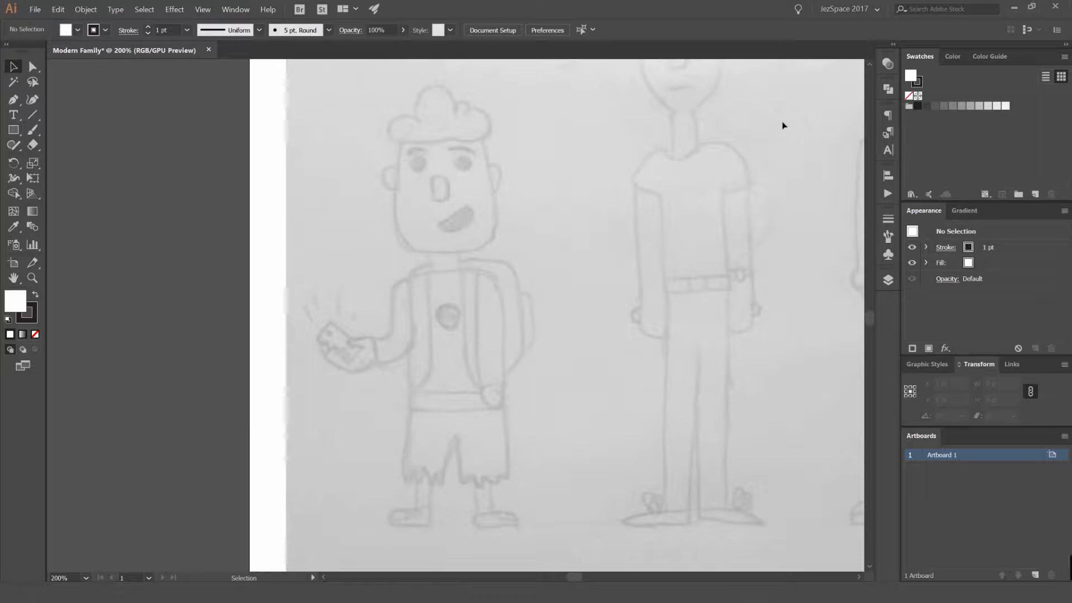
# Draw a rectangle about 120 × 155 pt over the face of the sketched boy
pyautogui.press('space')
pyautogui.scroll(-1, 542, 161)
pyautogui.moveTo(524, 167); pyautogui.dragTo(494, 202)
pyautogui.press('space')
pyautogui.scroll(1, 495, 164)
pyautogui.press('space')
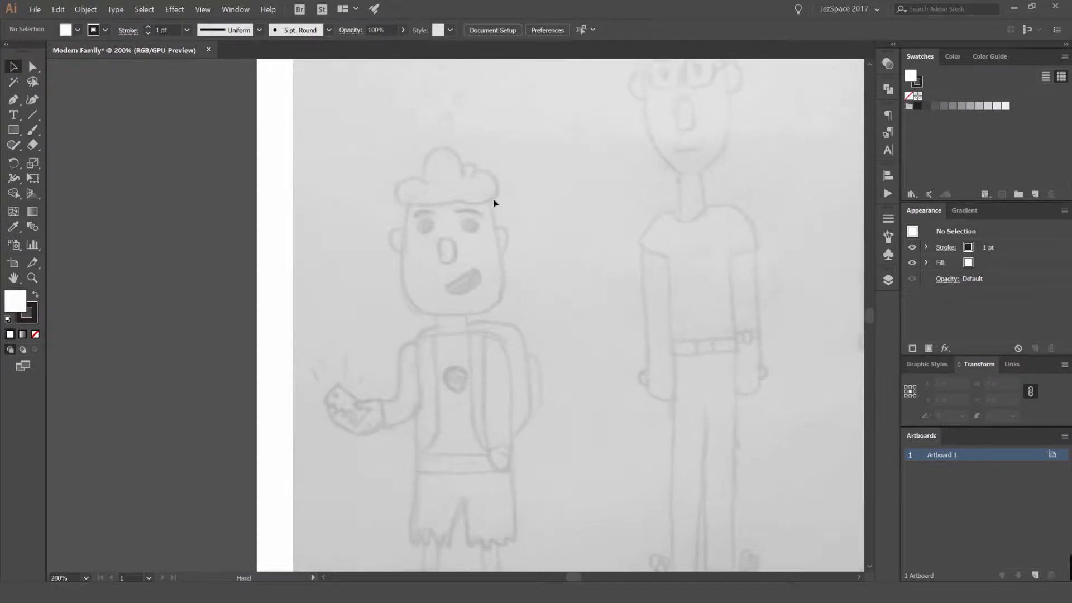
pyautogui.scroll(1, 491, 198)
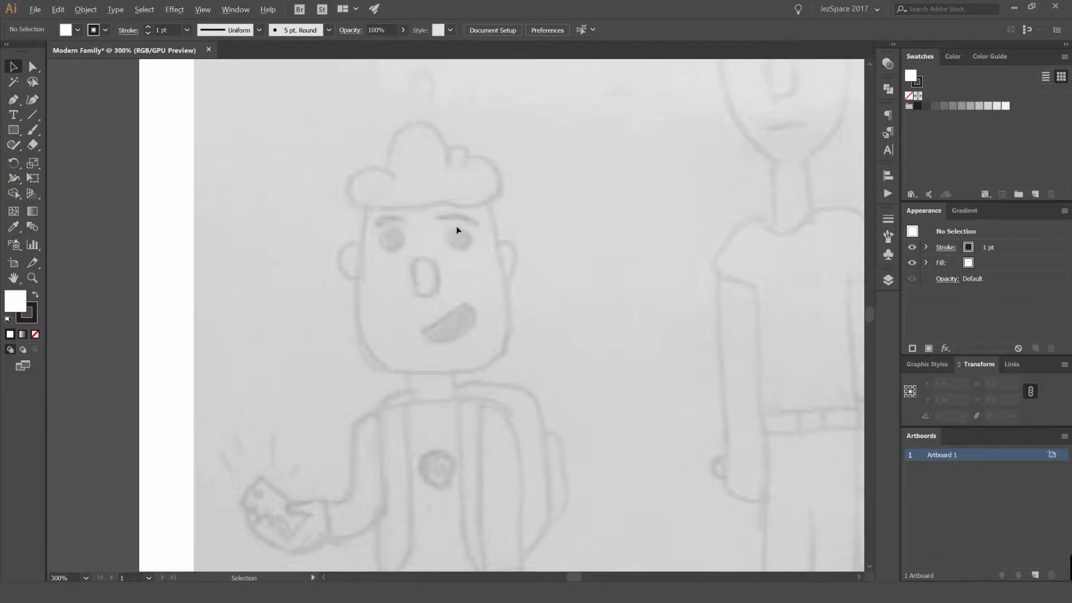
pyautogui.scroll(-2, 455, 228)
pyautogui.scroll(2, 456, 229)
pyautogui.click(23, 127)
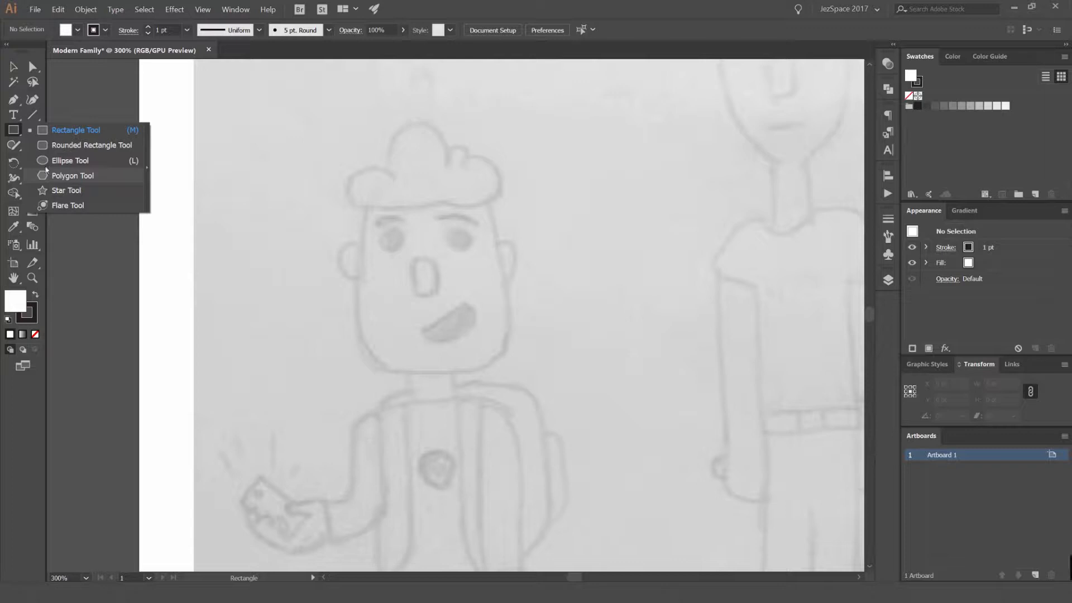
pyautogui.click(13, 134)
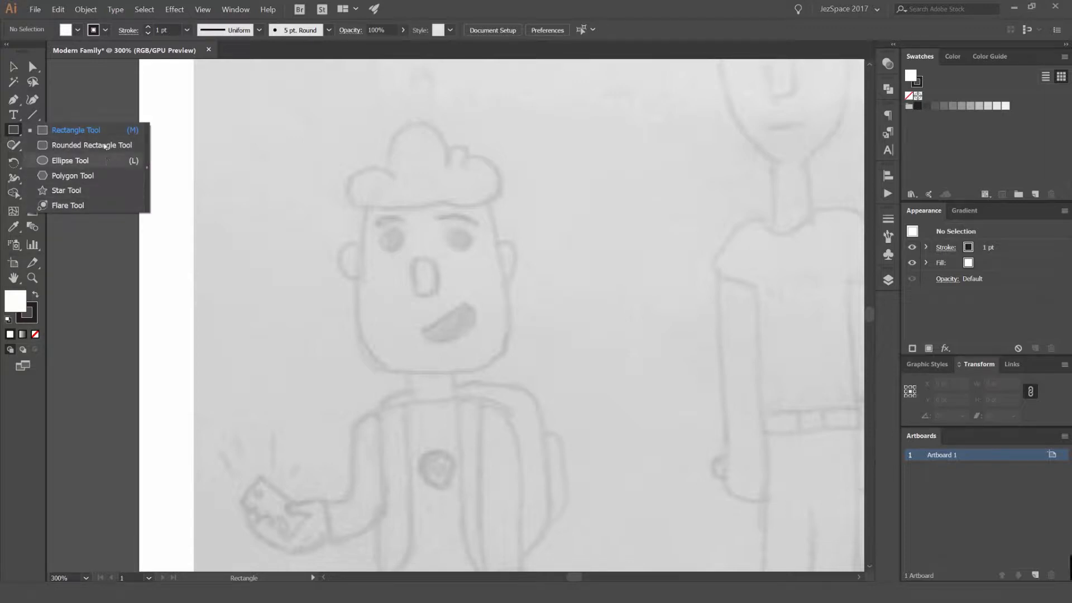
pyautogui.moveTo(361, 173); pyautogui.dragTo(505, 363)
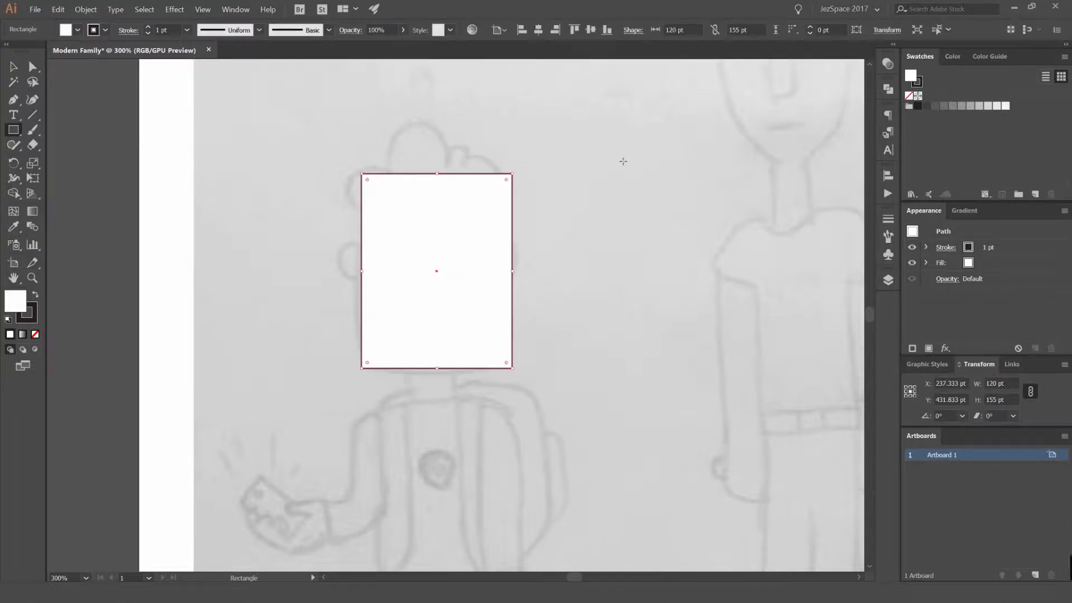
# Remove the head rectangle's fill and set its stroke weight to 5 pt
pyautogui.press('/')
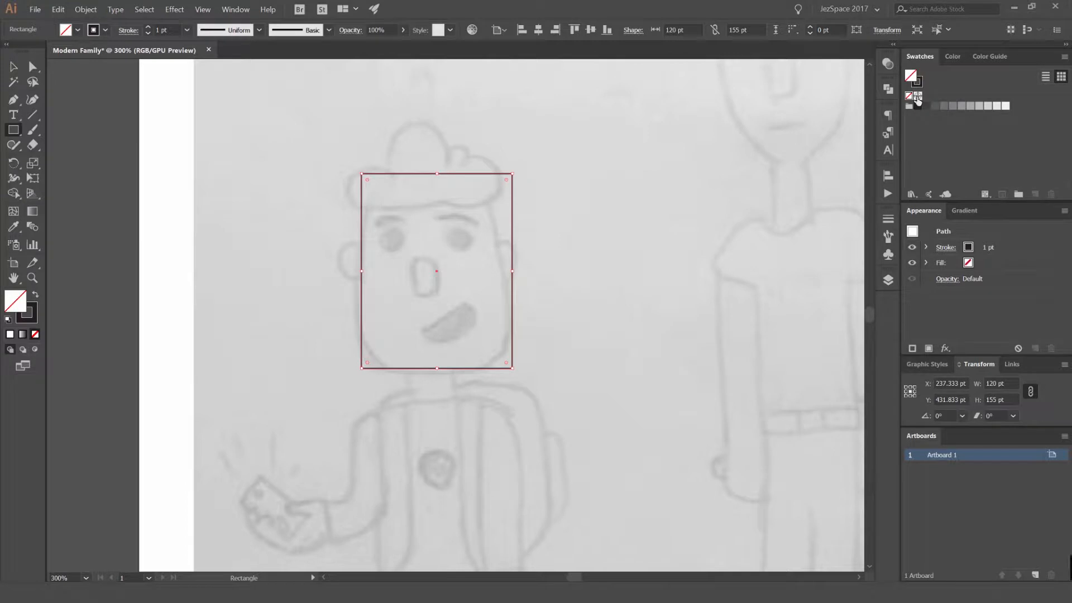
pyautogui.click(148, 27)
pyautogui.click(148, 26)
pyautogui.click(148, 27)
pyautogui.click(147, 27)
pyautogui.press('v')
pyautogui.click(548, 139)
pyautogui.moveTo(549, 139); pyautogui.dragTo(300, 217)
pyautogui.click(584, 145)
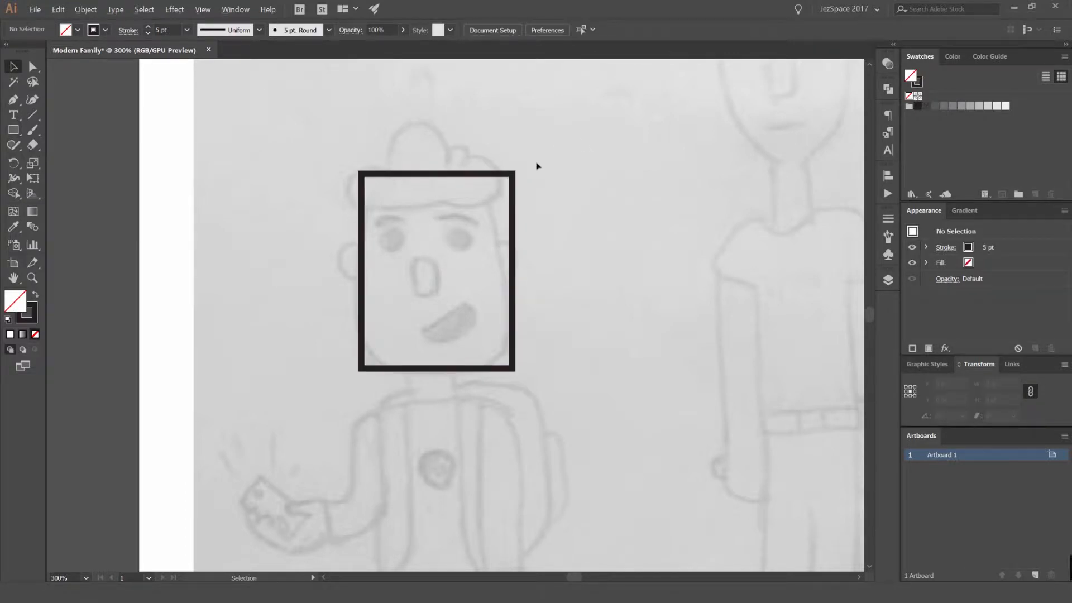
# Round the two upper corners of the head rectangle fully, forming a semicircular top
pyautogui.scroll(1, 549, 159)
pyautogui.moveTo(548, 159); pyautogui.dragTo(219, 207)
pyautogui.press('a')
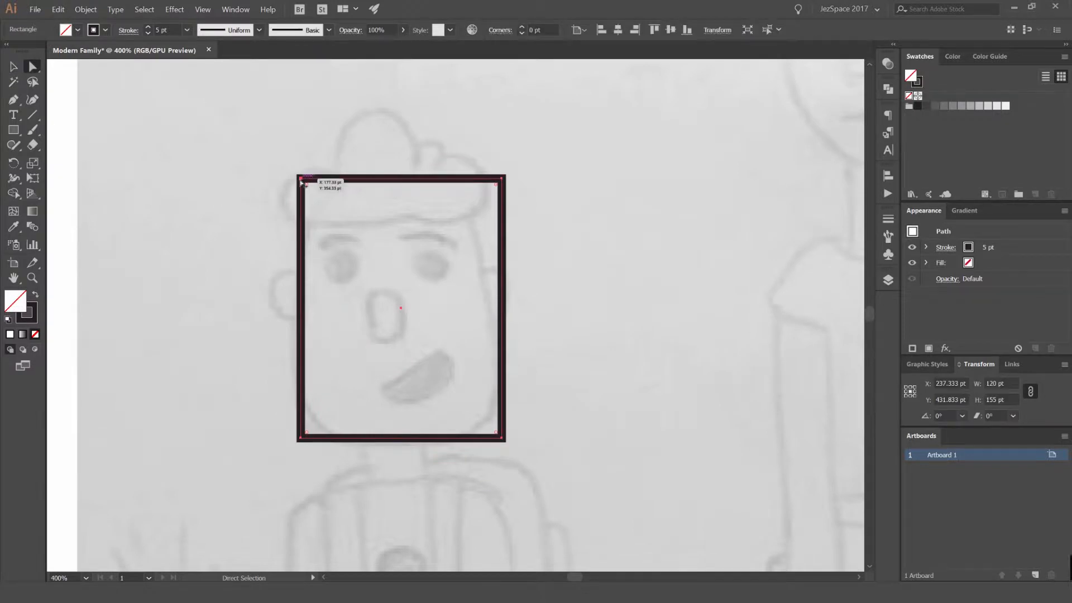
pyautogui.scroll(1, 301, 179)
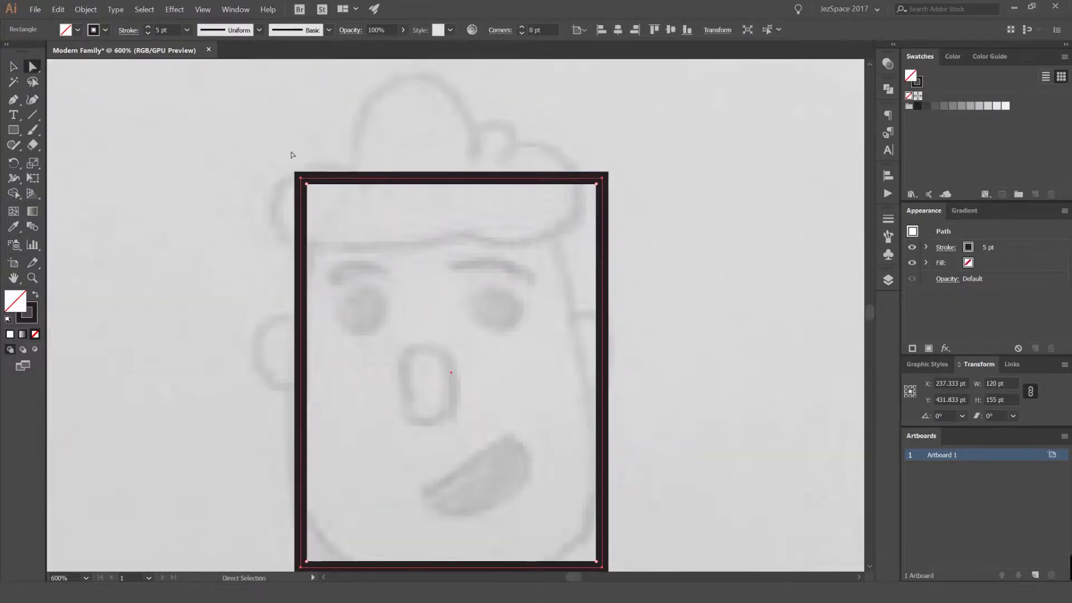
pyautogui.moveTo(622, 144); pyautogui.dragTo(262, 212)
pyautogui.moveTo(308, 186); pyautogui.dragTo(422, 513)
pyautogui.scroll(-1, 483, 177)
pyautogui.click(611, 340)
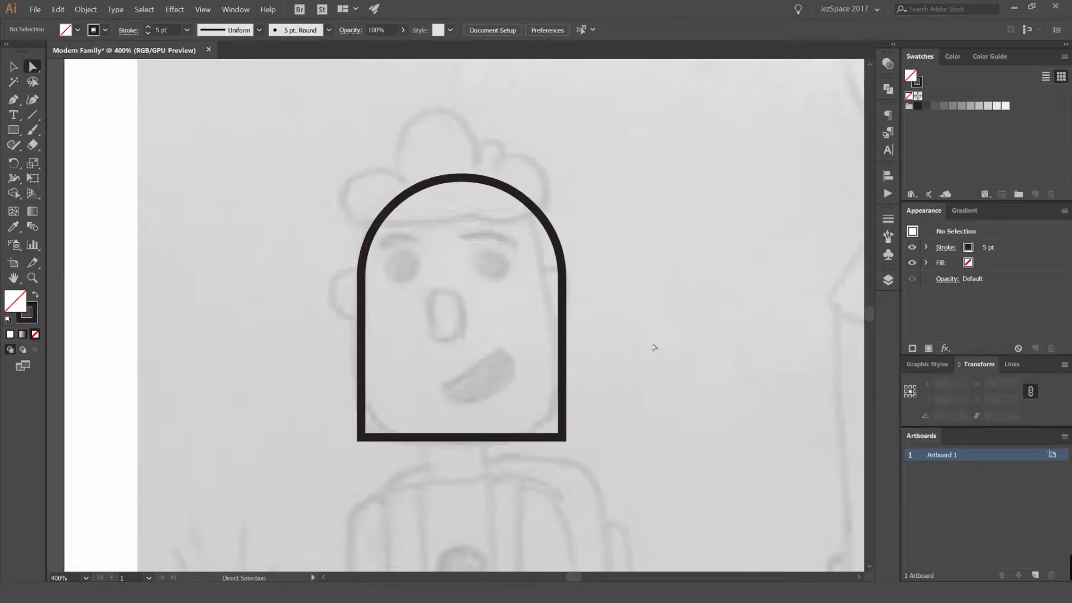
# Round the two lower corners of the head shape fully so that it forms a capsule
pyautogui.moveTo(646, 340); pyautogui.dragTo(350, 469)
pyautogui.moveTo(368, 431); pyautogui.dragTo(348, 190)
pyautogui.click(509, 166)
pyautogui.press('v')
pyautogui.hotkey('ctrl', 'z')
pyautogui.click(485, 249)
pyautogui.scroll(-2, 477, 266)
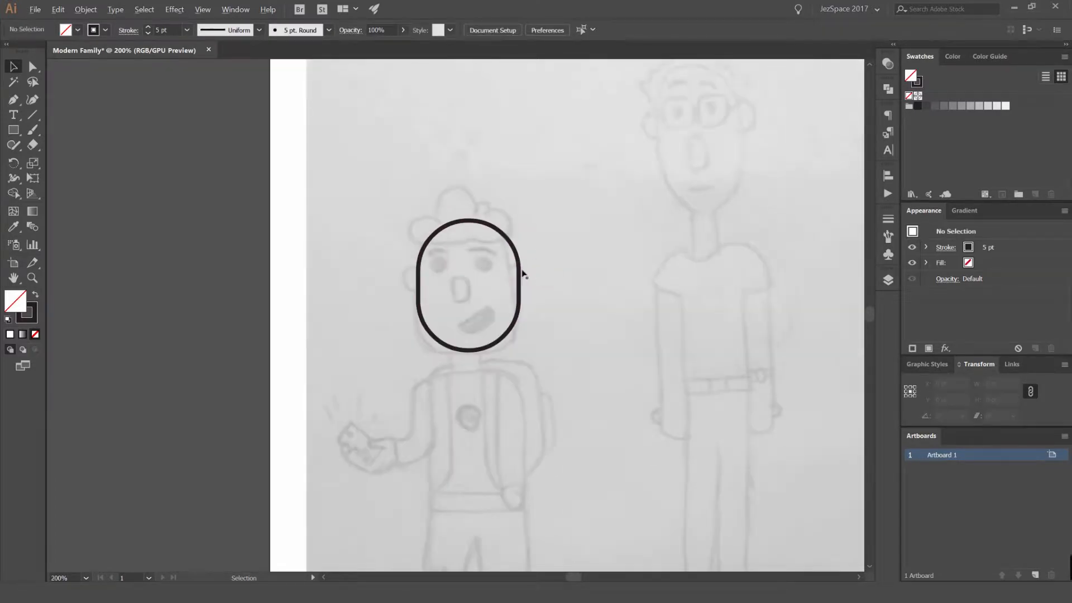
# Move the upper anchor points of the head outline down, shortening the shape to about 133 pt high
pyautogui.click(507, 238)
pyautogui.click(463, 286)
pyautogui.scroll(2, 464, 293)
pyautogui.press('a')
pyautogui.moveTo(629, 127); pyautogui.dragTo(333, 274)
pyautogui.click(615, 132)
pyautogui.scroll(1, 524, 196)
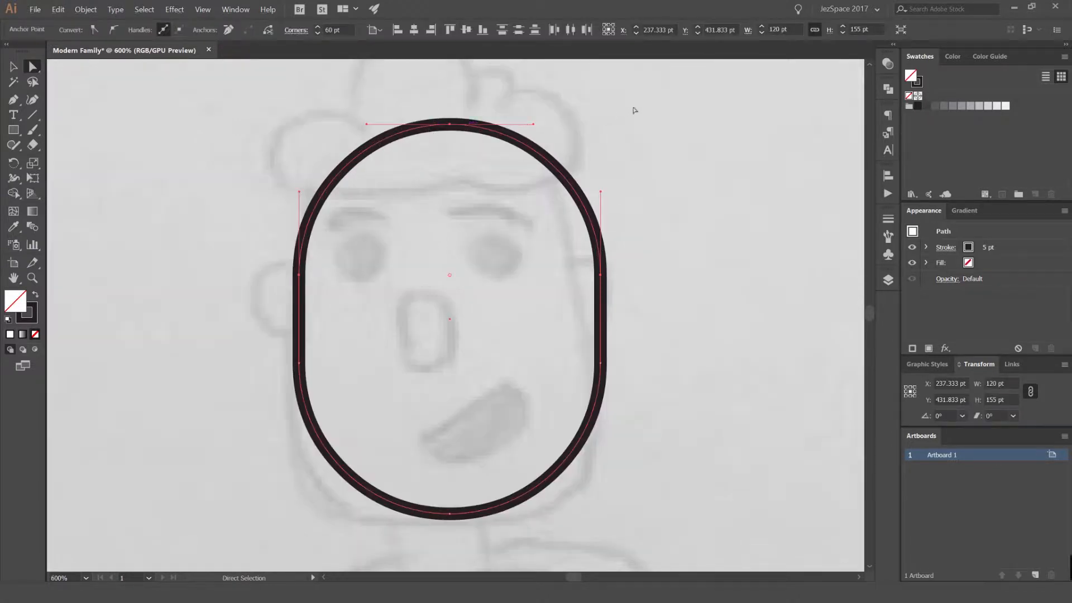
pyautogui.hotkey('shift', 'Down')
pyautogui.hotkey('shift', 'Down')
pyautogui.hotkey('shift', 'Down')
pyautogui.hotkey('shift', 'Down')
pyautogui.hotkey('shift', 'Down')
pyautogui.hotkey('shift', 'Down')
pyautogui.hotkey('shift', 'Up')
pyautogui.hotkey('shift', 'Up')
pyautogui.hotkey('shift', 'Up')
pyautogui.hotkey('shift', 'Up')
pyautogui.hotkey('shift', 'Up')
pyautogui.hotkey('shift', 'Up')
pyautogui.hotkey('shift', 'Down')
pyautogui.hotkey('shift', 'Down')
pyautogui.hotkey('shift', 'Down')
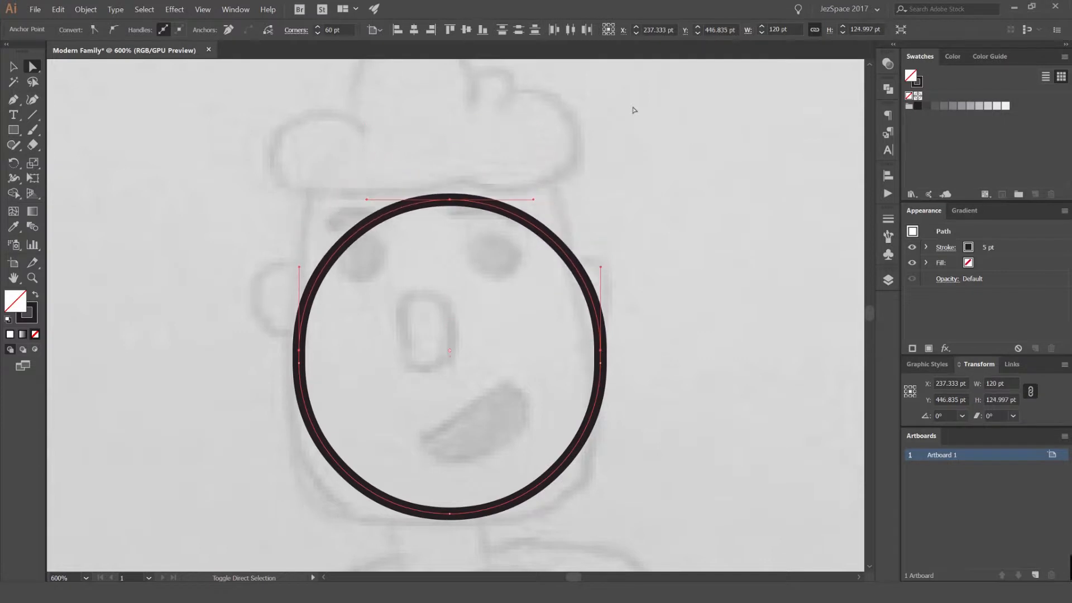
pyautogui.hotkey('shift', 'Up')
pyautogui.press('Down')
pyautogui.press('Down')
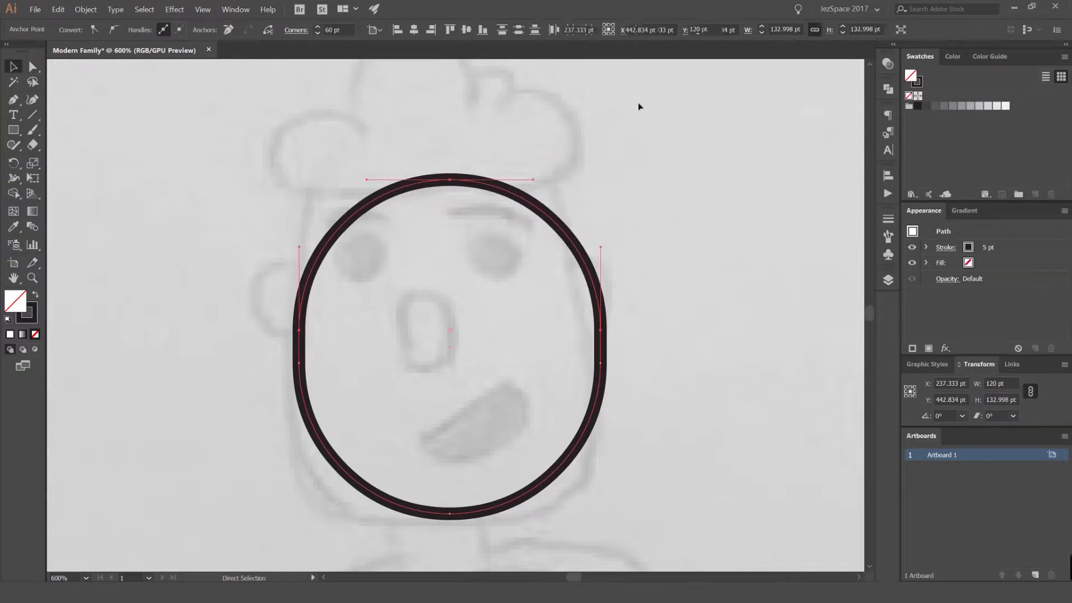
pyautogui.press('v')
pyautogui.click(634, 173)
# Try squeezing and stretching the width of the head outline, narrowing it to 30 pt and widening it again
pyautogui.scroll(-2, 634, 172)
pyautogui.click(625, 258)
pyautogui.scroll(2, 625, 258)
pyautogui.moveTo(618, 257)
pyautogui.mouseDown()
pyautogui.moveTo(630, 251)
pyautogui.moveTo(491, 239)
pyautogui.moveTo(634, 237)
pyautogui.moveTo(502, 235)
pyautogui.mouseUp()
pyautogui.scroll(2, 505, 255)
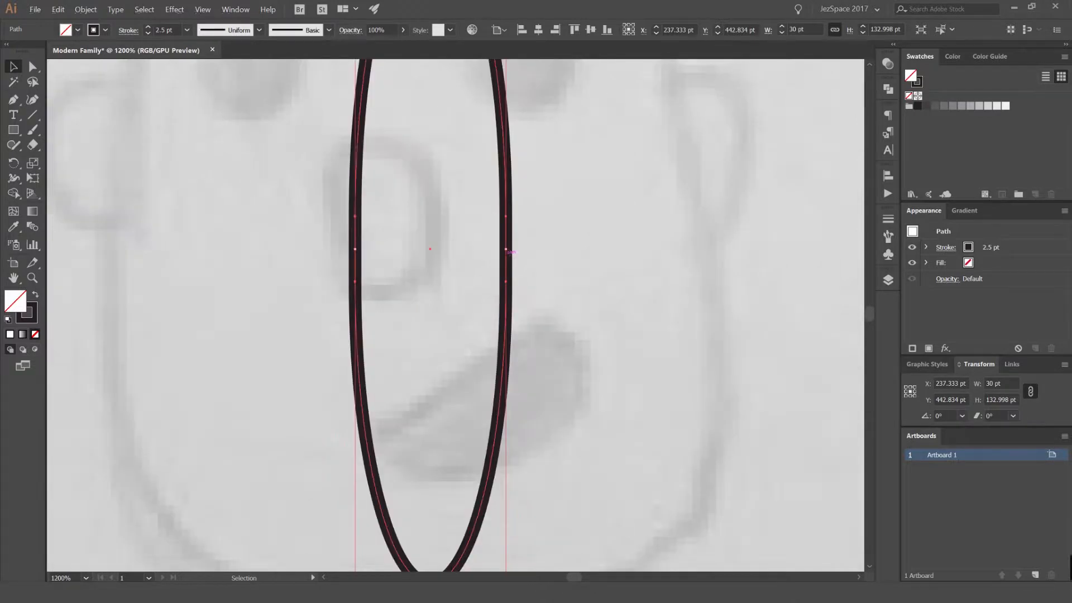
pyautogui.scroll(-3, 505, 238)
pyautogui.moveTo(502, 240); pyautogui.dragTo(647, 240)
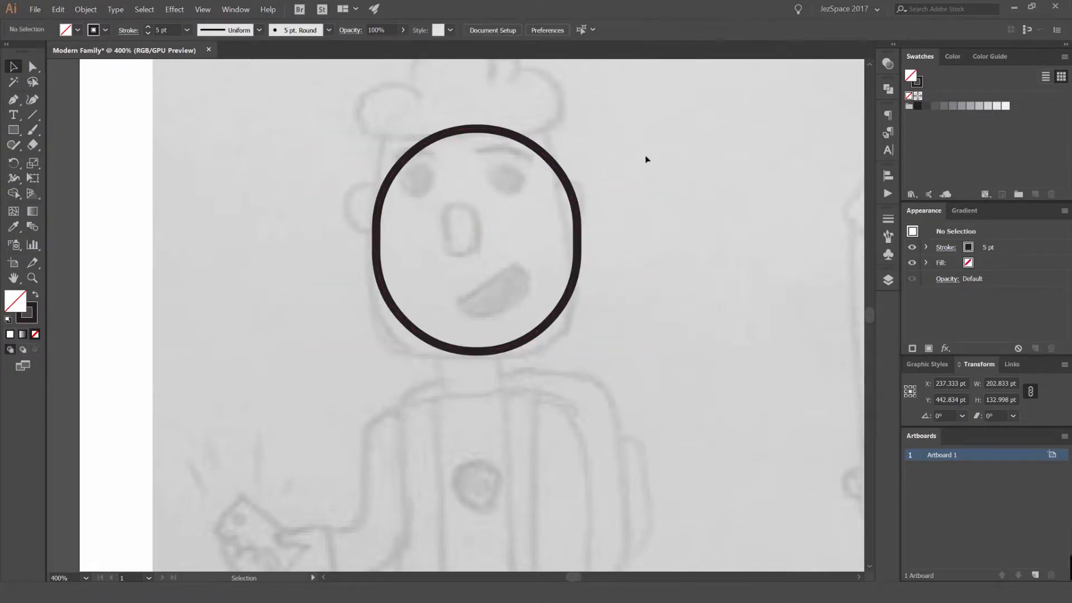
# Narrow the head outline slightly from both sides
pyautogui.click(578, 235)
pyautogui.scroll(2, 580, 239)
pyautogui.moveTo(576, 250)
pyautogui.mouseDown()
pyautogui.moveTo(590, 248)
pyautogui.moveTo(568, 247)
pyautogui.mouseUp()
pyautogui.click(637, 215)
pyautogui.scroll(-2, 636, 215)
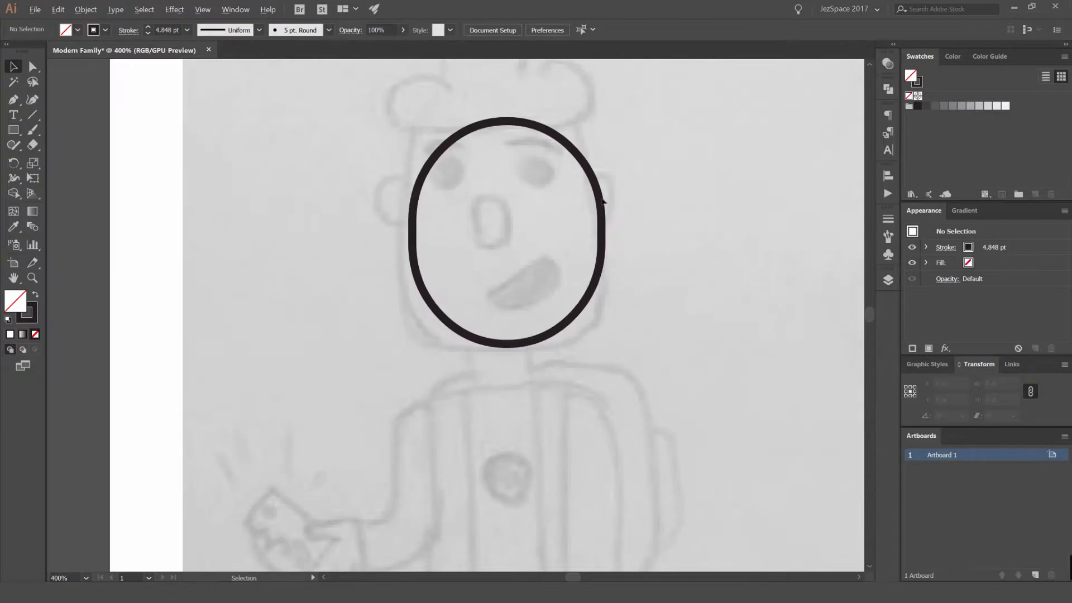
# Scale the head outline up proportionally to about 119 × 140 pt
pyautogui.moveTo(533, 181); pyautogui.dragTo(526, 189)
pyautogui.hotkey('ctrl', 'a')
pyautogui.moveTo(595, 128); pyautogui.dragTo(600, 122)
pyautogui.click(653, 181)
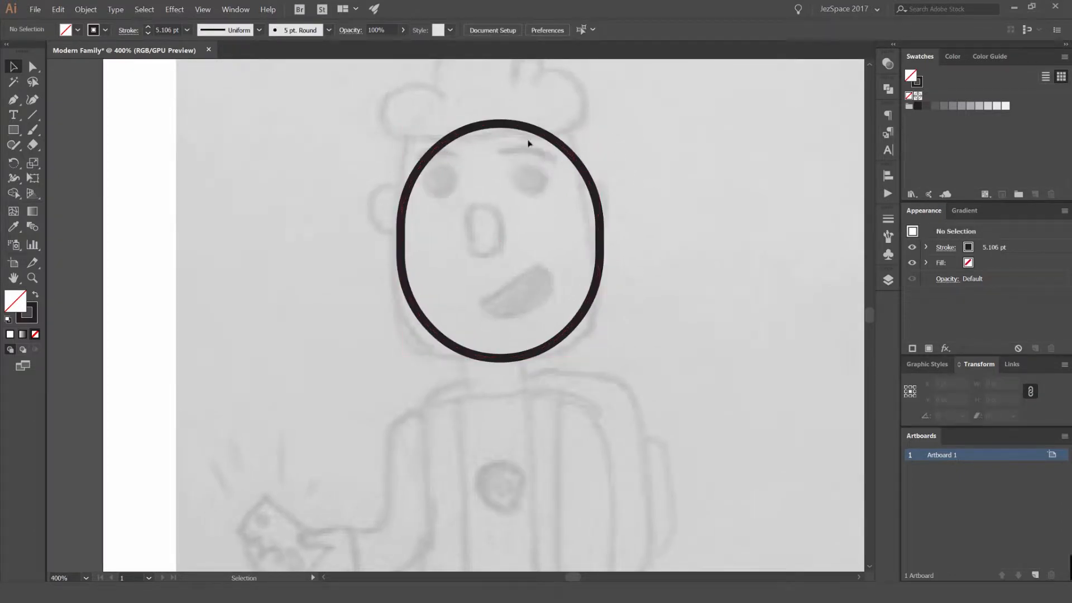
pyautogui.scroll(-2, 478, 230)
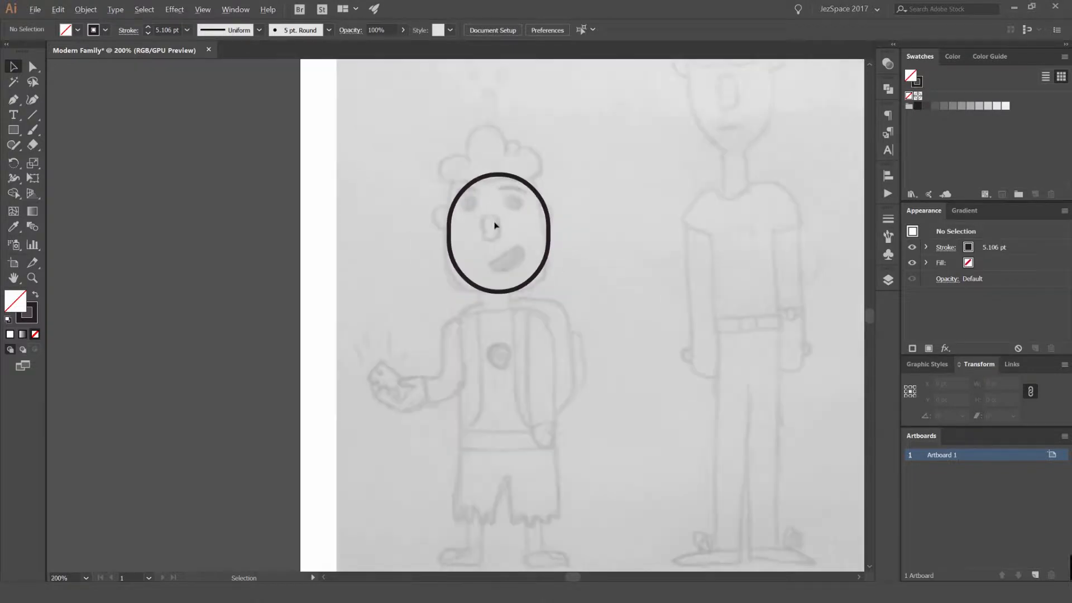
# Draw a rectangle about 16 × 30 pt over the sketched nose
pyautogui.scroll(2, 490, 222)
pyautogui.scroll(2, 481, 198)
pyautogui.moveTo(467, 259); pyautogui.dragTo(460, 289)
pyautogui.press('m')
pyautogui.scroll(-2, 478, 182)
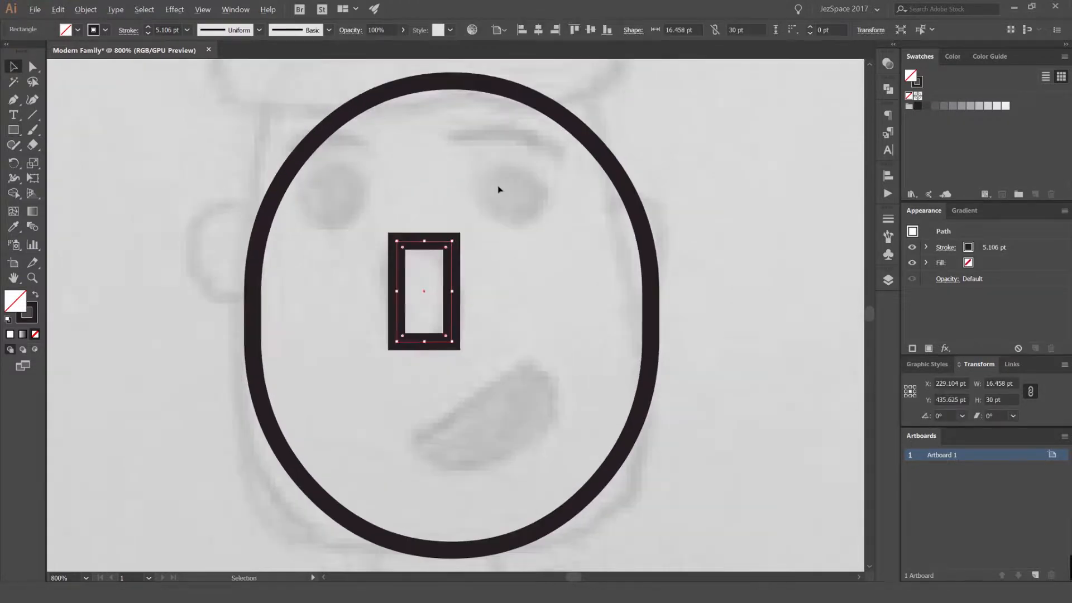
# Move the nose rectangle to the middle of the face and align its horizontal centre with the head outline
pyautogui.press('v')
pyautogui.moveTo(455, 237); pyautogui.dragTo(472, 263)
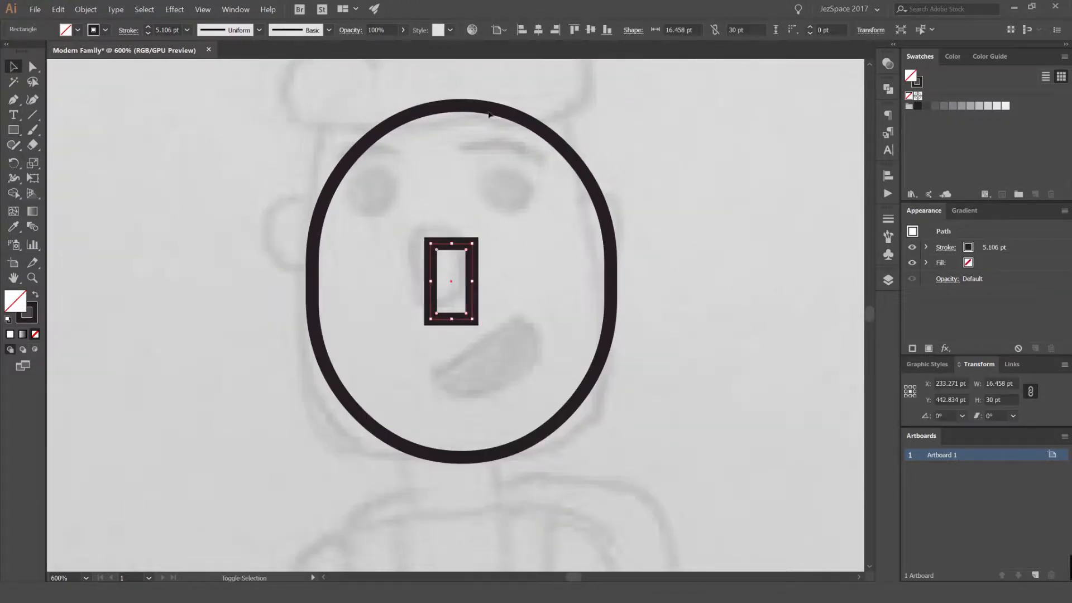
pyautogui.click(527, 119)
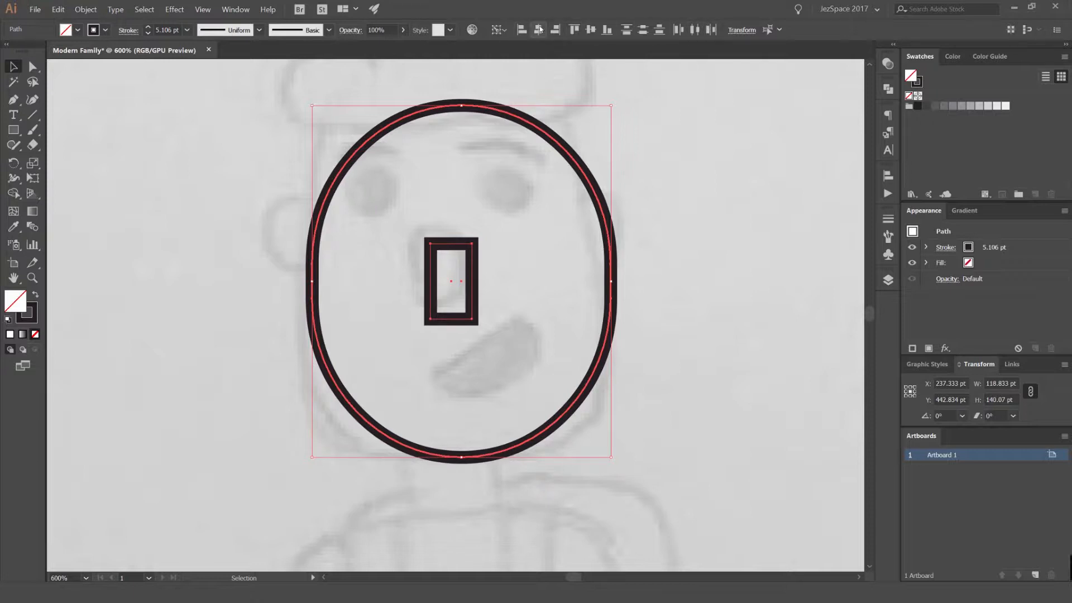
pyautogui.click(538, 30)
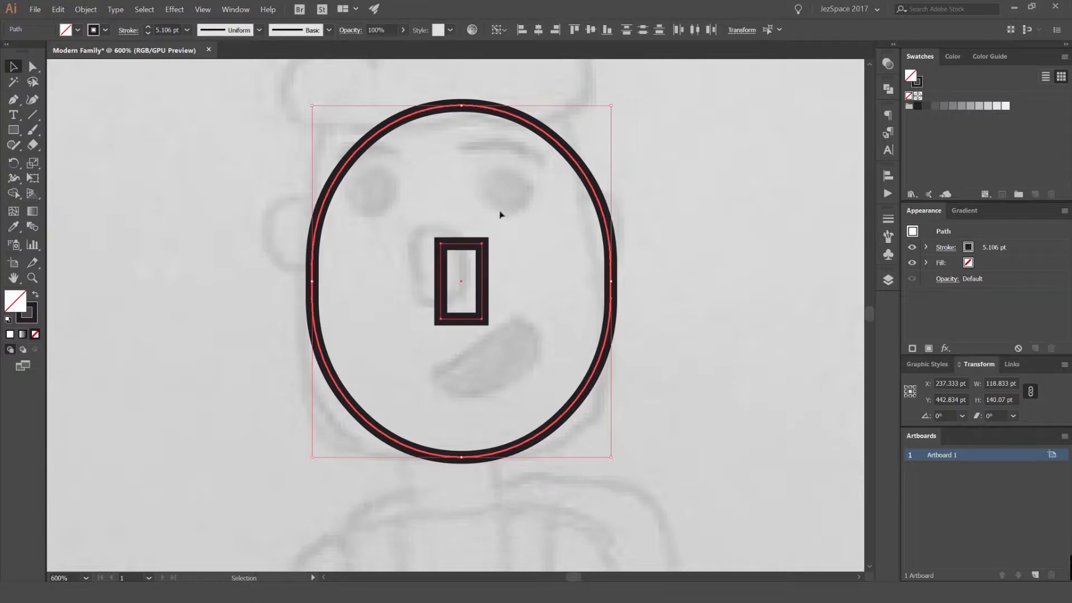
# Round all corners of the nose rectangle fully to make it a capsule
pyautogui.click(474, 246)
pyautogui.scroll(2, 472, 251)
pyautogui.moveTo(486, 243); pyautogui.dragTo(465, 392)
pyautogui.click(564, 290)
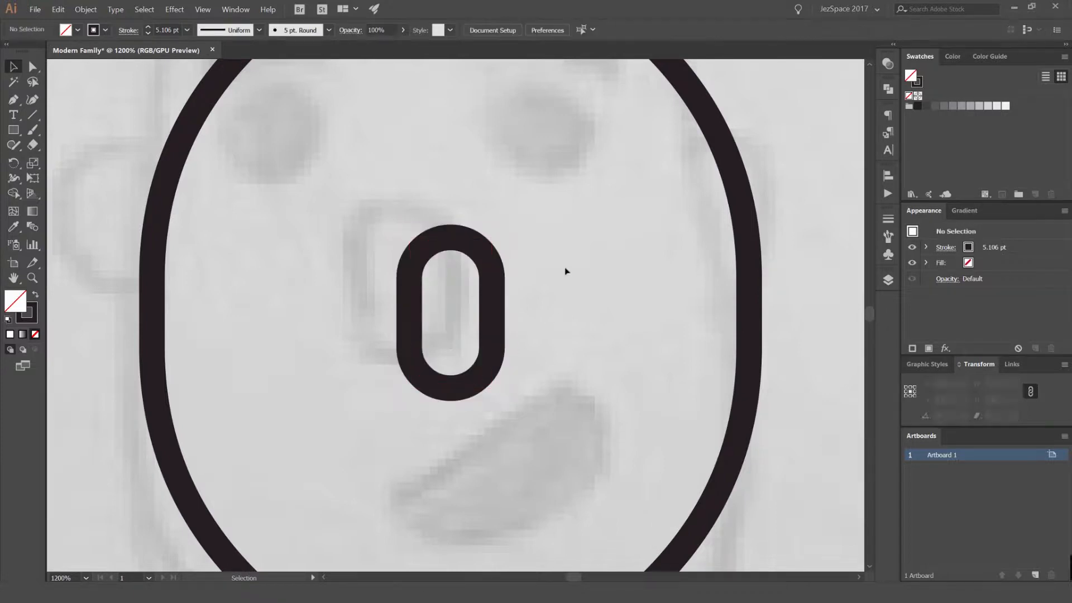
pyautogui.scroll(-1, 507, 215)
# Draw a circle about 11 pt across near the sketched left eye and swap its stroke with its fill
pyautogui.press('l')
pyautogui.moveTo(428, 253)
pyautogui.mouseDown()
pyautogui.moveTo(457, 271)
pyautogui.moveTo(451, 249)
pyautogui.mouseUp()
pyautogui.press('v')
pyautogui.click(464, 265)
pyautogui.click(491, 231)
pyautogui.hotkey('shift', 'x')
pyautogui.click(455, 265)
pyautogui.hotkey('shift', 'x')
pyautogui.click(458, 264)
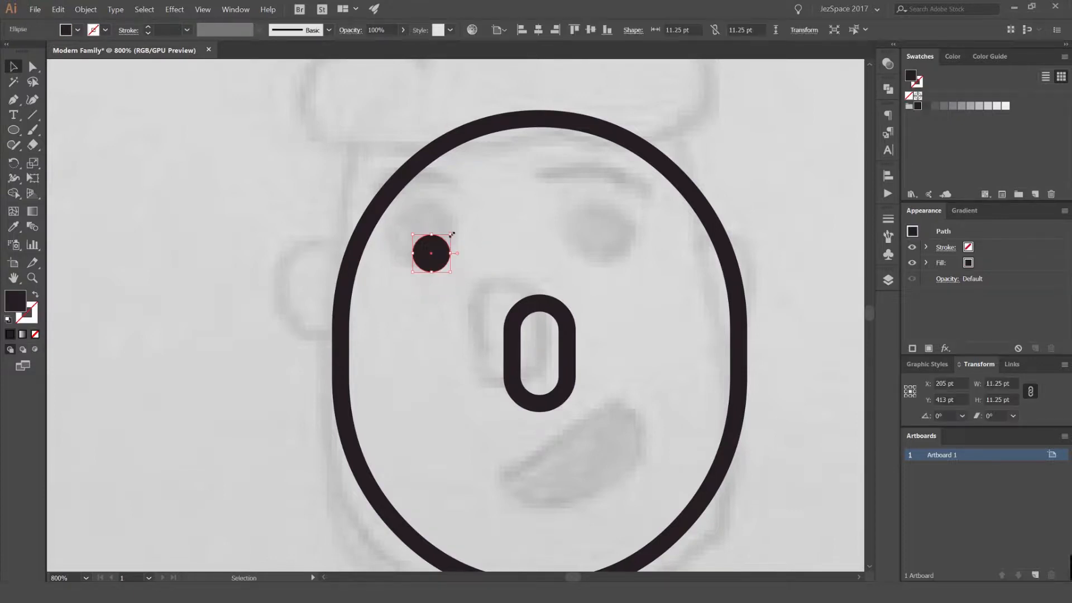
# Apply the nose's outline appearance to the eye circle with the Eyedropper
pyautogui.hotkey('shift', 'x')
pyautogui.press('i')
pyautogui.click(538, 297)
pyautogui.press('v')
# Enlarge the eye circle to about 16 pt across and place it slightly closer to the nose
pyautogui.click(513, 236)
pyautogui.moveTo(475, 238); pyautogui.dragTo(396, 243)
pyautogui.click(437, 235)
pyautogui.click(395, 243)
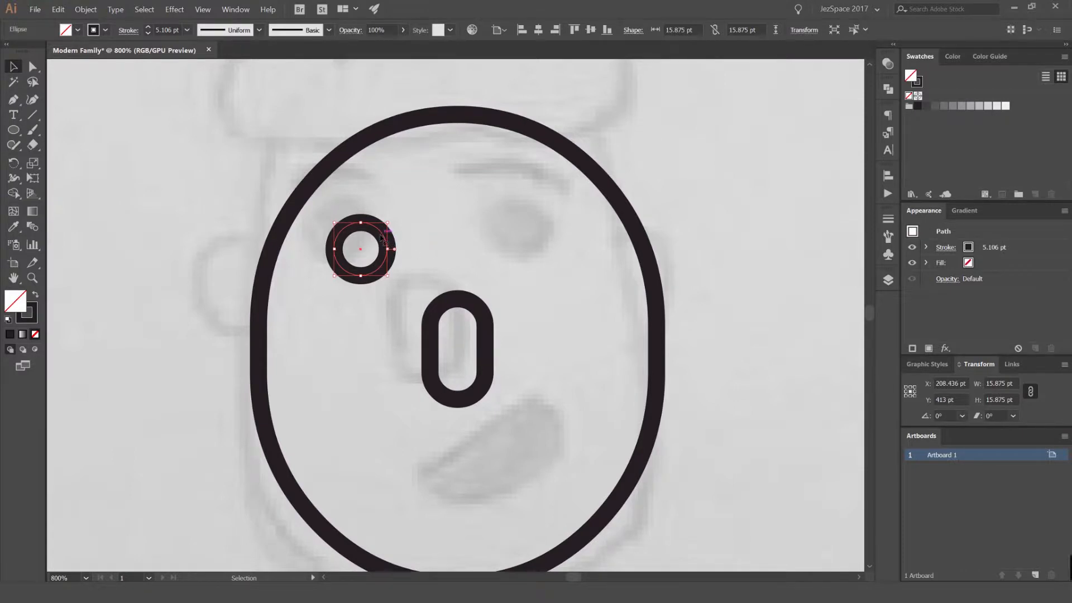
# Reflect a copy of the eye circle across a vertical axis through the nose's top anchor point
pyautogui.press('o')
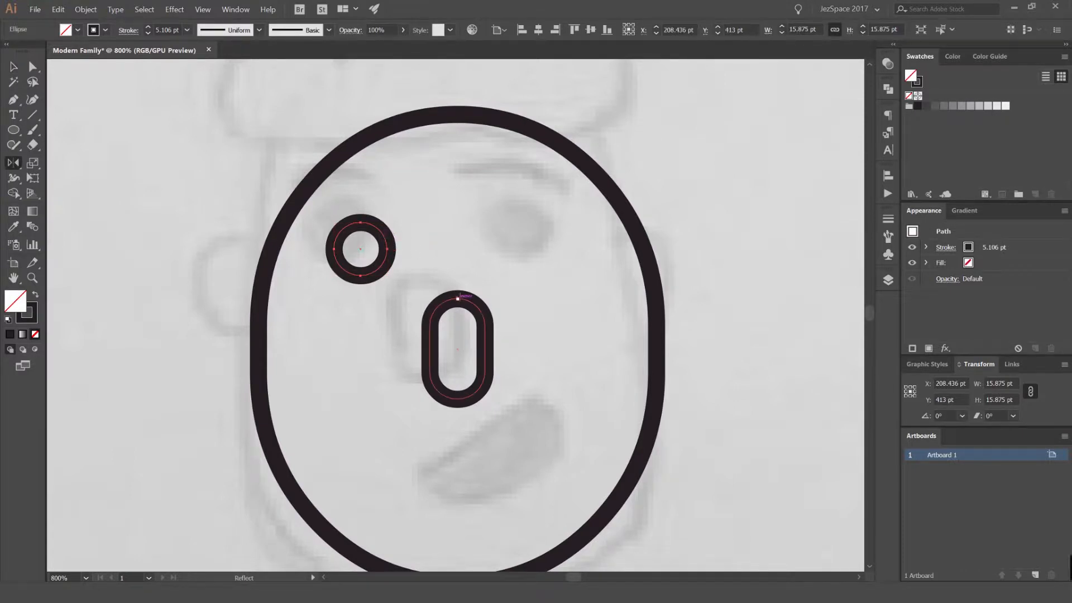
pyautogui.scroll(2, 458, 299)
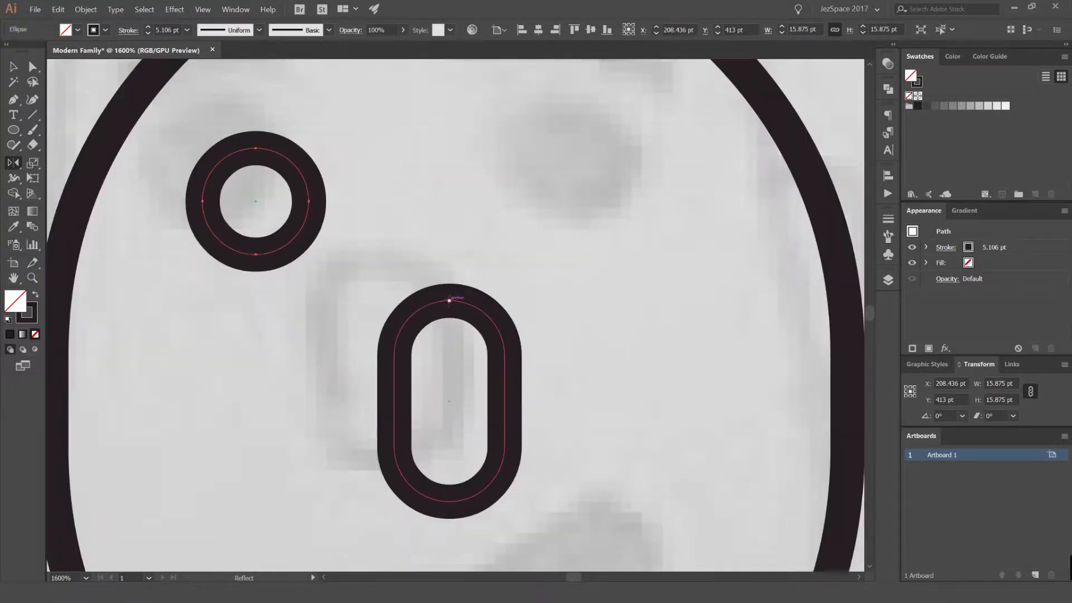
pyautogui.scroll(-1, 449, 300)
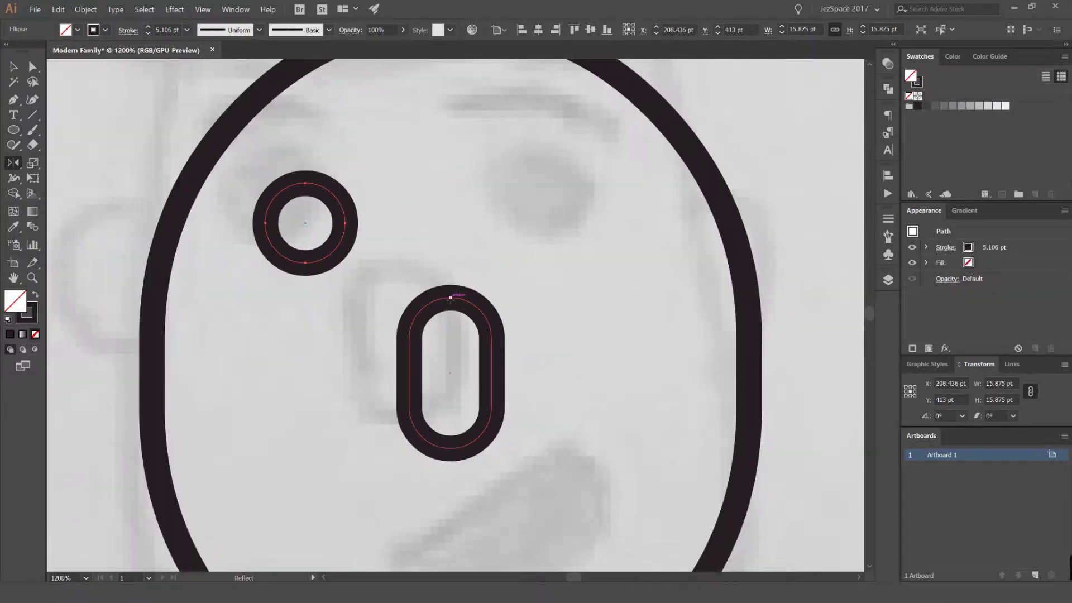
pyautogui.keyDown('alt'); pyautogui.click(451, 297); pyautogui.keyUp('alt')
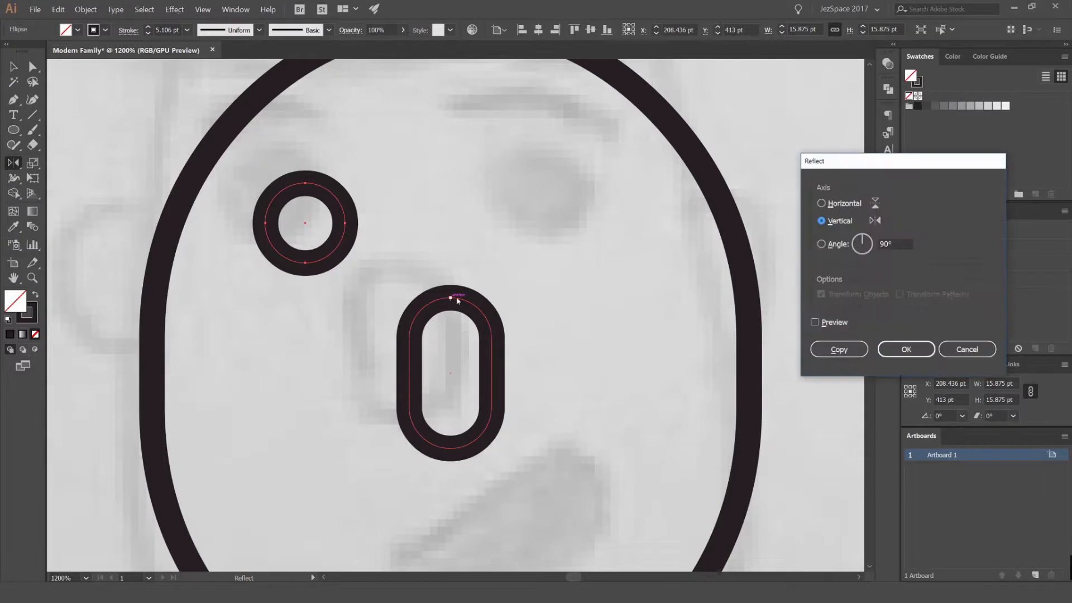
pyautogui.click(816, 323)
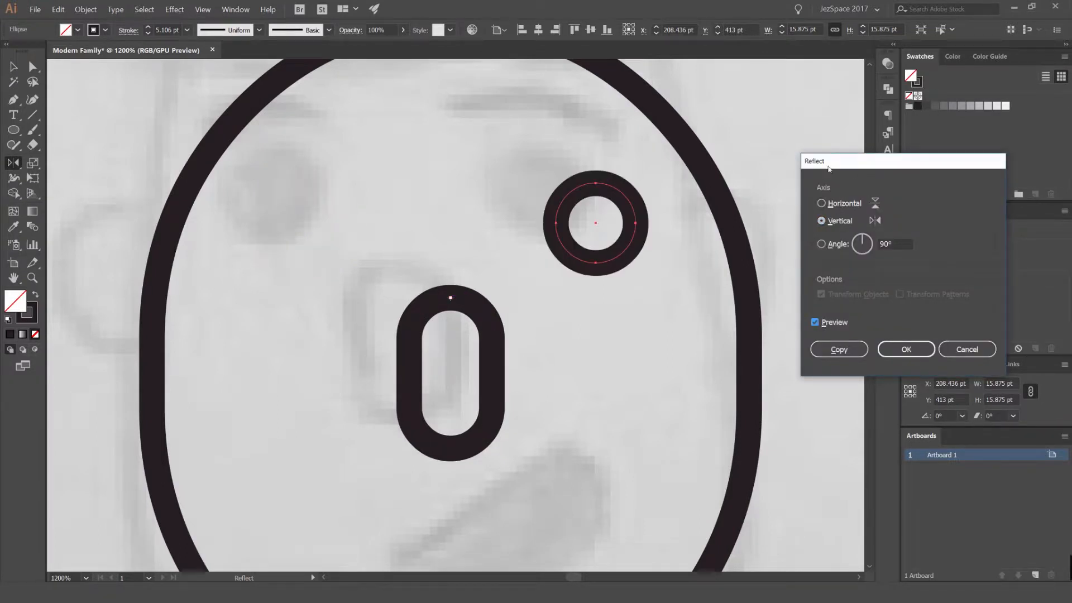
pyautogui.click(831, 206)
pyautogui.click(830, 221)
pyautogui.moveTo(844, 165); pyautogui.dragTo(768, 160)
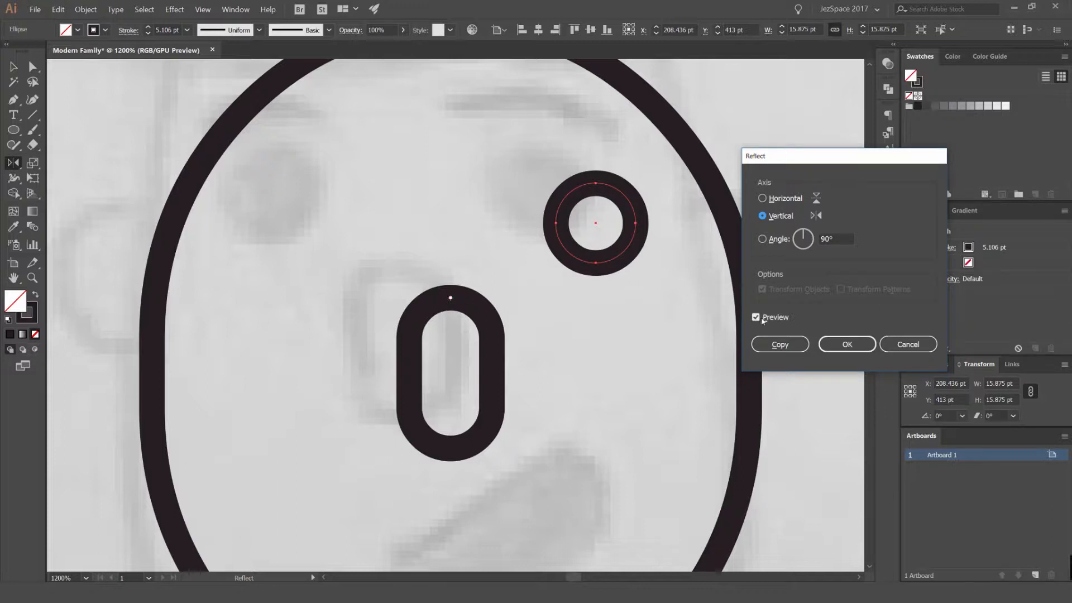
pyautogui.click(780, 345)
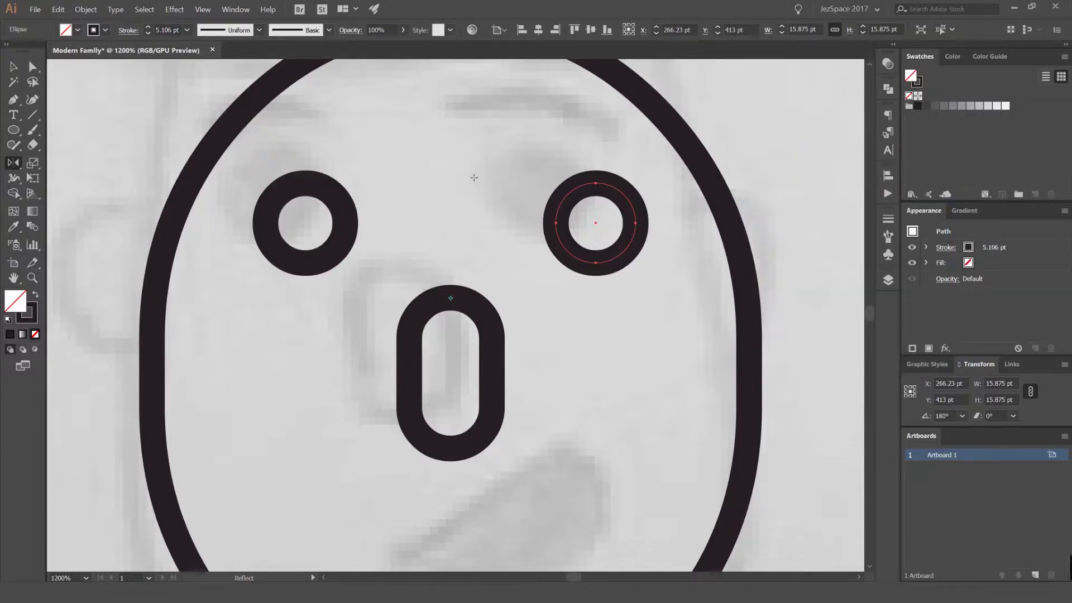
# Move both eye circles down together by 2 pt
pyautogui.press('v')
pyautogui.click(591, 155)
pyautogui.moveTo(621, 196); pyautogui.dragTo(370, 211)
pyautogui.hotkey('ctrl', 'z')
pyautogui.click(484, 167)
pyautogui.scroll(-4, 484, 167)
pyautogui.scroll(2, 484, 167)
pyautogui.press('Down')
pyautogui.press('Down')
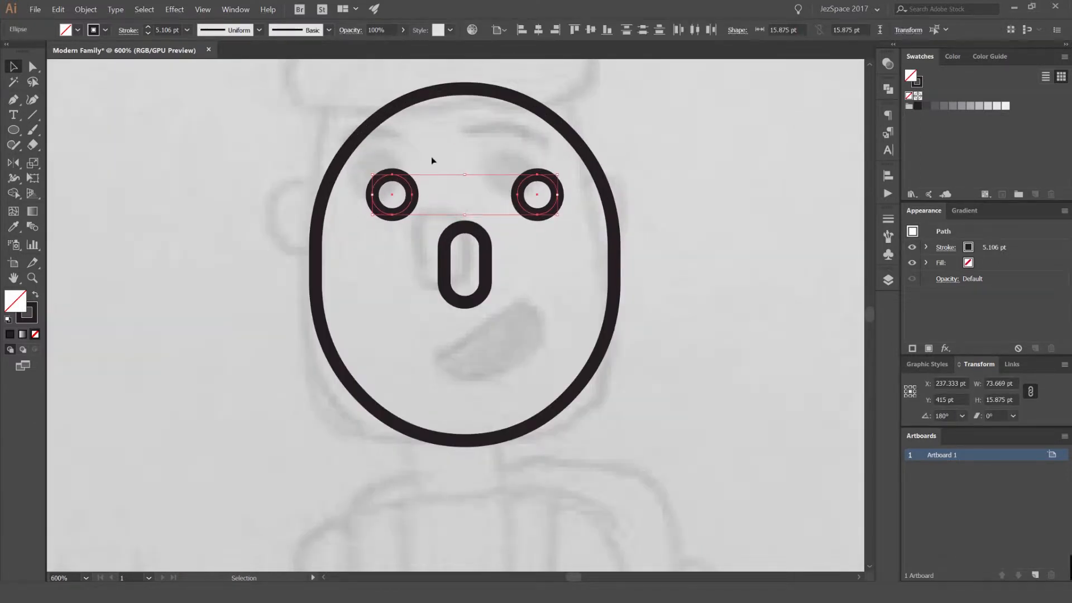
pyautogui.click(418, 177)
pyautogui.scroll(2, 467, 180)
pyautogui.scroll(1, 450, 206)
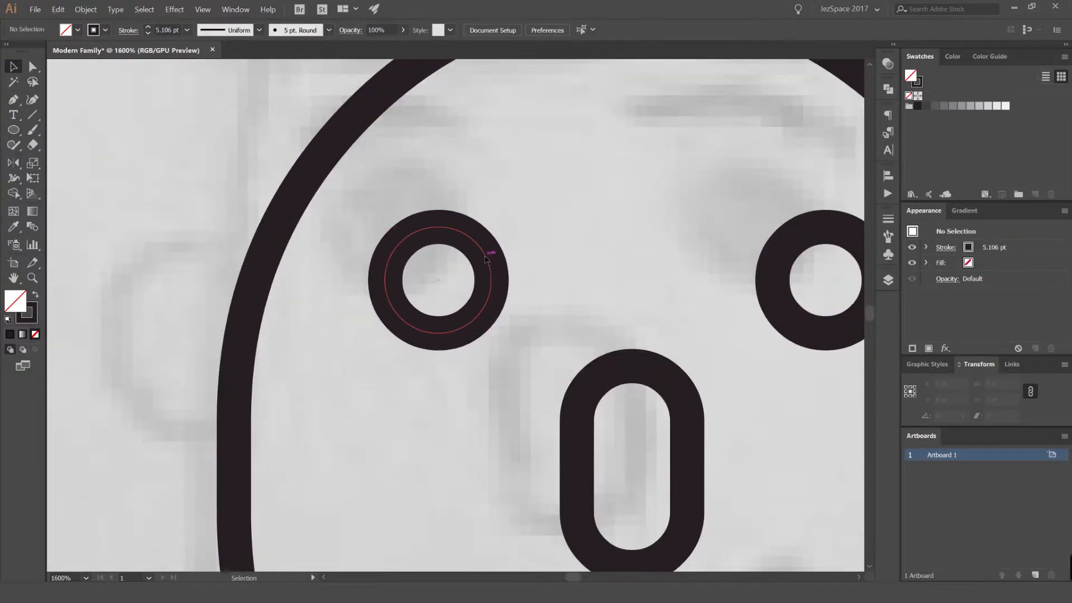
# Copy the left eye circle straight up above itself and delete the copy's lowest anchor point to leave an arched eyebrow
pyautogui.moveTo(485, 257); pyautogui.dragTo(478, 172)
pyautogui.click(535, 167)
pyautogui.click(476, 218)
pyautogui.press('a')
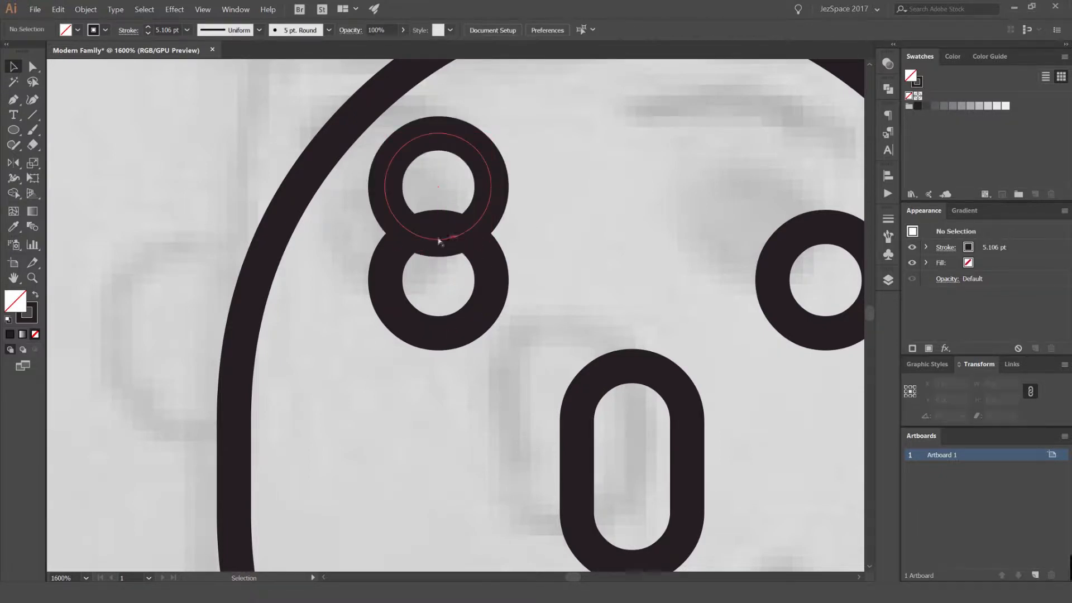
pyautogui.click(439, 239)
pyautogui.press('Delete')
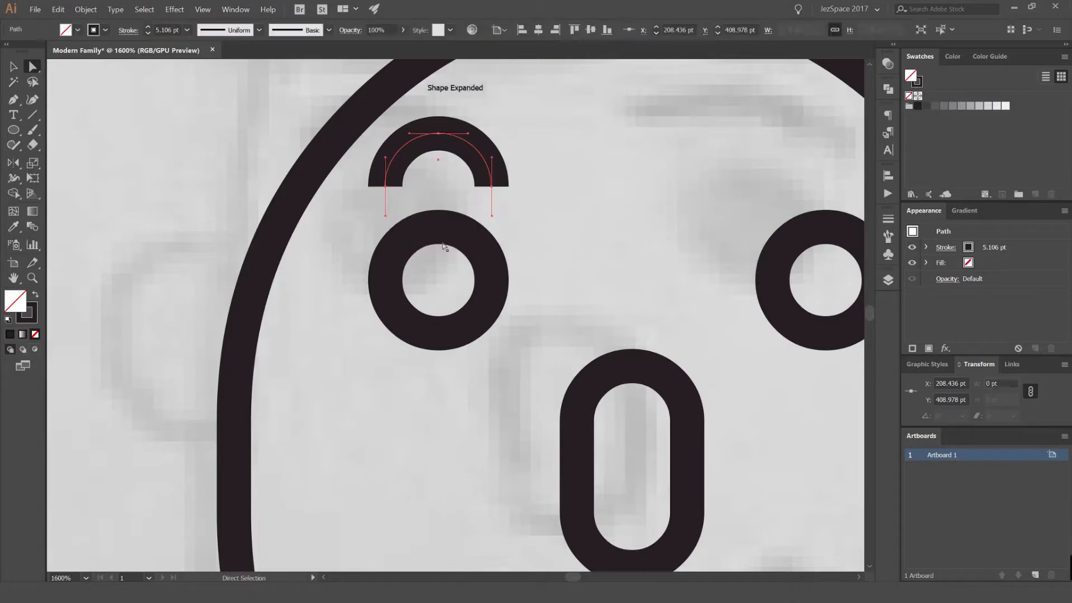
pyautogui.press('v')
pyautogui.click(570, 168)
# Set the stroke weight of the left eyebrow arc to 2 pt
pyautogui.scroll(-3, 525, 159)
pyautogui.scroll(3, 504, 146)
pyautogui.click(505, 179)
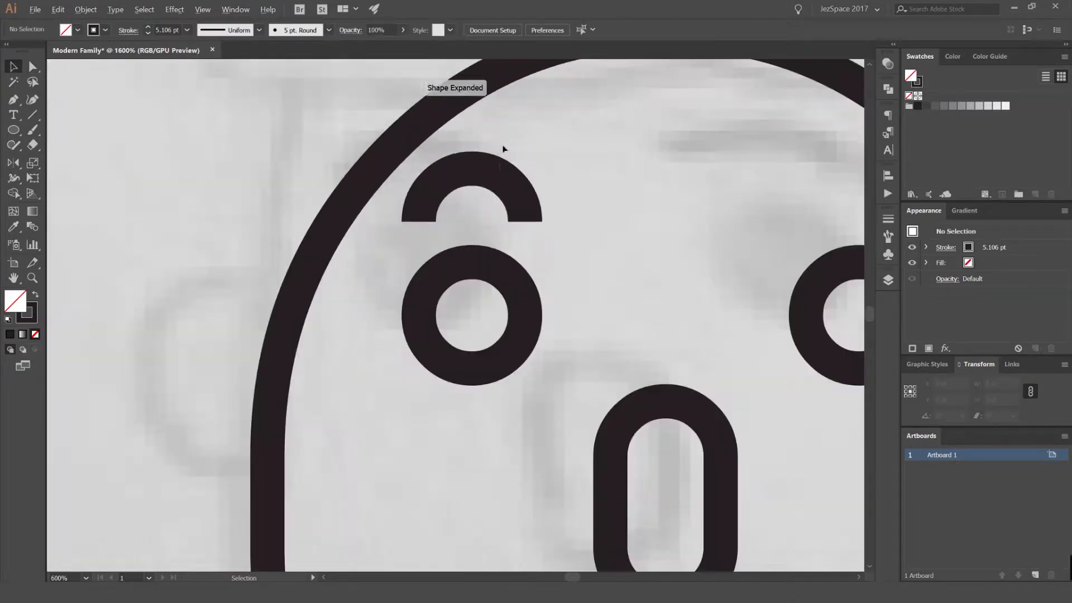
pyautogui.click(887, 218)
pyautogui.click(776, 236)
pyautogui.click(776, 235)
pyautogui.click(777, 235)
pyautogui.click(880, 216)
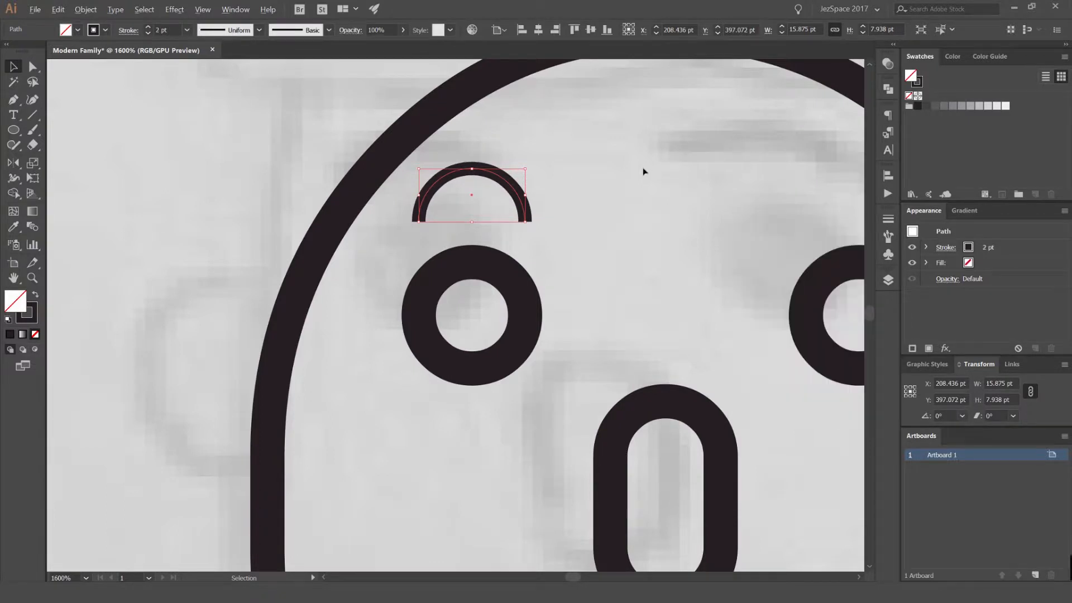
pyautogui.click(643, 170)
# Reflect a copy of the left eyebrow across a vertical axis through the nose's top anchor point
pyautogui.scroll(-2, 644, 170)
pyautogui.moveTo(643, 169); pyautogui.dragTo(461, 195)
pyautogui.click(393, 200)
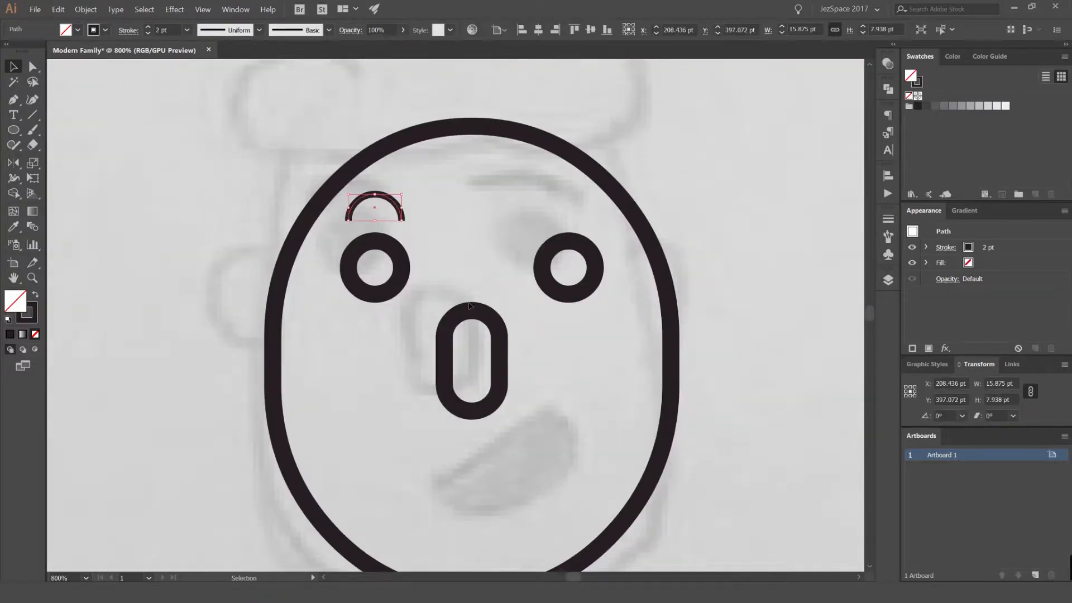
pyautogui.press('o')
pyautogui.keyDown('alt'); pyautogui.click(471, 308); pyautogui.keyUp('alt')
pyautogui.click(779, 345)
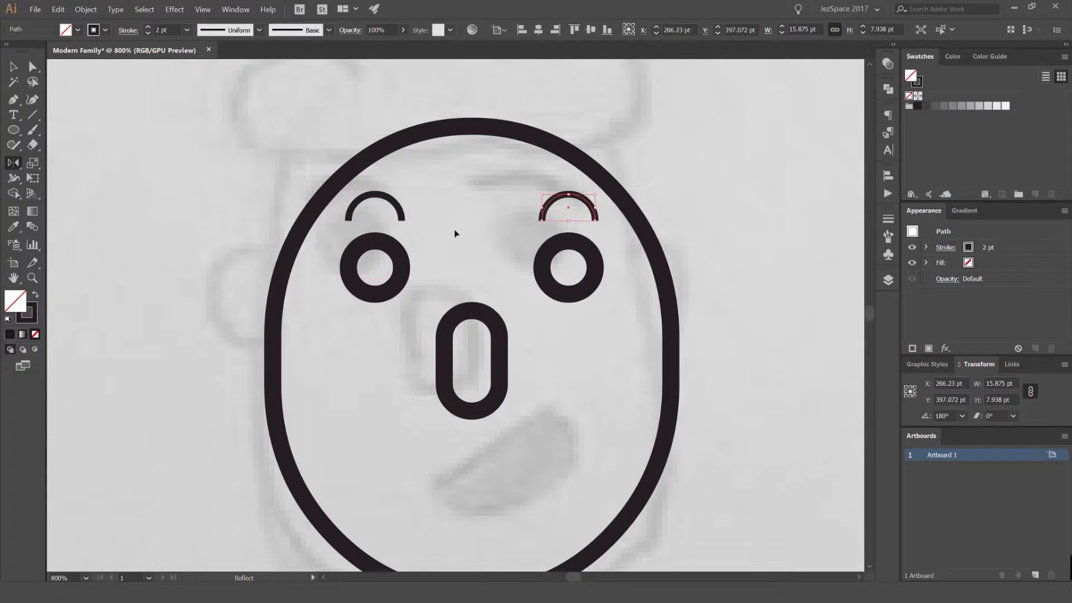
pyautogui.press('v')
pyautogui.click(460, 232)
pyautogui.scroll(-4, 450, 232)
pyautogui.scroll(8, 435, 257)
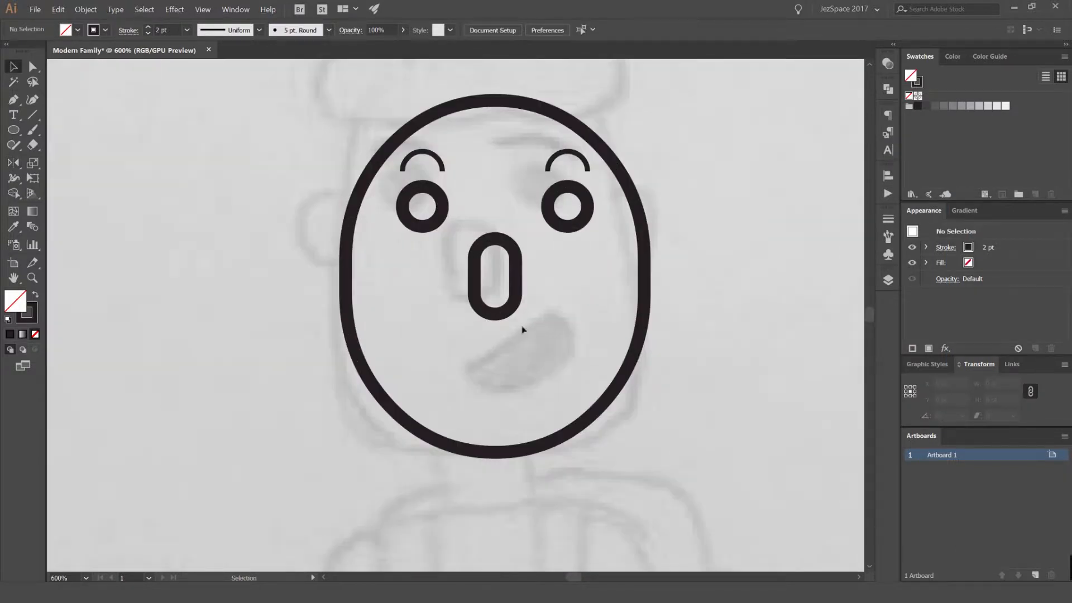
# Build the mouth from a rectangle with rounded lower corners, tilted to follow the sketched smile
pyautogui.press('m')
pyautogui.moveTo(341, 223); pyautogui.dragTo(350, 157)
pyautogui.press('a')
pyautogui.press('v')
pyautogui.moveTo(534, 222)
pyautogui.mouseDown()
pyautogui.moveTo(514, 172)
pyautogui.moveTo(504, 177)
pyautogui.moveTo(550, 210)
pyautogui.moveTo(574, 202)
pyautogui.mouseUp()
pyautogui.moveTo(560, 165)
pyautogui.mouseDown()
pyautogui.moveTo(569, 154)
pyautogui.moveTo(578, 238)
pyautogui.mouseUp()
pyautogui.click(605, 147)
pyautogui.scroll(-4, 605, 144)
# Try swapping the mouth's outline for a solid dark fill
pyautogui.click(562, 254)
pyautogui.hotkey('shift', 'x')
pyautogui.click(676, 223)
pyautogui.scroll(4, 610, 254)
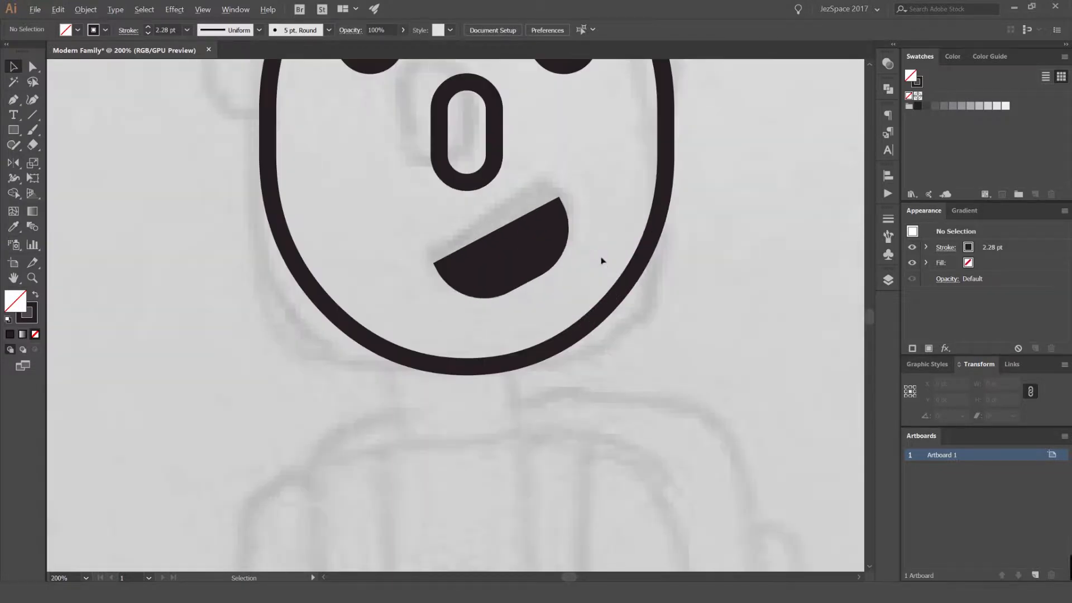
pyautogui.hotkey('ctrl', 'z')
pyautogui.scroll(-3, 579, 193)
pyautogui.scroll(4, 581, 193)
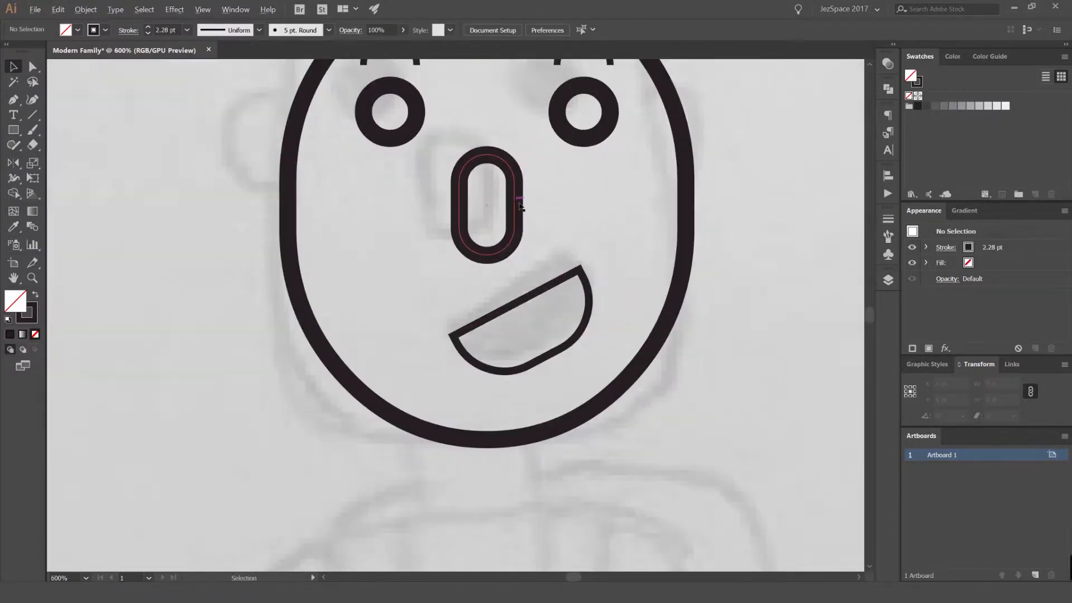
pyautogui.click(565, 287)
pyautogui.hotkey('shift', 'x')
pyautogui.click(575, 217)
pyautogui.scroll(-3, 574, 217)
# Apply the 5.106 pt outline appearance of the other face shapes to the mouth with the Eyedropper
pyautogui.click(557, 249)
pyautogui.press('i')
pyautogui.click(551, 208)
pyautogui.press('v')
pyautogui.click(703, 184)
pyautogui.moveTo(654, 182); pyautogui.dragTo(605, 251)
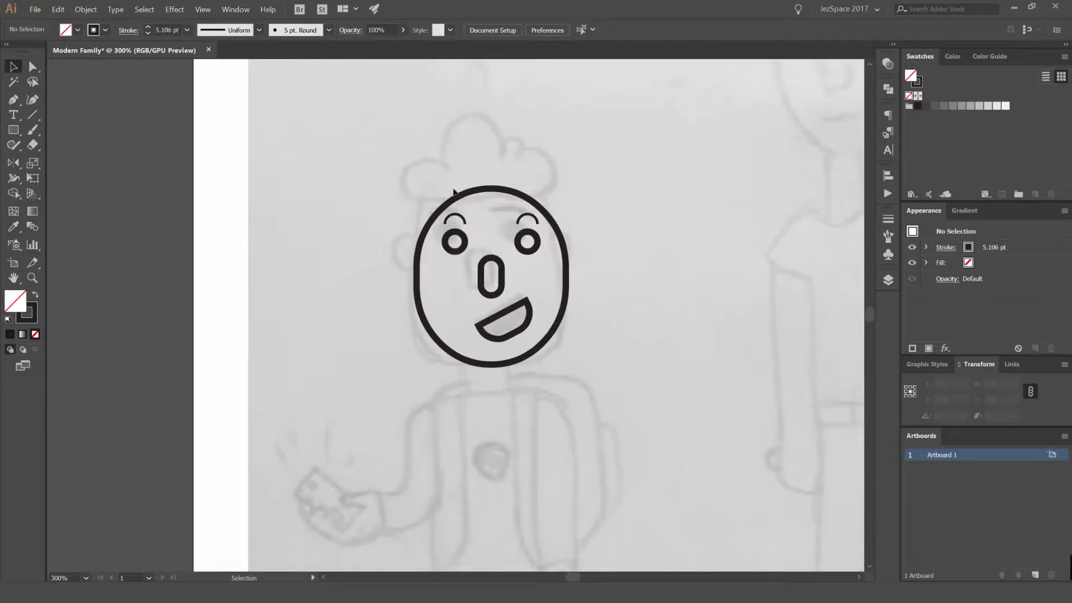
# Draw an outlined circle against the head's left edge as the ear
pyautogui.scroll(4, 419, 255)
pyautogui.press('l')
pyautogui.moveTo(428, 294); pyautogui.dragTo(444, 307)
pyautogui.press('v')
pyautogui.click(429, 216)
pyautogui.scroll(2, 428, 218)
pyautogui.click(426, 243)
pyautogui.press('a')
pyautogui.click(431, 292)
pyautogui.click(452, 302)
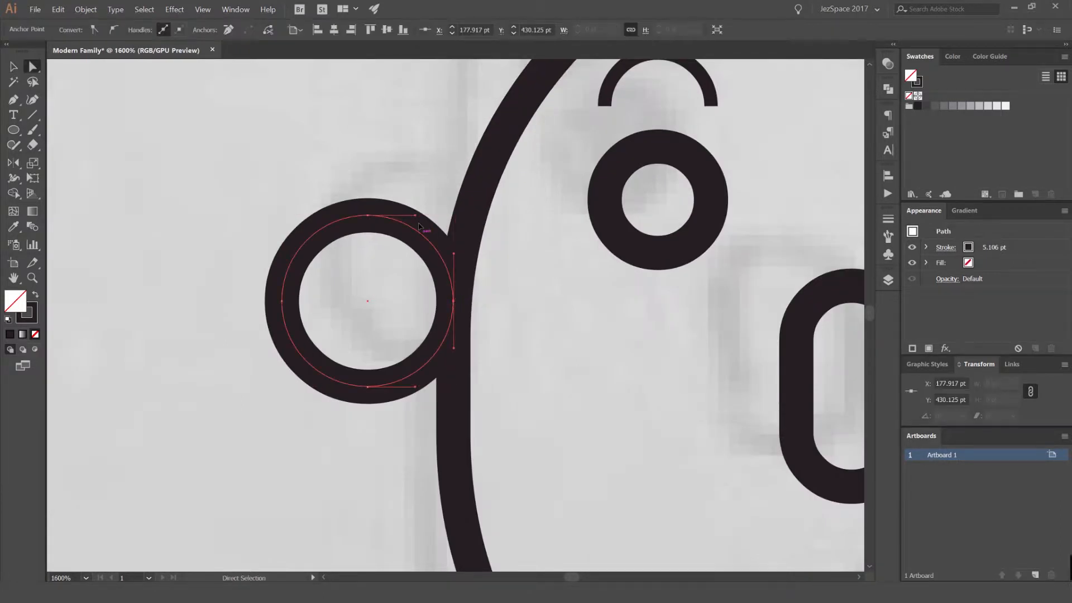
# Scale the ear circle down to about 21 pt across and place it overlapping the head's left outline
pyautogui.press('v')
pyautogui.moveTo(391, 209)
pyautogui.mouseDown()
pyautogui.moveTo(479, 267)
pyautogui.moveTo(464, 239)
pyautogui.moveTo(494, 272)
pyautogui.moveTo(445, 262)
pyautogui.mouseUp()
pyautogui.click(526, 265)
pyautogui.scroll(-3, 432, 251)
pyautogui.scroll(2, 447, 260)
pyautogui.scroll(-3, 459, 258)
pyautogui.scroll(3, 450, 263)
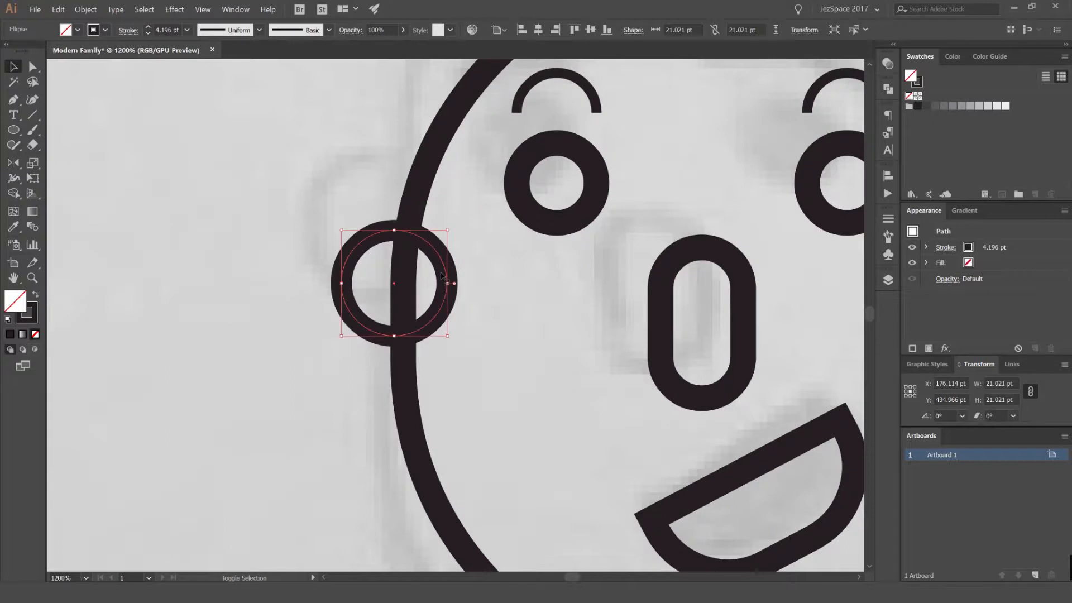
# Move the ear circle up by 8 pt and left by 1 pt
pyautogui.hotkey('shift', 'Up')
pyautogui.hotkey('shift', 'Up')
pyautogui.hotkey('shift', 'Down')
pyautogui.press('Down')
pyautogui.press('Down')
pyautogui.press('Left')
pyautogui.press('Left')
pyautogui.press('Right')
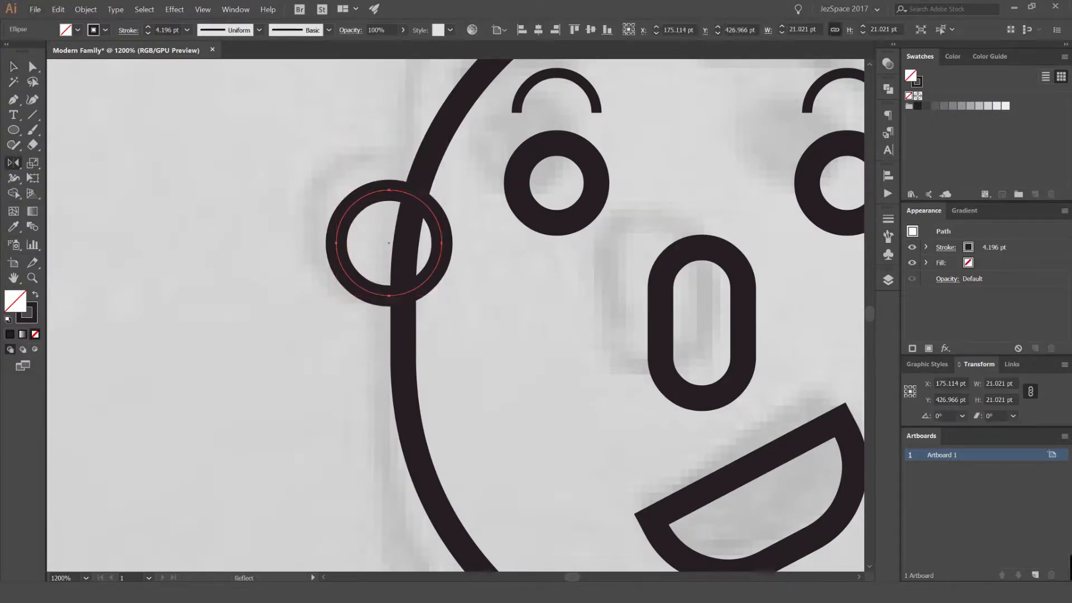
# Reflect a copy of the ear circle across a vertical axis through the nose's top anchor point
pyautogui.scroll(-2, 459, 251)
pyautogui.press('o')
pyautogui.keyDown('alt'); pyautogui.click(581, 250); pyautogui.keyUp('alt')
pyautogui.click(793, 348)
pyautogui.press('v')
pyautogui.click(767, 344)
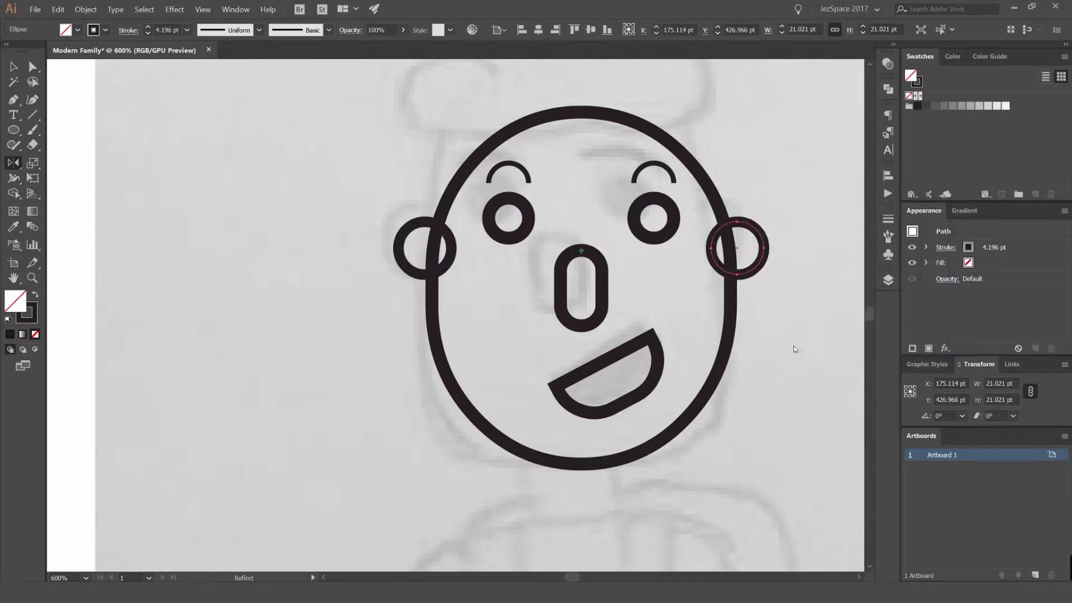
pyautogui.moveTo(781, 354); pyautogui.dragTo(512, 325)
pyautogui.scroll(-3, 512, 325)
pyautogui.scroll(2, 499, 296)
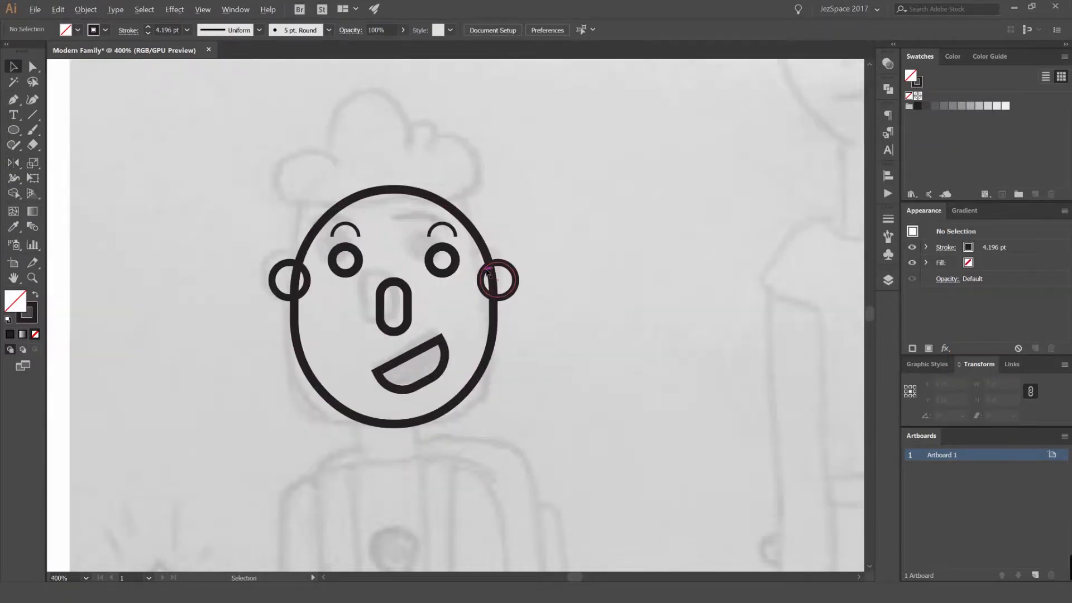
# Try swapping the head's outline for a solid fill and undo the change
pyautogui.click(488, 246)
pyautogui.hotkey('shift', 'x')
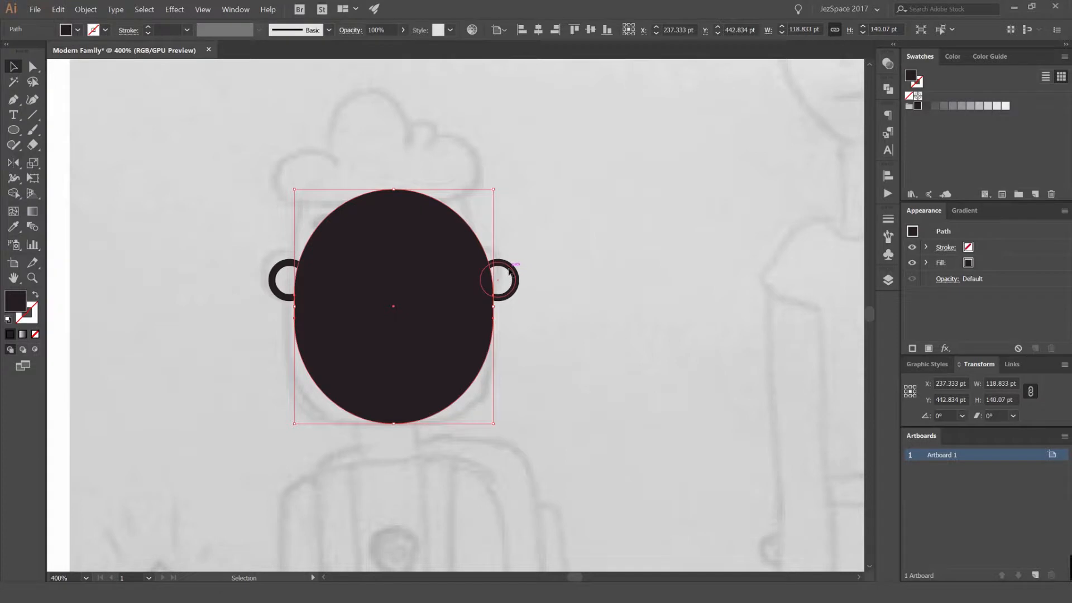
pyautogui.hotkey('ctrl', 'z')
pyautogui.click(565, 235)
# Draw a circle over the left hair curl and a tall ellipse about 45 by 64 pt over the central tuft
pyautogui.scroll(-1, 381, 221)
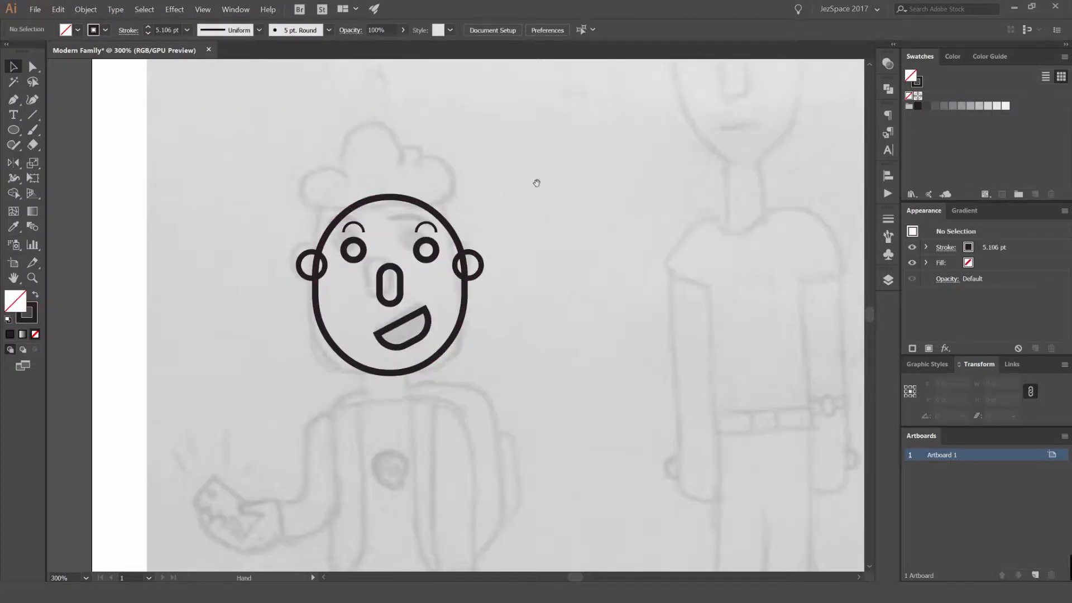
pyautogui.moveTo(503, 194); pyautogui.dragTo(560, 134)
pyautogui.scroll(-1, 413, 291)
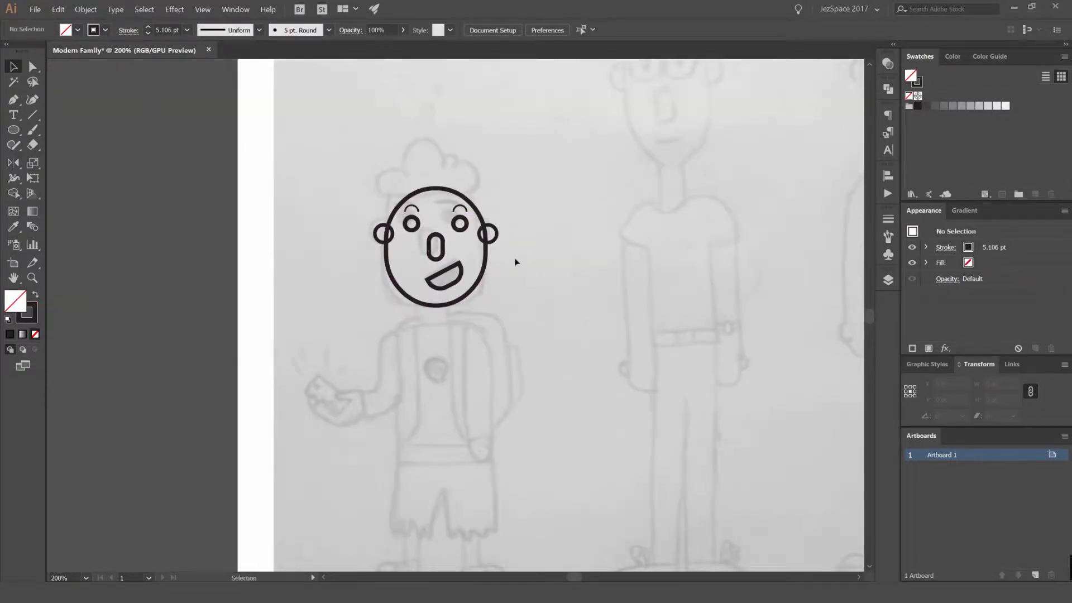
pyautogui.scroll(3, 480, 191)
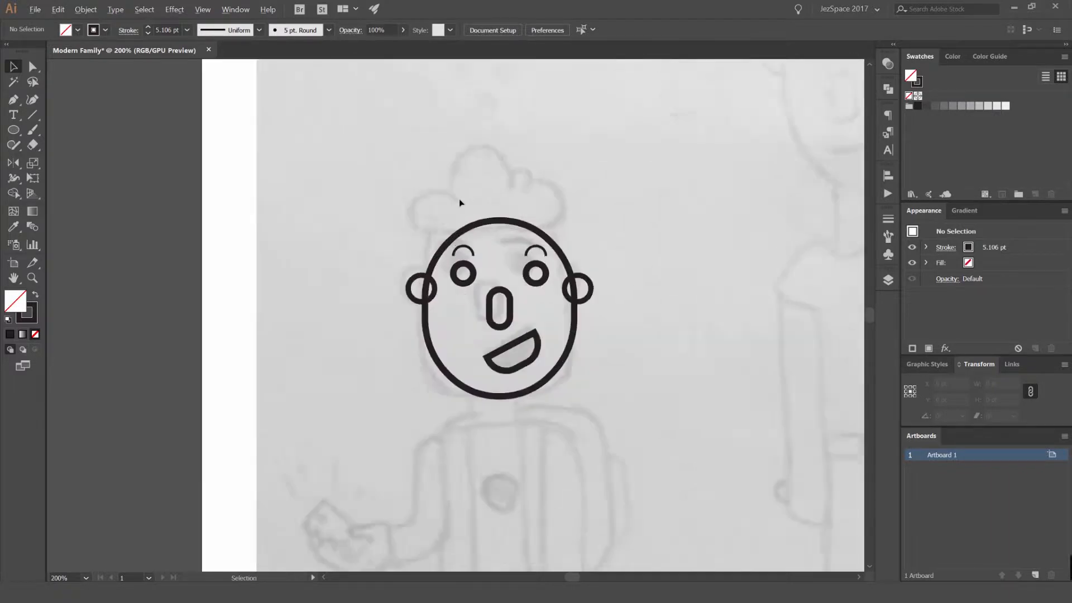
pyautogui.moveTo(527, 224); pyautogui.dragTo(465, 237)
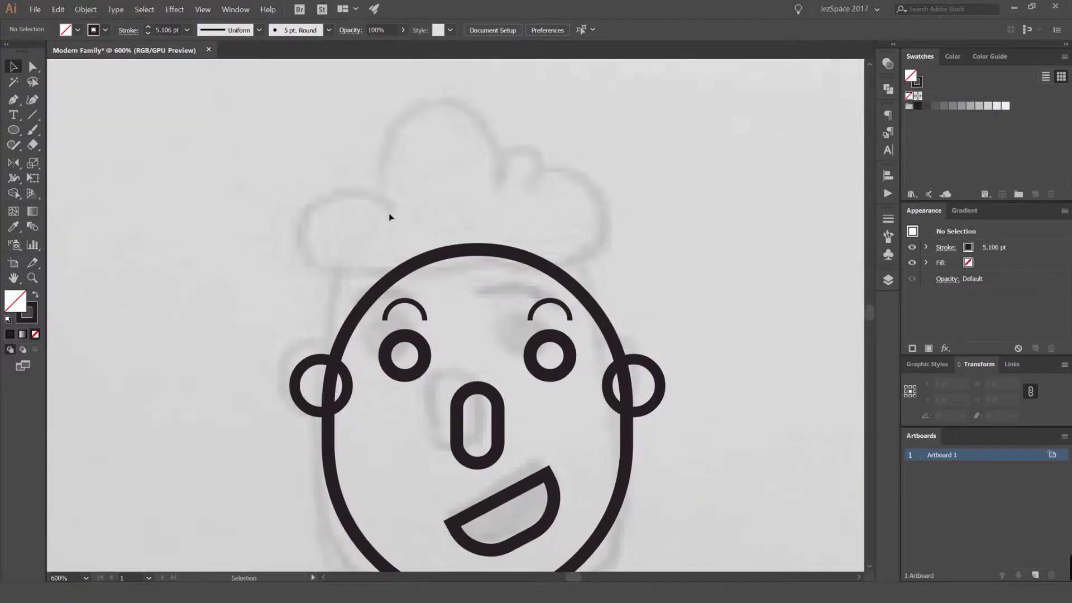
pyautogui.hscroll(-1, 397, 215)
pyautogui.scroll(1, 397, 215)
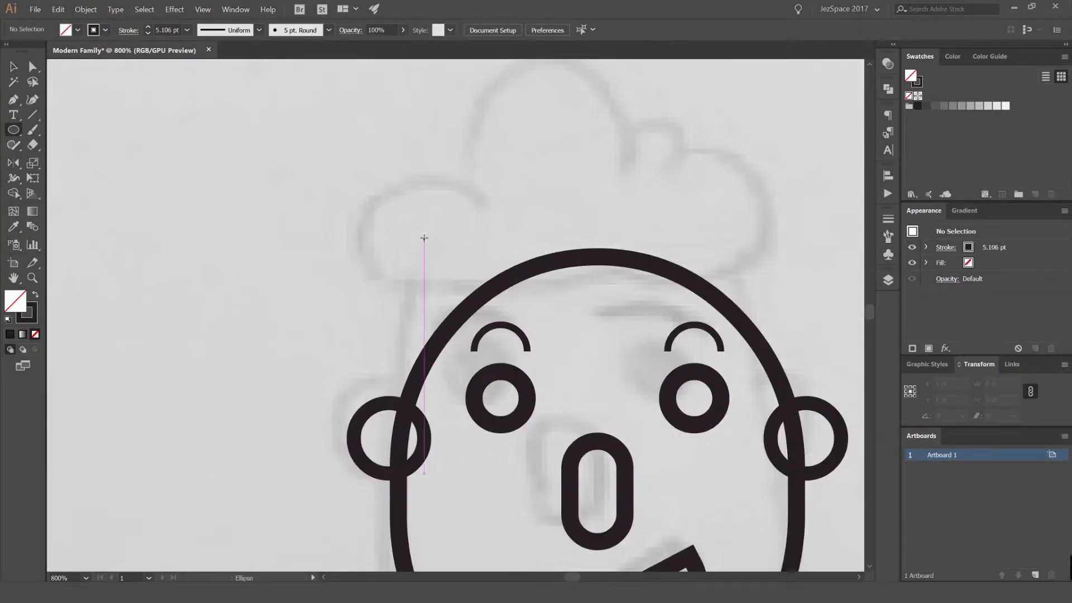
pyautogui.moveTo(438, 248); pyautogui.dragTo(518, 282)
pyautogui.moveTo(549, 174); pyautogui.dragTo(625, 281)
pyautogui.moveTo(494, 216); pyautogui.dragTo(410, 244)
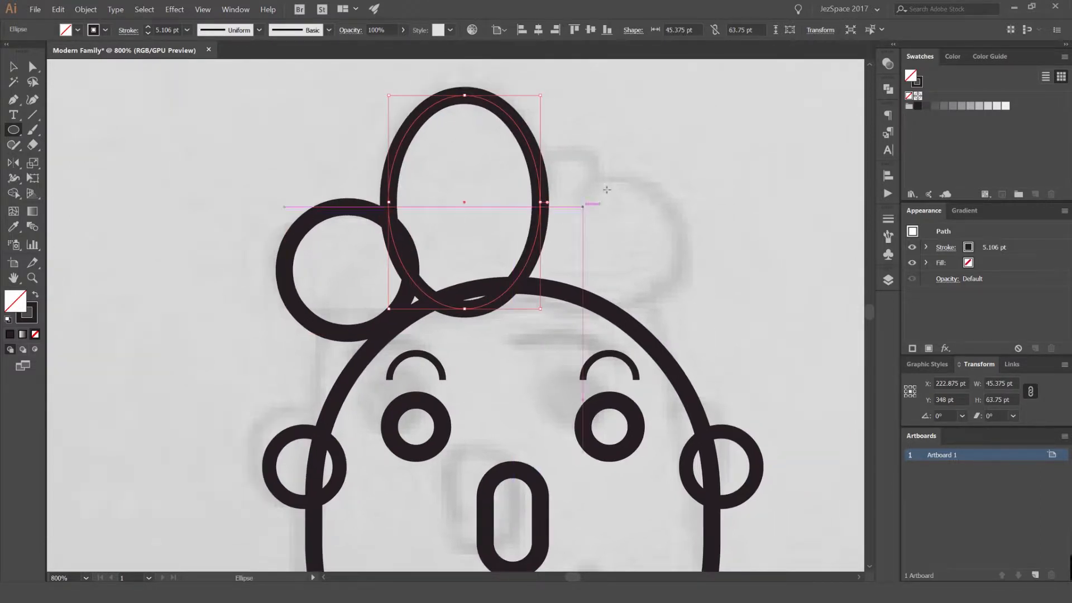
pyautogui.moveTo(606, 174); pyautogui.dragTo(463, 222)
pyautogui.moveTo(555, 172)
pyautogui.mouseDown()
pyautogui.moveTo(581, 265)
pyautogui.moveTo(620, 273)
pyautogui.mouseUp()
pyautogui.hotkey('ctrl', 'z')
pyautogui.moveTo(560, 207)
pyautogui.mouseDown()
pyautogui.moveTo(616, 275)
pyautogui.moveTo(740, 346)
pyautogui.moveTo(453, 74)
pyautogui.moveTo(659, 269)
pyautogui.moveTo(535, 154)
pyautogui.moveTo(585, 219)
pyautogui.moveTo(659, 278)
pyautogui.moveTo(585, 219)
pyautogui.moveTo(645, 292)
pyautogui.moveTo(677, 312)
pyautogui.moveTo(591, 245)
pyautogui.moveTo(626, 290)
pyautogui.moveTo(626, 277)
pyautogui.mouseUp()
pyautogui.hotkey('ctrl', 'z')
pyautogui.moveTo(566, 210); pyautogui.dragTo(579, 223)
pyautogui.hotkey('ctrl', 'z')
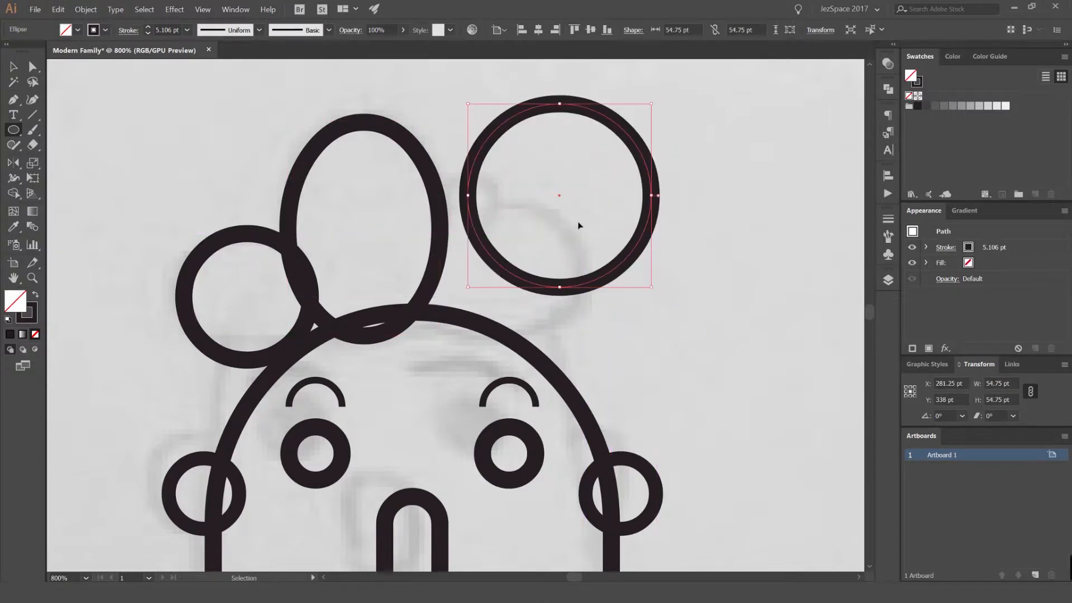
pyautogui.hotkey('ctrl', 'z')
pyautogui.moveTo(508, 140); pyautogui.dragTo(594, 321)
pyautogui.hotkey('ctrl', 'z')
# Add a small ellipse tilted about 36° over the tall tuft's right side and enlarge it slightly
pyautogui.moveTo(493, 217); pyautogui.dragTo(448, 150)
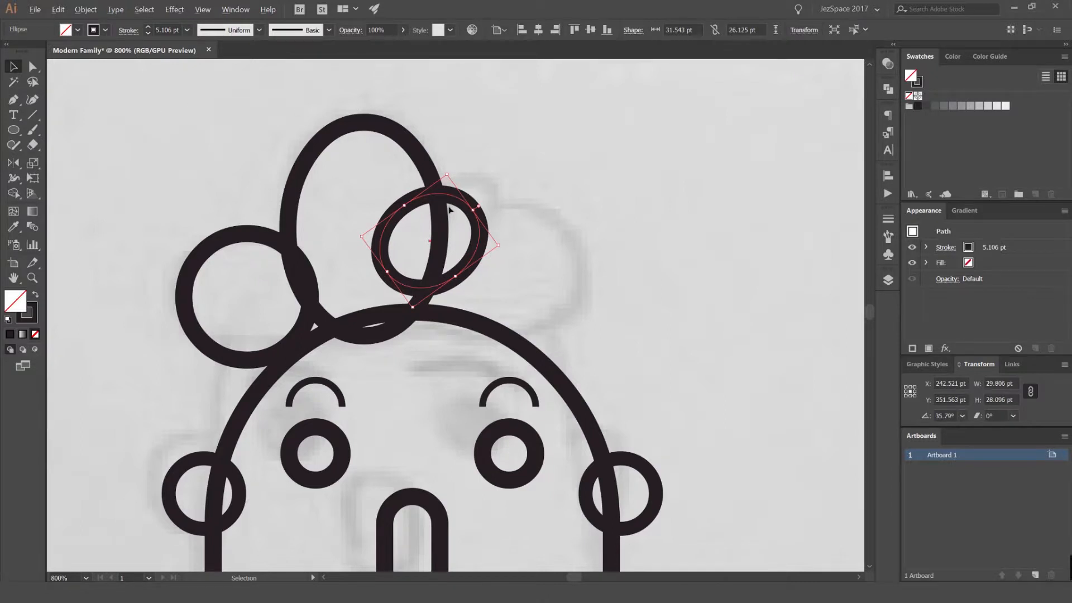
pyautogui.scroll(2, 450, 210)
pyautogui.moveTo(556, 255); pyautogui.dragTo(612, 223)
pyautogui.click(612, 215)
pyautogui.scroll(-2, 503, 190)
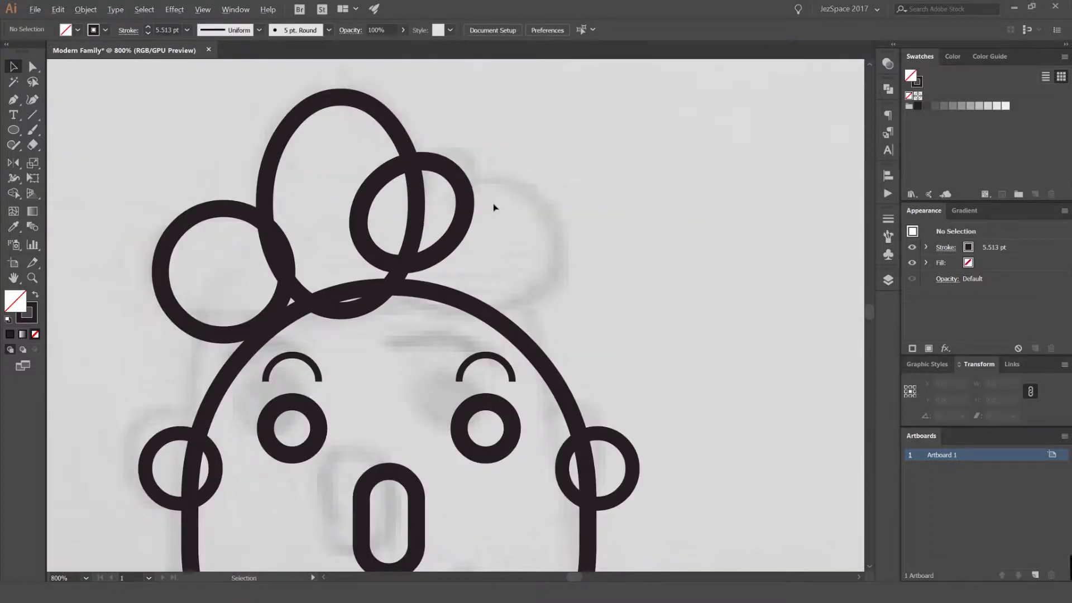
# Add a larger copy of the tilted ellipse over the right hair curl, and shift all the hair shapes slightly right together
pyautogui.moveTo(478, 220)
pyautogui.mouseDown()
pyautogui.moveTo(540, 241)
pyautogui.moveTo(527, 209)
pyautogui.moveTo(539, 193)
pyautogui.moveTo(564, 219)
pyautogui.mouseUp()
pyautogui.click(632, 180)
pyautogui.hotkey('ctrl', 'a')
pyautogui.scroll(1, 362, 211)
pyautogui.moveTo(436, 246); pyautogui.dragTo(476, 262)
pyautogui.scroll(-1, 601, 247)
pyautogui.click(220, 203)
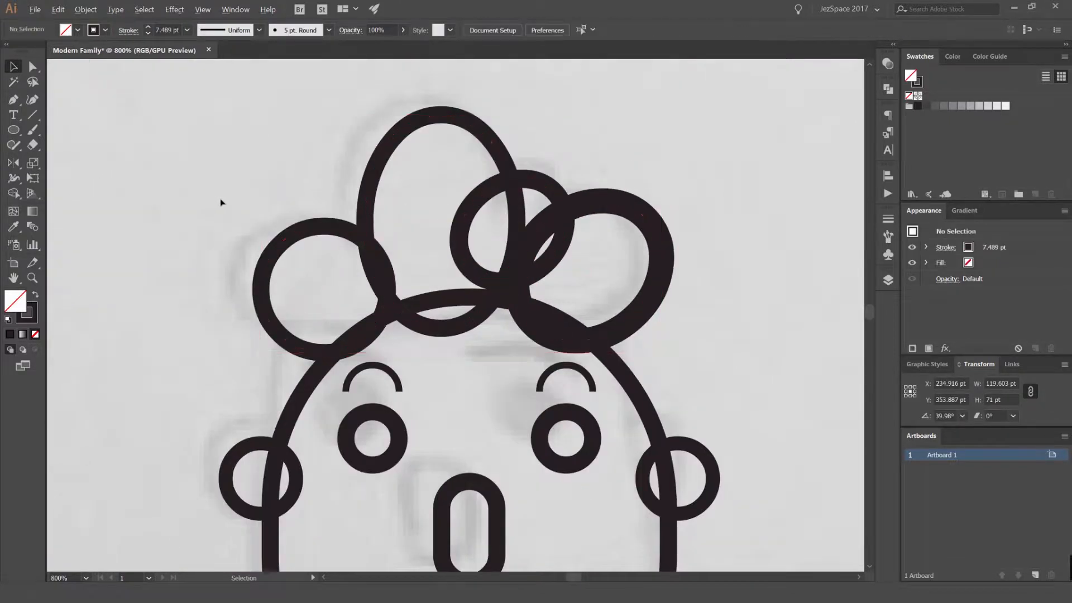
# Draw a rectangle about 31 by 23 pt below the chin as the neck
pyautogui.scroll(-2, 220, 202)
pyautogui.moveTo(470, 202); pyautogui.dragTo(285, 235)
pyautogui.click(470, 223)
pyautogui.scroll(-1, 485, 167)
pyautogui.moveTo(484, 167); pyautogui.dragTo(651, 138)
pyautogui.scroll(-2, 575, 139)
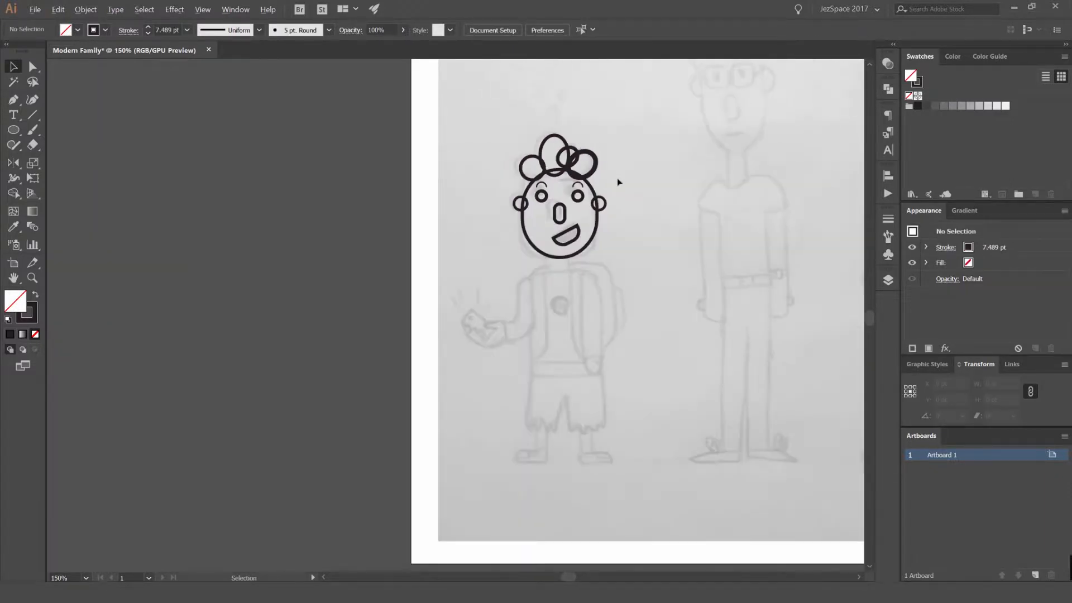
pyautogui.scroll(2, 592, 229)
pyautogui.moveTo(511, 296); pyautogui.dragTo(472, 215)
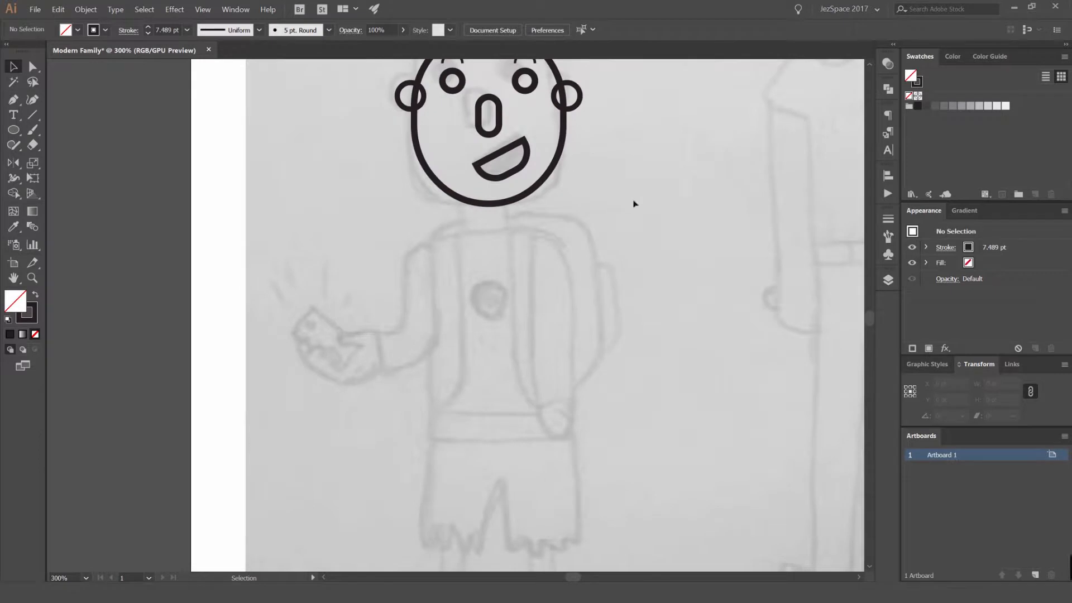
pyautogui.scroll(1, 489, 232)
pyautogui.scroll(1, 493, 233)
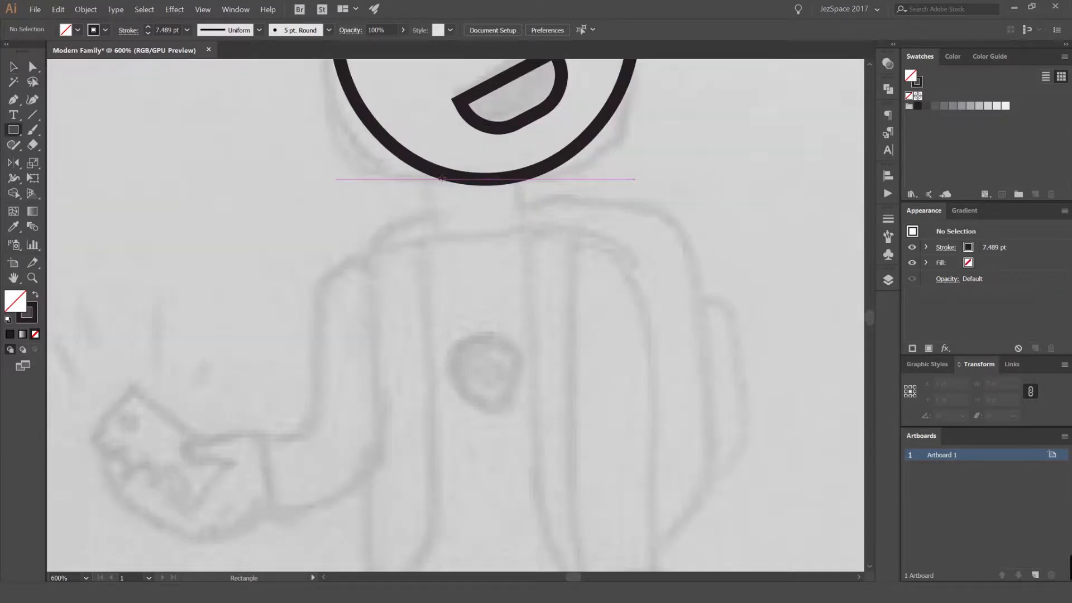
pyautogui.moveTo(529, 238); pyautogui.dragTo(522, 230)
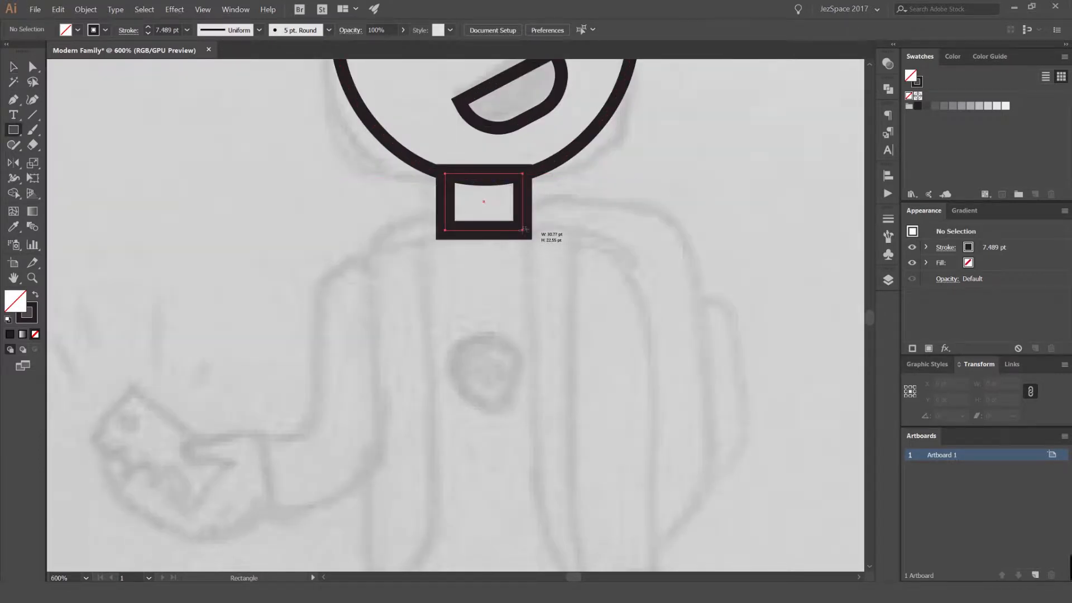
pyautogui.press('v')
pyautogui.click(539, 197)
pyautogui.scroll(-2, 501, 198)
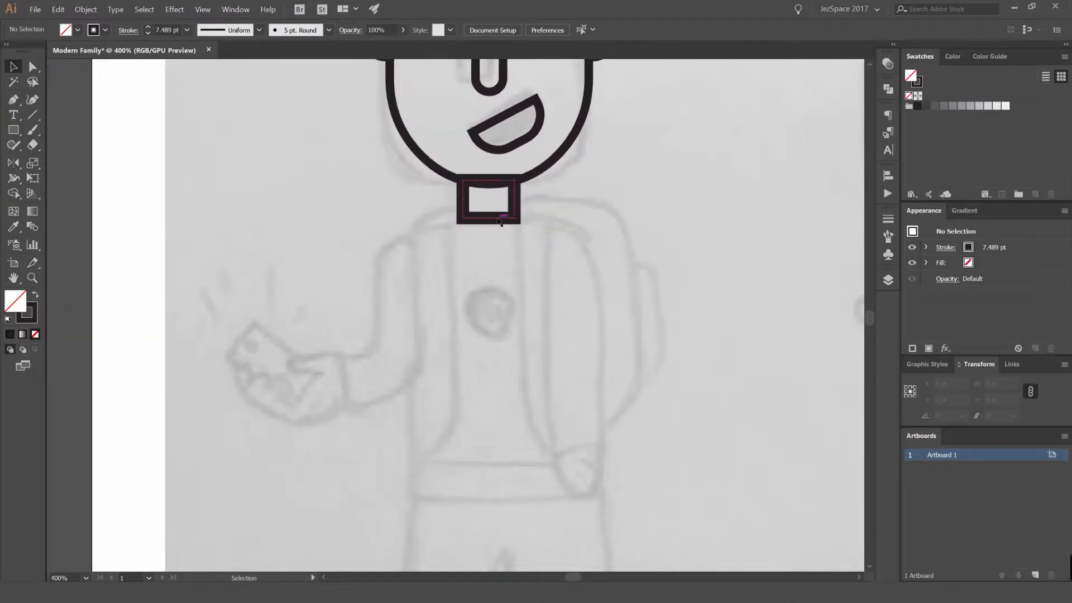
# Apply the head's 5.106 pt outline appearance to the neck rectangle with the Eyedropper
pyautogui.click(501, 221)
pyautogui.press('i')
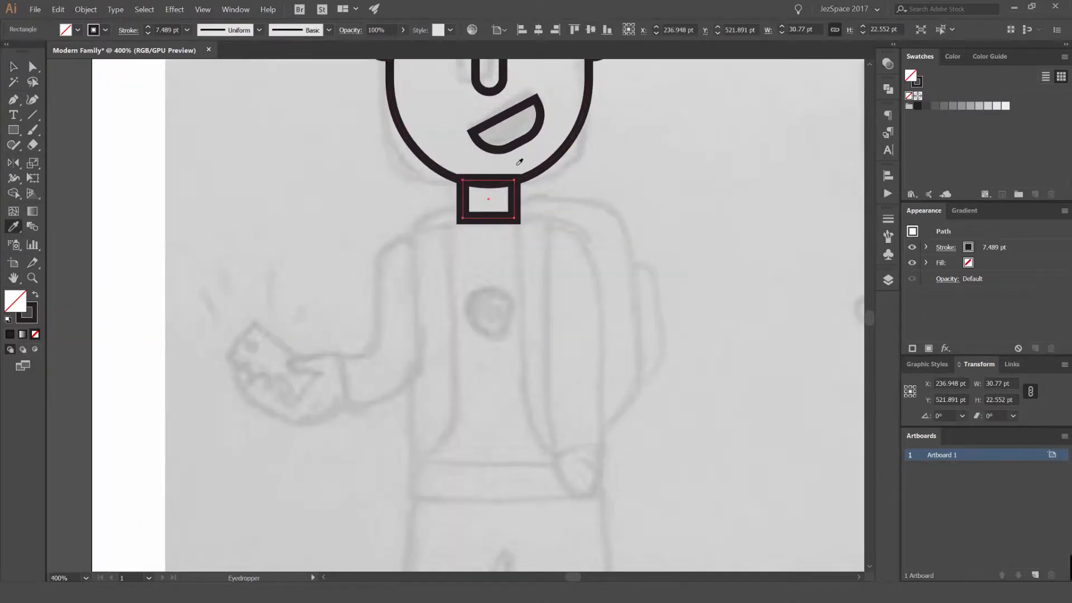
pyautogui.scroll(3, 526, 178)
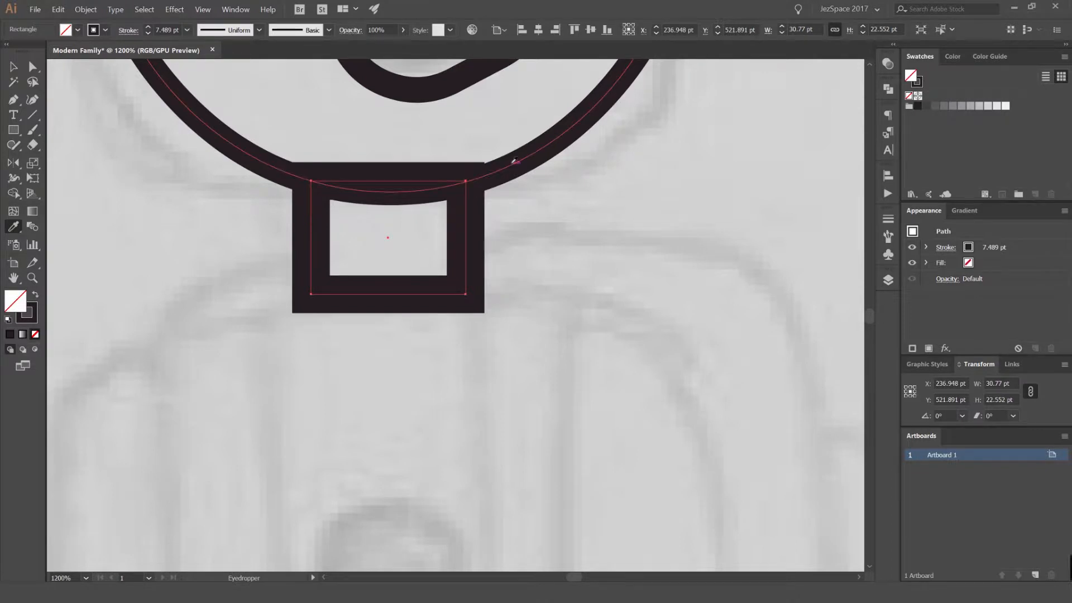
pyautogui.click(521, 154)
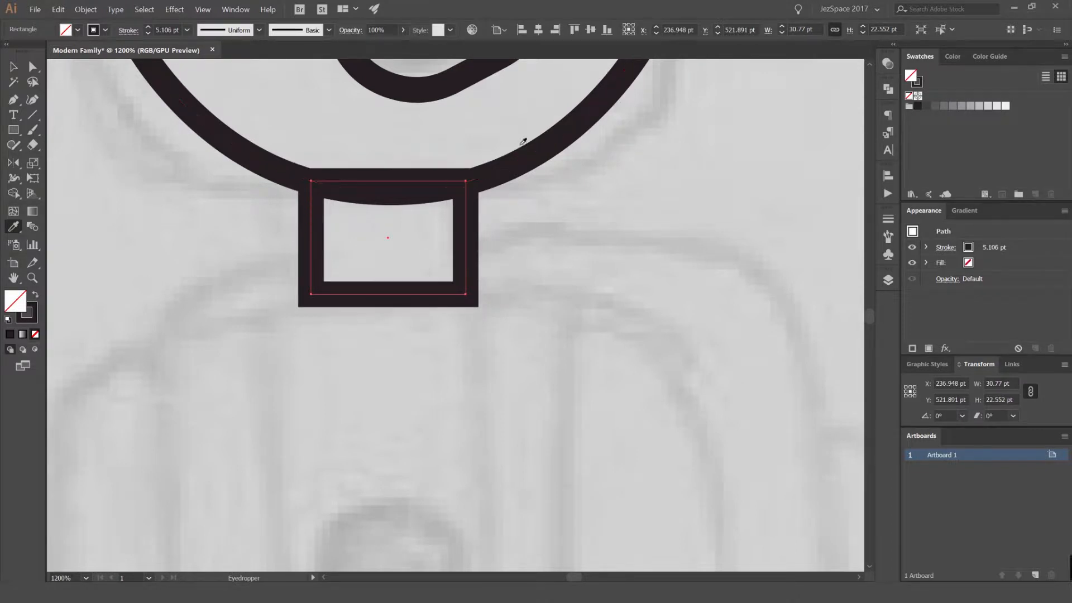
pyautogui.press('v')
pyautogui.scroll(2, 488, 216)
pyautogui.click(488, 216)
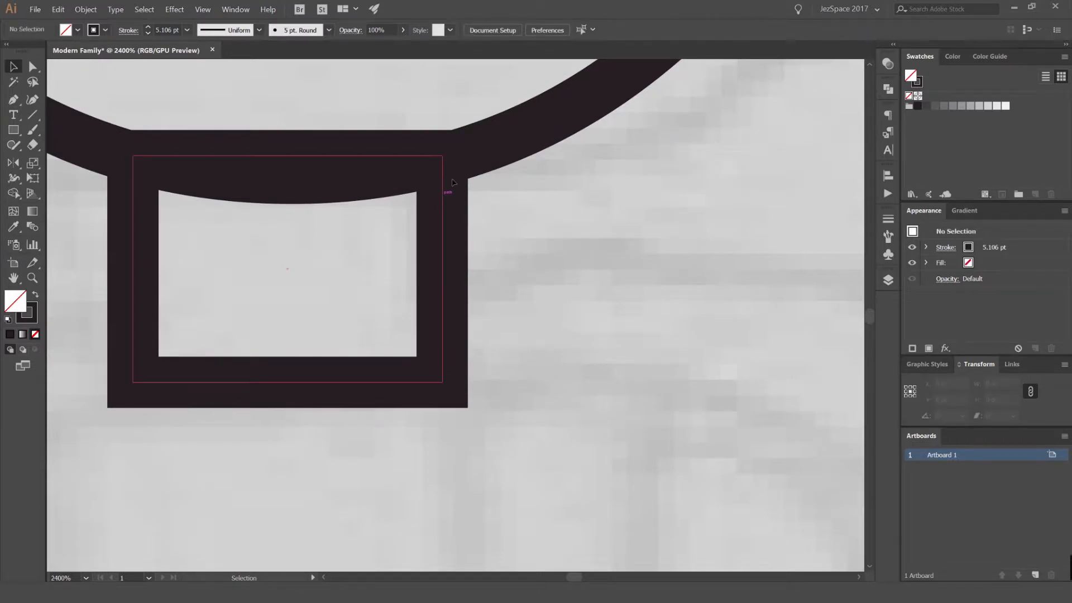
# Draw a rectangle about 104 by 117 pt overlapping the neck's lower end as the boy's torso
pyautogui.click(513, 133)
pyautogui.click(448, 229)
pyautogui.click(549, 227)
pyautogui.scroll(-4, 545, 220)
pyautogui.click(520, 240)
pyautogui.click(562, 240)
pyautogui.scroll(2, 529, 285)
pyautogui.moveTo(504, 304); pyautogui.dragTo(539, 192)
pyautogui.scroll(-3, 543, 236)
pyautogui.moveTo(485, 169); pyautogui.dragTo(444, 153)
pyautogui.press('m')
pyautogui.moveTo(518, 375); pyautogui.dragTo(561, 349)
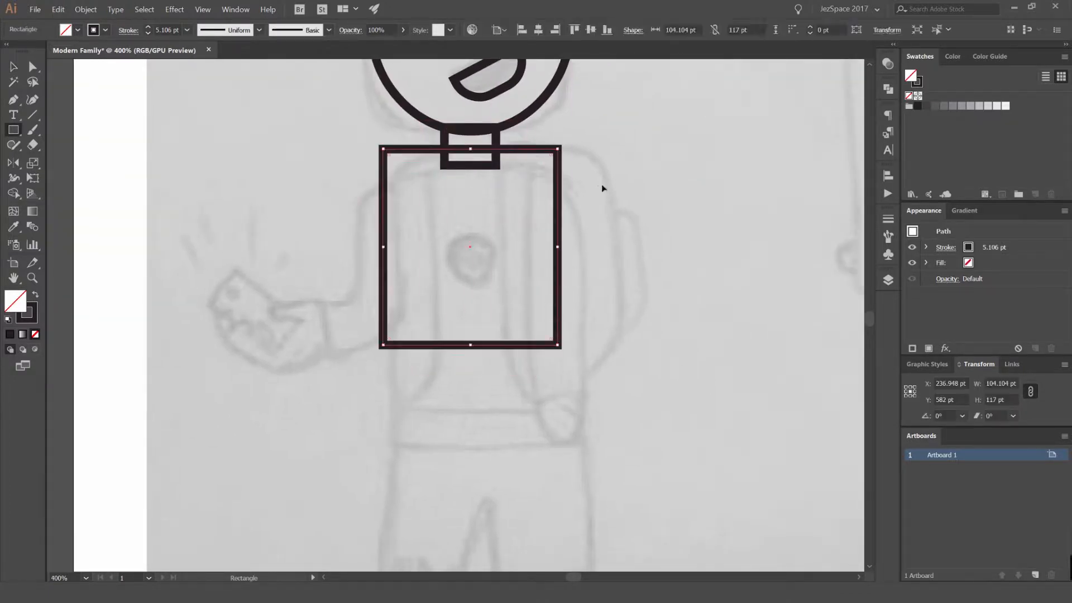
# Lower the torso rectangle's top edge to the neck's base and extend its bottom edge, making it about 168 pt high
pyautogui.press('v')
pyautogui.moveTo(524, 148); pyautogui.dragTo(524, 168)
pyautogui.click(597, 322)
pyautogui.press('a')
pyautogui.click(477, 364)
pyautogui.press('v')
pyautogui.moveTo(481, 430); pyautogui.dragTo(482, 453)
pyautogui.click(592, 312)
# Round both top corners of the torso rectangle together into broad shoulders
pyautogui.press('a')
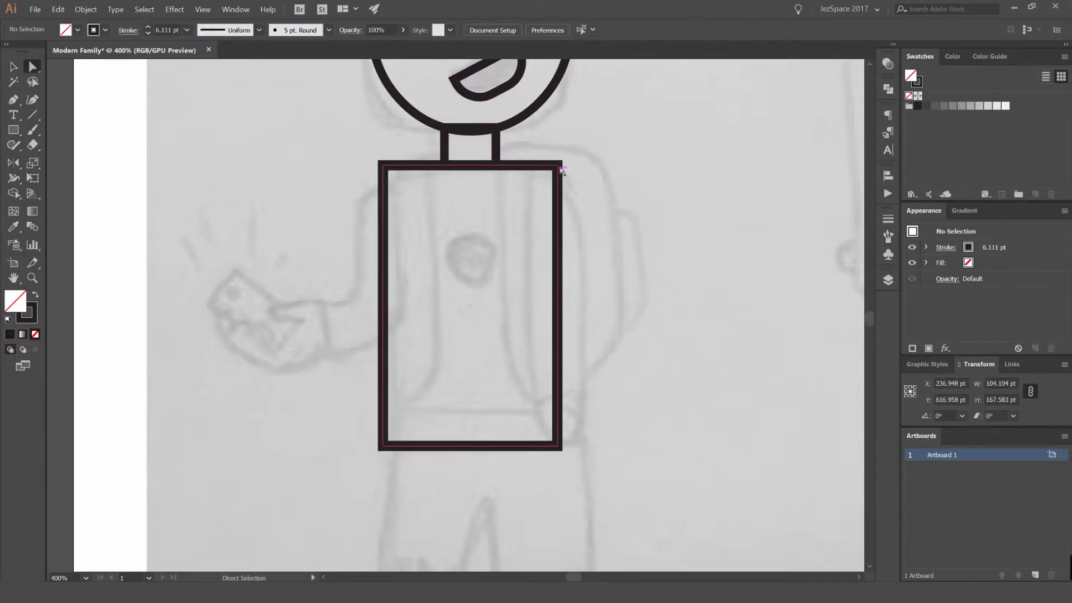
pyautogui.click(557, 166)
pyautogui.keyDown('shift'); pyautogui.click(383, 166); pyautogui.keyUp('shift')
pyautogui.moveTo(390, 173); pyautogui.dragTo(491, 345)
pyautogui.moveTo(461, 270); pyautogui.dragTo(456, 240)
pyautogui.click(615, 237)
pyautogui.press('v')
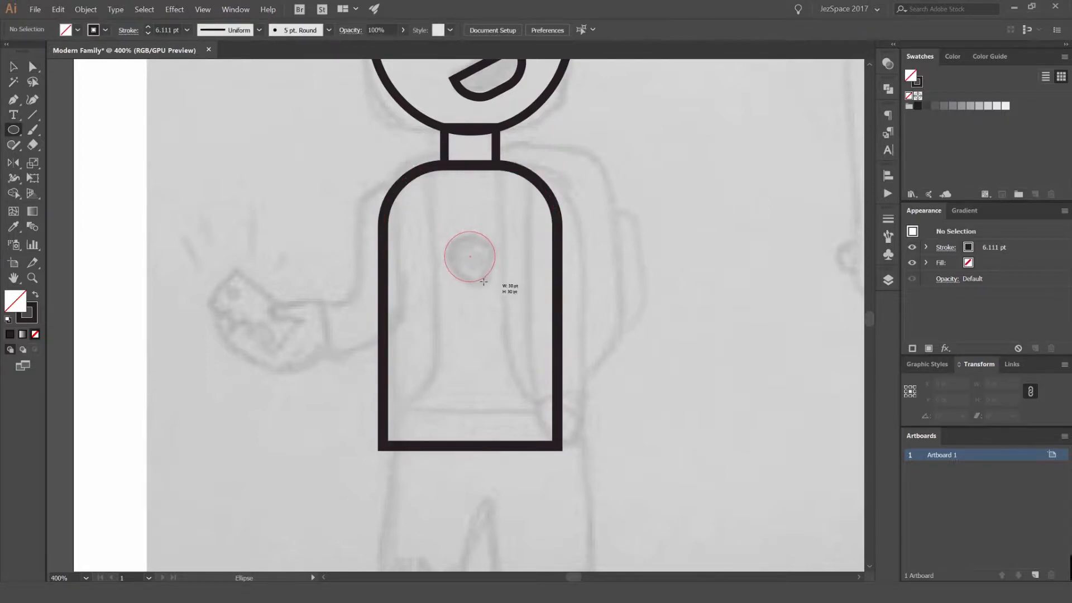
# Draw a circle about 30 pt in diameter over the sketched emblem in the middle of the chest
pyautogui.moveTo(484, 281); pyautogui.dragTo(483, 280)
pyautogui.press('v')
pyautogui.click(657, 246)
# Try to trace the vest's left edge with the Pen from the shoulder down towards the torso's lower left side
pyautogui.moveTo(444, 192); pyautogui.dragTo(463, 181)
pyautogui.scroll(1, 438, 189)
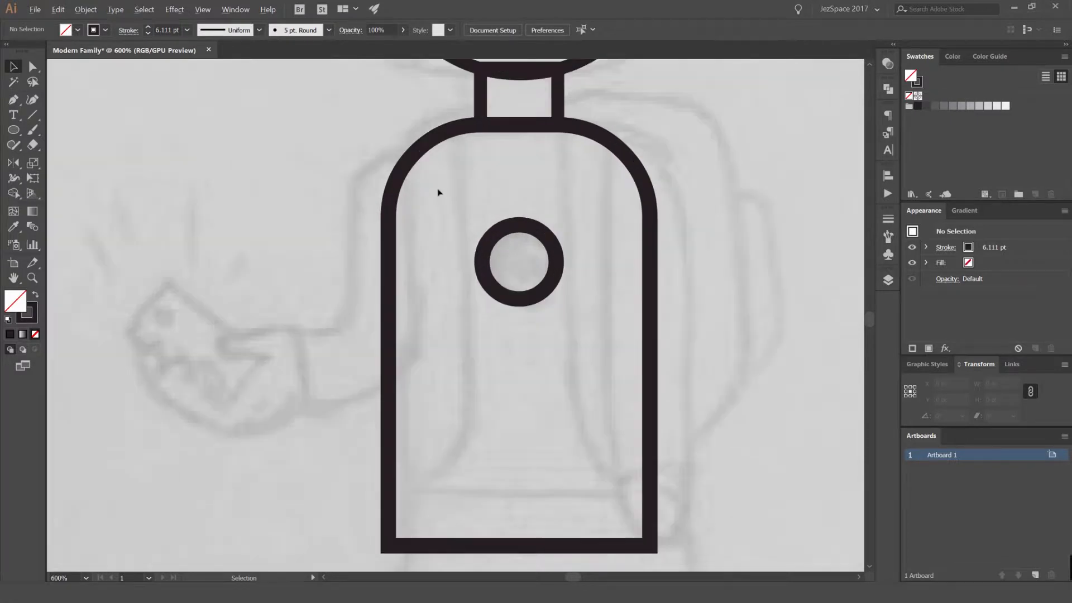
pyautogui.click(460, 128)
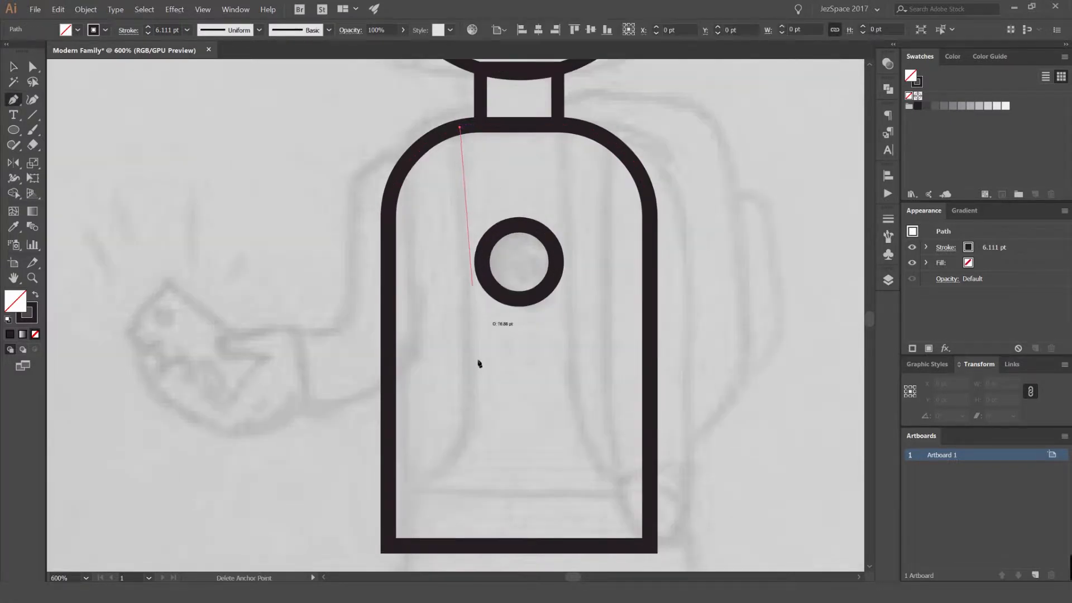
pyautogui.click(463, 451)
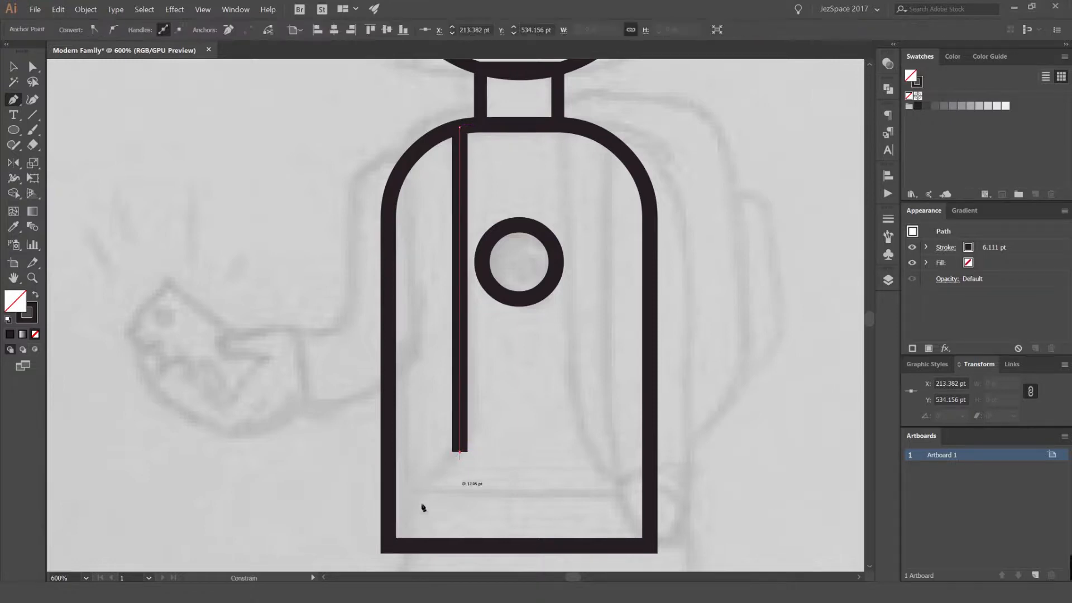
pyautogui.click(389, 551)
pyautogui.hotkey('ctrl', 'z')
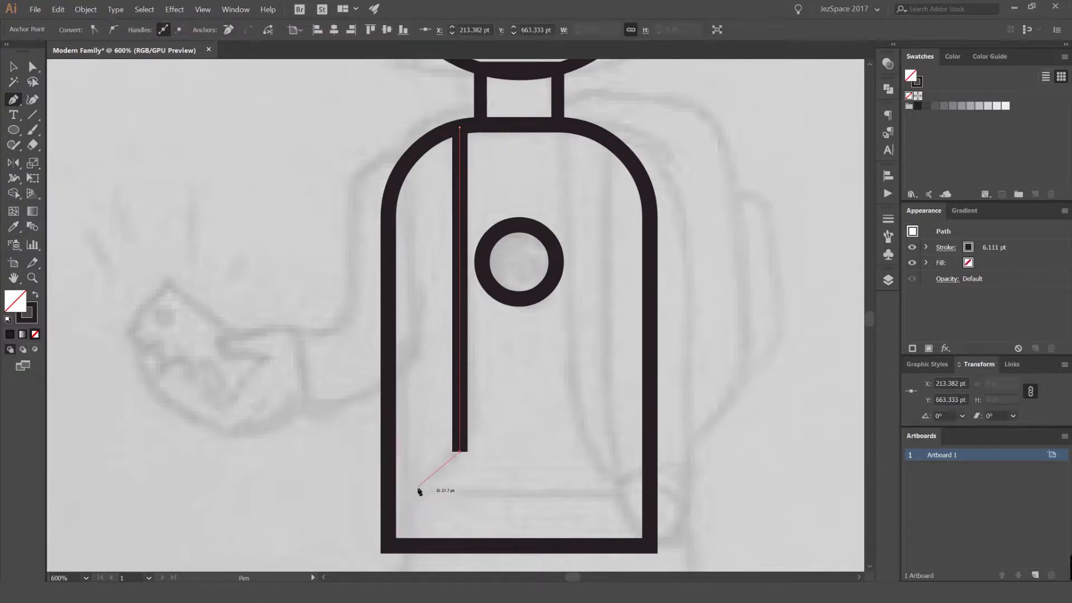
pyautogui.click(389, 497)
pyautogui.moveTo(419, 148); pyautogui.dragTo(409, 62)
pyautogui.hotkey('ctrl', 'z')
pyautogui.hotkey('ctrl', 'z')
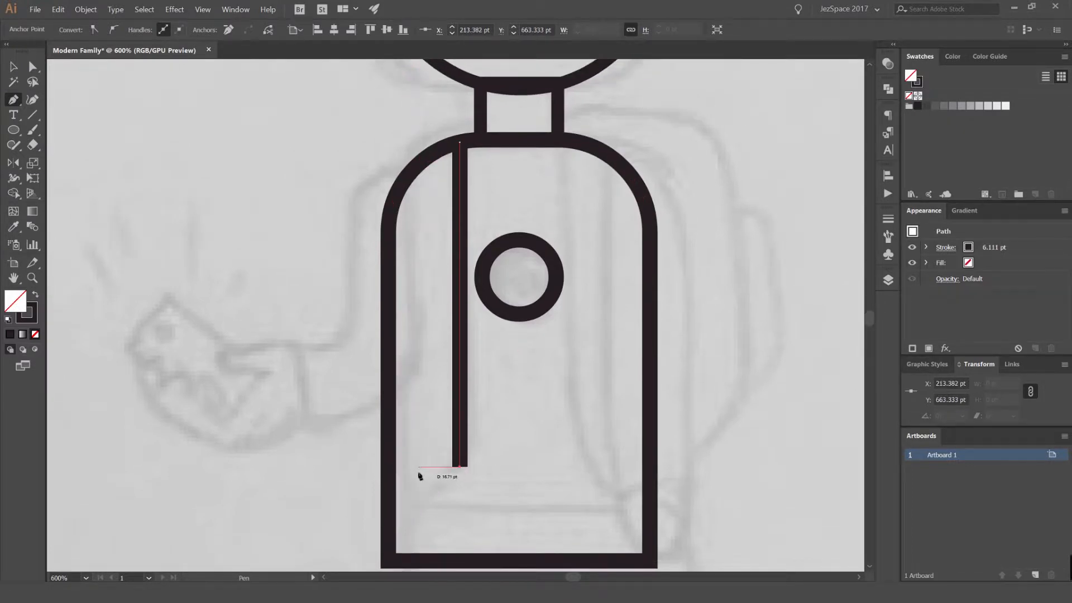
pyautogui.hotkey('ctrl', 'z')
# Try to draw the vest's left front as a narrow vertical strip inside the torso, and undo that path
pyautogui.keyDown('shift'); pyautogui.click(433, 508); pyautogui.keyUp('shift')
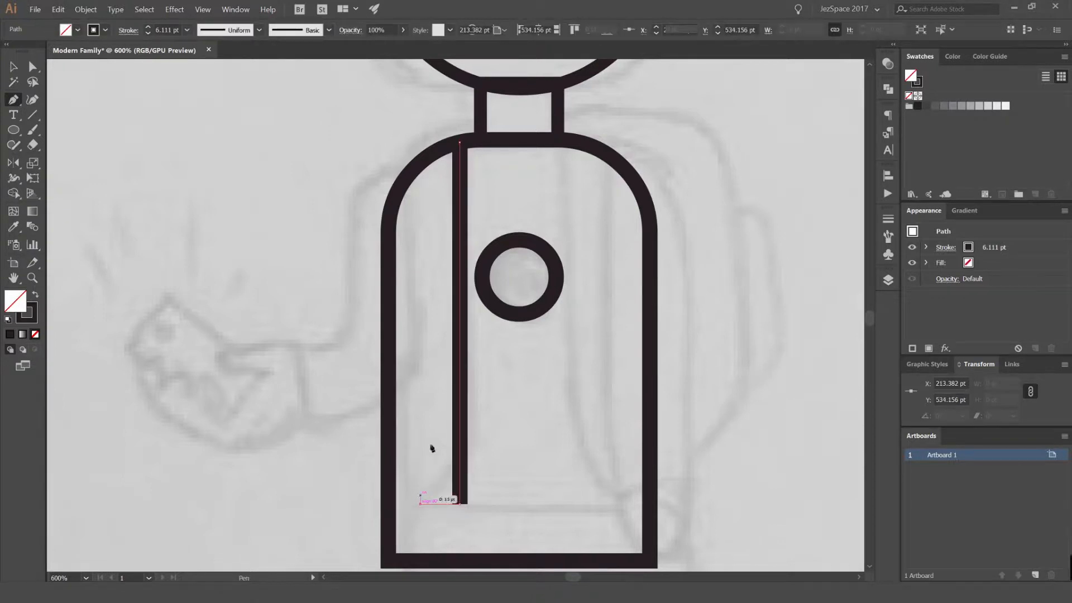
pyautogui.click(423, 166)
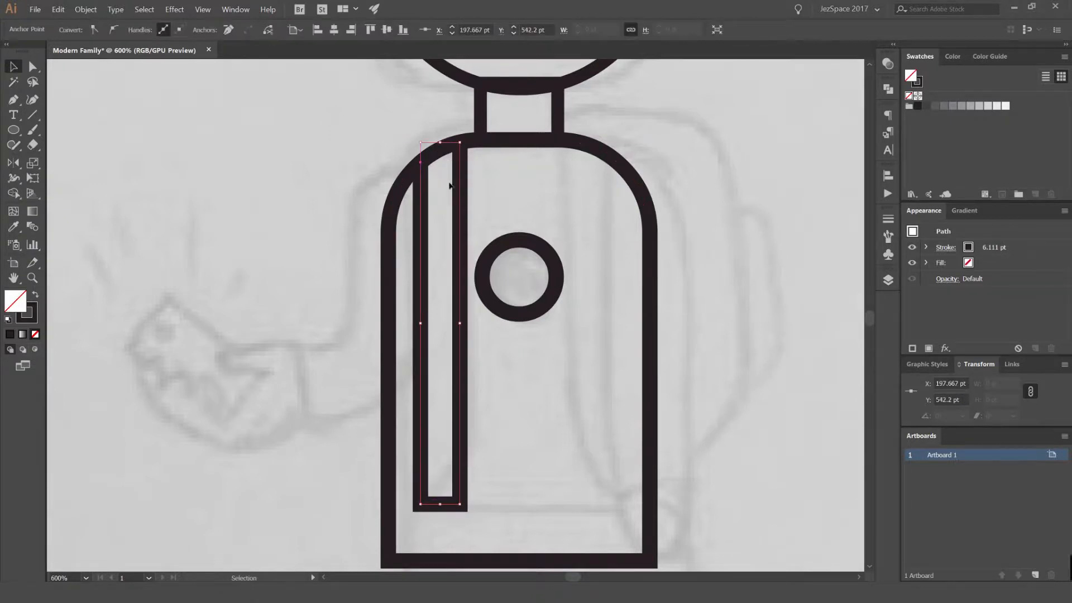
pyautogui.hotkey('ctrl', '-')
pyautogui.hotkey('ctrl', '-')
pyautogui.click(619, 268)
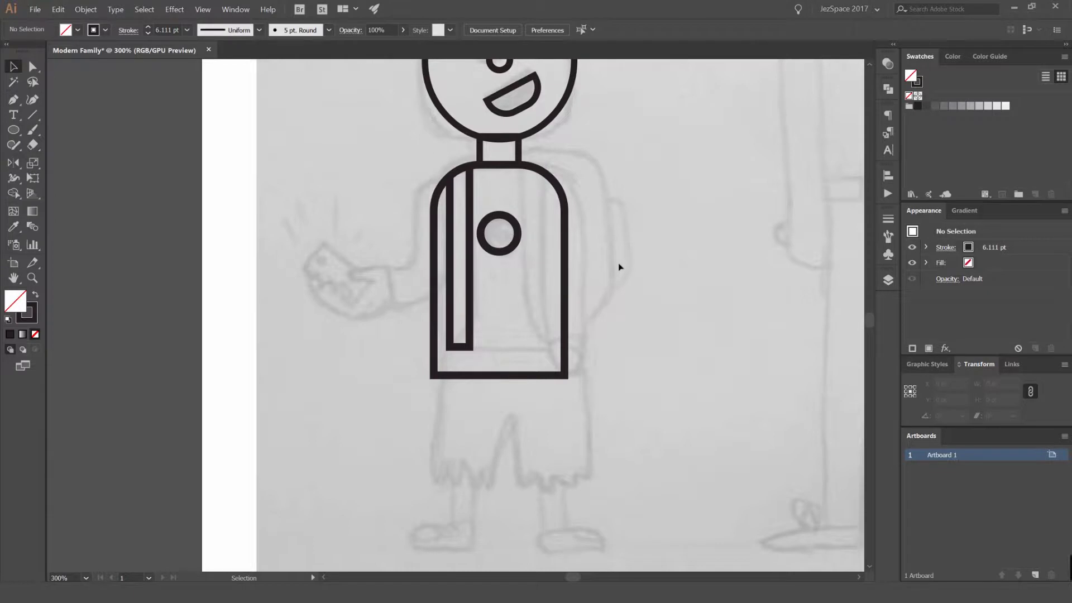
pyautogui.hotkey('ctrl', '+')
pyautogui.press('a')
pyautogui.click(431, 364)
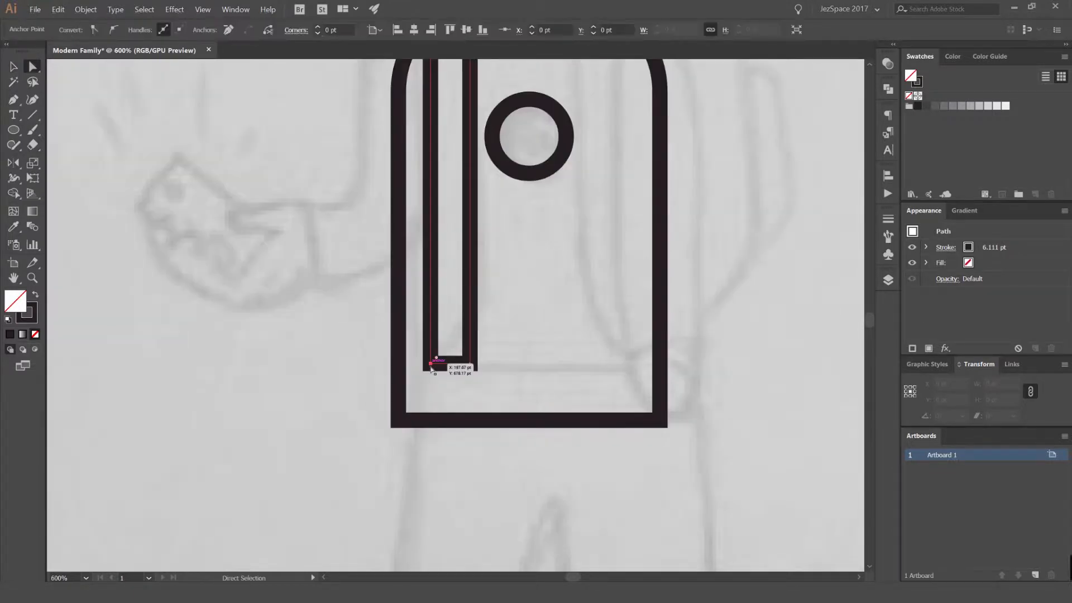
pyautogui.scroll(-1, 430, 367)
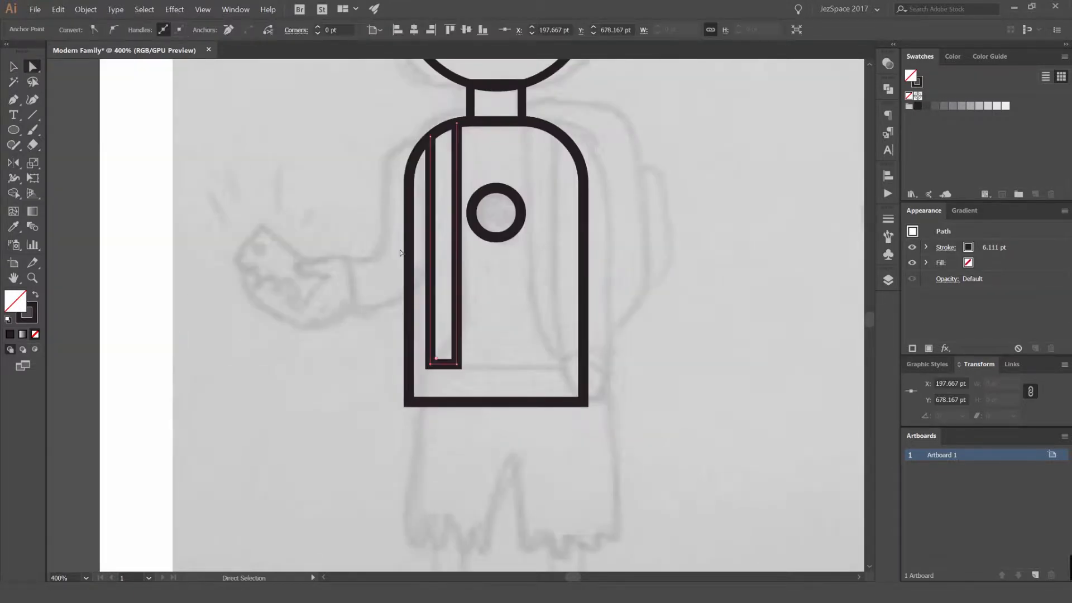
pyautogui.hotkey('ctrl', 'z')
pyautogui.hotkey('ctrl', 'z')
pyautogui.hotkey('ctrl', 'z')
pyautogui.hotkey('ctrl', 'z')
# Draw the vest's left edge with the Pen as a line about 139 pt down from the shoulder, turning to the torso's left side
pyautogui.click(466, 176)
pyautogui.press('p')
pyautogui.click(439, 129)
pyautogui.click(440, 363)
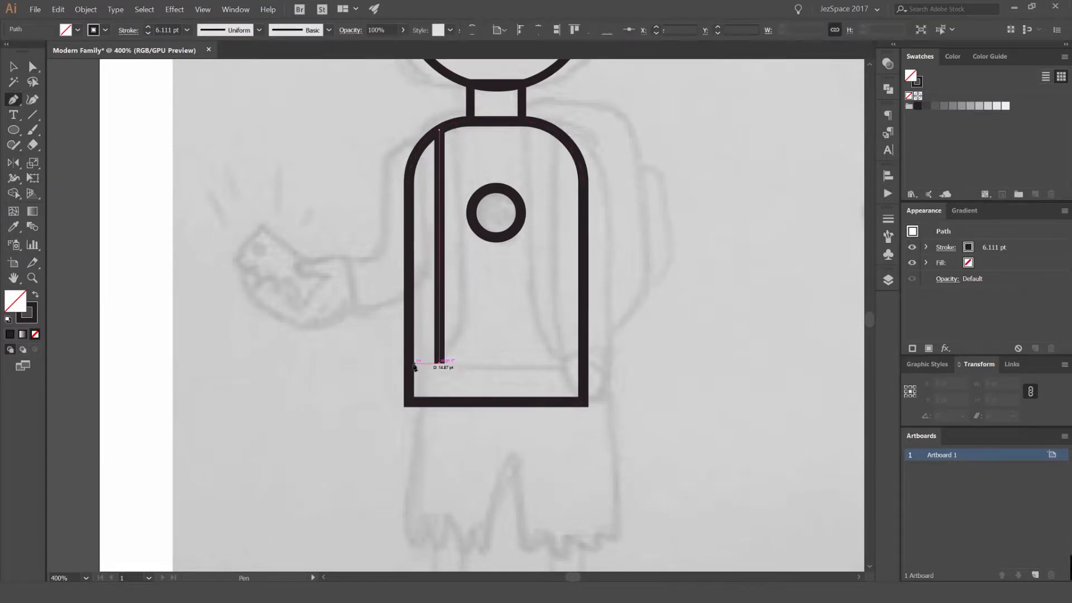
pyautogui.click(409, 363)
# Round the lower corner of the vest's left edge into a smooth curve
pyautogui.moveTo(441, 368); pyautogui.dragTo(438, 364)
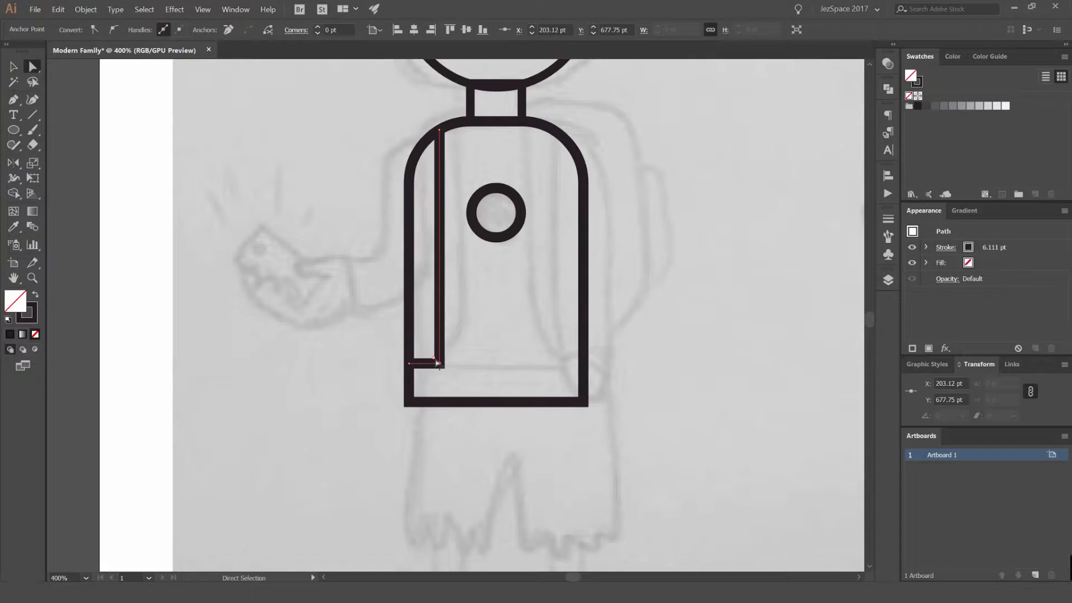
pyautogui.press('v')
pyautogui.click(326, 155)
pyautogui.moveTo(501, 289); pyautogui.dragTo(468, 298)
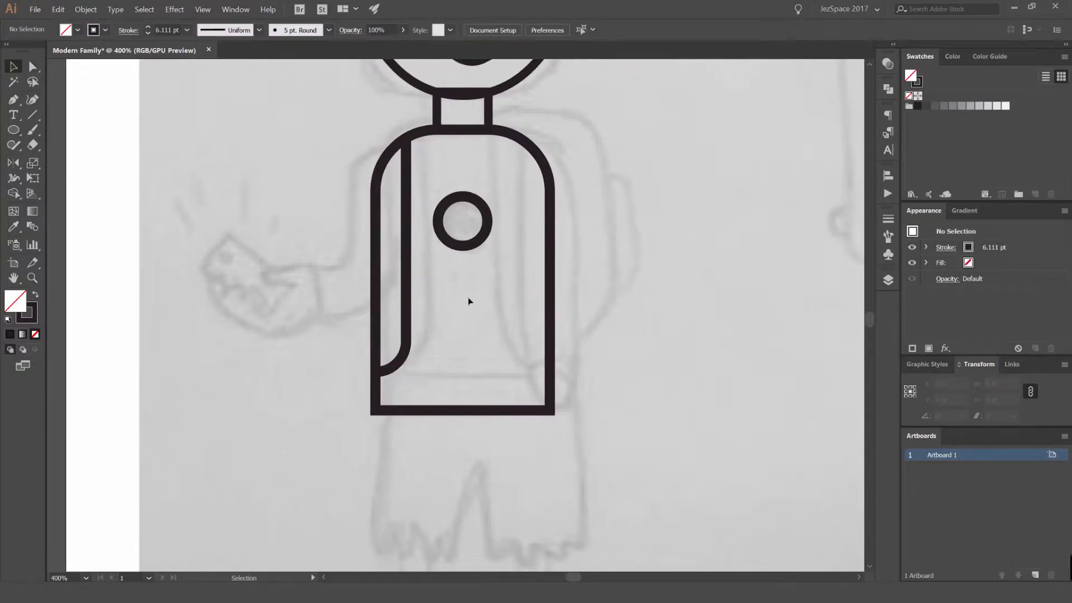
# Reflect a copy of the vest edge to the torso's right side about the chest circle's centre
pyautogui.click(411, 272)
pyautogui.press('o')
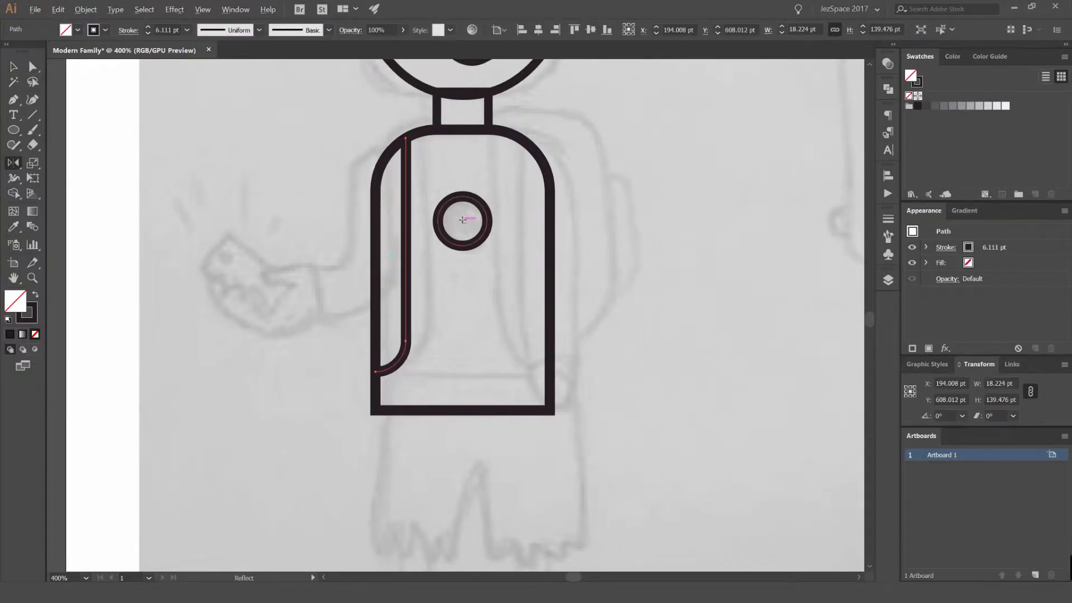
pyautogui.keyDown('alt'); pyautogui.click(462, 220); pyautogui.keyUp('alt')
pyautogui.click(781, 344)
pyautogui.press('v')
pyautogui.click(632, 295)
# Draw a narrow rectangle across the full width of the torso's lower end as the shirt's hem band
pyautogui.moveTo(453, 363); pyautogui.dragTo(443, 317)
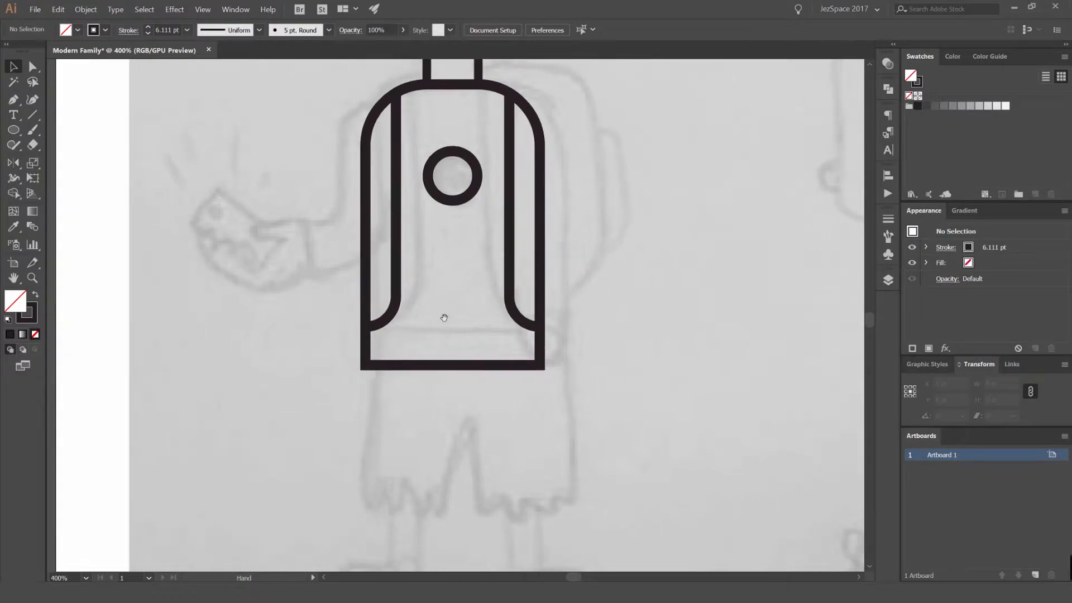
pyautogui.press('m')
pyautogui.moveTo(365, 341); pyautogui.dragTo(451, 358)
pyautogui.moveTo(544, 366); pyautogui.dragTo(608, 342)
pyautogui.press('v')
pyautogui.hotkey('ctrl', '-')
pyautogui.click(598, 353)
pyautogui.moveTo(554, 298); pyautogui.dragTo(608, 279)
pyautogui.hotkey('ctrl', 'z')
pyautogui.moveTo(497, 286); pyautogui.dragTo(523, 280)
pyautogui.hotkey('ctrl', 'z')
pyautogui.hotkey('ctrl', 'z')
pyautogui.click(622, 276)
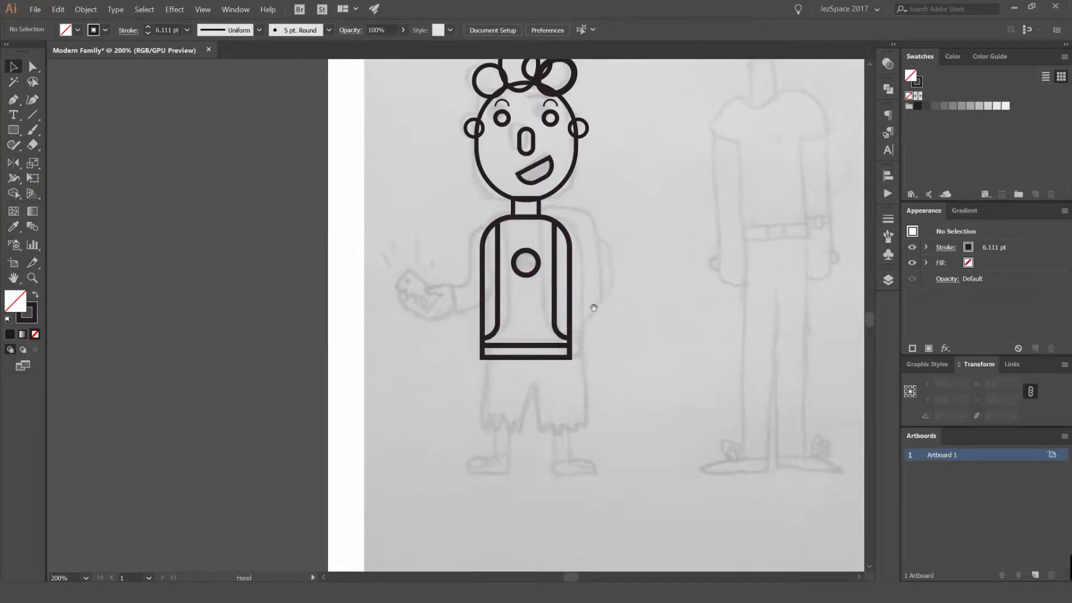
# Draw a rectangle about 101 by 101 pt over the torso's right half as the backpack
pyautogui.moveTo(593, 307); pyautogui.dragTo(510, 361)
pyautogui.hotkey('ctrl', '+')
pyautogui.hotkey('ctrl', '+')
pyautogui.moveTo(531, 222); pyautogui.dragTo(482, 158)
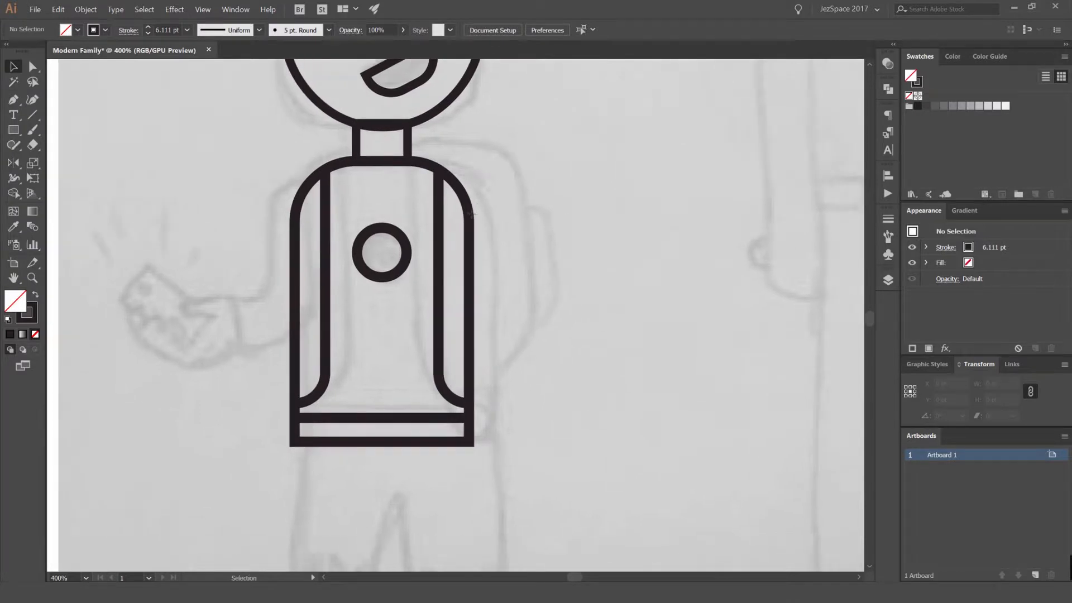
pyautogui.moveTo(445, 242)
pyautogui.mouseDown()
pyautogui.moveTo(555, 299)
pyautogui.moveTo(523, 301)
pyautogui.mouseUp()
pyautogui.press('v')
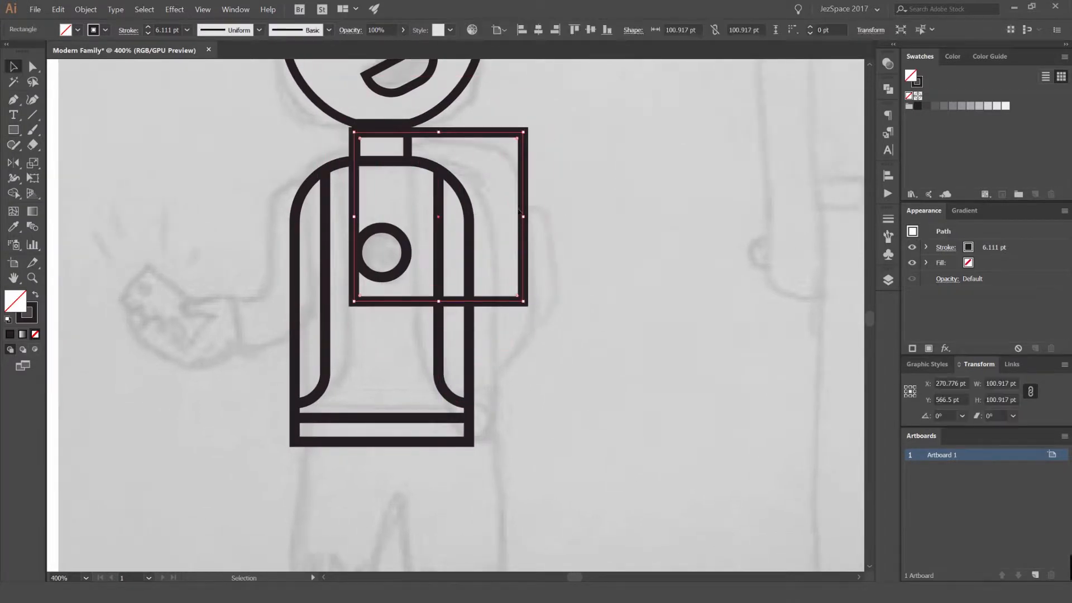
# Round the backpack rectangle's corners to about 17.5 pt and extend its bottom edge to a height of about 141 pt
pyautogui.moveTo(480, 145); pyautogui.dragTo(503, 185)
pyautogui.press('a')
pyautogui.press('v')
pyautogui.moveTo(438, 317); pyautogui.dragTo(441, 378)
# Apply the torso's 6.111 pt outline appearance to the backpack with the Eyedropper
pyautogui.press('i')
pyautogui.click(463, 190)
pyautogui.press('v')
pyautogui.click(569, 193)
# Scale the backpack down to about 94 by 131 pt and nudge it about 5 pt to the left
pyautogui.click(523, 262)
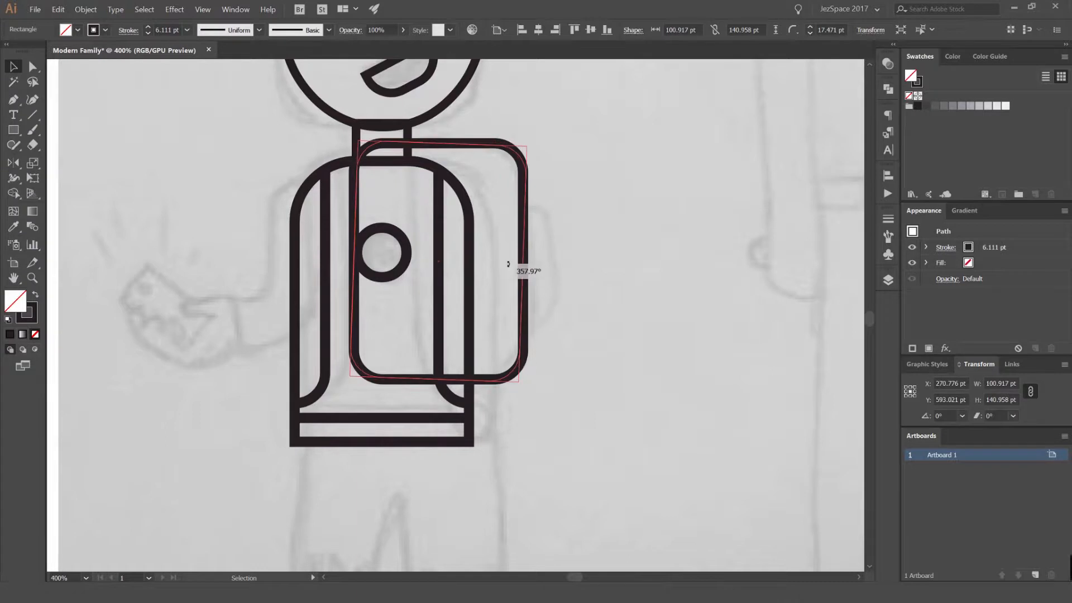
pyautogui.moveTo(520, 144); pyautogui.dragTo(516, 148)
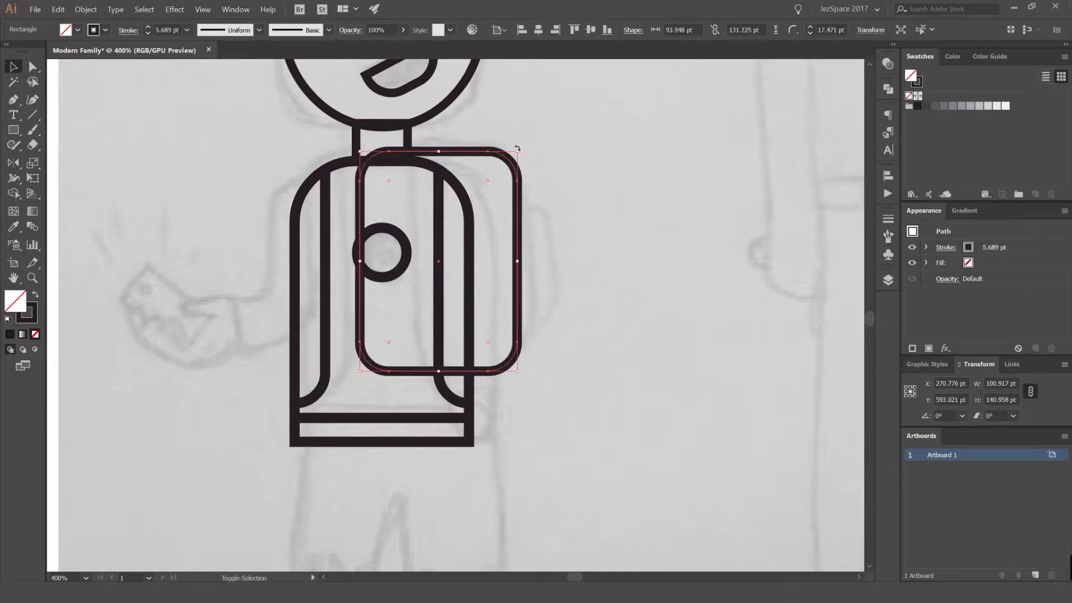
pyautogui.press('Left')
pyautogui.press('Left')
pyautogui.press('Left')
pyautogui.press('Left')
pyautogui.press('Left')
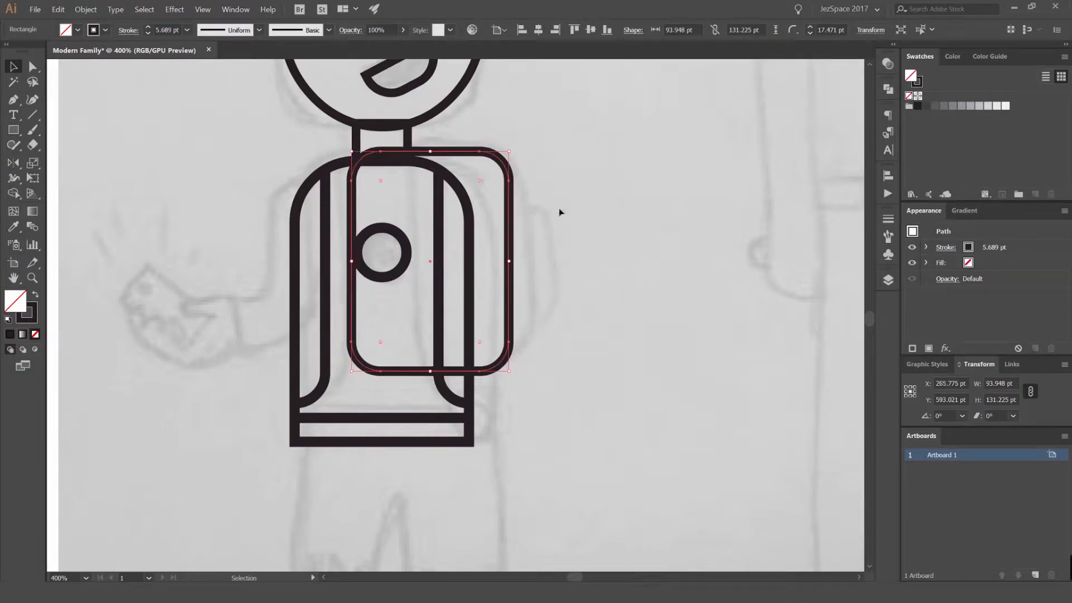
pyautogui.click(560, 212)
# Draw a rectangle about 18.5 by 79 pt on the backpack's right side as a pocket and round its two outer corners
pyautogui.press('m')
pyautogui.moveTo(532, 338); pyautogui.dragTo(305, 323)
pyautogui.press('a')
pyautogui.click(539, 207)
pyautogui.keyDown('shift'); pyautogui.click(540, 338); pyautogui.keyUp('shift')
pyautogui.press('v')
pyautogui.click(591, 251)
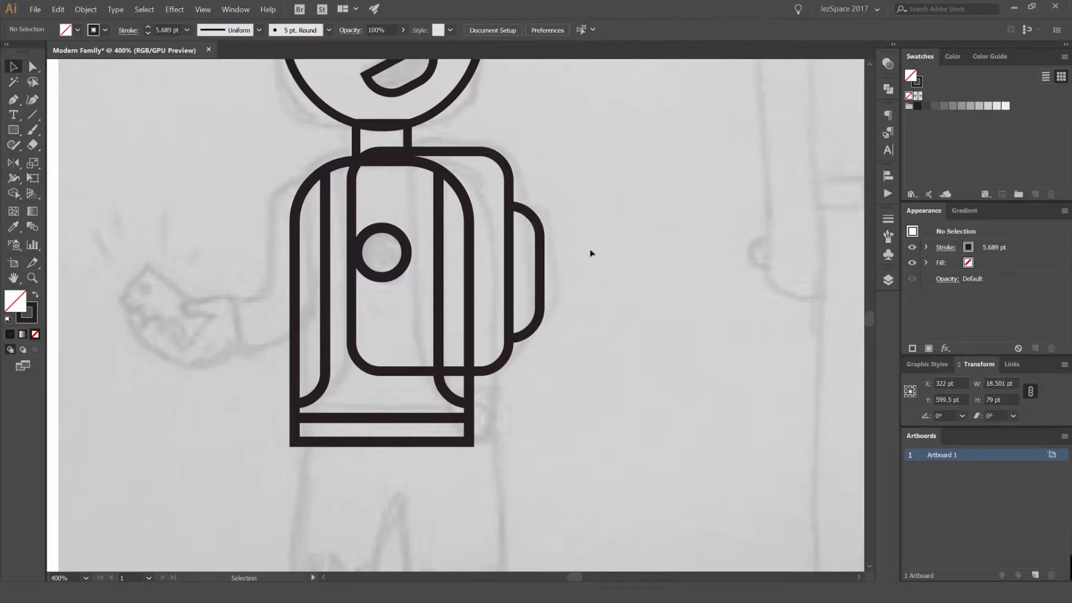
pyautogui.scroll(-2, 579, 263)
pyautogui.click(544, 232)
pyautogui.moveTo(535, 241); pyautogui.dragTo(574, 235)
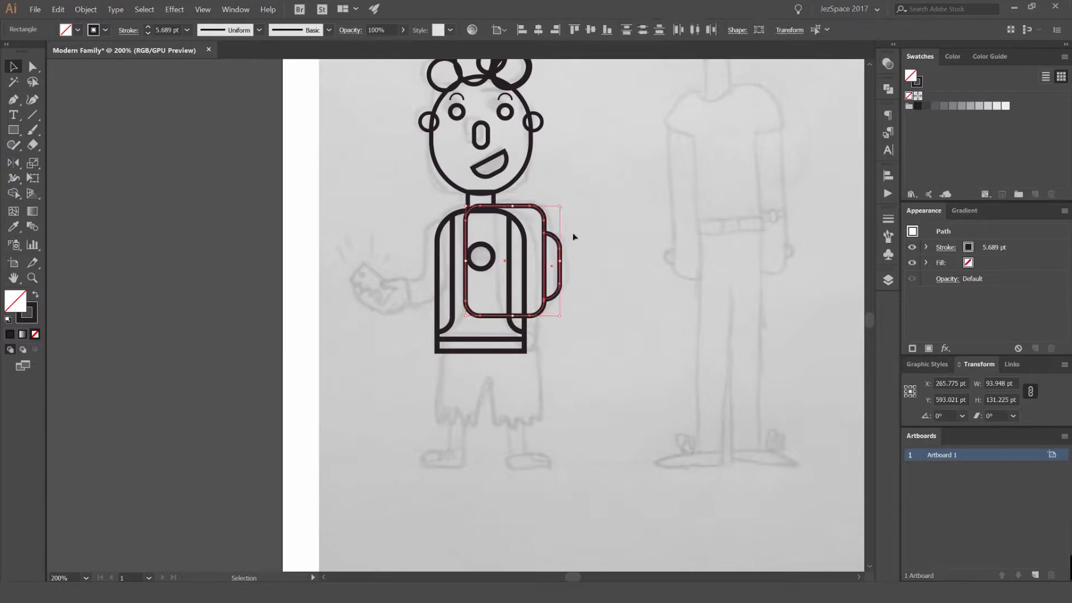
pyautogui.click(574, 235)
pyautogui.scroll(2, 470, 352)
pyautogui.moveTo(465, 390); pyautogui.dragTo(448, 281)
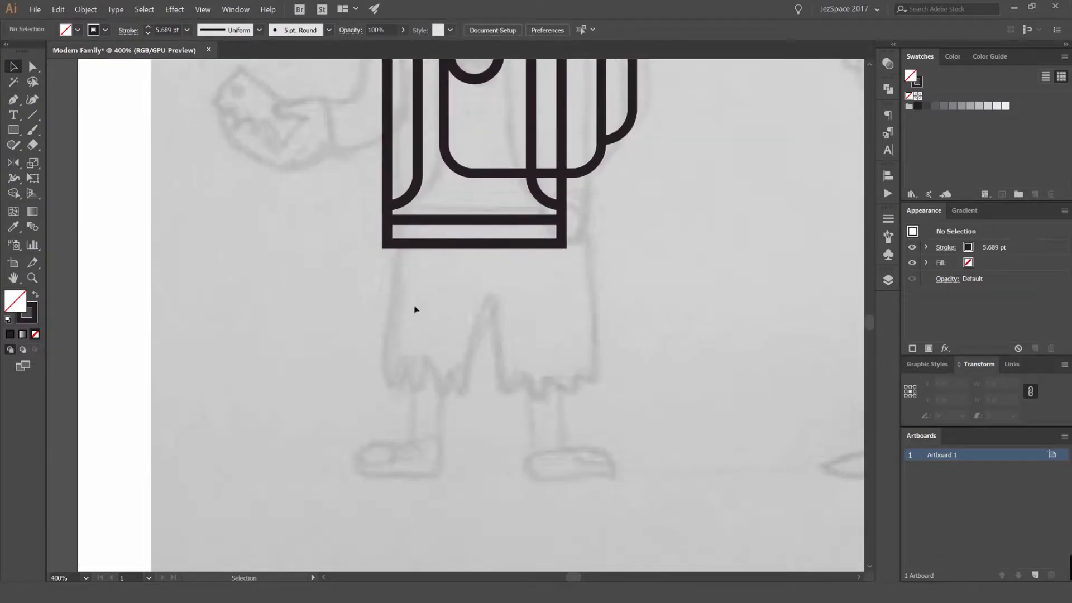
pyautogui.scroll(3, 414, 309)
pyautogui.moveTo(546, 189); pyautogui.dragTo(657, 169)
pyautogui.click(656, 314)
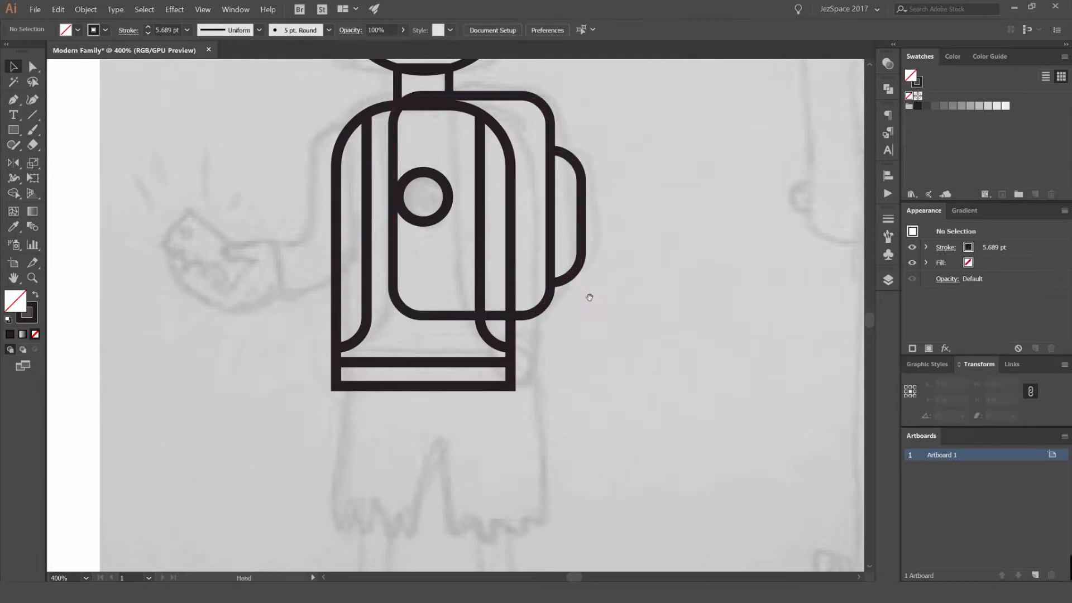
pyautogui.moveTo(586, 294); pyautogui.dragTo(578, 300)
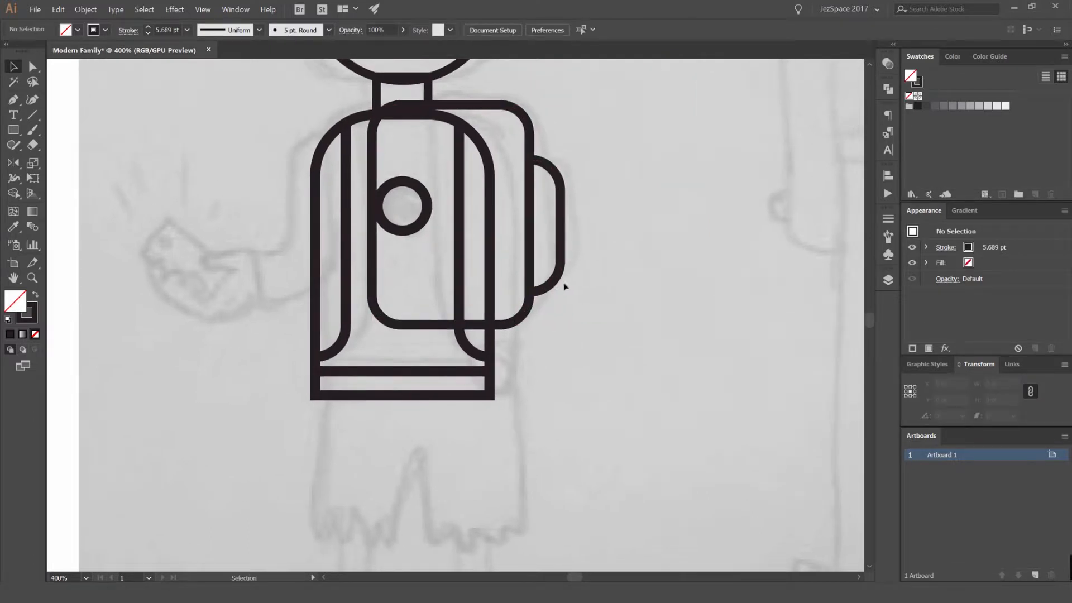
# Isolate the backpack's pocket shape to check its edges, and leave isolation mode
pyautogui.doubleClick(531, 239)
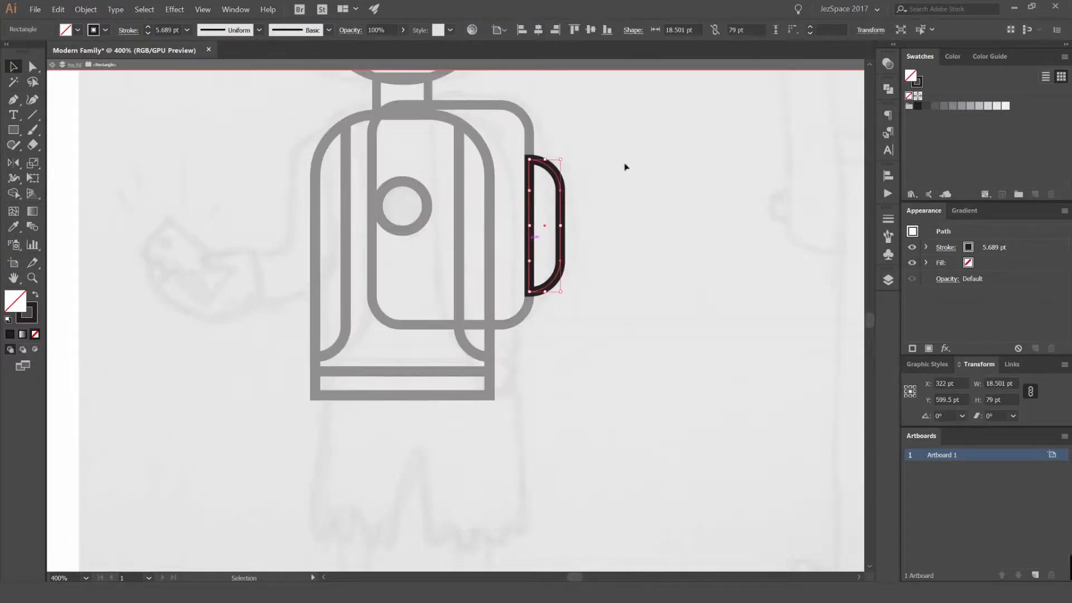
pyautogui.click(509, 160)
pyautogui.scroll(-4, 478, 197)
pyautogui.scroll(5, 502, 179)
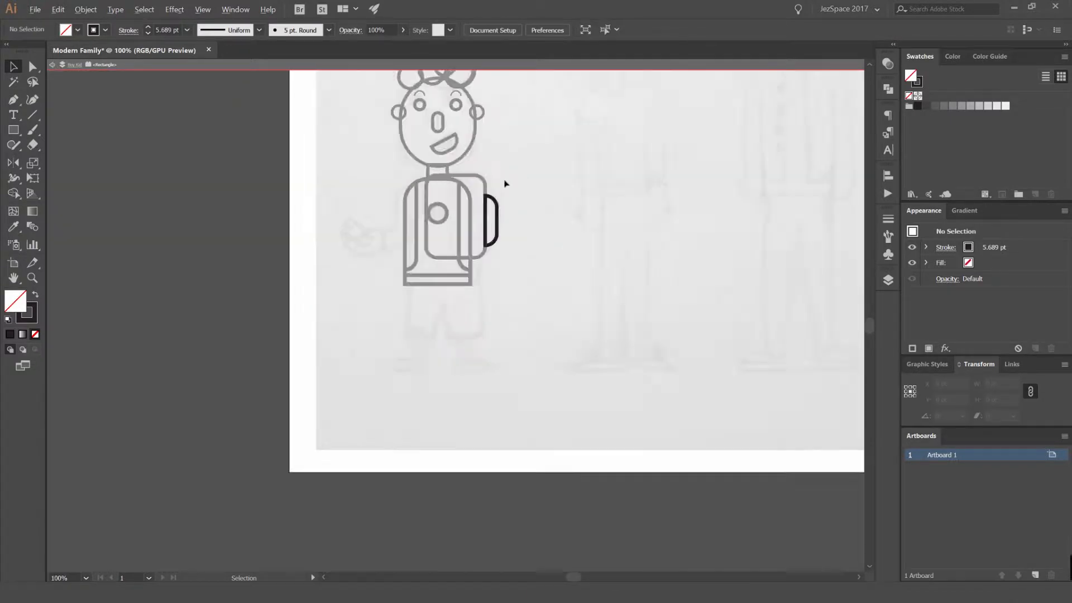
pyautogui.click(483, 240)
pyautogui.moveTo(482, 240); pyautogui.dragTo(430, 241)
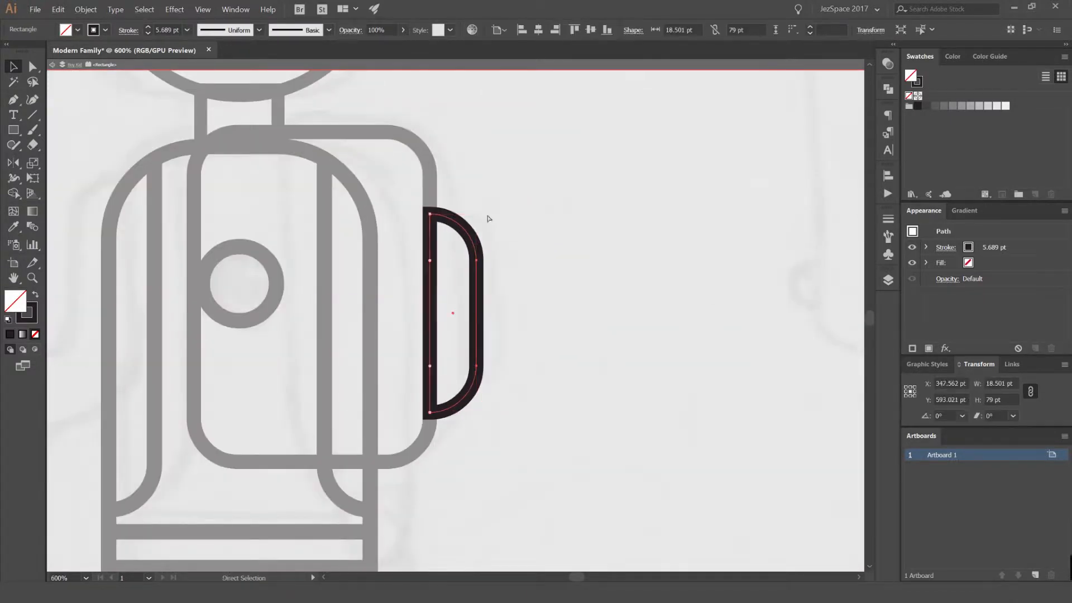
pyautogui.click(485, 253)
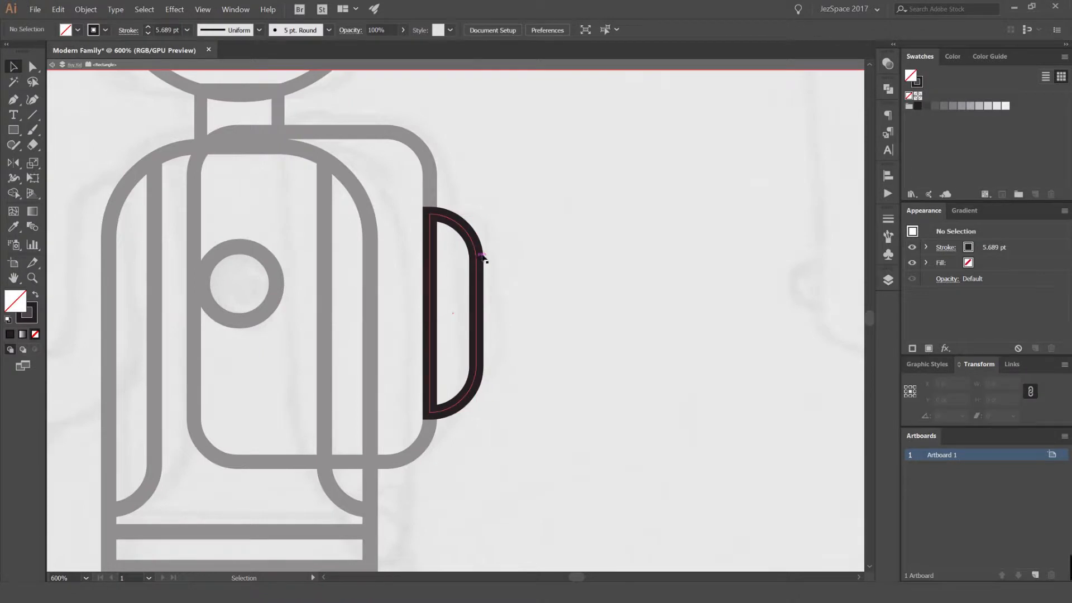
pyautogui.doubleClick(526, 237)
pyautogui.moveTo(528, 238); pyautogui.dragTo(542, 230)
# Draw a rectangle about 31 by 160 pt from the shoulder down over the backpack as the hanging sleeve, and isolate it
pyautogui.scroll(-3, 408, 226)
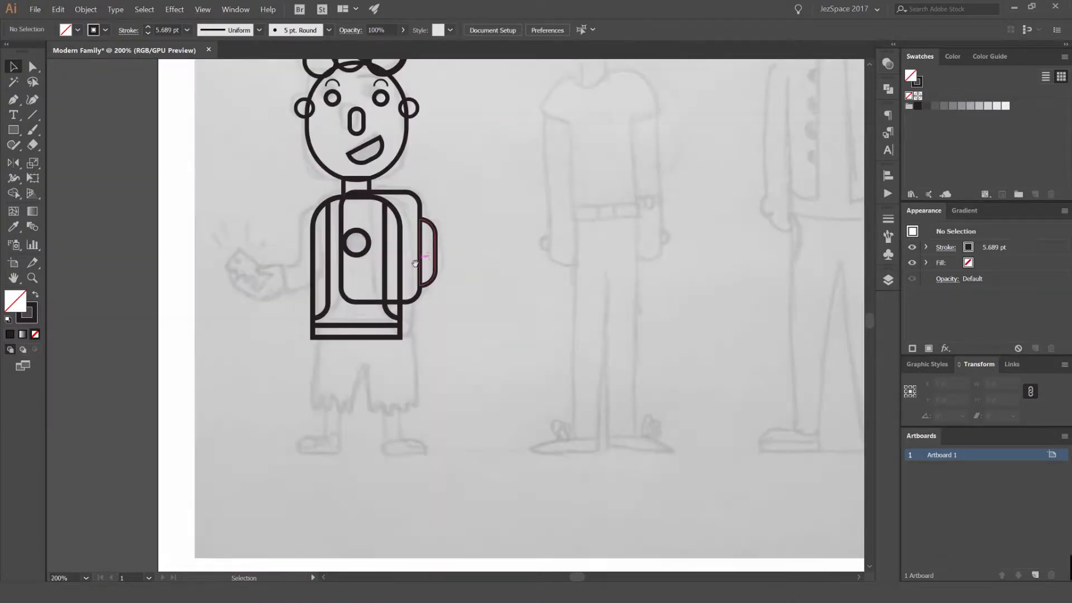
pyautogui.moveTo(415, 263); pyautogui.dragTo(489, 259)
pyautogui.scroll(2, 473, 245)
pyautogui.press('m')
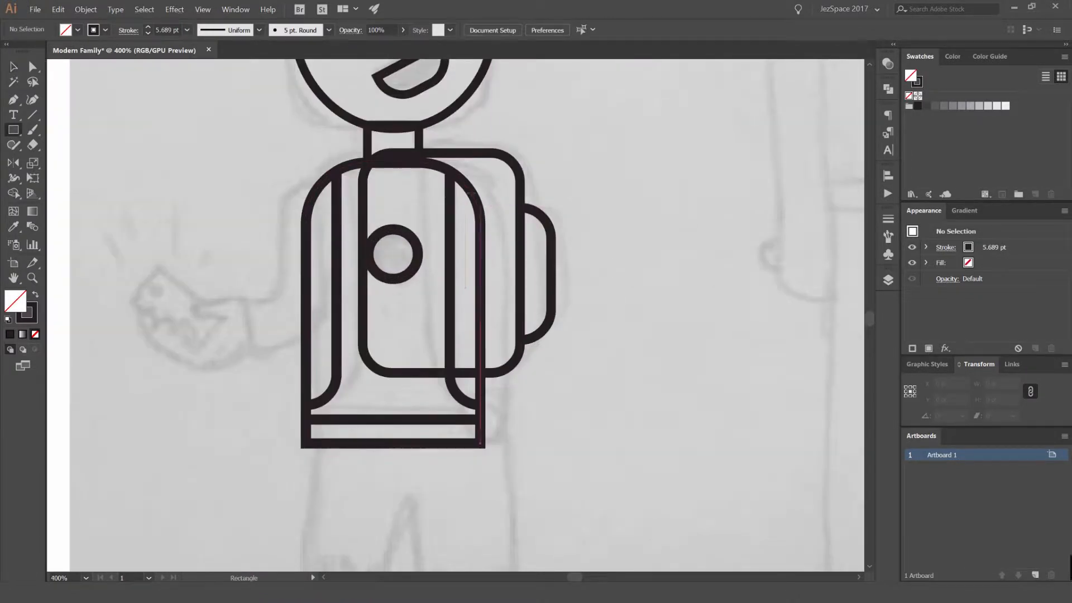
pyautogui.moveTo(457, 163); pyautogui.dragTo(509, 430)
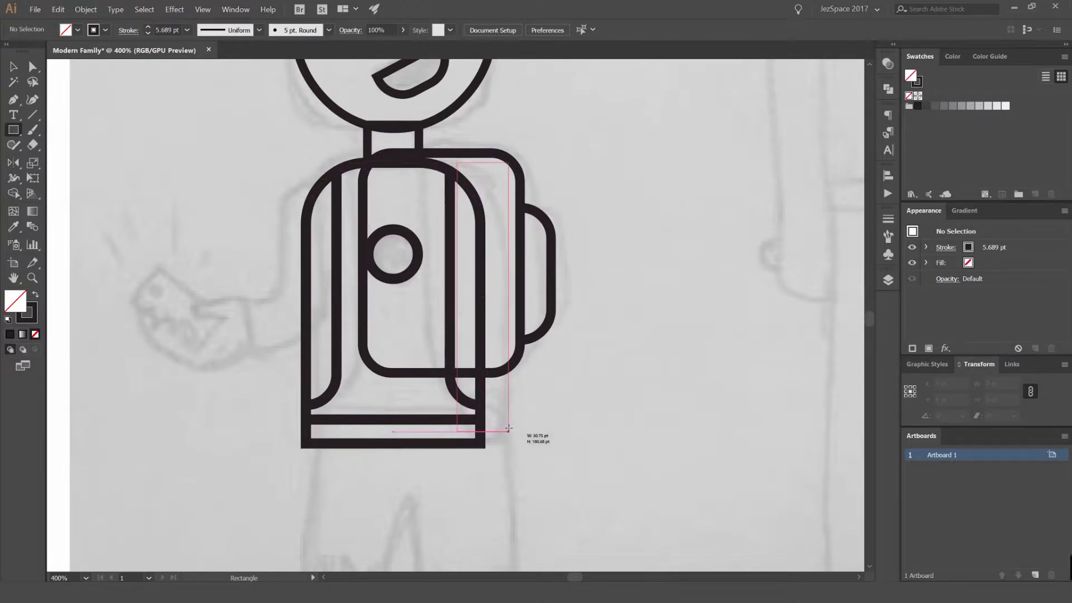
pyautogui.press('v')
pyautogui.doubleClick(511, 260)
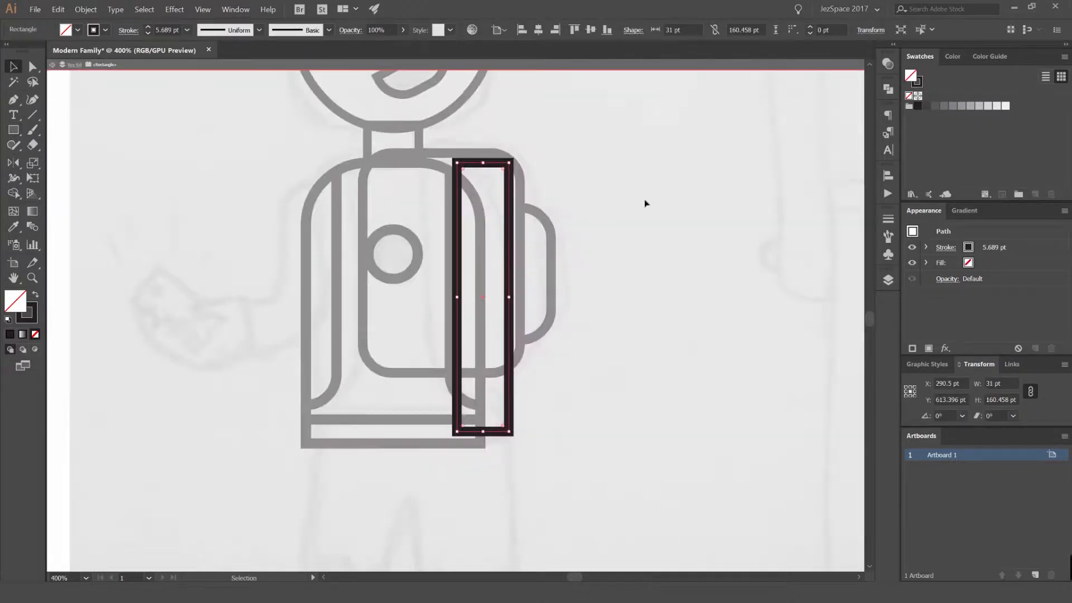
# Fully round the upper outer corner of the hanging sleeve's rectangle
pyautogui.press('a')
pyautogui.moveTo(508, 237); pyautogui.dragTo(581, 228)
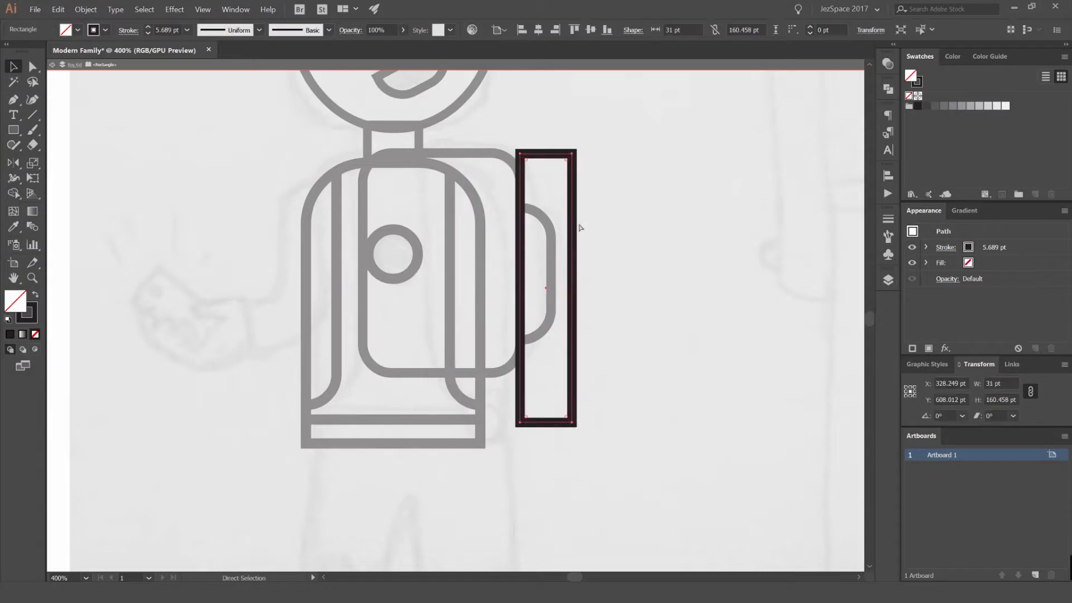
pyautogui.hotkey('ctrl', 'z')
pyautogui.click(513, 160)
pyautogui.moveTo(503, 171); pyautogui.dragTo(405, 217)
pyautogui.click(595, 171)
# Move the hanging sleeve about 12 pt outward and 2 pt down to line it up with the sketched arm
pyautogui.scroll(2, 471, 165)
pyautogui.press('v')
pyautogui.moveTo(470, 166); pyautogui.dragTo(425, 168)
pyautogui.scroll(-2, 491, 182)
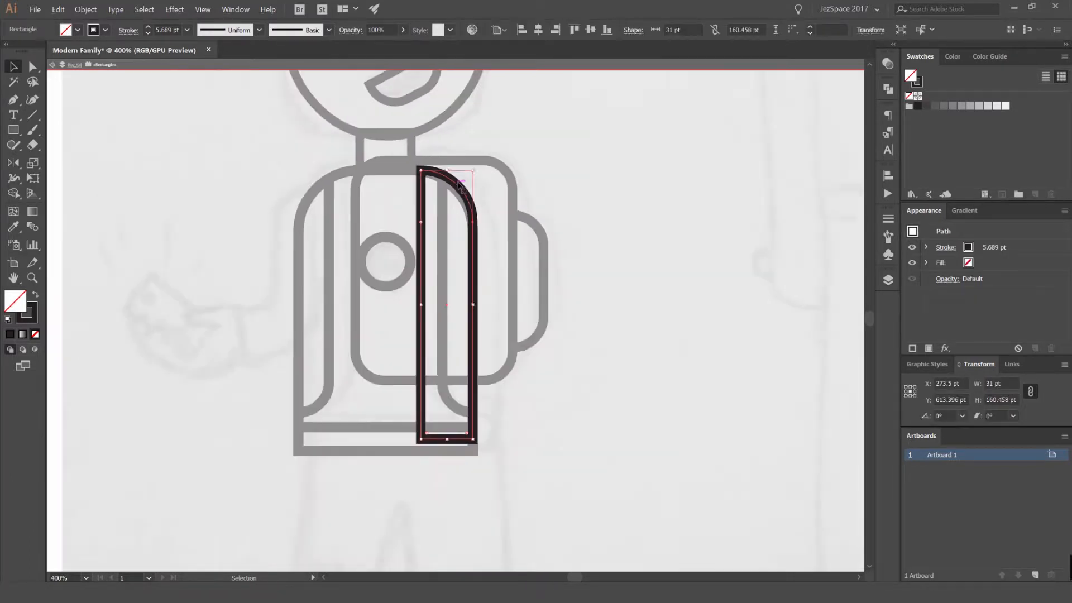
pyautogui.scroll(1, 485, 215)
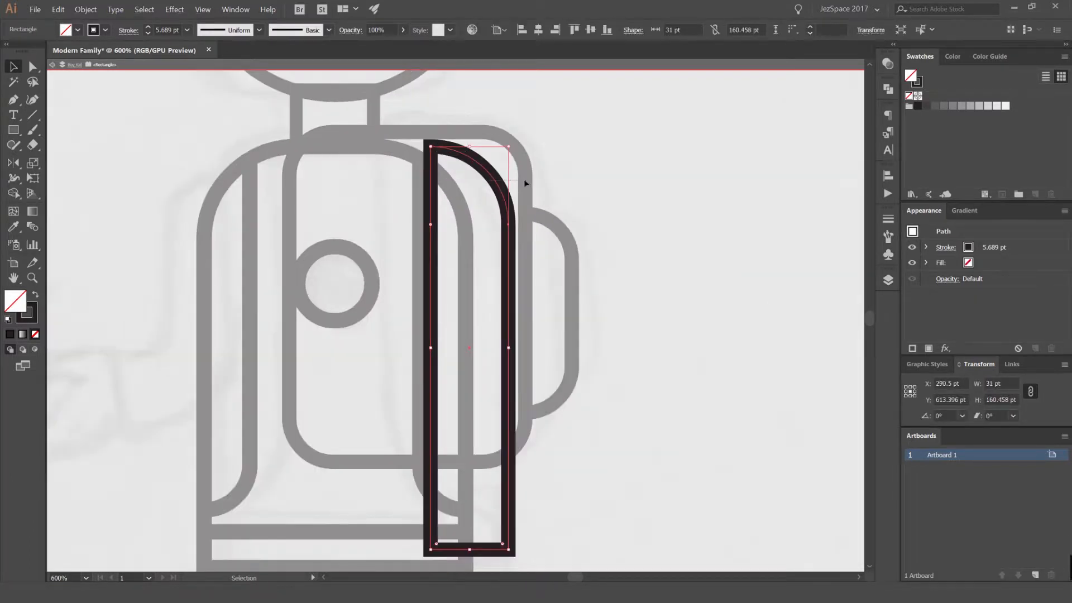
pyautogui.moveTo(499, 188); pyautogui.dragTo(509, 165)
# Pull the hanging sleeve's upper inner anchor about 20 pt toward the neck so the sleeve tapers downward
pyautogui.press('a')
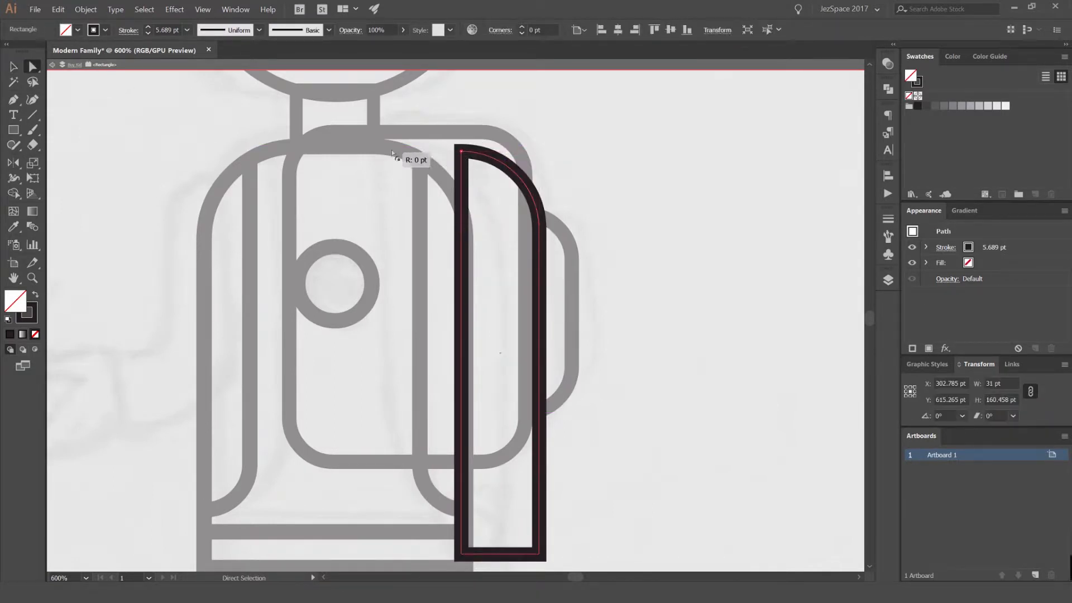
pyautogui.click(462, 151)
pyautogui.scroll(3, 472, 148)
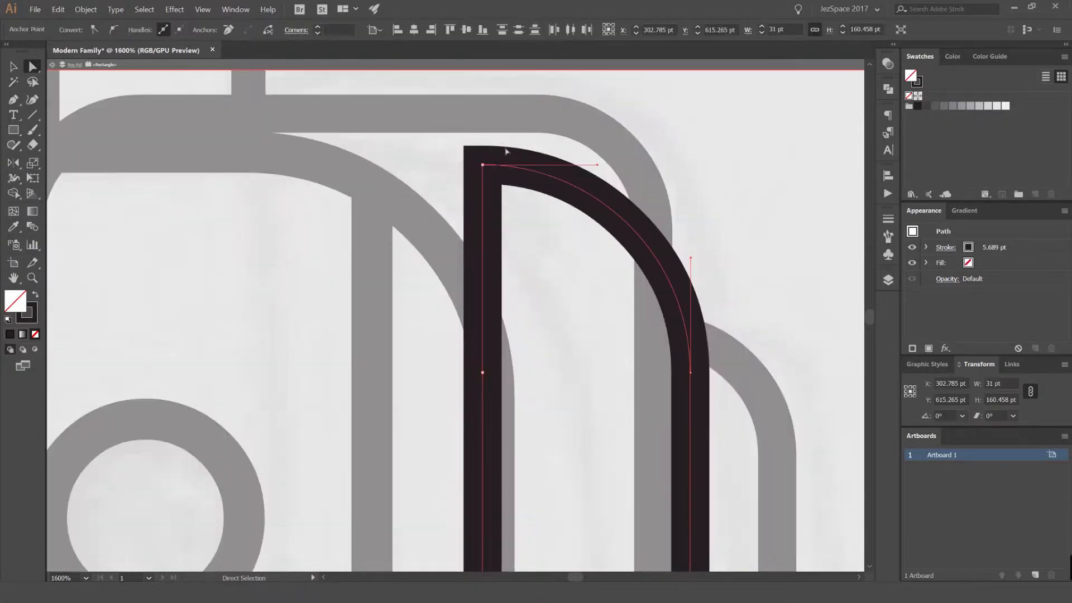
pyautogui.moveTo(483, 164); pyautogui.dragTo(347, 166)
pyautogui.moveTo(525, 165); pyautogui.dragTo(448, 164)
pyautogui.click(679, 149)
pyautogui.scroll(-3, 679, 148)
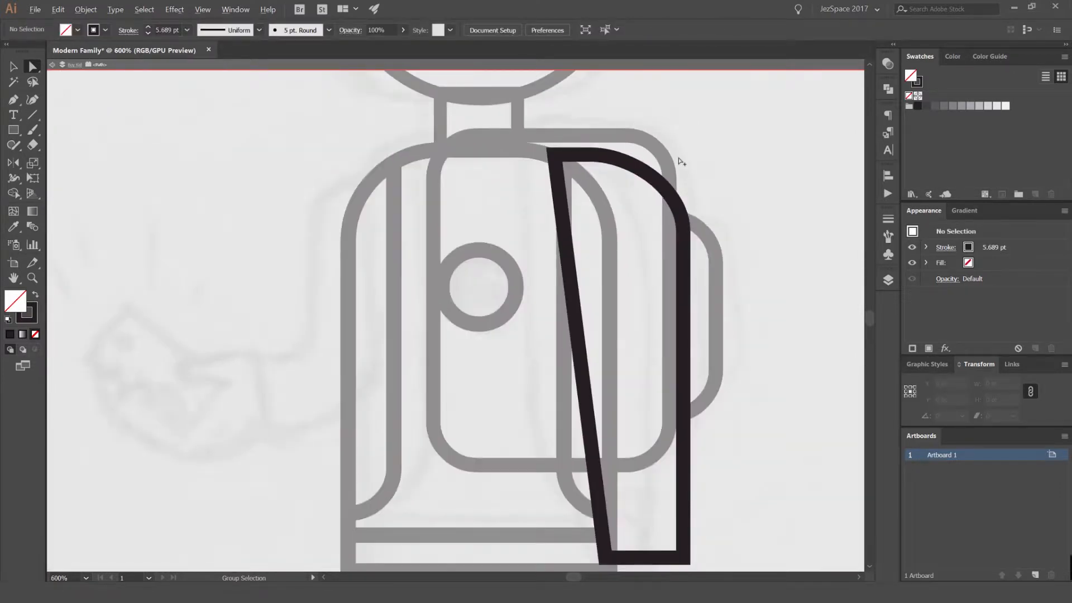
pyautogui.scroll(-2, 694, 184)
# Scale the hanging sleeve down to about 47 by 151 pt
pyautogui.click(642, 311)
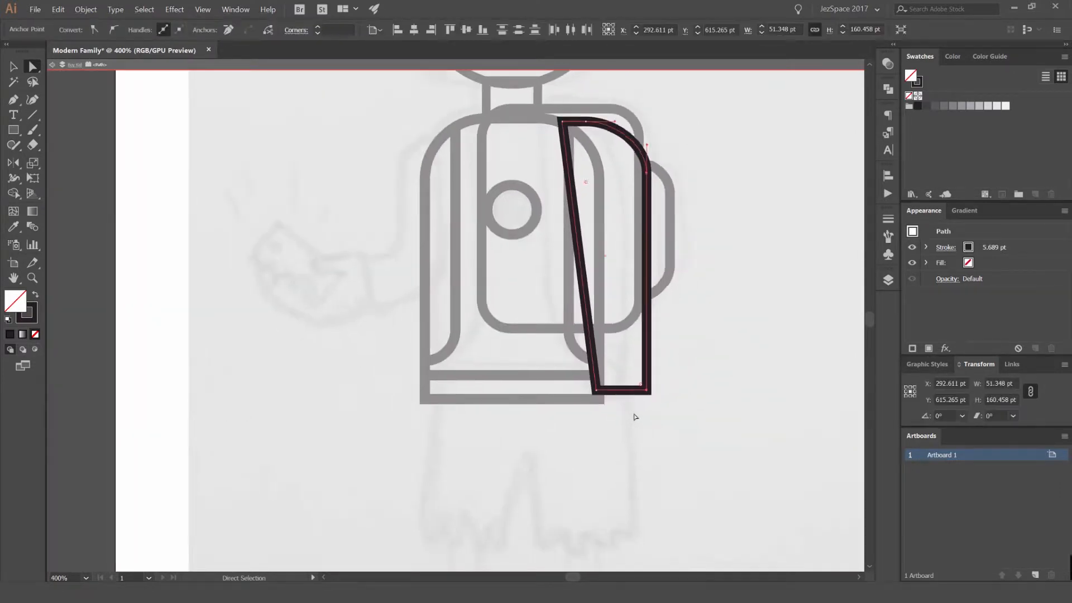
pyautogui.press('v')
pyautogui.moveTo(601, 389); pyautogui.dragTo(585, 342)
pyautogui.click(684, 340)
pyautogui.scroll(1, 656, 386)
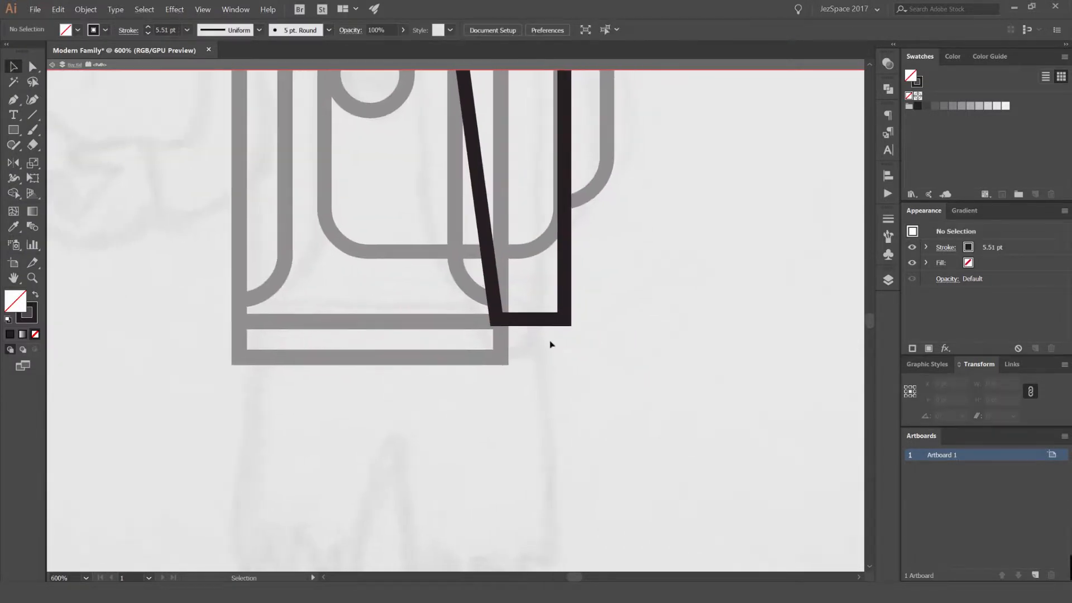
# Add a hand shape about 27 by 15.6 pt beneath the sleeve's lower edge, round its lower corners, and leave isolation mode
pyautogui.moveTo(496, 319)
pyautogui.mouseDown()
pyautogui.moveTo(567, 361)
pyautogui.moveTo(506, 286)
pyautogui.mouseUp()
pyautogui.press('a')
pyautogui.keyDown('shift'); pyautogui.click(498, 358); pyautogui.keyUp('shift')
pyautogui.press('v')
pyautogui.doubleClick(651, 262)
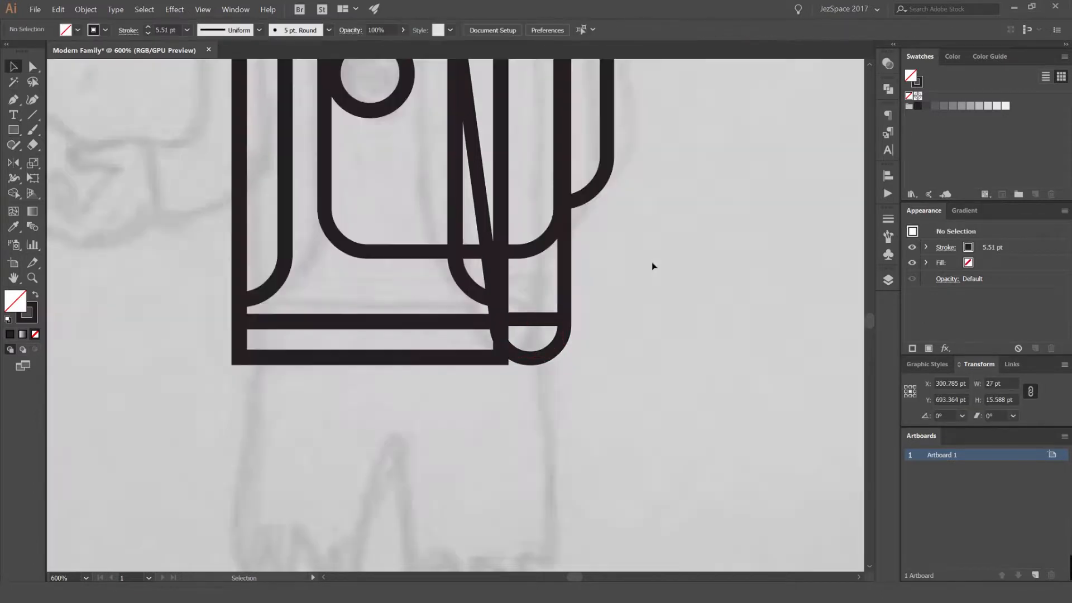
pyautogui.scroll(-3, 651, 262)
pyautogui.moveTo(624, 268); pyautogui.dragTo(692, 252)
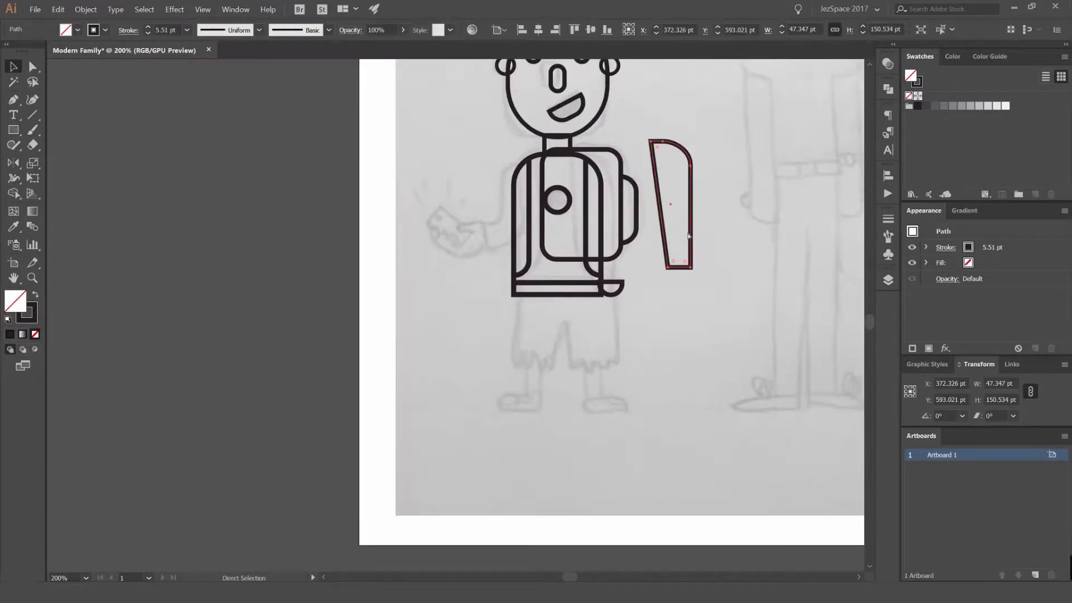
pyautogui.hotkey('ctrl', 'z')
pyautogui.scroll(2, 581, 226)
pyautogui.press('a')
pyautogui.click(458, 176)
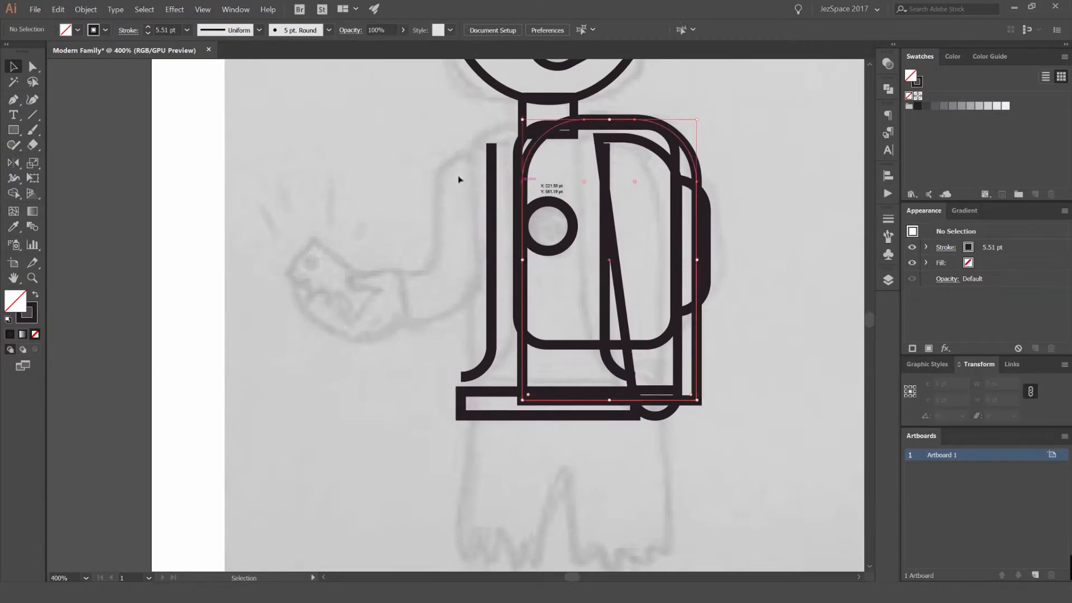
pyautogui.click(413, 168)
# Start the bent arm with the Pen tool, curving from the vest's shoulder out to the sketched upper arm
pyautogui.press('p')
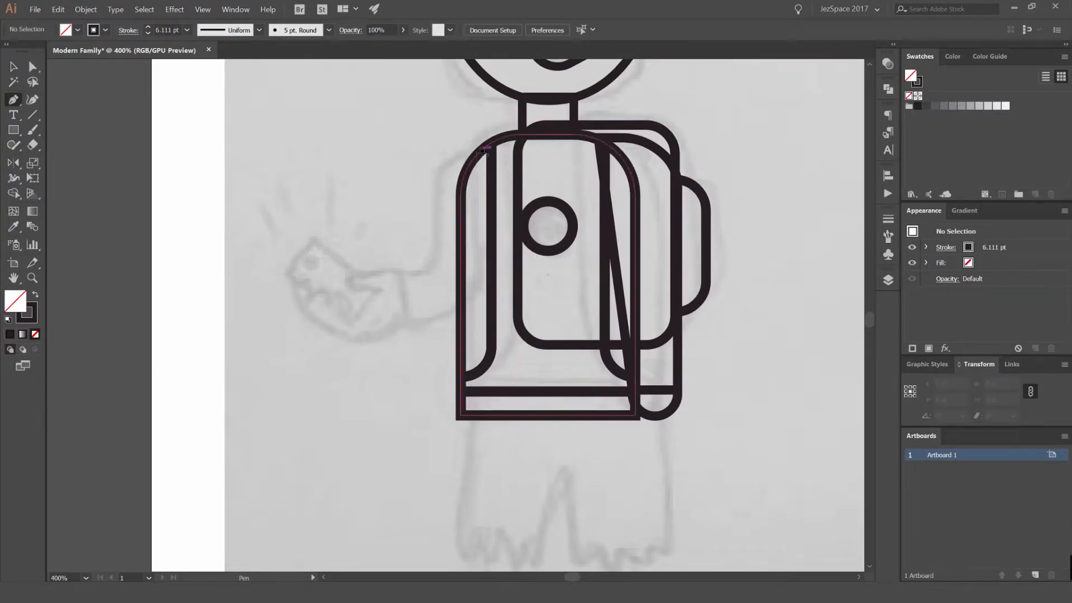
pyautogui.scroll(2, 486, 146)
pyautogui.moveTo(389, 203)
pyautogui.mouseDown()
pyautogui.moveTo(463, 165)
pyautogui.moveTo(465, 239)
pyautogui.mouseUp()
pyautogui.click(561, 112)
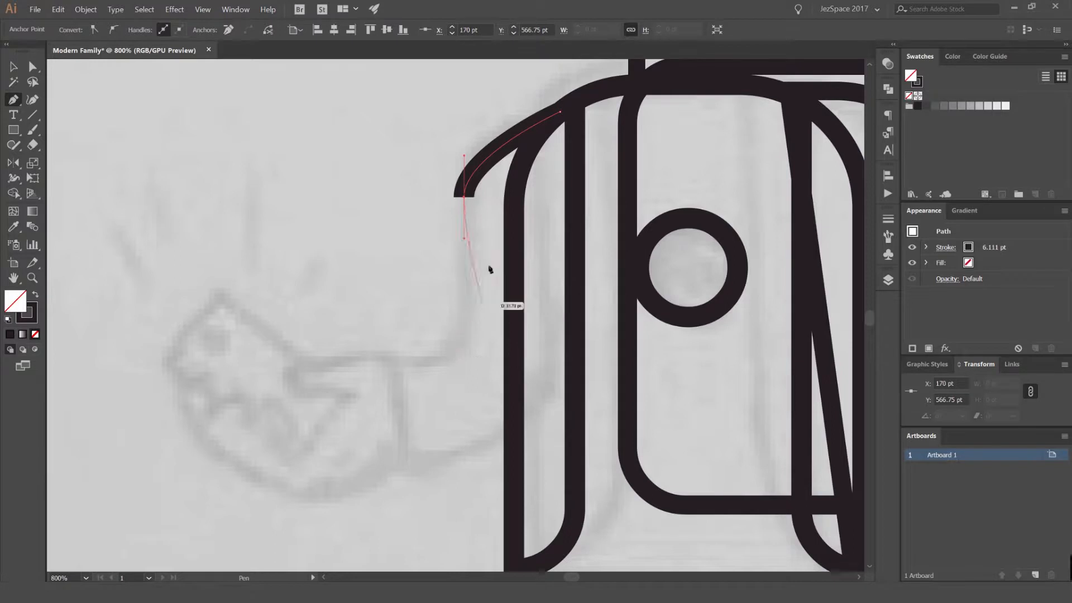
pyautogui.hotkey('ctrl', 'z')
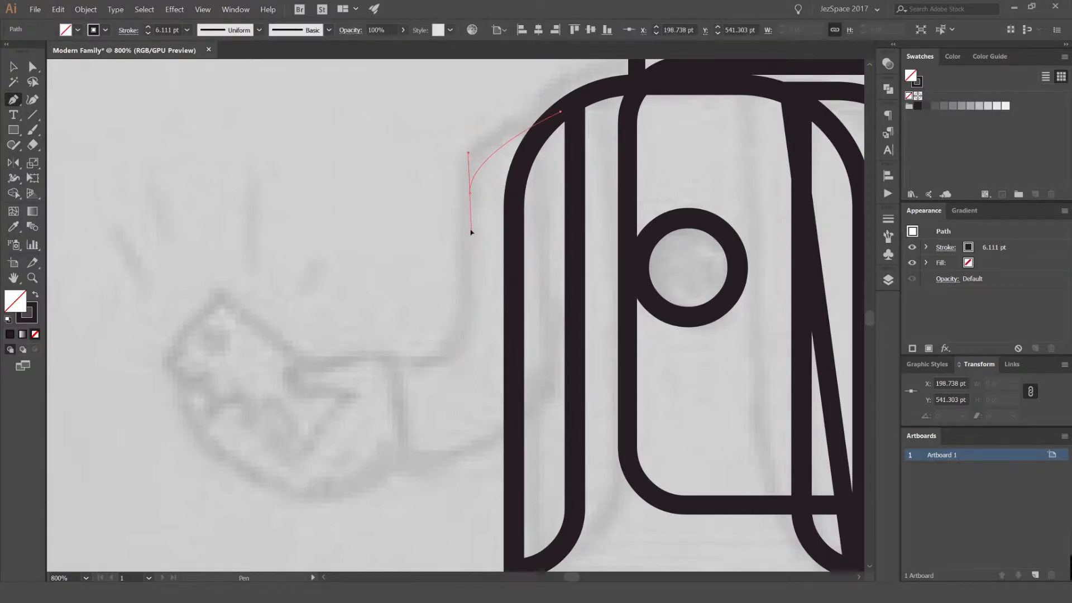
pyautogui.moveTo(471, 232); pyautogui.dragTo(470, 232)
pyautogui.click(470, 218)
pyautogui.click(471, 240)
pyautogui.click(471, 263)
pyautogui.click(447, 280)
pyautogui.hotkey('ctrl', 'z')
pyautogui.hotkey('ctrl', 'z')
pyautogui.hotkey('ctrl', 'z')
pyautogui.hotkey('ctrl', 'z')
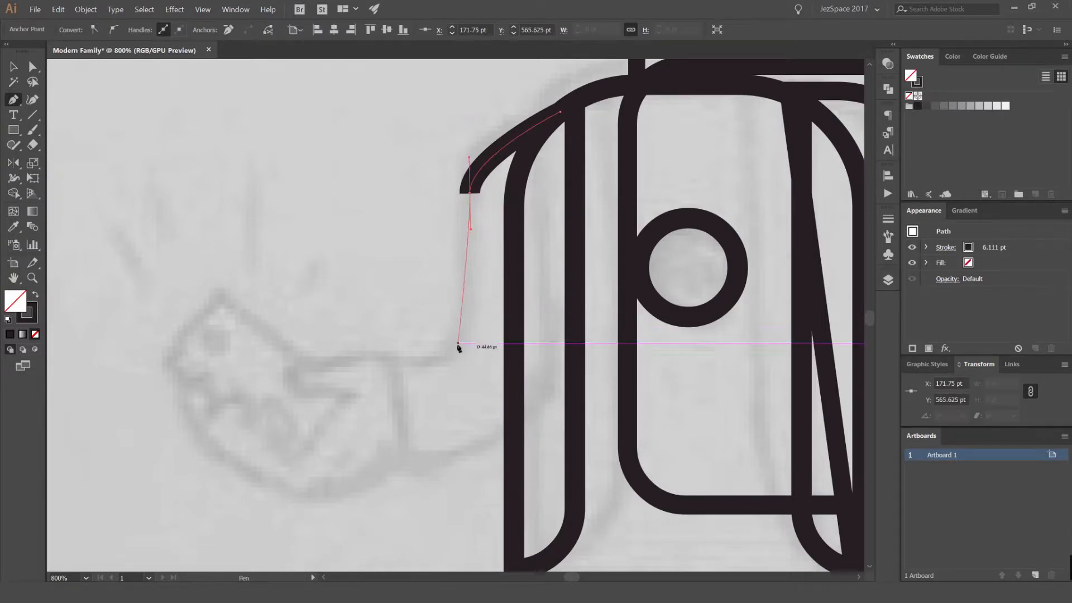
# Curve the arm path down through the elbow to a forearm anchor at X 157 pt, Y 615.625 pt, and remove its outgoing handle
pyautogui.moveTo(422, 361)
pyautogui.mouseDown()
pyautogui.moveTo(333, 364)
pyautogui.moveTo(414, 390)
pyautogui.moveTo(421, 414)
pyautogui.moveTo(347, 336)
pyautogui.moveTo(357, 363)
pyautogui.moveTo(327, 361)
pyautogui.moveTo(371, 365)
pyautogui.mouseUp()
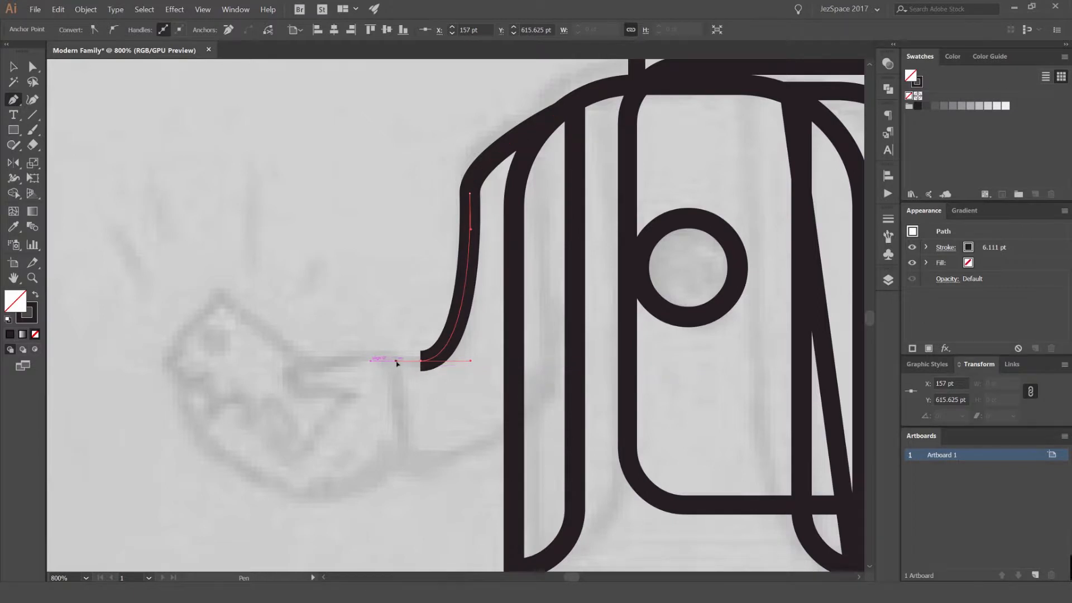
pyautogui.scroll(3, 397, 364)
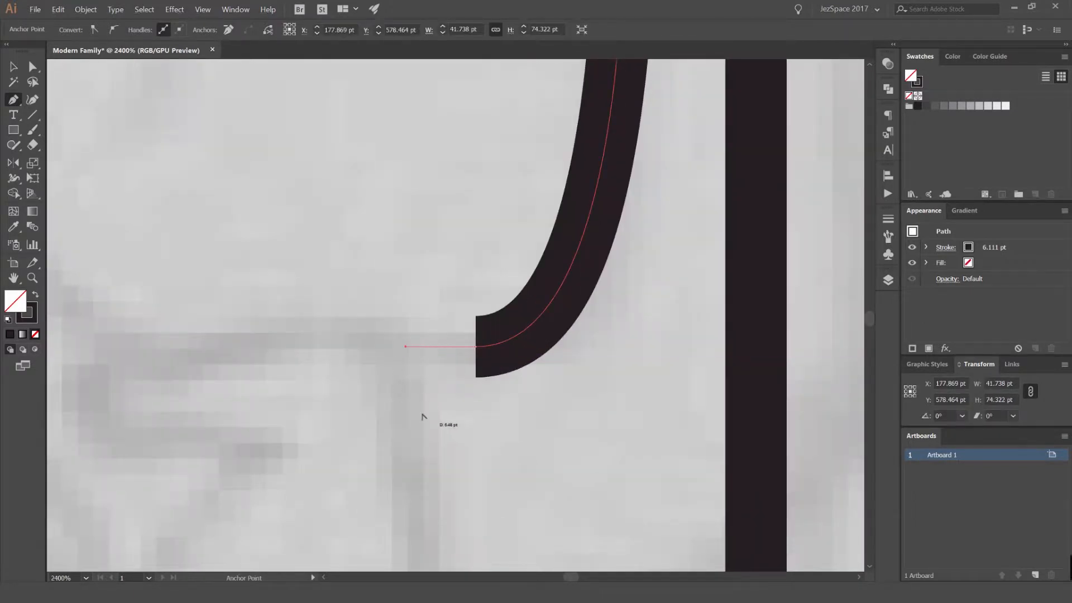
pyautogui.moveTo(406, 347); pyautogui.dragTo(418, 236)
pyautogui.hotkey('ctrl', 'z')
pyautogui.click(476, 347)
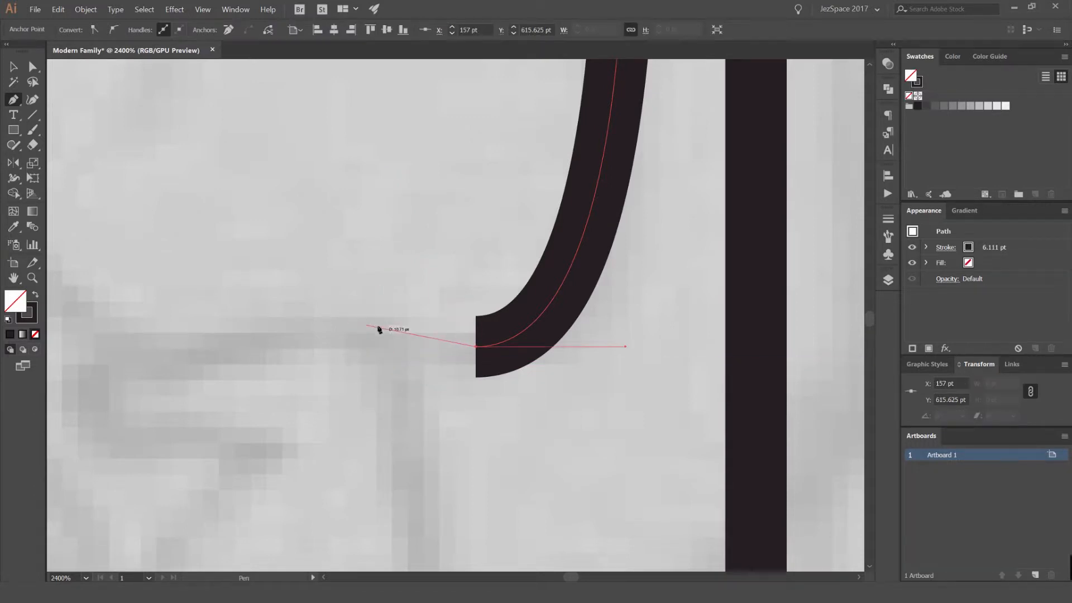
pyautogui.moveTo(323, 336); pyautogui.dragTo(375, 417)
pyautogui.hotkey('ctrl', 'z')
pyautogui.scroll(-2, 410, 439)
pyautogui.hotkey('ctrl', 'z')
# Finish the bent arm with a straight cuff edge about 31 pt long and a curved underside, closing the path at the shoulder
pyautogui.moveTo(437, 396); pyautogui.dragTo(415, 301)
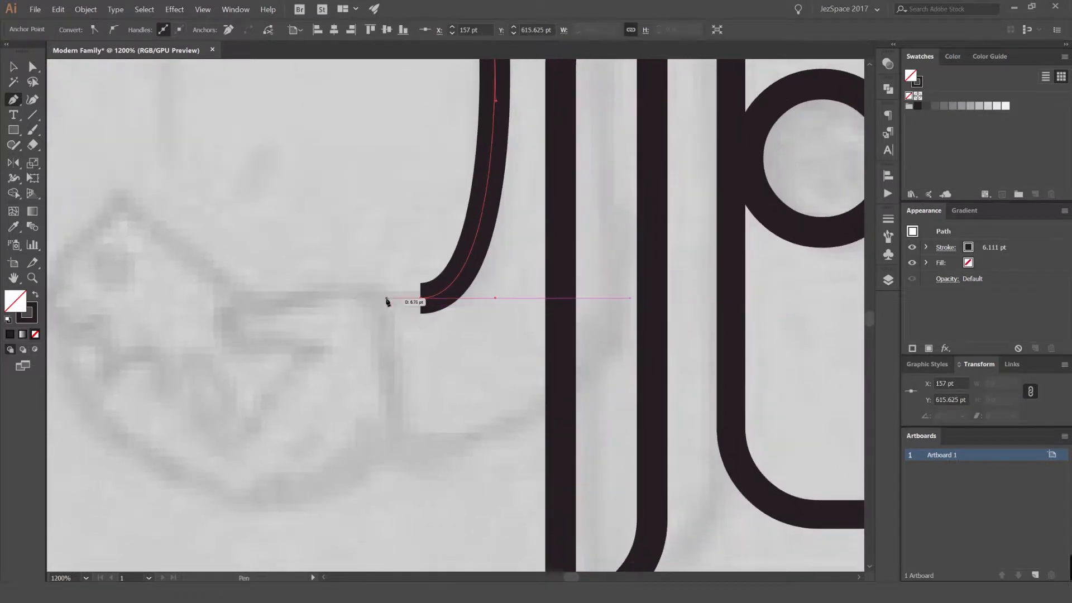
pyautogui.keyDown('shift'); pyautogui.click(391, 298); pyautogui.keyUp('shift')
pyautogui.keyDown('shift'); pyautogui.click(399, 454); pyautogui.keyUp('shift')
pyautogui.scroll(-2, 400, 453)
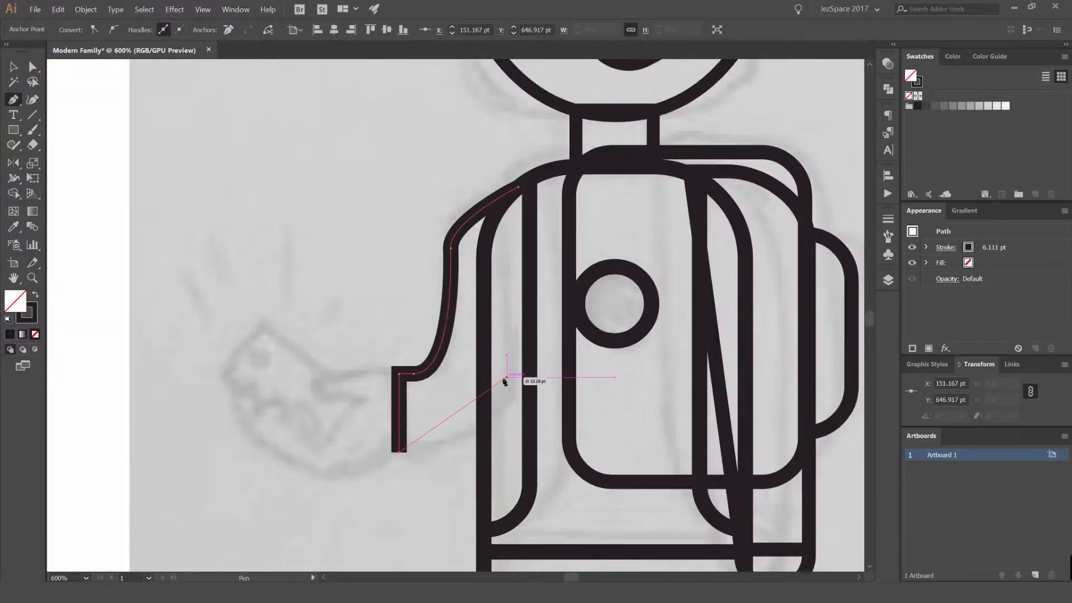
pyautogui.moveTo(529, 304); pyautogui.dragTo(533, 177)
pyautogui.click(529, 304)
pyautogui.click(518, 187)
pyautogui.scroll(1, 520, 187)
pyautogui.press('a')
pyautogui.click(487, 159)
pyautogui.press('v')
pyautogui.scroll(-3, 449, 223)
pyautogui.moveTo(440, 241); pyautogui.dragTo(375, 234)
pyautogui.hotkey('ctrl', 'z')
# Adjust the upper-arm anchor's handle to make the bent arm's shoulder curve fuller and rounder
pyautogui.press('a')
pyautogui.scroll(2, 440, 241)
pyautogui.click(442, 230)
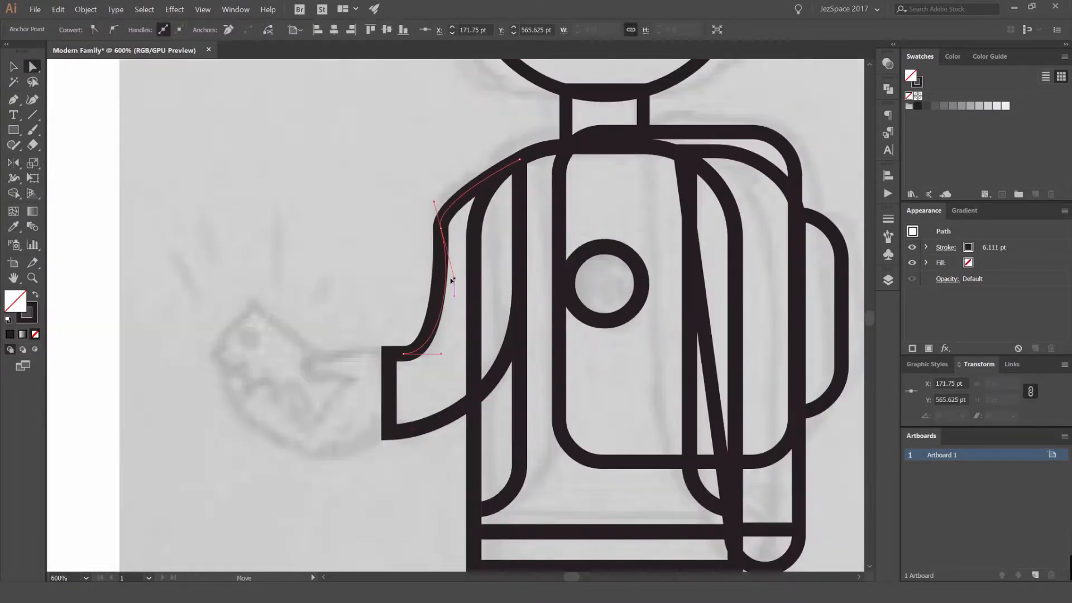
pyautogui.moveTo(437, 202); pyautogui.dragTo(440, 159)
pyautogui.click(408, 149)
pyautogui.moveTo(371, 263); pyautogui.dragTo(436, 185)
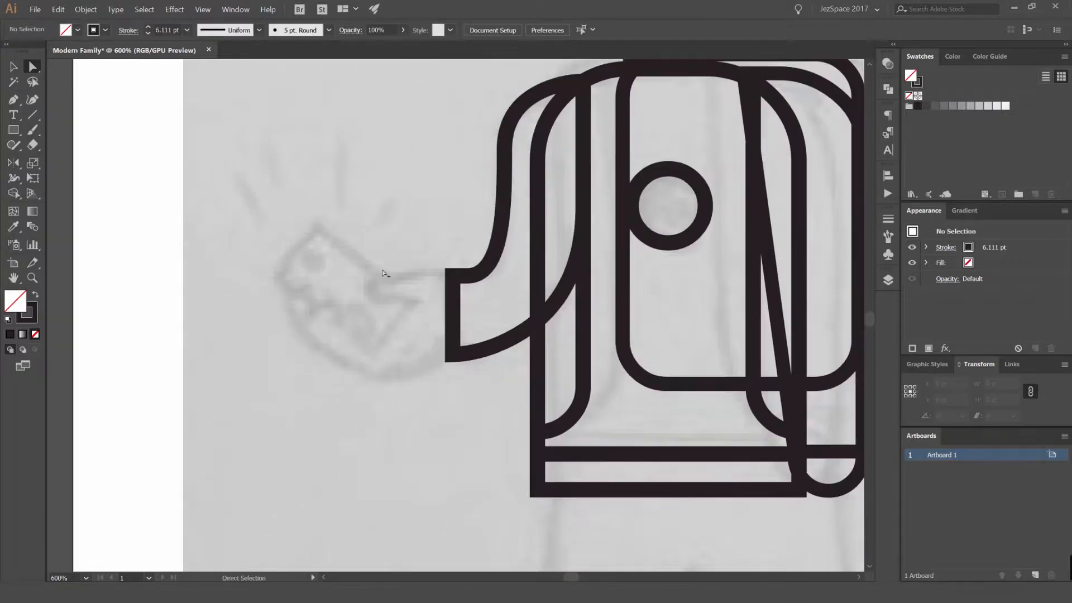
pyautogui.scroll(1, 385, 273)
pyautogui.click(476, 277)
pyautogui.moveTo(477, 384); pyautogui.dragTo(478, 386)
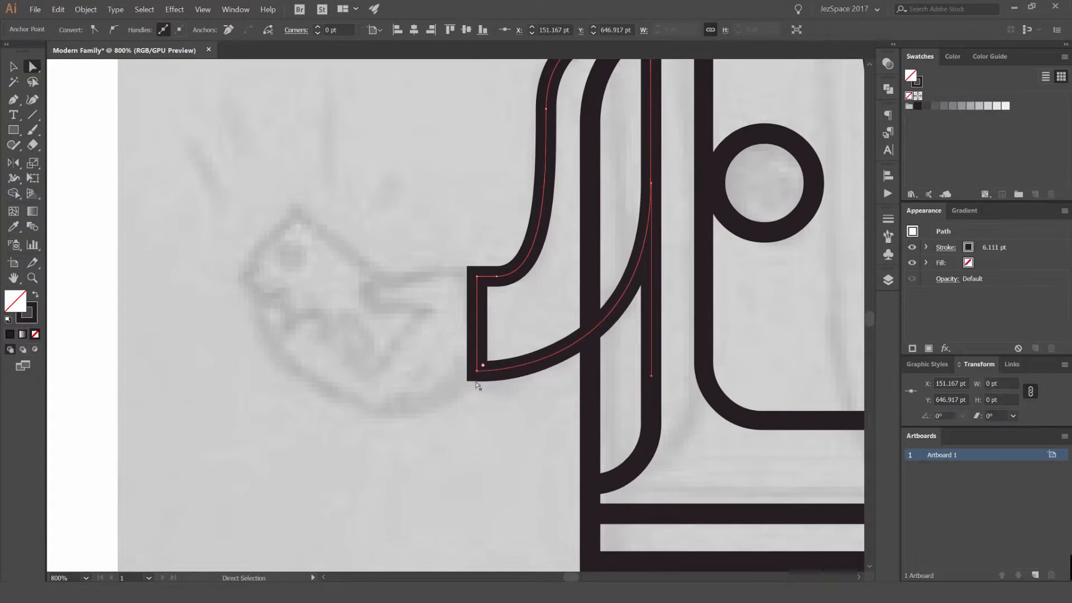
pyautogui.press('v')
pyautogui.click(404, 271)
pyautogui.scroll(-2, 406, 261)
pyautogui.scroll(2, 387, 262)
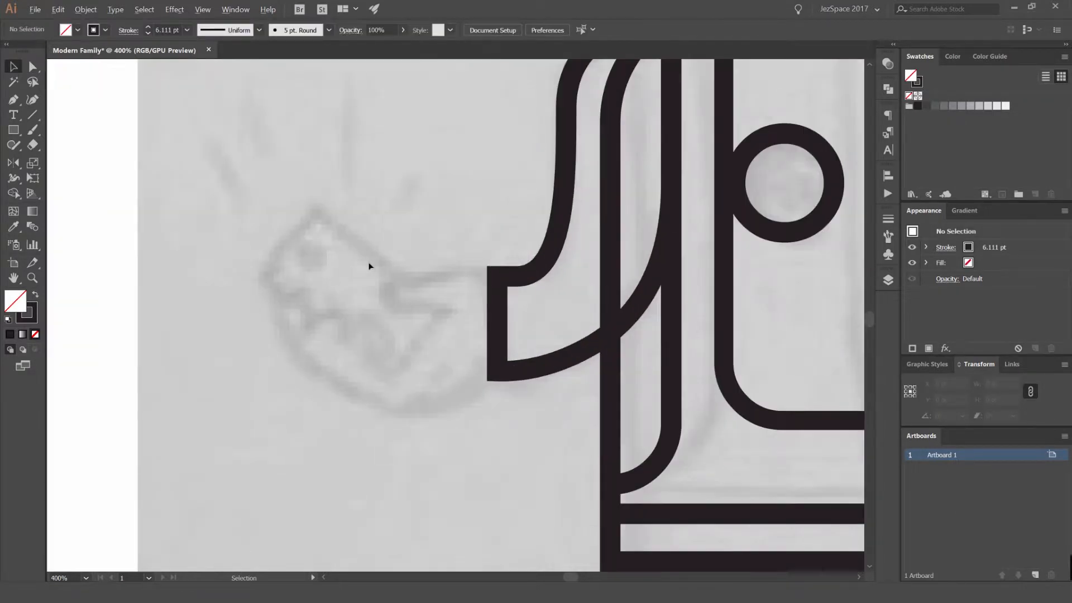
# Draw a rectangle about 24 by 47 pt over the sketched hand, with a small circle centred near its upper edge
pyautogui.moveTo(349, 266); pyautogui.dragTo(386, 246)
pyautogui.press('m')
pyautogui.moveTo(385, 199)
pyautogui.mouseDown()
pyautogui.moveTo(394, 346)
pyautogui.moveTo(459, 356)
pyautogui.mouseUp()
pyautogui.scroll(1, 455, 206)
pyautogui.keyDown('ctrl'); pyautogui.click(402, 297); pyautogui.keyUp('ctrl')
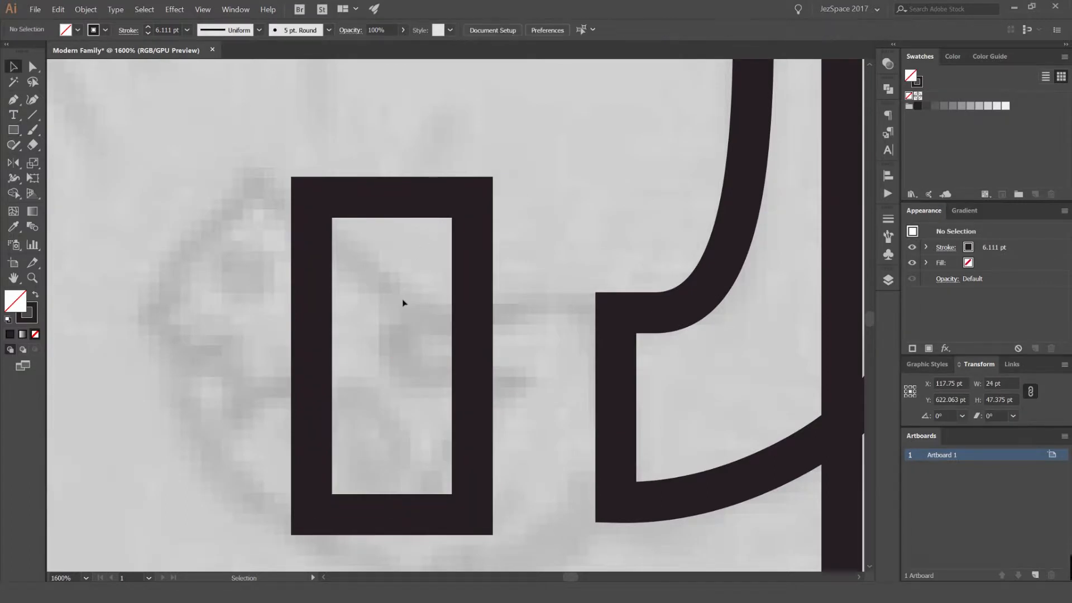
pyautogui.moveTo(401, 277); pyautogui.dragTo(410, 280)
pyautogui.hotkey('ctrl', 'shift', 'a')
# Widen the rectangle over the sketched hand symmetrically to about 27 pt
pyautogui.click(473, 296)
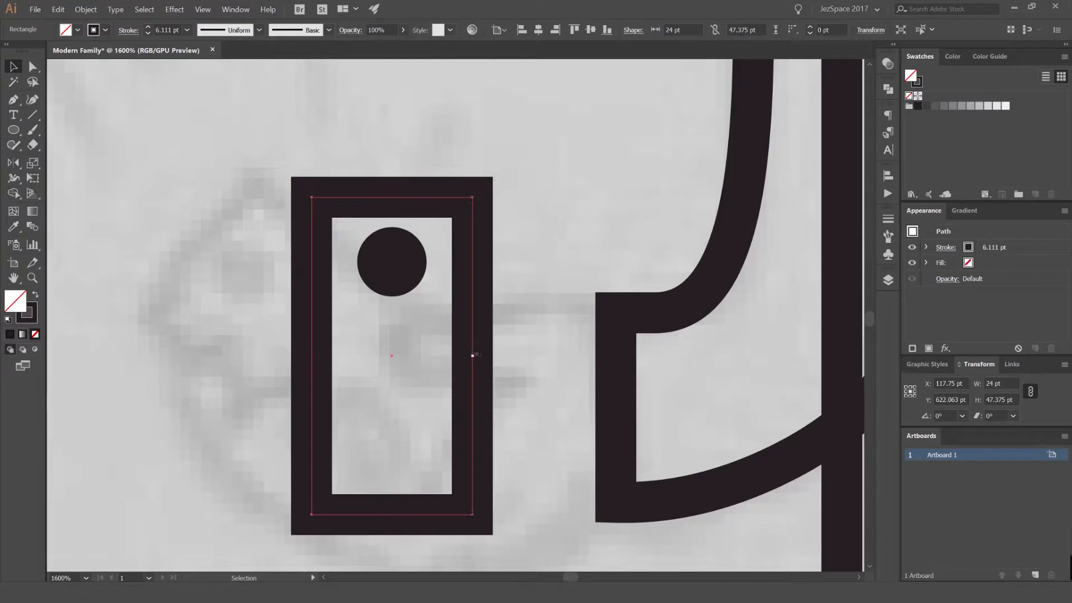
pyautogui.moveTo(471, 351); pyautogui.dragTo(483, 352)
pyautogui.hotkey('ctrl', 'shift', 'a')
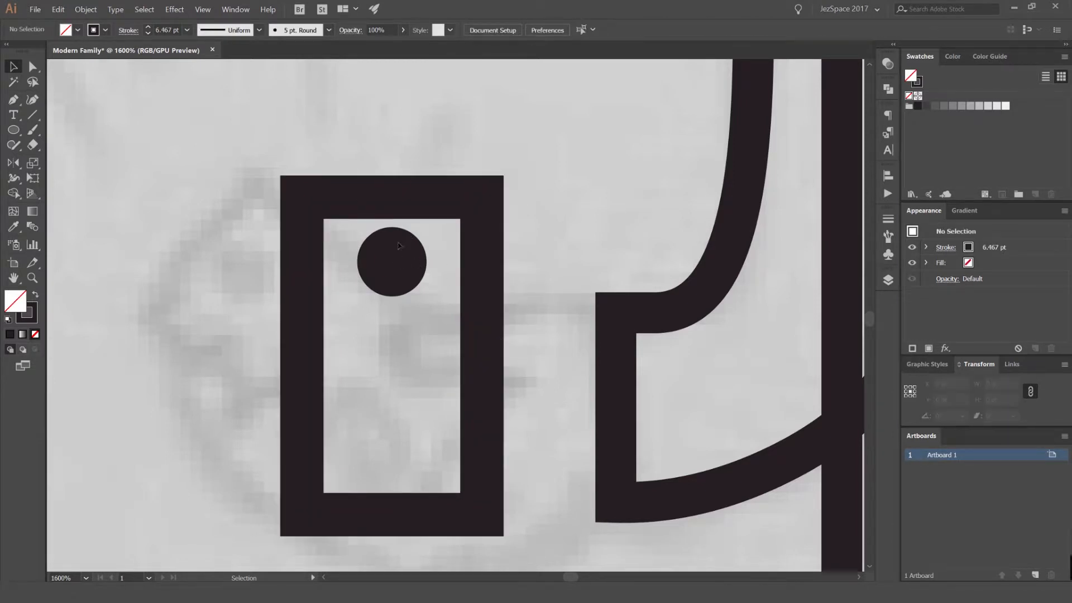
# Set the stroke weight of the rectangle and its small circle to 3 pt
pyautogui.hotkey('ctrl', 'a')
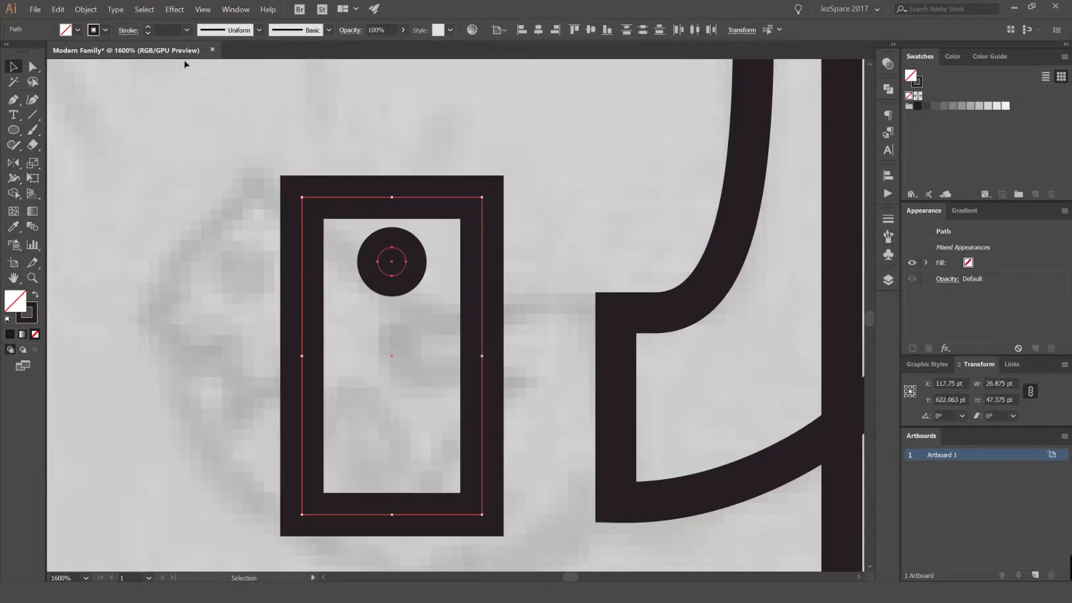
pyautogui.click(166, 37)
pyautogui.write('3')
pyautogui.press('Return')
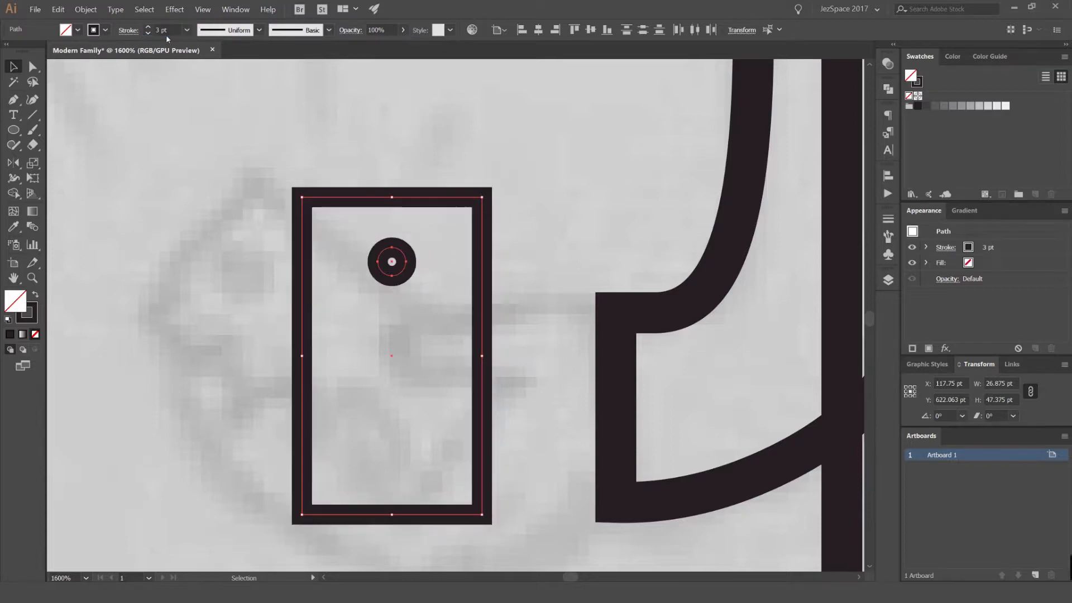
# Enlarge the small circle about its centre and select the surrounding rectangle
pyautogui.click(357, 141)
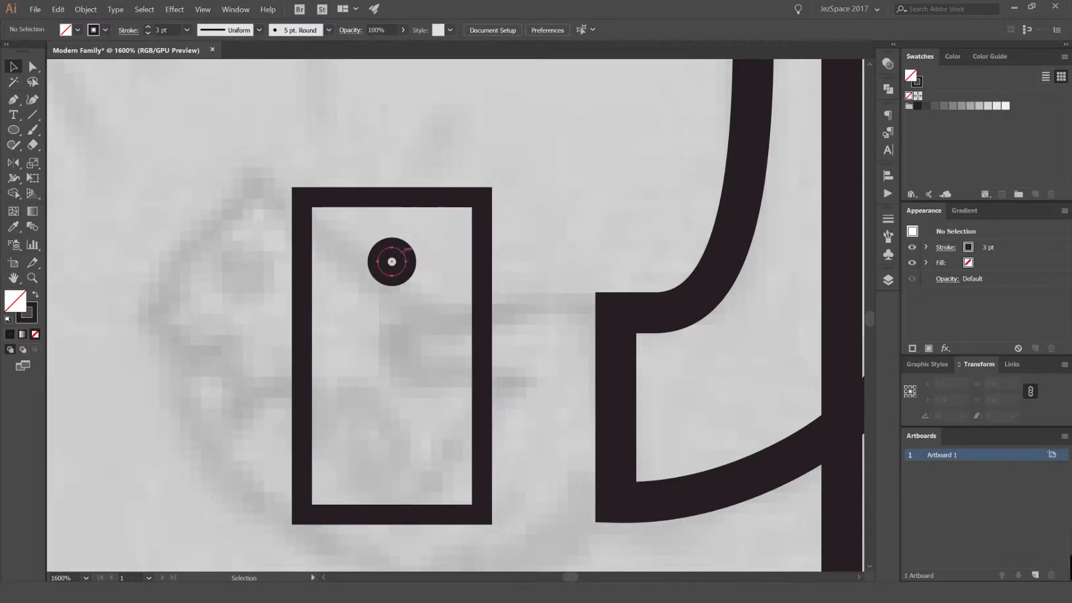
pyautogui.click(403, 252)
pyautogui.moveTo(406, 247); pyautogui.dragTo(413, 241)
pyautogui.click(428, 198)
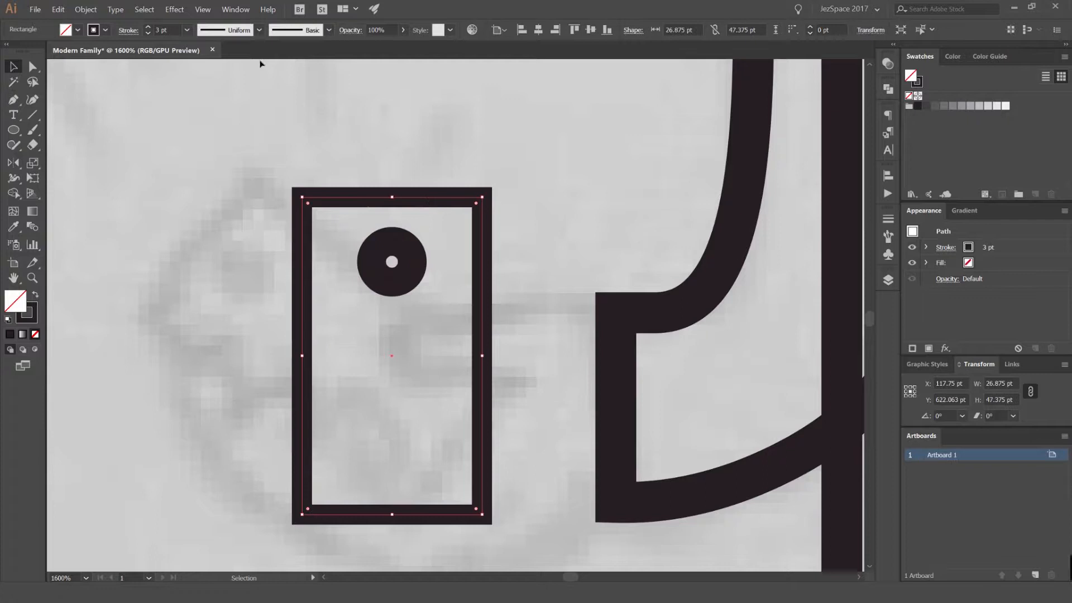
# Try round corner joins on the stroke of the rectangle over the sketched hand, then restore the miter joins
pyautogui.click(234, 10)
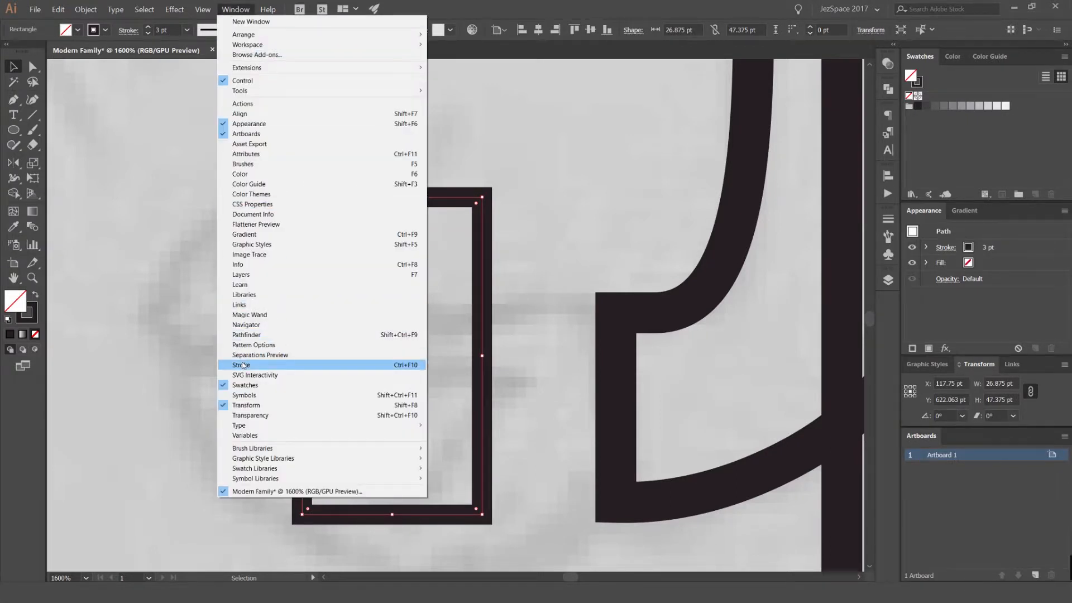
pyautogui.click(353, 367)
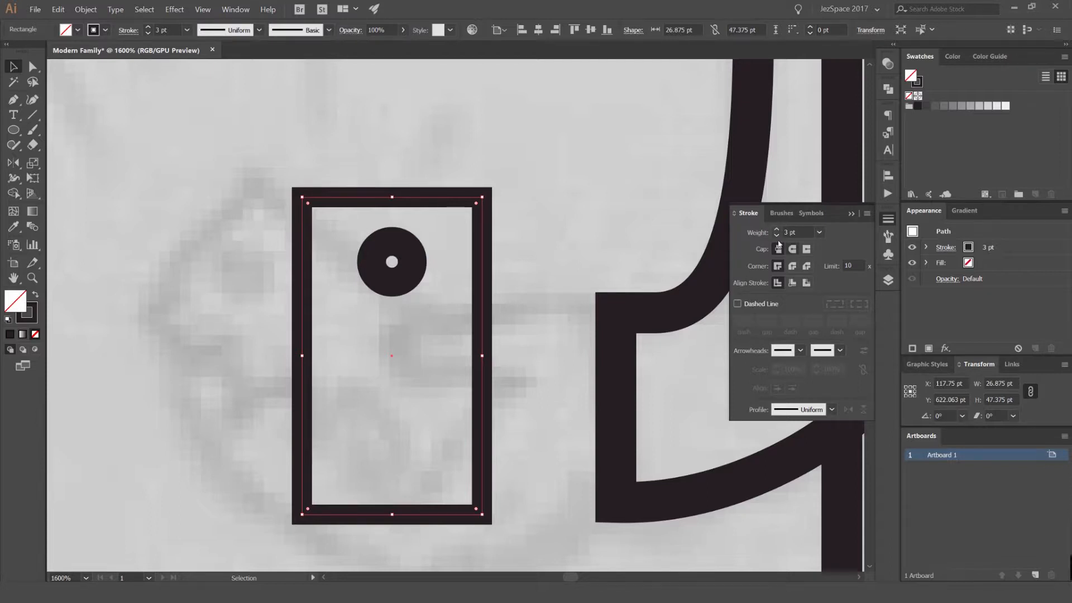
pyautogui.click(793, 265)
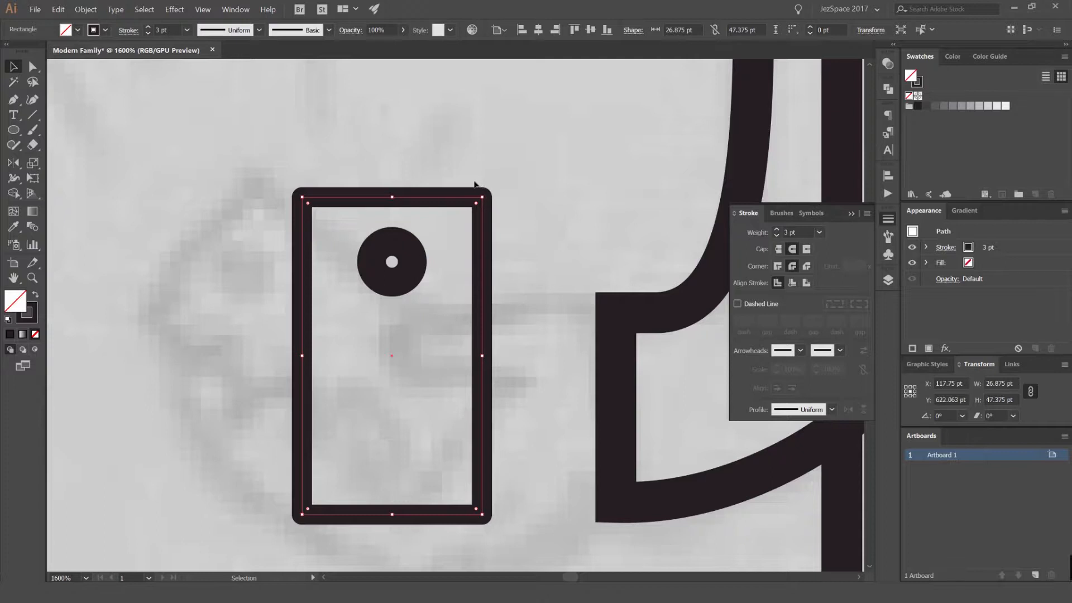
pyautogui.scroll(1, 491, 193)
pyautogui.click(777, 266)
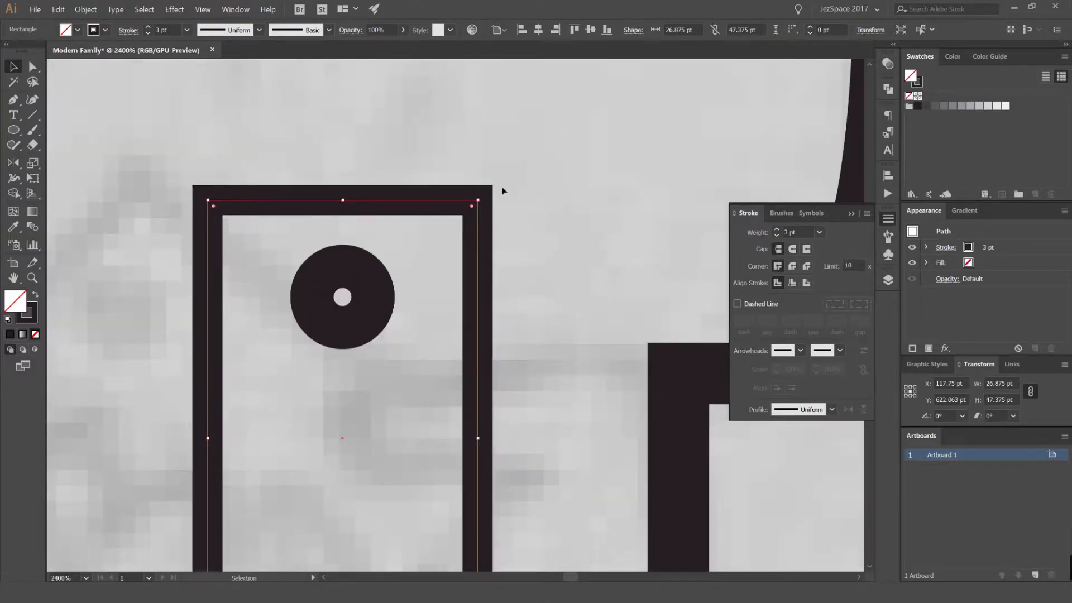
# Try round caps and joins plus inside and outside stroke alignment on the rectangle, then return the alignment to centre
pyautogui.click(792, 250)
pyautogui.click(793, 266)
pyautogui.click(791, 283)
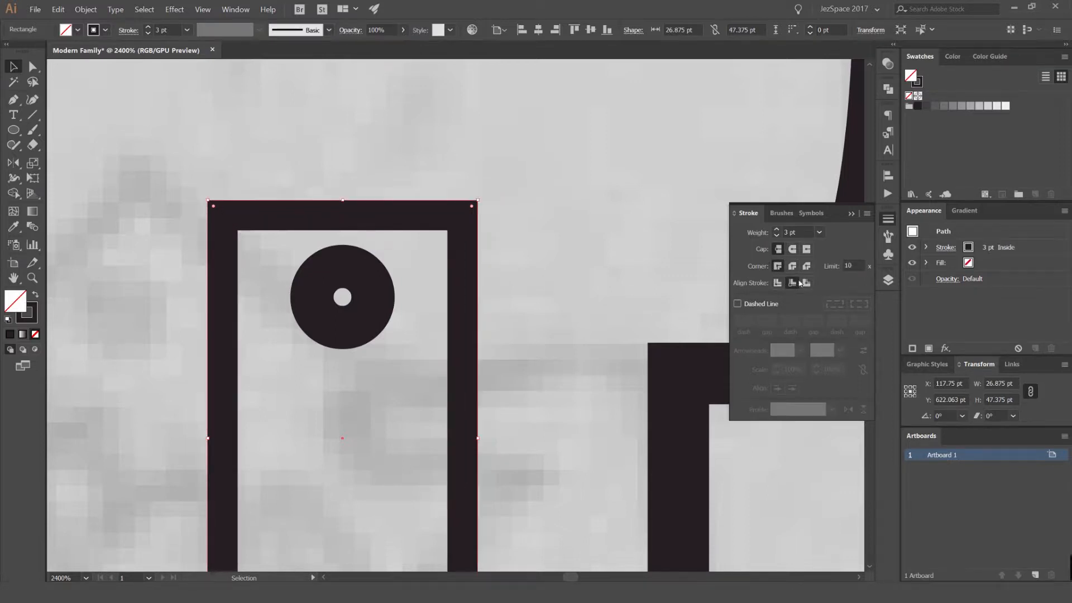
pyautogui.click(806, 283)
pyautogui.click(776, 284)
pyautogui.click(578, 227)
pyautogui.click(476, 201)
pyautogui.click(888, 219)
pyautogui.scroll(-3, 550, 224)
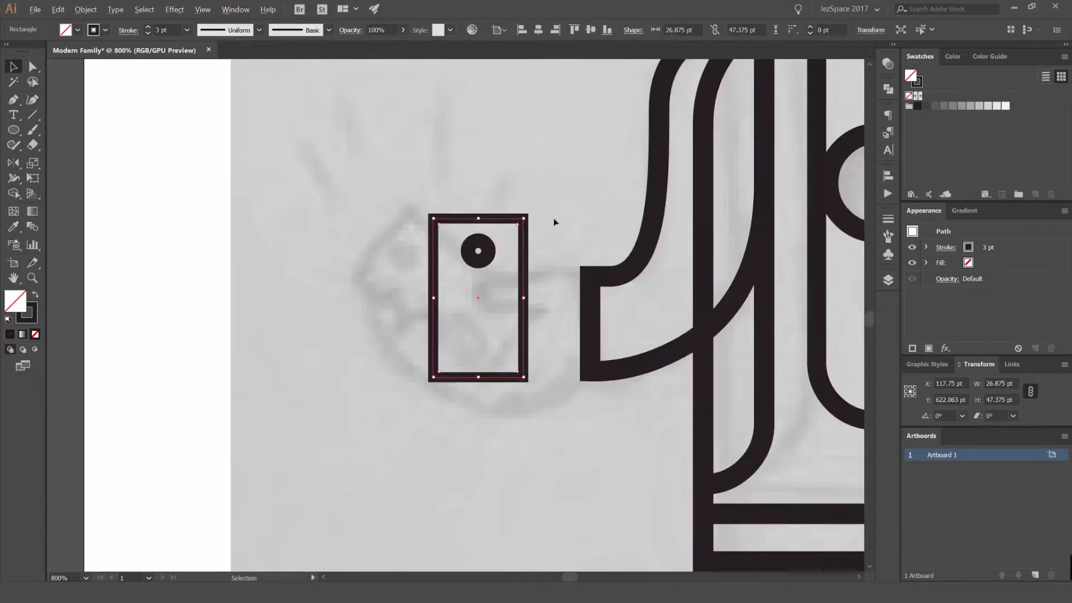
# Set the stroke weight of the small circle inside the rectangle to 2 pt
pyautogui.click(553, 219)
pyautogui.scroll(-2, 508, 218)
pyautogui.scroll(2, 508, 221)
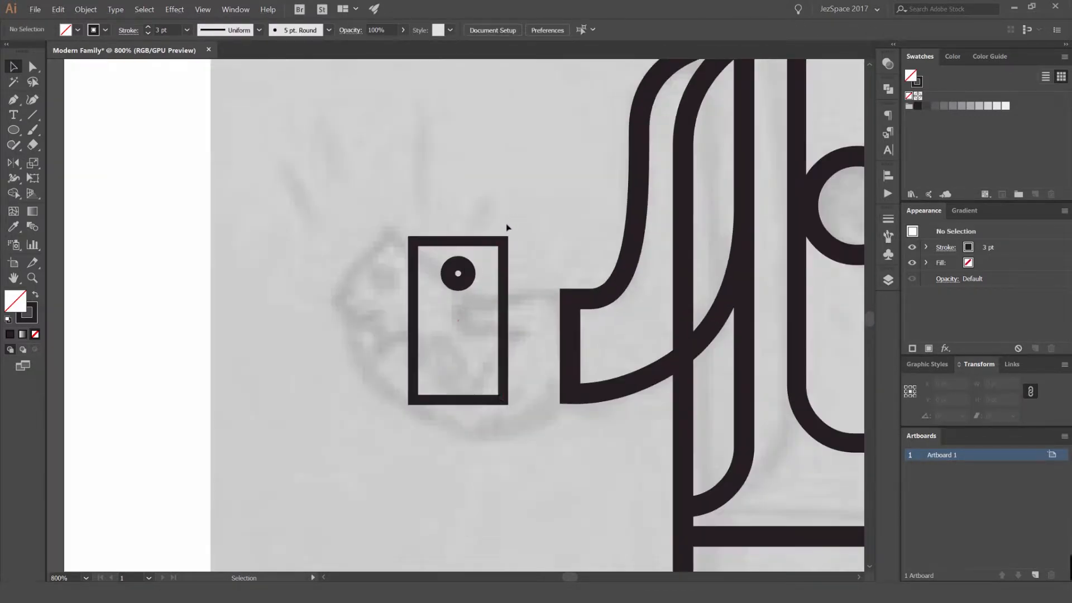
pyautogui.click(461, 267)
pyautogui.click(148, 33)
pyautogui.click(148, 33)
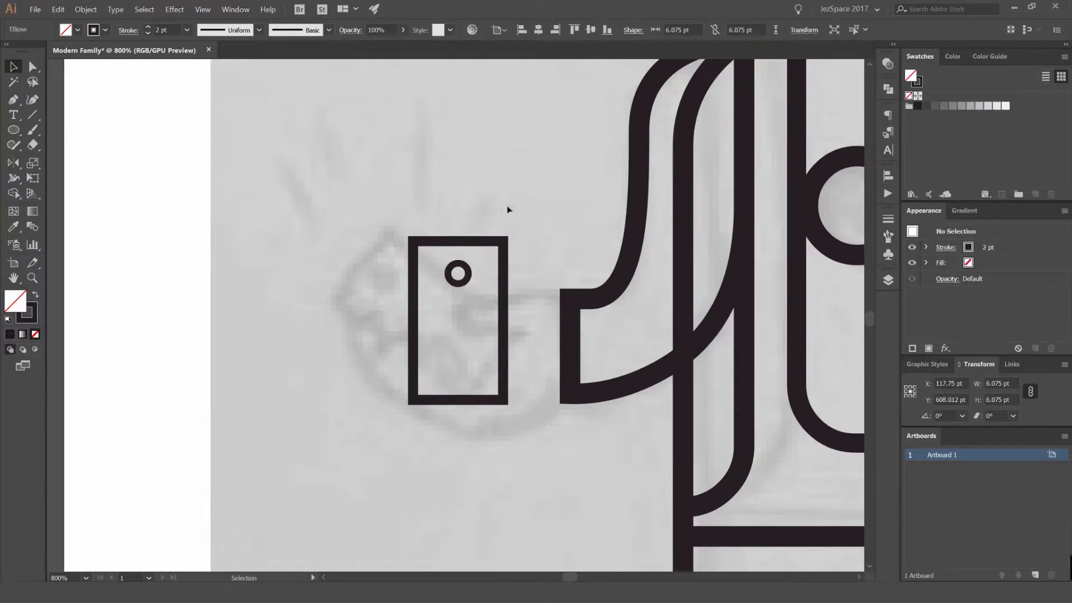
# Rotate the rectangle and its circle as one group by 45° counter-clockwise and scale it down over the sketched hand
pyautogui.scroll(2, 440, 257)
pyautogui.click(505, 241)
pyautogui.click(502, 281)
pyautogui.click(474, 293)
pyautogui.moveTo(542, 228); pyautogui.dragTo(422, 244)
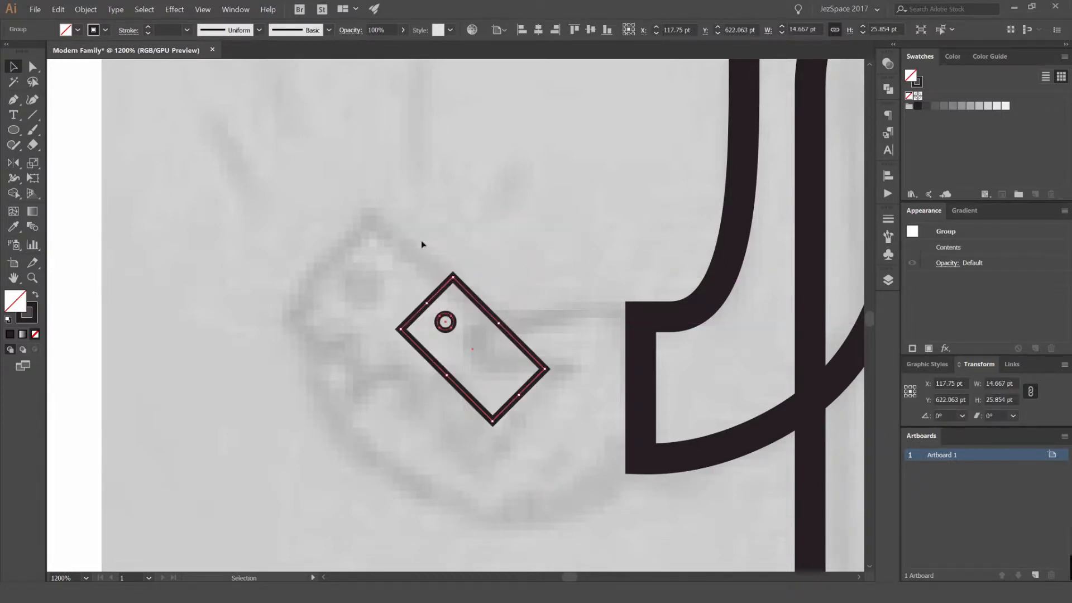
pyautogui.moveTo(453, 276)
pyautogui.mouseDown()
pyautogui.moveTo(454, 239)
pyautogui.moveTo(403, 247)
pyautogui.mouseUp()
pyautogui.click(465, 222)
pyautogui.scroll(-3, 465, 219)
pyautogui.scroll(2, 417, 187)
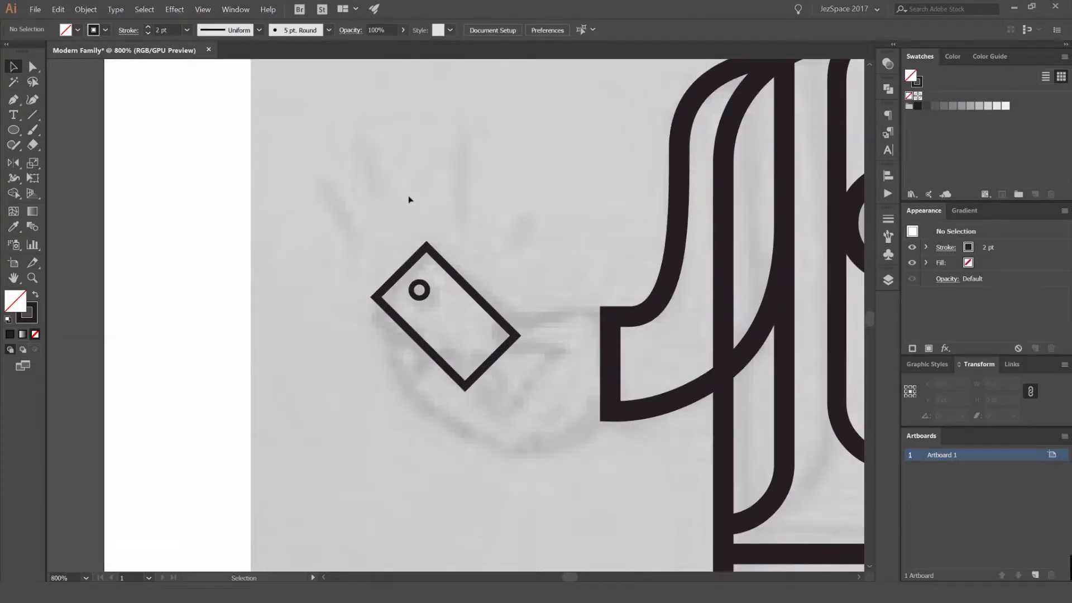
# Draw two straight flash lines with the Pen tool over the two leftmost sketched rays above the tilted rectangle
pyautogui.press('p')
pyautogui.click(314, 189)
pyautogui.press('v')
pyautogui.click(386, 220)
pyautogui.press('p')
pyautogui.click(387, 225)
pyautogui.click(378, 130)
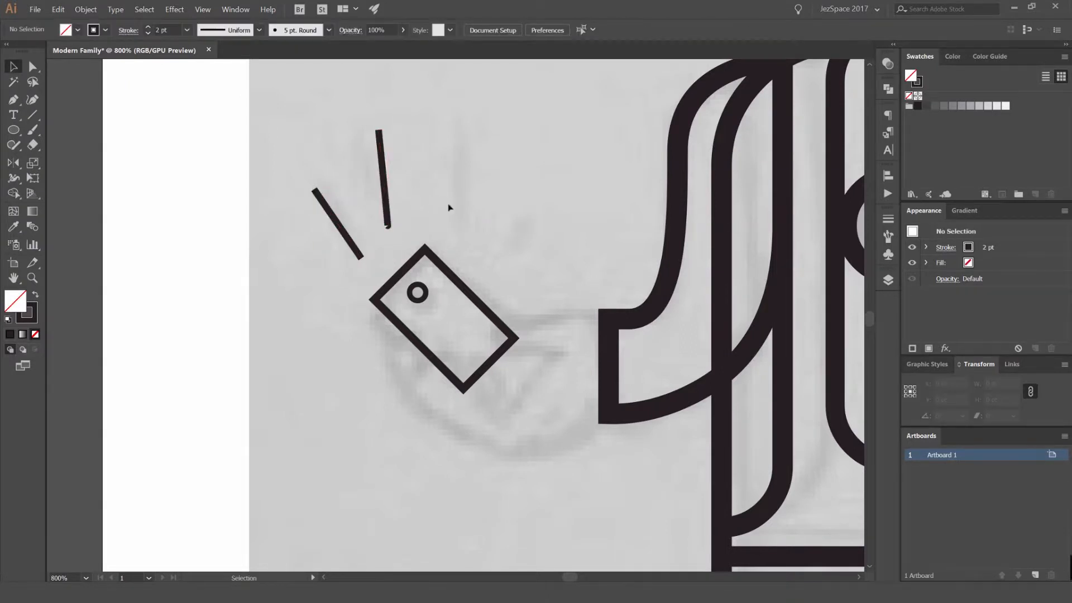
pyautogui.hotkey('ctrl', 'z')
pyautogui.scroll(1, 393, 226)
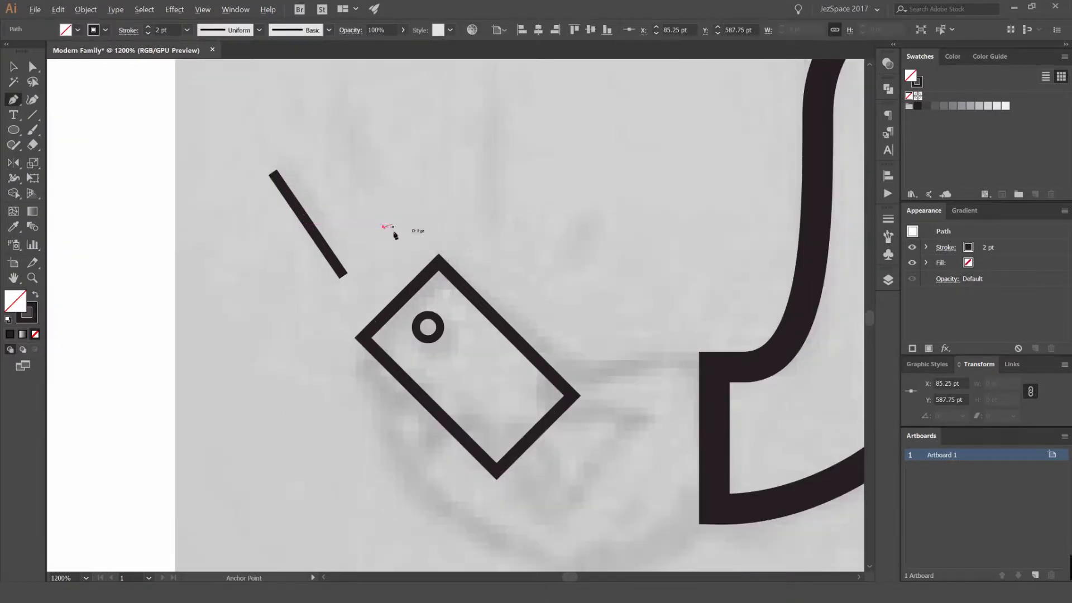
pyautogui.click(367, 125)
pyautogui.press('v')
pyautogui.click(486, 201)
# Draw a vertical flash line and a short right-slanting one with the Pen tool above the tilted rectangle
pyautogui.press('p')
pyautogui.click(477, 224)
pyautogui.click(476, 91)
pyautogui.press('v')
pyautogui.click(531, 179)
pyautogui.hscroll(1, 503, 263)
pyautogui.press('p')
pyautogui.click(512, 243)
pyautogui.click(563, 184)
pyautogui.press('v')
pyautogui.click(578, 254)
pyautogui.scroll(-3, 579, 254)
pyautogui.scroll(2, 583, 246)
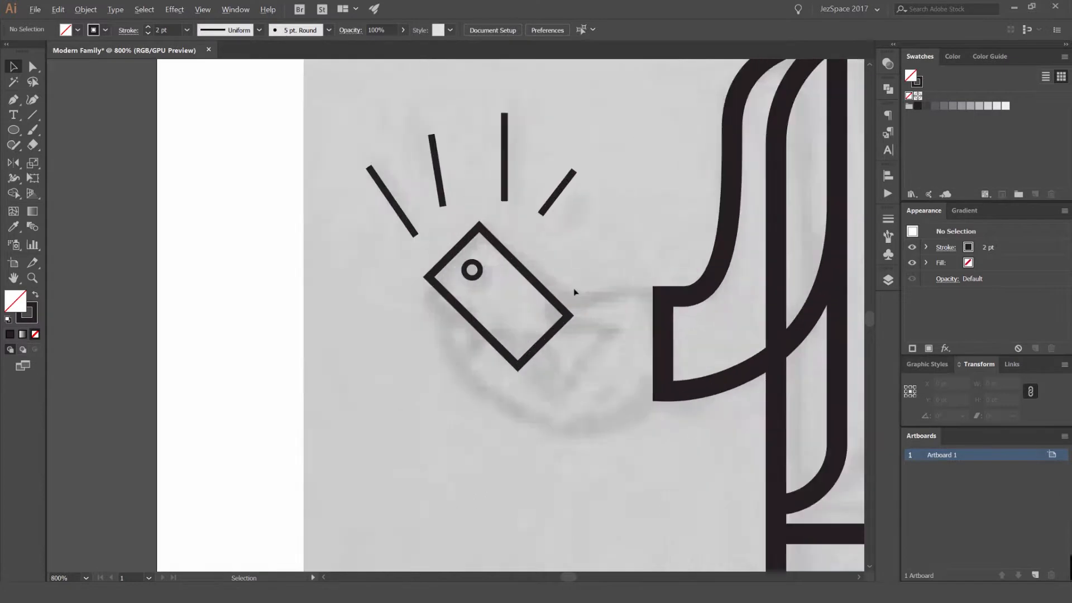
# Trace the hand with the Pen tool from the upper corner of the sleeve cuff around the thumb and down into the palm
pyautogui.scroll(2, 483, 260)
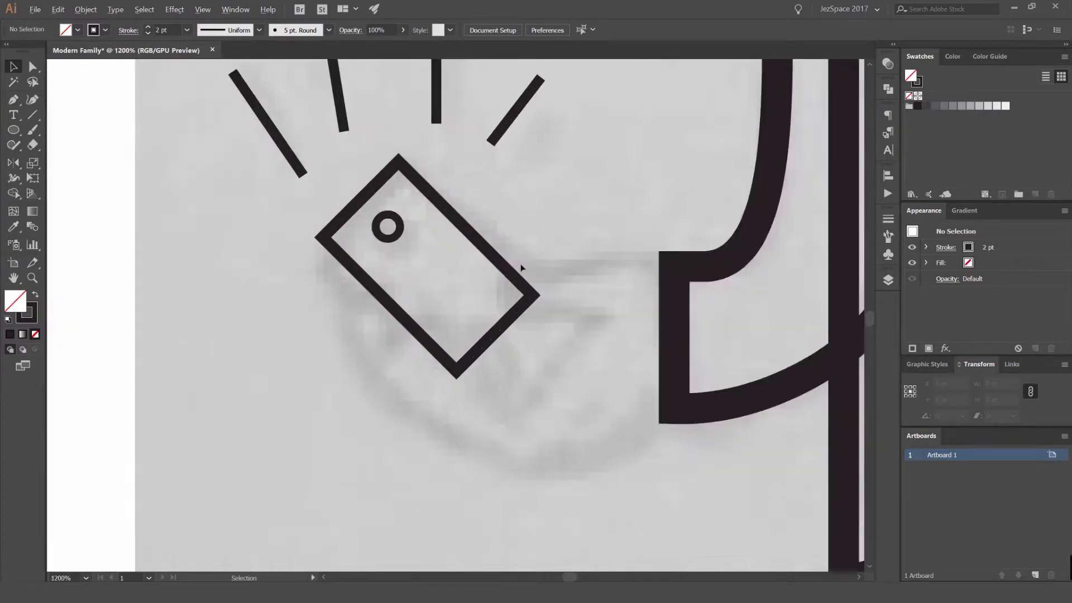
pyautogui.press('p')
pyautogui.scroll(1, 575, 256)
pyautogui.click(610, 257)
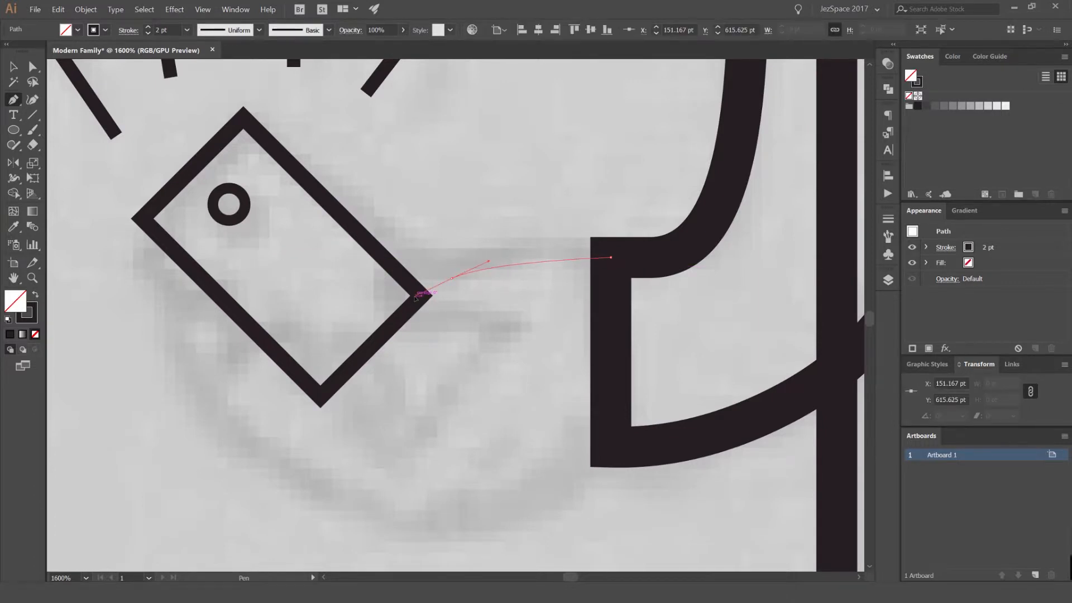
pyautogui.moveTo(368, 277); pyautogui.dragTo(362, 293)
pyautogui.moveTo(489, 327); pyautogui.dragTo(536, 324)
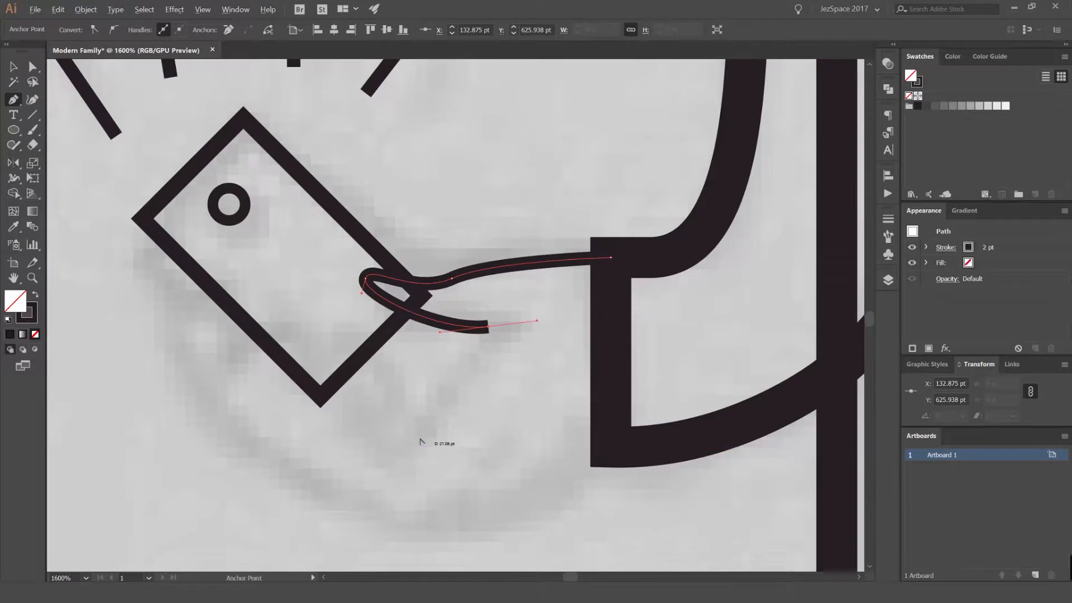
pyautogui.moveTo(411, 453); pyautogui.dragTo(380, 427)
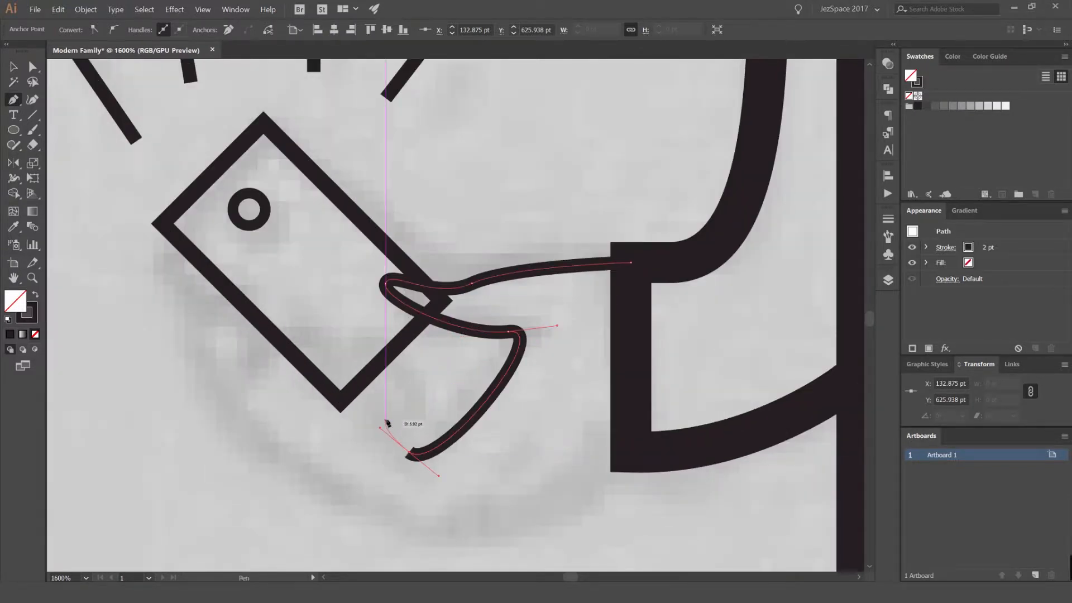
# Reposition the anchor on top of the thumb and adjust the curve handles to smooth the thumb's outline
pyautogui.moveTo(471, 284); pyautogui.dragTo(429, 282)
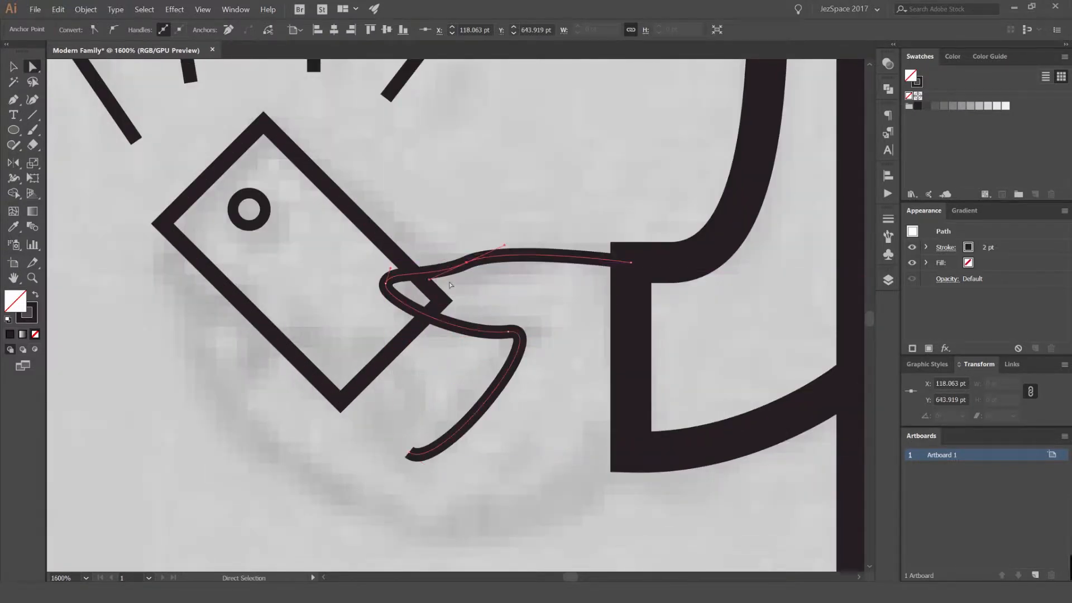
pyautogui.hotkey('ctrl', '+')
pyautogui.moveTo(360, 306); pyautogui.dragTo(364, 327)
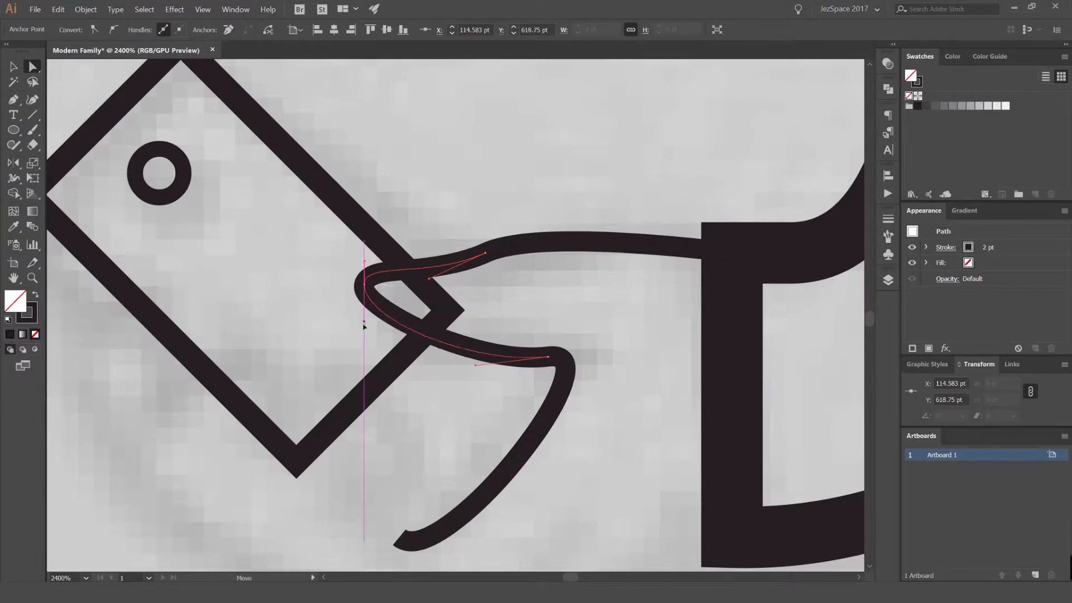
pyautogui.moveTo(475, 365); pyautogui.dragTo(497, 327)
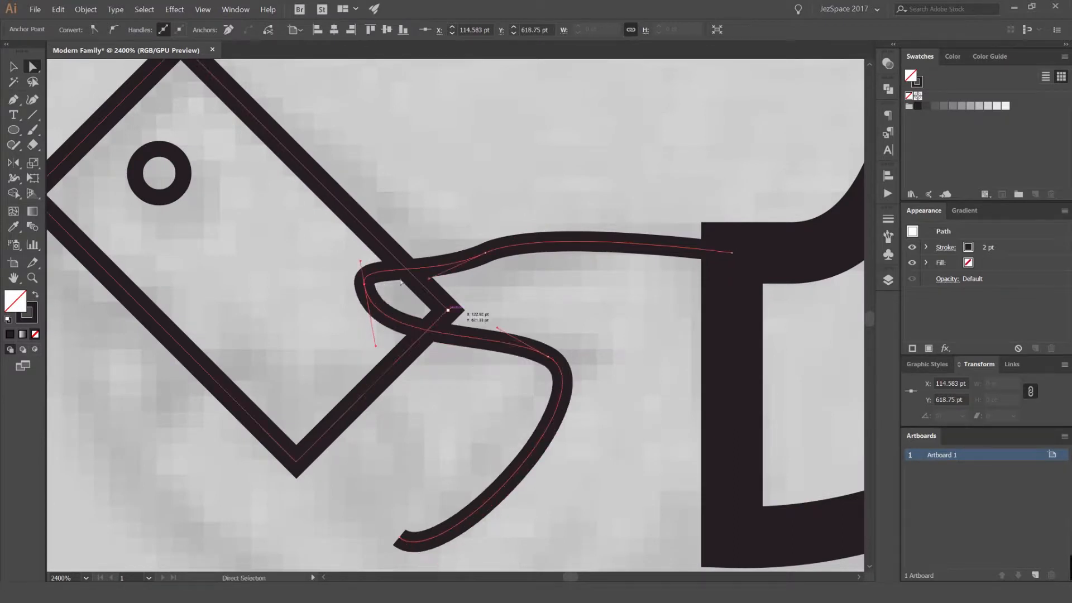
# Shift the tilted rectangle group slightly right and down, further into the thumb's grip
pyautogui.press('v')
pyautogui.click(412, 238)
pyautogui.moveTo(376, 229); pyautogui.dragTo(389, 235)
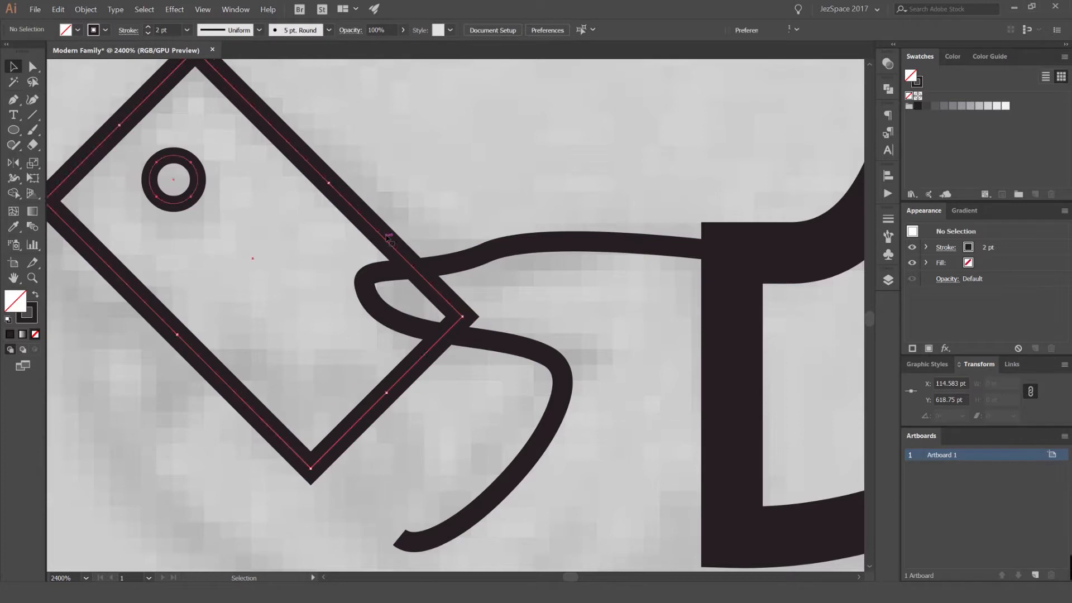
pyautogui.click(438, 213)
pyautogui.scroll(-3, 439, 213)
pyautogui.scroll(1, 373, 313)
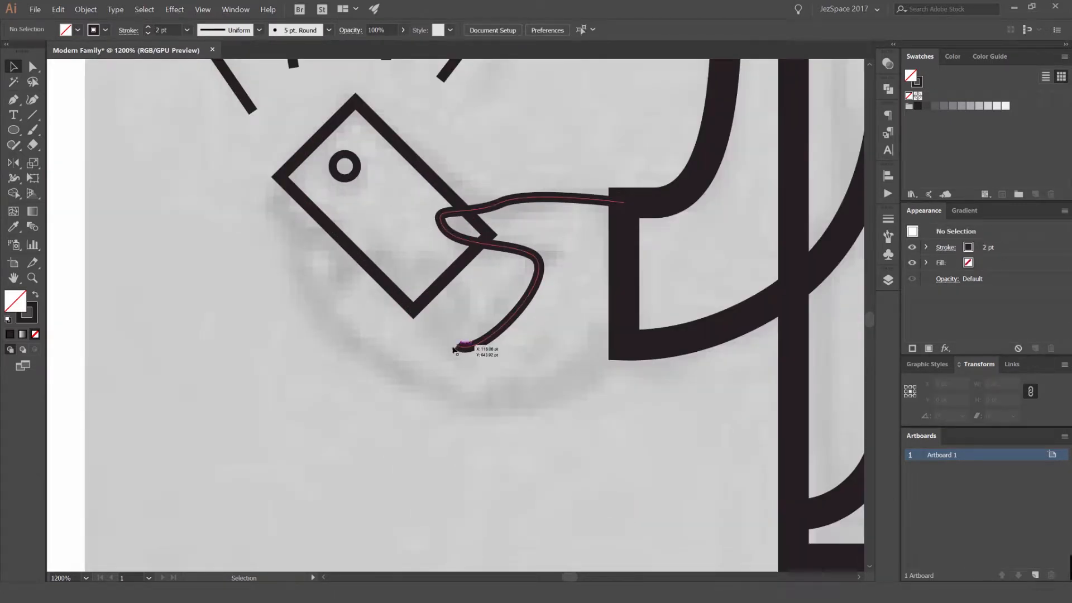
# Continue the hand path with the Pen tool from its lower end around the palm opening and the lowest finger
pyautogui.scroll(-3, 410, 344)
pyautogui.press('space')
pyautogui.moveTo(358, 340); pyautogui.dragTo(427, 342)
pyautogui.scroll(2, 426, 342)
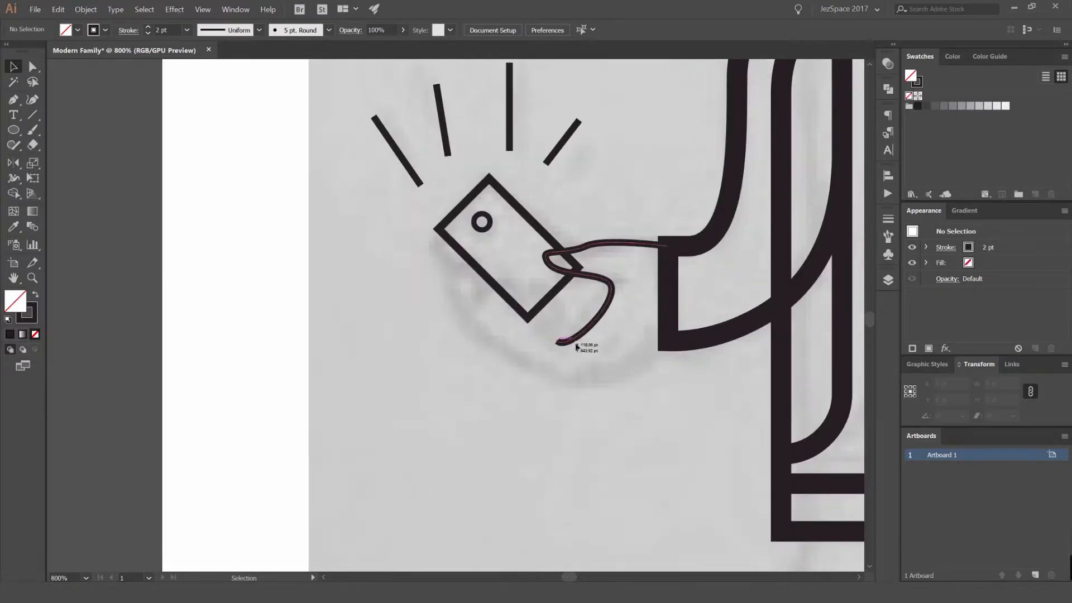
pyautogui.moveTo(557, 343); pyautogui.dragTo(583, 314)
pyautogui.scroll(2, 529, 302)
pyautogui.scroll(1, 571, 299)
pyautogui.moveTo(555, 271)
pyautogui.mouseDown()
pyautogui.moveTo(520, 275)
pyautogui.moveTo(519, 289)
pyautogui.moveTo(516, 247)
pyautogui.moveTo(503, 241)
pyautogui.moveTo(561, 228)
pyautogui.moveTo(561, 217)
pyautogui.mouseUp()
pyautogui.hotkey('ctrl', 'z')
pyautogui.moveTo(517, 247); pyautogui.dragTo(564, 237)
# Add the middle finger's rounded outline to the hand path, ending near the rectangle's lower-left edge
pyautogui.scroll(1, 509, 219)
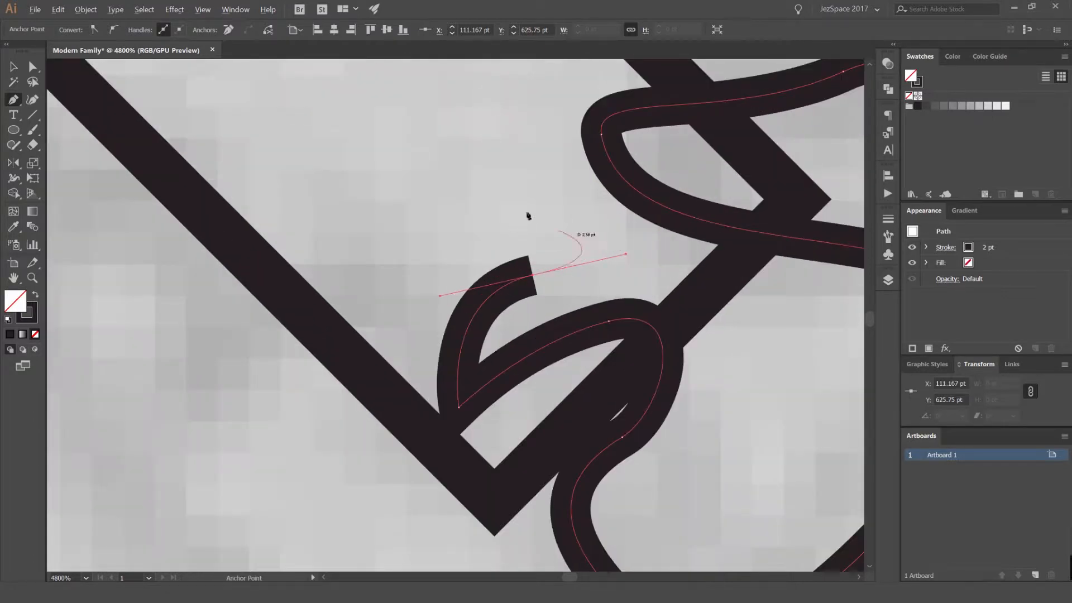
pyautogui.moveTo(517, 197); pyautogui.dragTo(437, 222)
pyautogui.scroll(-1, 412, 222)
pyautogui.moveTo(384, 264); pyautogui.dragTo(388, 298)
pyautogui.moveTo(366, 267); pyautogui.dragTo(403, 282)
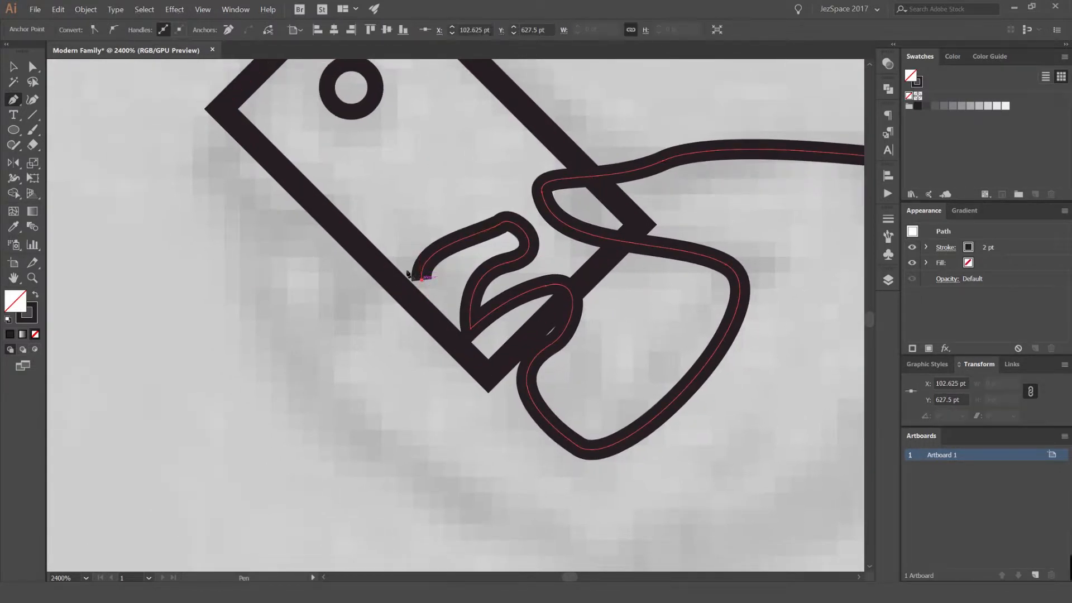
# Add the uppermost finger's rounded outline to the hand path, redoing the fingertip curve and ending on the rectangle's lower-left edge
pyautogui.moveTo(412, 189); pyautogui.dragTo(469, 188)
pyautogui.hotkey('ctrl', 'z')
pyautogui.hotkey('ctrl', 'z')
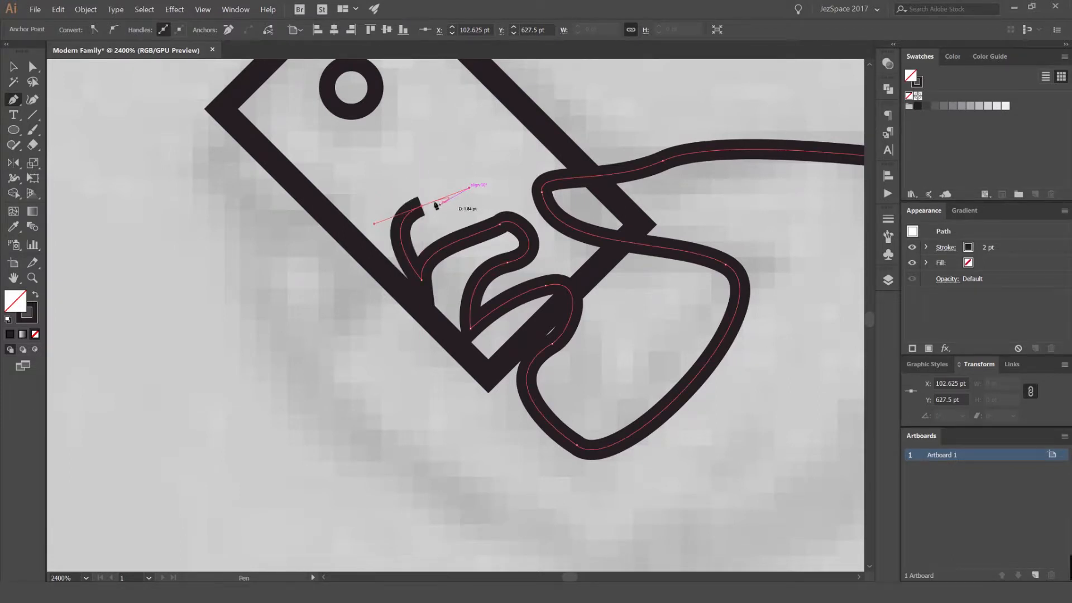
pyautogui.scroll(2, 430, 178)
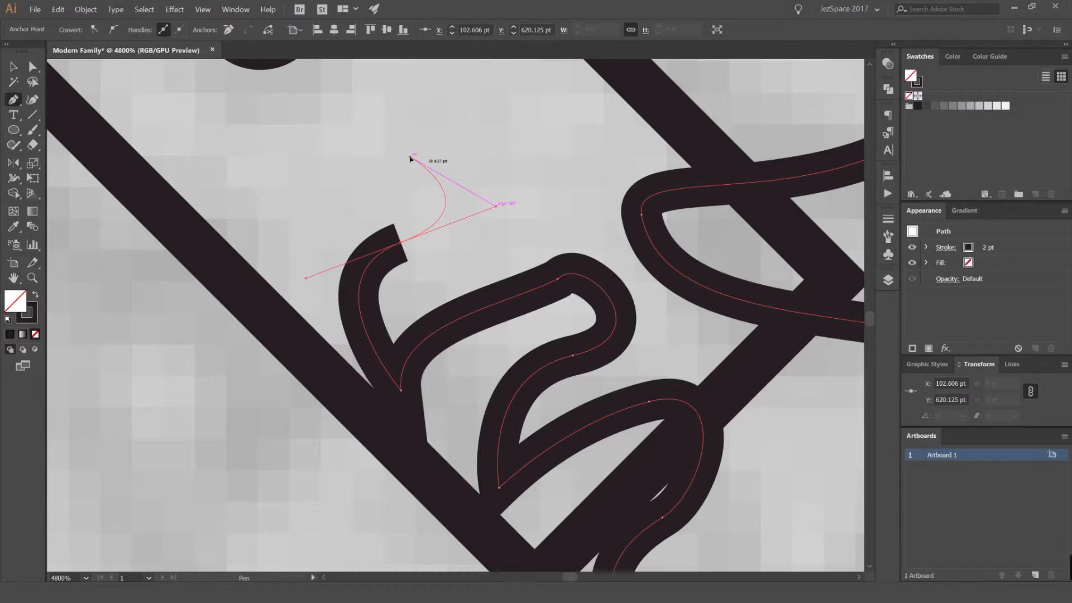
pyautogui.moveTo(408, 161); pyautogui.dragTo(420, 147)
pyautogui.moveTo(170, 249); pyautogui.dragTo(240, 404)
pyautogui.hotkey('ctrl', 'z')
pyautogui.hotkey('ctrl', 'z')
pyautogui.hotkey('ctrl', 'z')
pyautogui.moveTo(392, 164); pyautogui.dragTo(427, 164)
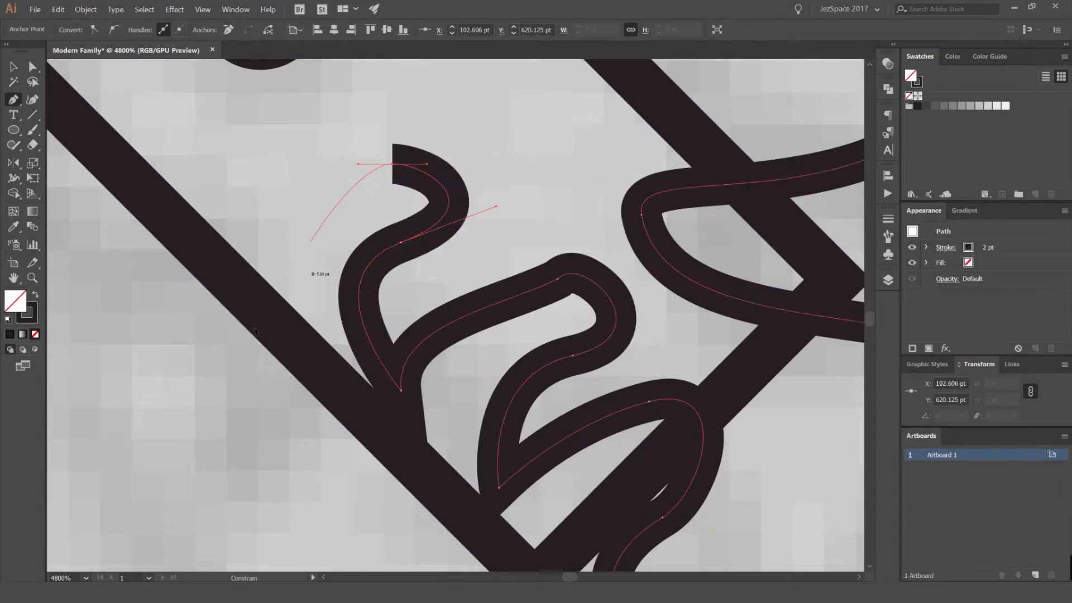
pyautogui.moveTo(233, 354); pyautogui.dragTo(317, 343)
# Curve the hand path under the palm to the cuff's lower corner and close it at the starting anchor
pyautogui.scroll(-2, 254, 455)
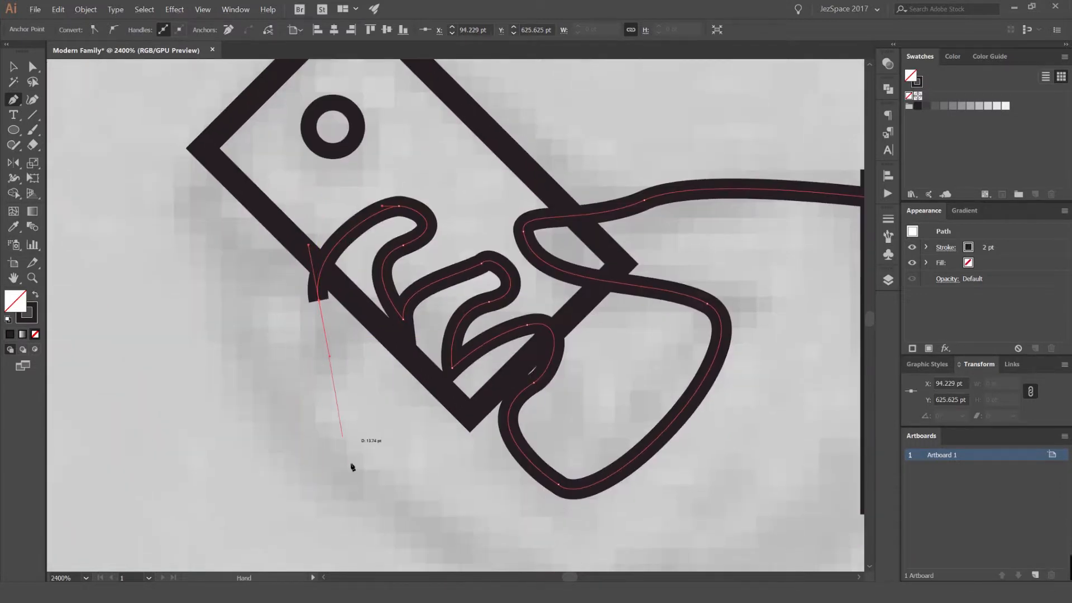
pyautogui.moveTo(340, 480); pyautogui.dragTo(345, 299)
pyautogui.scroll(-1, 345, 298)
pyautogui.moveTo(482, 366); pyautogui.dragTo(663, 366)
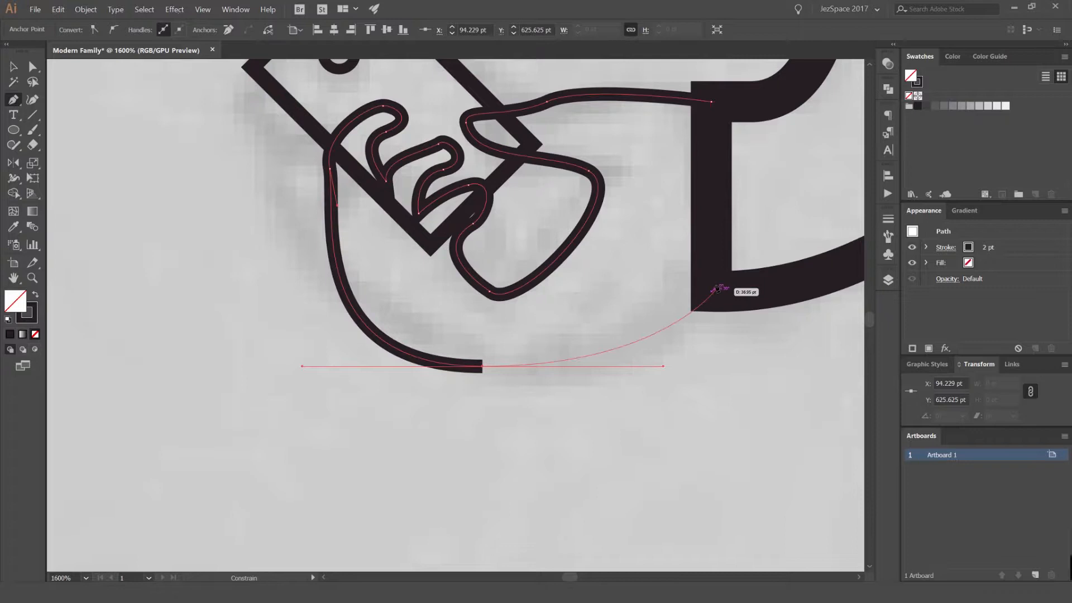
pyautogui.click(711, 287)
pyautogui.click(711, 102)
pyautogui.press('v')
pyautogui.hotkey('ctrl', 'shift', 'a')
pyautogui.scroll(-3, 612, 96)
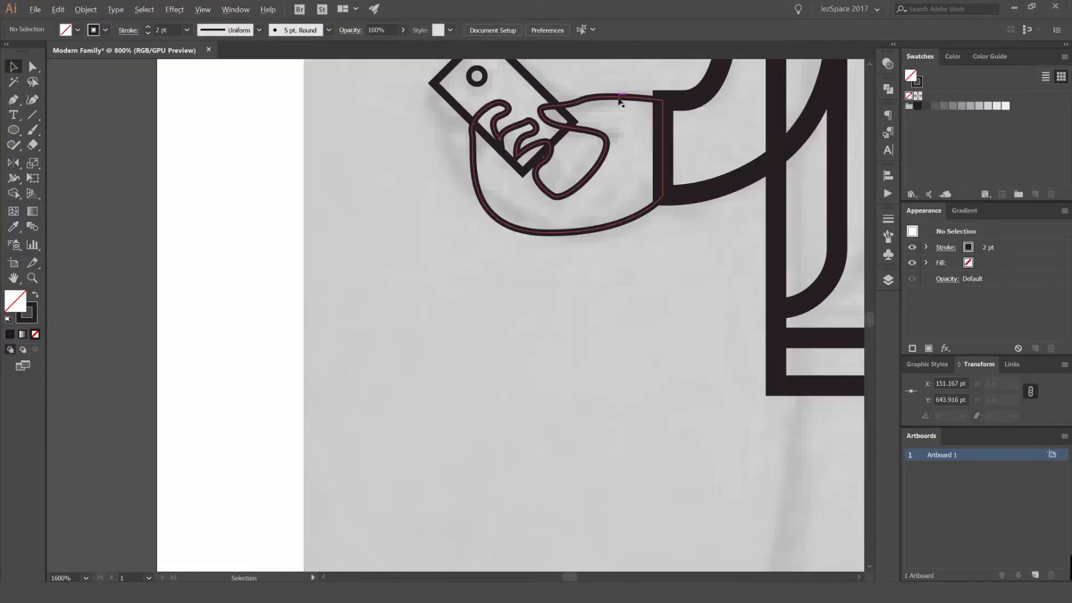
# Reshape the lower curve of the palm opening into a shallower, rounder shape by moving its bottom anchor
pyautogui.moveTo(599, 90); pyautogui.dragTo(499, 200)
pyautogui.scroll(2, 488, 184)
pyautogui.click(441, 170)
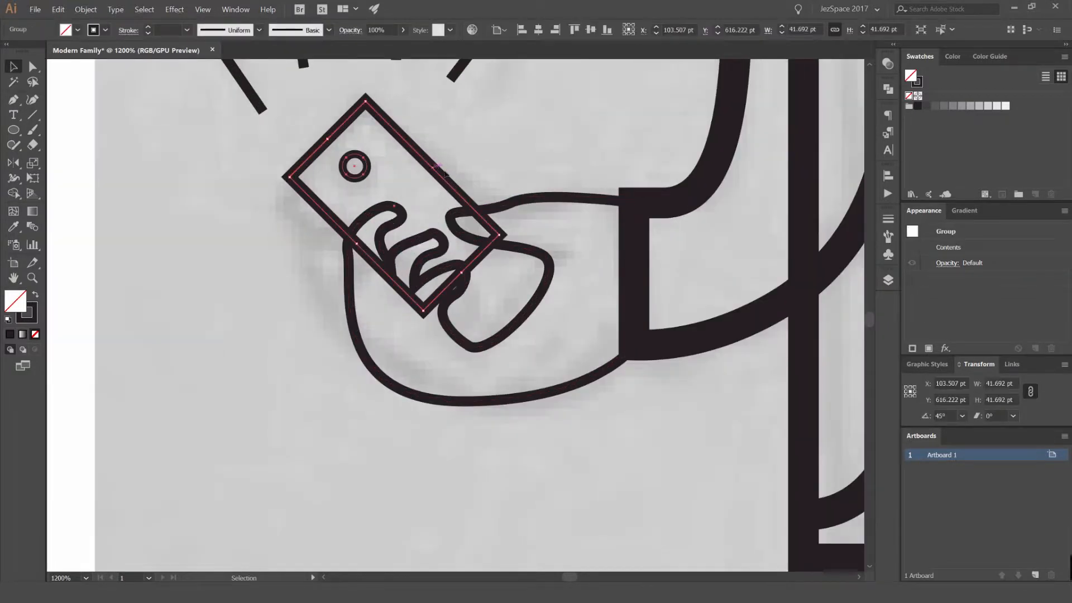
pyautogui.press('a')
pyautogui.click(474, 346)
pyautogui.moveTo(491, 364); pyautogui.dragTo(491, 323)
# Raise the bottom anchor of the hand's outer outline and angle its handles so the curve slopes towards the cuff
pyautogui.moveTo(462, 401); pyautogui.dragTo(461, 374)
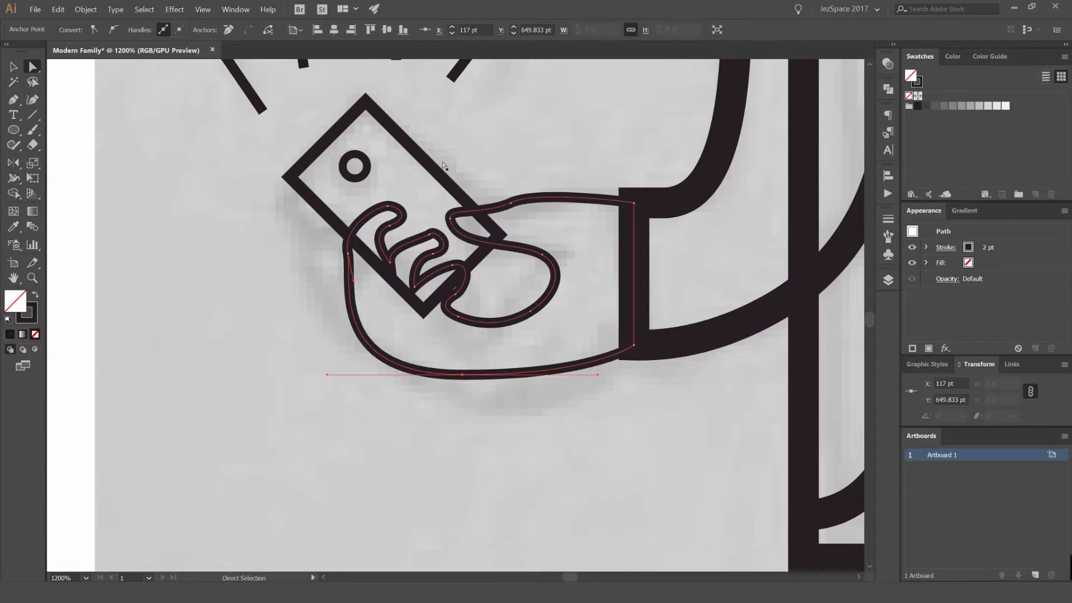
pyautogui.moveTo(327, 374); pyautogui.dragTo(384, 345)
pyautogui.click(613, 393)
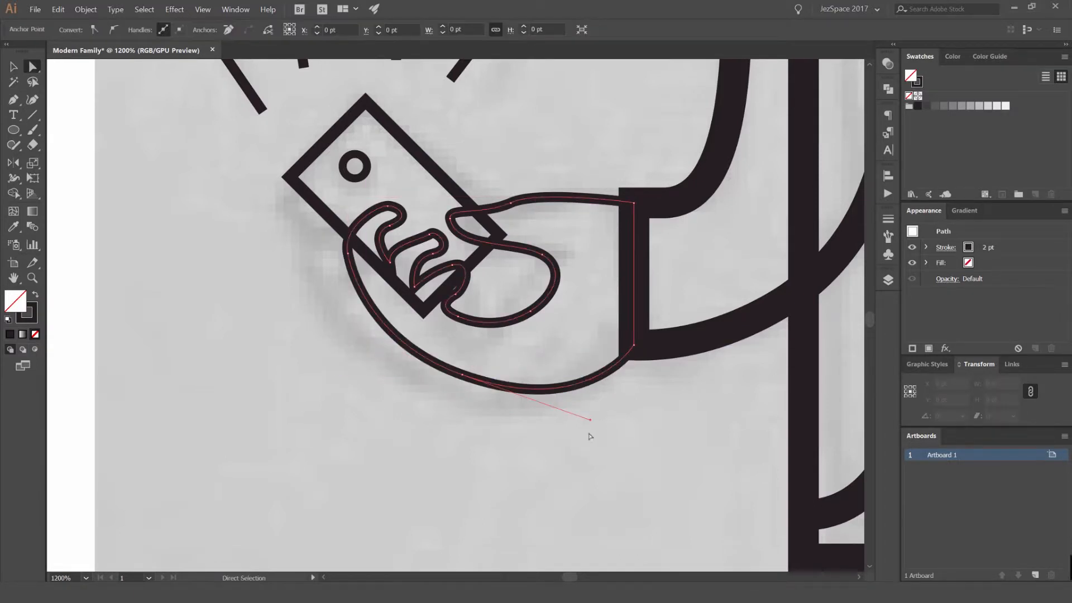
# Swap the fill and stroke of the hand shape to make it solid black without an outline
pyautogui.scroll(-2, 586, 433)
pyautogui.press('v')
pyautogui.click(547, 341)
pyautogui.hotkey('shift', 'x')
pyautogui.click(560, 230)
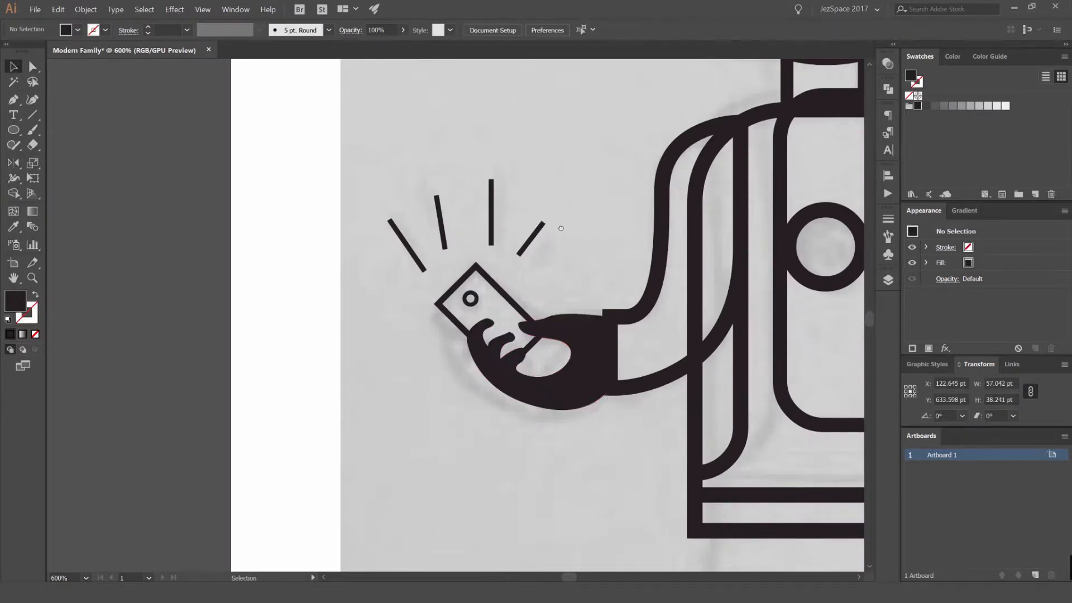
# Scale the black hand down proportionally so it sits smaller against the sleeve's cuff
pyautogui.moveTo(521, 273); pyautogui.dragTo(440, 234)
pyautogui.scroll(1, 440, 245)
pyautogui.click(510, 304)
pyautogui.moveTo(560, 288); pyautogui.dragTo(533, 316)
pyautogui.click(507, 236)
pyautogui.moveTo(508, 237); pyautogui.dragTo(452, 243)
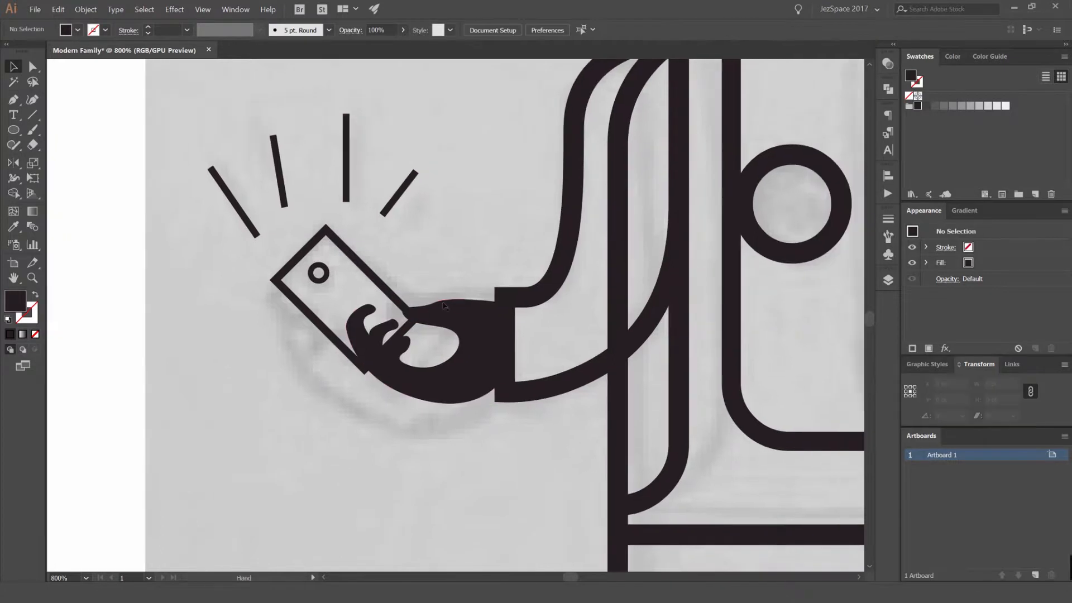
# Swap the hand to an unfilled outline and move the phone and its flash lines towards the arm so the fingers overlap the phone
pyautogui.click(448, 320)
pyautogui.hotkey('shift', 'x')
pyautogui.moveTo(378, 272); pyautogui.dragTo(437, 287)
pyautogui.click(408, 200)
pyautogui.moveTo(466, 162); pyautogui.dragTo(233, 213)
pyautogui.moveTo(390, 206); pyautogui.dragTo(453, 224)
pyautogui.click(491, 211)
pyautogui.scroll(-2, 481, 276)
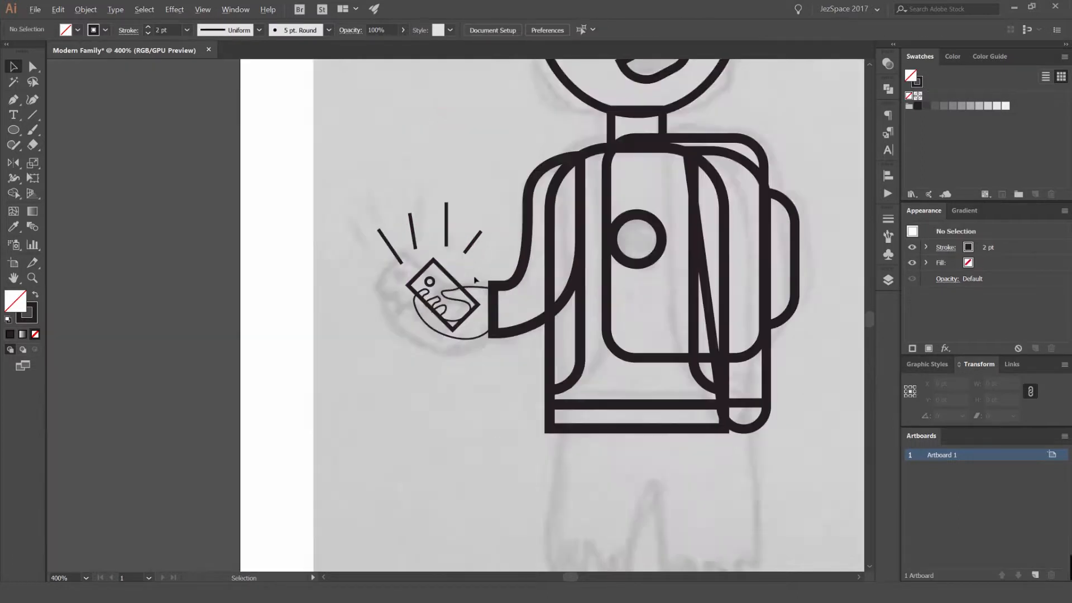
# Try the hand as a solid black shape by swapping its fill and stroke
pyautogui.click(474, 287)
pyautogui.hotkey('shift', 'x')
pyautogui.click(471, 255)
pyautogui.scroll(2, 472, 256)
# Try a mid-grey fill on the phone group behind the black hand, and undo the fill changes
pyautogui.click(446, 272)
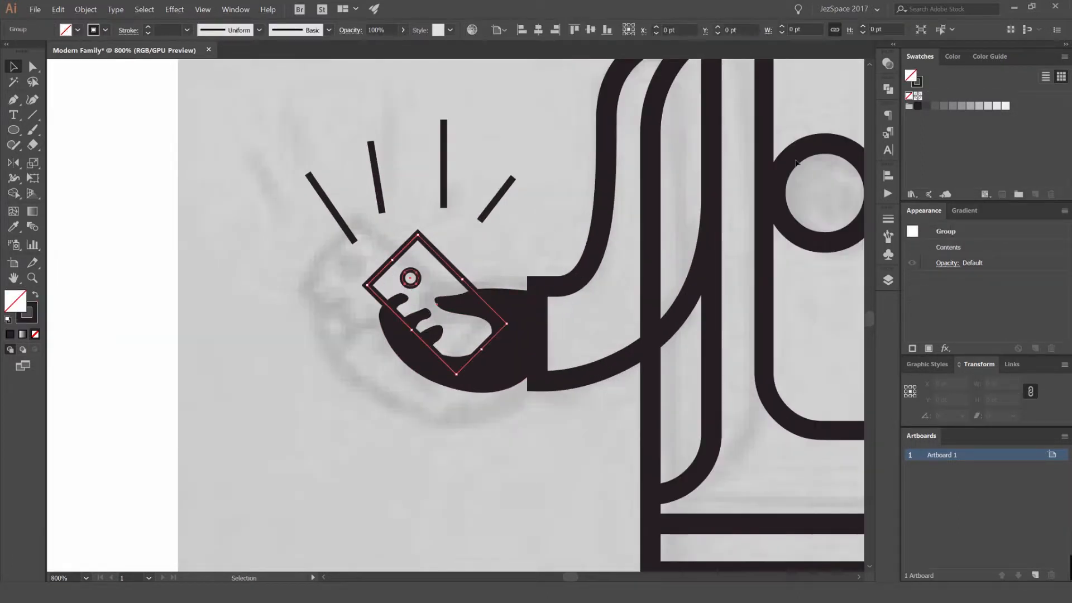
pyautogui.click(961, 106)
pyautogui.click(497, 181)
pyautogui.scroll(-5, 567, 191)
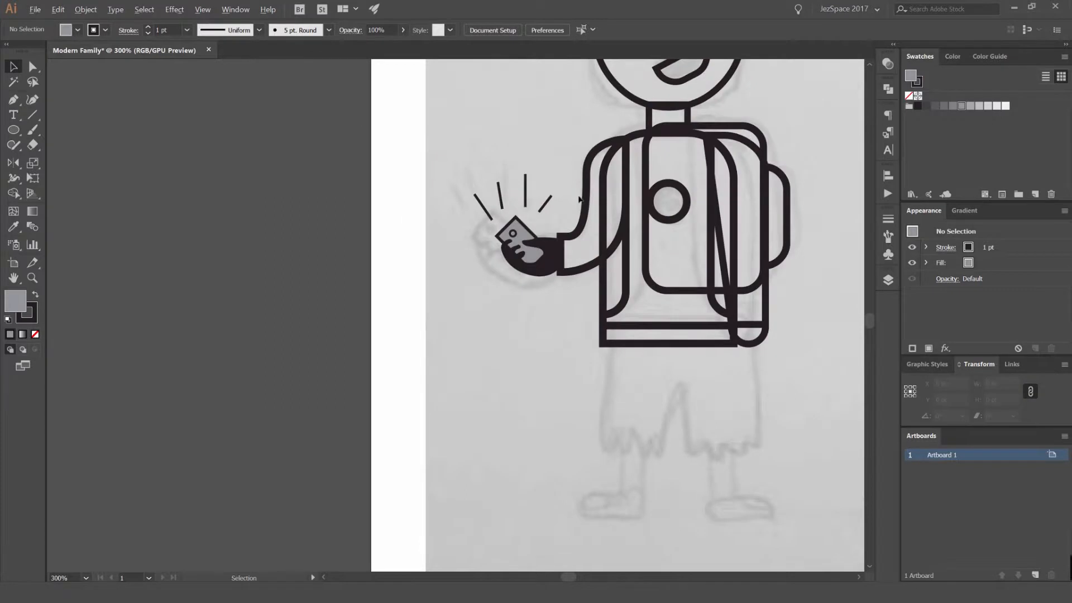
pyautogui.scroll(6, 557, 201)
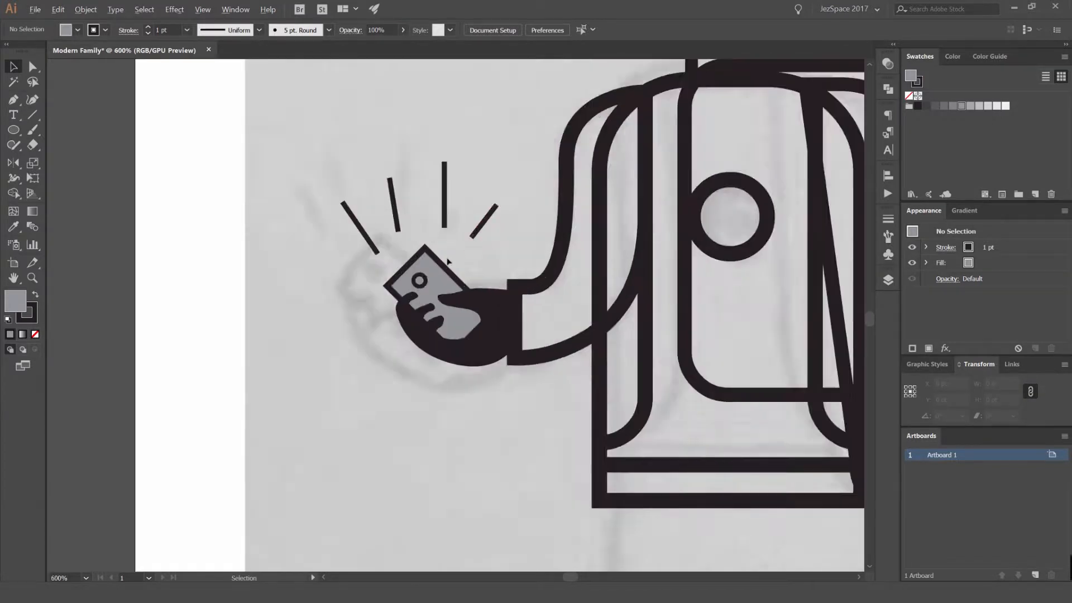
pyautogui.click(548, 210)
pyautogui.hotkey('ctrl', 'z')
# Shift the top finger's anchors and the anchor on the hand's outer curve slightly inwards across the phone
pyautogui.click(517, 283)
pyautogui.scroll(3, 405, 343)
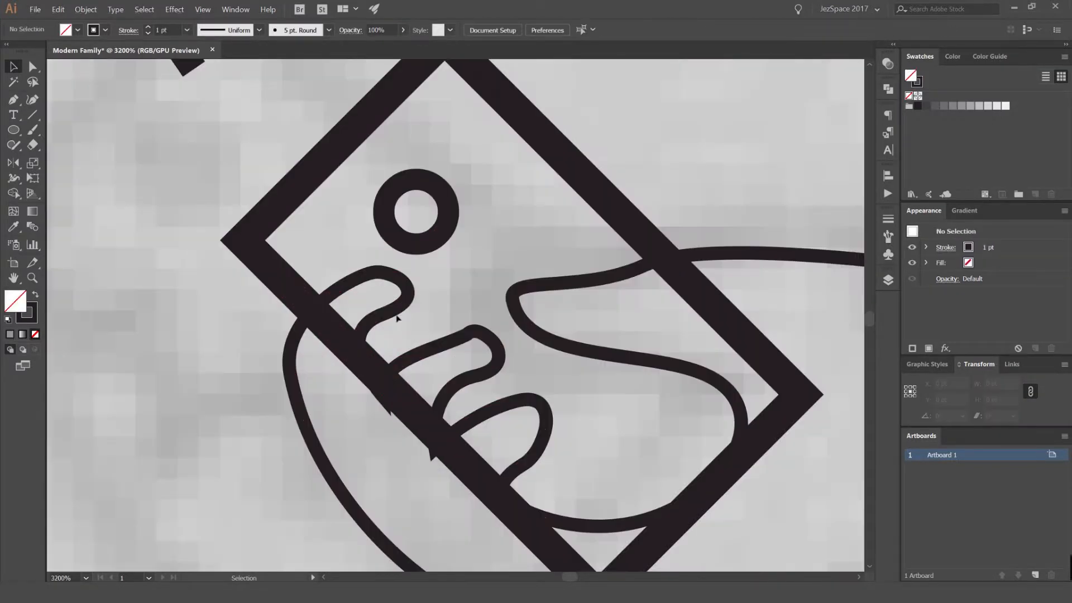
pyautogui.press('a')
pyautogui.click(396, 311)
pyautogui.click(382, 314)
pyautogui.keyDown('shift'); pyautogui.click(378, 271); pyautogui.keyUp('shift')
pyautogui.moveTo(378, 272); pyautogui.dragTo(394, 284)
pyautogui.click(291, 375)
pyautogui.moveTo(294, 379); pyautogui.dragTo(311, 391)
# Reshape the middle finger's tip into a smoother curve by adjusting its upper anchor
pyautogui.click(471, 337)
pyautogui.moveTo(481, 320); pyautogui.dragTo(485, 334)
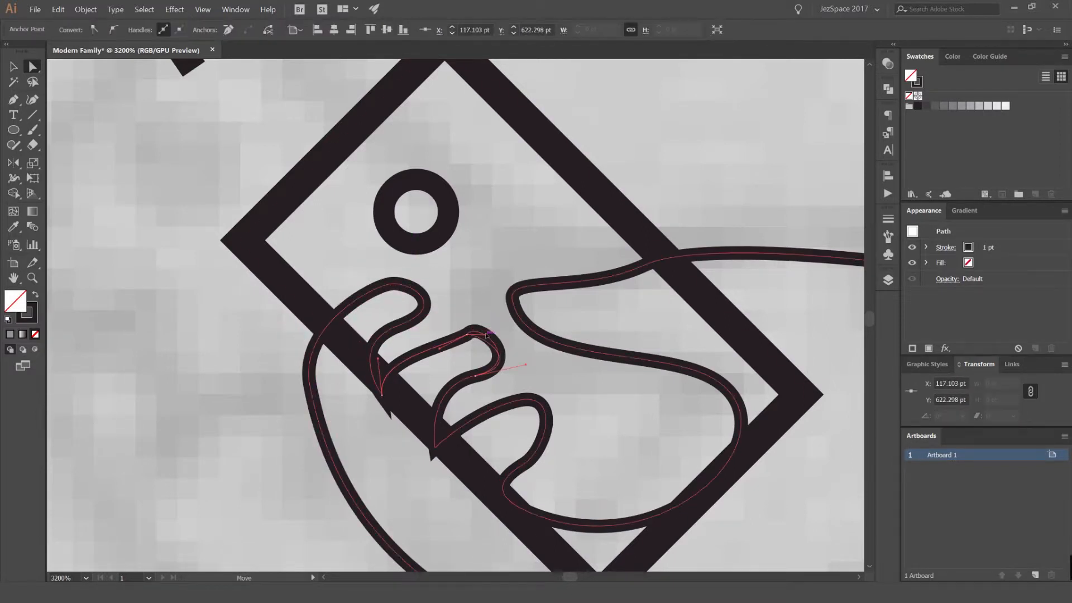
pyautogui.click(471, 360)
pyautogui.press('v')
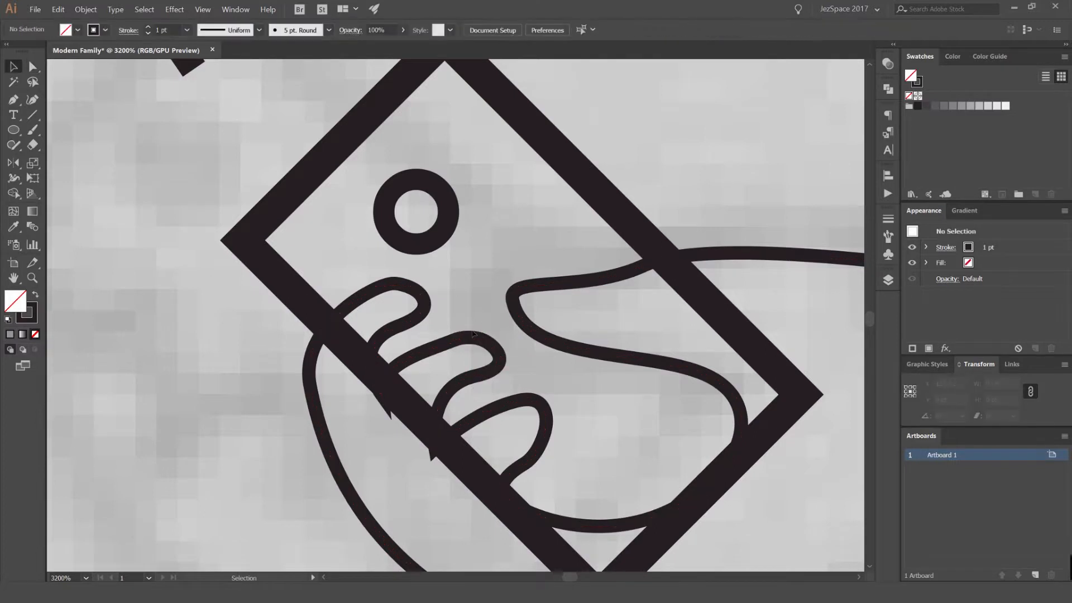
# Swap the hand's fill and stroke to preview the reshaped fingers in solid black
pyautogui.scroll(-4, 459, 335)
pyautogui.click(460, 335)
pyautogui.hotkey('shift', 'x')
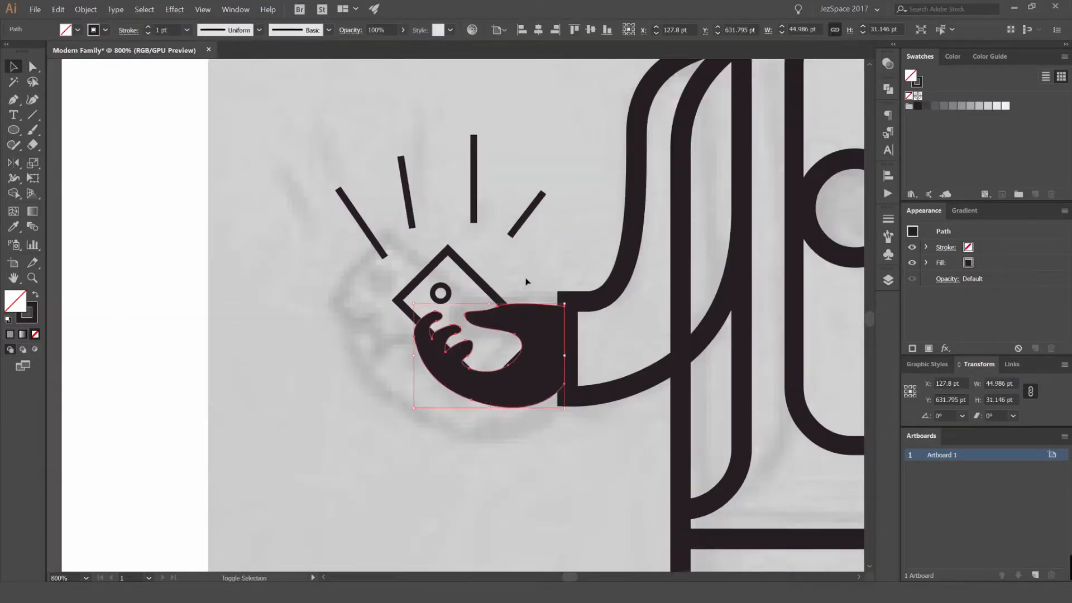
pyautogui.click(555, 262)
pyautogui.scroll(-2, 551, 262)
# Isolate the hand path, shorten the thumb by moving its tip anchor towards the palm, and leave isolation mode
pyautogui.scroll(5, 552, 263)
pyautogui.click(475, 322)
pyautogui.doubleClick(475, 322)
pyautogui.press('a')
pyautogui.click(485, 340)
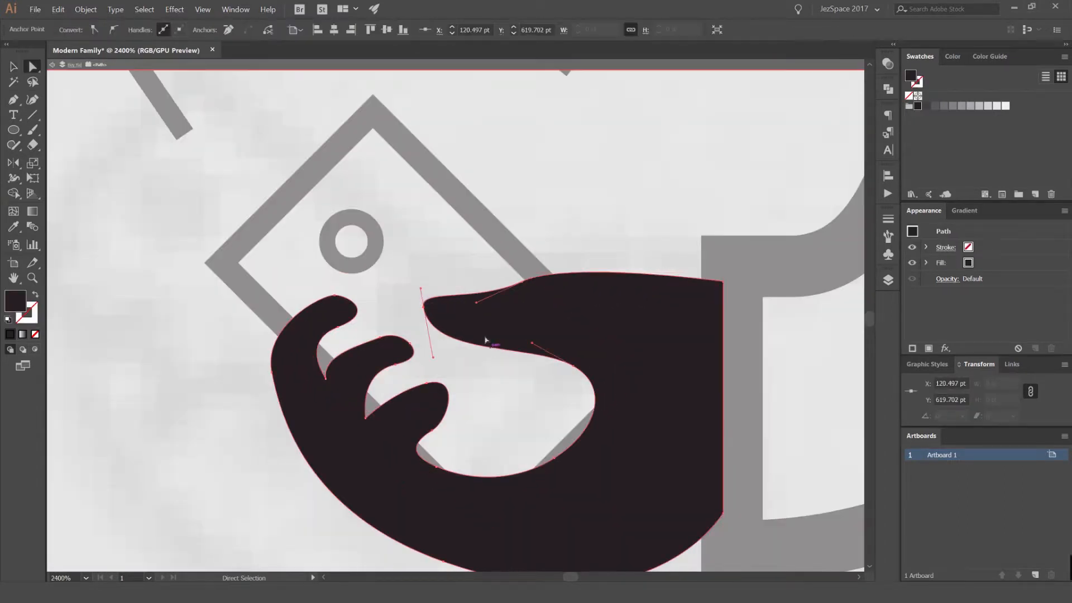
pyautogui.moveTo(425, 311); pyautogui.dragTo(454, 311)
pyautogui.click(592, 224)
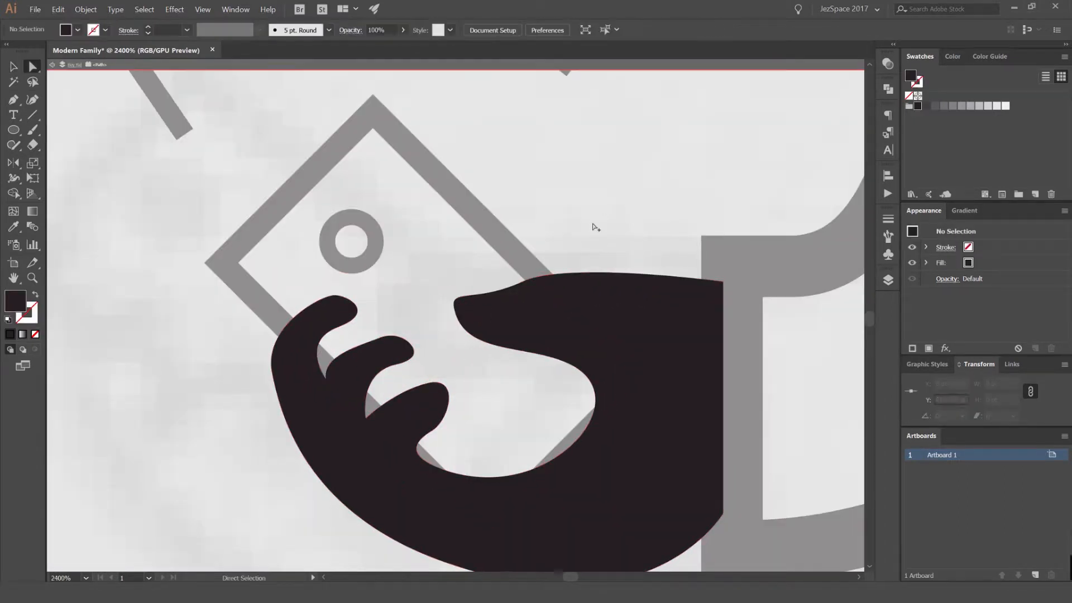
pyautogui.scroll(-4, 591, 227)
pyautogui.scroll(3, 583, 274)
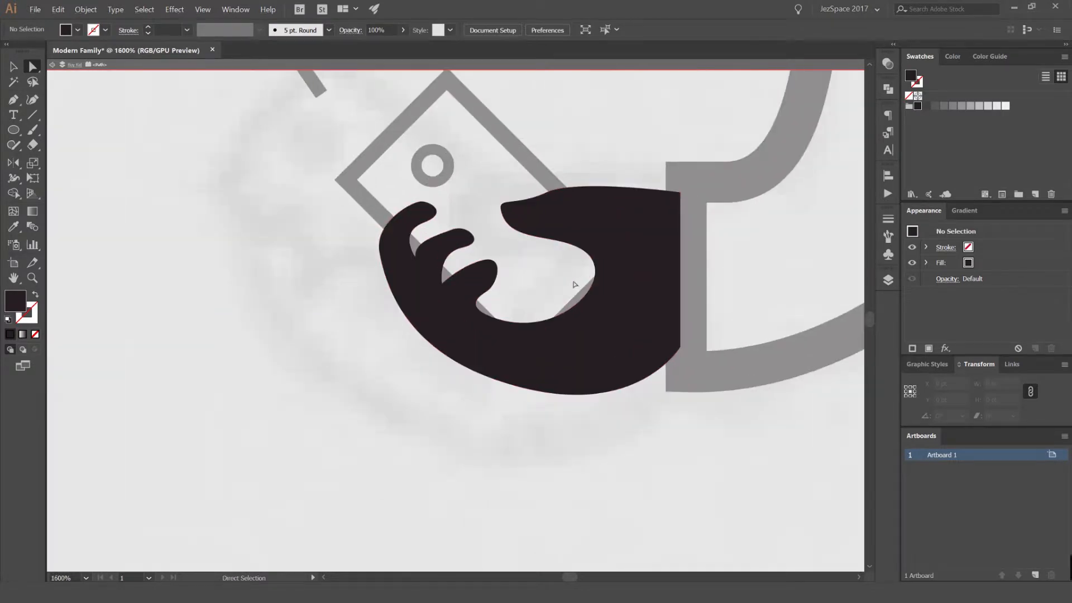
pyautogui.click(519, 321)
pyautogui.doubleClick(602, 148)
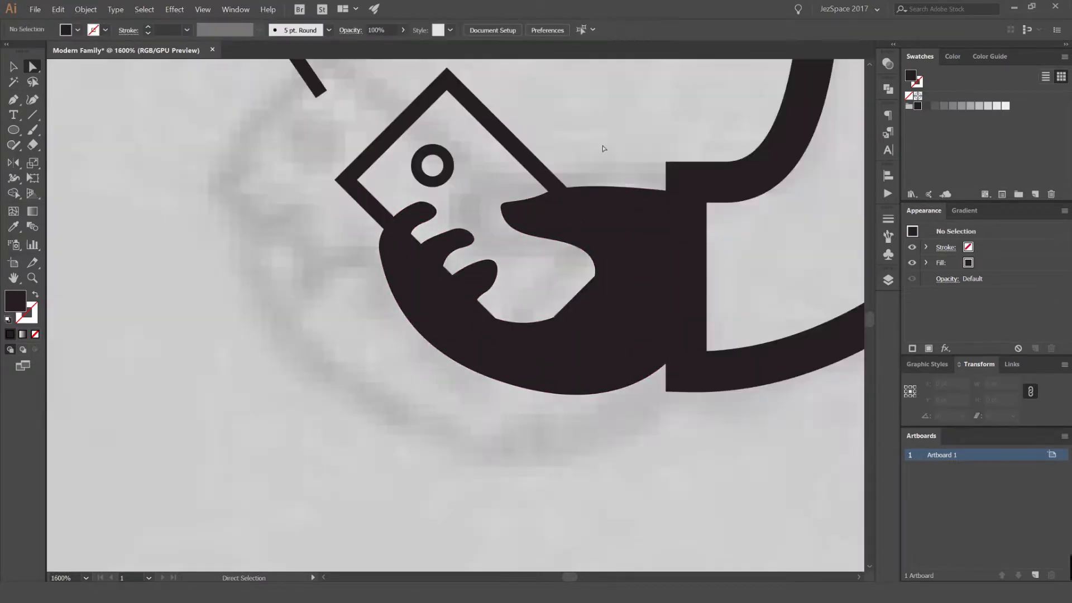
# Copy the phone outline's unfilled 2.382 pt stroke style onto the hand with the Eyedropper
pyautogui.scroll(-5, 591, 155)
pyautogui.moveTo(584, 153); pyautogui.dragTo(459, 253)
pyautogui.click(464, 272)
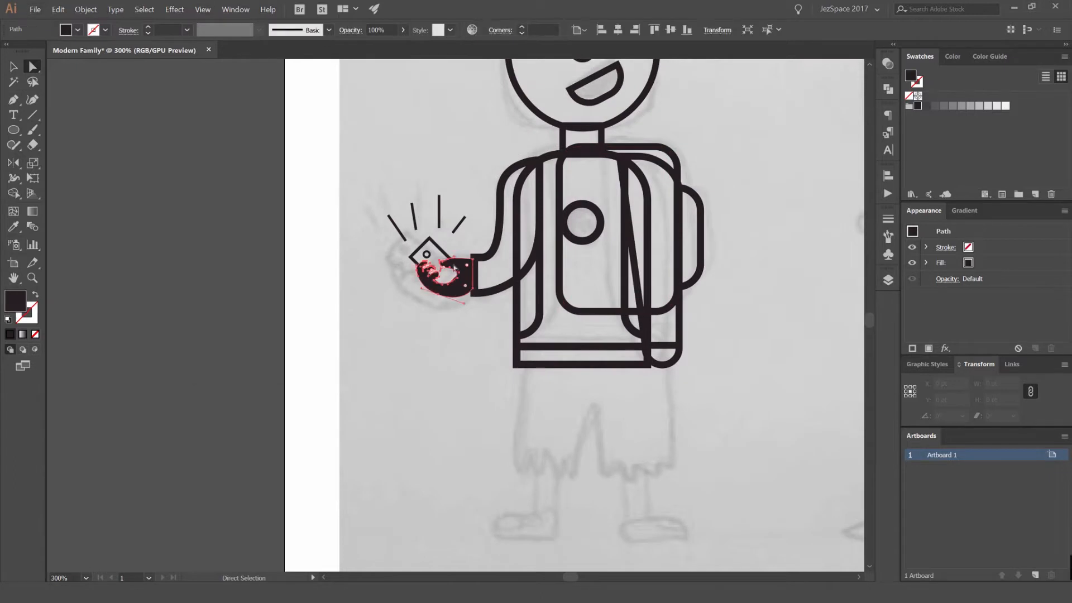
pyautogui.press('i')
pyautogui.click(446, 253)
pyautogui.press('v')
pyautogui.click(462, 249)
pyautogui.scroll(3, 453, 265)
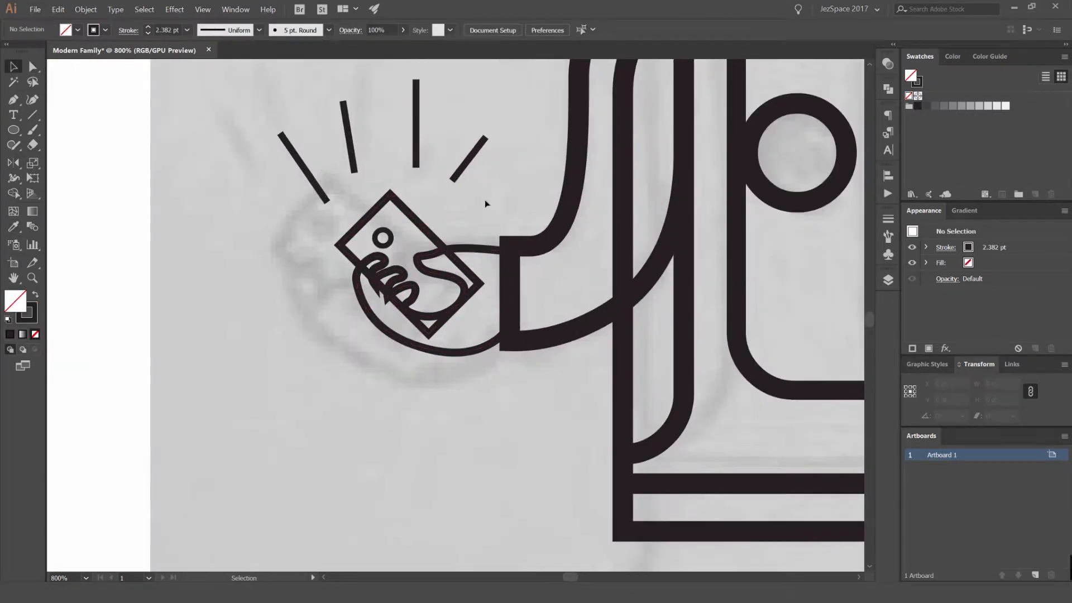
# Try to block in the first trouser leg with a rectangle below the jumper's hem, and undo it
pyautogui.scroll(-5, 484, 203)
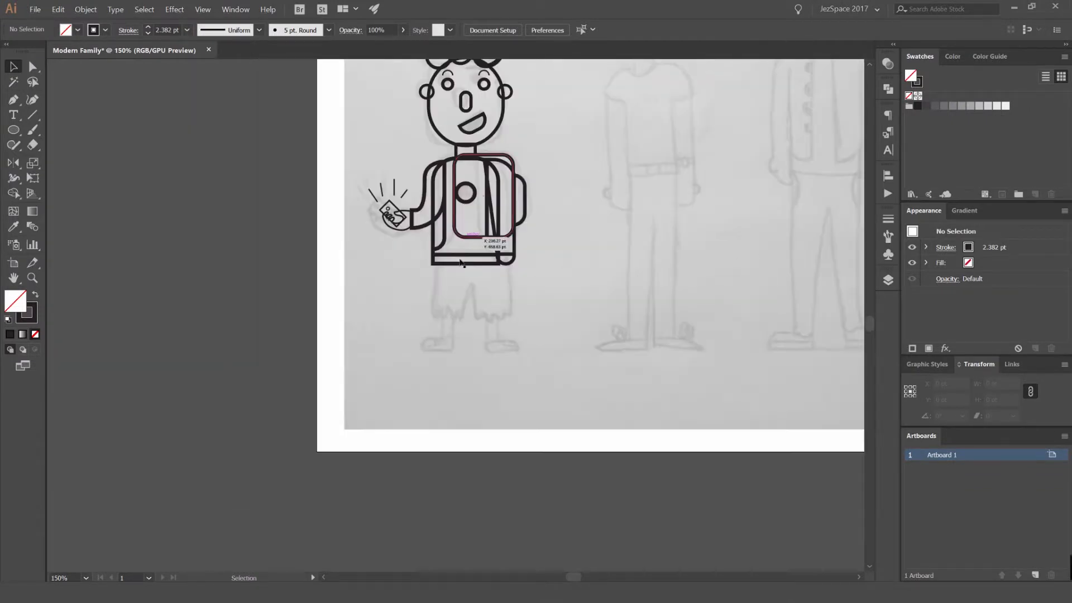
pyautogui.scroll(2, 460, 262)
pyautogui.moveTo(464, 380); pyautogui.dragTo(465, 377)
pyautogui.press('v')
pyautogui.click(490, 342)
pyautogui.scroll(1, 490, 341)
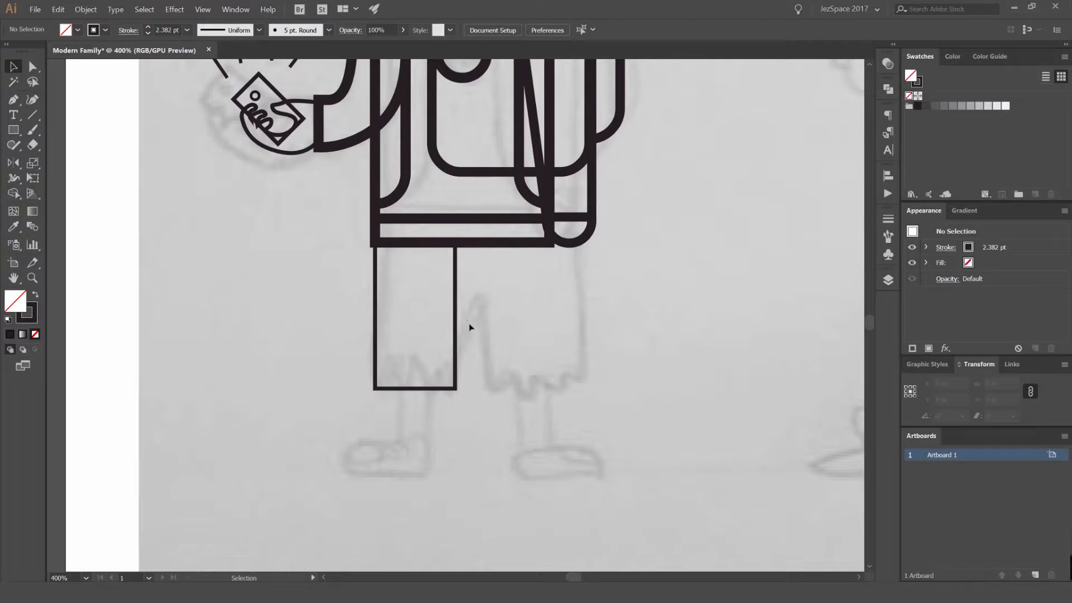
pyautogui.hotkey('ctrl', 'z')
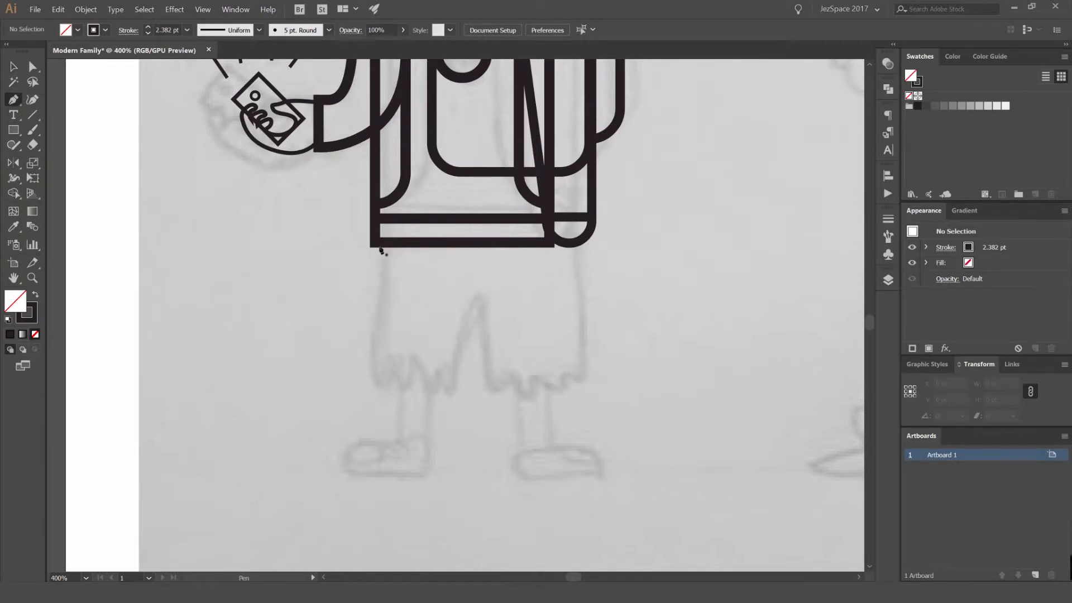
# Draw a Pen path from the jumper's lower corner straight down the outer trouser edge and zigzag along the leg's ragged hem
pyautogui.moveTo(375, 242); pyautogui.dragTo(398, 244)
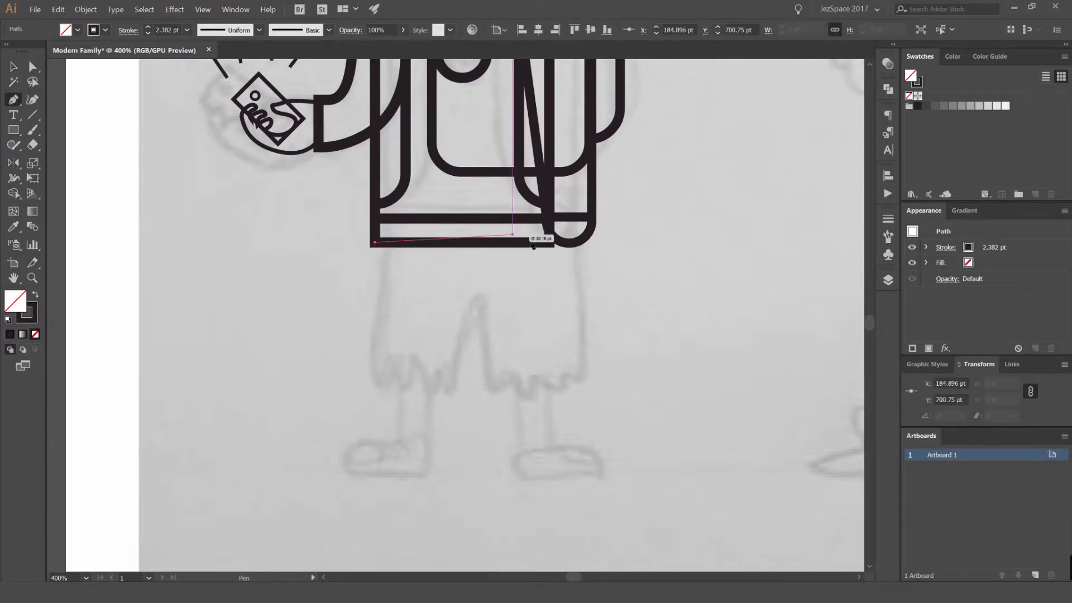
pyautogui.scroll(1, 385, 305)
pyautogui.click(369, 430)
pyautogui.click(393, 381)
pyautogui.click(416, 430)
pyautogui.click(455, 446)
pyautogui.click(470, 397)
# Run the inner leg edge up to the middle of the jumper's hem and close the path at its starting corner
pyautogui.click(525, 288)
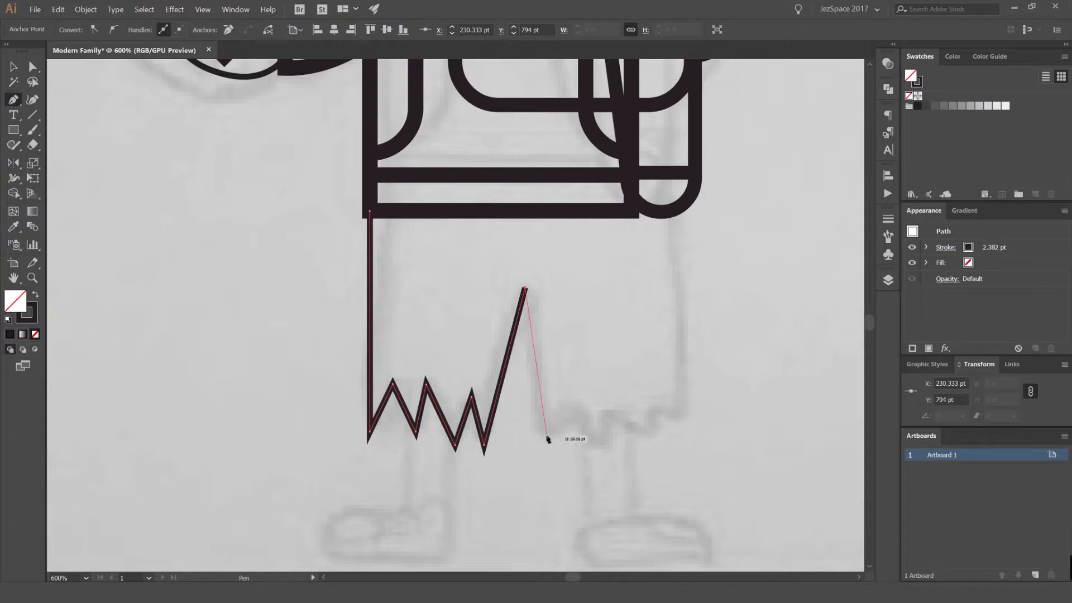
pyautogui.hotkey('ctrl', 'z')
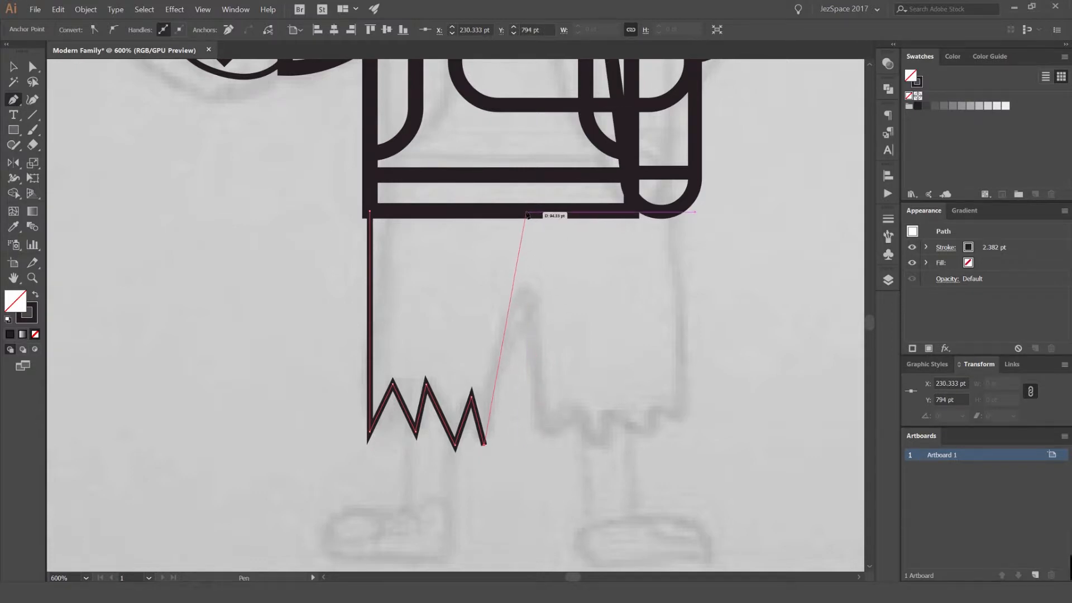
pyautogui.click(525, 212)
pyautogui.click(369, 211)
pyautogui.press('v')
# Reflect a copy of the trouser leg across a vertical axis through its upper inner corner
pyautogui.click(502, 270)
pyautogui.click(515, 269)
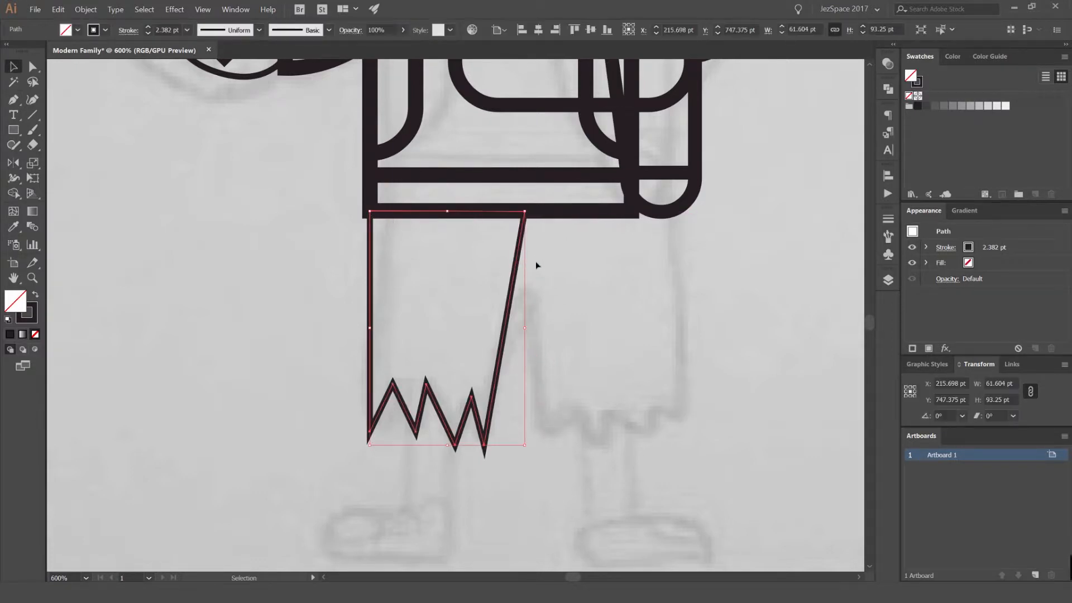
pyautogui.press('o')
pyautogui.keyDown('alt'); pyautogui.click(525, 212); pyautogui.keyUp('alt')
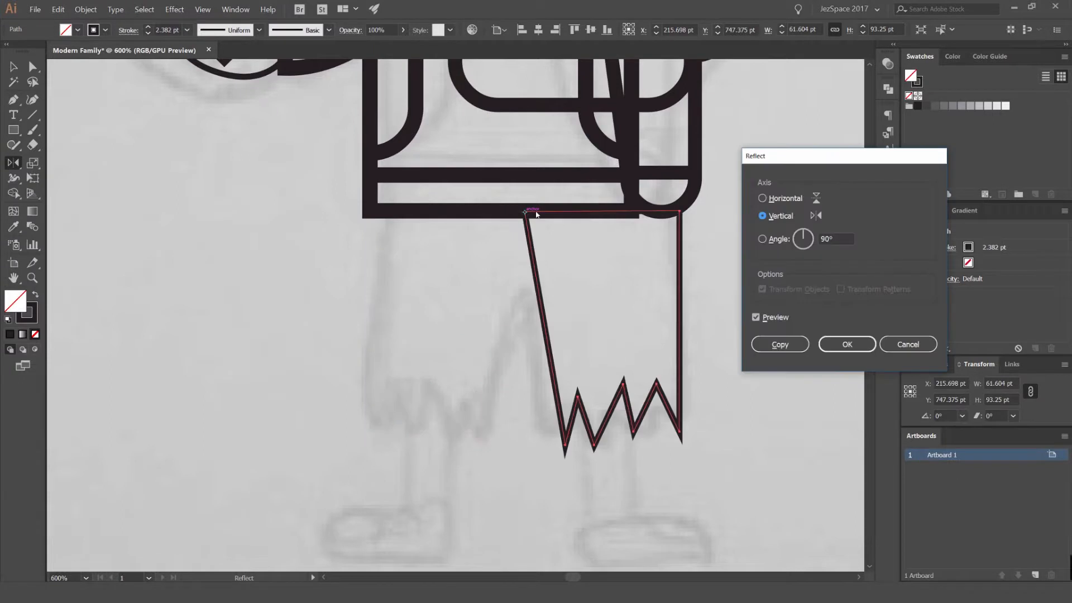
pyautogui.click(777, 347)
pyautogui.press('v')
pyautogui.click(611, 290)
# Try to merge the two legs at their shared top corner and delete the inner leg edges, and undo the deletion
pyautogui.press('a')
pyautogui.moveTo(512, 197); pyautogui.dragTo(477, 281)
pyautogui.click(525, 212)
pyautogui.hotkey('ctrl', 'z')
pyautogui.press('Delete')
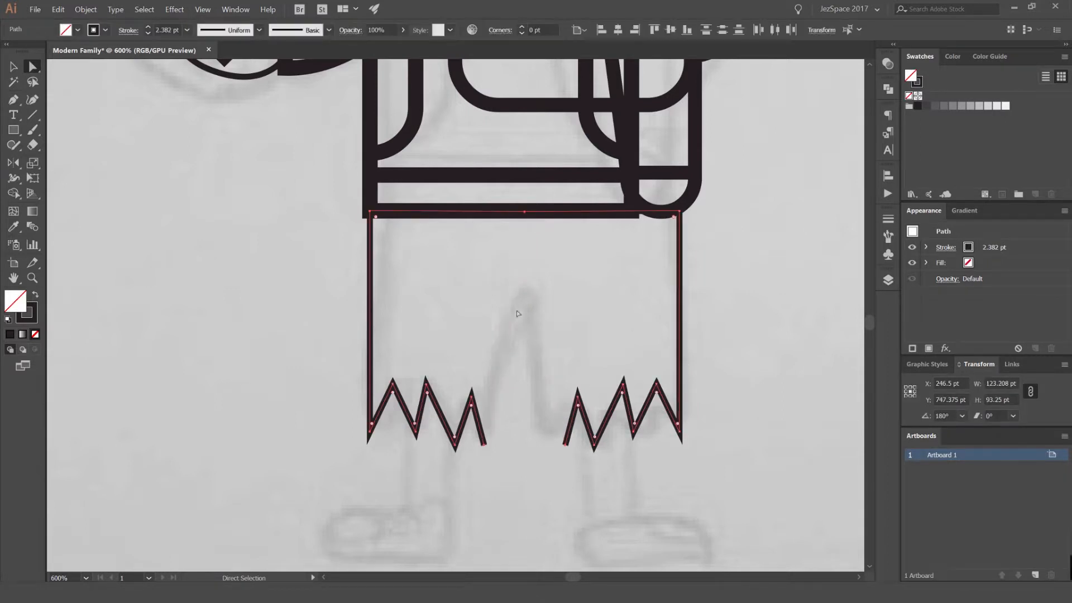
pyautogui.hotkey('ctrl', 'z')
# Examine how the two trouser legs' paths meet at the shared corner under the jumper's hem
pyautogui.click(557, 268)
pyautogui.scroll(2, 523, 228)
pyautogui.moveTo(549, 178); pyautogui.dragTo(495, 239)
pyautogui.moveTo(526, 193)
pyautogui.mouseDown()
pyautogui.moveTo(520, 299)
pyautogui.moveTo(525, 196)
pyautogui.mouseUp()
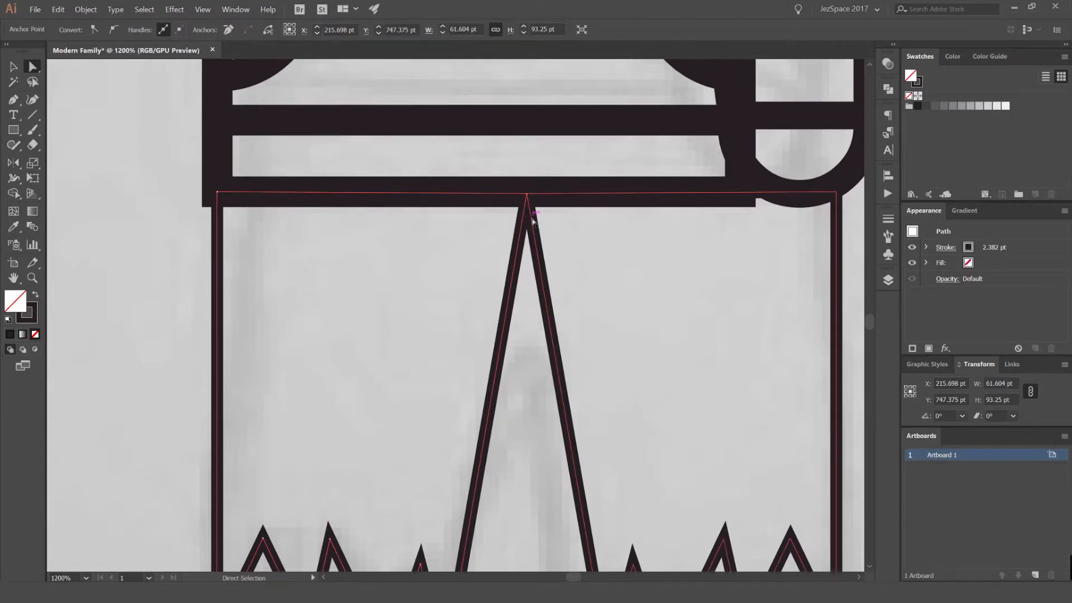
pyautogui.click(533, 209)
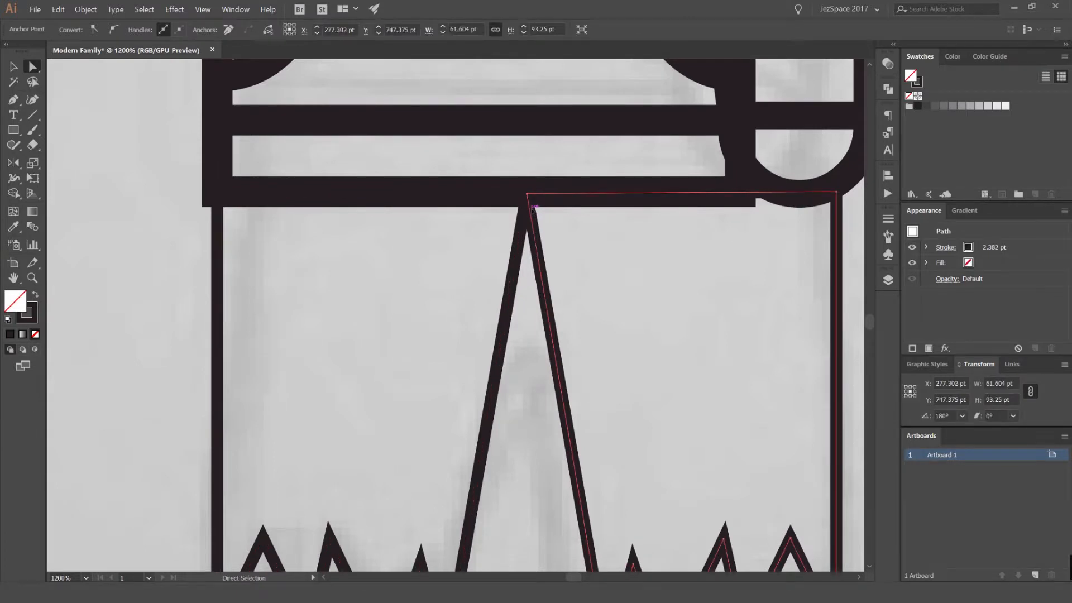
pyautogui.click(581, 281)
pyautogui.scroll(-5, 586, 282)
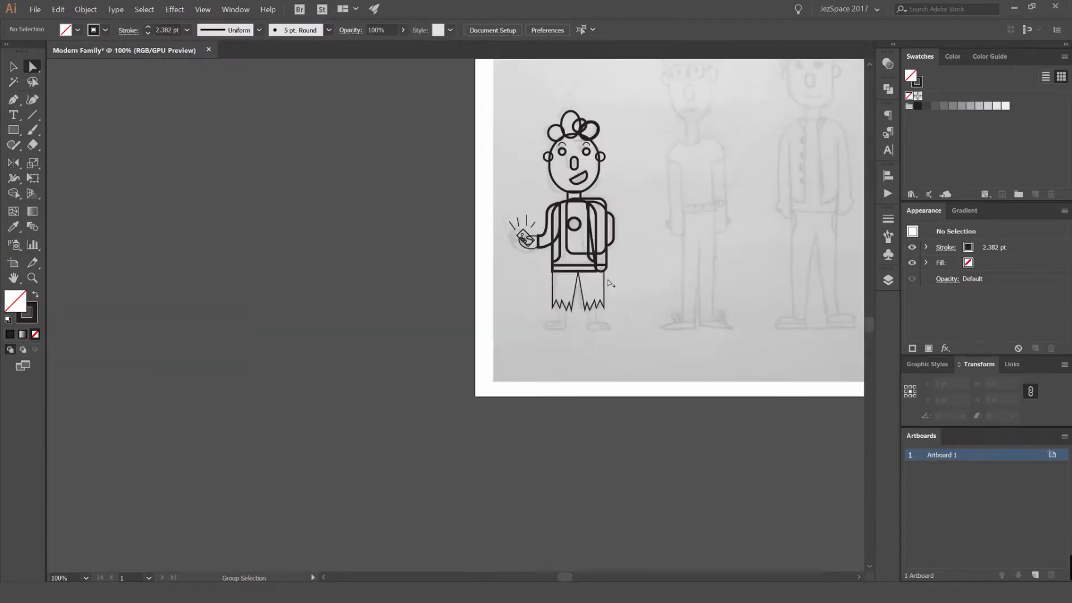
pyautogui.scroll(4, 609, 283)
pyautogui.scroll(2, 570, 246)
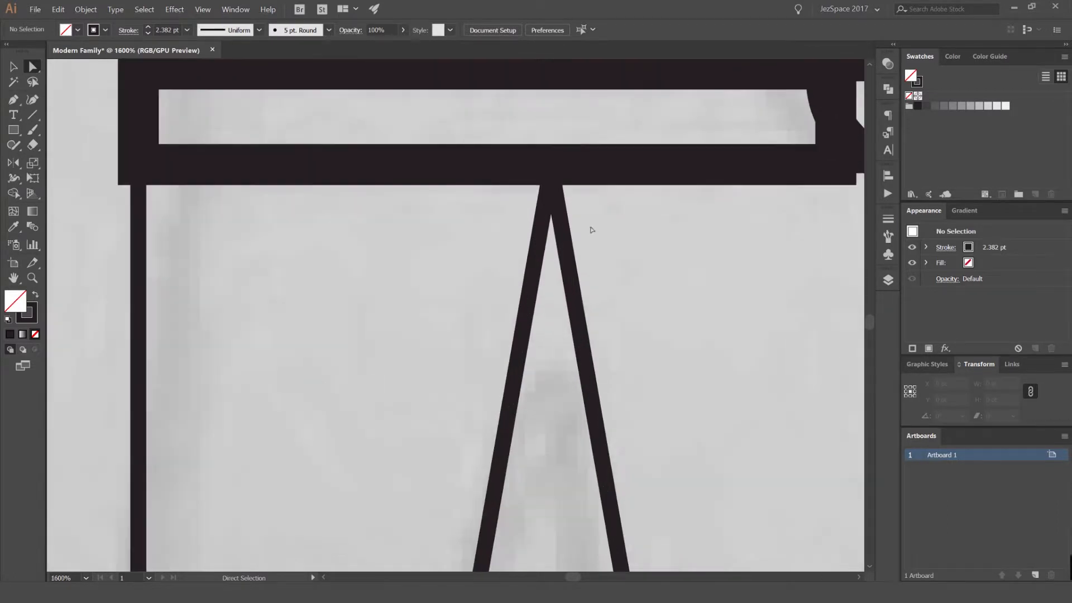
# Cut the mirrored leg's inner edge at the shared corner and remove its top piece, about 13 pt tall
pyautogui.click(570, 249)
pyautogui.press('c')
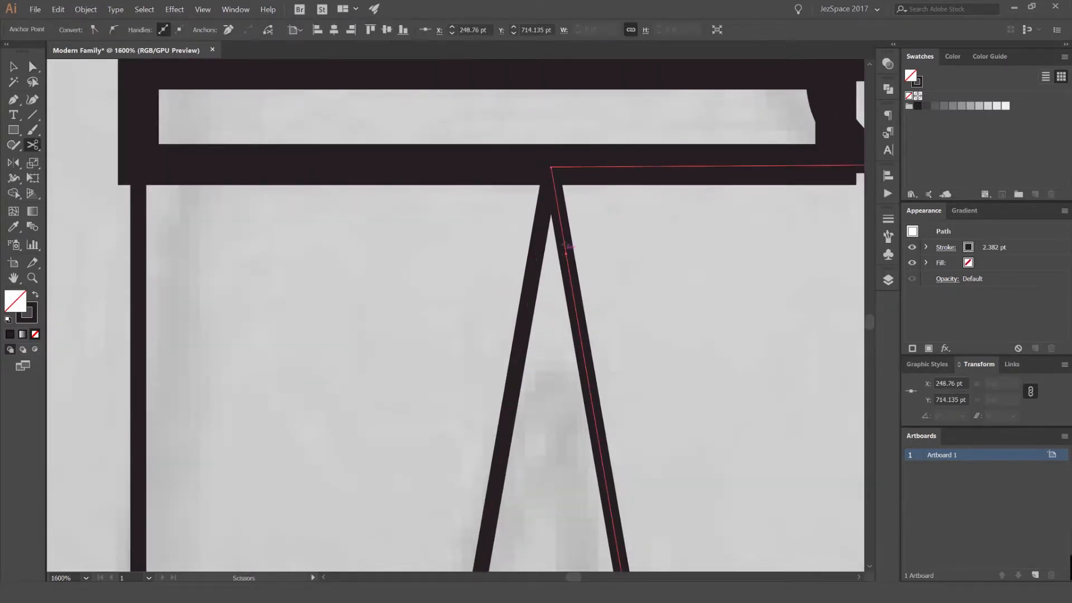
pyautogui.click(551, 167)
pyautogui.press('a')
pyautogui.click(560, 226)
pyautogui.click(567, 218)
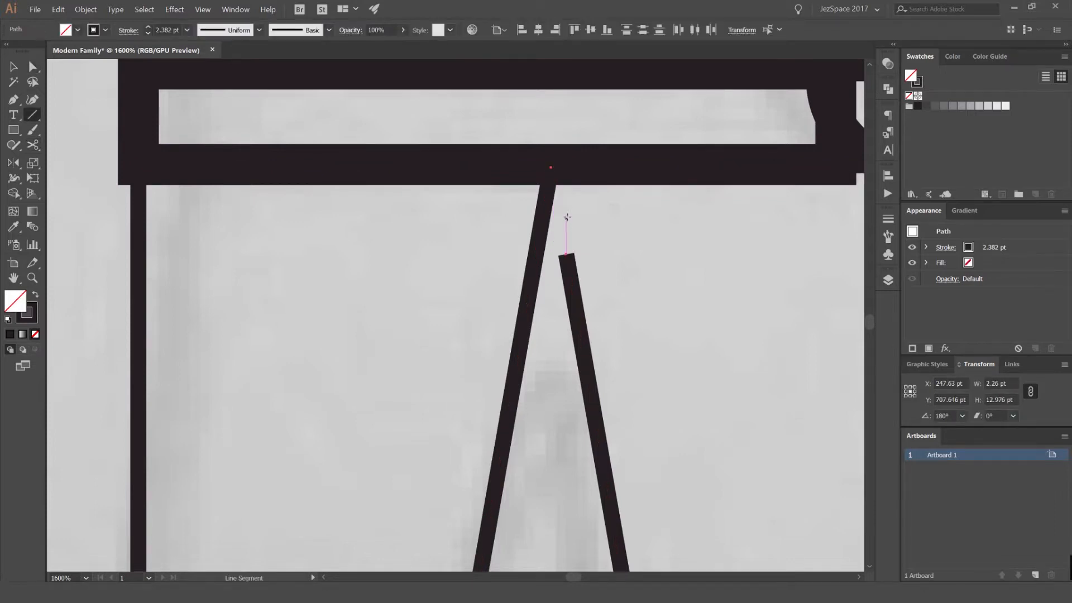
# Cut the original leg's inner edge at the shared corner and delete its top piece, about 13 pt tall
pyautogui.press('a')
pyautogui.click(544, 217)
pyautogui.scroll(2, 544, 217)
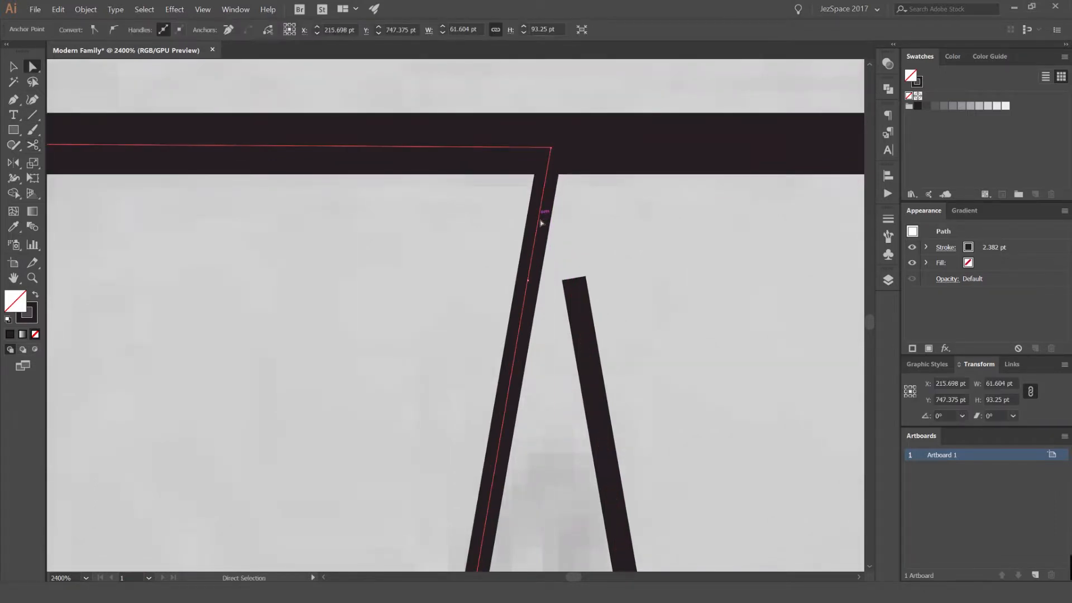
pyautogui.click(552, 148)
pyautogui.click(639, 311)
pyautogui.press('a')
pyautogui.click(545, 211)
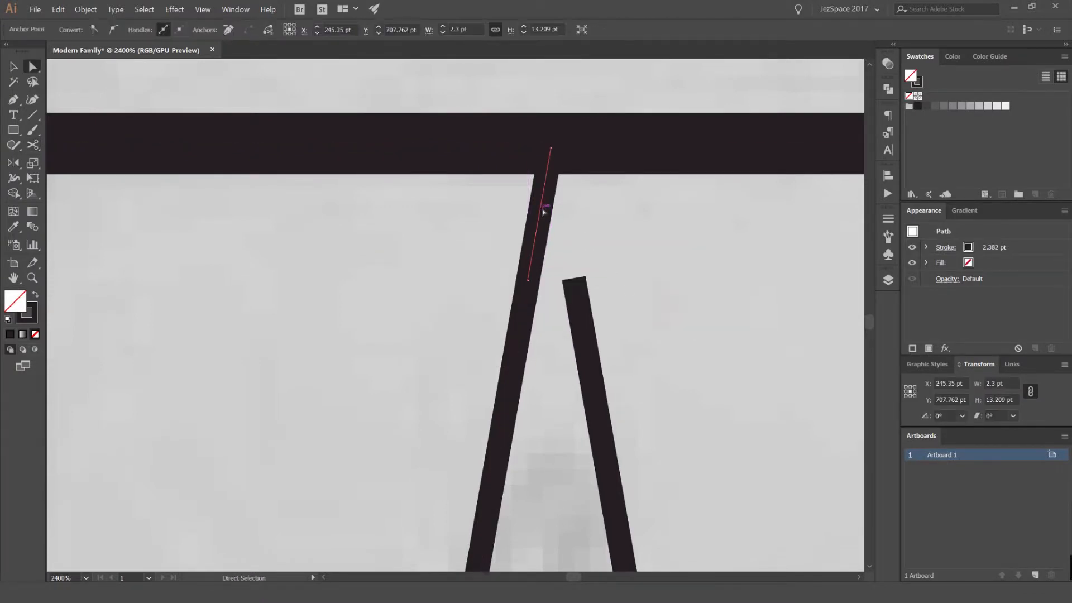
pyautogui.press('Delete')
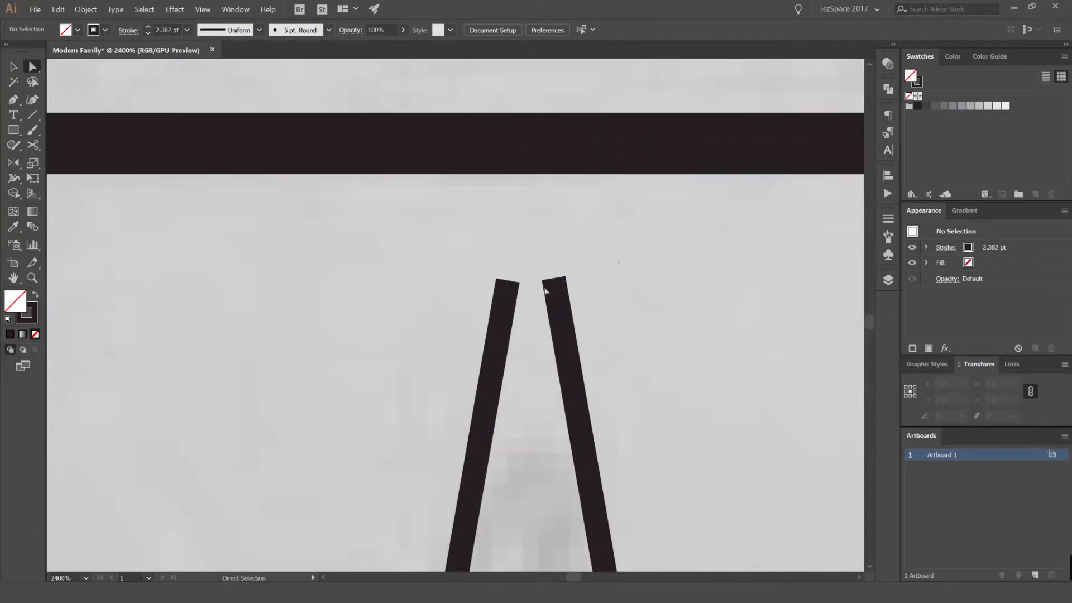
# Join the two legs at the middle of the waistline and lower both open inner ends to the crotch of the sketch
pyautogui.hotkey('ctrl', 'a')
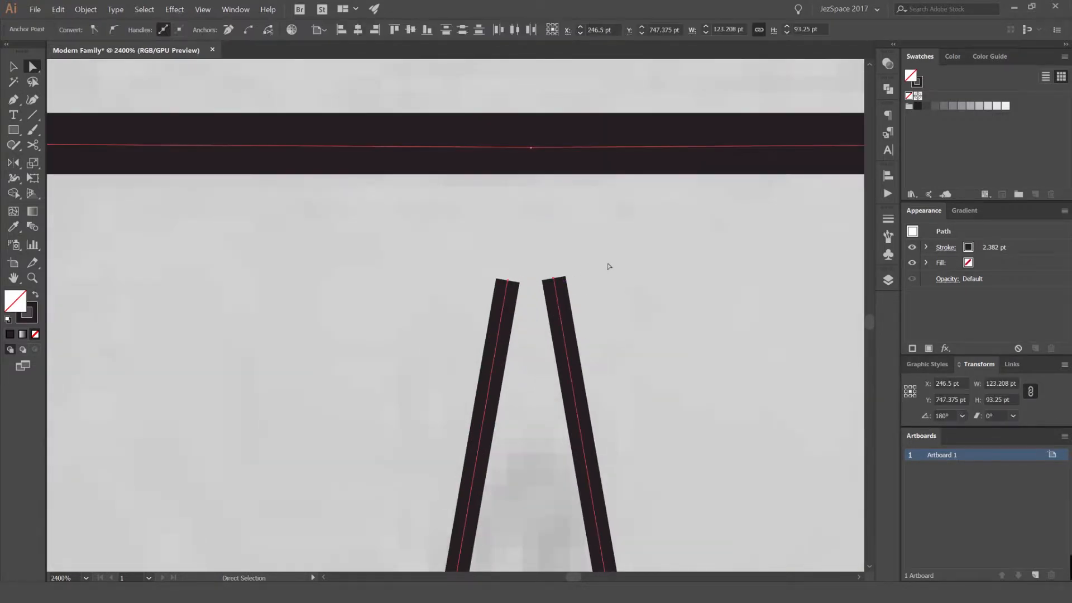
pyautogui.moveTo(554, 278); pyautogui.dragTo(522, 266)
pyautogui.scroll(-4, 522, 267)
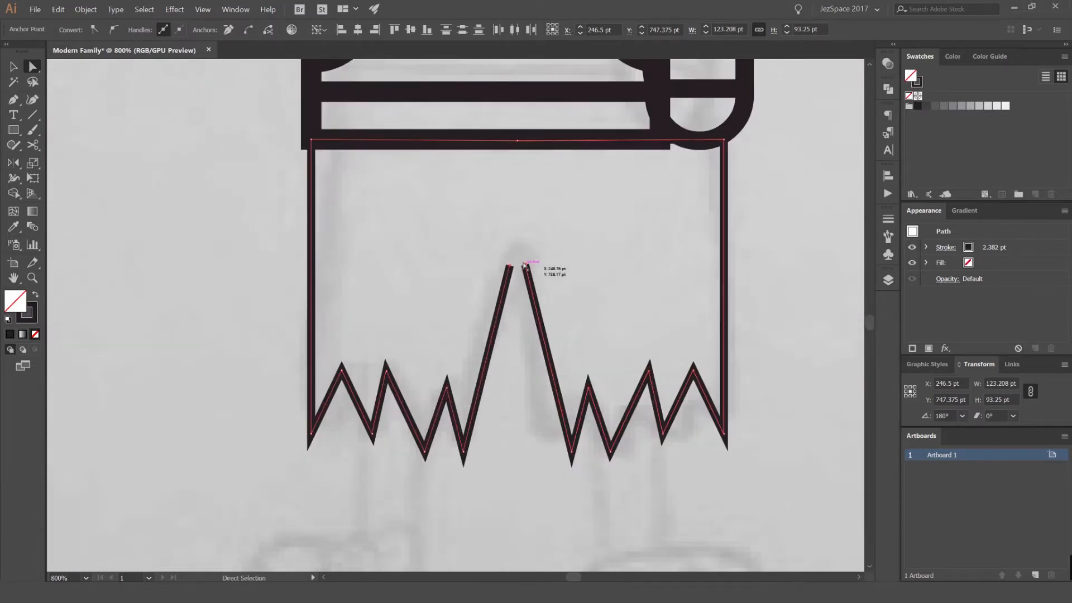
# Bring the two open inner leg ends together at the crotch and join them into a single pointed corner
pyautogui.scroll(3, 523, 266)
pyautogui.hotkey('ctrl', 'shift', 'a')
pyautogui.scroll(2, 480, 290)
pyautogui.click(480, 288)
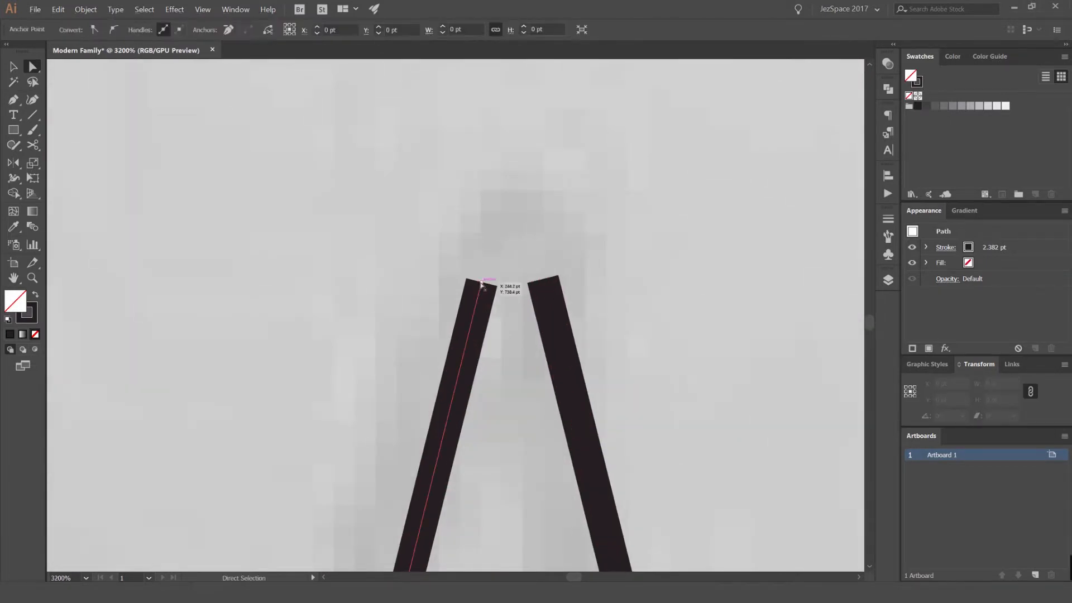
pyautogui.press('Right')
pyautogui.press('Right')
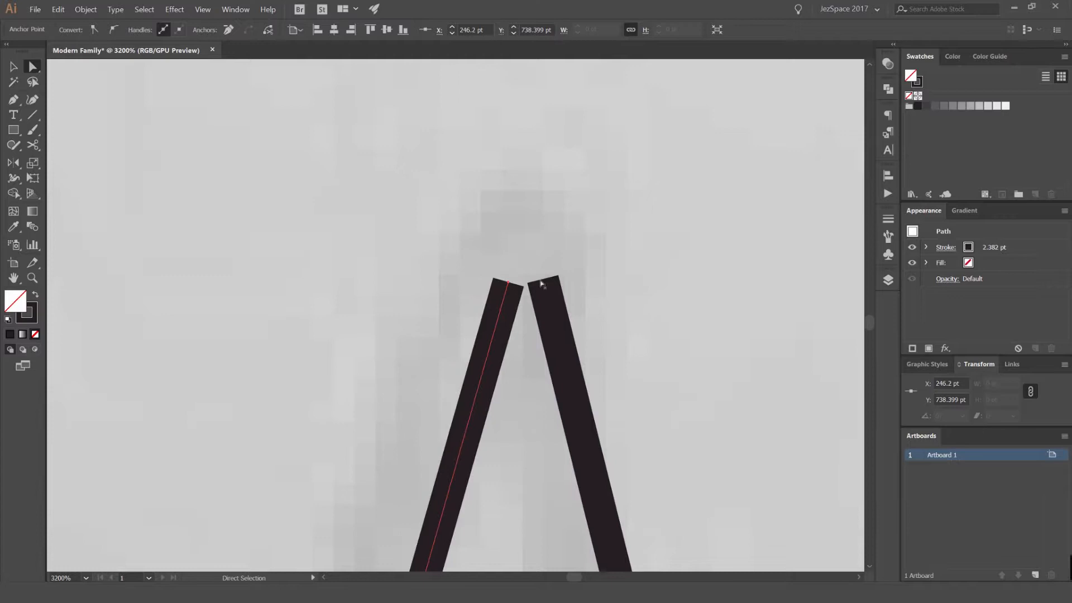
pyautogui.moveTo(544, 283); pyautogui.dragTo(515, 279)
pyautogui.keyDown('shift'); pyautogui.click(489, 298); pyautogui.keyUp('shift')
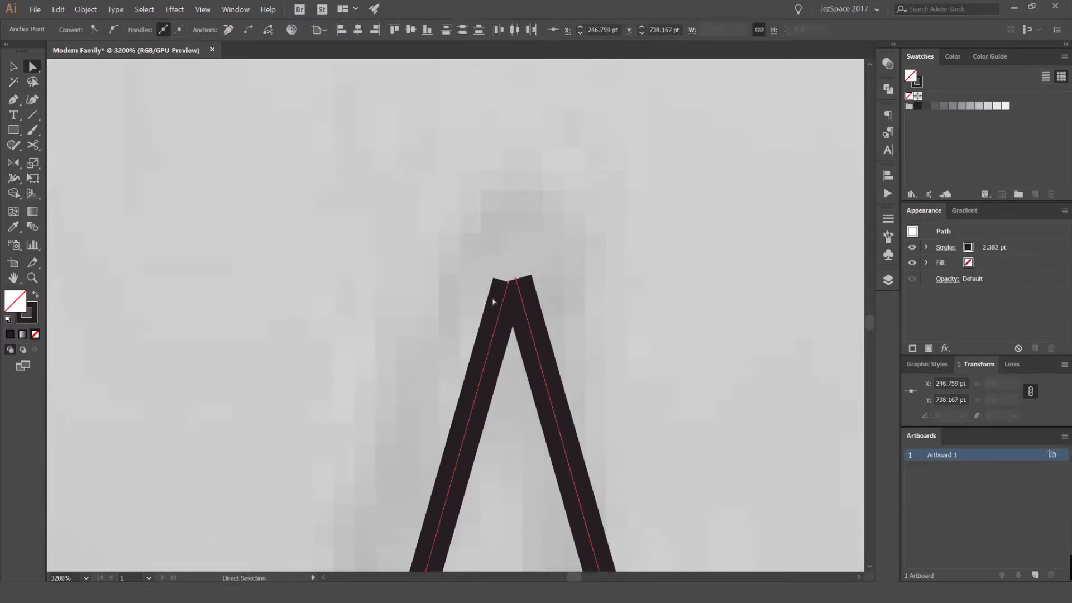
pyautogui.hotkey('ctrl', 'j')
pyautogui.keyDown('alt'); pyautogui.scroll(5, 515, 290); pyautogui.keyUp('alt')
pyautogui.moveTo(458, 321); pyautogui.dragTo(417, 337)
pyautogui.click(594, 269)
# Undo the accidental shift of the crotch point and nudge it vertically to align the trousers' split with the sketched crotch
pyautogui.keyDown('alt'); pyautogui.scroll(-5, 594, 283); pyautogui.keyUp('alt')
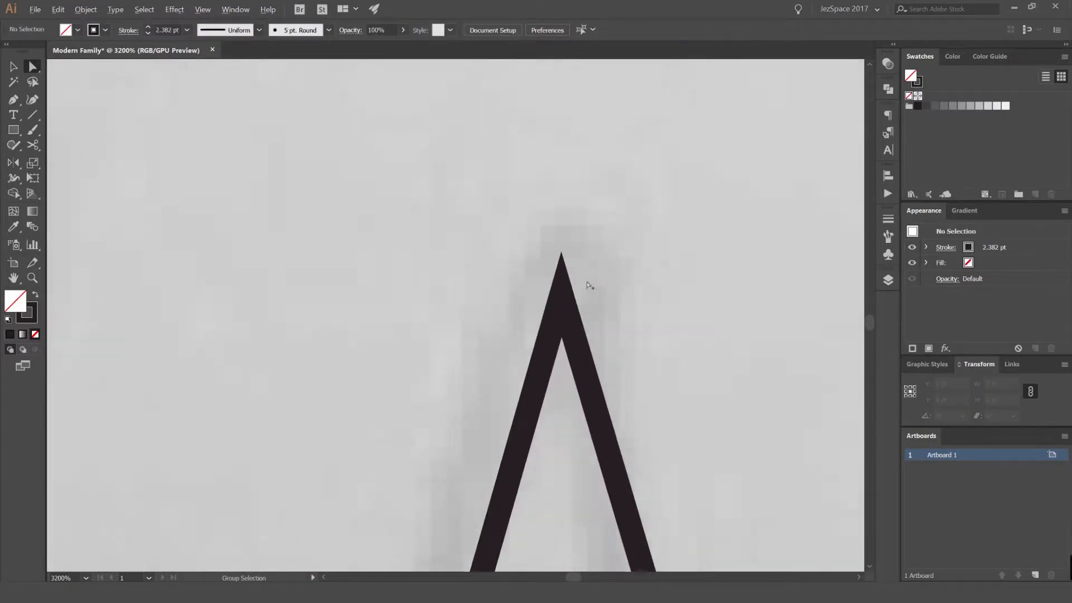
pyautogui.keyDown('alt'); pyautogui.scroll(-5, 586, 285); pyautogui.keyUp('alt')
pyautogui.click(590, 289)
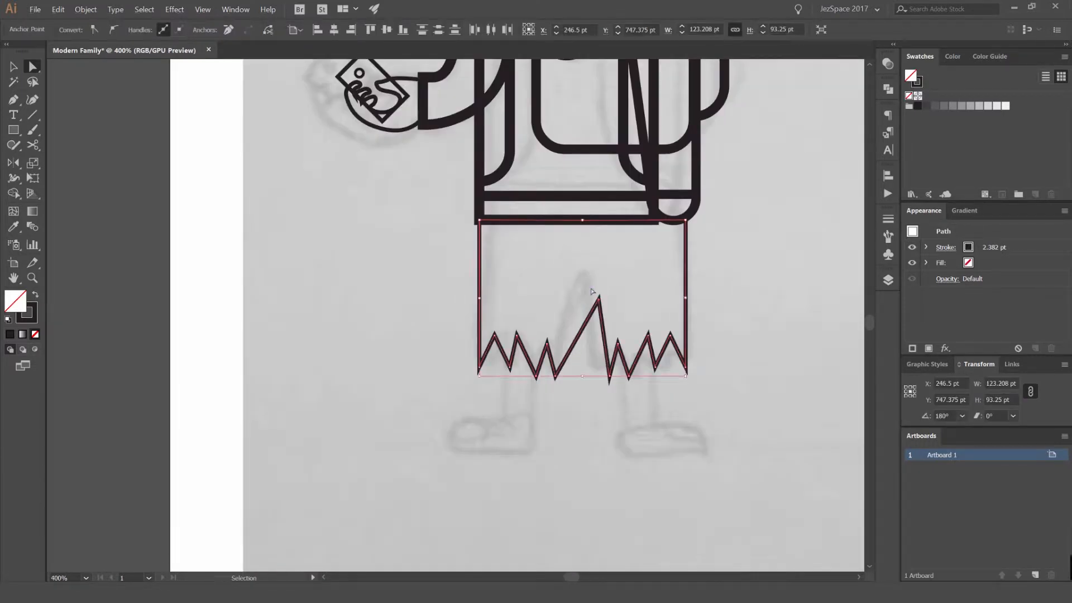
pyautogui.hotkey('ctrl', 'z')
pyautogui.hotkey('shift', 'Up')
pyautogui.hotkey('shift', 'Up')
pyautogui.hotkey('shift', 'Up')
pyautogui.hotkey('shift', 'Up')
pyautogui.hotkey('shift', 'Down')
pyautogui.hotkey('shift', 'Down')
pyautogui.hotkey('shift', 'Down')
pyautogui.hotkey('shift', 'Down')
pyautogui.hotkey('shift', 'Up')
pyautogui.hotkey('shift', 'Up')
pyautogui.hotkey('shift', 'Up')
pyautogui.hotkey('shift', 'Up')
pyautogui.hotkey('shift', 'Up')
pyautogui.hotkey('shift', 'Down')
pyautogui.hotkey('shift', 'Down')
pyautogui.hotkey('shift', 'Down')
pyautogui.hotkey('shift', 'Down')
pyautogui.hotkey('shift', 'Down')
pyautogui.hotkey('shift', 'Down')
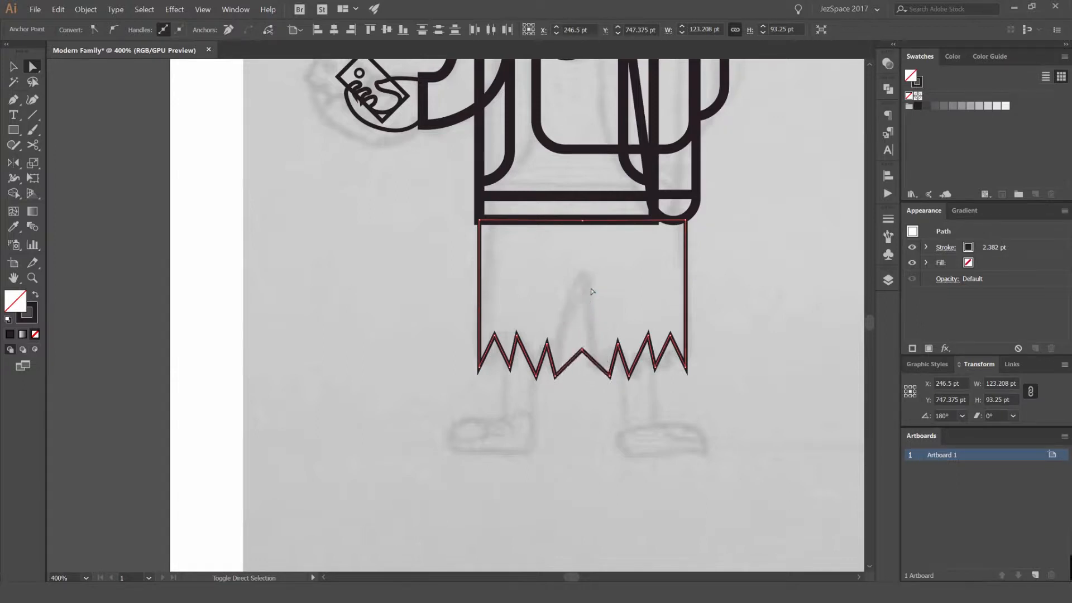
pyautogui.hotkey('shift', 'Up')
pyautogui.hotkey('shift', 'Up')
pyautogui.hotkey('shift', 'Up')
pyautogui.hotkey('shift', 'Up')
pyautogui.hotkey('shift', 'Up')
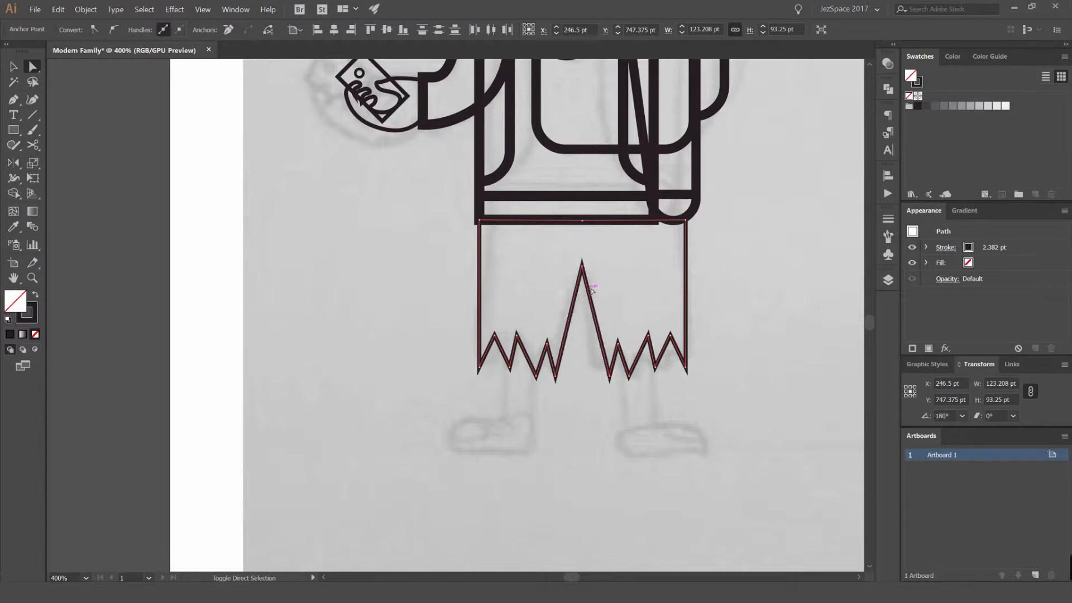
pyautogui.press('Down')
pyautogui.press('Down')
pyautogui.press('Down')
pyautogui.press('Down')
pyautogui.press('Down')
pyautogui.press('Down')
pyautogui.press('Down')
pyautogui.press('v')
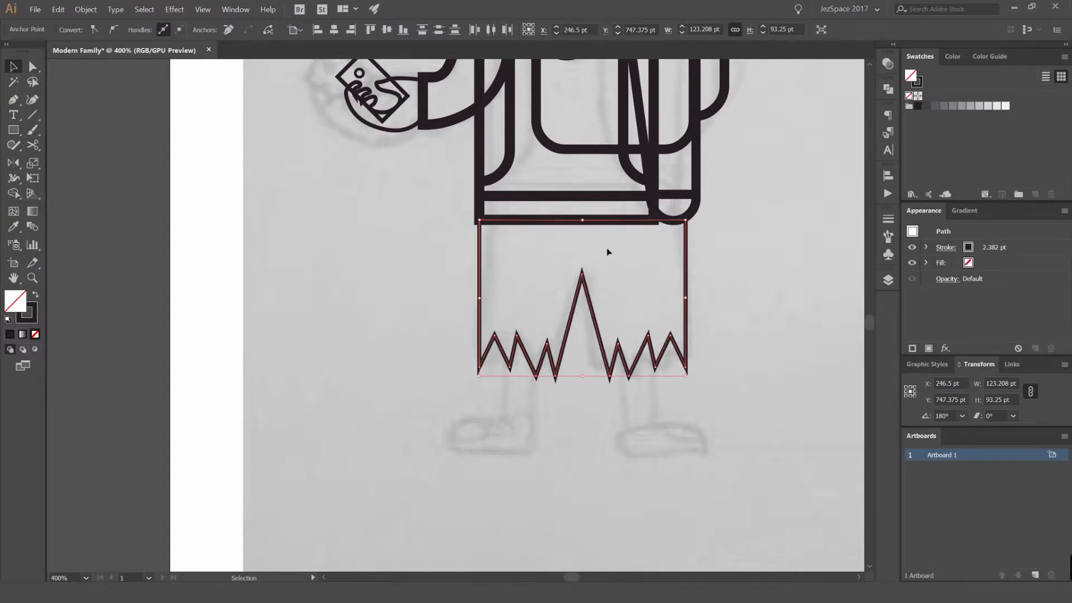
# Match the trousers' outline to the jumper's 6.111 pt stroke with the Eyedropper
pyautogui.click(608, 251)
pyautogui.scroll(-3, 608, 250)
pyautogui.moveTo(621, 254); pyautogui.dragTo(565, 279)
pyautogui.click(577, 286)
pyautogui.press('i')
pyautogui.click(581, 243)
pyautogui.press('v')
pyautogui.click(586, 290)
# Draw a lower leg rectangle about 20 × 67 pt overlapping the left trouser hem, with the same stroke as the trousers
pyautogui.scroll(4, 523, 344)
pyautogui.scroll(2, 518, 335)
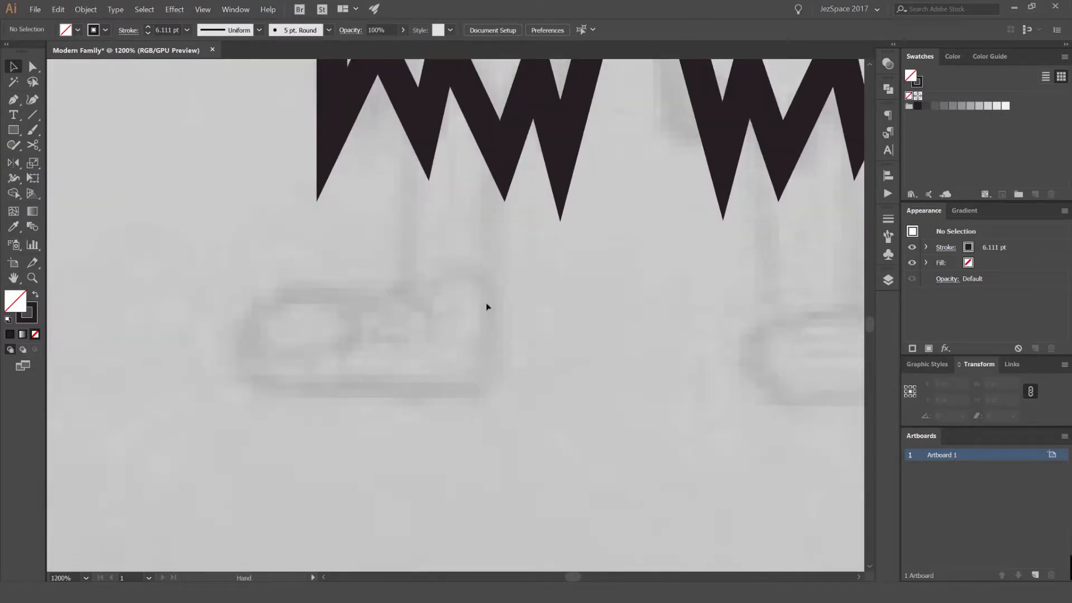
pyautogui.press('m')
pyautogui.press(',')
pyautogui.scroll(-2, 463, 224)
pyautogui.moveTo(463, 224); pyautogui.dragTo(465, 233)
pyautogui.moveTo(431, 103); pyautogui.dragTo(480, 272)
pyautogui.press('i')
pyautogui.click(520, 183)
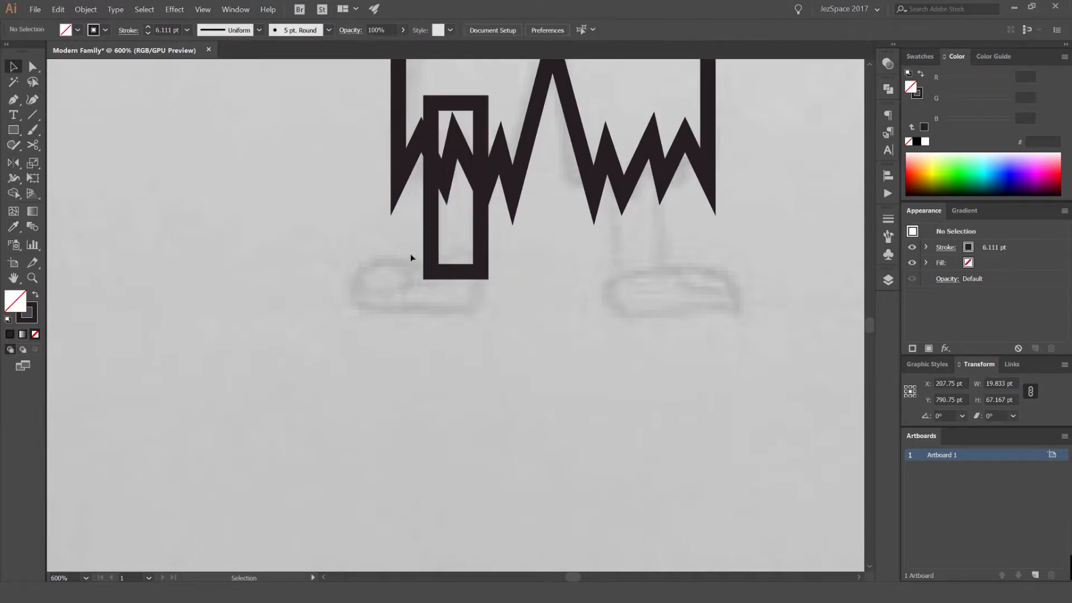
pyautogui.press('v')
pyautogui.click(411, 258)
# Draw a closed shoe outline with the Pen tool at the foot of the leg, with a rounded toe and square heel
pyautogui.scroll(2, 414, 267)
pyautogui.press('p')
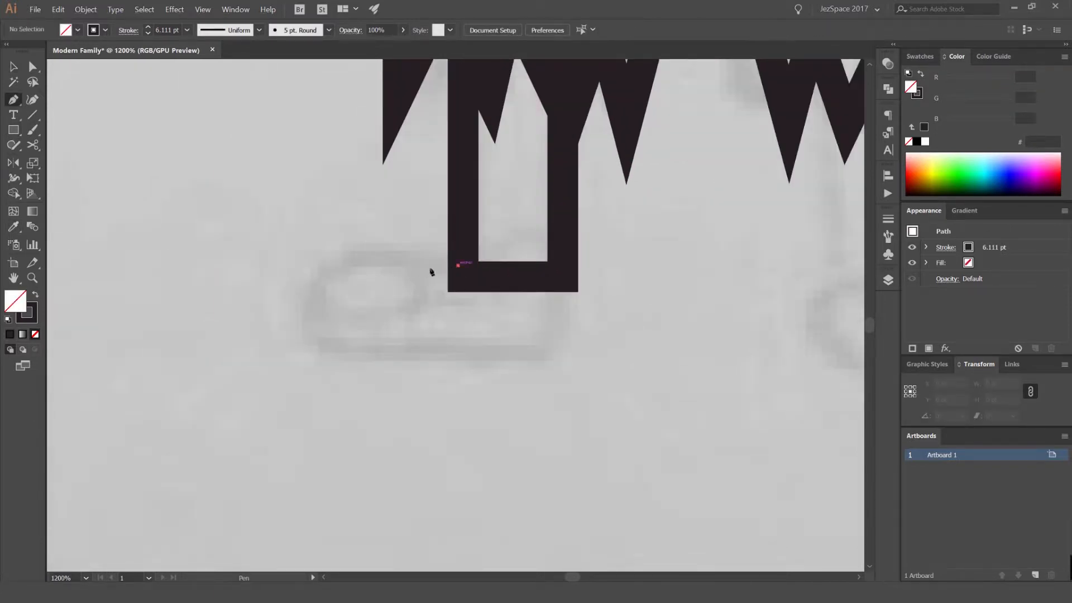
pyautogui.click(463, 254)
pyautogui.moveTo(302, 328); pyautogui.dragTo(303, 414)
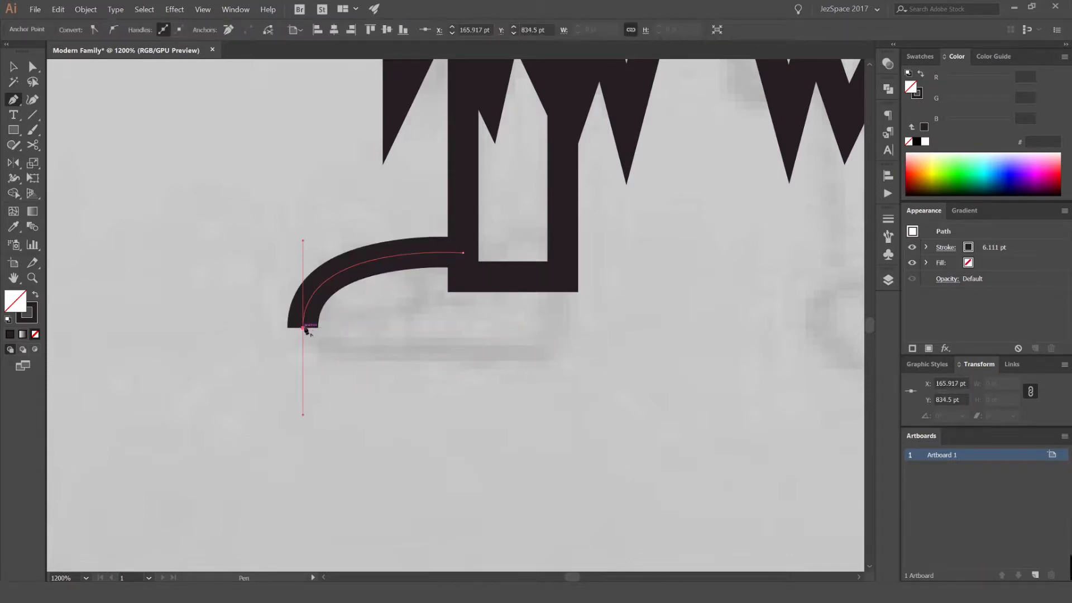
pyautogui.hotkey('ctrl', 'z')
pyautogui.click(552, 368)
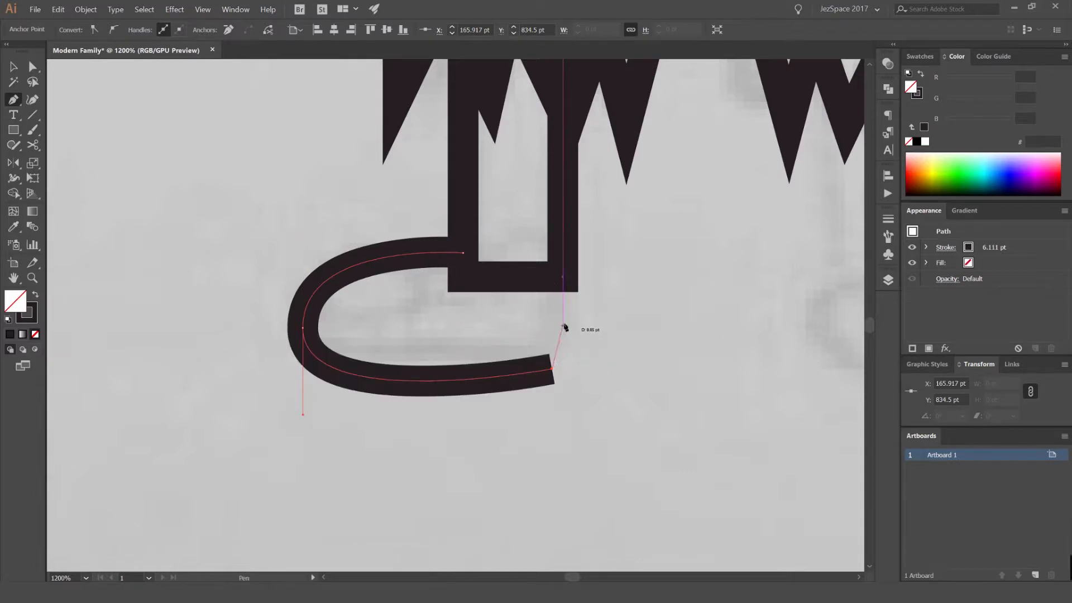
pyautogui.click(552, 252)
pyautogui.click(463, 252)
pyautogui.press('v')
pyautogui.click(383, 287)
# Draw a curved toe-cap line across the front of the shoe with the Pen tool
pyautogui.press('p')
pyautogui.click(302, 316)
pyautogui.moveTo(423, 254); pyautogui.dragTo(428, 173)
pyautogui.press('v')
pyautogui.click(373, 192)
# Scale the shoe down beneath the leg and delete its toe-cap curve
pyautogui.scroll(-3, 367, 209)
pyautogui.scroll(-1, 368, 216)
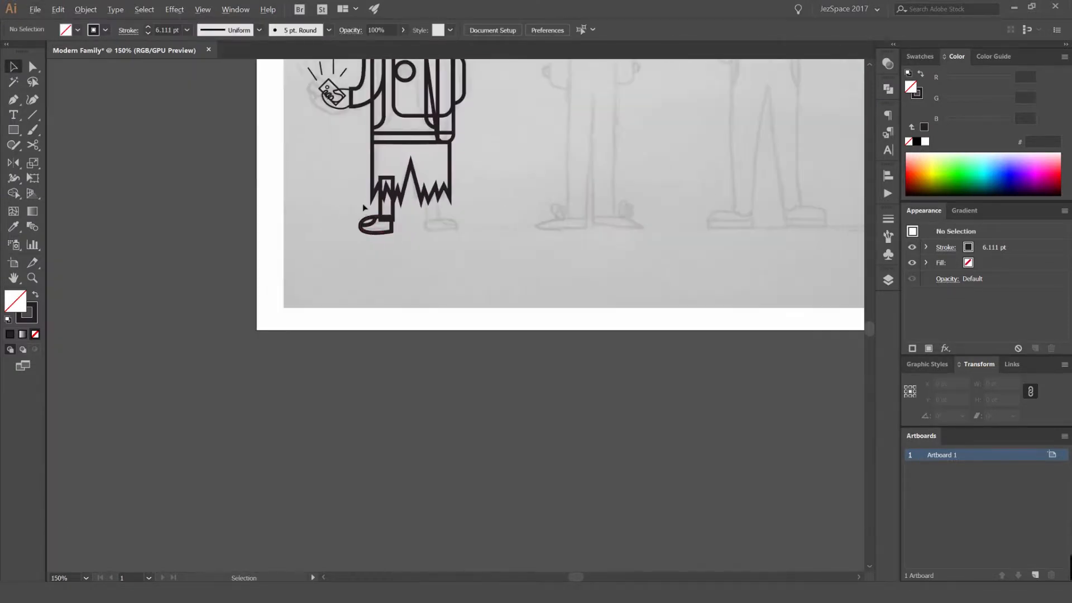
pyautogui.click(380, 284)
pyautogui.moveTo(440, 239); pyautogui.dragTo(458, 271)
pyautogui.scroll(2, 418, 249)
pyautogui.click(516, 269)
pyautogui.click(393, 267)
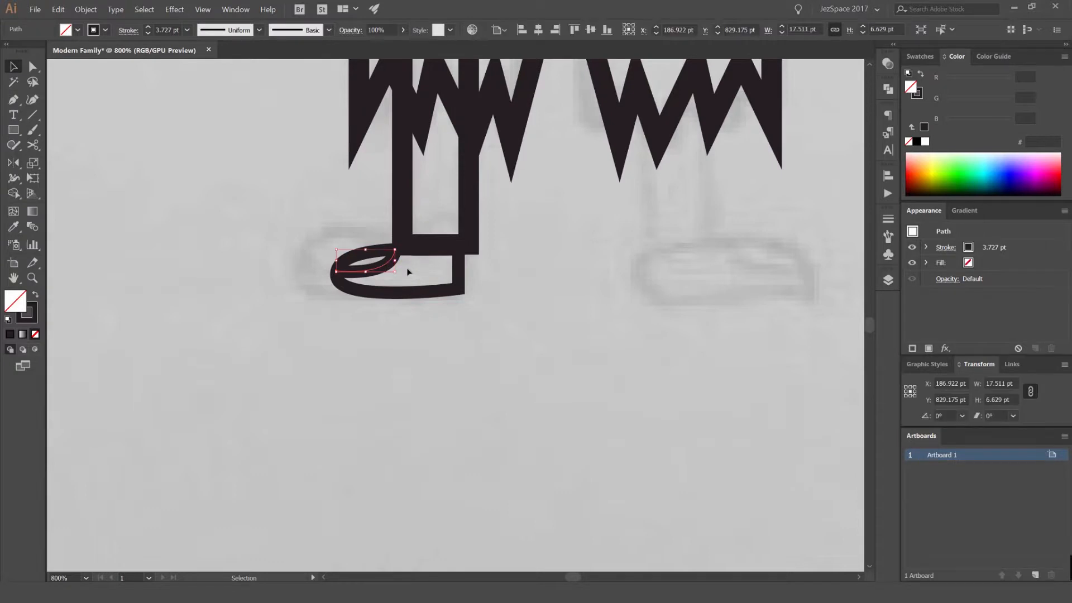
pyautogui.press('Delete')
# Draw a short curved lace line about 5 pt wide from the shoe's upper edge near the toe
pyautogui.scroll(2, 407, 270)
pyautogui.press('p')
pyautogui.click(323, 252)
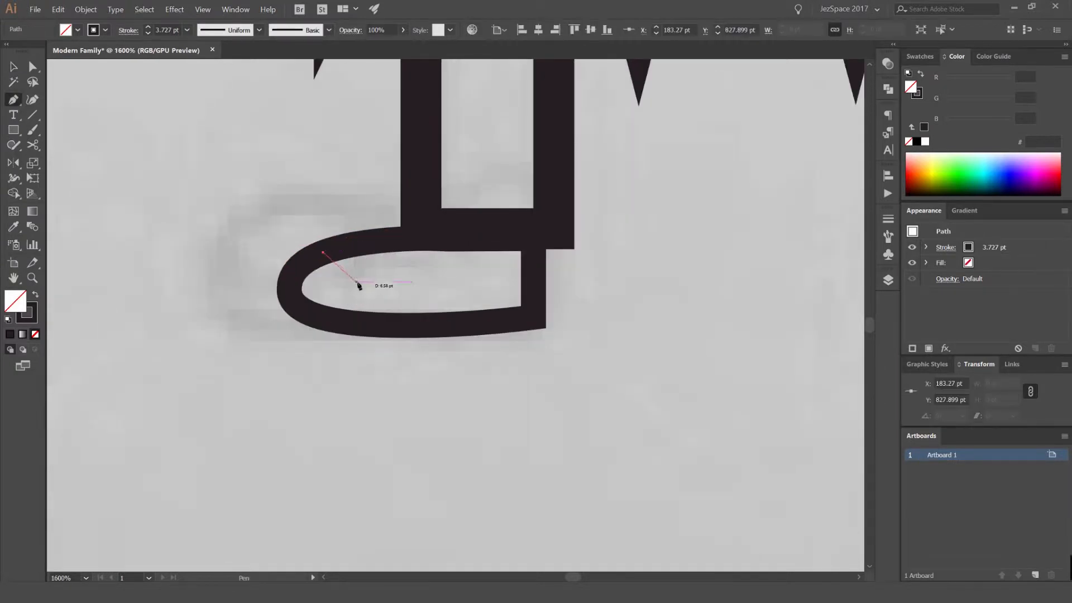
pyautogui.click(358, 282)
pyautogui.press('v')
pyautogui.click(386, 287)
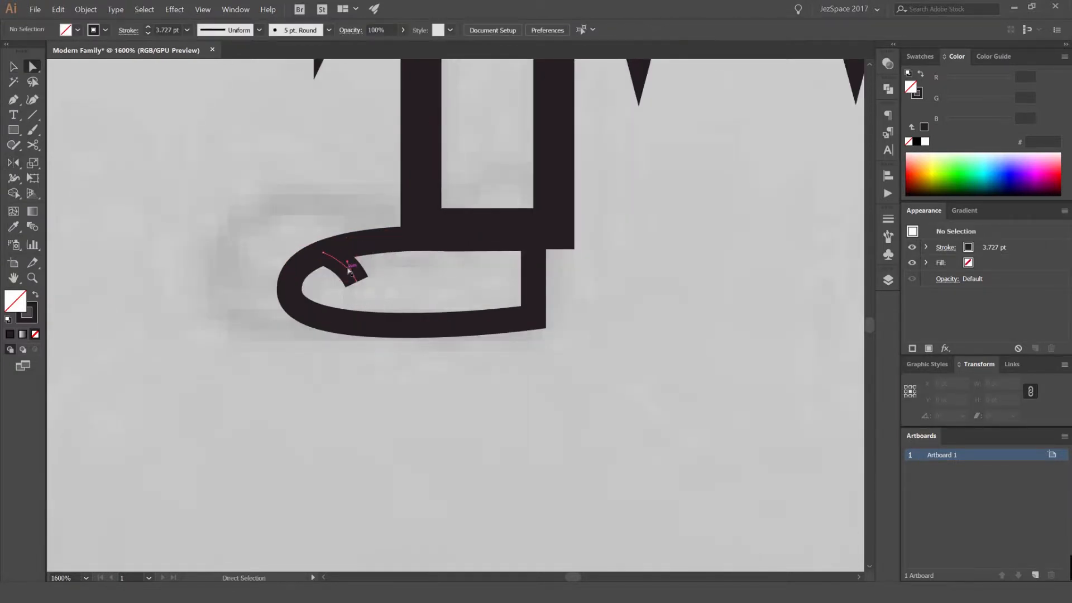
# Reduce the lace line's stroke weight to 1 pt
pyautogui.click(348, 270)
pyautogui.click(887, 219)
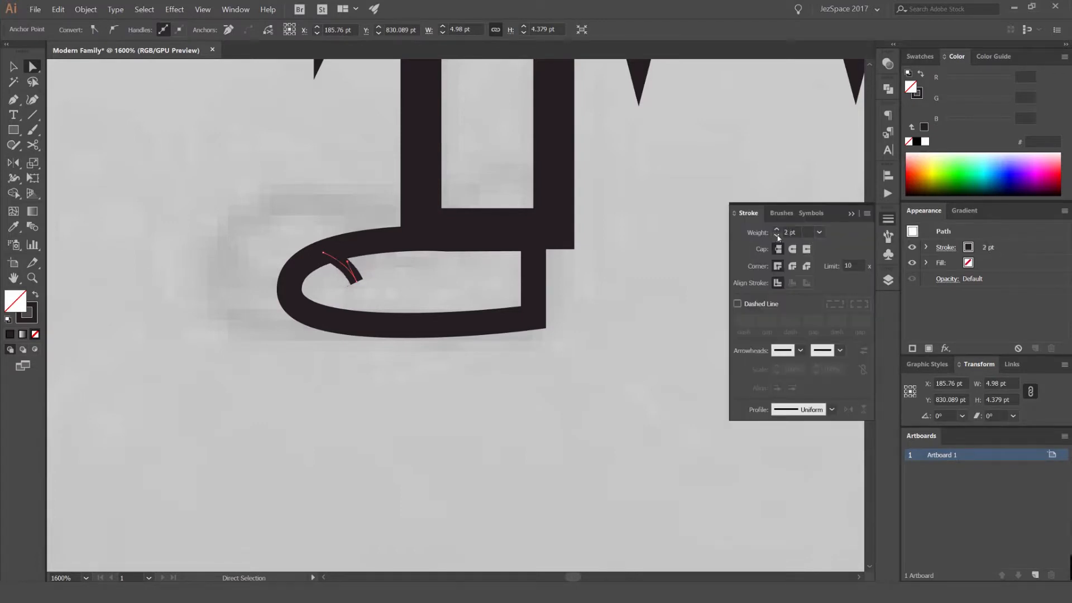
pyautogui.scroll(1, 367, 271)
pyautogui.press('v')
pyautogui.click(380, 271)
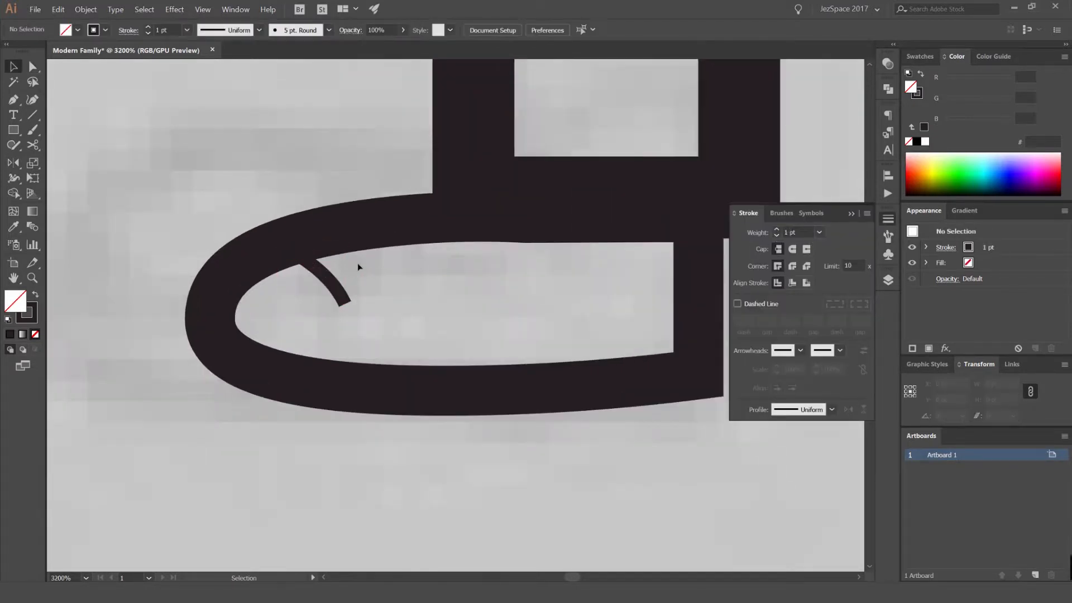
# Duplicate the lace line along the top of the shoe toward the ankle
pyautogui.moveTo(333, 275)
pyautogui.mouseDown()
pyautogui.moveTo(384, 255)
pyautogui.moveTo(436, 252)
pyautogui.mouseUp()
pyautogui.click(409, 261)
pyautogui.click(464, 278)
pyautogui.scroll(-5, 473, 279)
pyautogui.scroll(-4, 573, 259)
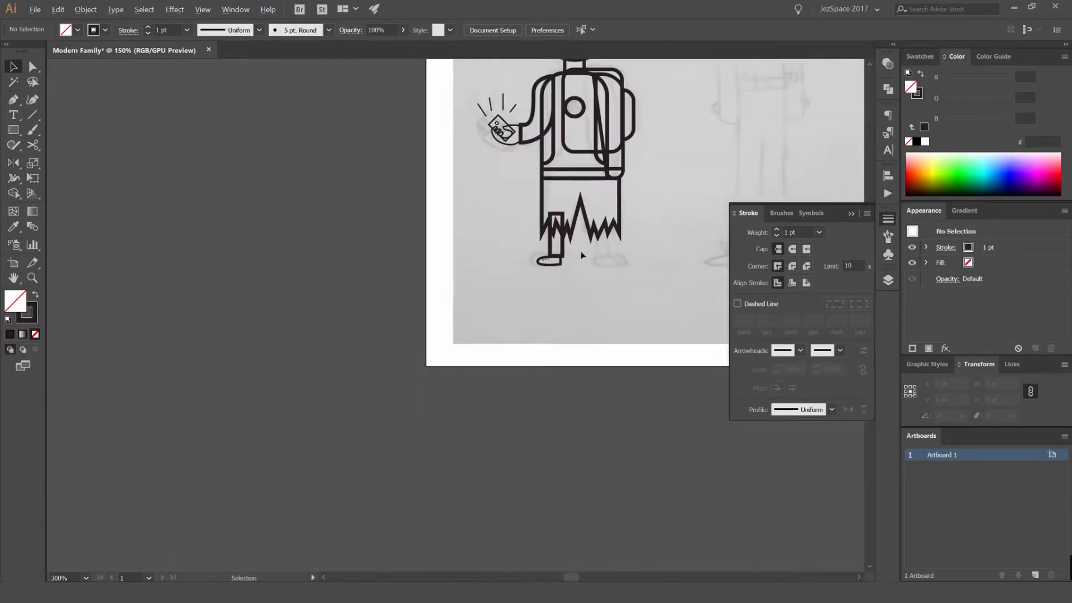
# Reflect a copy of the leg, shoe and laces across the trousers' crotch point to make the other leg
pyautogui.scroll(5, 581, 255)
pyautogui.moveTo(398, 331); pyautogui.dragTo(537, 256)
pyautogui.scroll(-1, 539, 258)
pyautogui.press('o')
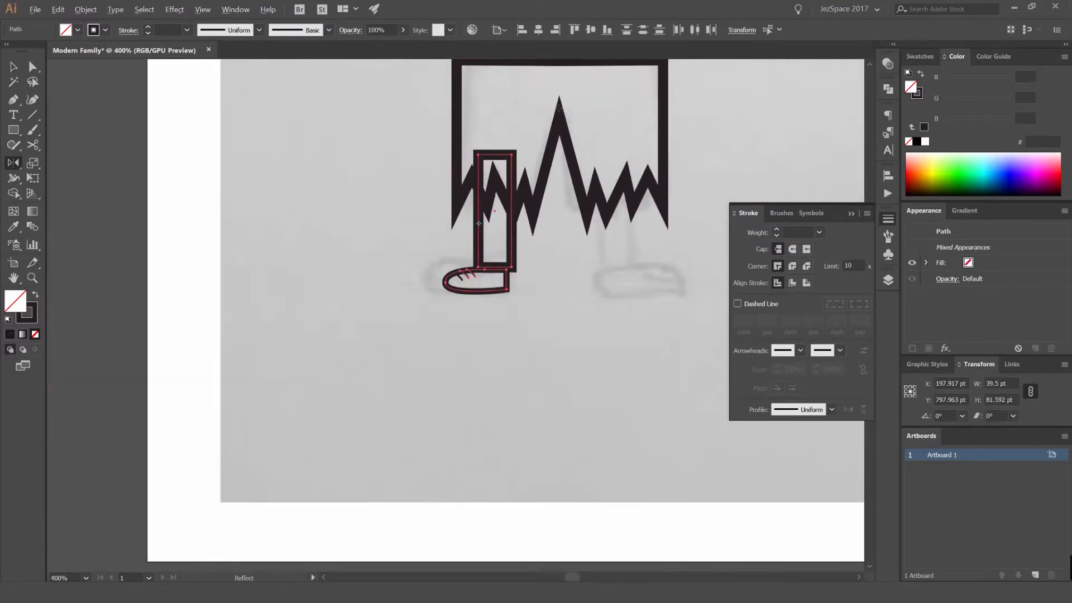
pyautogui.keyDown('alt'); pyautogui.click(559, 112); pyautogui.keyUp('alt')
pyautogui.click(779, 344)
pyautogui.press('v')
pyautogui.click(625, 367)
pyautogui.moveTo(726, 279)
pyautogui.mouseDown()
pyautogui.moveTo(615, 296)
pyautogui.moveTo(581, 329)
pyautogui.mouseUp()
pyautogui.click(851, 214)
# Set the stroke weight of all the boy's artwork to 4 pt
pyautogui.scroll(-2, 545, 322)
pyautogui.scroll(-2, 519, 321)
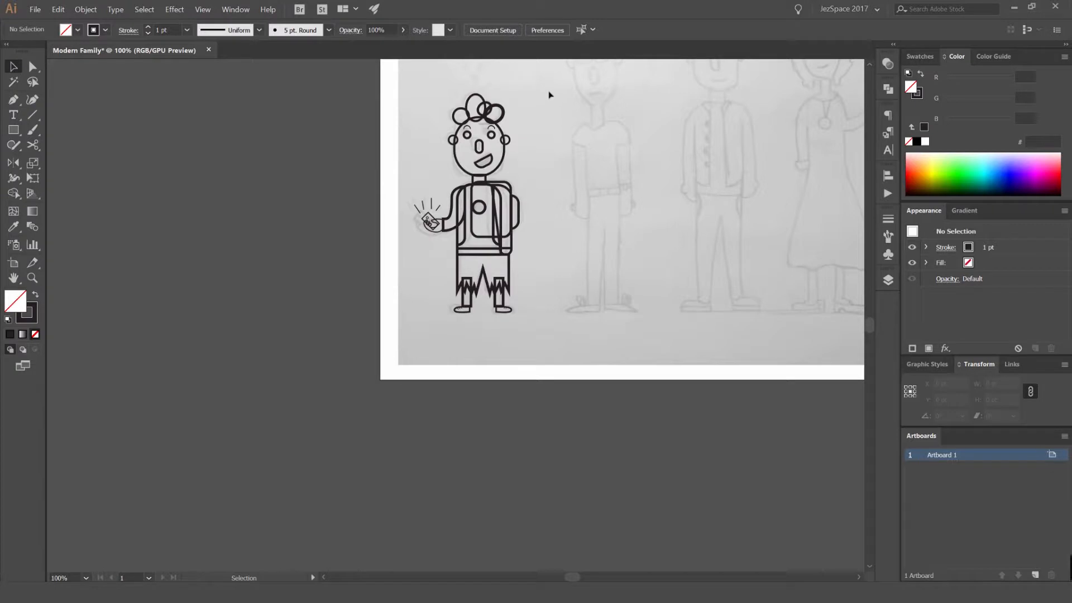
pyautogui.hotkey('ctrl', 'a')
pyautogui.press('Return')
pyautogui.press('Escape')
pyautogui.write('4')
pyautogui.press('Return')
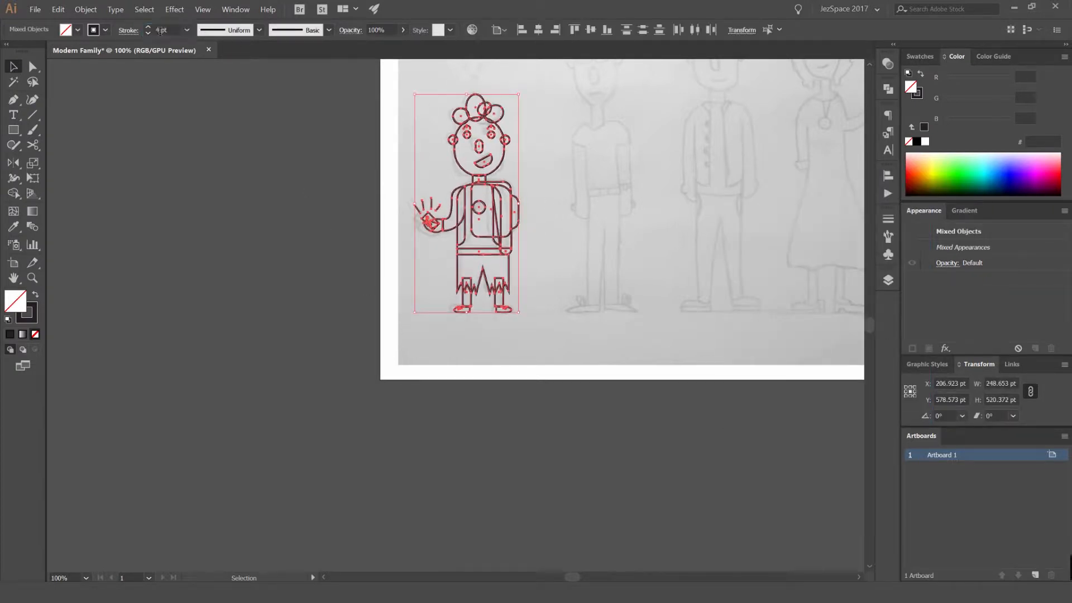
pyautogui.click(540, 139)
# Create a new layer named Teen above the Boy Kid layer
pyautogui.scroll(-1, 540, 134)
pyautogui.scroll(3, 528, 146)
pyautogui.scroll(-3, 535, 122)
pyautogui.scroll(3, 526, 130)
pyautogui.moveTo(590, 153); pyautogui.dragTo(559, 145)
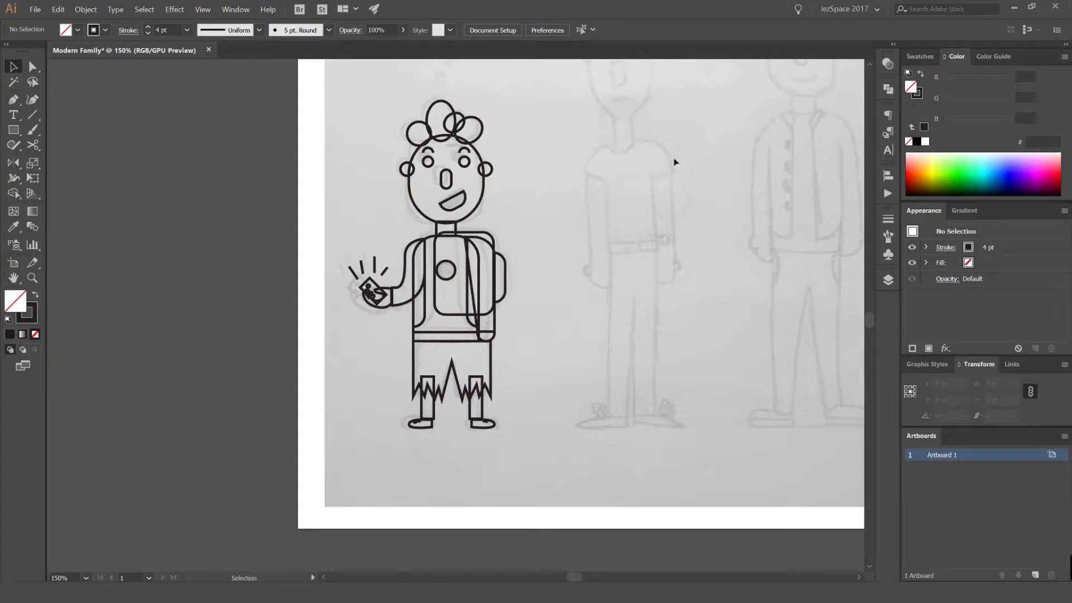
pyautogui.click(888, 279)
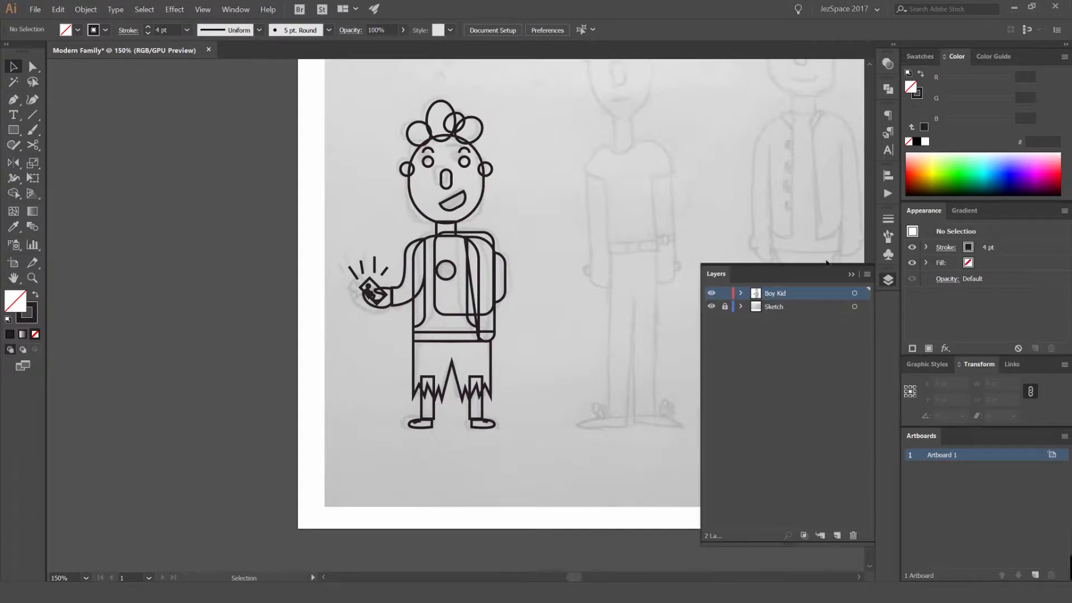
pyautogui.click(837, 535)
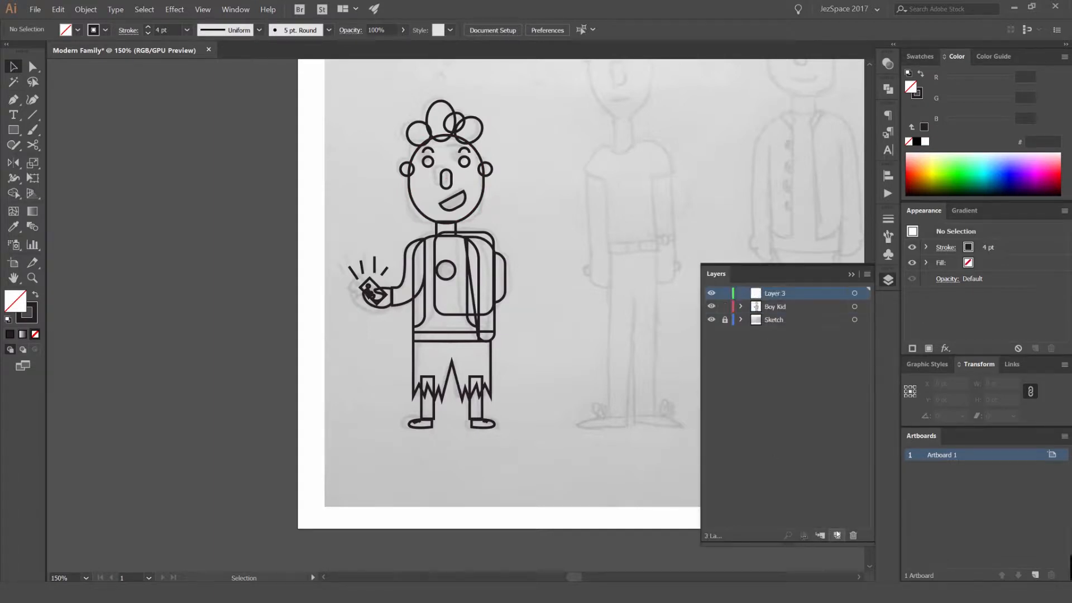
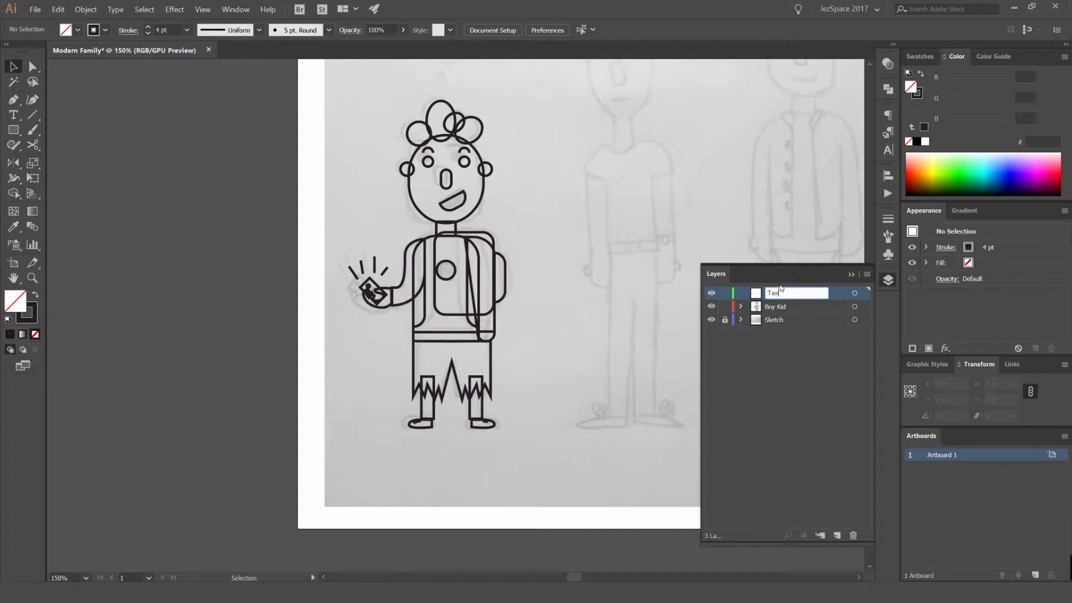
# Check the Boy Kid layer's contents by toggling its visibility, and lock the layer
pyautogui.click(712, 306)
pyautogui.click(711, 306)
pyautogui.click(725, 306)
pyautogui.hotkey('ctrl', '-')
pyautogui.hotkey('ctrl', '-')
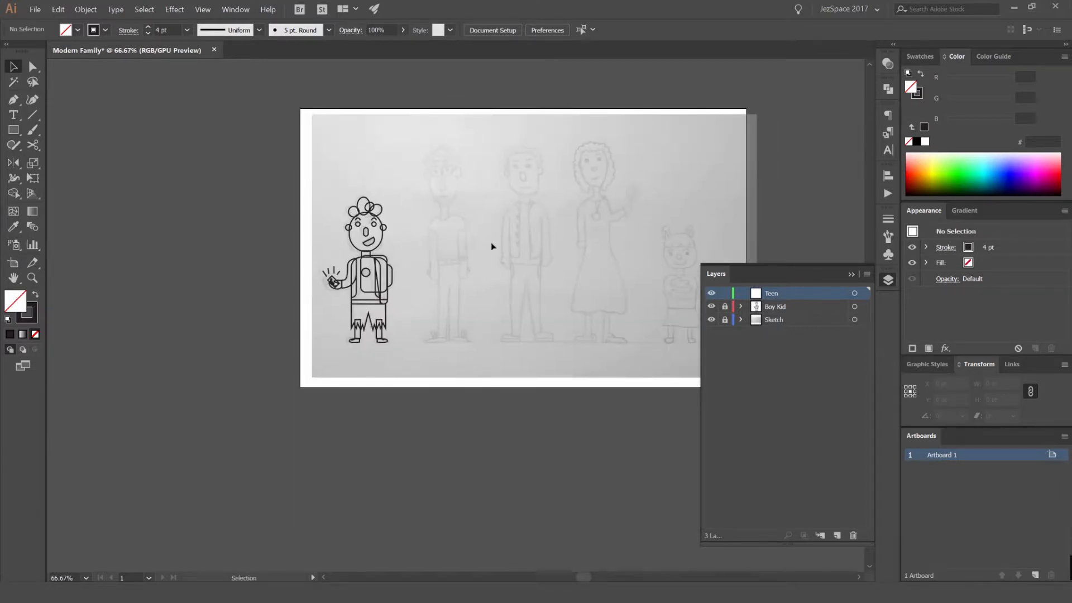
pyautogui.hotkey('ctrl', '+')
pyautogui.hotkey('ctrl', '+')
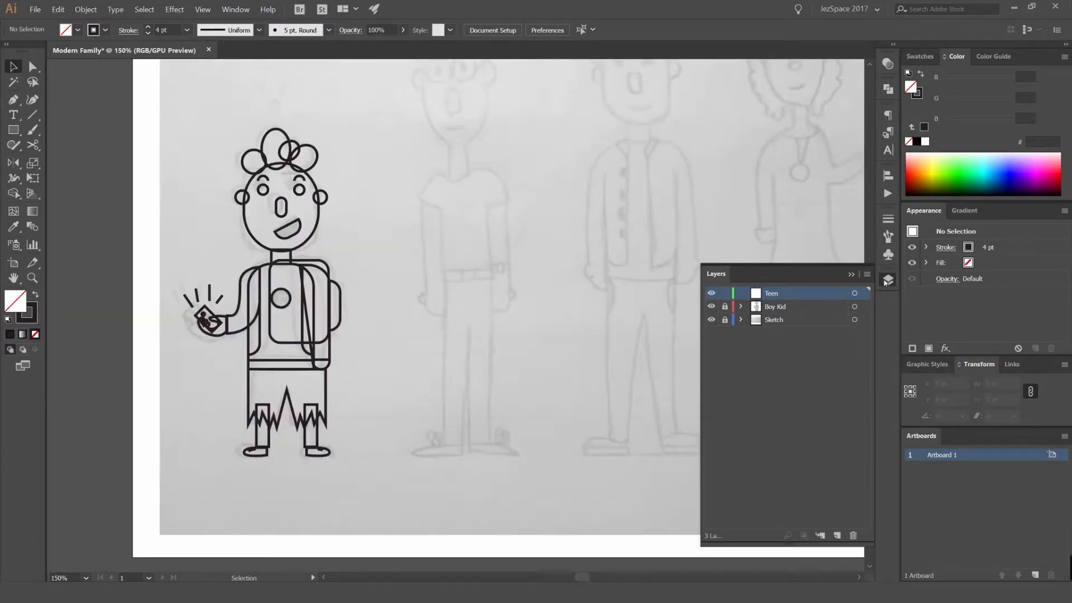
pyautogui.click(885, 283)
# Draw a tall ellipse over the sketched teenager's face, from the forehead to the chin, as the head outline
pyautogui.moveTo(450, 201); pyautogui.dragTo(487, 219)
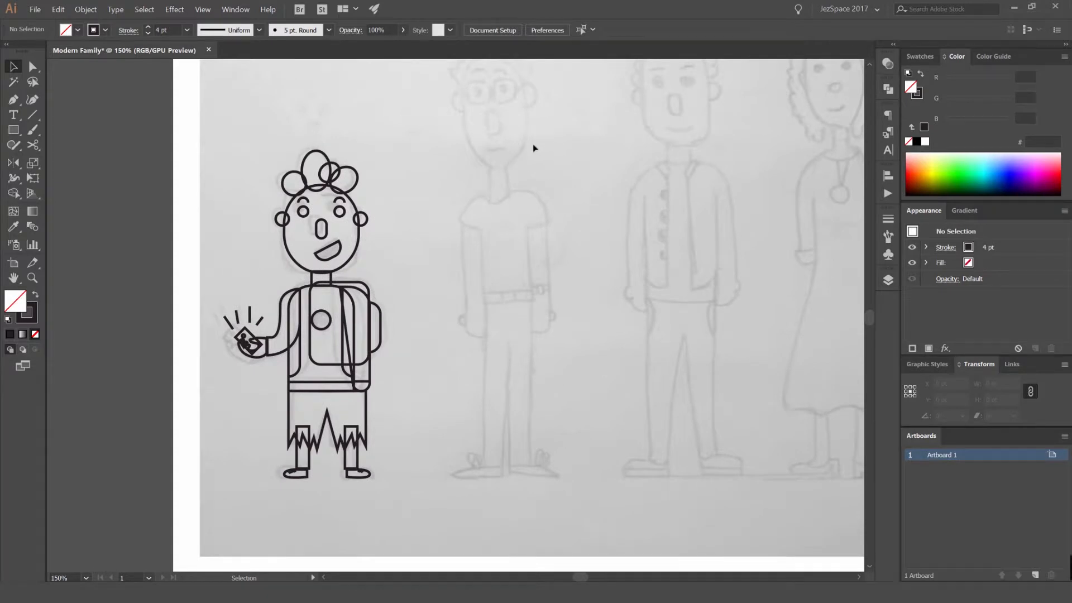
pyautogui.scroll(1, 533, 148)
pyautogui.scroll(3, 511, 221)
pyautogui.scroll(1, 526, 239)
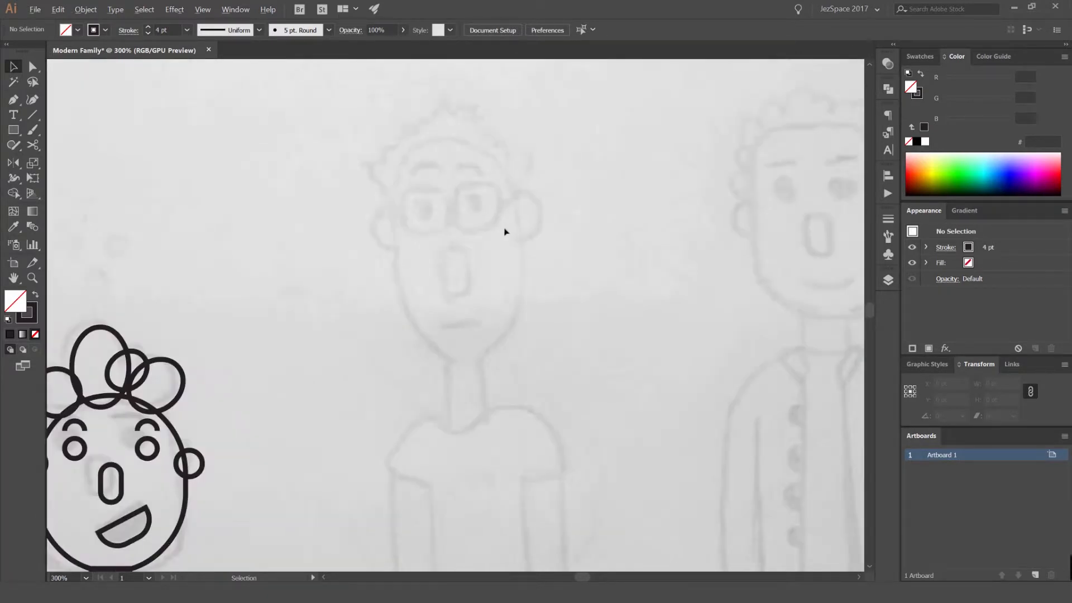
pyautogui.moveTo(506, 339); pyautogui.dragTo(508, 315)
pyautogui.hotkey('ctrl', 'z')
pyautogui.moveTo(516, 367)
pyautogui.mouseDown()
pyautogui.moveTo(536, 382)
pyautogui.moveTo(524, 371)
pyautogui.mouseUp()
pyautogui.moveTo(521, 304); pyautogui.dragTo(519, 283)
pyautogui.click(546, 268)
# Draw a 35 pt square glasses lens over the teenager's left sketched lens with a small circular eye inside it
pyautogui.scroll(2, 451, 209)
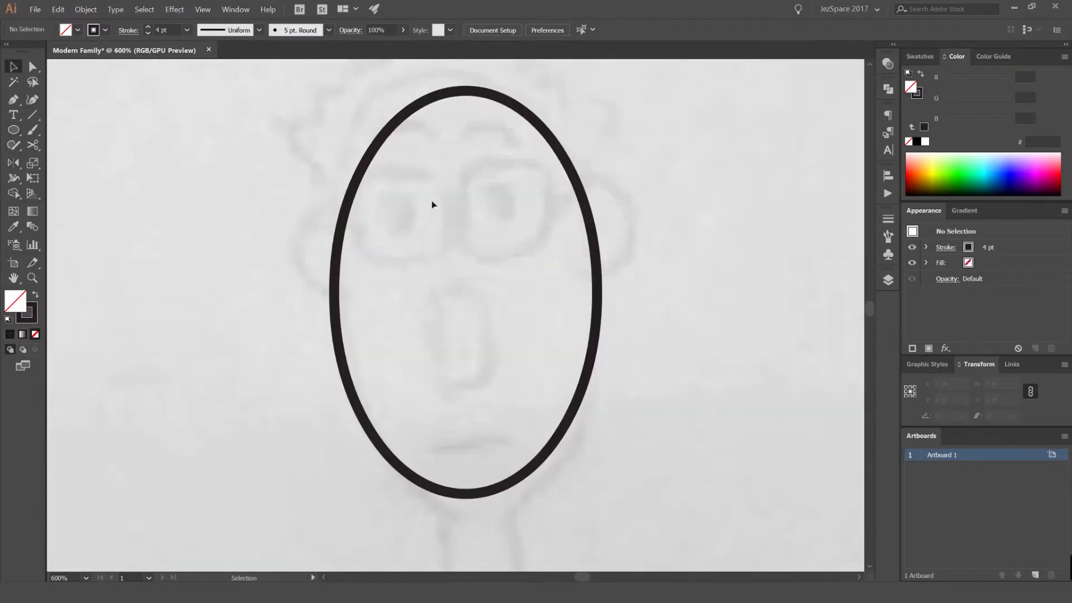
pyautogui.moveTo(361, 264); pyautogui.dragTo(360, 264)
pyautogui.keyDown('ctrl'); pyautogui.click(435, 205); pyautogui.keyUp('ctrl')
pyautogui.press('l')
pyautogui.moveTo(408, 222); pyautogui.dragTo(497, 216)
pyautogui.press('v')
pyautogui.click(454, 210)
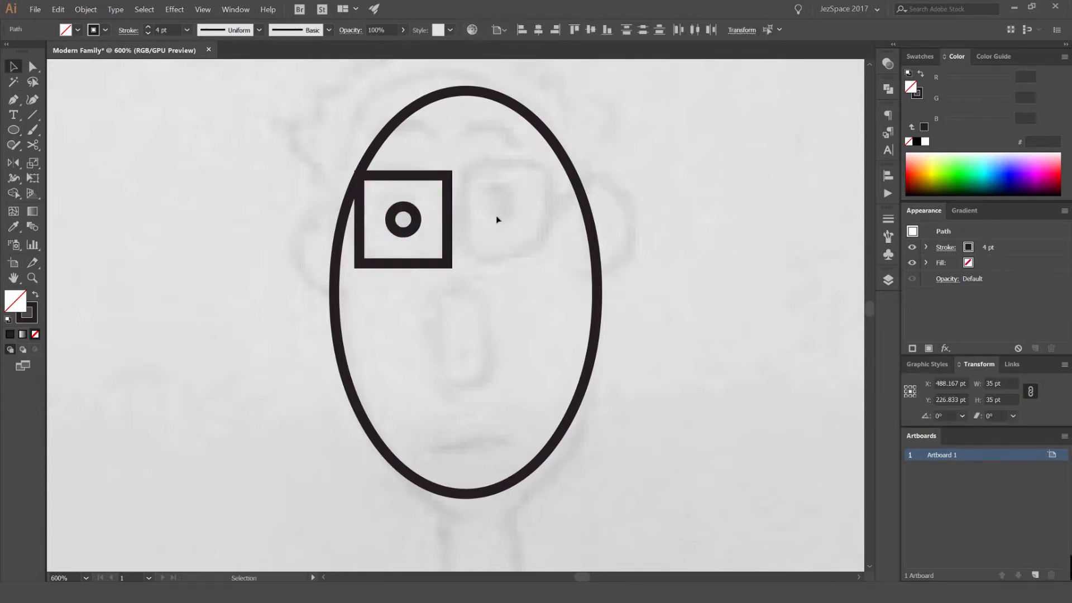
# Draw a rectangle about 28 by 42 pt over the teenager's sketched nose, centred horizontally on the head outline
pyautogui.press('m')
pyautogui.moveTo(443, 291); pyautogui.dragTo(479, 366)
pyautogui.keyDown('shift'); pyautogui.click(510, 106); pyautogui.keyUp('shift')
pyautogui.click(510, 106)
pyautogui.click(538, 31)
pyautogui.click(596, 117)
pyautogui.click(484, 222)
pyautogui.moveTo(467, 218); pyautogui.dragTo(472, 285)
pyautogui.moveTo(467, 368); pyautogui.dragTo(467, 389)
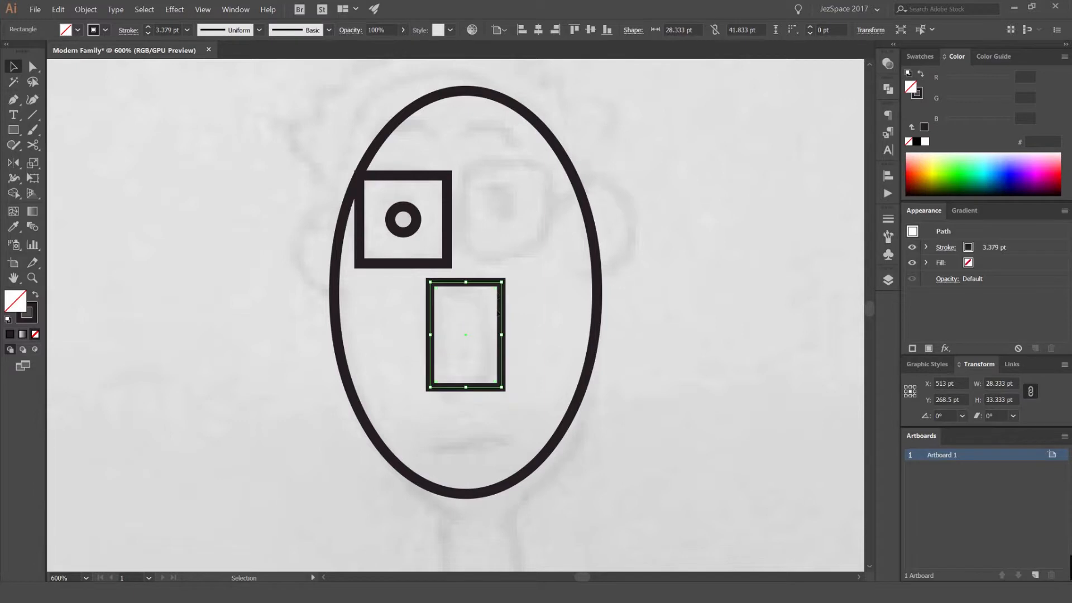
# Narrow the nose rectangle to about 14 pt wide and fully round its corners into a pill shape
pyautogui.moveTo(497, 290); pyautogui.dragTo(463, 353)
pyautogui.hotkey('ctrl', 'z')
pyautogui.moveTo(502, 282)
pyautogui.mouseDown()
pyautogui.moveTo(484, 307)
pyautogui.moveTo(474, 397)
pyautogui.mouseUp()
pyautogui.press('a')
pyautogui.press('v')
pyautogui.click(526, 328)
# Adjust the nose pill's height to about 40 pt by moving only its upper anchor points
pyautogui.press('a')
pyautogui.moveTo(523, 295); pyautogui.dragTo(439, 332)
pyautogui.hotkey('shift', 'Up')
pyautogui.hotkey('shift', 'Up')
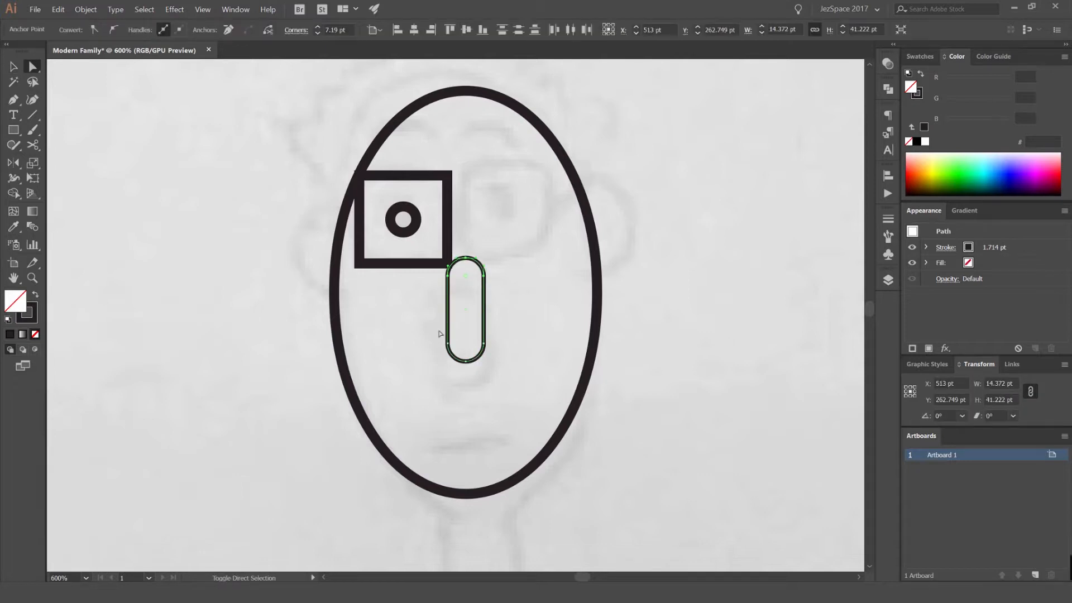
pyautogui.hotkey('shift', 'Down')
pyautogui.hotkey('shift', 'Up')
pyautogui.hotkey('shift', 'Up')
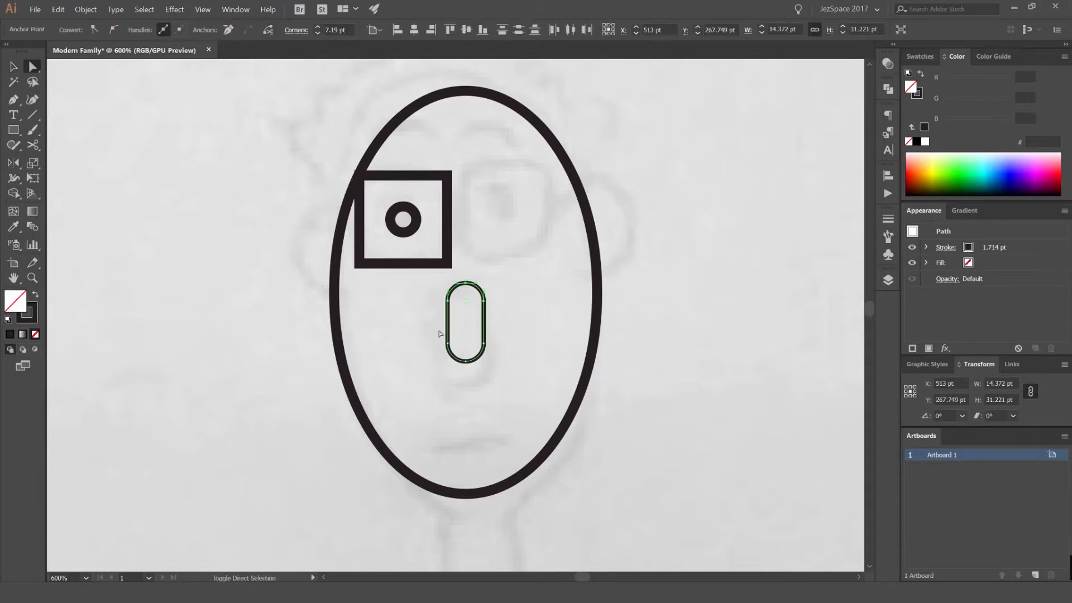
pyautogui.press('v')
pyautogui.click(521, 295)
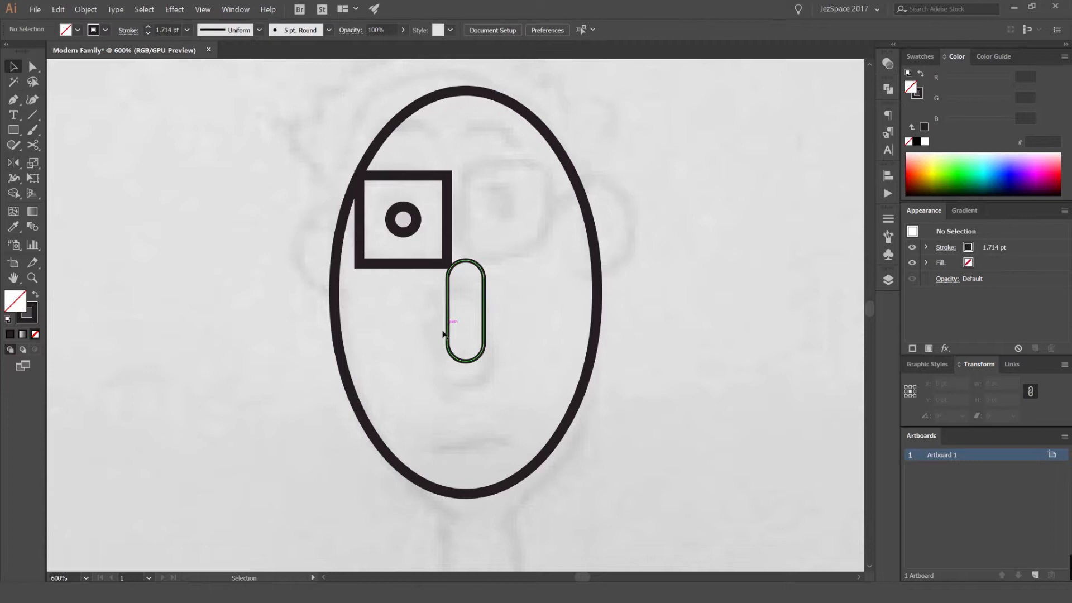
# Copy the head outline's 4 pt stroke onto the nose with the Eyedropper and move the nose down slightly
pyautogui.scroll(-5, 438, 336)
pyautogui.moveTo(338, 413); pyautogui.dragTo(314, 340)
pyautogui.scroll(3, 316, 339)
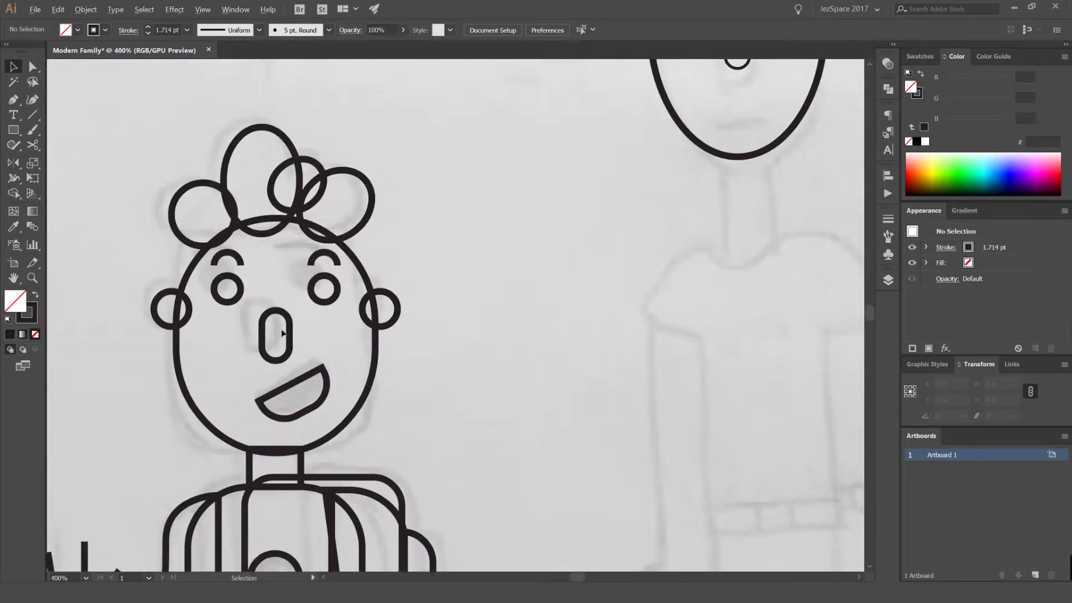
pyautogui.scroll(-2, 284, 332)
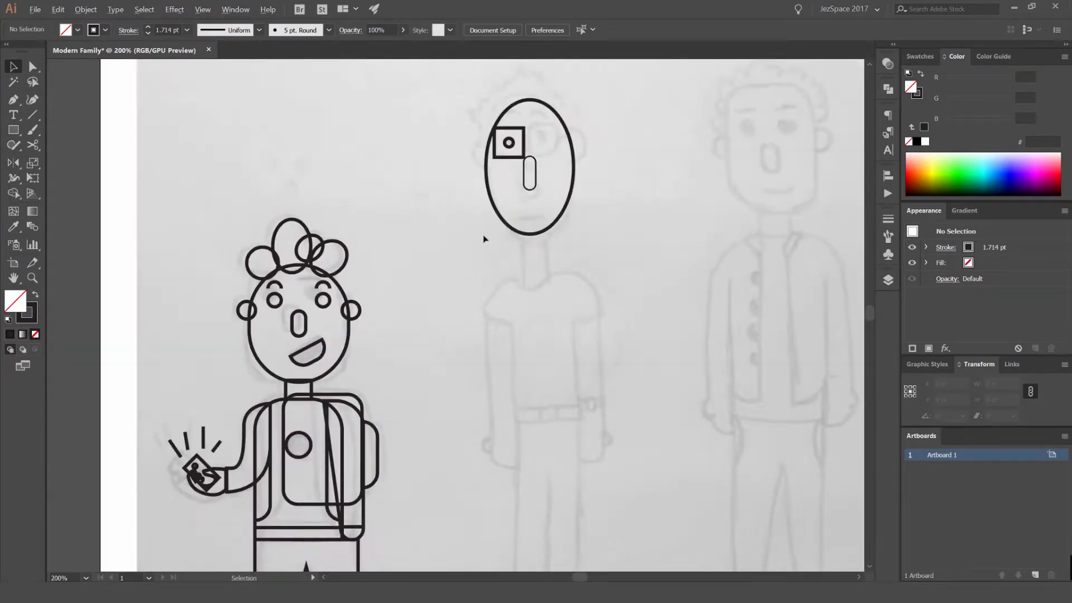
pyautogui.scroll(3, 536, 161)
pyautogui.click(549, 184)
pyautogui.press('i')
pyautogui.click(671, 165)
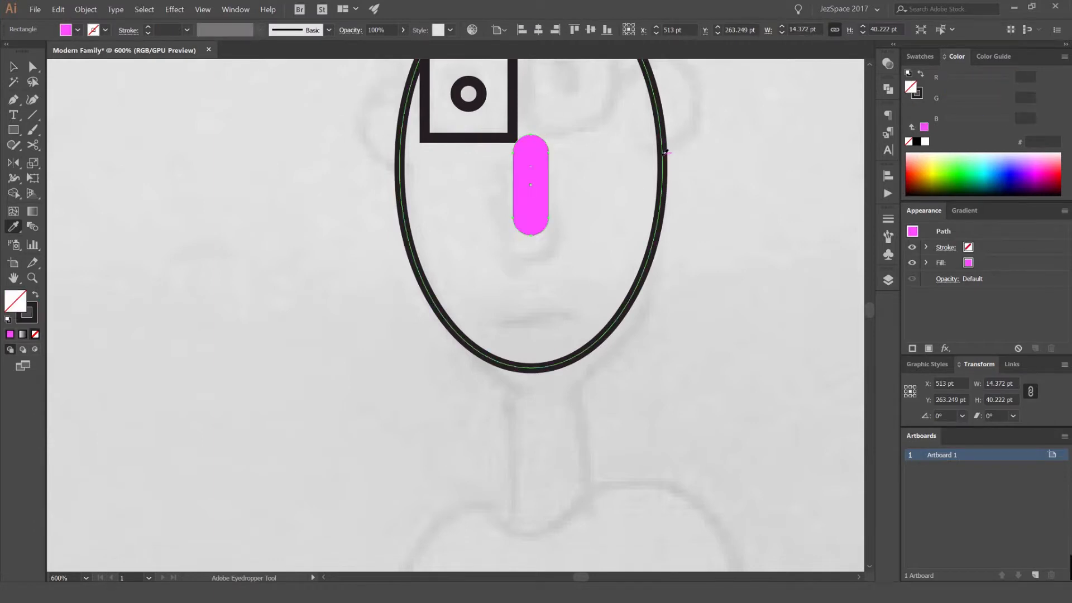
pyautogui.press('v')
pyautogui.click(554, 161)
pyautogui.moveTo(549, 186); pyautogui.dragTo(549, 208)
pyautogui.scroll(-3, 581, 215)
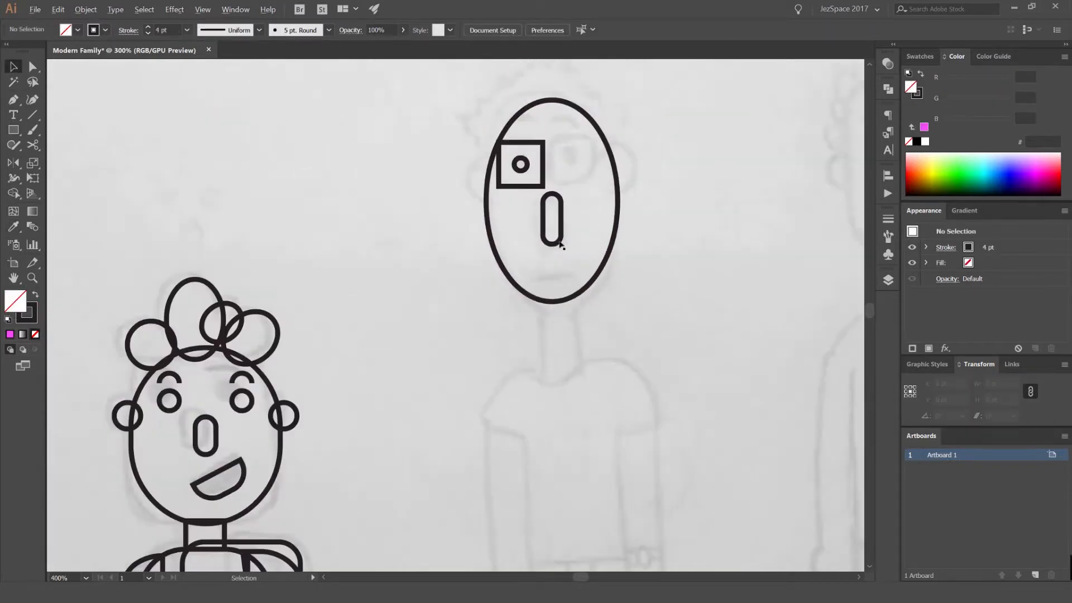
# Draw a flat ellipse about 35 pt wide over the sketched mouth and delete its lowest anchor to leave an arch
pyautogui.scroll(3, 574, 266)
pyautogui.scroll(1, 499, 283)
pyautogui.click(457, 284)
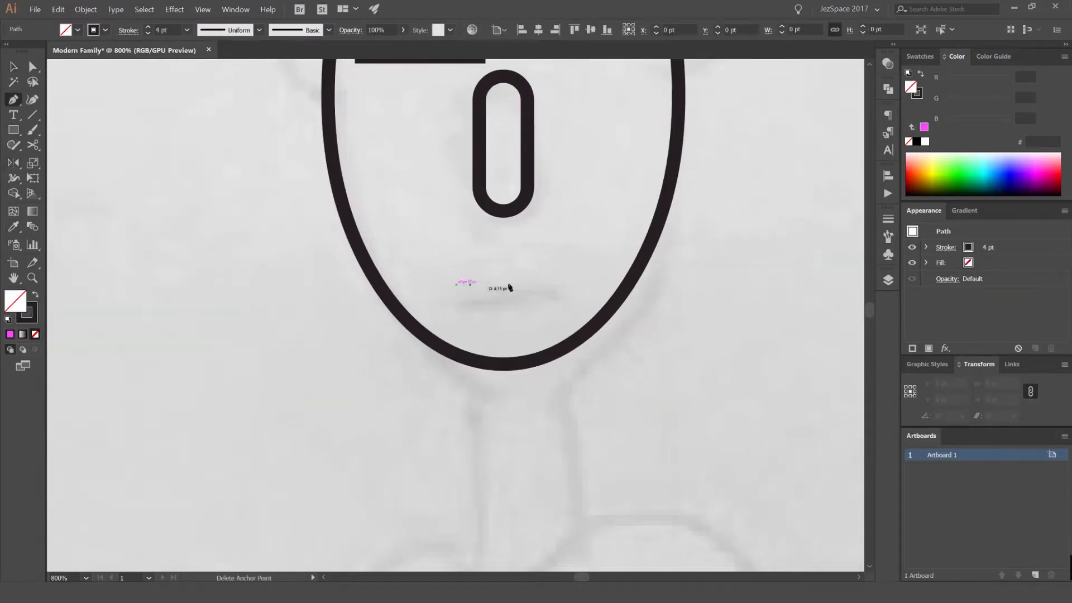
pyautogui.hotkey('ctrl', 'z')
pyautogui.press('l')
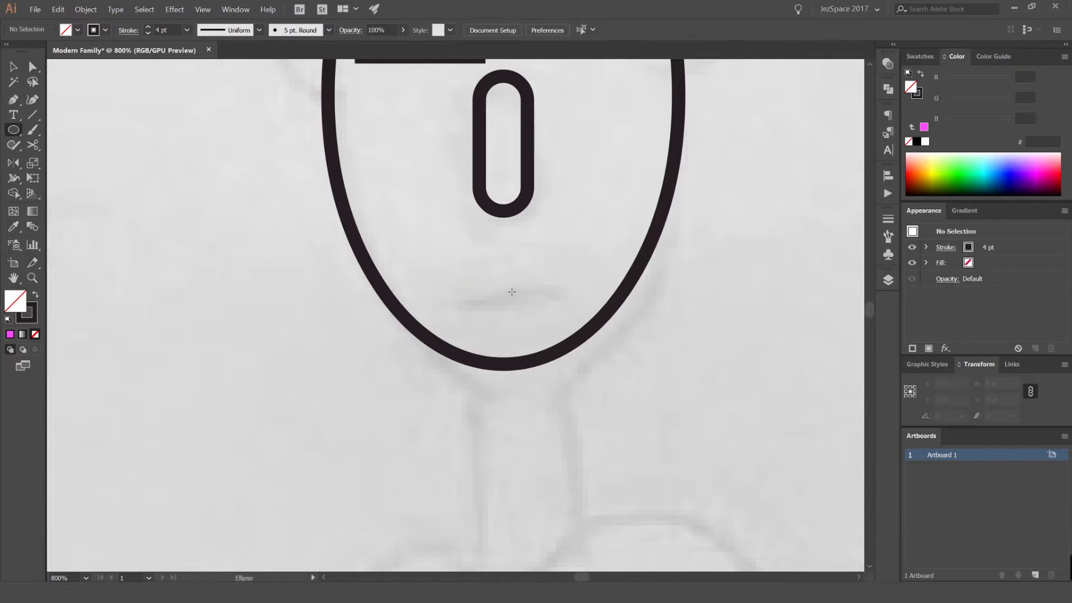
pyautogui.moveTo(562, 317); pyautogui.dragTo(562, 317)
pyautogui.press('a')
pyautogui.click(503, 315)
pyautogui.press('Delete')
pyautogui.press('v')
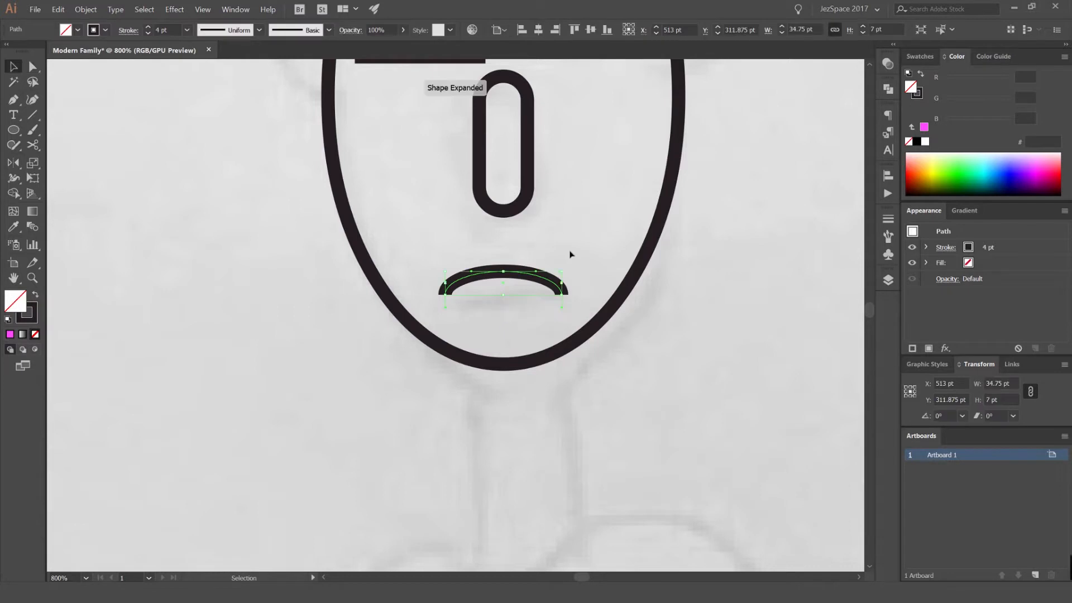
# Flatten the mouth arch to 3.5 pt high, scaling its stroke to 2.828 pt
pyautogui.click(567, 251)
pyautogui.scroll(-3, 566, 249)
pyautogui.scroll(5, 555, 261)
pyautogui.click(541, 260)
pyautogui.click(548, 230)
pyautogui.scroll(-3, 548, 229)
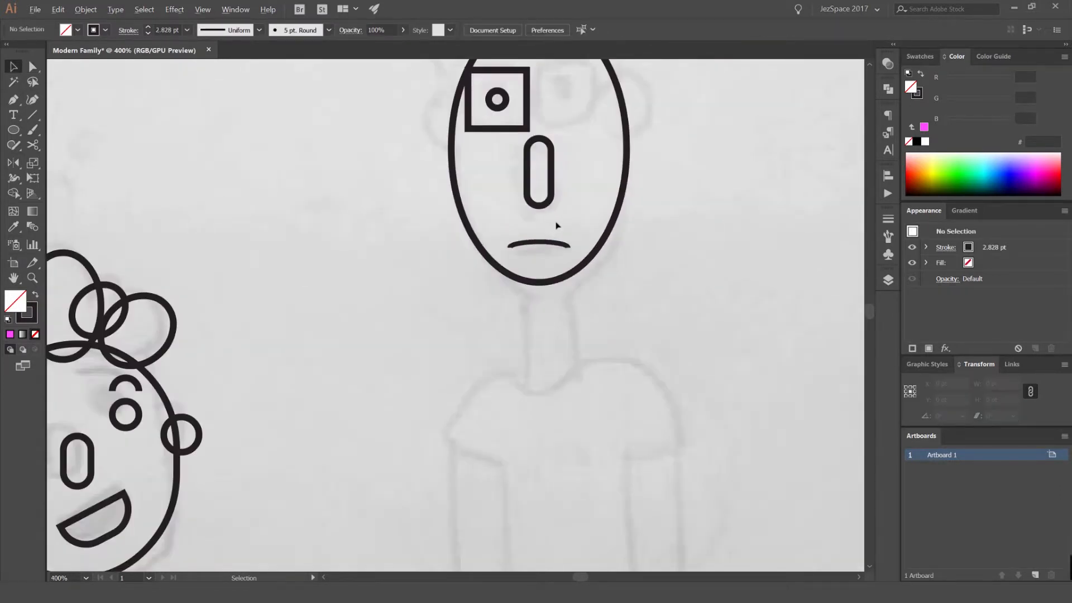
# Give the mouth stroke round caps and round corner joins
pyautogui.scroll(4, 555, 224)
pyautogui.click(577, 277)
pyautogui.click(888, 218)
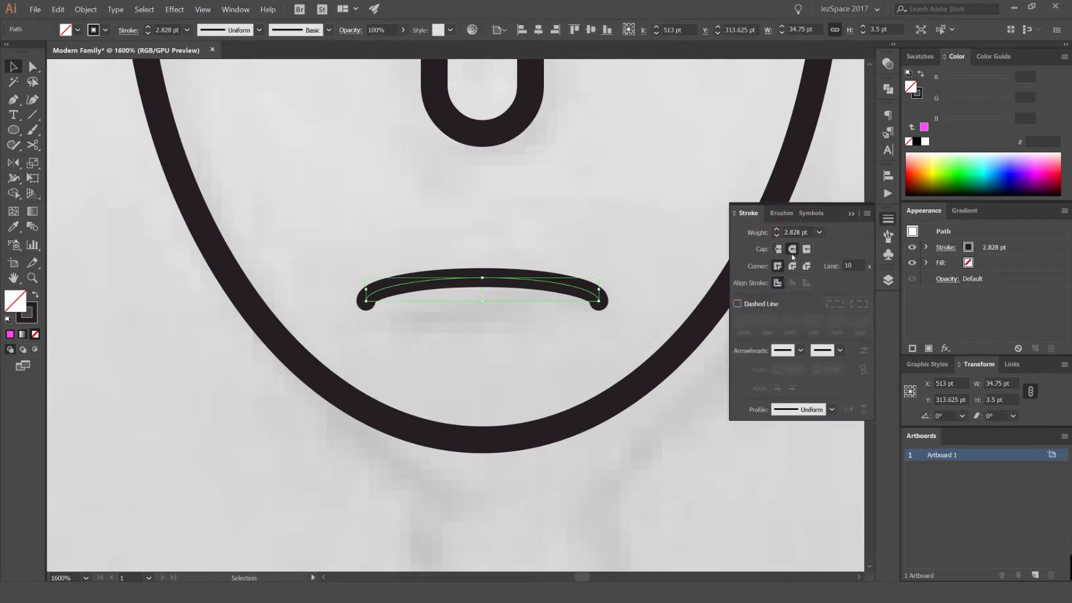
pyautogui.click(617, 287)
# Cut the mouth arc just before its right end with Scissors and delete the hooked tip
pyautogui.click(590, 296)
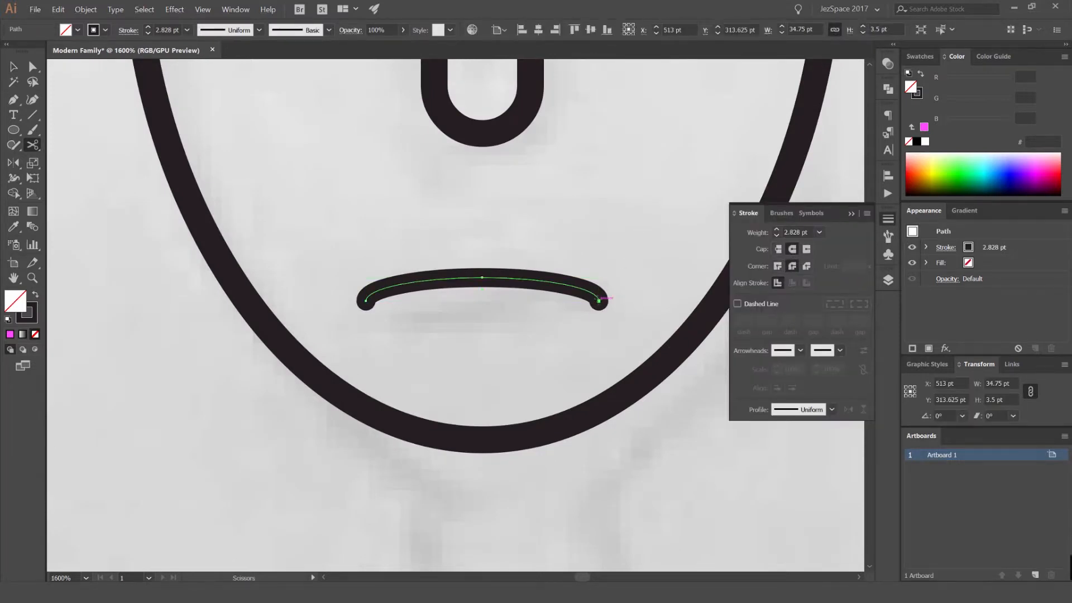
pyautogui.press('c')
pyautogui.click(594, 295)
pyautogui.press('a')
pyautogui.click(598, 300)
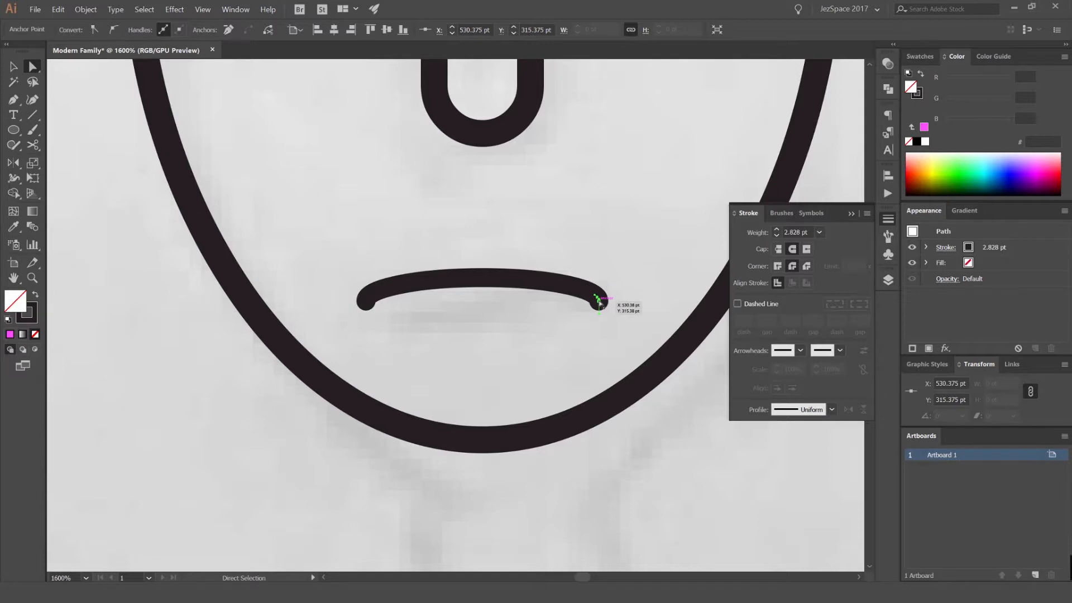
pyautogui.press('Delete')
# Cut the mouth arc just before its left end with Scissors and delete the hooked tip
pyautogui.click(375, 292)
pyautogui.press('c')
pyautogui.click(375, 292)
pyautogui.press('a')
pyautogui.click(367, 302)
pyautogui.press('Delete')
pyautogui.press('v')
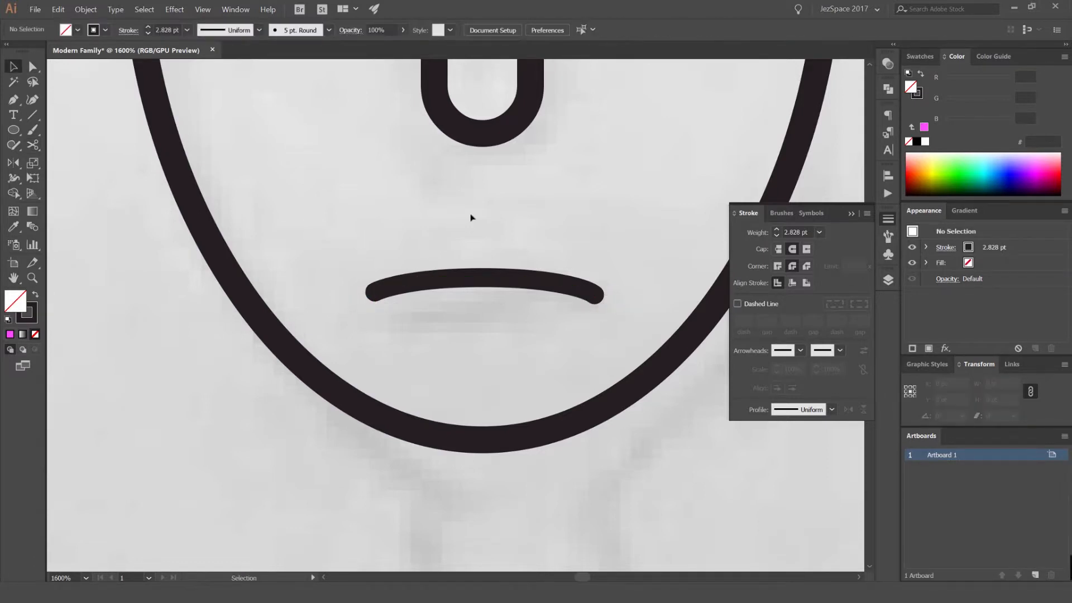
pyautogui.scroll(-4, 472, 217)
pyautogui.moveTo(516, 188); pyautogui.dragTo(561, 245)
pyautogui.click(886, 219)
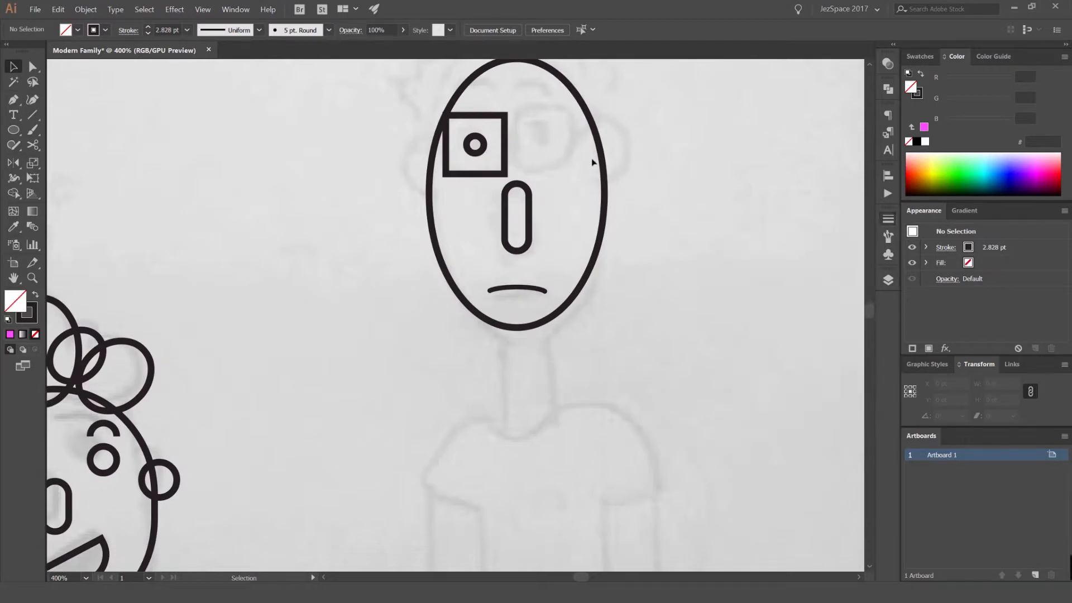
# Round all four corners of the square glasses lens
pyautogui.scroll(2, 497, 137)
pyautogui.press('a')
pyautogui.click(502, 104)
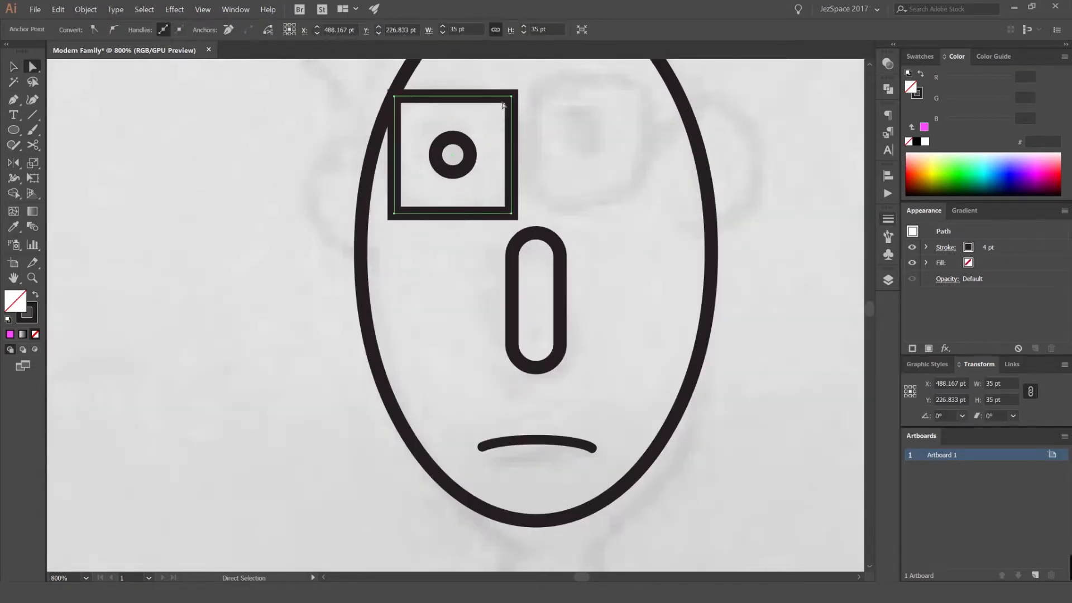
pyautogui.press('v')
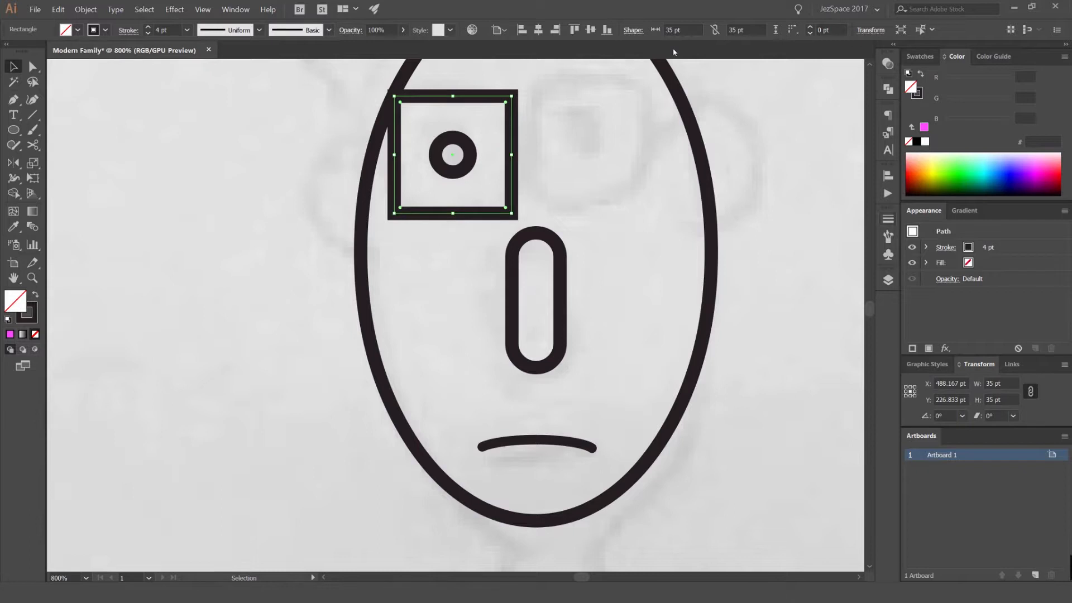
pyautogui.scroll(1, 489, 65)
pyautogui.moveTo(530, 122); pyautogui.dragTo(497, 148)
pyautogui.hotkey('ctrl', 'z')
pyautogui.press('a')
pyautogui.press('v')
pyautogui.click(579, 122)
pyautogui.scroll(-1, 579, 123)
pyautogui.scroll(-1, 578, 122)
# Reflect a copy of the lens and eye vertically about the nose's centre onto the other side of the face
pyautogui.moveTo(578, 123); pyautogui.dragTo(474, 221)
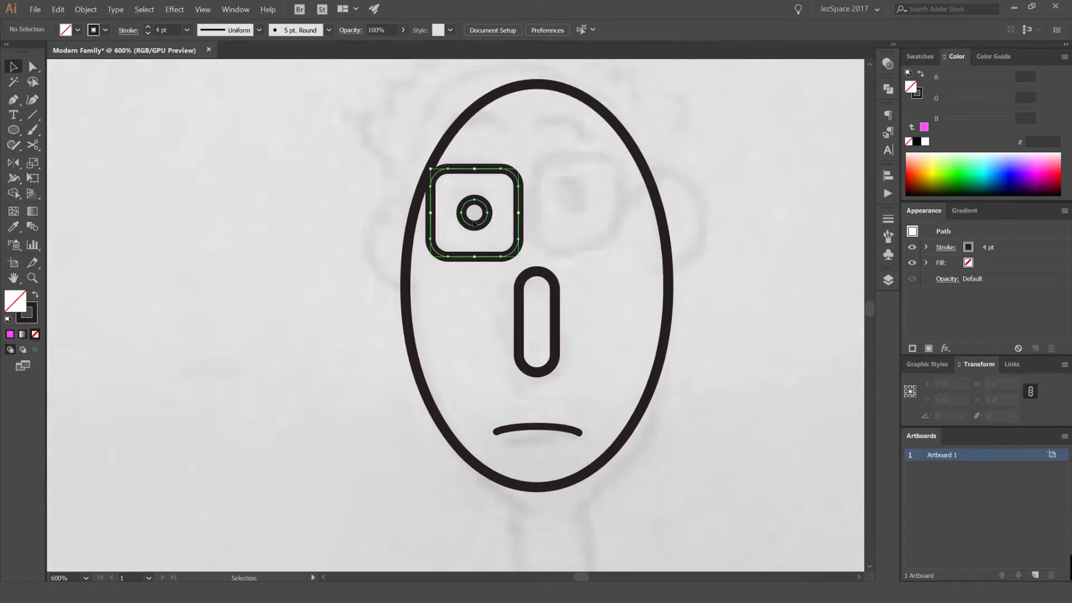
pyautogui.scroll(1, 515, 267)
pyautogui.press('o')
pyautogui.keyDown('alt'); pyautogui.click(543, 272); pyautogui.keyUp('alt')
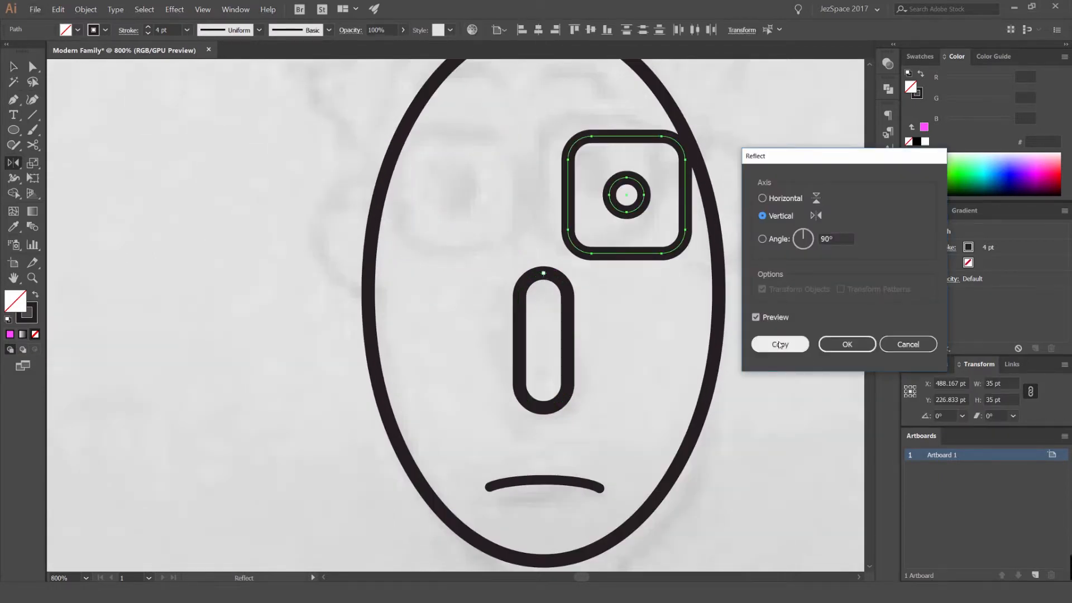
pyautogui.click(779, 344)
pyautogui.press('v')
pyautogui.click(787, 350)
# Draw a straight horizontal bridge joining the inner edges of the two lenses at eye height
pyautogui.scroll(-2, 786, 348)
pyautogui.moveTo(756, 275); pyautogui.dragTo(567, 254)
pyautogui.scroll(3, 495, 252)
pyautogui.press('p')
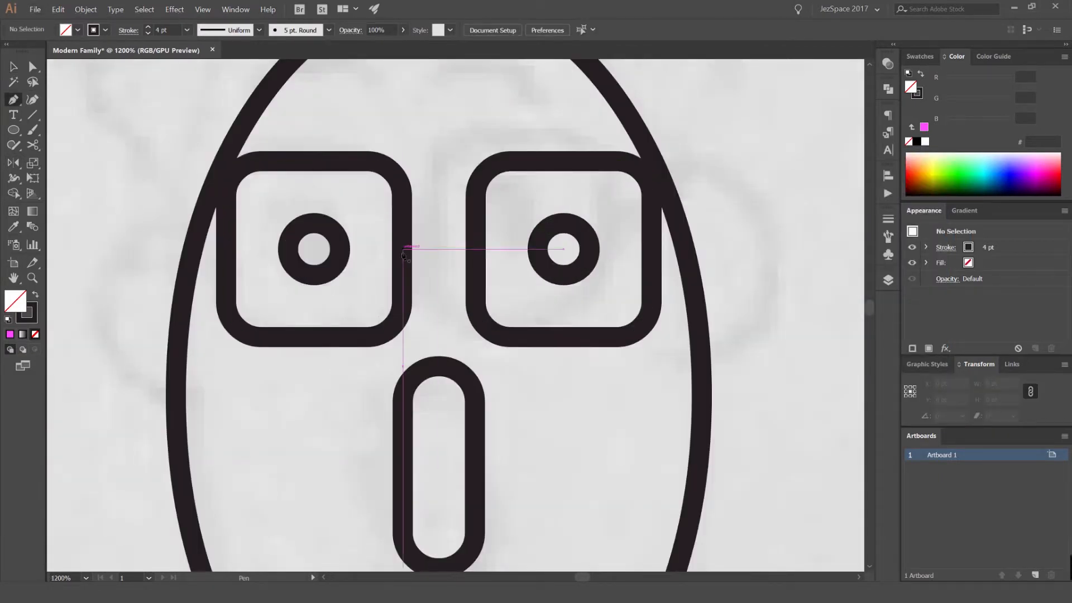
pyautogui.click(403, 250)
pyautogui.click(477, 249)
pyautogui.press('v')
pyautogui.scroll(-2, 441, 201)
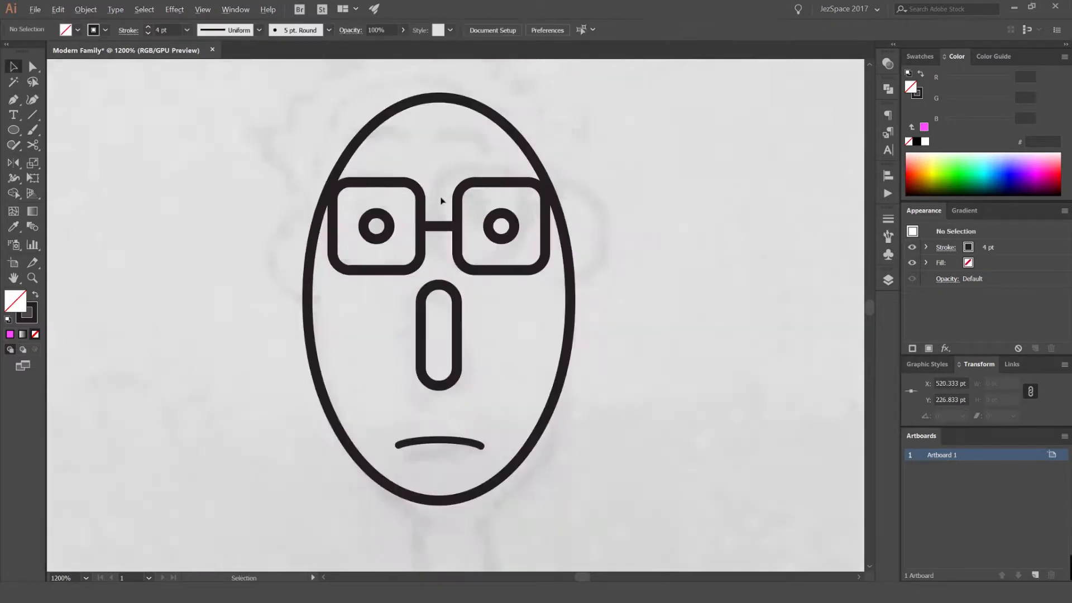
# Draw an upright ellipse overlapping the left edge of the head as the teenager's ear
pyautogui.scroll(-4, 441, 201)
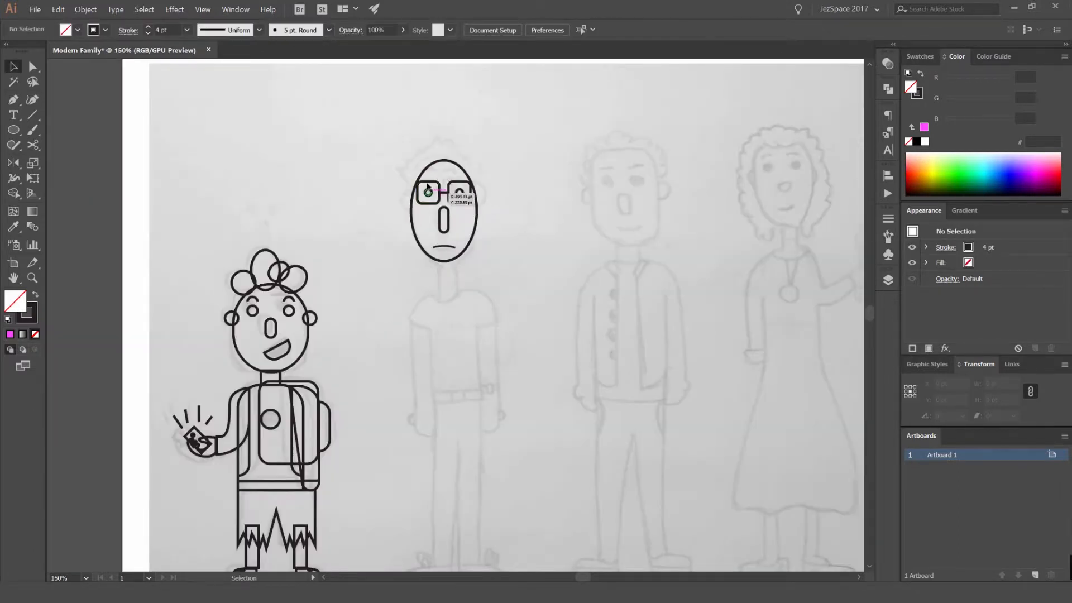
pyautogui.scroll(2, 427, 170)
pyautogui.scroll(2, 383, 233)
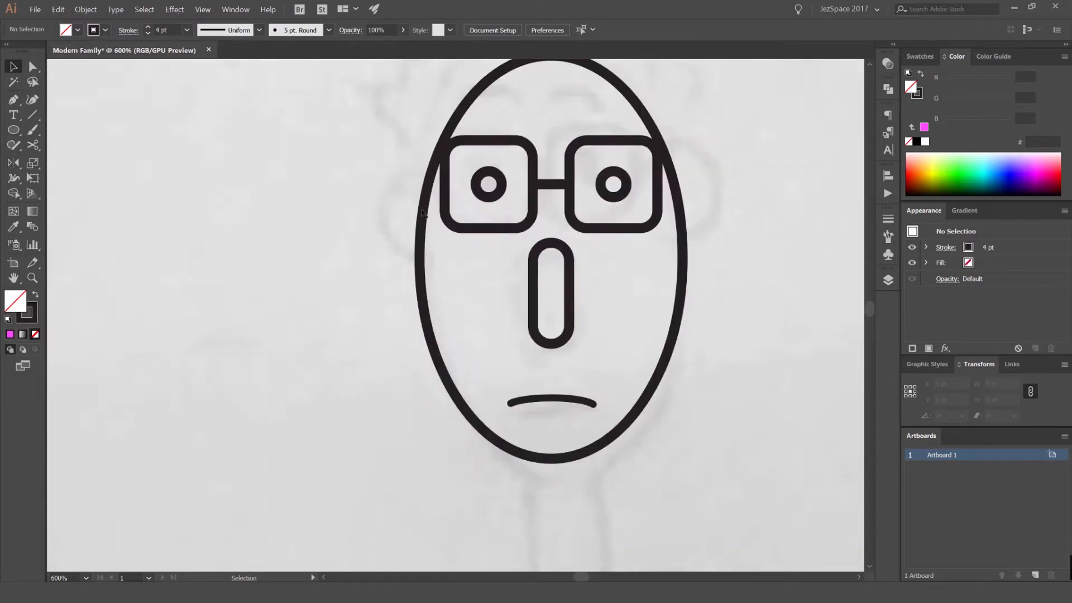
pyautogui.press('l')
pyautogui.moveTo(423, 224); pyautogui.dragTo(620, 393)
pyautogui.press('v')
pyautogui.hotkey('ctrl', 'z')
# Reflect a copy of the ear vertically about the nose's centre onto the opposite side of the head
pyautogui.press('o')
pyautogui.keyDown('alt'); pyautogui.click(551, 243); pyautogui.keyUp('alt')
pyautogui.click(773, 343)
pyautogui.press('v')
pyautogui.click(765, 341)
# Trace the teenager's spiky hair with the Pen tool as a straight-segment zigzag from above one ear to above the other
pyautogui.press('p')
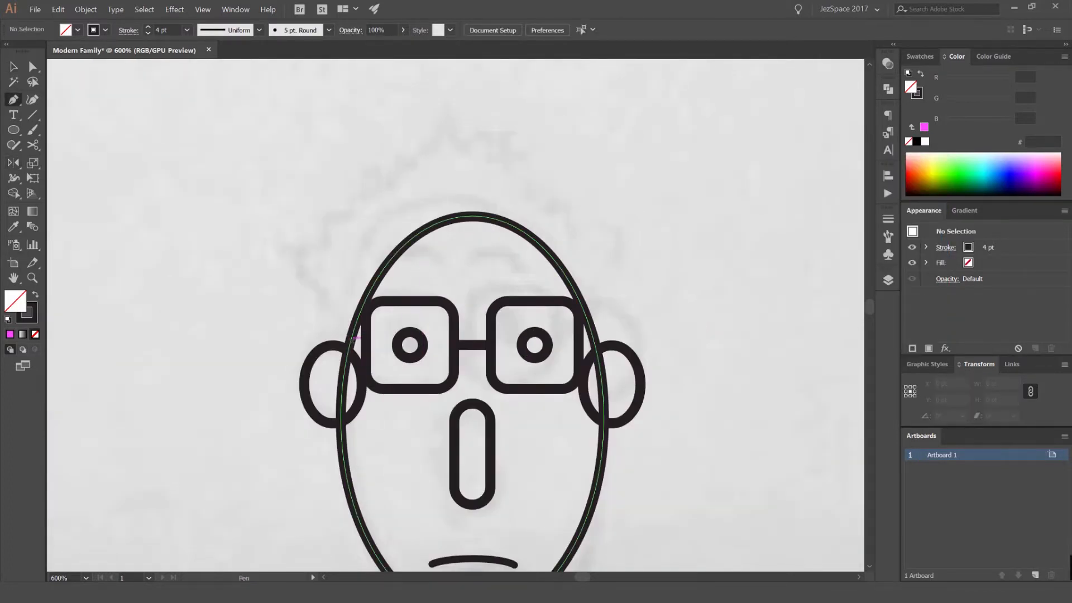
pyautogui.click(349, 344)
pyautogui.click(281, 295)
pyautogui.hotkey('ctrl', 'z')
pyautogui.click(276, 265)
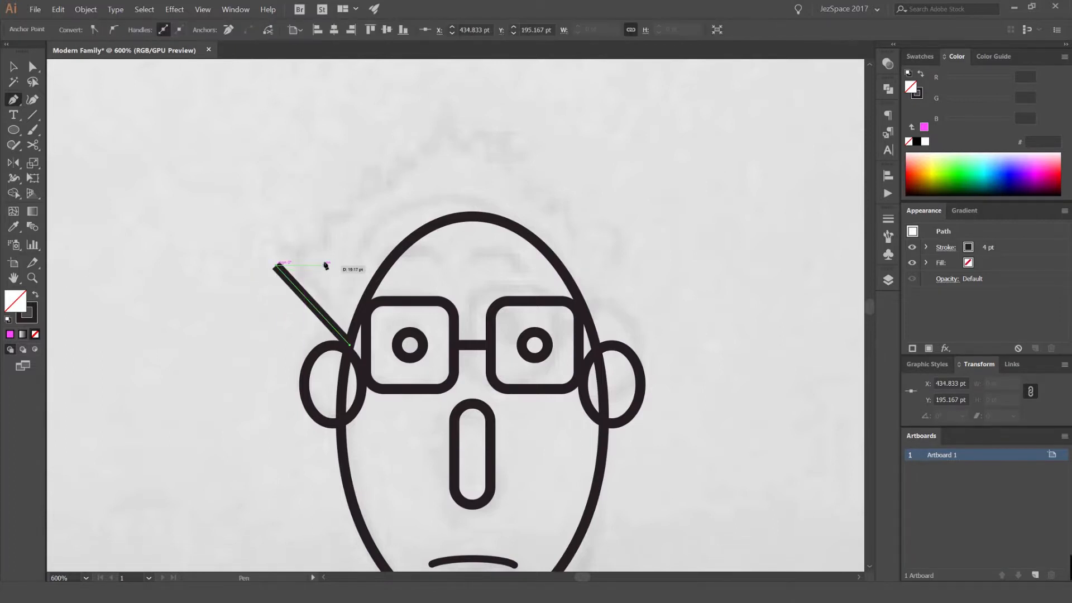
pyautogui.click(325, 265)
pyautogui.click(320, 208)
pyautogui.click(354, 228)
pyautogui.click(360, 195)
pyautogui.click(386, 199)
pyautogui.click(389, 175)
pyautogui.click(411, 185)
pyautogui.click(410, 157)
pyautogui.click(438, 167)
pyautogui.click(454, 104)
pyautogui.click(484, 161)
pyautogui.click(508, 146)
pyautogui.click(513, 170)
pyautogui.click(558, 165)
pyautogui.click(549, 195)
pyautogui.click(577, 195)
pyautogui.click(565, 221)
pyautogui.click(592, 216)
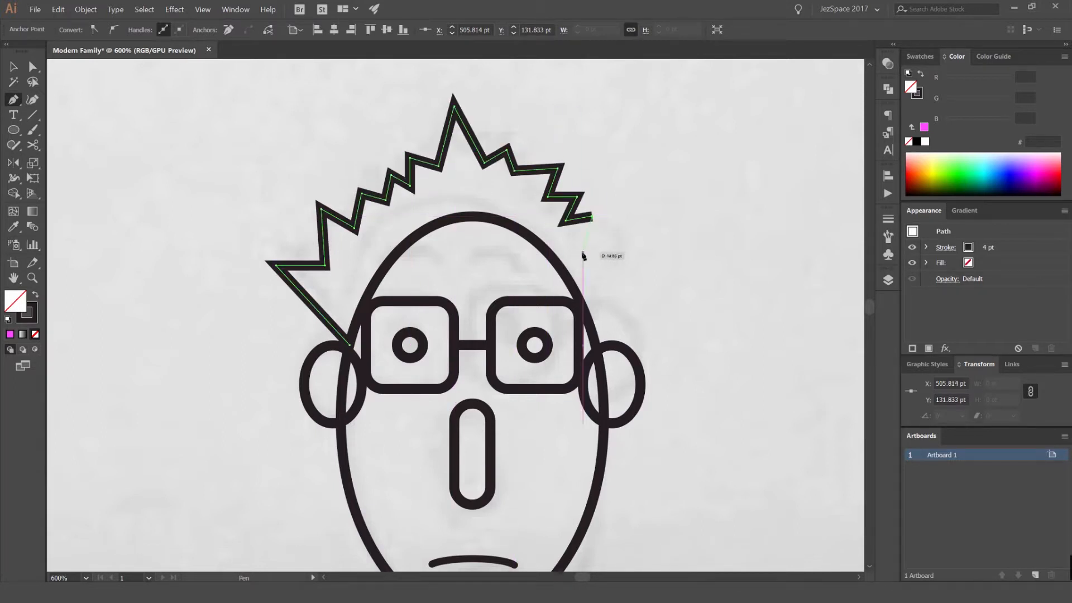
pyautogui.click(648, 226)
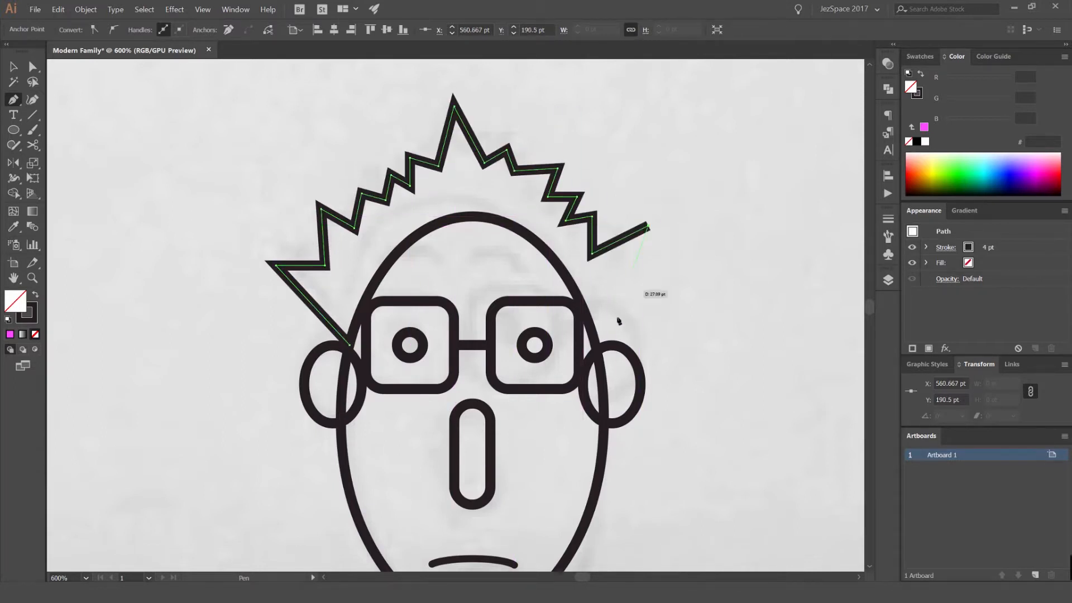
pyautogui.click(598, 345)
pyautogui.press('v')
pyautogui.click(682, 310)
# Draw a rectangle about 24 by 62 pt from the chin down to the collar as the teenager's neck
pyautogui.scroll(-3, 682, 311)
pyautogui.moveTo(701, 304); pyautogui.dragTo(541, 217)
pyautogui.scroll(1, 509, 264)
pyautogui.press('space')
pyautogui.moveTo(440, 371)
pyautogui.mouseDown()
pyautogui.moveTo(478, 223)
pyautogui.moveTo(503, 282)
pyautogui.moveTo(491, 283)
pyautogui.mouseUp()
pyautogui.press('v')
pyautogui.keyDown('shift'); pyautogui.click(479, 176); pyautogui.keyUp('shift')
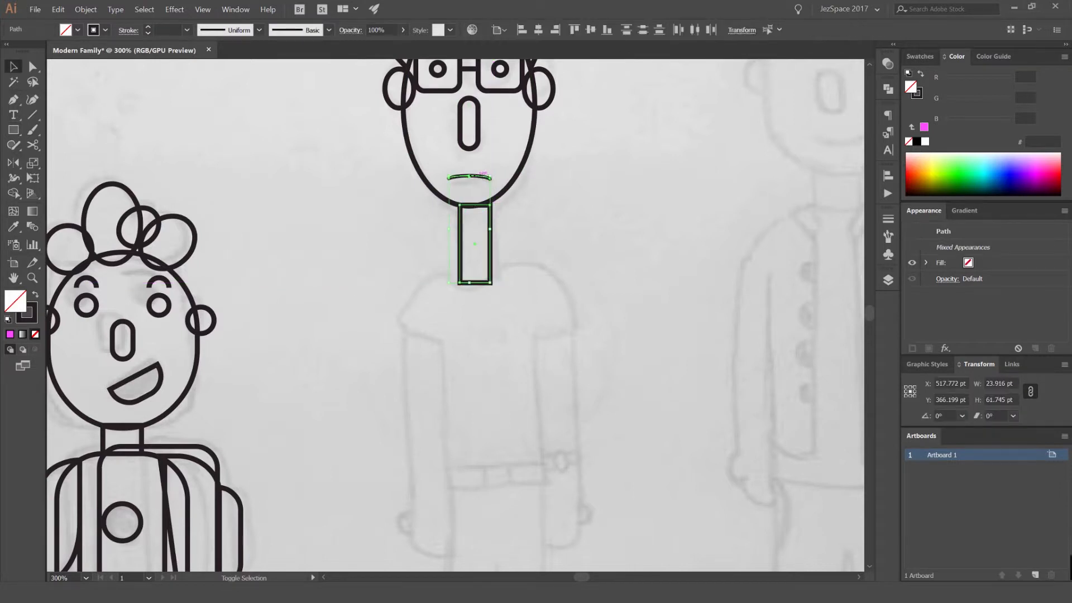
pyautogui.click(538, 30)
pyautogui.hotkey('ctrl', 'z')
# Centre the neck rectangle horizontally on the head outline
pyautogui.click(511, 221)
pyautogui.click(491, 219)
pyautogui.keyDown('shift'); pyautogui.click(500, 196); pyautogui.keyUp('shift')
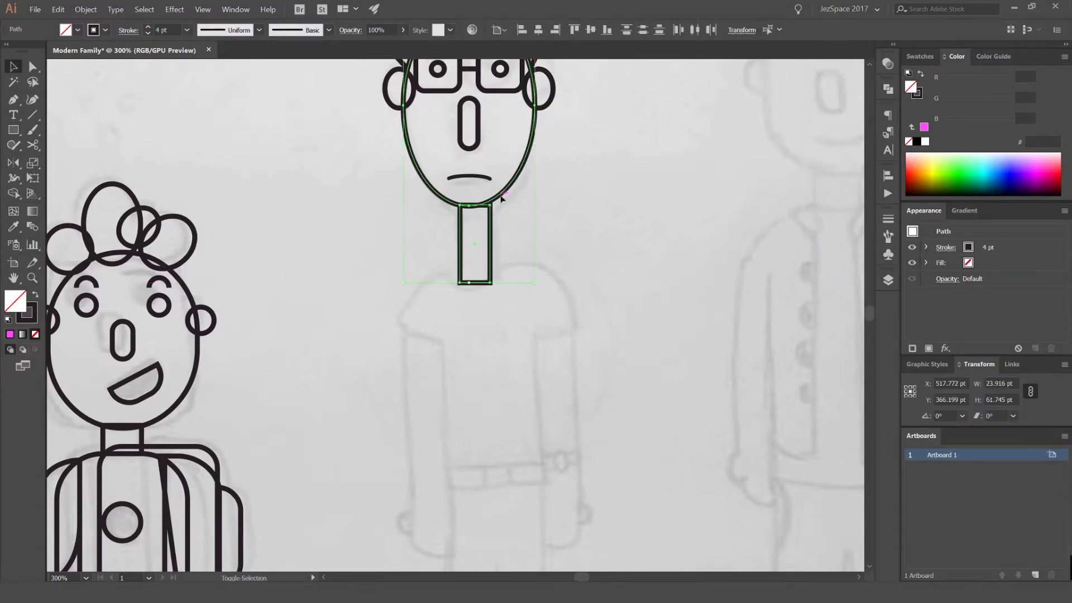
pyautogui.click(581, 144)
# Shorten the neck rectangle to about 42 pt high by raising its bottom edge
pyautogui.scroll(2, 473, 237)
pyautogui.press('a')
pyautogui.moveTo(548, 306); pyautogui.dragTo(420, 369)
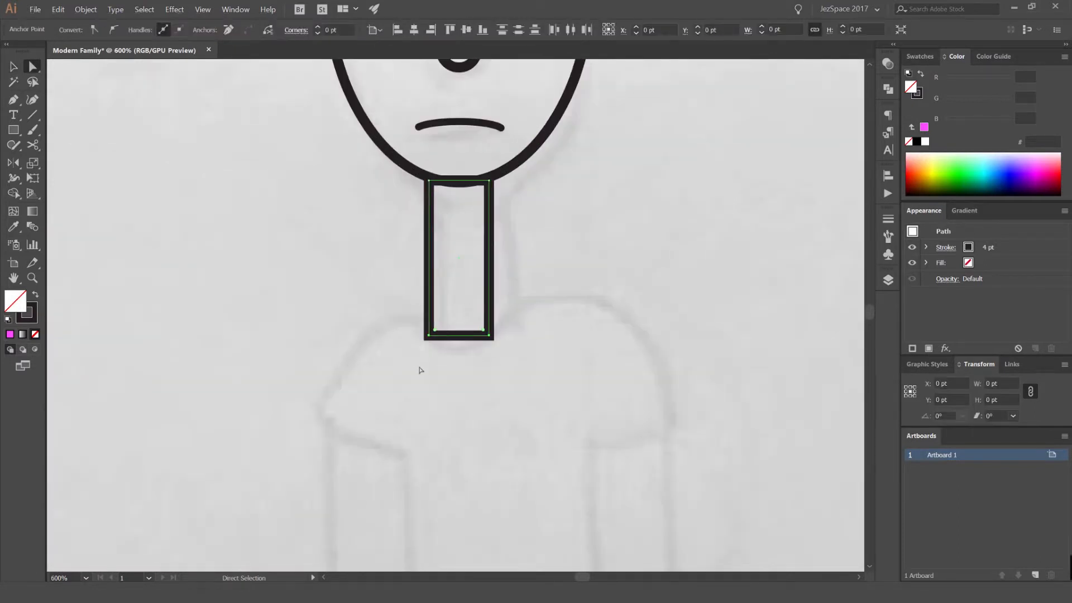
pyautogui.hotkey('shift', 'Up')
pyautogui.scroll(-3, 601, 277)
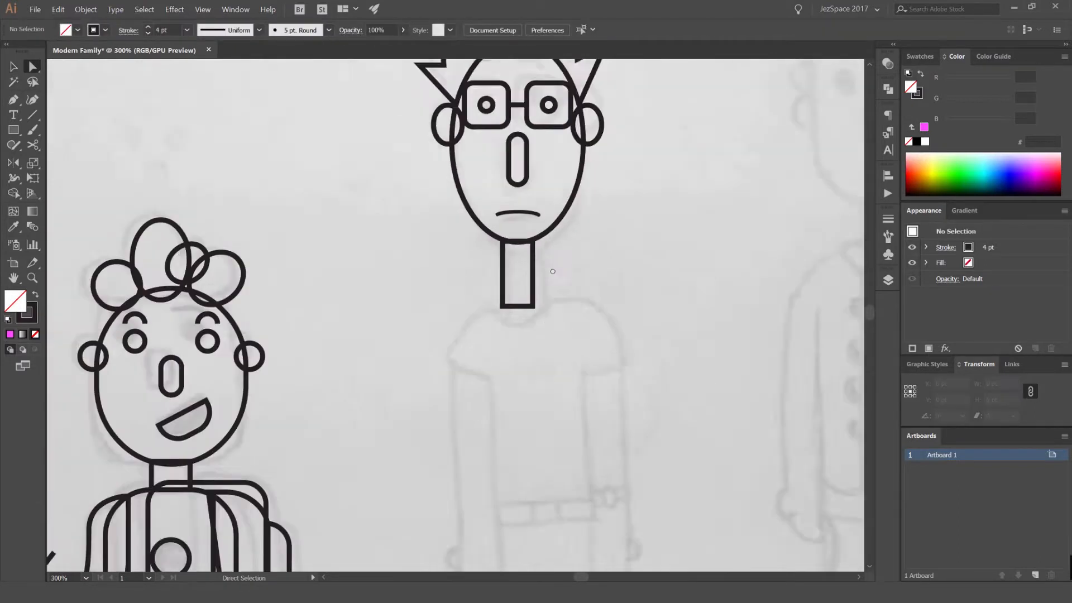
pyautogui.scroll(-3, 530, 234)
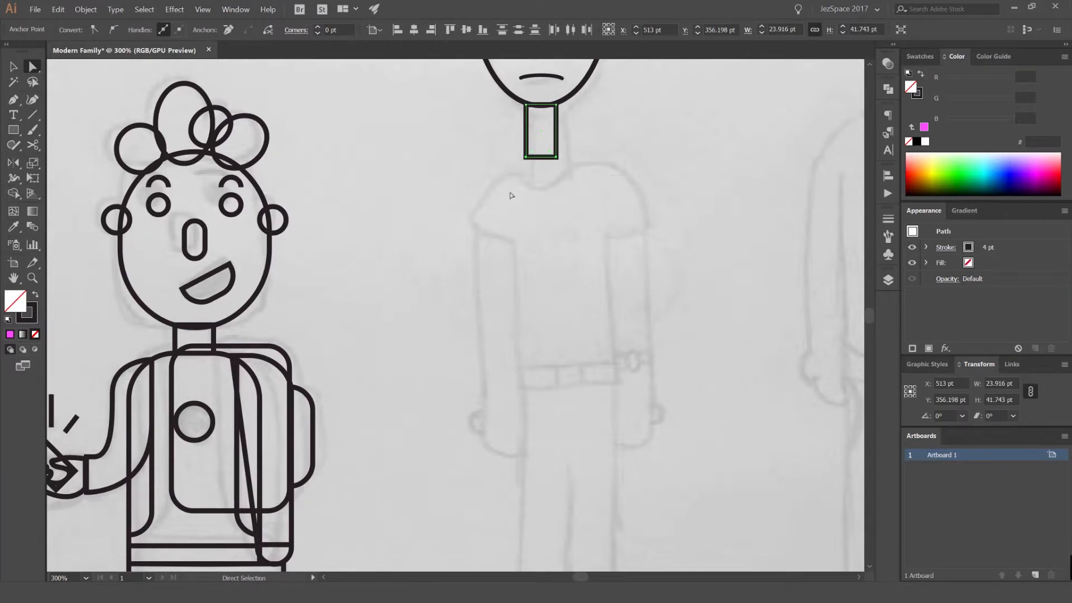
# Draw a rectangle about 129 by 171 pt below the neck as the teenager's torso and centre it horizontally on the neck
pyautogui.moveTo(511, 195); pyautogui.dragTo(495, 219)
pyautogui.click(636, 163)
pyautogui.press('m')
pyautogui.moveTo(569, 393); pyautogui.dragTo(591, 427)
pyautogui.press('v')
pyautogui.keyDown('shift'); pyautogui.click(527, 182); pyautogui.keyUp('shift')
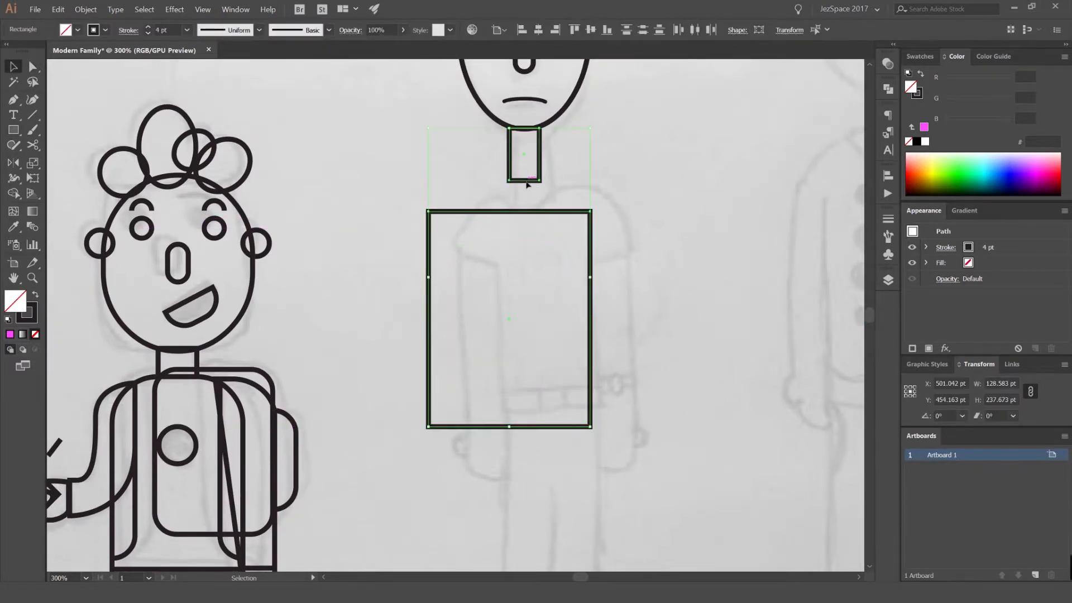
pyautogui.click(541, 34)
pyautogui.click(562, 191)
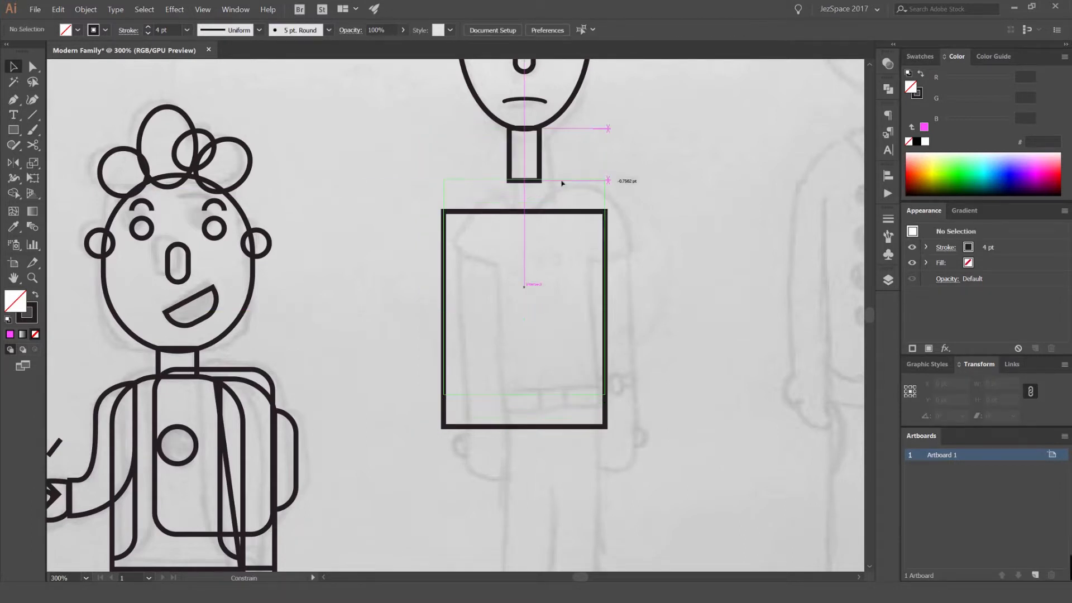
# Move the torso rectangle up until its upper edge meets the lower edge of the neck
pyautogui.moveTo(589, 211); pyautogui.dragTo(589, 180)
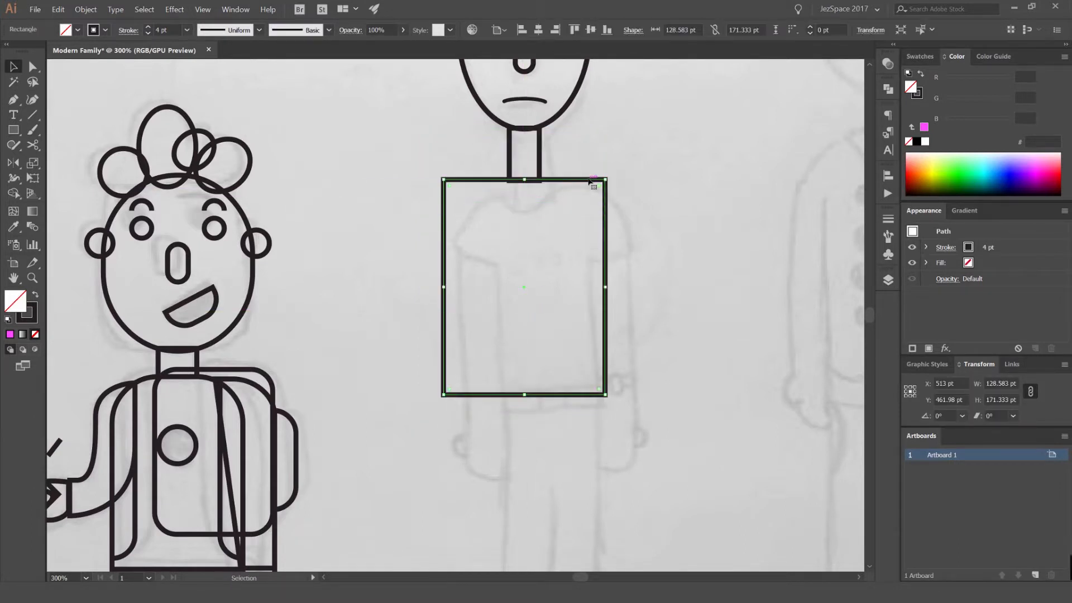
pyautogui.scroll(2, 562, 171)
pyautogui.click(563, 170)
pyautogui.scroll(3, 539, 192)
pyautogui.moveTo(539, 183); pyautogui.dragTo(539, 190)
pyautogui.click(573, 163)
pyautogui.scroll(-5, 572, 163)
pyautogui.click(610, 169)
# Round the torso rectangle's two upper corners to form the shoulders
pyautogui.press('a')
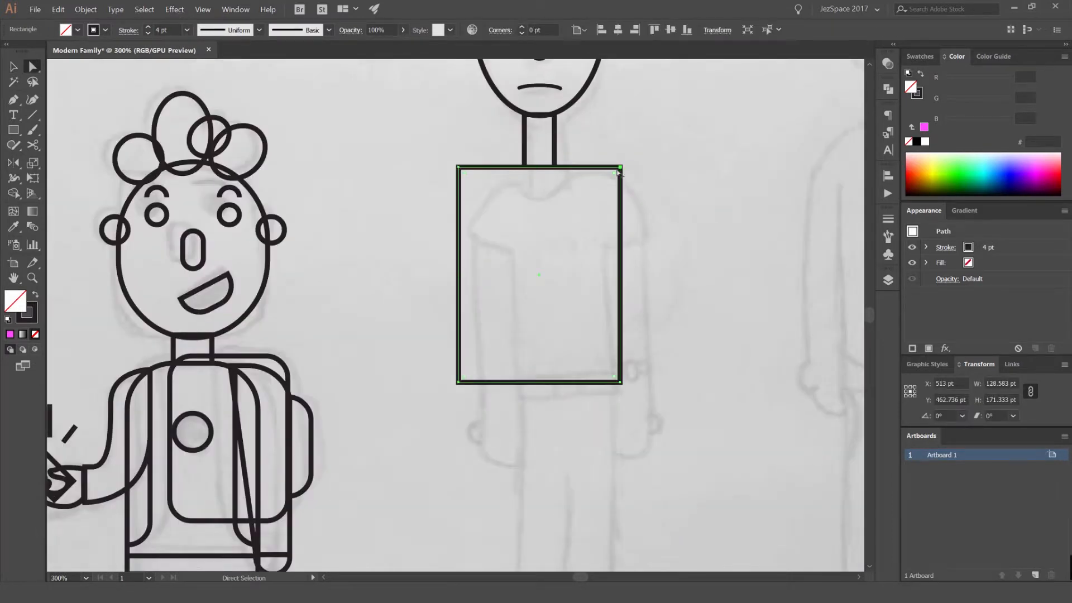
pyautogui.click(459, 167)
pyautogui.keyDown('shift'); pyautogui.click(620, 167); pyautogui.keyUp('shift')
pyautogui.moveTo(614, 173); pyautogui.dragTo(613, 249)
# Lengthen the torso to about 181 pt high by lowering its bottom edge
pyautogui.moveTo(654, 362); pyautogui.dragTo(417, 427)
pyautogui.hotkey('shift', 'Up')
pyautogui.hotkey('shift', 'Down')
pyautogui.hotkey('shift', 'Down')
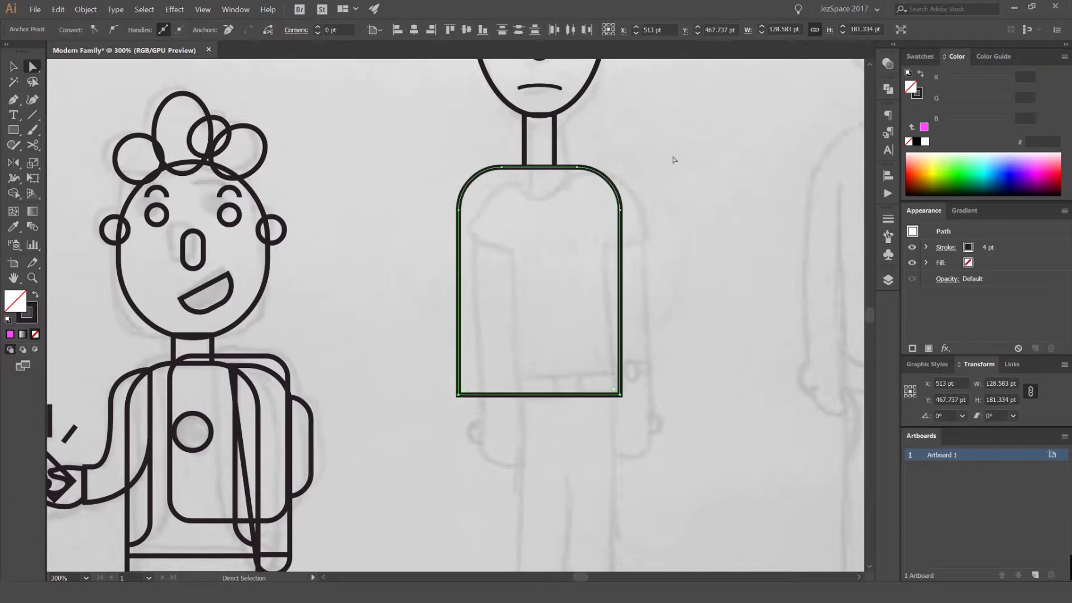
pyautogui.click(591, 222)
# Draw a narrow rectangle against the torso's right side, from shoulder level to below the waist, as the teenager's arm
pyautogui.click(620, 230)
pyautogui.click(655, 222)
pyautogui.moveTo(655, 222); pyautogui.dragTo(557, 442)
pyautogui.press('m')
pyautogui.press('v')
pyautogui.click(577, 320)
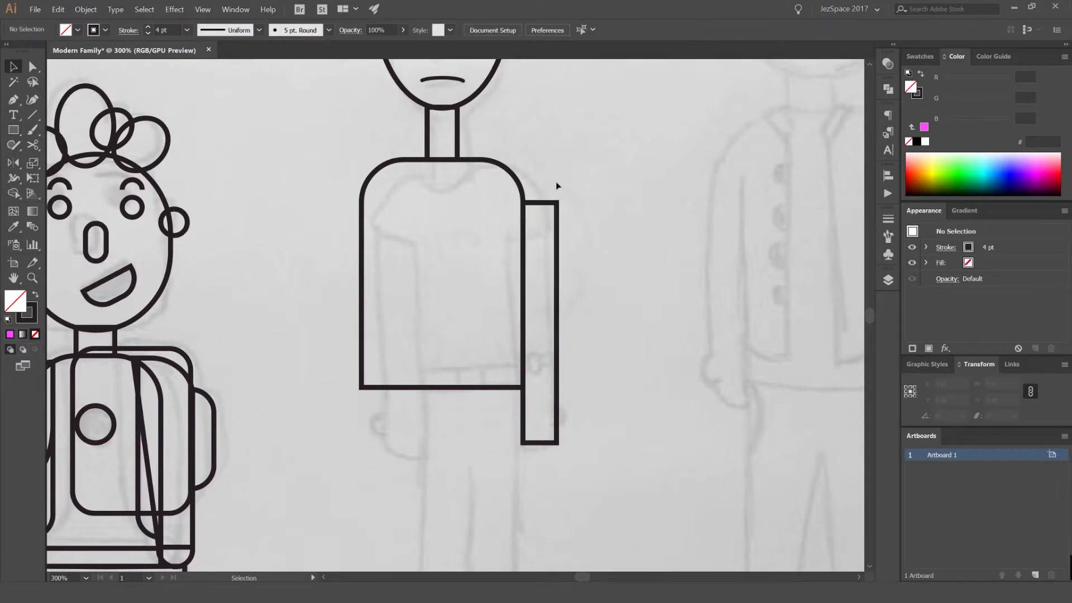
# Draw a circle about 55 pt across at the arm's upper end as the shoulder, flush with the arm's outer edge
pyautogui.scroll(3, 546, 188)
pyautogui.press('l')
pyautogui.moveTo(568, 220)
pyautogui.mouseDown()
pyautogui.moveTo(459, 148)
pyautogui.moveTo(422, 154)
pyautogui.mouseUp()
pyautogui.hotkey('ctrl', 'z')
pyautogui.moveTo(568, 220)
pyautogui.mouseDown()
pyautogui.moveTo(402, 190)
pyautogui.moveTo(430, 205)
pyautogui.mouseUp()
pyautogui.press('v')
pyautogui.moveTo(558, 188); pyautogui.dragTo(557, 258)
pyautogui.click(605, 228)
pyautogui.press('a')
pyautogui.click(543, 222)
pyautogui.click(568, 220)
pyautogui.moveTo(599, 190); pyautogui.dragTo(550, 246)
pyautogui.press('v')
# Merge the shoulder circle and the arm rectangle into one shape with the Unite shape mode
pyautogui.moveTo(612, 161); pyautogui.dragTo(554, 244)
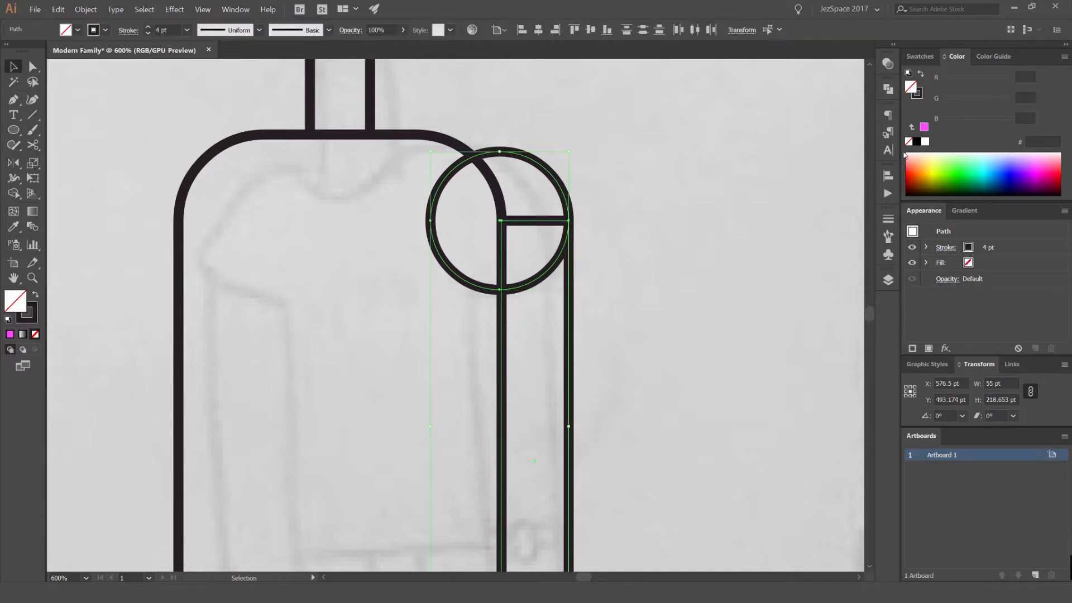
pyautogui.click(888, 89)
pyautogui.click(741, 115)
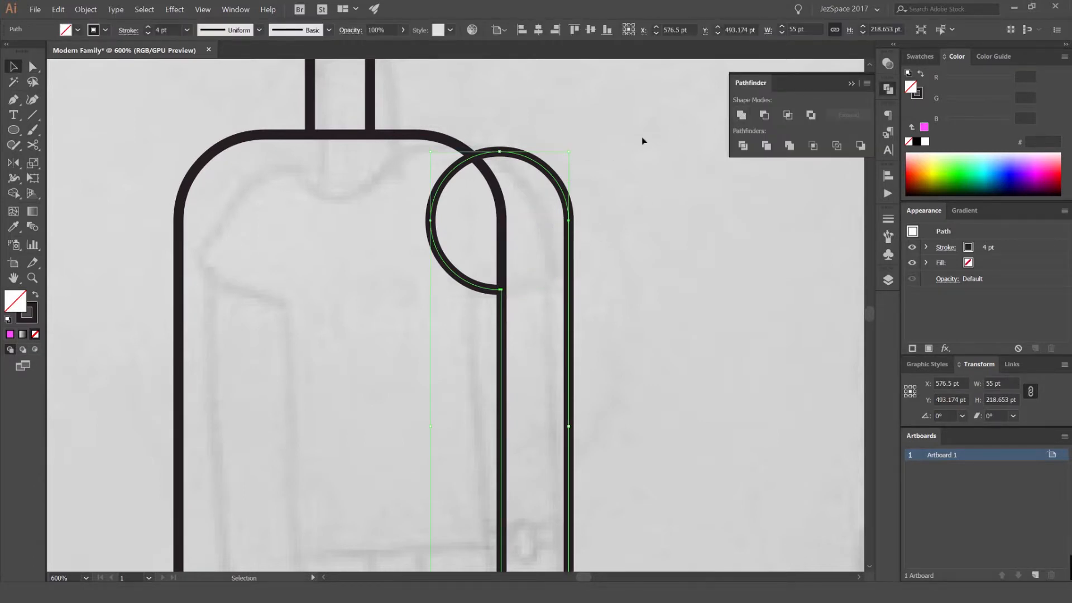
pyautogui.click(643, 140)
pyautogui.scroll(-3, 585, 200)
pyautogui.moveTo(580, 199); pyautogui.dragTo(635, 199)
pyautogui.hotkey('ctrl', 'z')
pyautogui.click(575, 167)
pyautogui.scroll(2, 554, 171)
pyautogui.press('a')
pyautogui.click(558, 194)
pyautogui.click(599, 184)
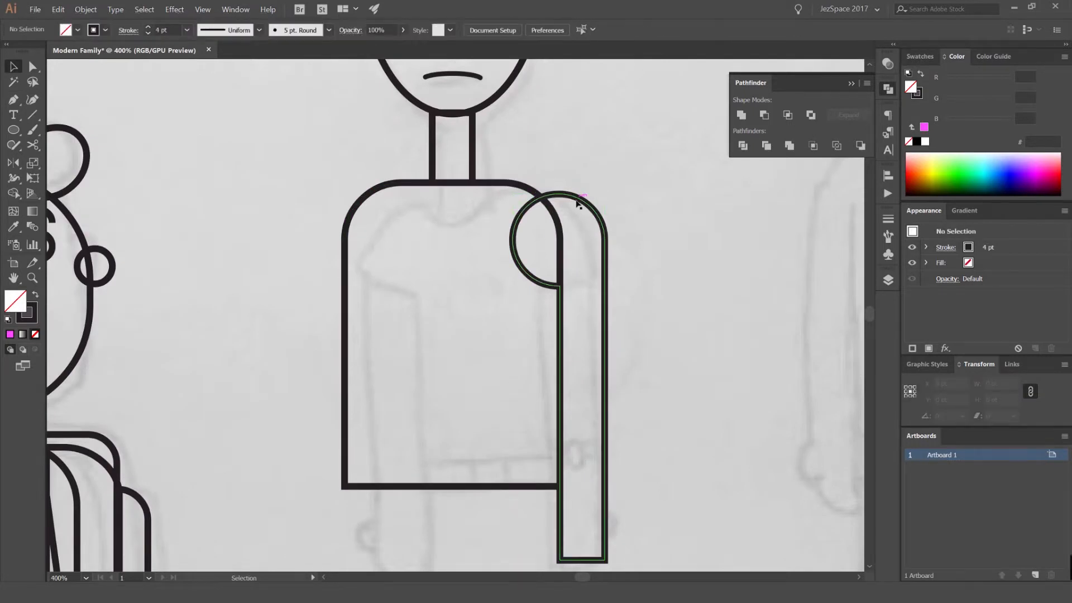
# Reflect a copy of the arm across the vertical axis through the centre of the head to make the opposite arm
pyautogui.scroll(-2, 580, 211)
pyautogui.click(577, 210)
pyautogui.press('o')
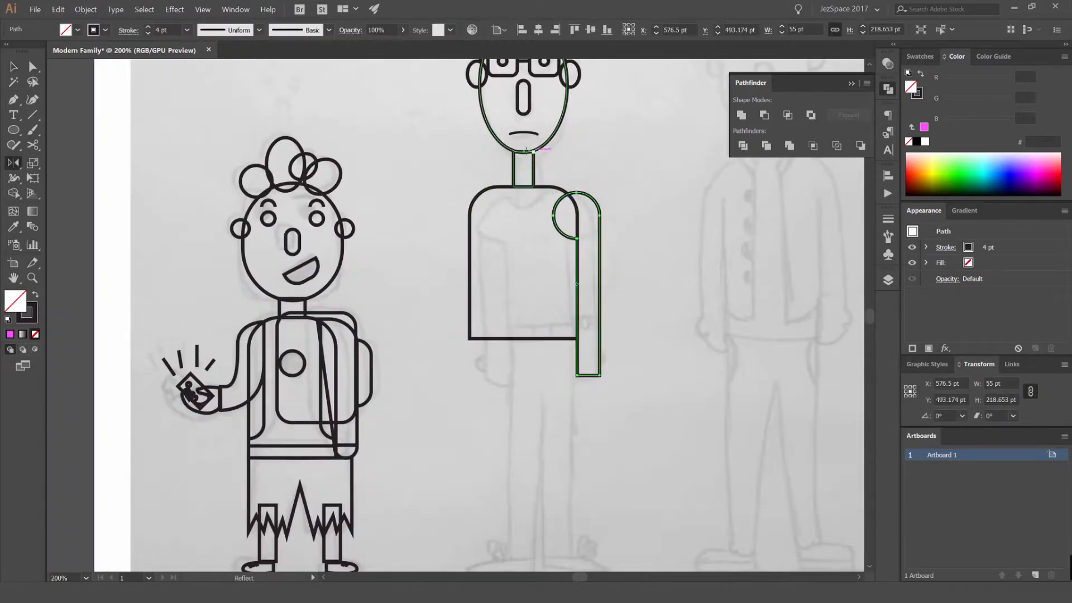
pyautogui.keyDown('alt'); pyautogui.click(523, 151); pyautogui.keyUp('alt')
pyautogui.click(762, 342)
pyautogui.press('v')
pyautogui.click(674, 273)
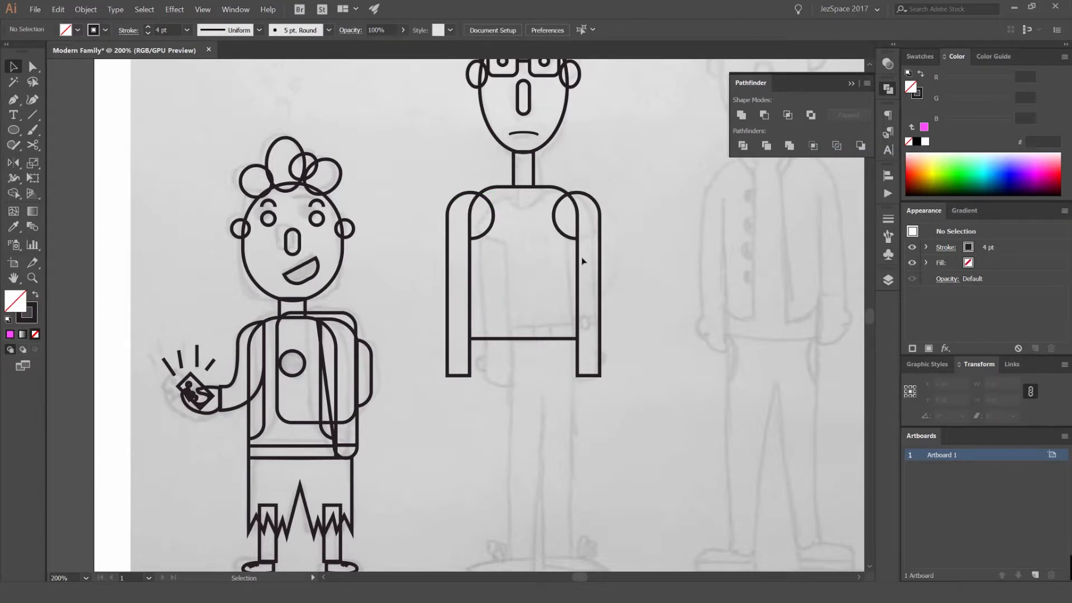
# Shorten both arms to about 199 pt high by raising their lower edges together
pyautogui.scroll(3, 581, 268)
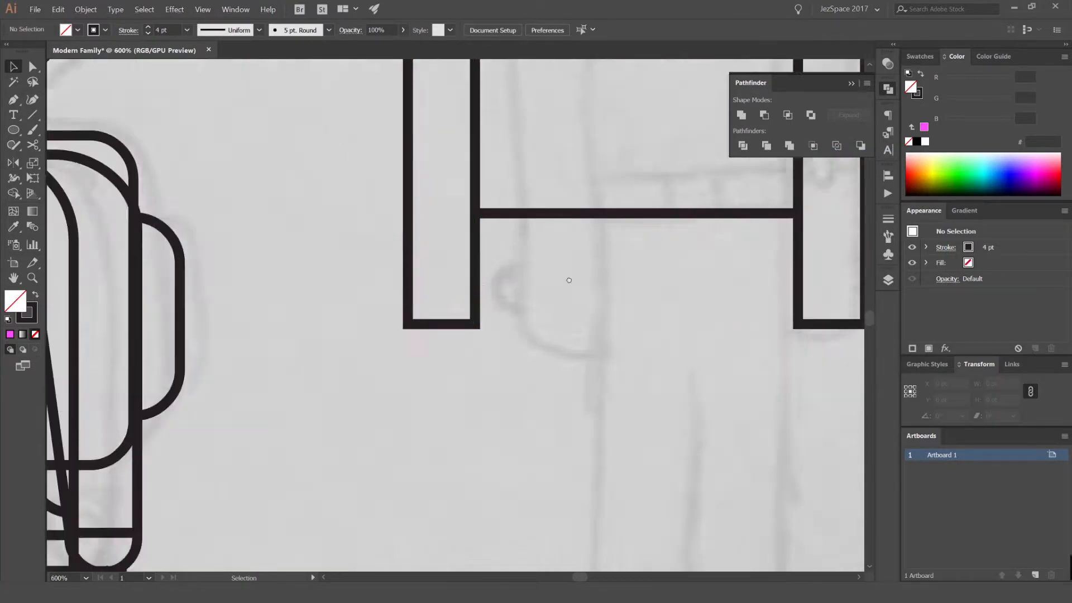
pyautogui.moveTo(569, 280); pyautogui.dragTo(330, 255)
pyautogui.scroll(-1, 681, 278)
pyautogui.press('a')
pyautogui.moveTo(680, 278); pyautogui.dragTo(286, 328)
pyautogui.hotkey('shift', 'Up')
pyautogui.hotkey('shift', 'Up')
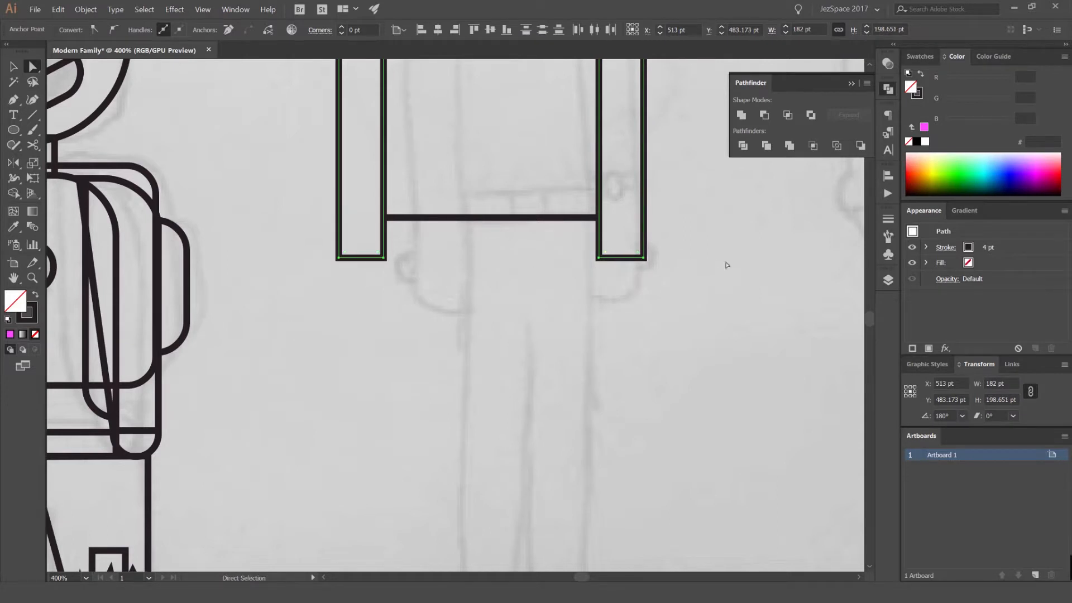
pyautogui.click(726, 265)
# Draw a hand below the right-hand arm as a rectangle of the same width with fully rounded lower corners
pyautogui.scroll(1, 658, 288)
pyautogui.moveTo(569, 241); pyautogui.dragTo(553, 346)
pyautogui.press('a')
pyautogui.moveTo(586, 310); pyautogui.dragTo(595, 233)
pyautogui.press('v')
pyautogui.click(686, 251)
pyautogui.scroll(-3, 686, 251)
pyautogui.moveTo(720, 256); pyautogui.dragTo(654, 266)
pyautogui.scroll(1, 147, 289)
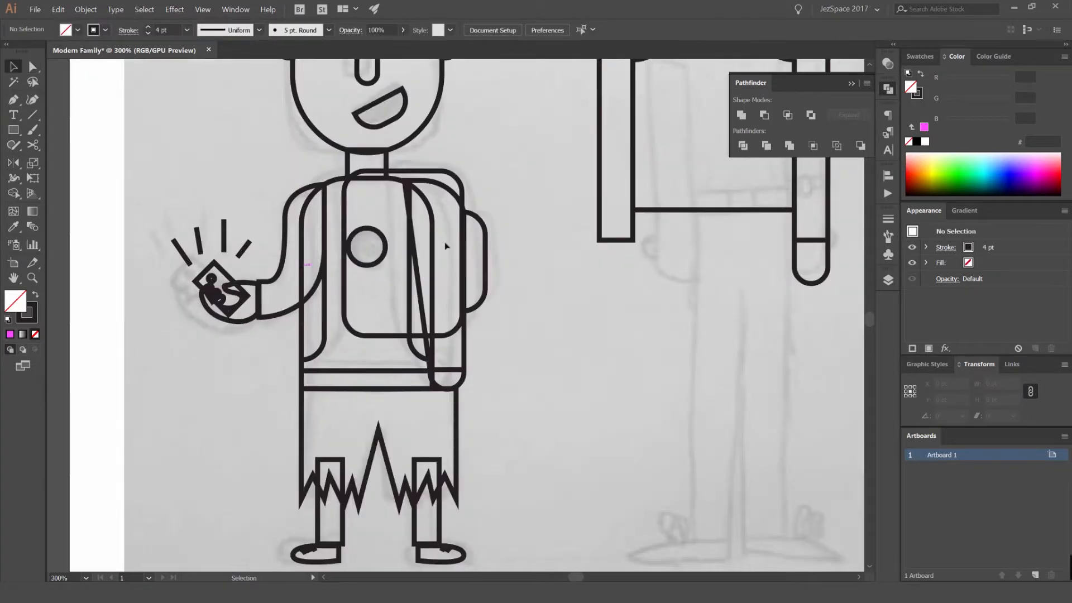
# Add a small circle on the outer edge of the hand as the thumb
pyautogui.moveTo(447, 244); pyautogui.dragTo(199, 270)
pyautogui.scroll(3, 591, 279)
pyautogui.moveTo(559, 282)
pyautogui.mouseDown()
pyautogui.moveTo(579, 293)
pyautogui.moveTo(550, 297)
pyautogui.mouseUp()
pyautogui.press('v')
pyautogui.scroll(-2, 569, 295)
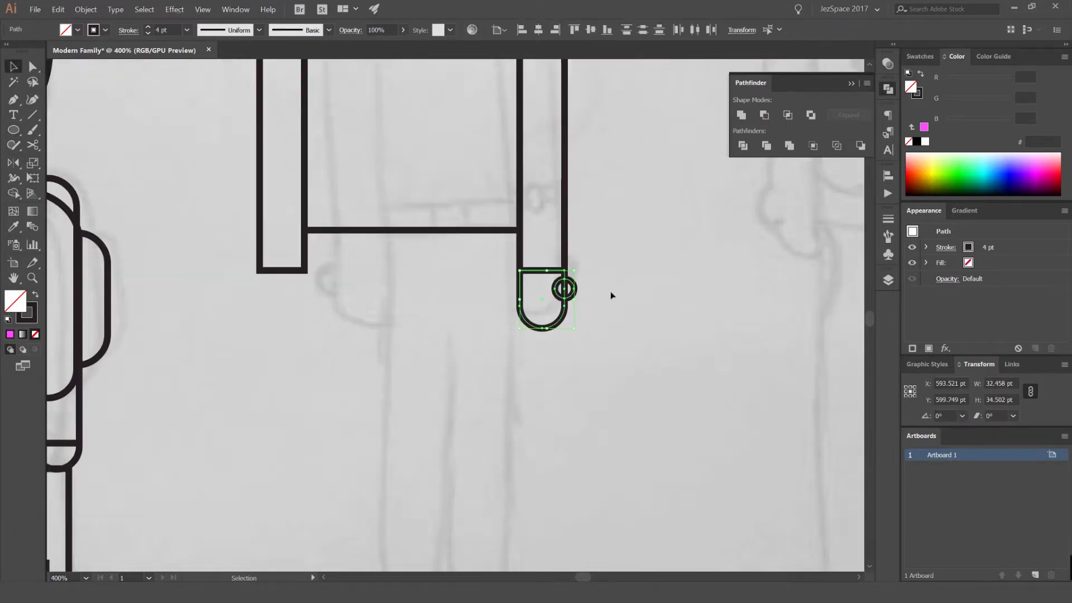
pyautogui.click(612, 295)
# Reflect a copy of the hand and thumb across the body's vertical centre axis onto the opposite arm
pyautogui.scroll(-2, 312, 292)
pyautogui.moveTo(56, 316); pyautogui.dragTo(271, 293)
pyautogui.scroll(2, 645, 272)
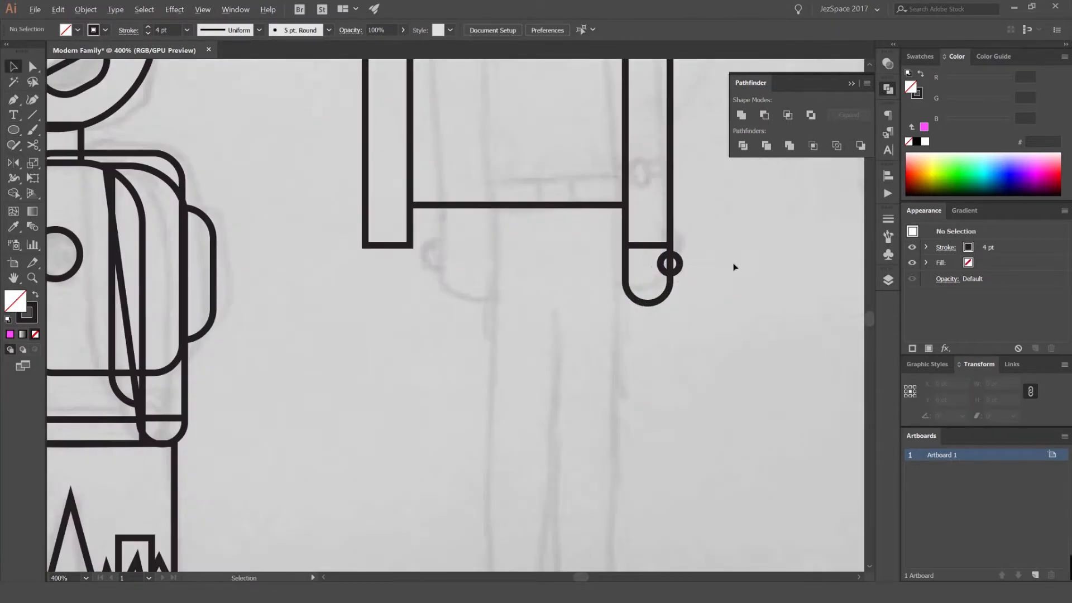
pyautogui.click(673, 263)
pyautogui.scroll(-3, 528, 213)
pyautogui.moveTo(535, 124); pyautogui.dragTo(535, 169)
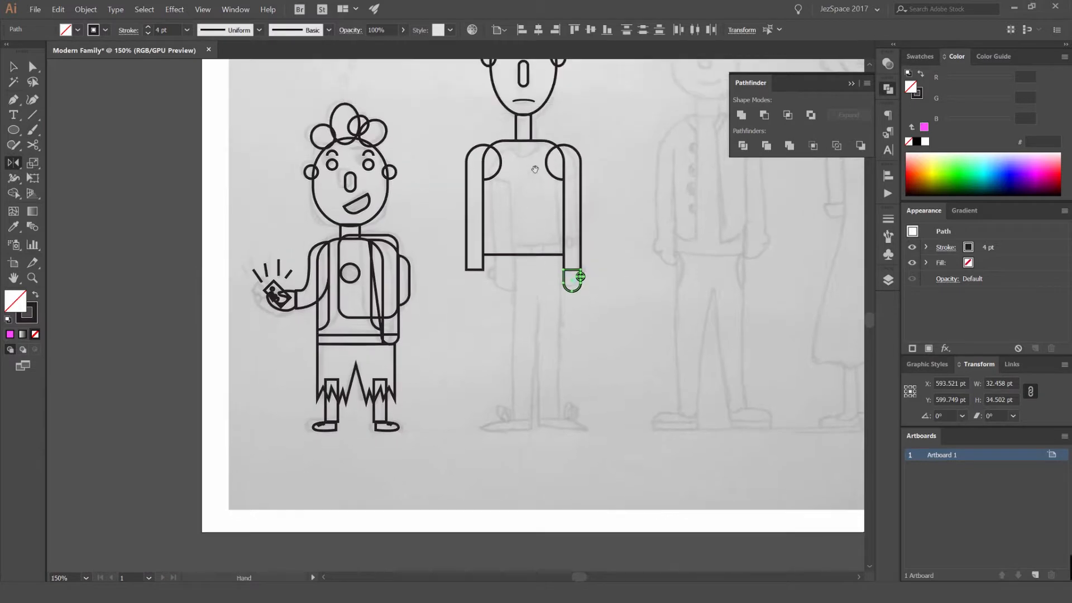
pyautogui.keyDown('alt'); pyautogui.click(523, 119); pyautogui.keyUp('alt')
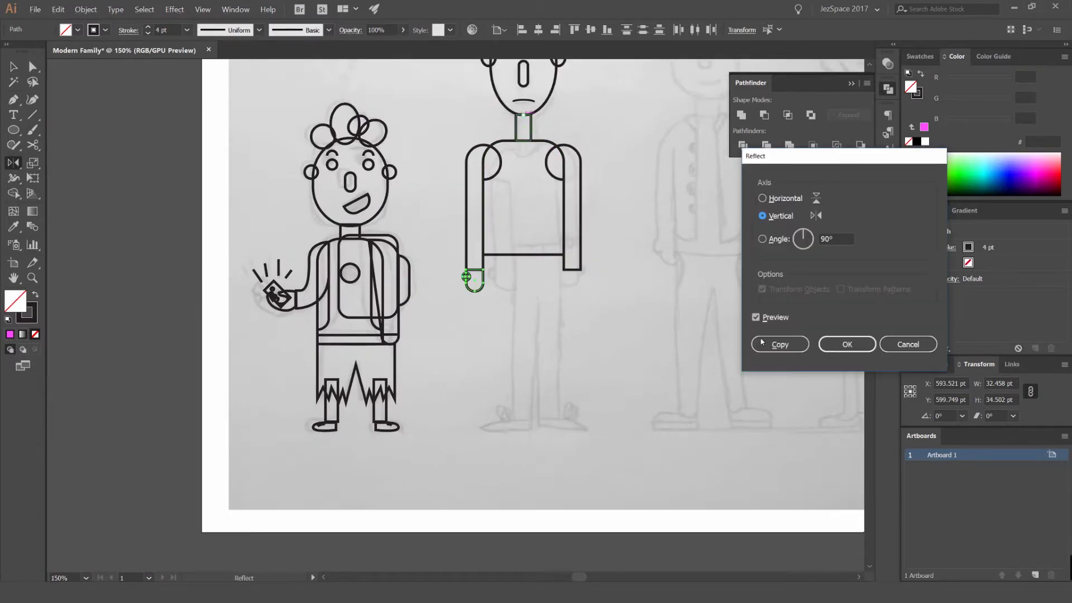
pyautogui.click(780, 342)
pyautogui.press('v')
pyautogui.click(646, 268)
# Draw a rectangle about 64 by 266 pt from the torso's lower-left corner to its centre line as the first leg
pyautogui.scroll(-1, 505, 273)
pyautogui.scroll(2, 550, 246)
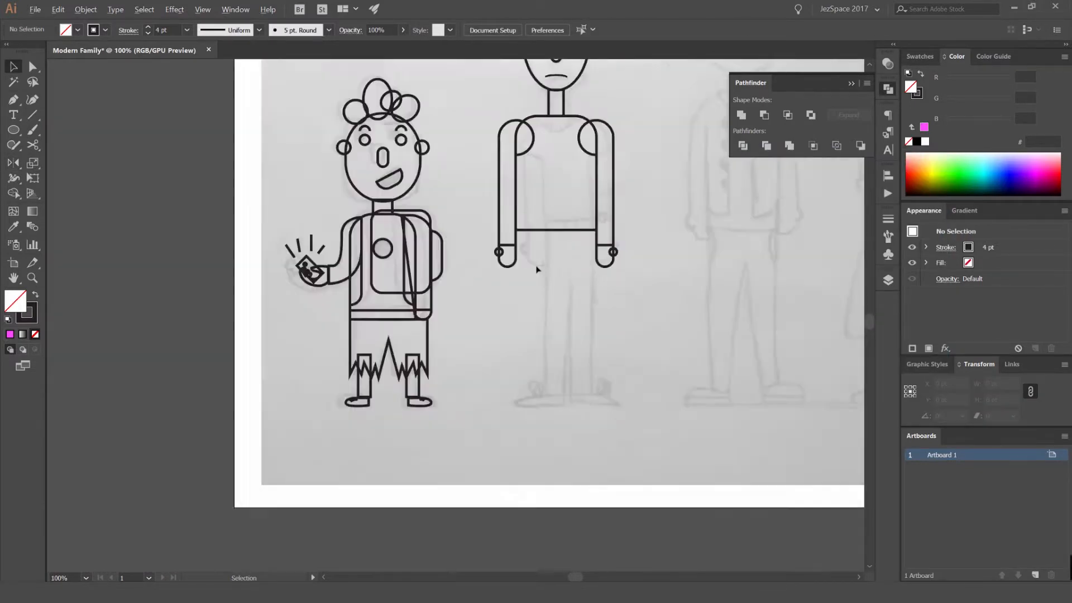
pyautogui.moveTo(555, 253); pyautogui.dragTo(555, 241)
pyautogui.moveTo(510, 206); pyautogui.dragTo(545, 384)
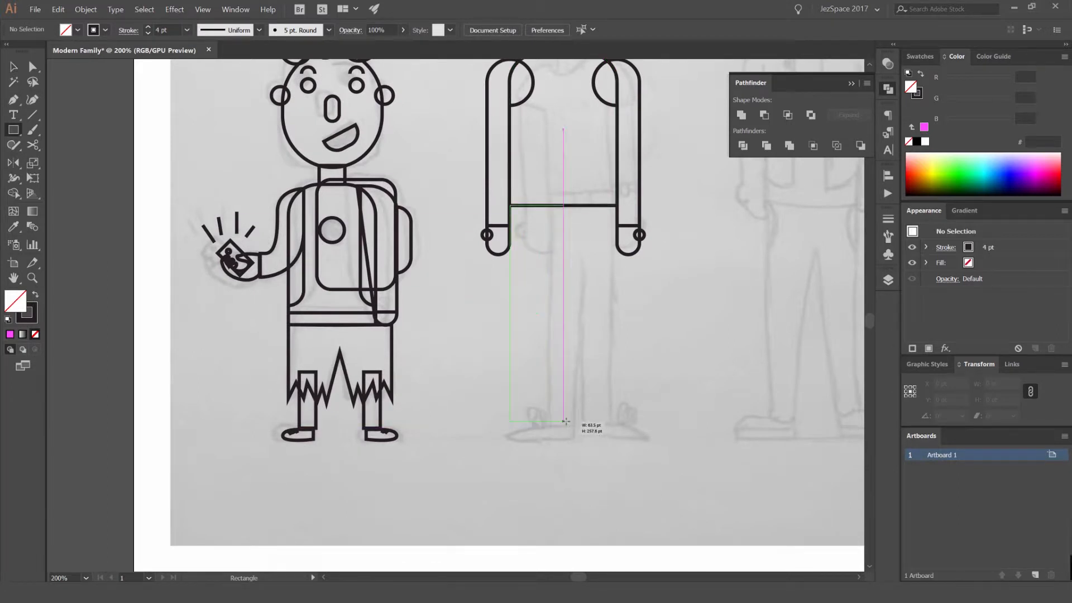
pyautogui.moveTo(564, 426); pyautogui.dragTo(563, 428)
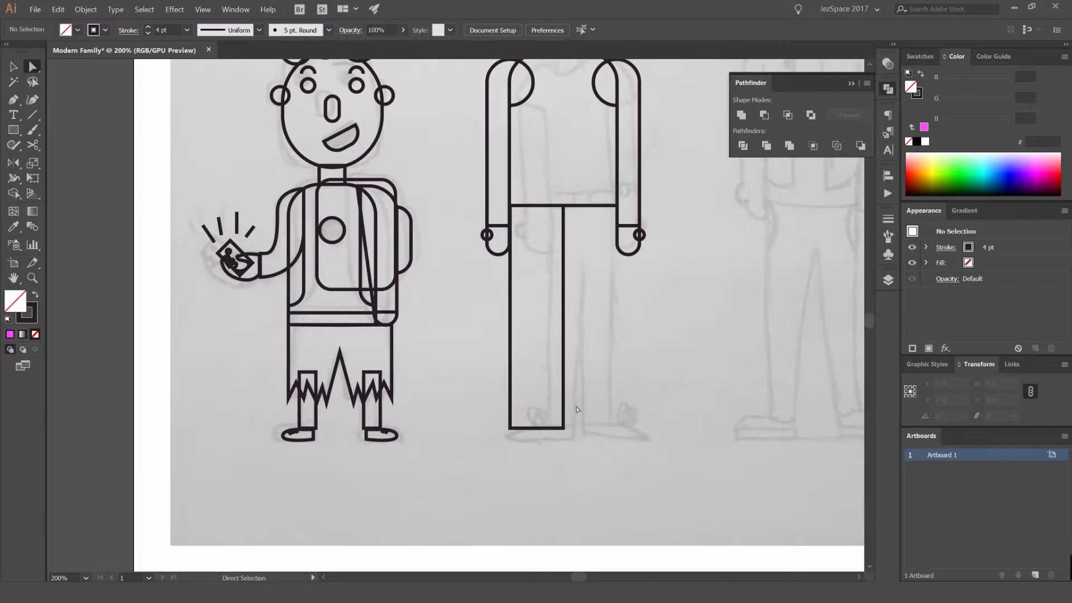
# Taper the leg by moving its lower inner corner about 20 pt towards the outer edge
pyautogui.press('a')
pyautogui.click(563, 428)
pyautogui.doubleClick(561, 427)
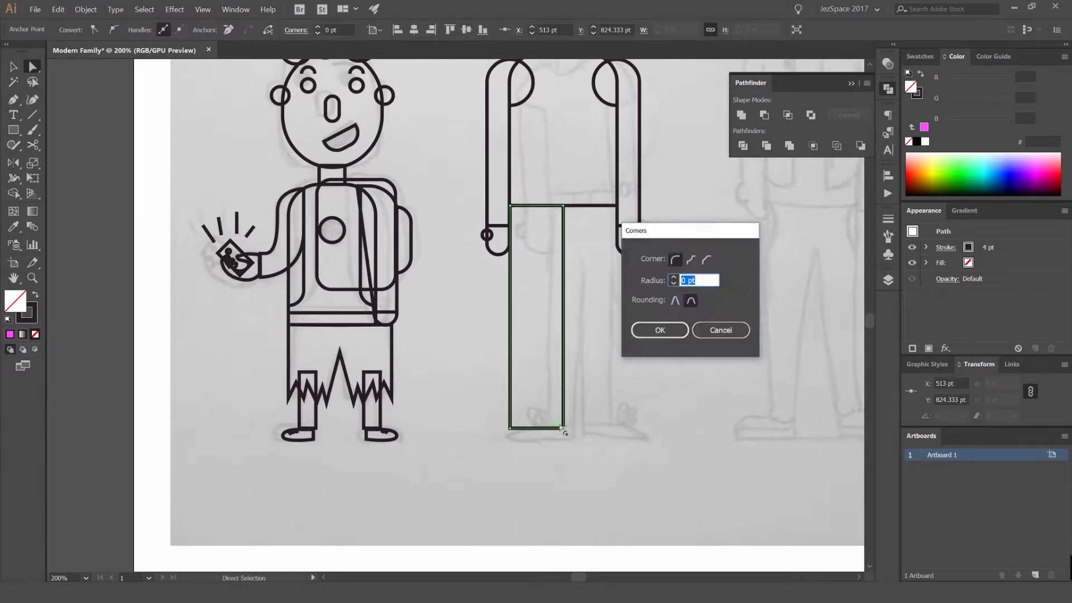
pyautogui.click(716, 332)
pyautogui.press('v')
pyautogui.hotkey('ctrl', 'shift', 'Left')
pyautogui.hotkey('ctrl', 'shift', 'Left')
pyautogui.hotkey('ctrl', 'shift', 'Left')
pyautogui.hotkey('shift', 'Right')
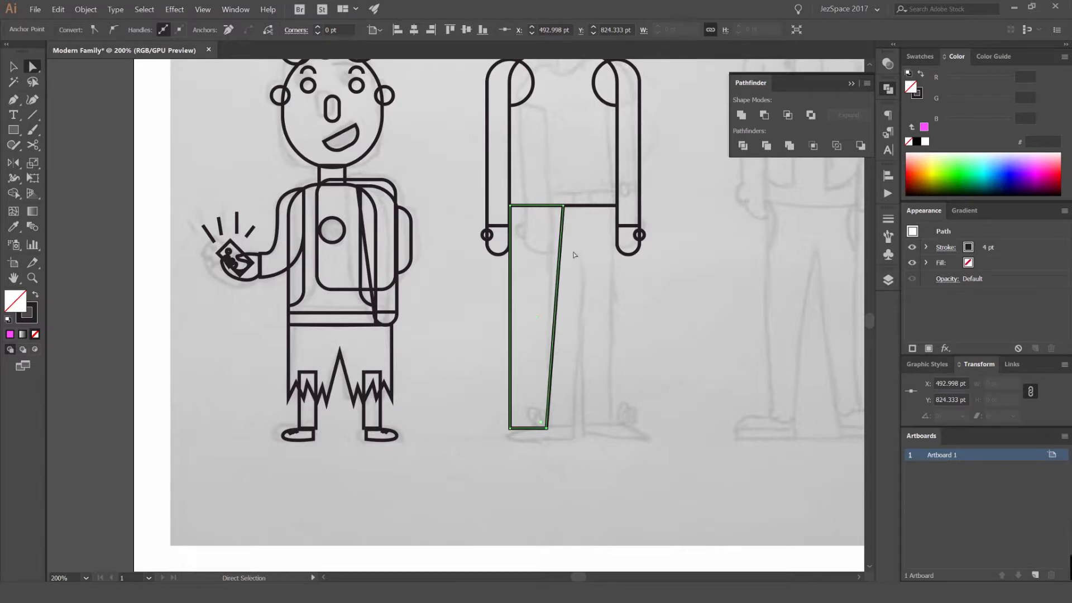
# Cut the leg's inner edge a short way below the crotch and delete the portion above the cut
pyautogui.press('c')
pyautogui.click(558, 267)
pyautogui.press('a')
pyautogui.click(563, 229)
pyautogui.press('Delete')
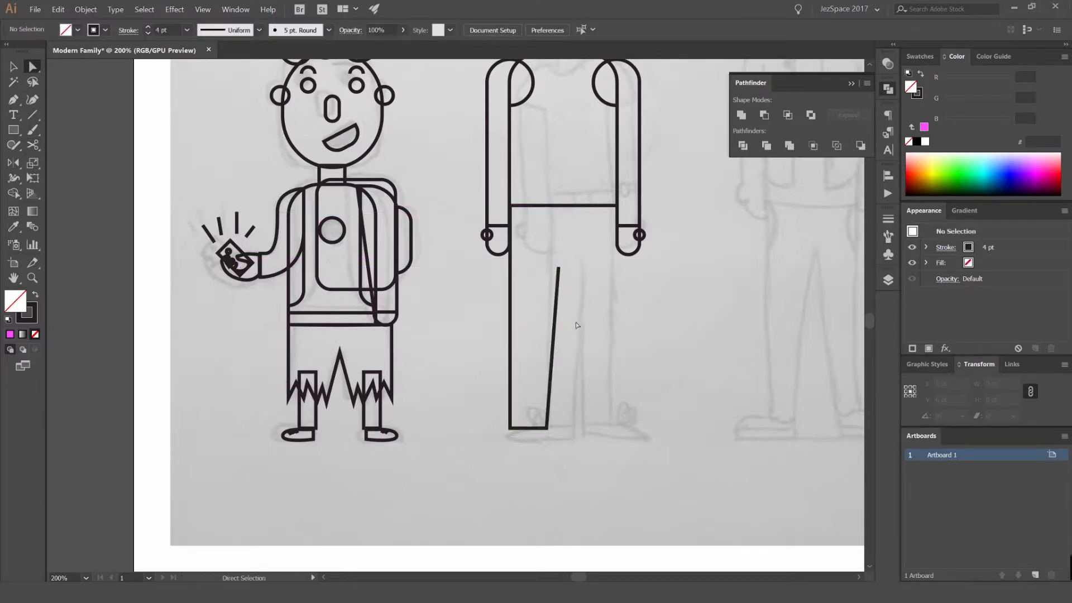
# Shorten the leg to about 256 pt high by raising its hem
pyautogui.moveTo(519, 456); pyautogui.dragTo(545, 397)
pyautogui.scroll(2, 545, 396)
pyautogui.moveTo(614, 328); pyautogui.dragTo(505, 366)
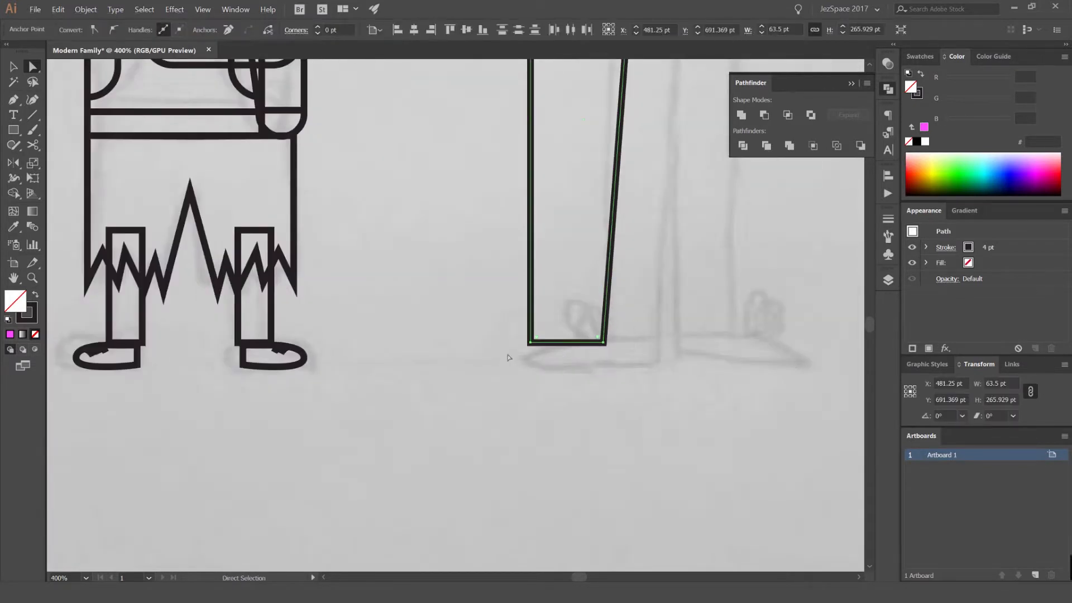
pyautogui.hotkey('shift', 'Up')
pyautogui.scroll(-4, 529, 339)
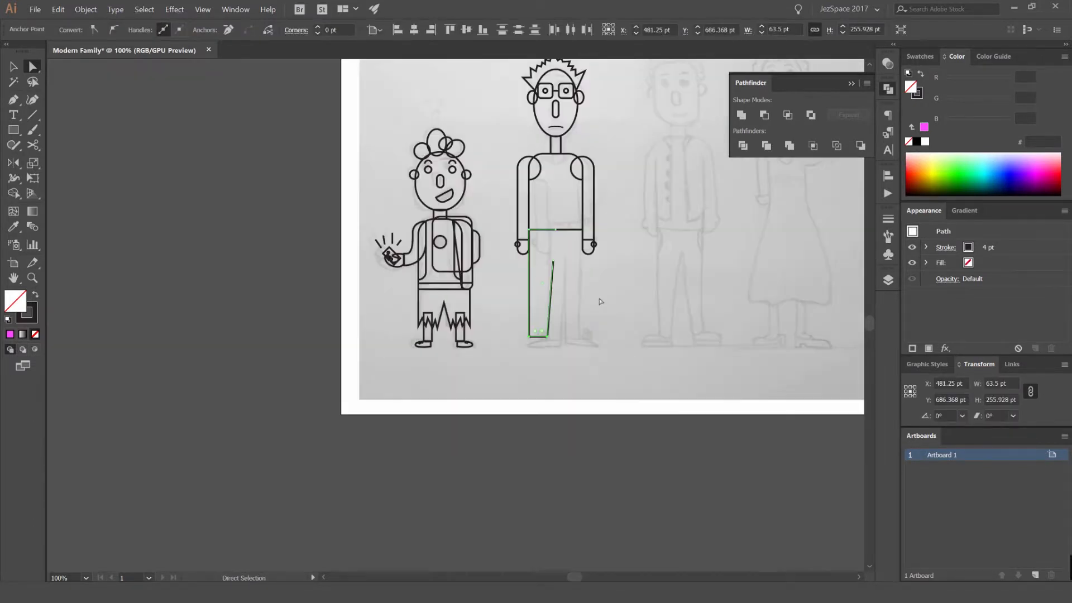
pyautogui.click(601, 302)
# Draw a rectangle about 128 by 17 pt across the bottom of the torso as the belt
pyautogui.scroll(2, 553, 216)
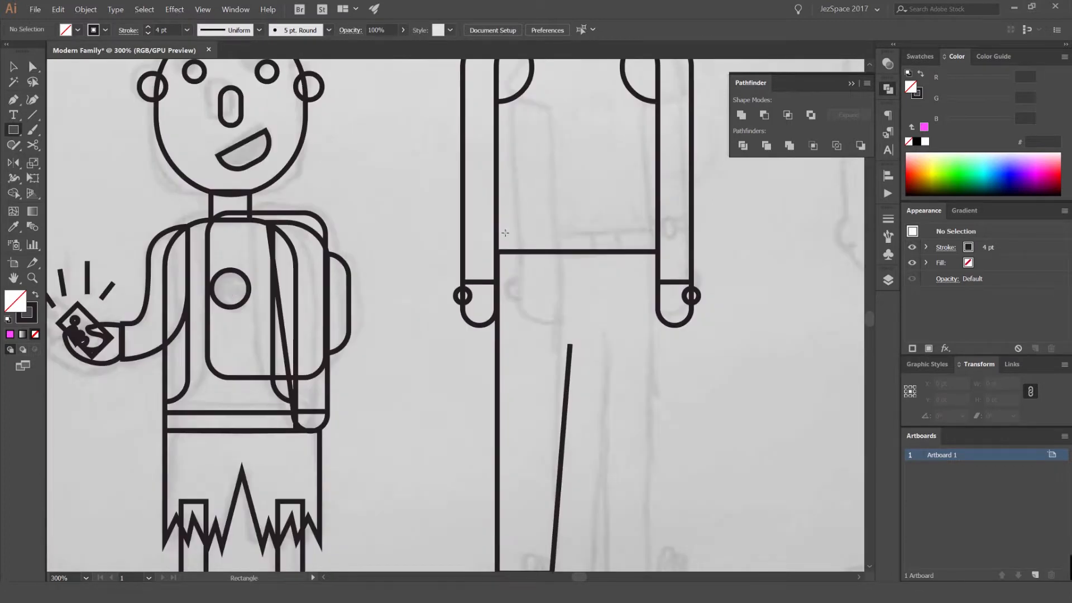
pyautogui.moveTo(662, 244); pyautogui.dragTo(662, 246)
pyautogui.scroll(2, 600, 218)
pyautogui.hotkey('ctrl', 'shift', 'a')
# Draw a small buckle rectangle inside the belt and centre it horizontally on the belt
pyautogui.moveTo(570, 257); pyautogui.dragTo(598, 277)
pyautogui.press('v')
pyautogui.keyDown('shift'); pyautogui.click(612, 236); pyautogui.keyUp('shift')
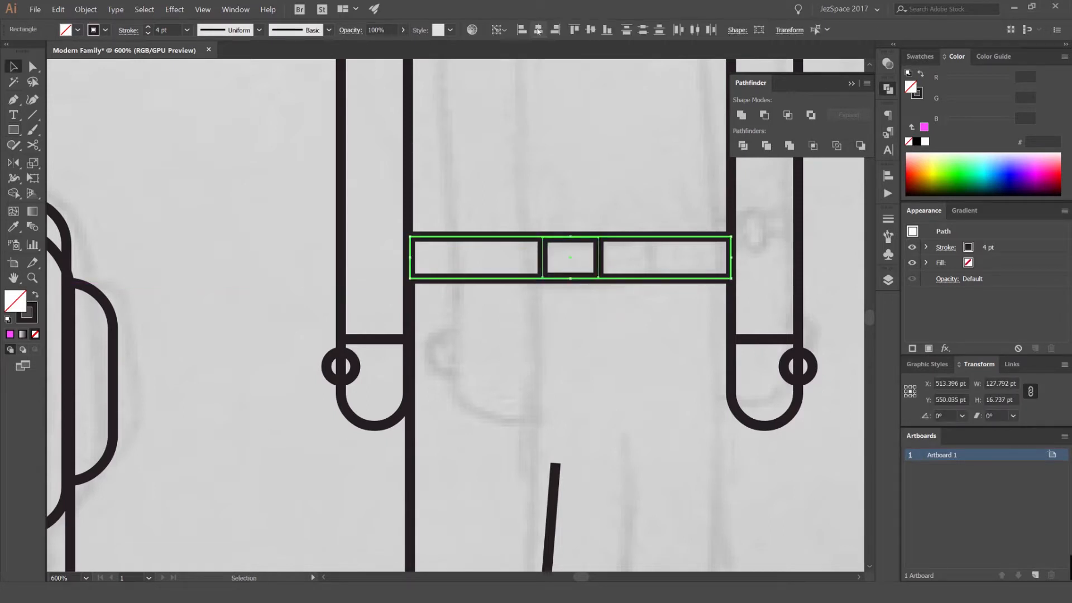
pyautogui.click(635, 113)
# Adjust the belt and buckle so they line up with the torso's edges at the waist
pyautogui.scroll(2, 599, 257)
pyautogui.click(598, 257)
pyautogui.scroll(2, 548, 220)
pyautogui.moveTo(533, 218); pyautogui.dragTo(553, 189)
pyautogui.click(544, 161)
pyautogui.scroll(-4, 545, 161)
pyautogui.scroll(2, 581, 200)
pyautogui.click(560, 190)
pyautogui.click(567, 122)
# Draw the sloping upper edge of the teenager's shoe with the Pen tool, from the trouser hem out to the toe
pyautogui.scroll(-7, 567, 123)
pyautogui.scroll(2, 567, 177)
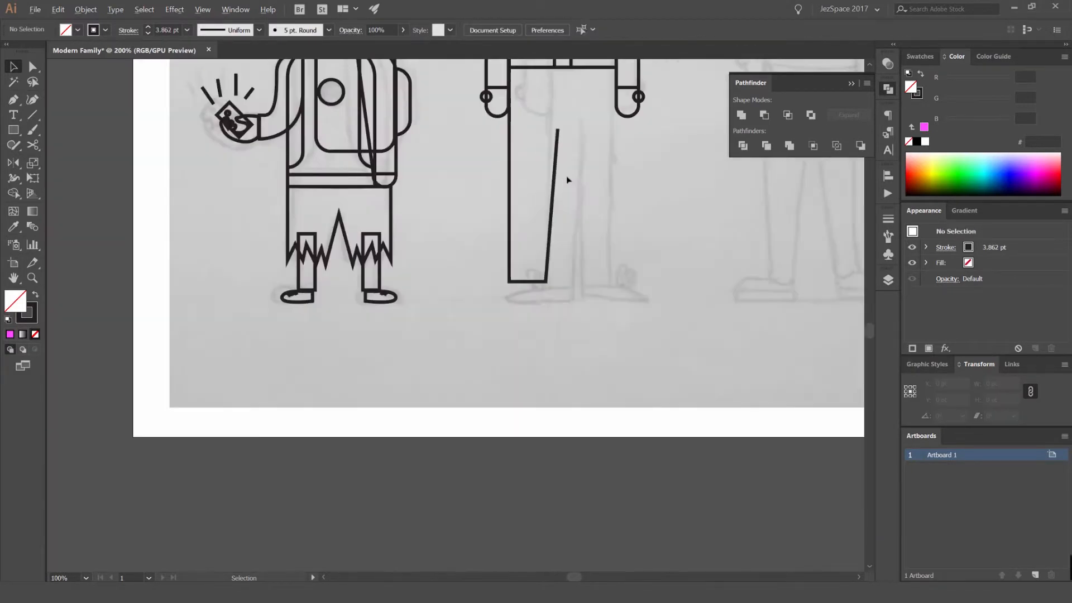
pyautogui.scroll(2, 548, 312)
pyautogui.scroll(2, 546, 311)
pyautogui.press('p')
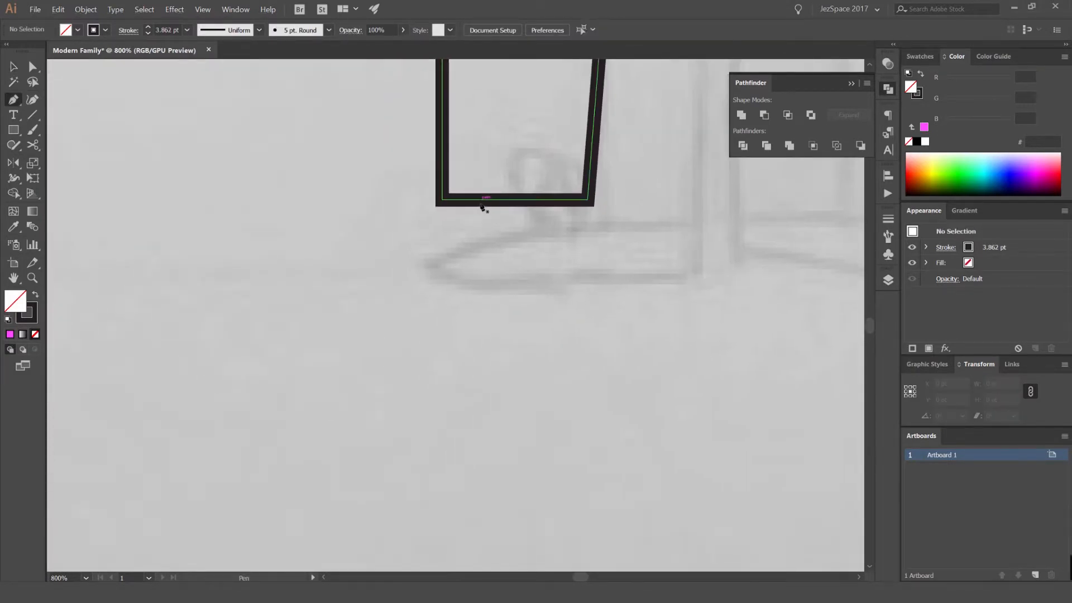
pyautogui.click(481, 199)
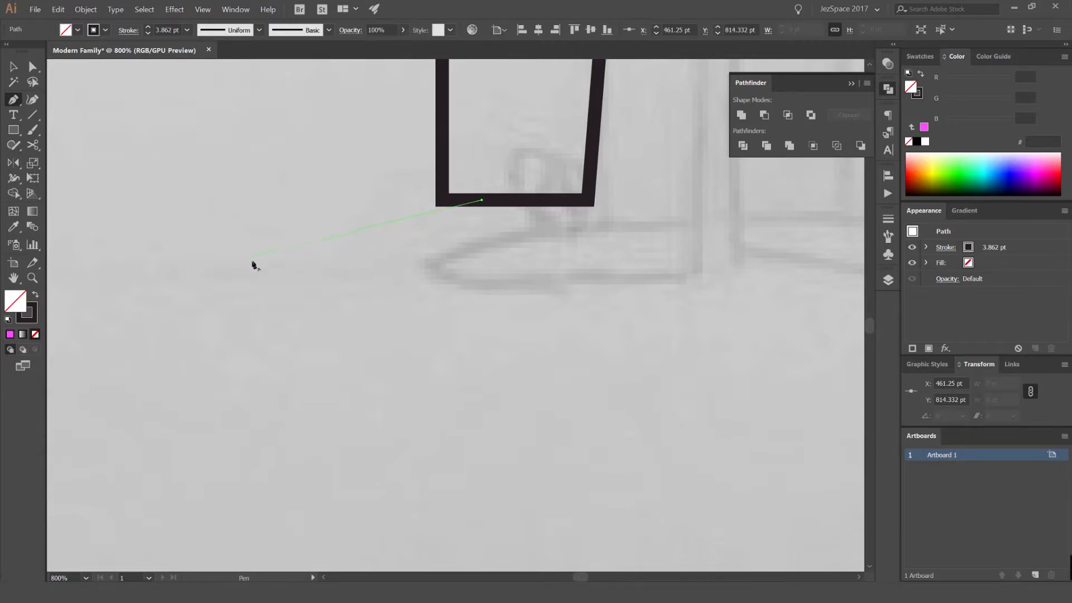
pyautogui.click(248, 258)
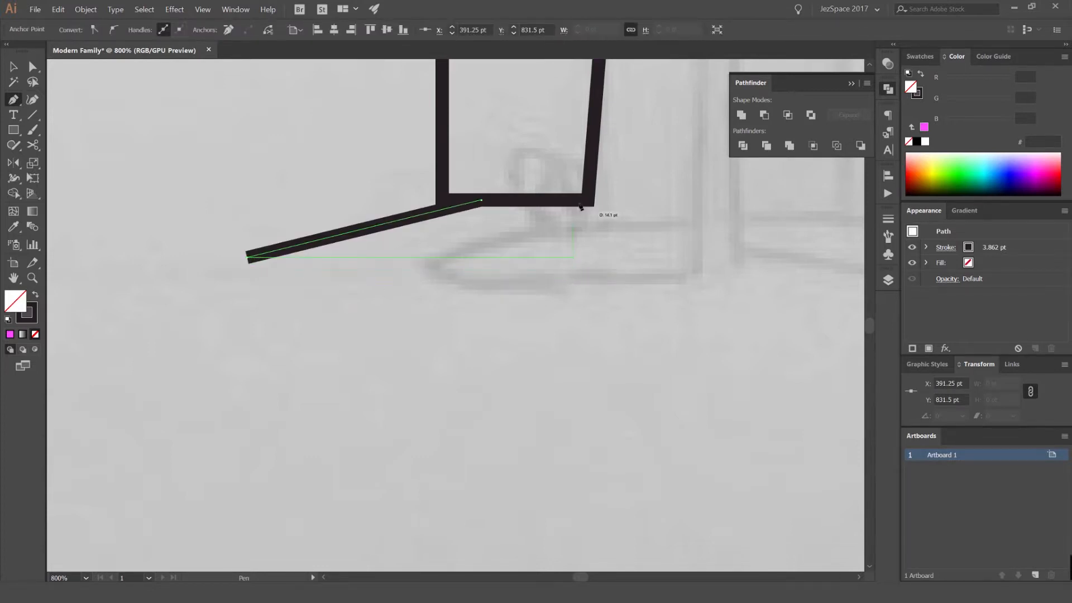
pyautogui.click(572, 257)
pyautogui.click(582, 204)
pyautogui.hotkey('ctrl', 'z')
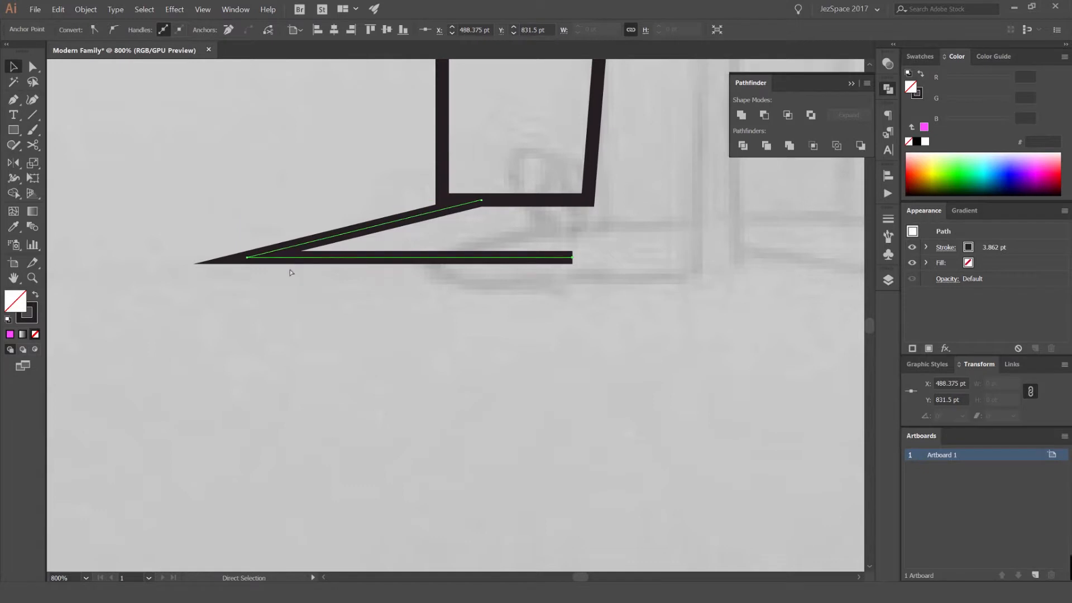
pyautogui.hotkey('ctrl', 'z')
# Complete the shoe with a straight toe, flat sole and heel up to the trouser hem, and round the toe corners
pyautogui.click(247, 300)
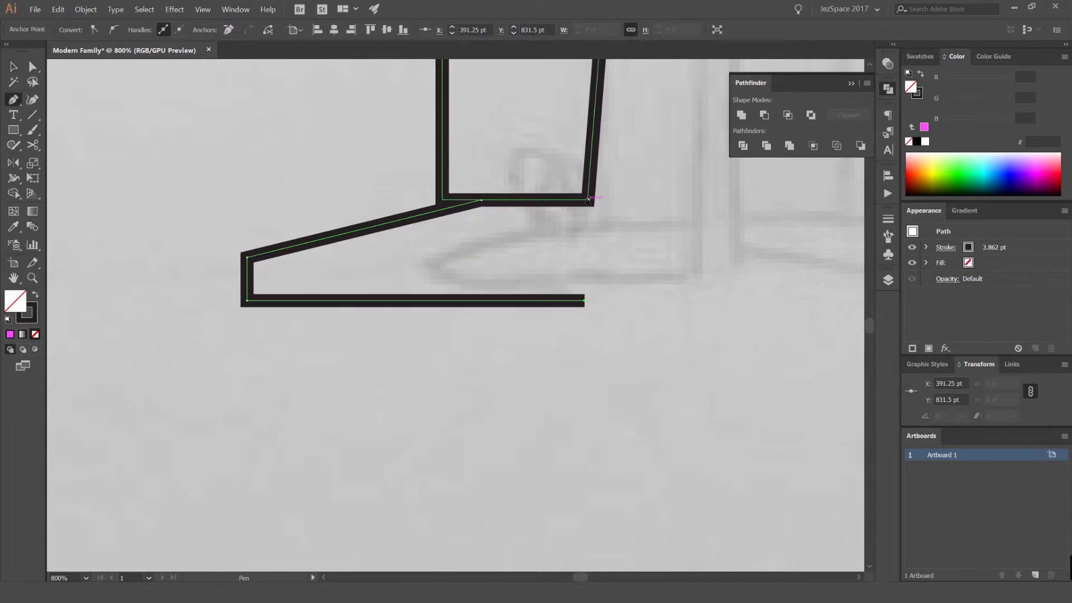
pyautogui.click(587, 200)
pyautogui.press('a')
pyautogui.moveTo(252, 264); pyautogui.dragTo(341, 254)
pyautogui.press('v')
# Draw an upright ellipse about 12 by 23 pt on the shoe's upper edge and add a tilted copy as shoelace loops
pyautogui.click(330, 199)
pyautogui.scroll(-3, 326, 199)
pyautogui.moveTo(310, 199); pyautogui.dragTo(445, 270)
pyautogui.scroll(2, 394, 269)
pyautogui.press('l')
pyautogui.press('v')
pyautogui.moveTo(444, 225); pyautogui.dragTo(472, 255)
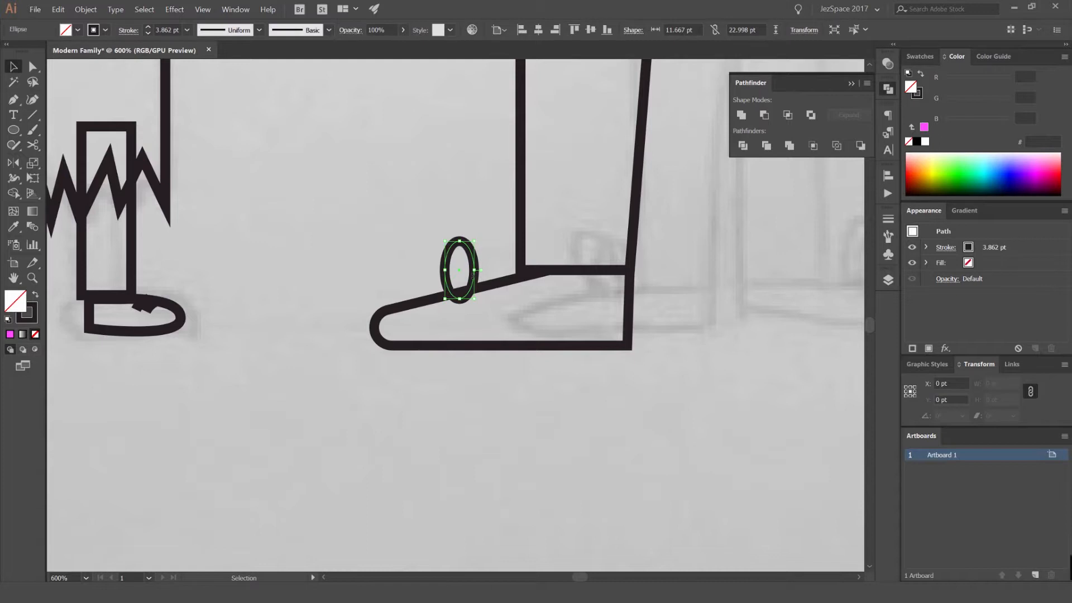
pyautogui.hotkey('ctrl', 'z')
pyautogui.hotkey('ctrl', 'z')
pyautogui.moveTo(428, 216); pyautogui.dragTo(453, 261)
pyautogui.click(488, 234)
pyautogui.scroll(2, 454, 265)
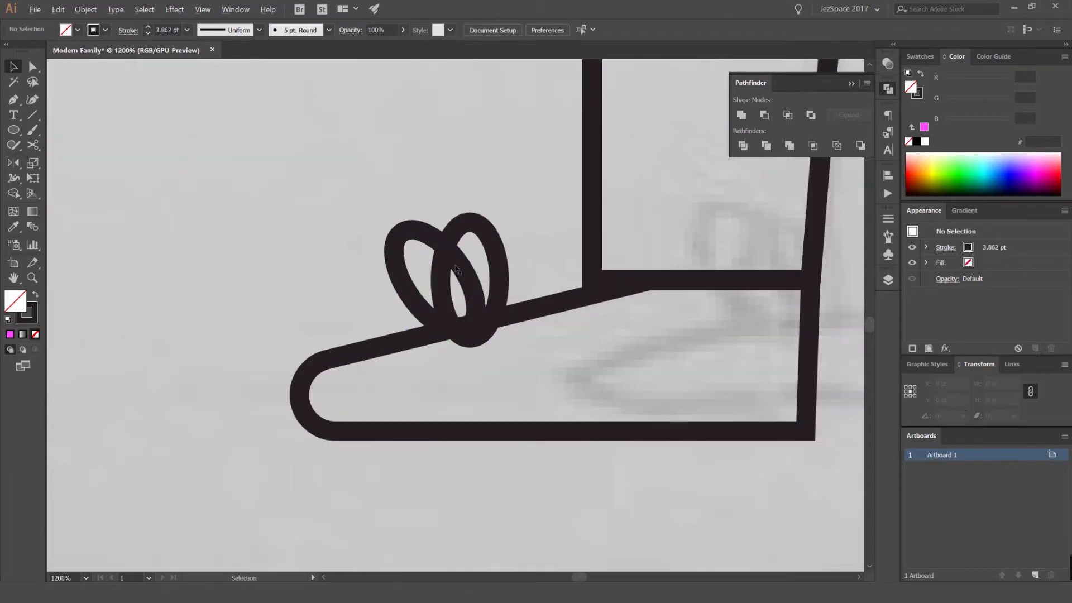
# Enlarge the shoelace loops slightly and place them closer to the ankle on the shoe's upper edge
pyautogui.scroll(-3, 490, 280)
pyautogui.hscroll(2, 466, 228)
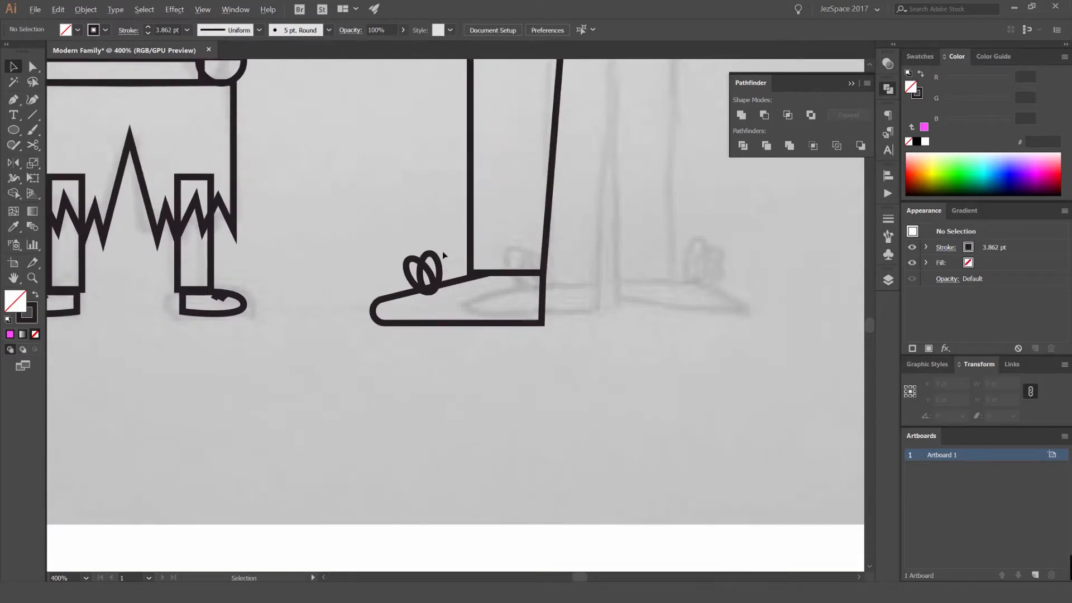
pyautogui.click(424, 271)
pyautogui.scroll(1, 425, 269)
pyautogui.moveTo(452, 243)
pyautogui.mouseDown()
pyautogui.moveTo(491, 261)
pyautogui.moveTo(422, 215)
pyautogui.moveTo(361, 235)
pyautogui.mouseUp()
pyautogui.click(451, 198)
pyautogui.scroll(-1, 450, 198)
pyautogui.scroll(1, 459, 215)
pyautogui.click(448, 198)
pyautogui.scroll(1, 360, 235)
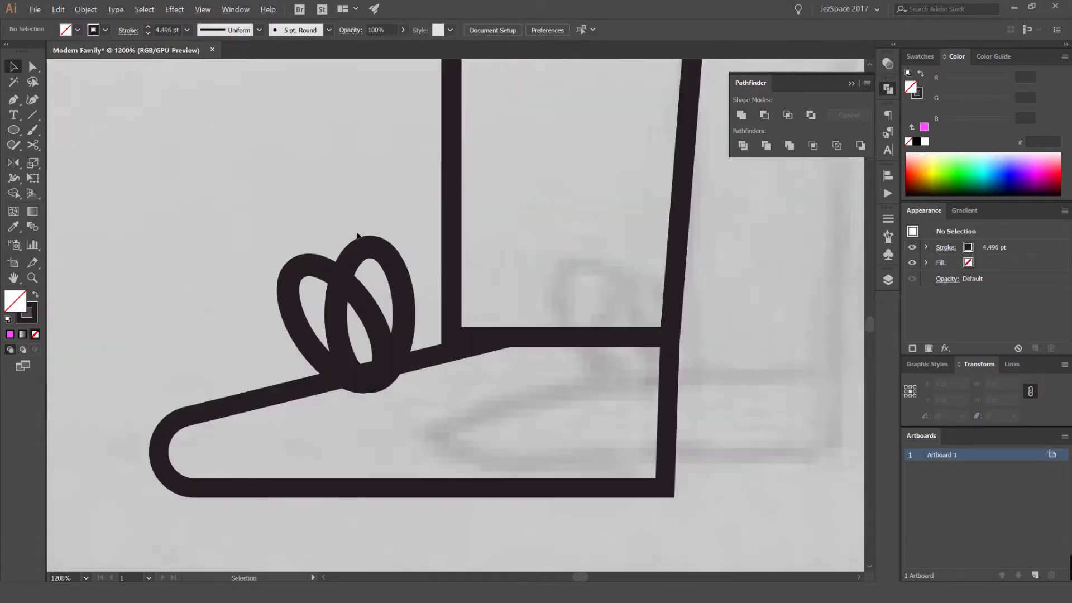
# Reflect a copy of the leg, shoe and laces across the vertical axis through the top of the inner leg line
pyautogui.scroll(-3, 359, 235)
pyautogui.moveTo(406, 197); pyautogui.dragTo(476, 247)
pyautogui.scroll(-3, 475, 248)
pyautogui.scroll(4, 476, 248)
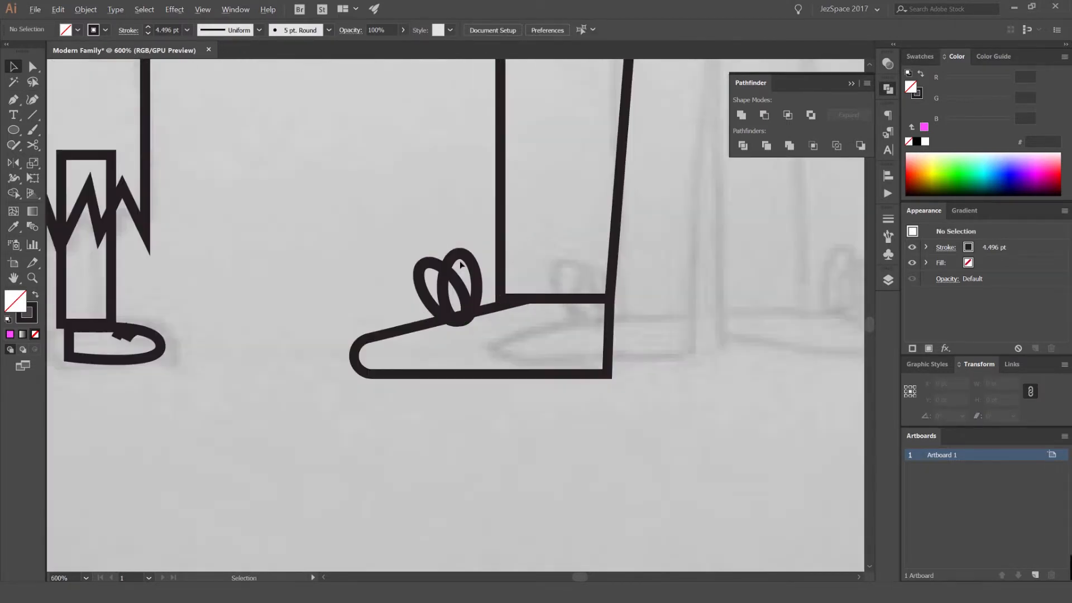
pyautogui.click(464, 258)
pyautogui.scroll(-3, 454, 232)
pyautogui.scroll(1, 475, 251)
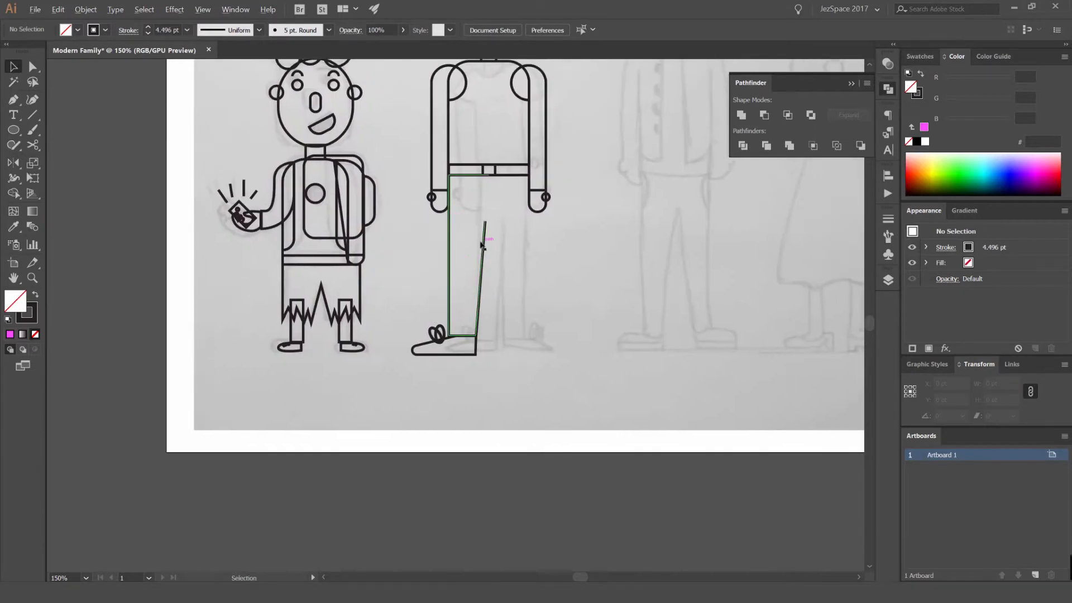
pyautogui.scroll(1, 480, 257)
pyautogui.click(486, 261)
pyautogui.press('o')
pyautogui.keyDown('alt'); pyautogui.click(488, 222); pyautogui.keyUp('alt')
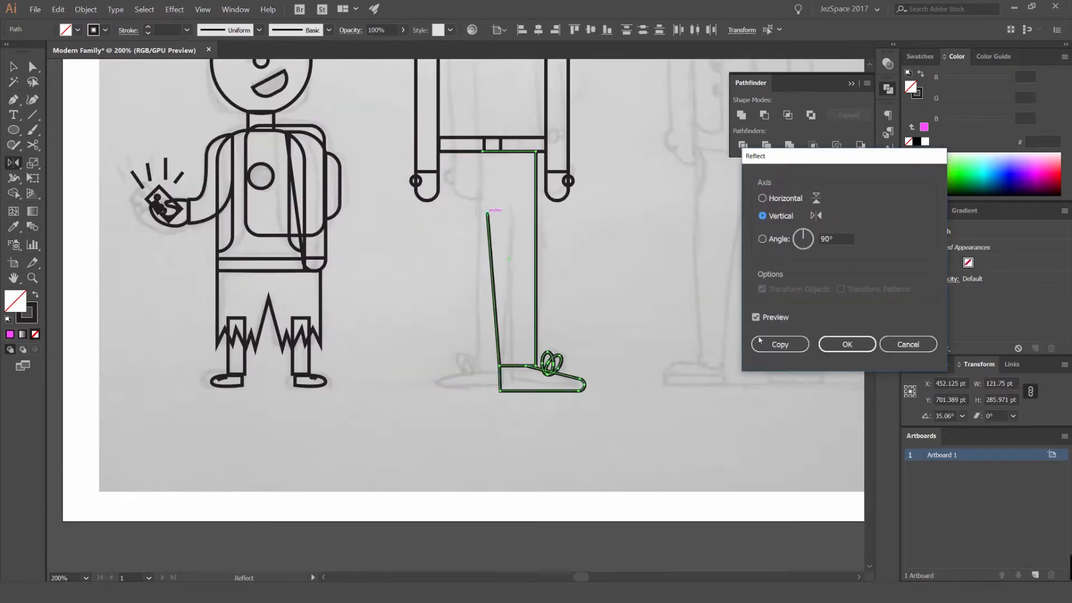
pyautogui.click(777, 342)
pyautogui.press('v')
pyautogui.click(620, 242)
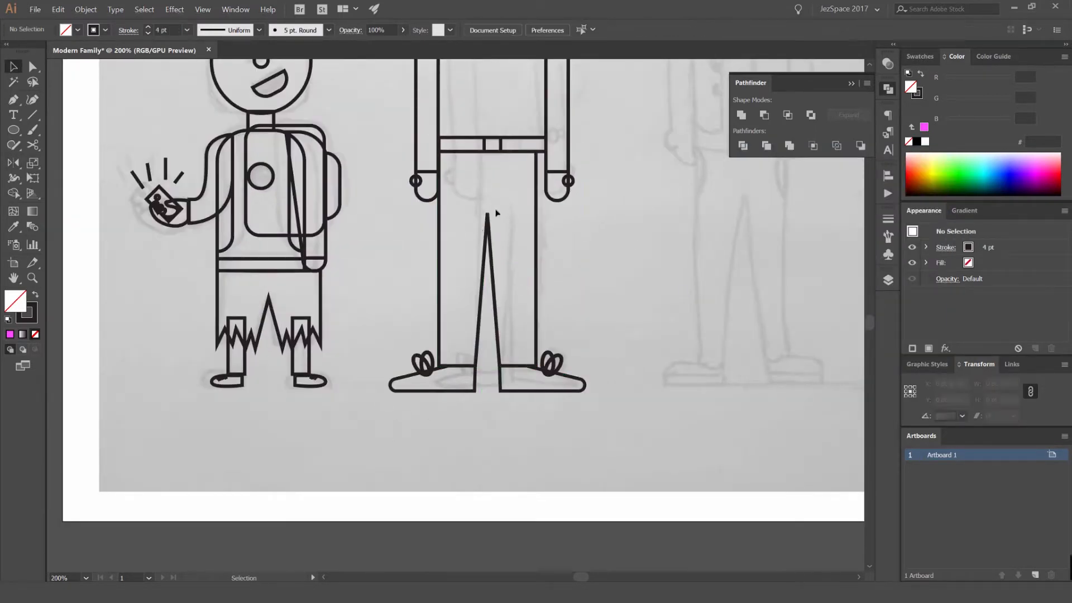
pyautogui.press('a')
pyautogui.click(486, 226)
pyautogui.moveTo(487, 213); pyautogui.dragTo(511, 214)
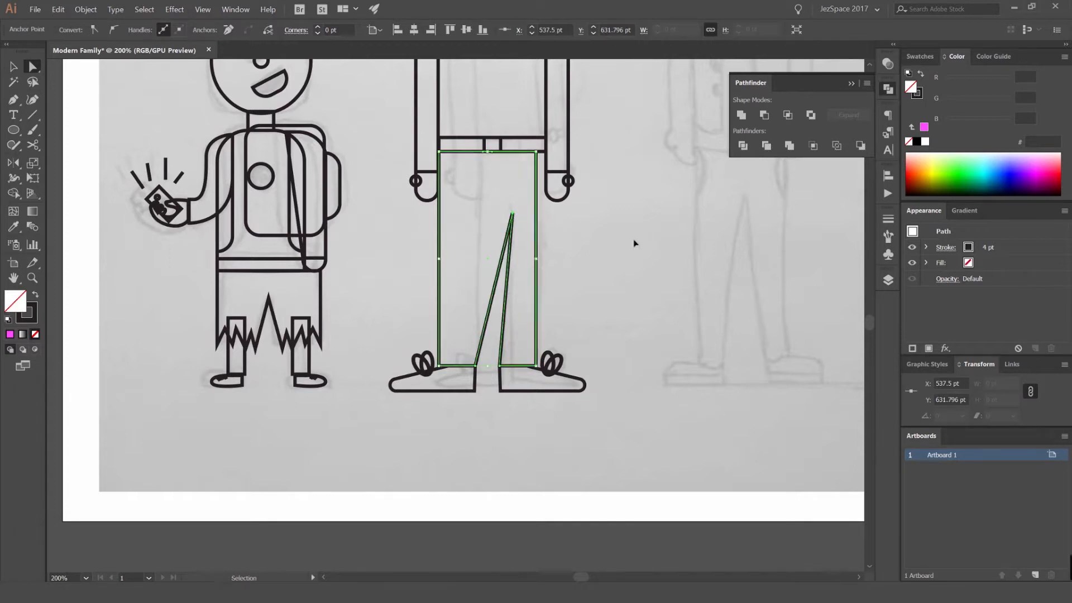
pyautogui.hotkey('ctrl', 'z')
pyautogui.click(630, 242)
# Widen the trousers to 127 pt so that they span the full width of the belt
pyautogui.scroll(-3, 617, 242)
pyautogui.moveTo(631, 236); pyautogui.dragTo(624, 255)
pyautogui.scroll(2, 598, 205)
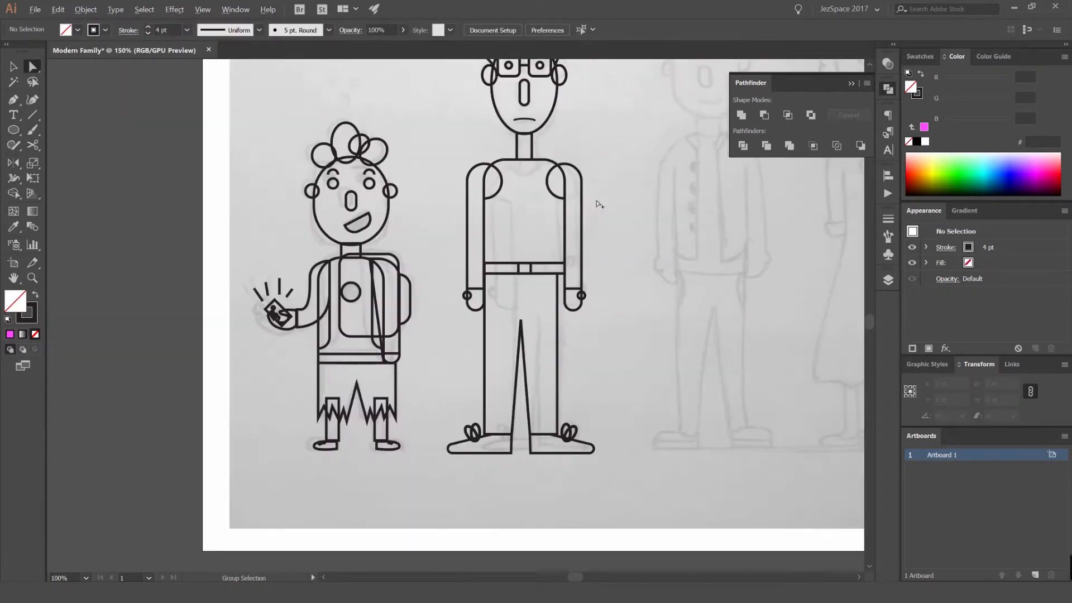
pyautogui.scroll(-1, 599, 194)
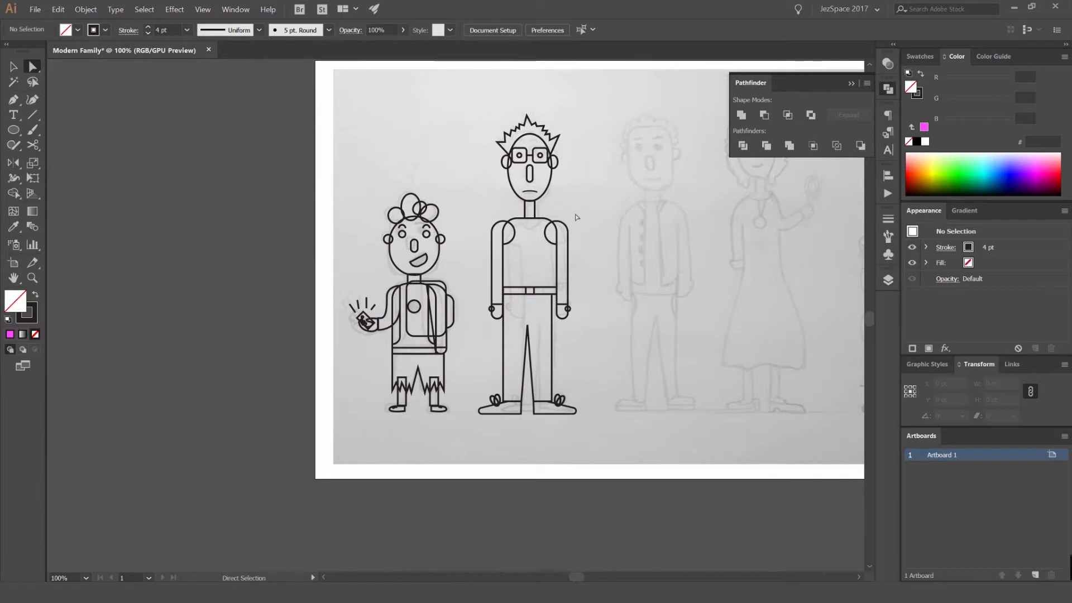
pyautogui.scroll(3, 553, 300)
pyautogui.press('v')
pyautogui.click(550, 304)
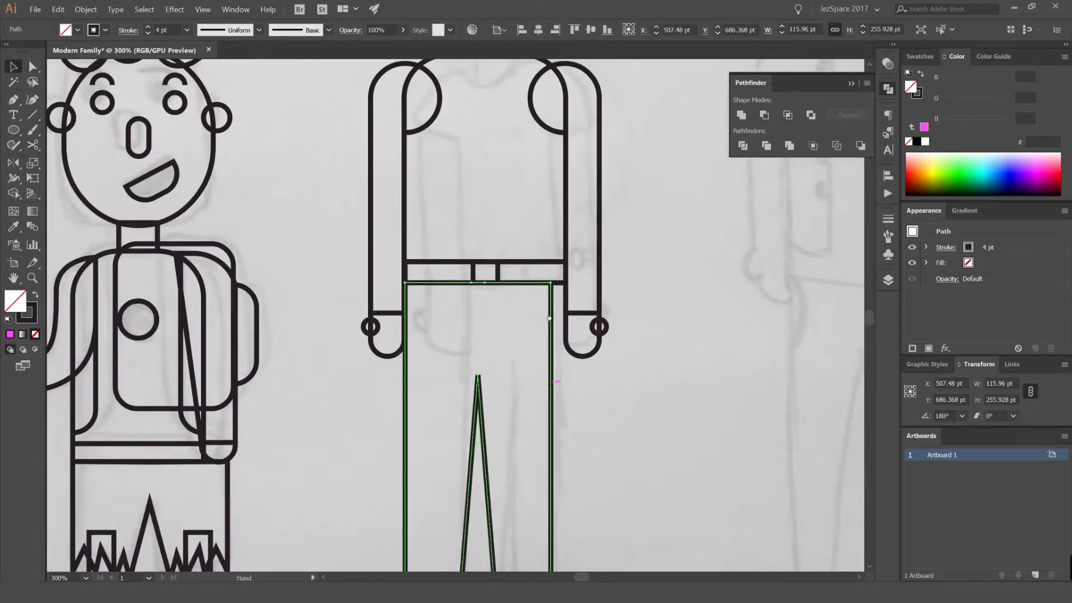
pyautogui.scroll(-3, 541, 279)
pyautogui.scroll(3, 538, 118)
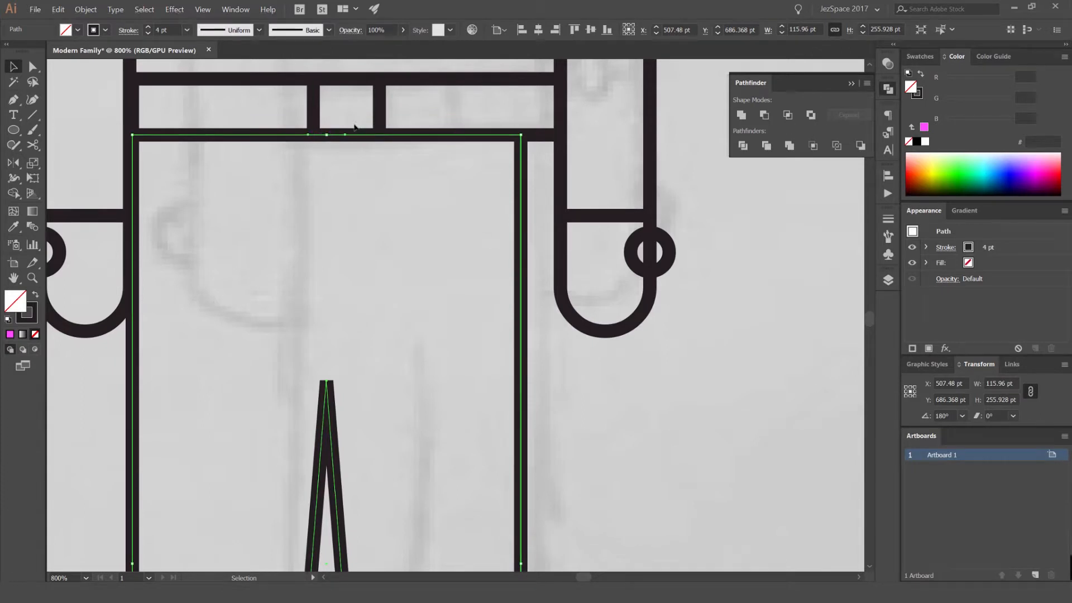
pyautogui.scroll(-2, 455, 202)
pyautogui.moveTo(488, 382); pyautogui.dragTo(506, 382)
pyautogui.scroll(2, 559, 369)
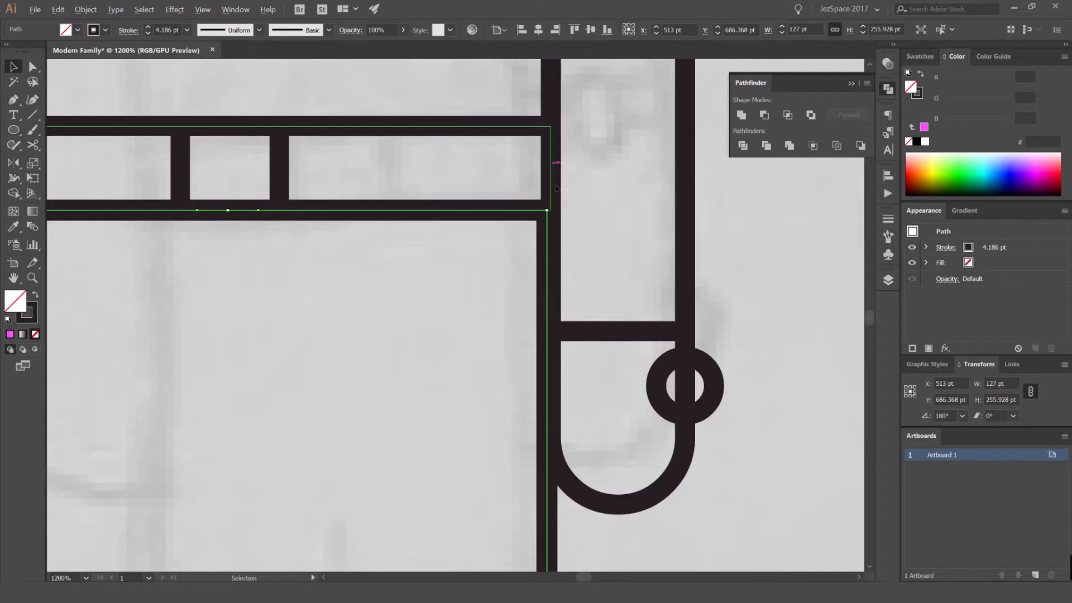
pyautogui.scroll(1, 561, 366)
pyautogui.scroll(-3, 407, 168)
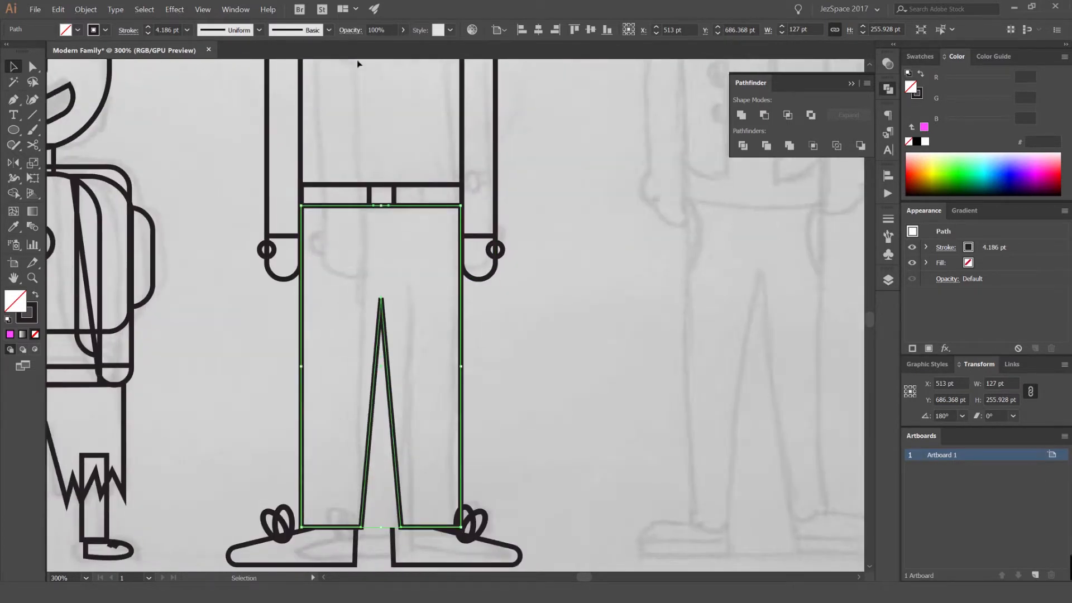
pyautogui.click(202, 10)
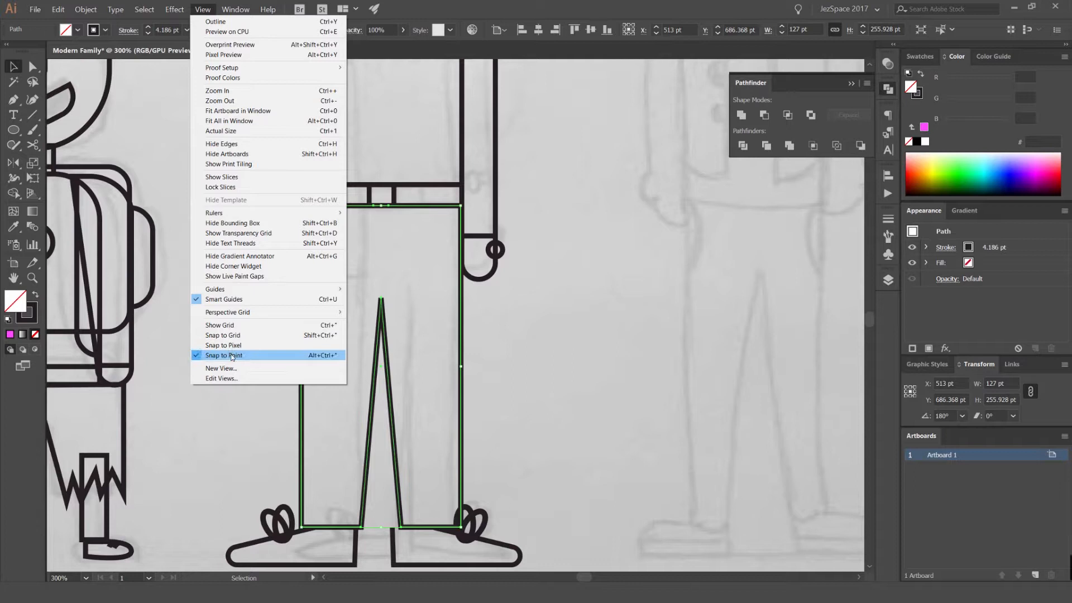
pyautogui.click(551, 364)
# Move the mirrored shoe and its laces outward to line up with the hem of the widened trouser leg
pyautogui.moveTo(468, 461); pyautogui.dragTo(499, 316)
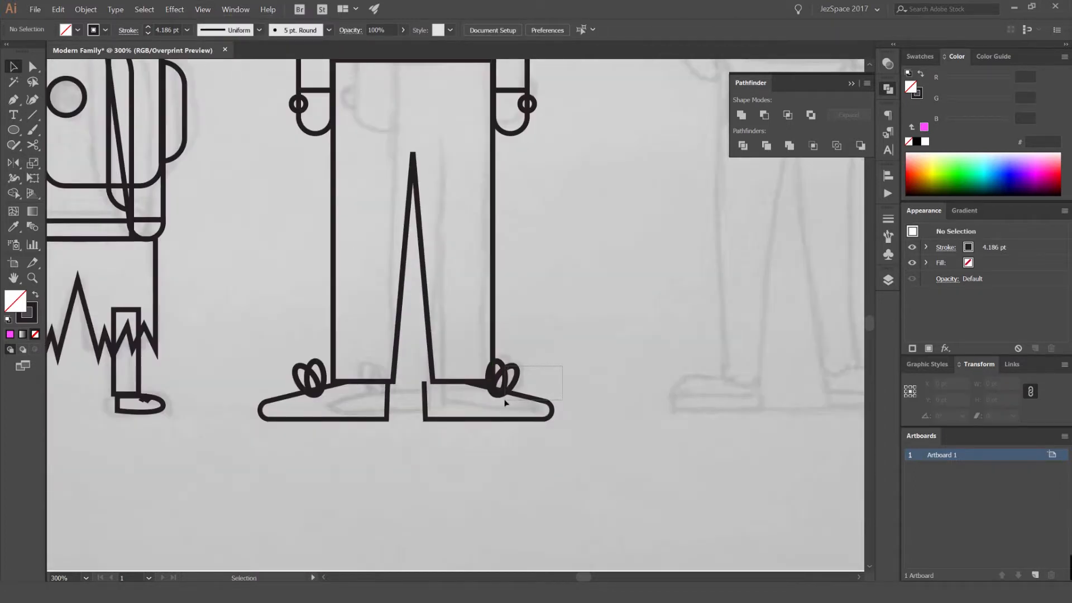
pyautogui.moveTo(504, 400); pyautogui.dragTo(501, 403)
pyautogui.scroll(4, 486, 400)
pyautogui.moveTo(452, 333); pyautogui.dragTo(500, 335)
pyautogui.scroll(-4, 648, 293)
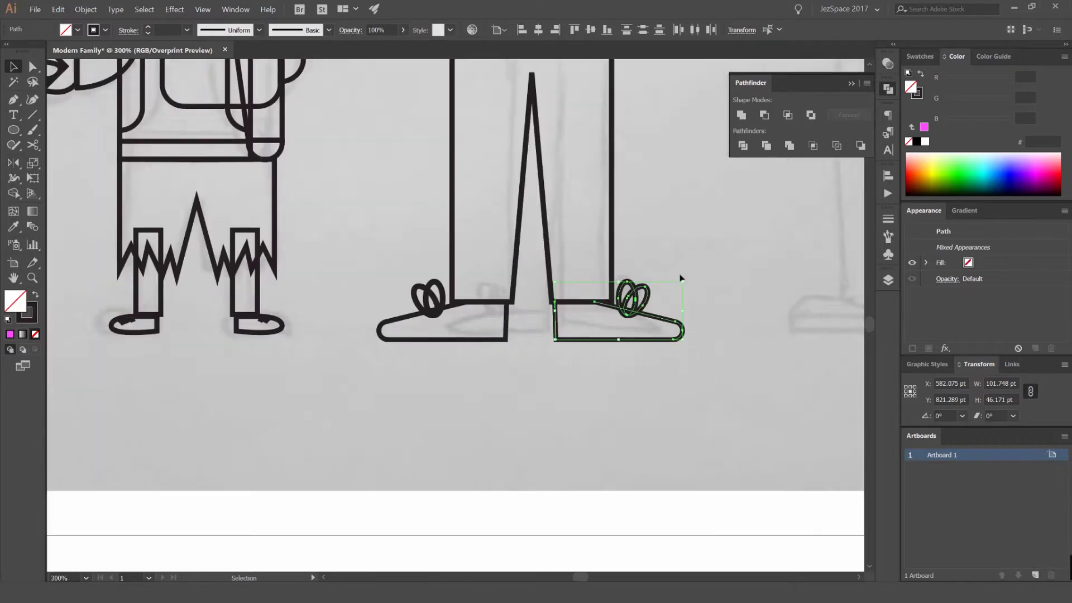
pyautogui.click(670, 284)
# Lock the Teen layer and add a new layer named Dad at the top of the layer stack
pyautogui.scroll(-5, 696, 310)
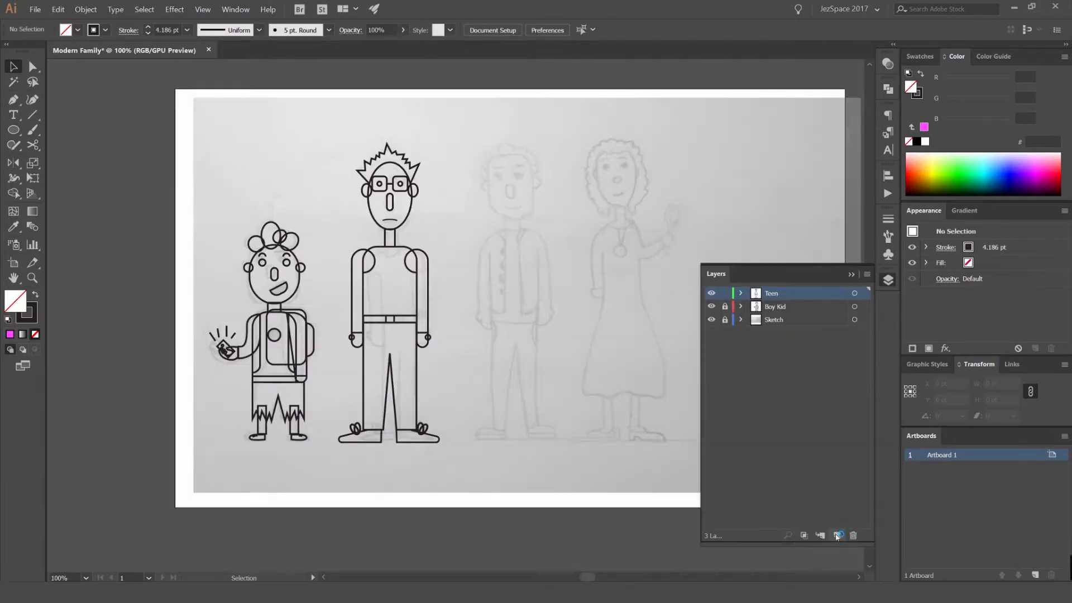
pyautogui.click(837, 536)
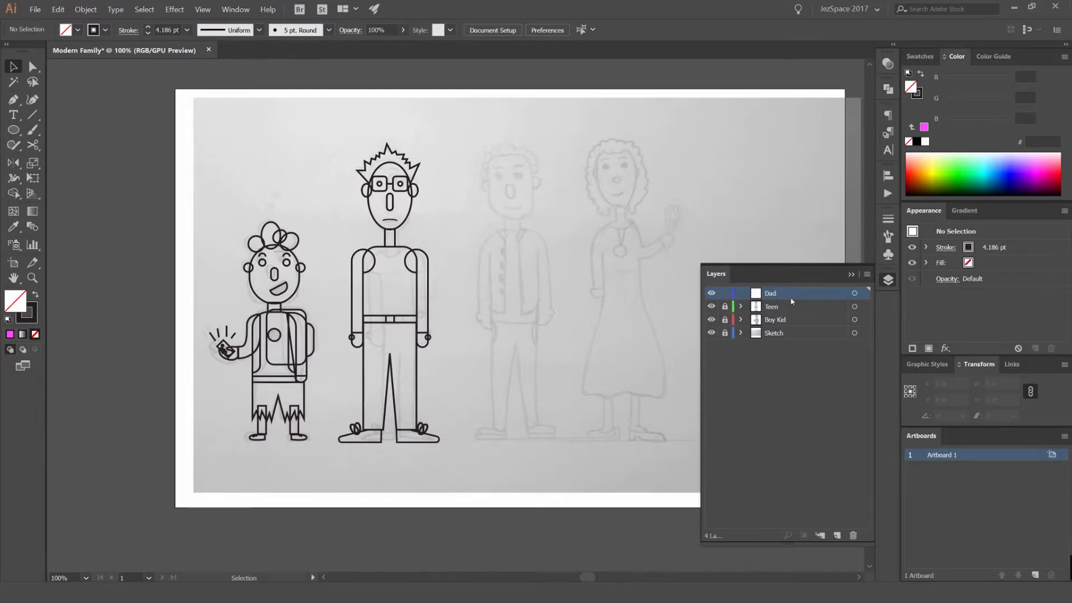
pyautogui.click(885, 277)
# Draw a filled rectangle about 95 by 147 pt over the father's sketched face as his head
pyautogui.scroll(2, 545, 254)
pyautogui.moveTo(504, 333); pyautogui.dragTo(512, 242)
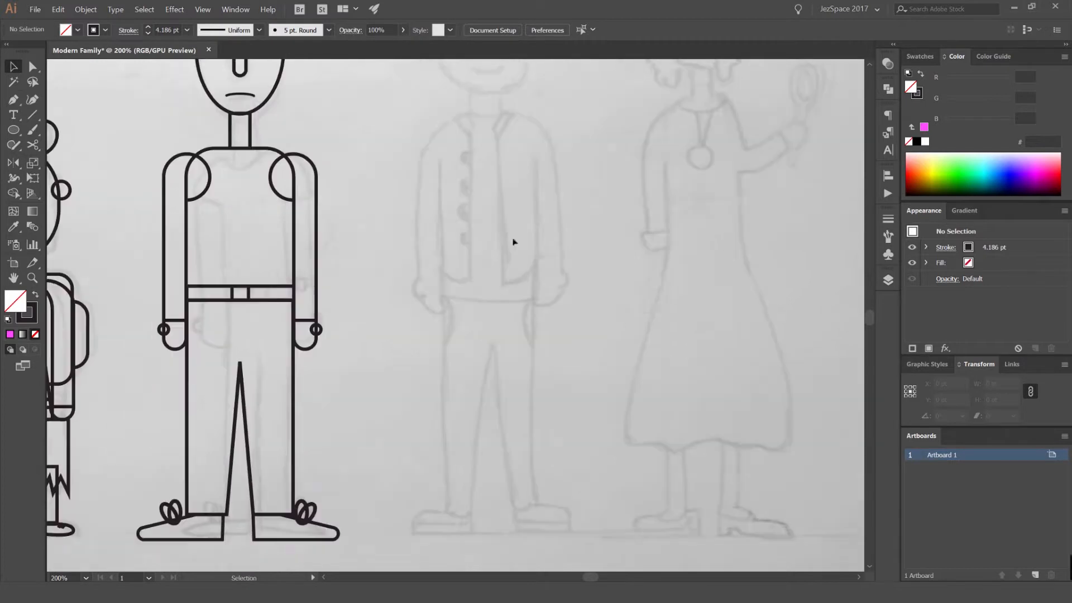
pyautogui.press('m')
pyautogui.press(',')
pyautogui.scroll(3, 520, 206)
pyautogui.press('v')
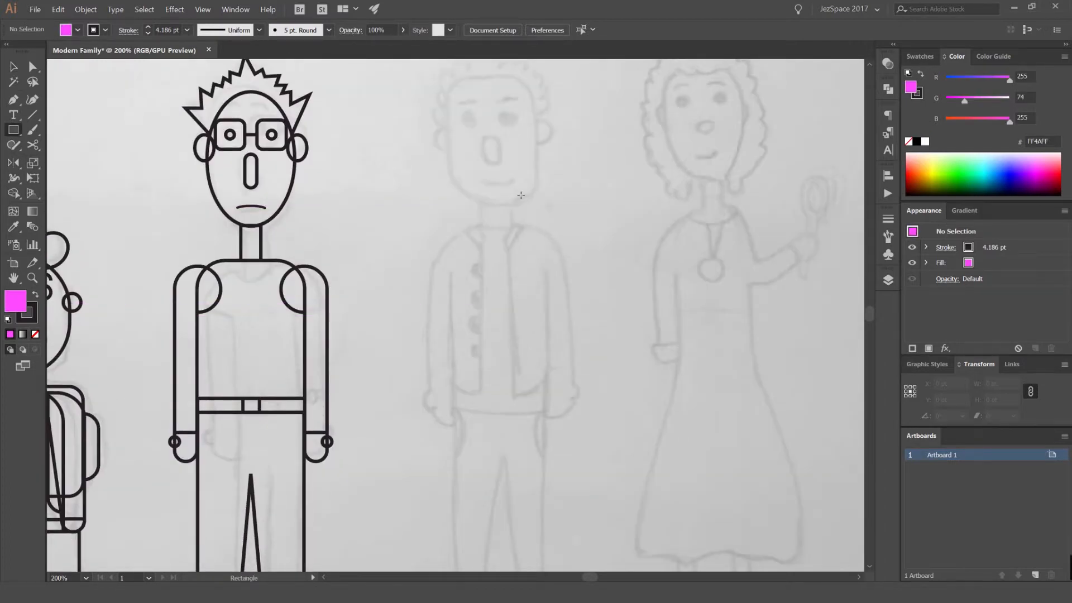
pyautogui.moveTo(505, 244); pyautogui.dragTo(505, 246)
pyautogui.hotkey('ctrl', 'z')
pyautogui.scroll(2, 490, 175)
pyautogui.scroll(1, 492, 190)
pyautogui.moveTo(490, 209)
pyautogui.mouseDown()
pyautogui.moveTo(509, 278)
pyautogui.moveTo(552, 303)
pyautogui.mouseUp()
# Round all corners of the father's head rectangle to about 47.67 pt and remove its fill
pyautogui.press('a')
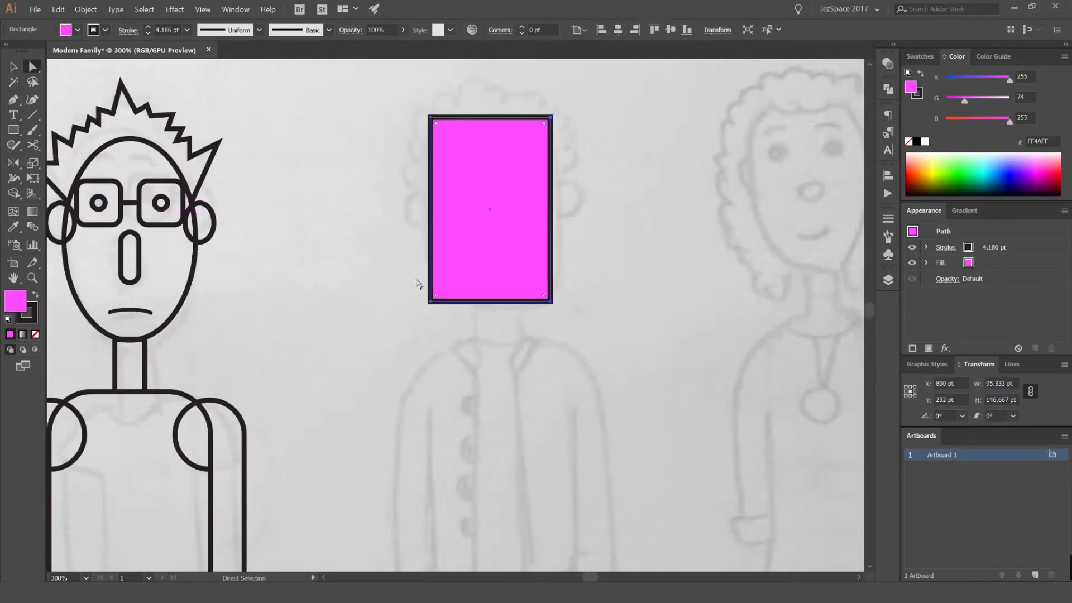
pyautogui.moveTo(544, 123); pyautogui.dragTo(419, 283)
pyautogui.click(920, 56)
pyautogui.click(1005, 106)
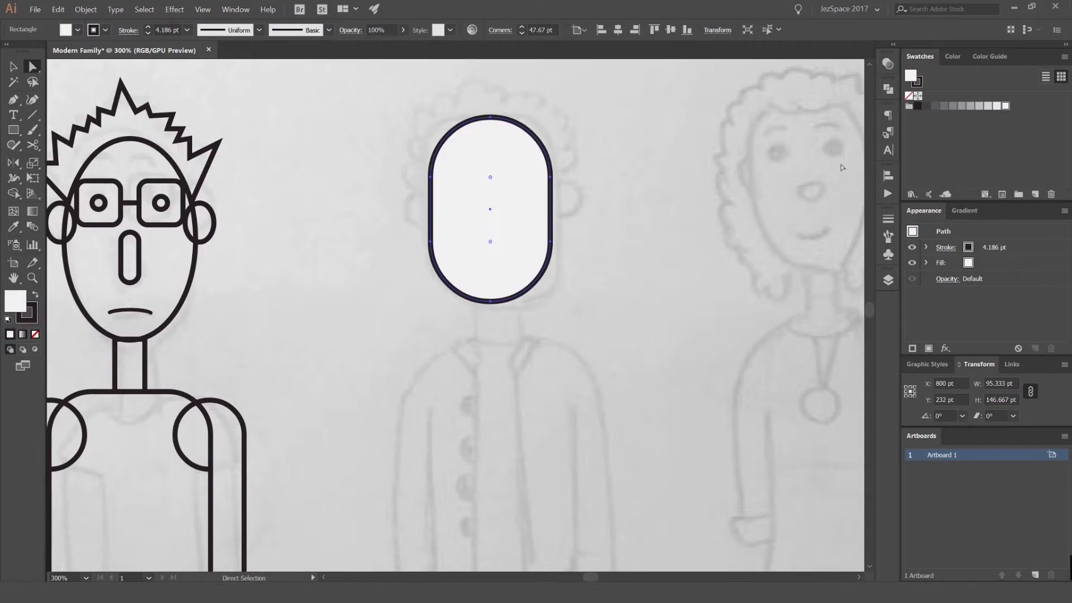
pyautogui.click(593, 171)
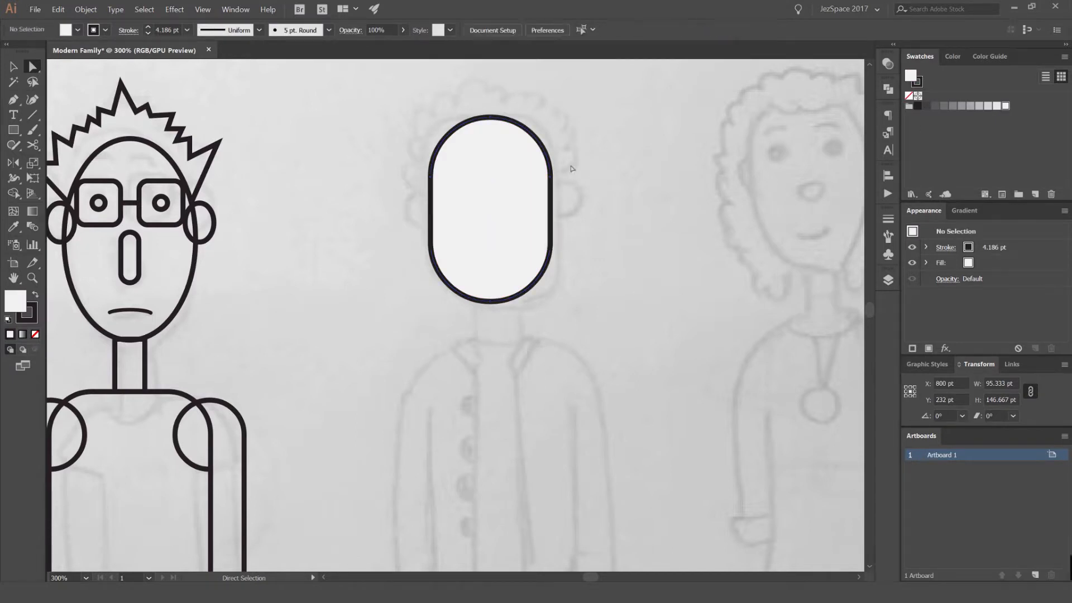
pyautogui.scroll(1, 553, 174)
pyautogui.click(472, 240)
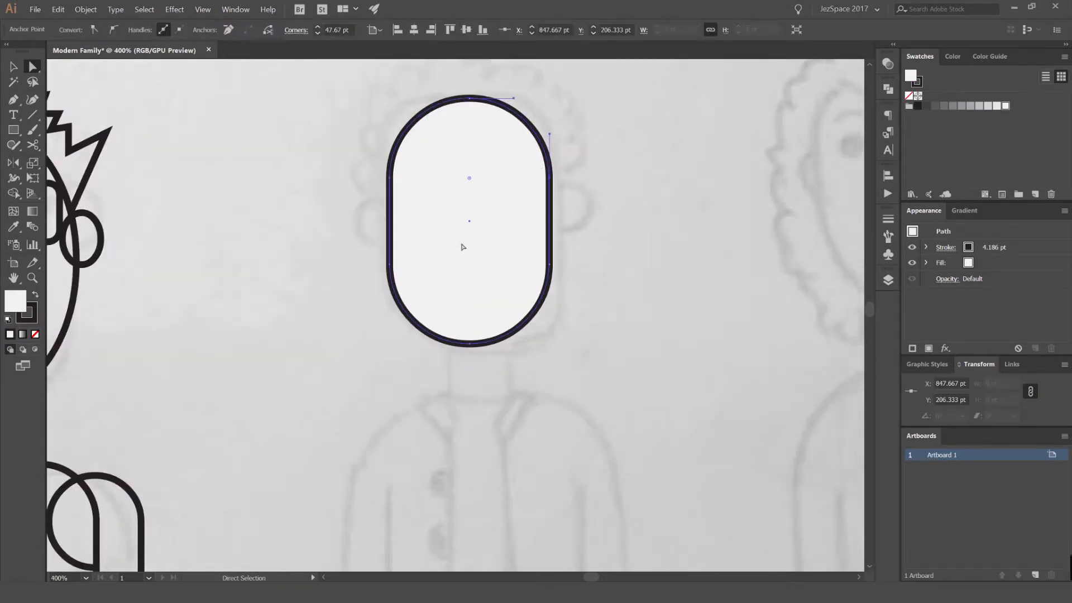
pyautogui.press('/')
pyautogui.click(605, 162)
# Draw an ellipse about 31 by 26 pt across the left edge of the father's head as an ear
pyautogui.press('l')
pyautogui.moveTo(549, 212)
pyautogui.mouseDown()
pyautogui.moveTo(589, 213)
pyautogui.moveTo(569, 173)
pyautogui.moveTo(319, 184)
pyautogui.mouseUp()
pyautogui.press('v')
pyautogui.scroll(2, 594, 192)
pyautogui.click(599, 171)
pyautogui.click(611, 163)
pyautogui.hotkey('ctrl', 'z')
# Reflect a copy of the ear across the vertical axis through the centre of the head
pyautogui.press('o')
pyautogui.moveTo(367, 90); pyautogui.dragTo(455, 202)
pyautogui.keyDown('alt'); pyautogui.click(438, 114); pyautogui.keyUp('alt')
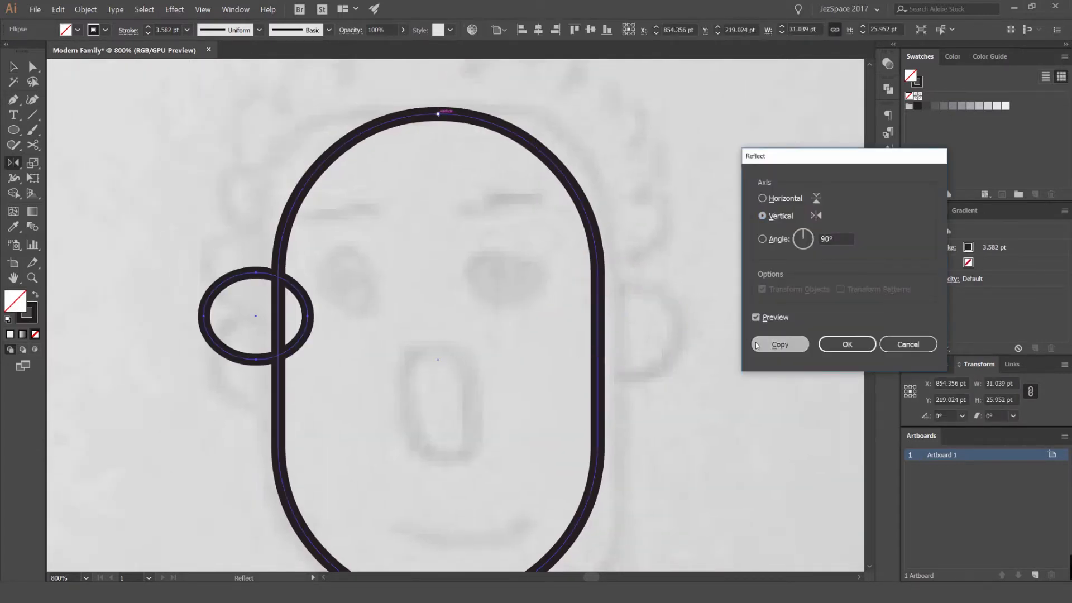
pyautogui.click(779, 344)
pyautogui.press('v')
pyautogui.click(405, 273)
pyautogui.scroll(-4, 352, 273)
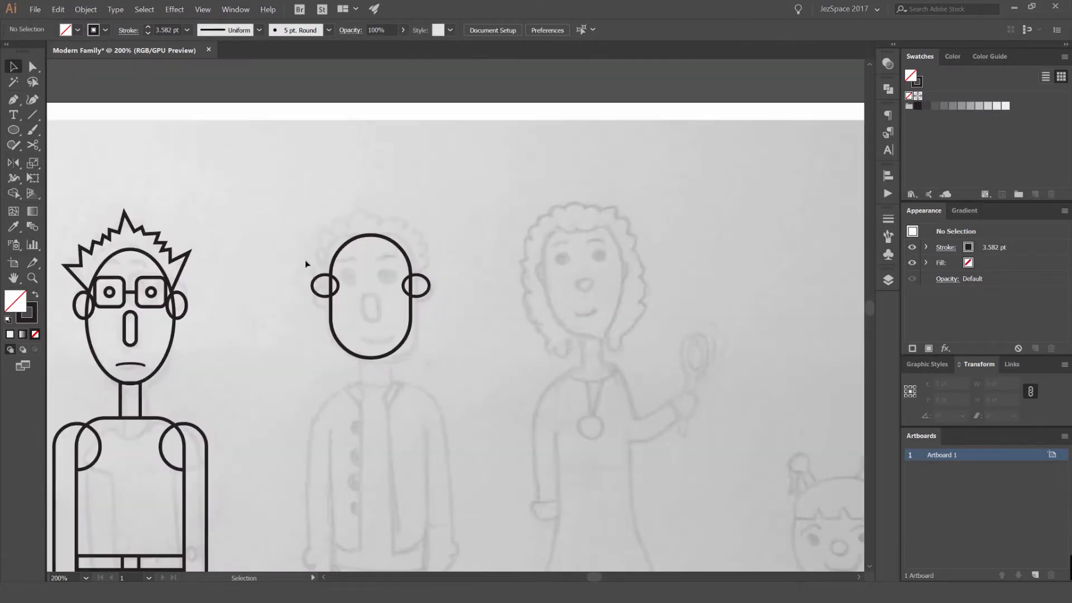
pyautogui.moveTo(279, 260); pyautogui.dragTo(392, 245)
pyautogui.scroll(4, 439, 255)
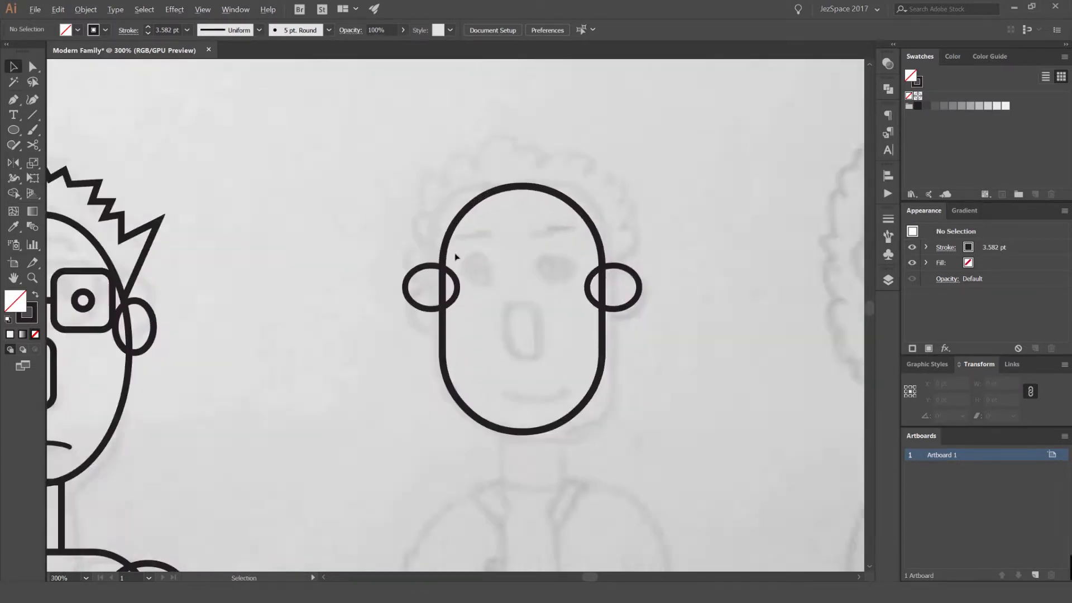
# Draw a circle about 16.75 pt in diameter over the father's left sketched eye
pyautogui.press('k')
pyautogui.press('l')
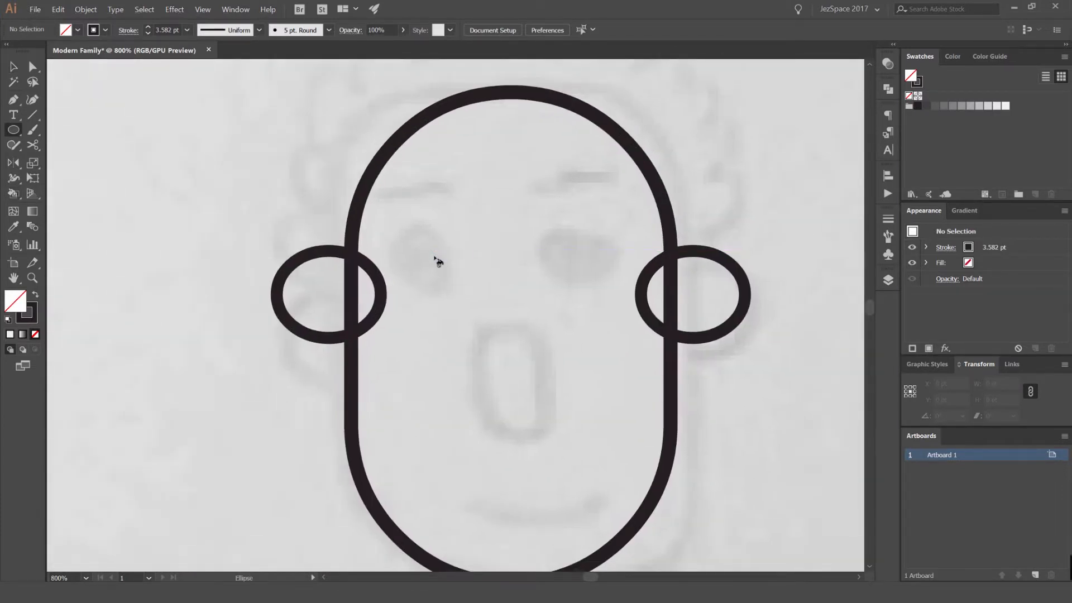
pyautogui.moveTo(437, 265); pyautogui.dragTo(451, 273)
pyautogui.press('v')
pyautogui.click(626, 258)
pyautogui.moveTo(495, 235); pyautogui.dragTo(589, 253)
pyautogui.hotkey('ctrl', 'z')
# Reflect a copy of the eye circle across the vertical axis through the centre of the father's head
pyautogui.press('o')
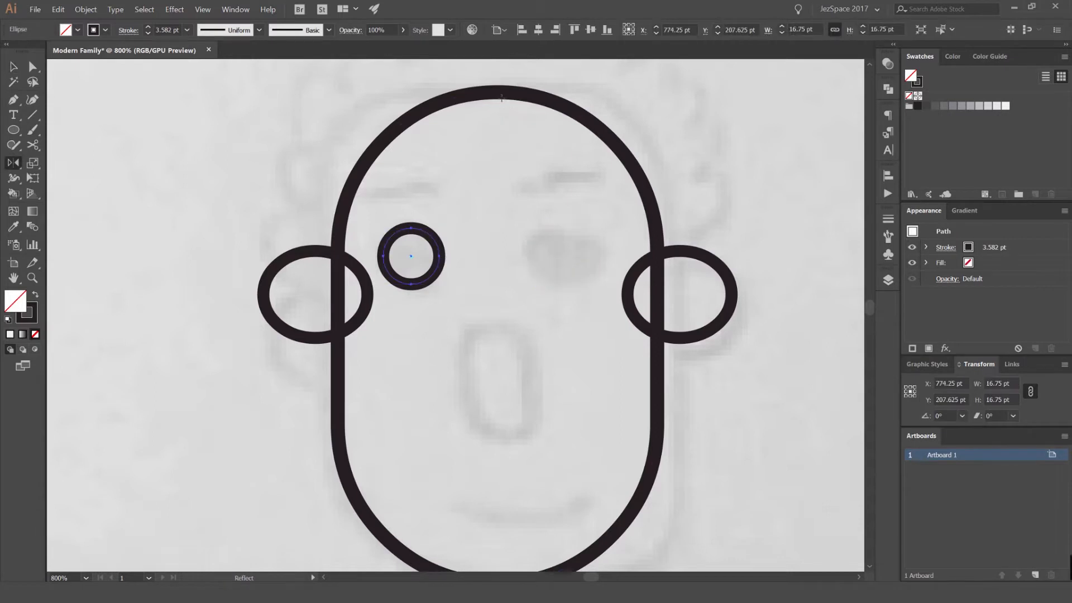
pyautogui.keyDown('alt'); pyautogui.click(497, 92); pyautogui.keyUp('alt')
pyautogui.click(764, 343)
pyautogui.press('v')
pyautogui.click(445, 186)
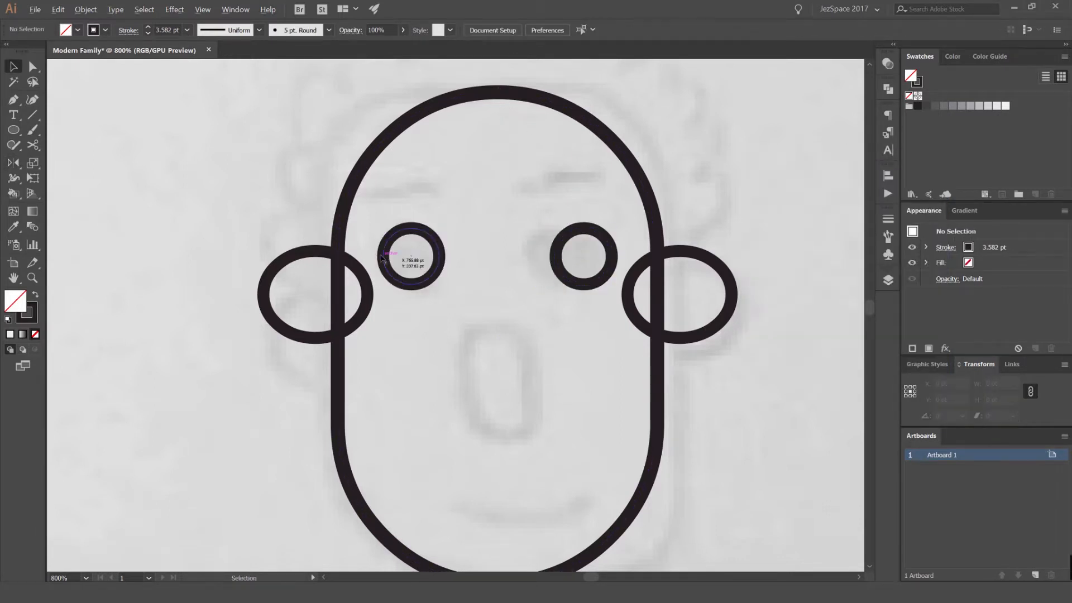
# Draw a straight horizontal line about 20 pt long above the father's left eye as an eyebrow
pyautogui.scroll(-4, 385, 255)
pyautogui.moveTo(285, 246); pyautogui.dragTo(340, 236)
pyautogui.scroll(5, 412, 227)
pyautogui.press('p')
pyautogui.click(312, 248)
pyautogui.click(414, 247)
pyautogui.press('v')
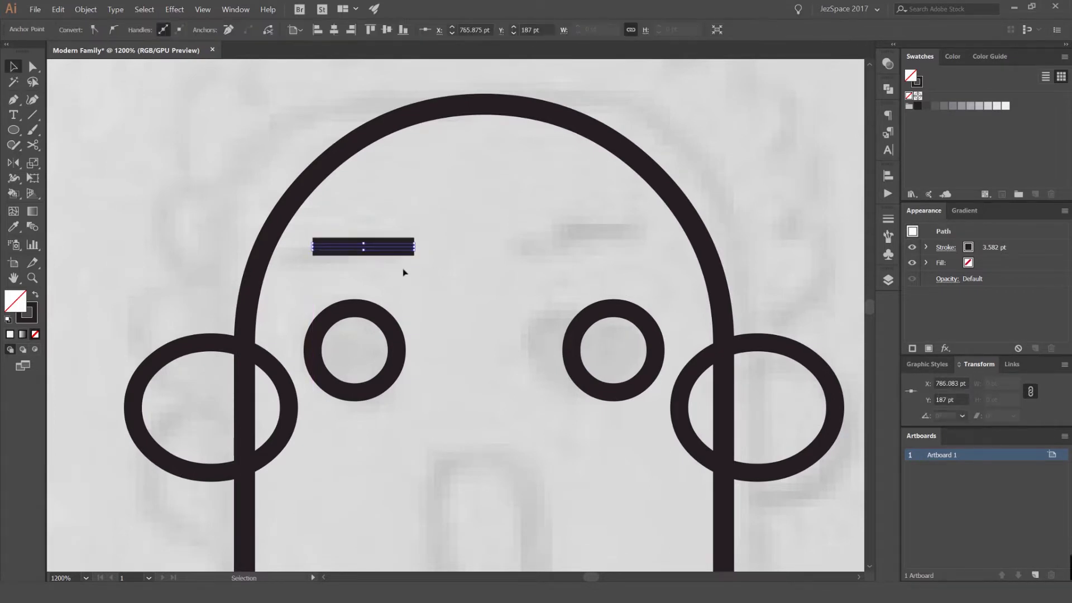
# Reflect a copy of the eyebrow across the vertical axis through the top centre of the father's head
pyautogui.press('o')
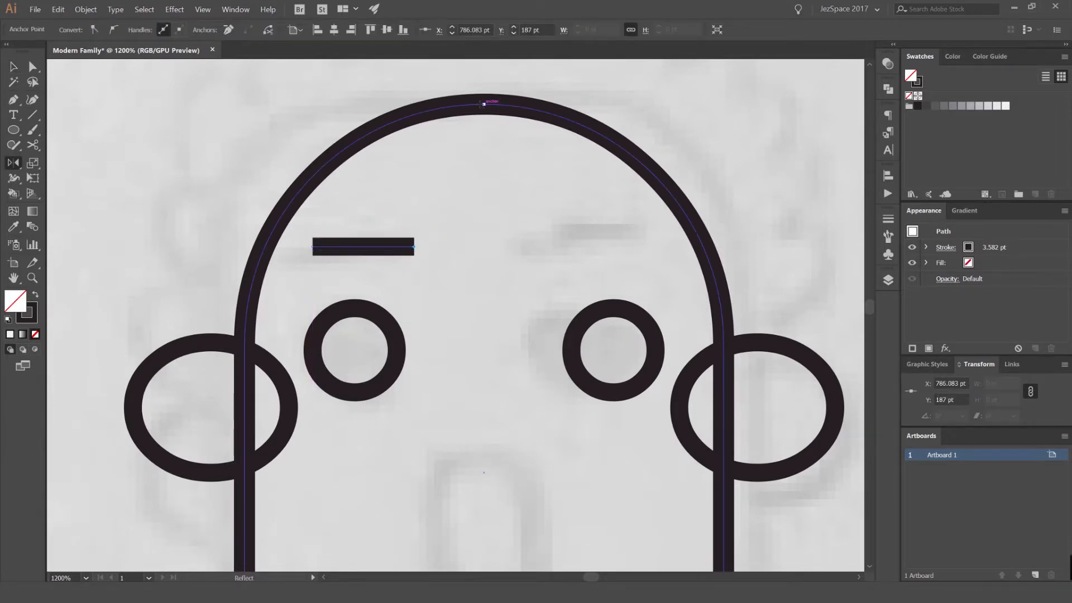
pyautogui.keyDown('alt'); pyautogui.click(484, 104); pyautogui.keyUp('alt')
pyautogui.press('Escape')
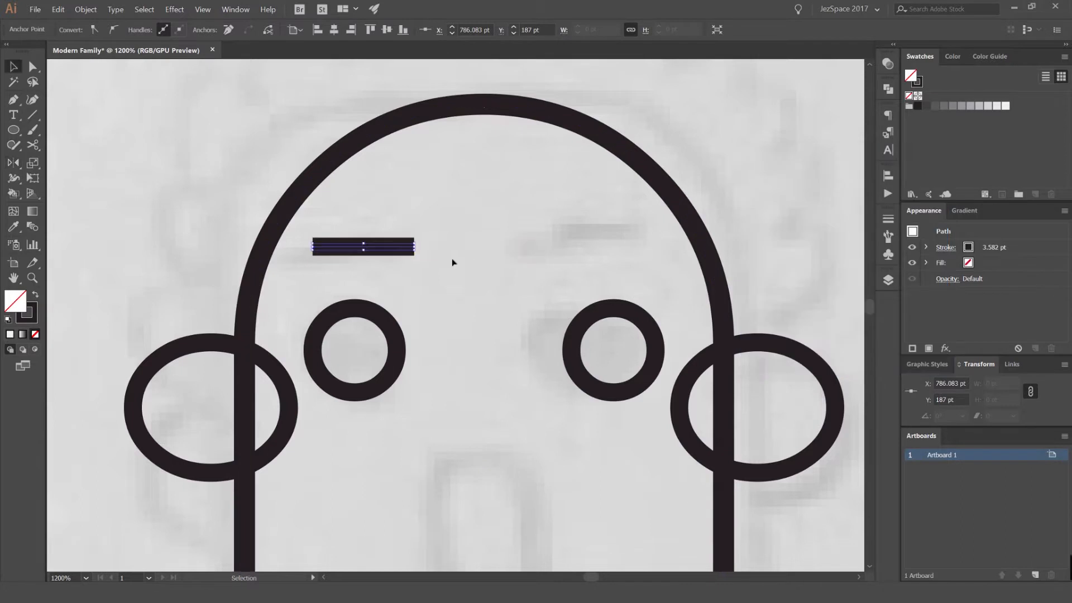
pyautogui.keyDown('alt'); pyautogui.click(484, 104); pyautogui.keyUp('alt')
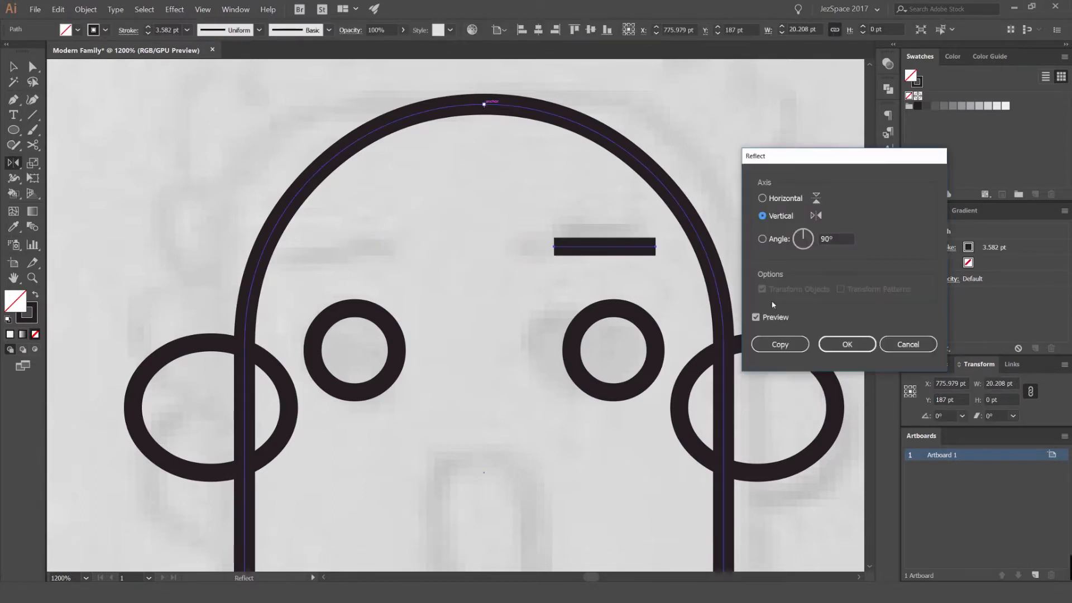
pyautogui.click(780, 343)
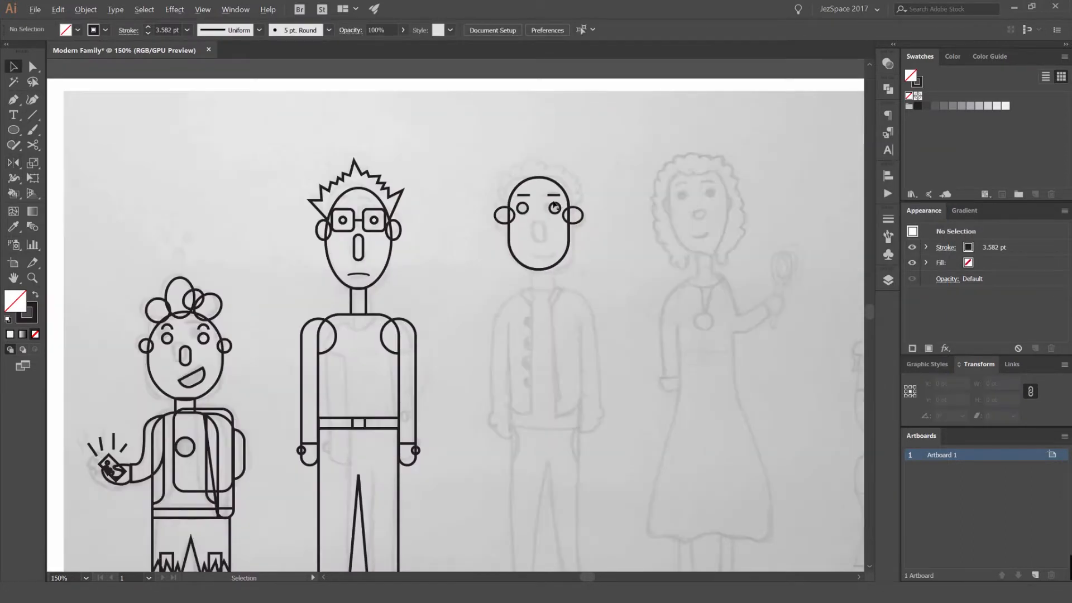
# Draw a rectangle below the father's chin as his neck and centre it horizontally with the head
pyautogui.scroll(1, 553, 224)
pyautogui.moveTo(529, 259); pyautogui.dragTo(468, 207)
pyautogui.scroll(2, 468, 208)
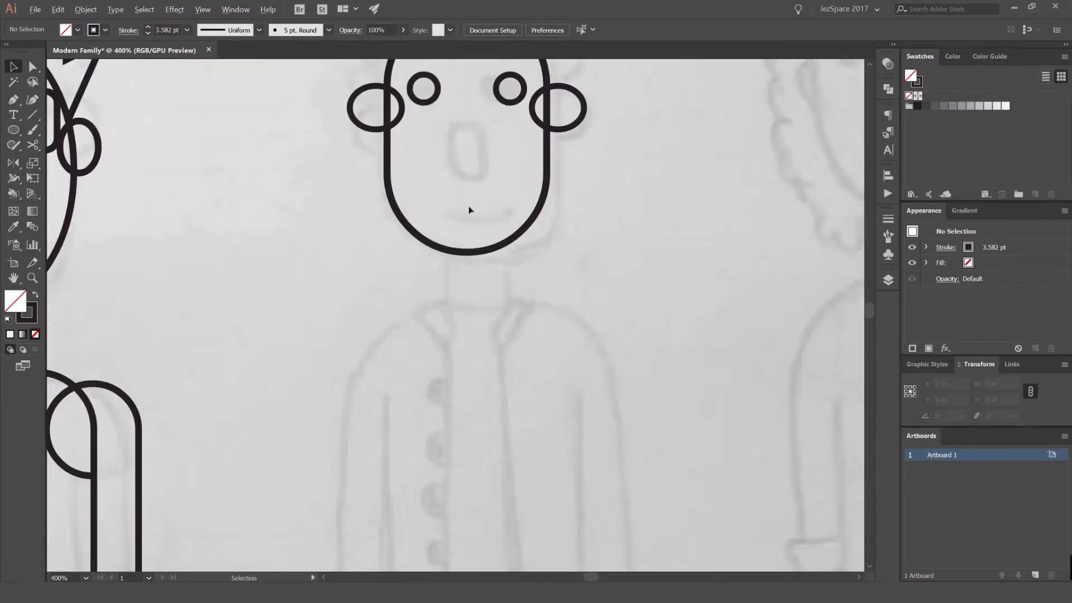
pyautogui.press('m')
pyautogui.moveTo(447, 249); pyautogui.dragTo(511, 304)
pyautogui.keyDown('shift'); pyautogui.click(520, 237); pyautogui.keyUp('shift')
pyautogui.click(521, 30)
pyautogui.click(537, 31)
pyautogui.click(622, 279)
# Draw a torso rectangle about 139 by 195 pt centred below the father's neck, with its top edge meeting the neck's base
pyautogui.scroll(-3, 603, 283)
pyautogui.scroll(3, 600, 283)
pyautogui.moveTo(562, 318); pyautogui.dragTo(577, 158)
pyautogui.scroll(-1, 513, 179)
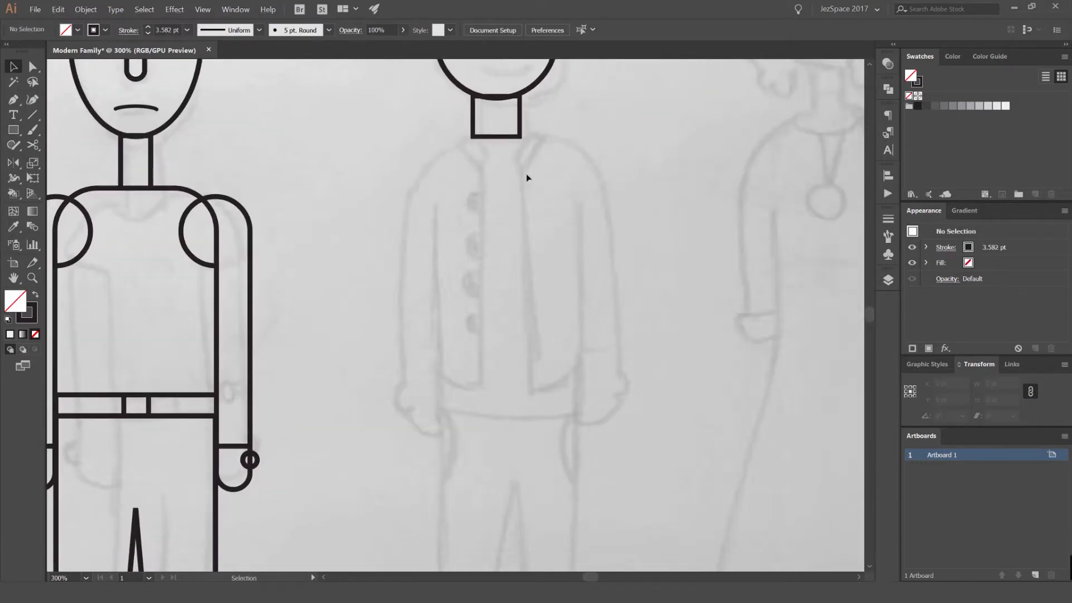
pyautogui.press('m')
pyautogui.moveTo(496, 260); pyautogui.dragTo(584, 380)
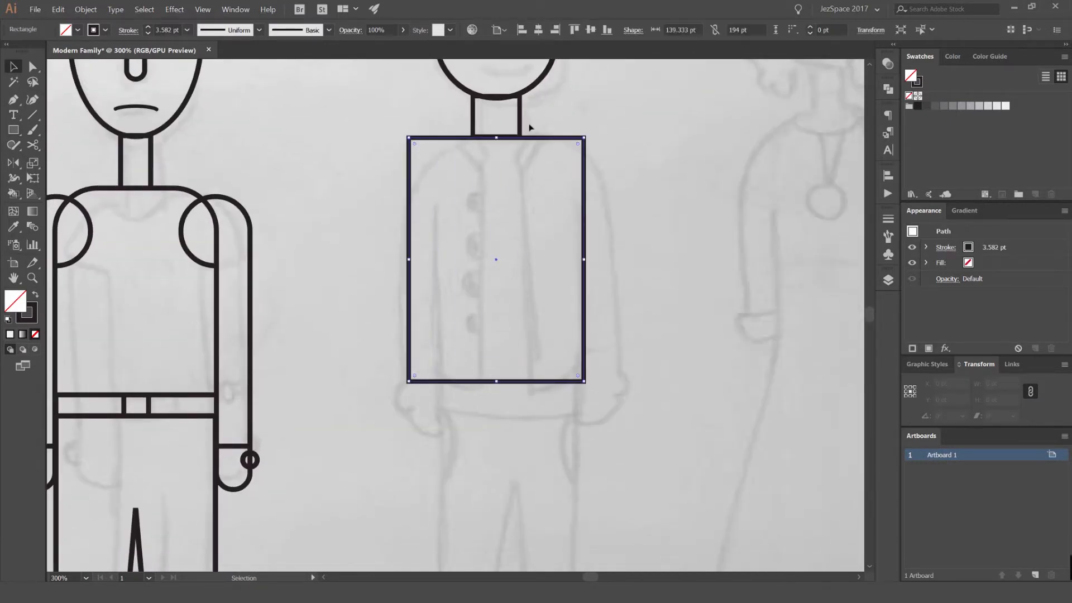
pyautogui.scroll(3, 522, 129)
pyautogui.press('v')
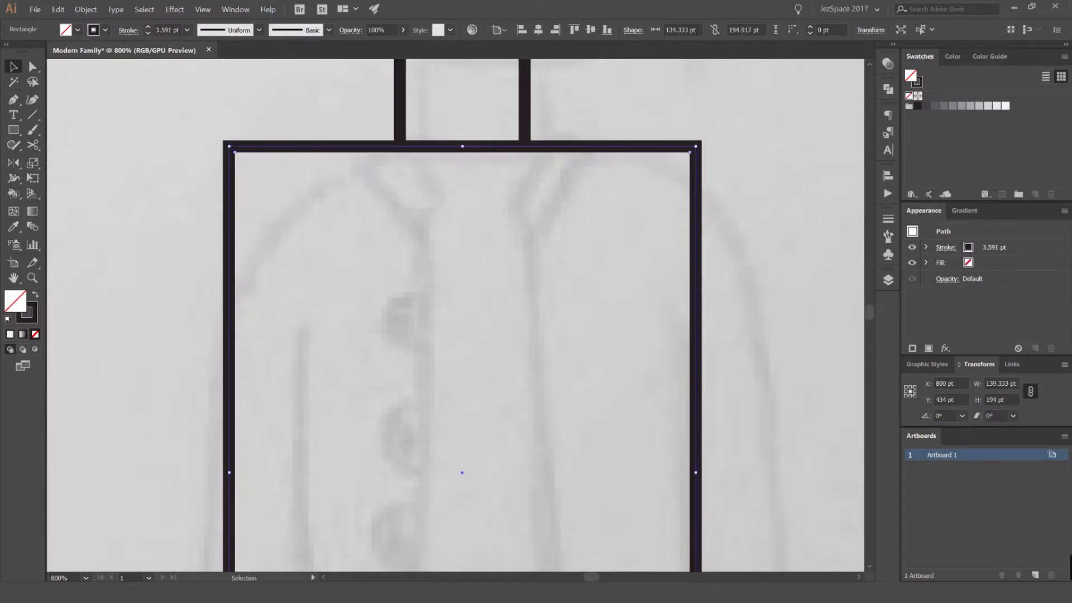
# Round the two upper corners of the father's torso rectangle into broad shoulders, keeping a flat stretch beneath the neck
pyautogui.scroll(-5, 602, 117)
pyautogui.press('a')
pyautogui.moveTo(474, 139); pyautogui.dragTo(533, 285)
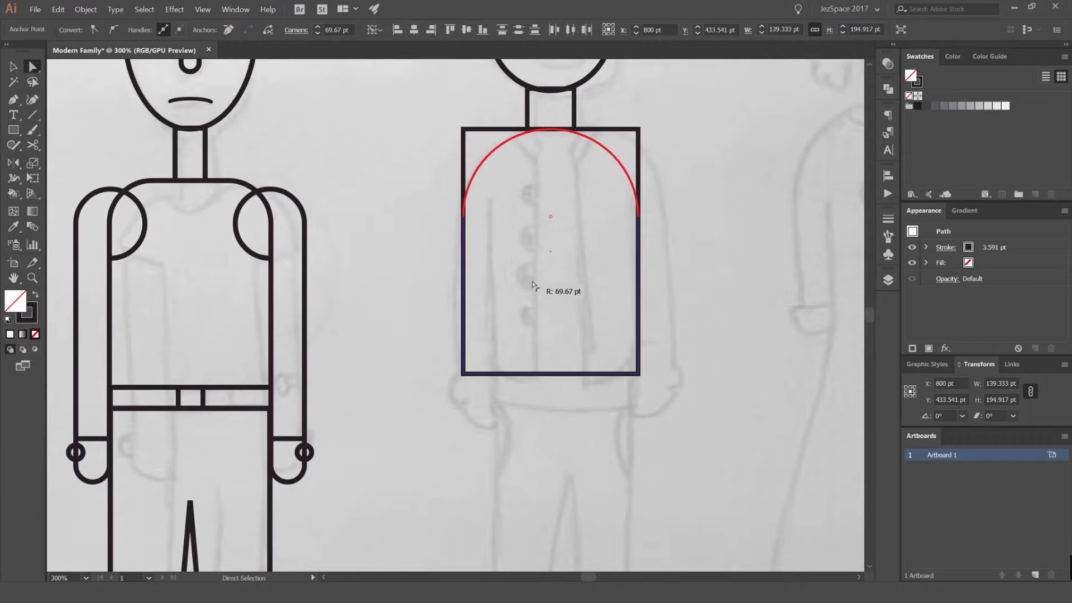
pyautogui.moveTo(530, 240); pyautogui.dragTo(535, 196)
pyautogui.click(720, 166)
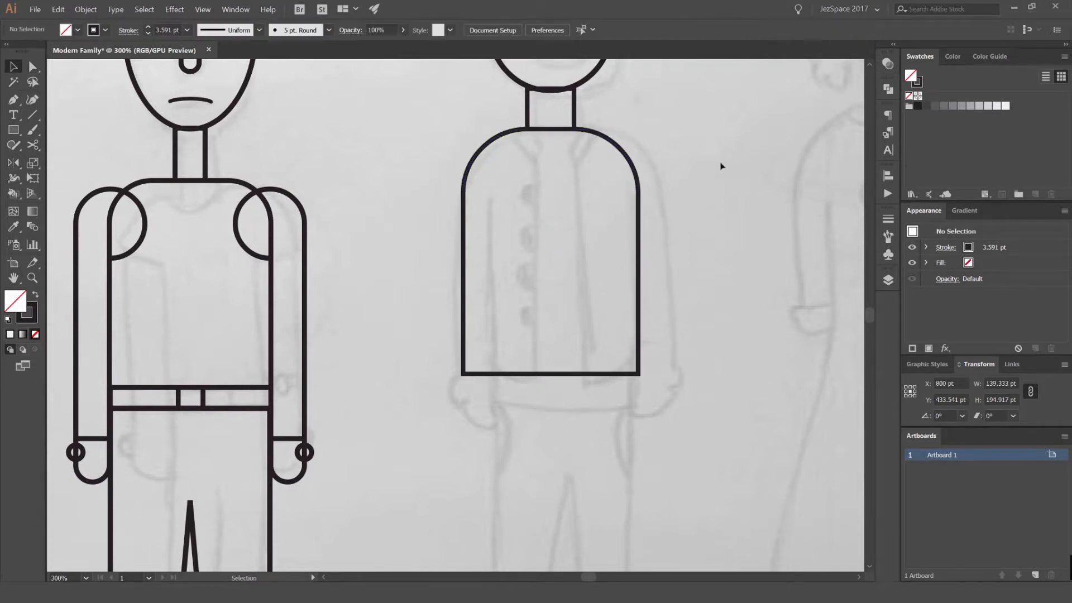
pyautogui.press('v')
# Unlock the Teen layer and place a copy of the teenager's right arm, hand and thumb beside the father's right shoulder
pyautogui.scroll(1, 592, 199)
pyautogui.scroll(-3, 552, 225)
pyautogui.scroll(3, 434, 363)
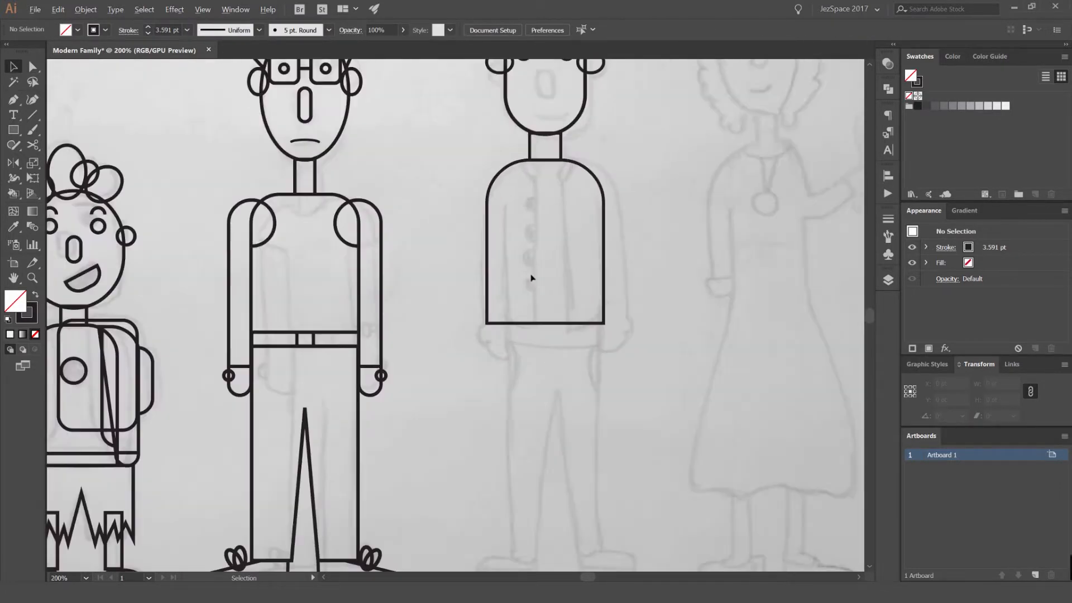
pyautogui.scroll(2, 449, 358)
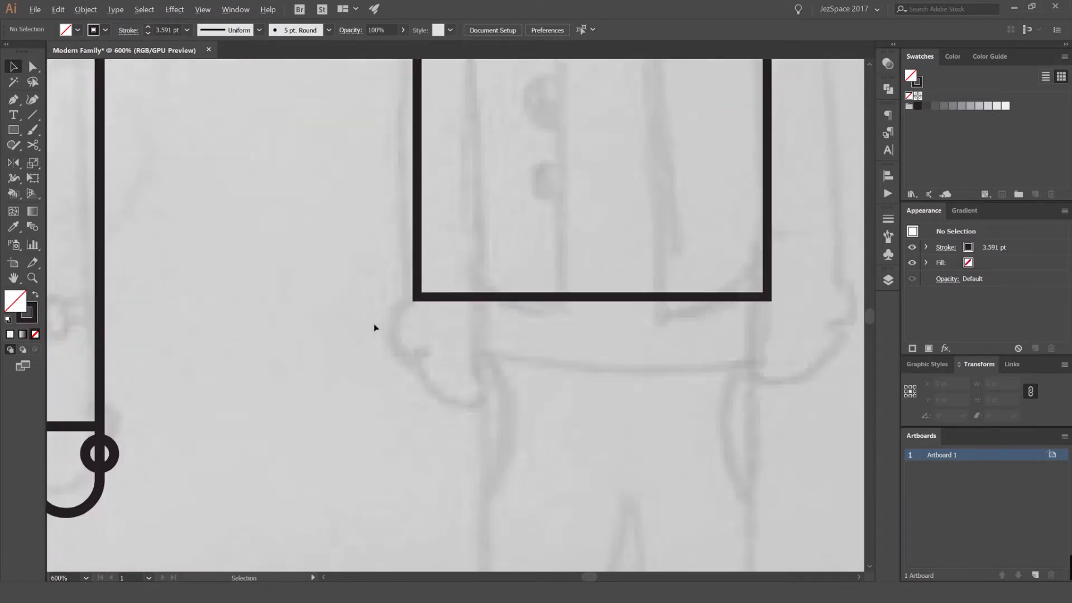
pyautogui.click(888, 279)
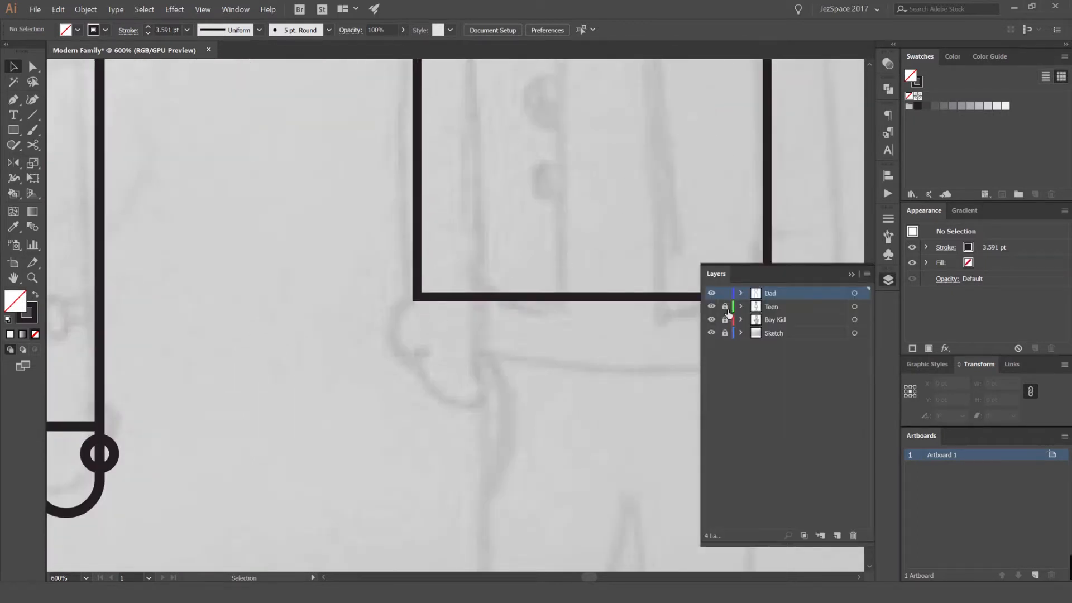
pyautogui.scroll(-2, 495, 322)
pyautogui.moveTo(349, 384); pyautogui.dragTo(675, 266)
pyautogui.keyDown('shift'); pyautogui.click(299, 371); pyautogui.keyUp('shift')
pyautogui.moveTo(805, 265); pyautogui.dragTo(748, 317)
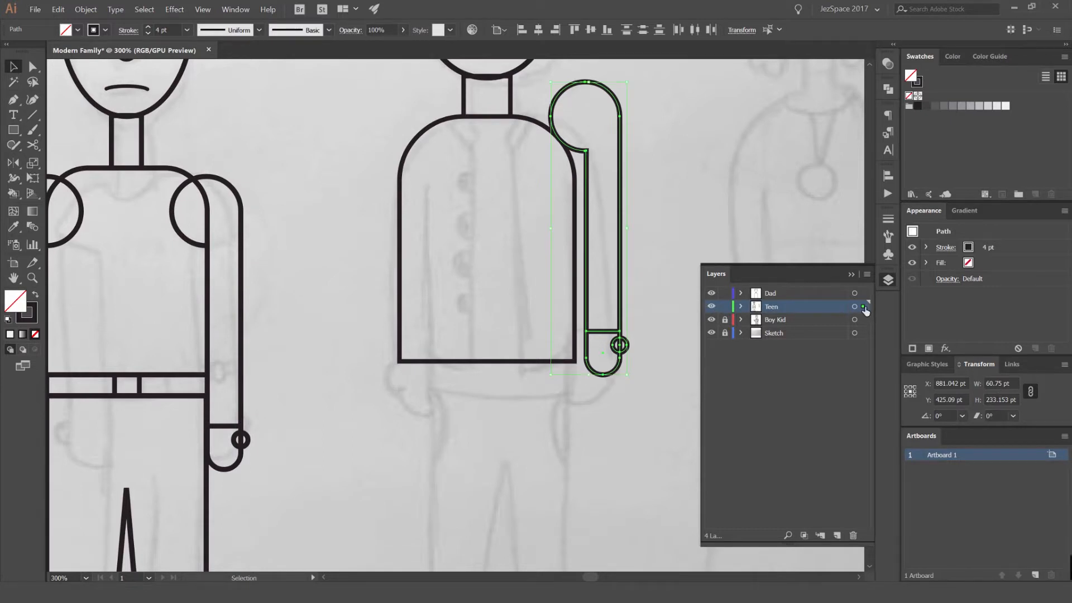
# Move the copied arm shapes from the Teen layer to the Dad layer and lock the Teen layer
pyautogui.moveTo(865, 303); pyautogui.dragTo(867, 293)
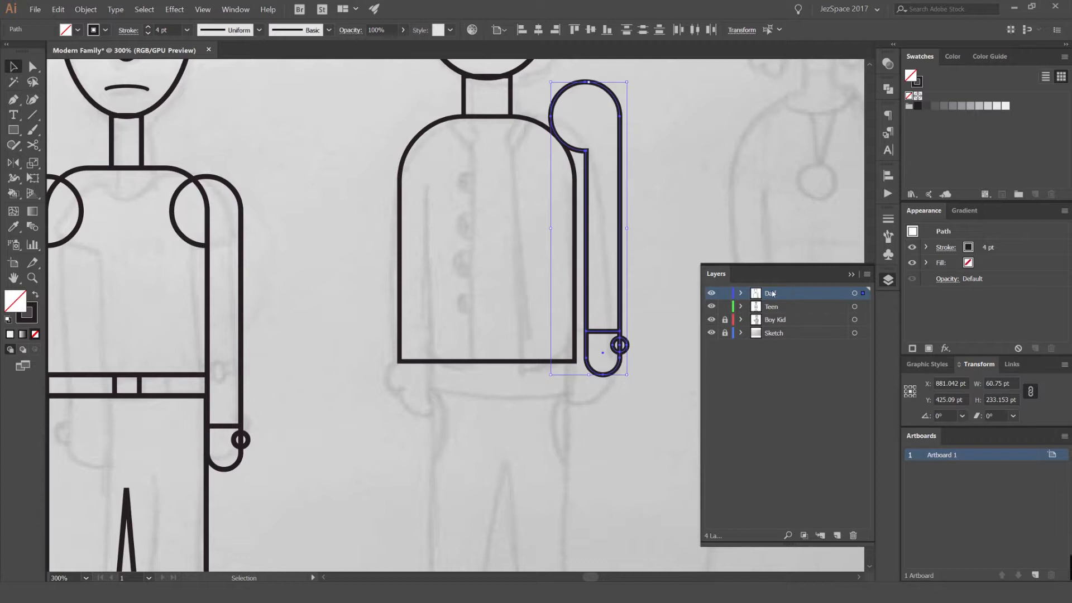
pyautogui.click(741, 293)
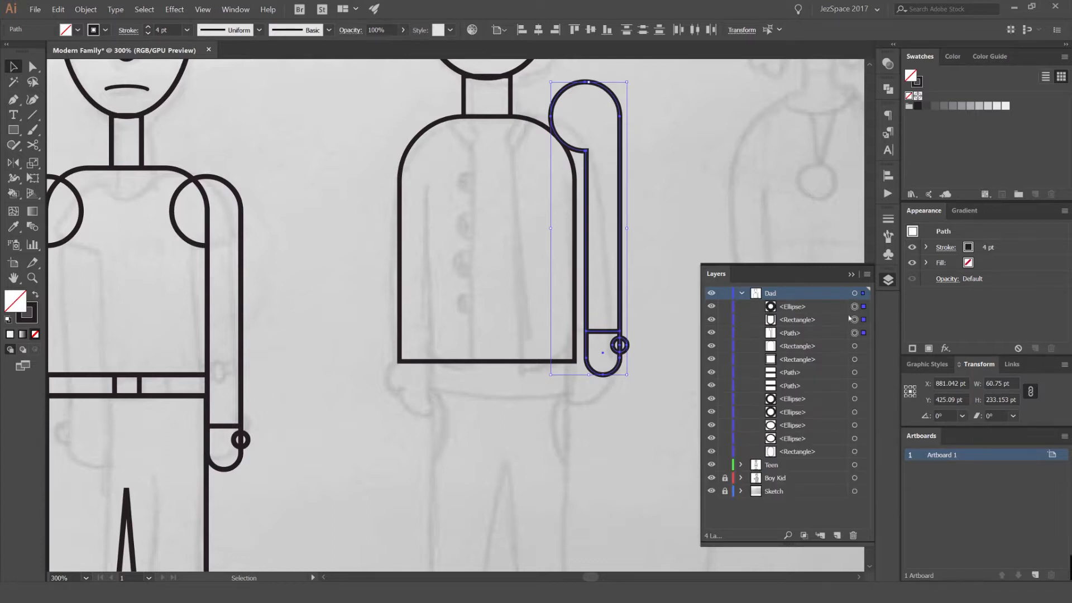
pyautogui.click(741, 293)
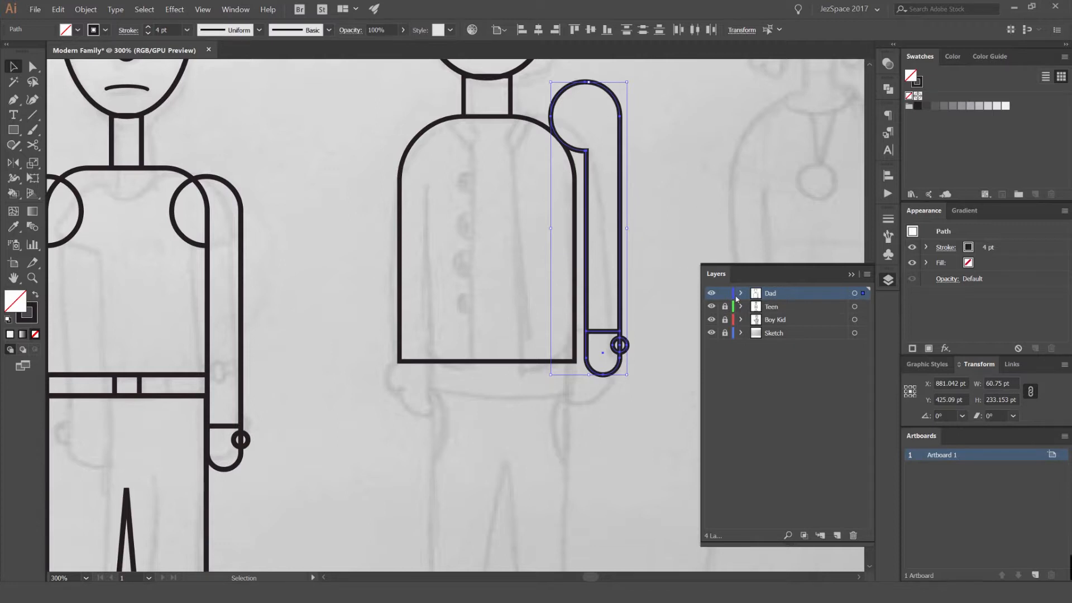
# Move the dad's whole right-hand arm flush against the jacket's side edge and lower it so its shoulder sits over the jacket's shoulder
pyautogui.click(888, 280)
pyautogui.click(670, 169)
pyautogui.click(610, 165)
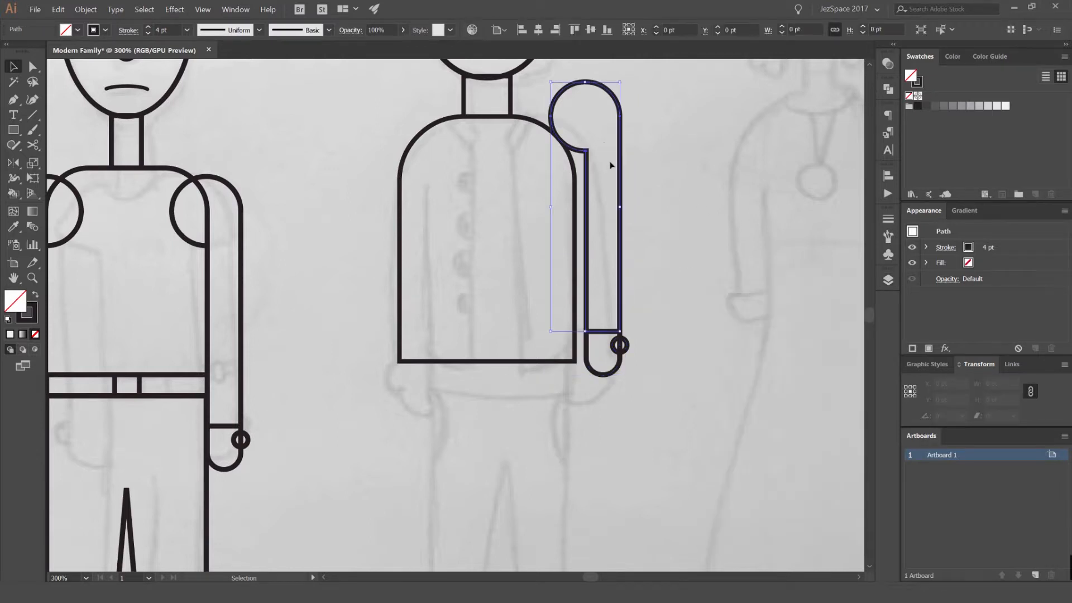
pyautogui.scroll(1, 606, 266)
pyautogui.moveTo(623, 328); pyautogui.dragTo(607, 350)
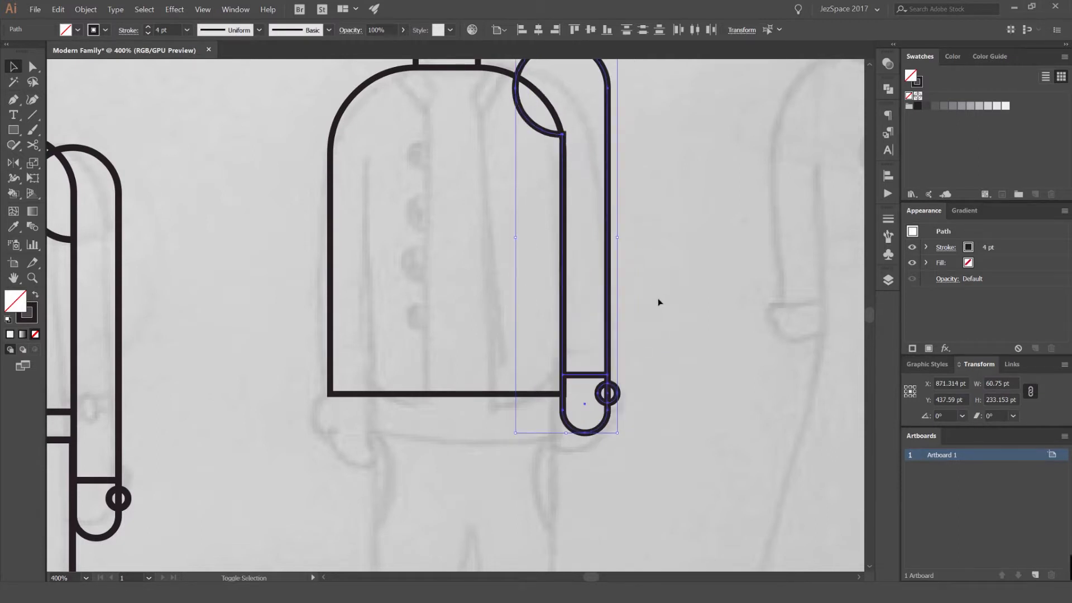
pyautogui.hotkey('shift', 'Down')
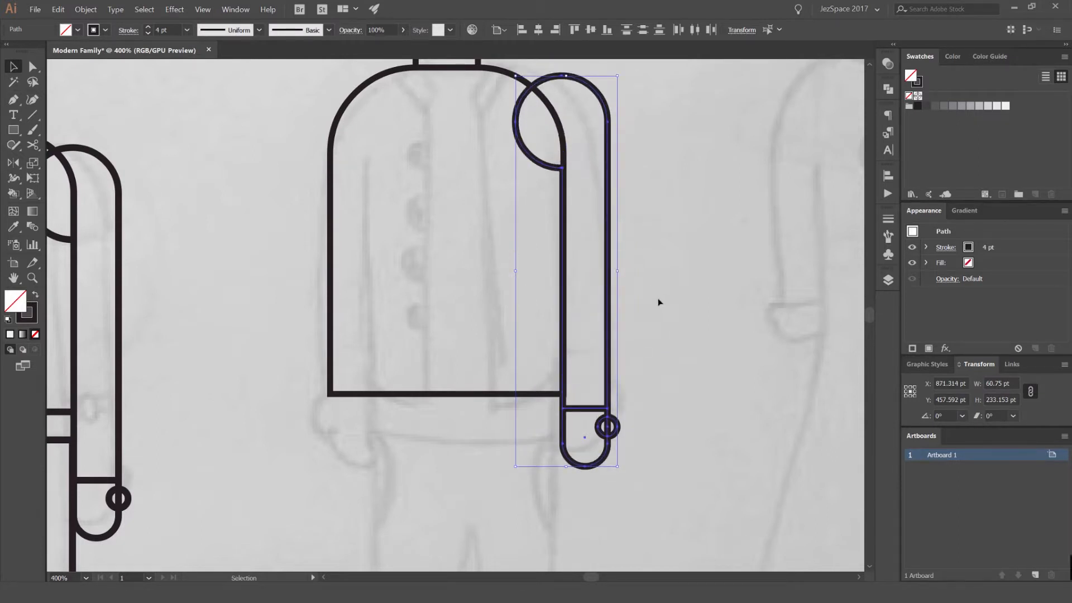
# Try to reshape the right-hand sleeve's shoulder curve by shifting its top anchor point horizontally inward
pyautogui.moveTo(571, 72); pyautogui.dragTo(564, 145)
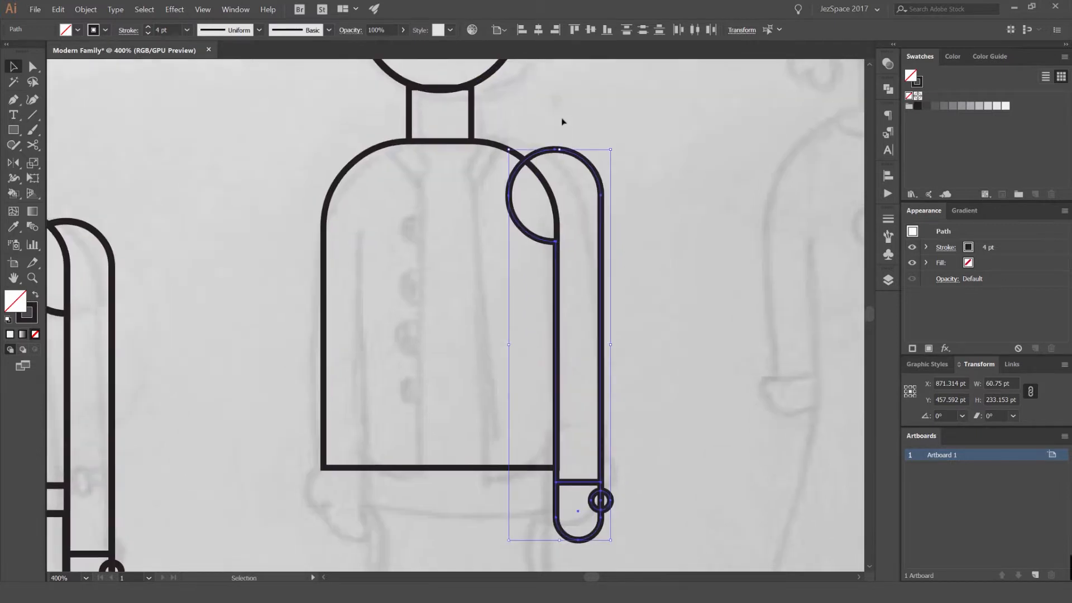
pyautogui.scroll(3, 560, 126)
pyautogui.click(562, 174)
pyautogui.press('a')
pyautogui.moveTo(551, 190); pyautogui.dragTo(407, 182)
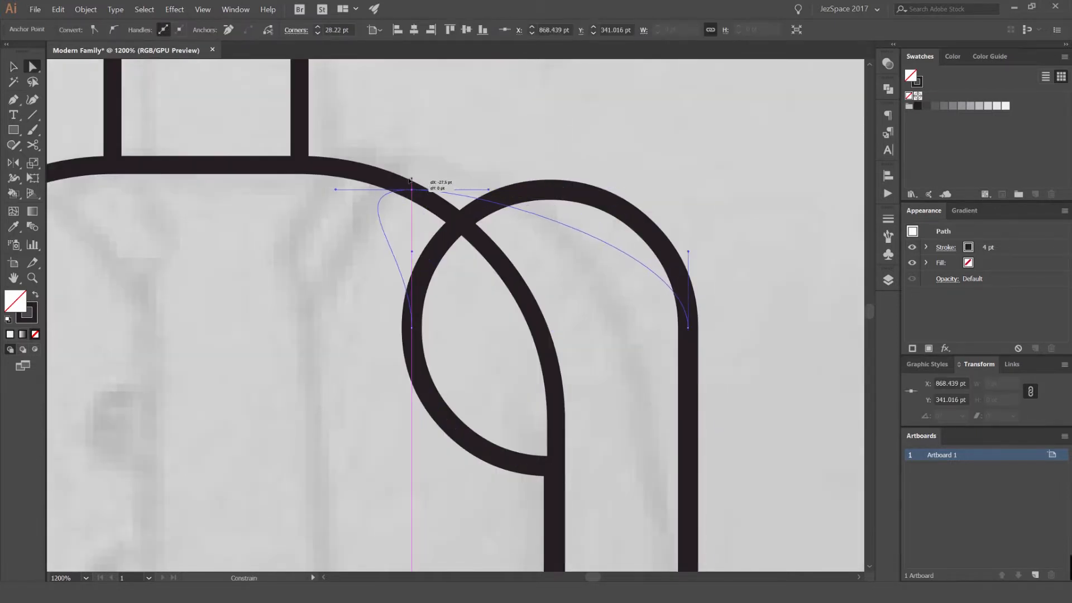
pyautogui.click(437, 159)
pyautogui.scroll(-5, 443, 156)
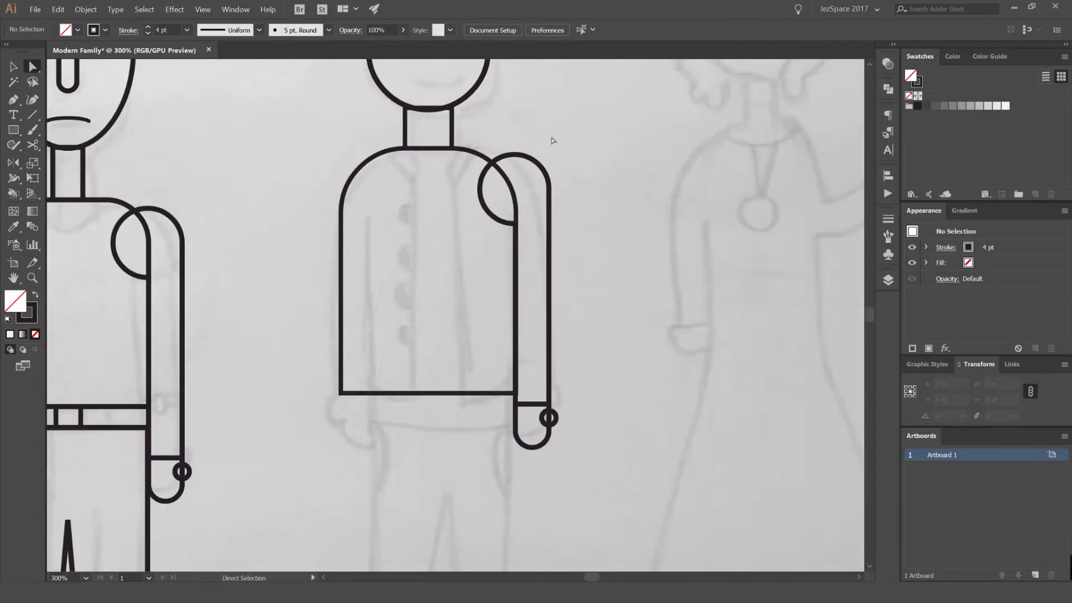
# Reflect a copy of the complete arm across the dad's neck centre to form the opposite arm
pyautogui.click(550, 357)
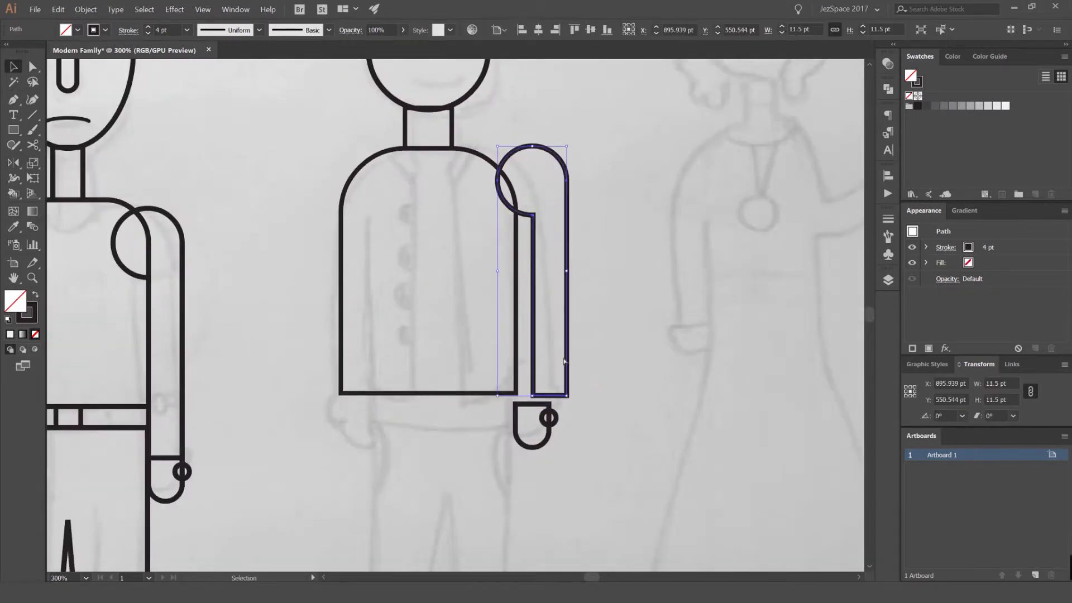
pyautogui.press('o')
pyautogui.keyDown('alt'); pyautogui.click(428, 131); pyautogui.keyUp('alt')
pyautogui.click(776, 342)
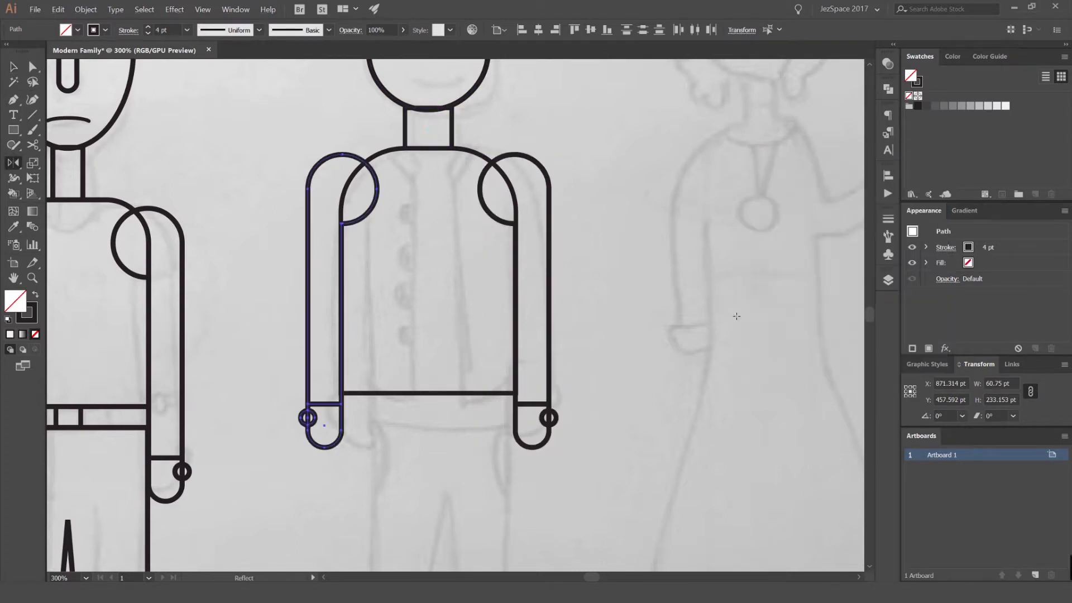
pyautogui.press('v')
pyautogui.click(459, 253)
# Draw an angular collar flap with the Pen tool from the left base of the neck down to a point and back to the shoulder
pyautogui.hotkey('ctrl', '=')
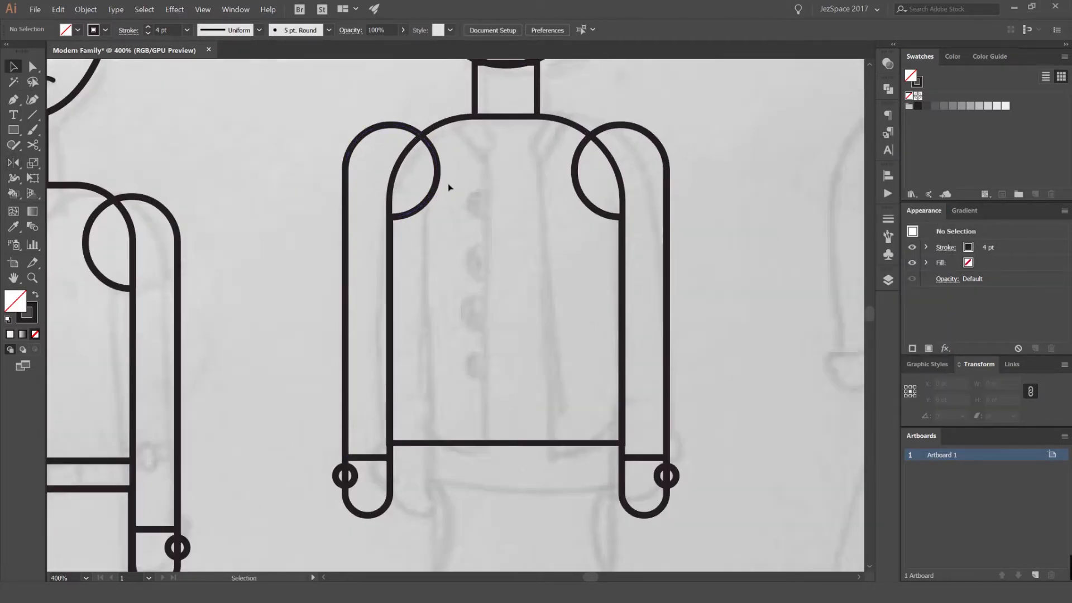
pyautogui.press('p')
pyautogui.hotkey('ctrl', '=')
pyautogui.hotkey('ctrl', '=')
pyautogui.click(469, 113)
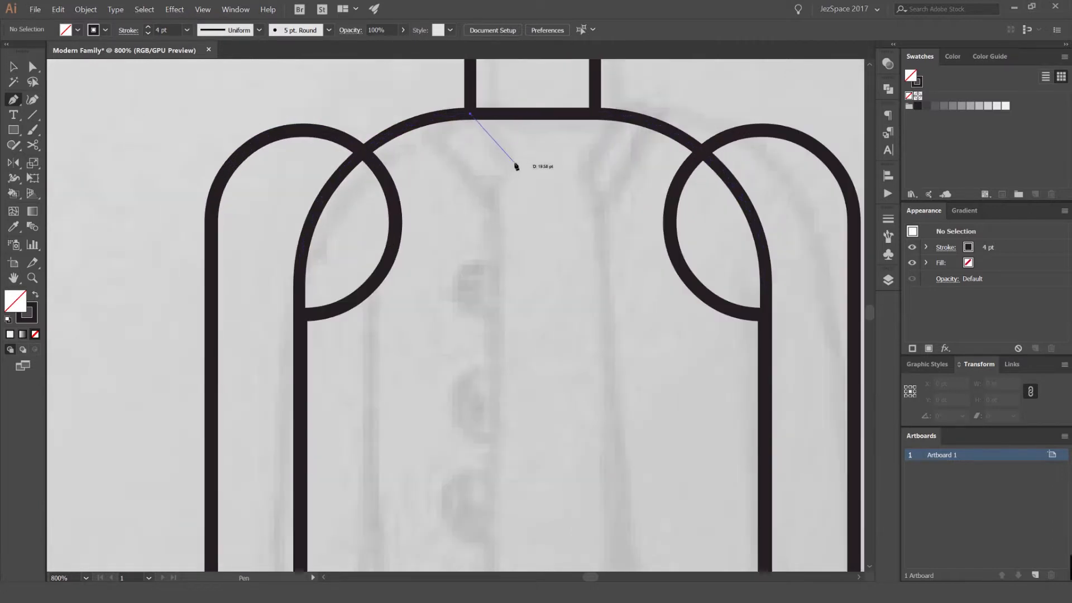
pyautogui.click(519, 162)
pyautogui.click(490, 202)
pyautogui.press('v')
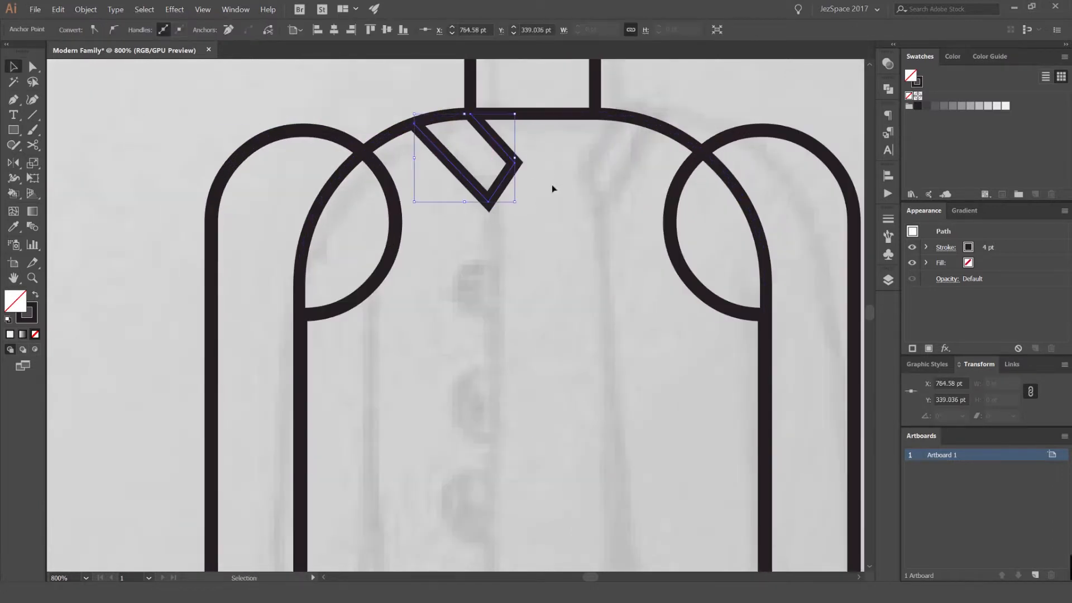
pyautogui.click(552, 185)
# Draw a straight vertical line from the collar's lower tip down to the jacket hem
pyautogui.hotkey('ctrl', '-')
pyautogui.hotkey('ctrl', '-')
pyautogui.press('p')
pyautogui.click(488, 138)
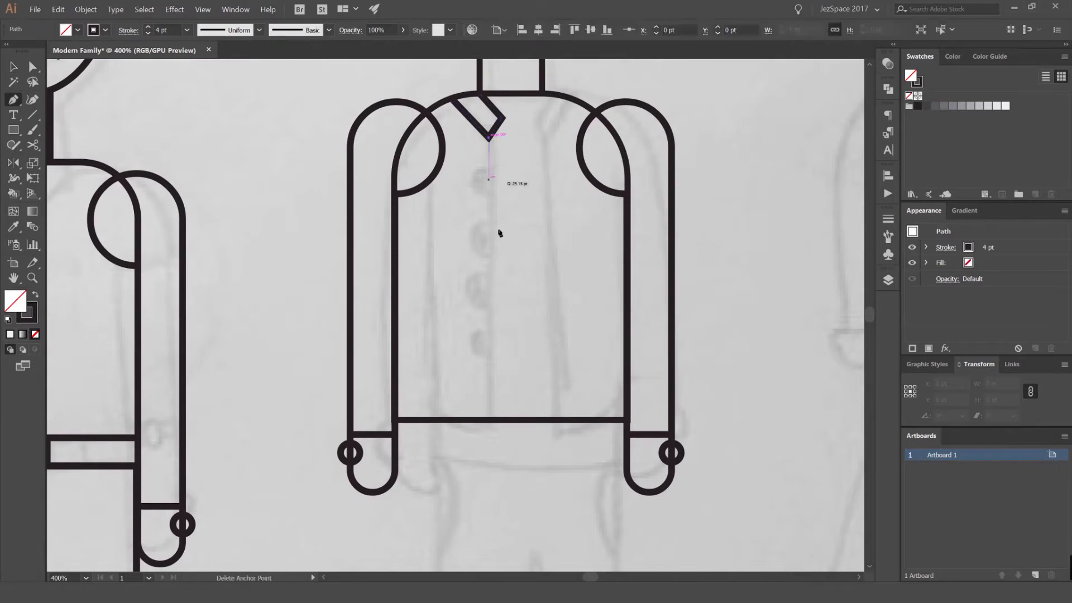
pyautogui.click(495, 419)
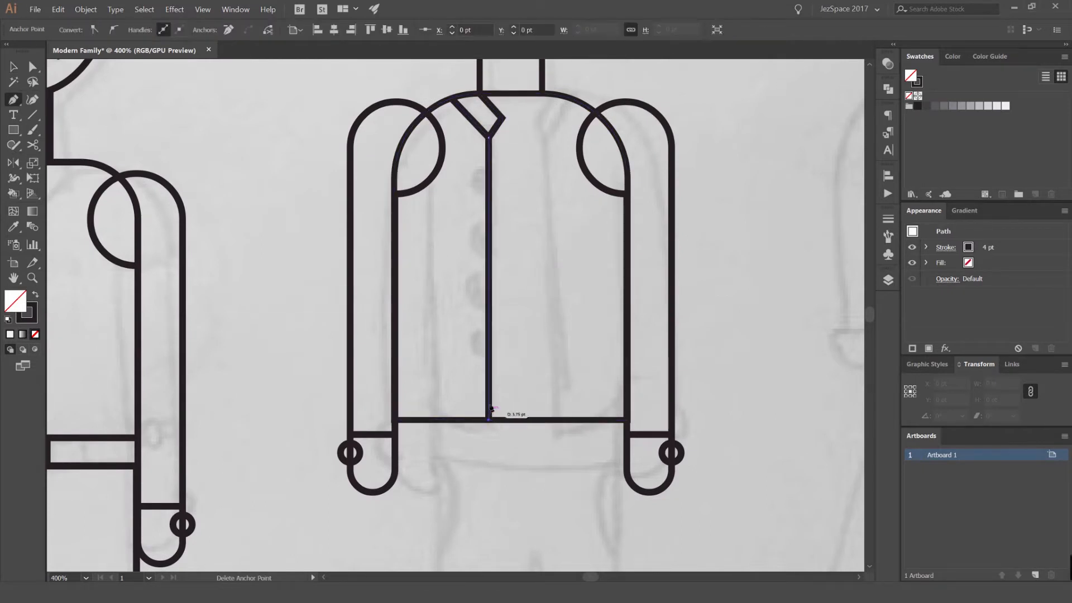
pyautogui.press('v')
pyautogui.click(519, 239)
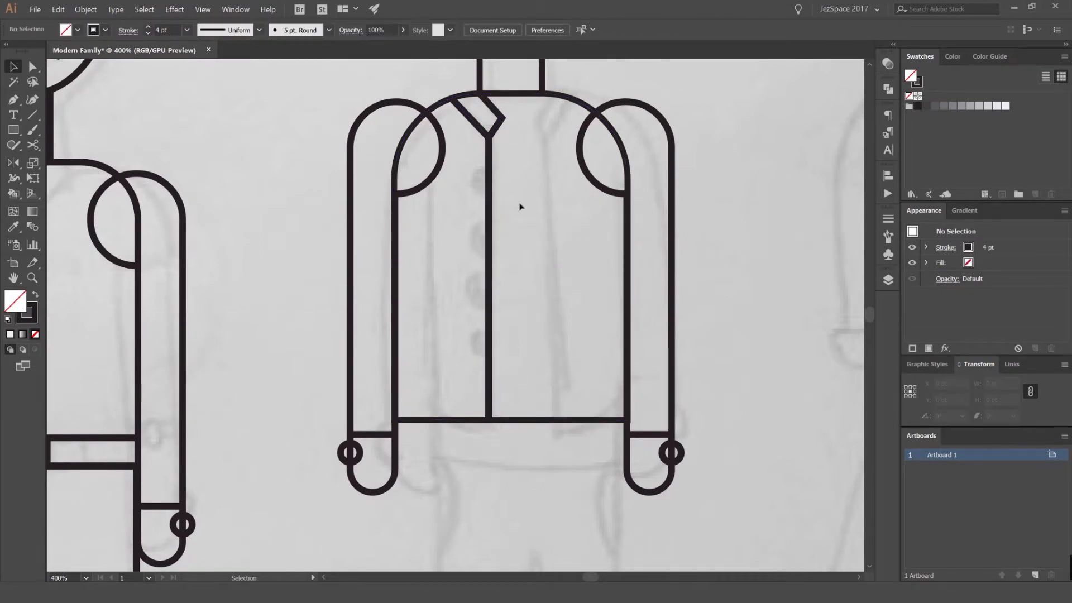
# Draw a button circle on the jacket's front line below the collar, cut it and delete its right half, leaving a half circle
pyautogui.moveTo(516, 206); pyautogui.dragTo(553, 215)
pyautogui.scroll(2, 478, 203)
pyautogui.press('l')
pyautogui.press('v')
pyautogui.press('c')
pyautogui.press('a')
pyautogui.hotkey('ctrl', 'shift', 'a')
pyautogui.click(552, 183)
pyautogui.press('Delete')
pyautogui.press('v')
pyautogui.click(605, 152)
# Duplicate the half-circle button straight down the front line and repeat the copy twice to make four buttons
pyautogui.moveTo(521, 153); pyautogui.dragTo(521, 254)
pyautogui.moveTo(597, 343); pyautogui.dragTo(568, 250)
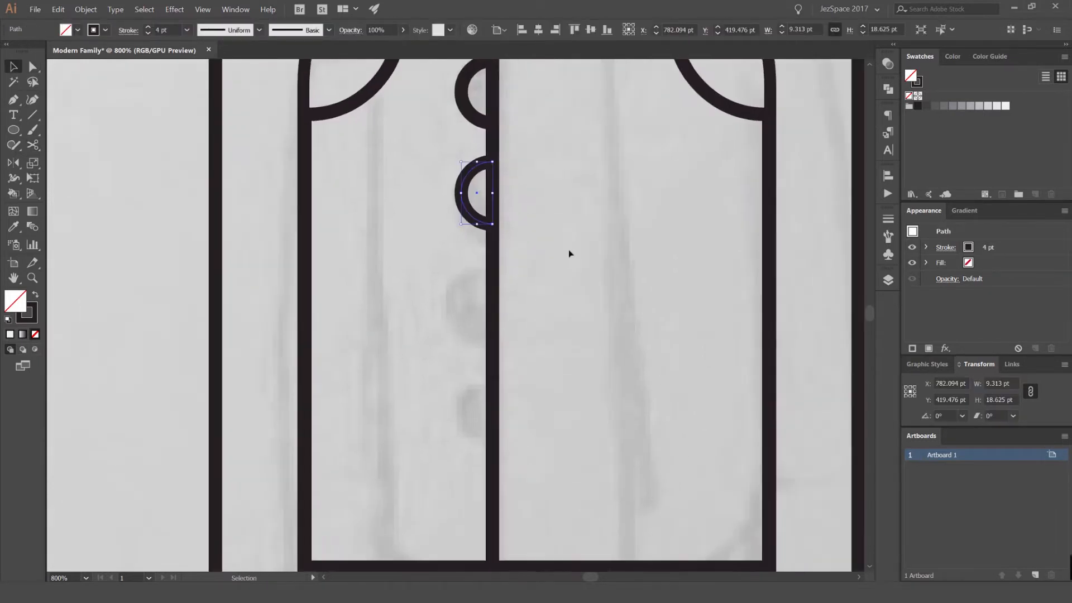
pyautogui.hotkey('ctrl', 'd')
pyautogui.hotkey('ctrl', 'd')
pyautogui.keyDown('alt'); pyautogui.scroll(-2, 575, 240); pyautogui.keyUp('alt')
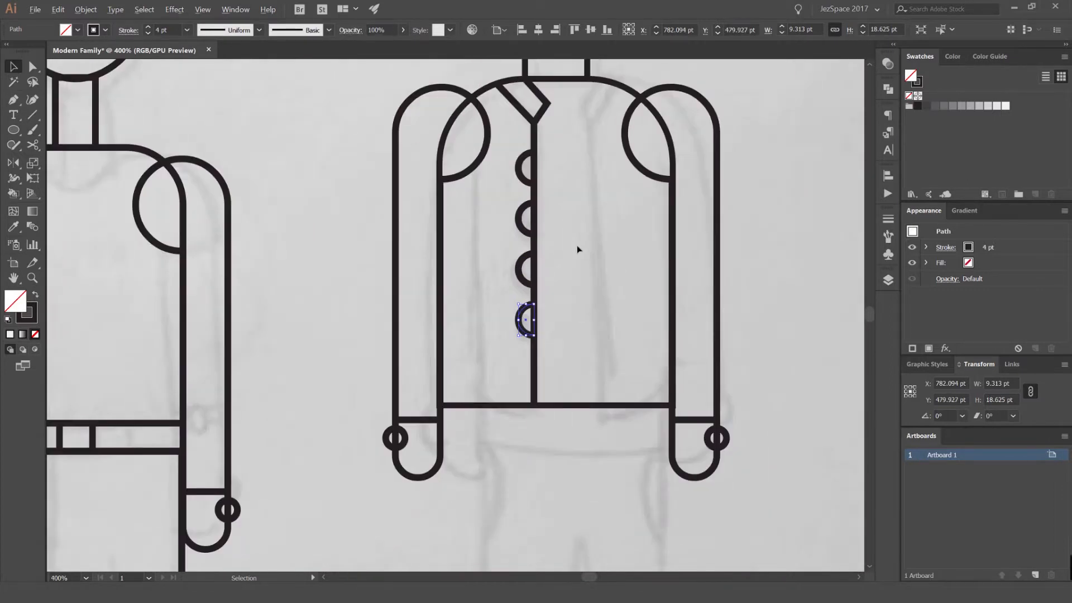
pyautogui.hotkey('ctrl', 'shift', 'a')
# Undo the repeated button copies
pyautogui.hotkey('ctrl', 'z')
pyautogui.hotkey('ctrl', 'z')
pyautogui.hotkey('ctrl', 'z')
pyautogui.hotkey('ctrl', 'z')
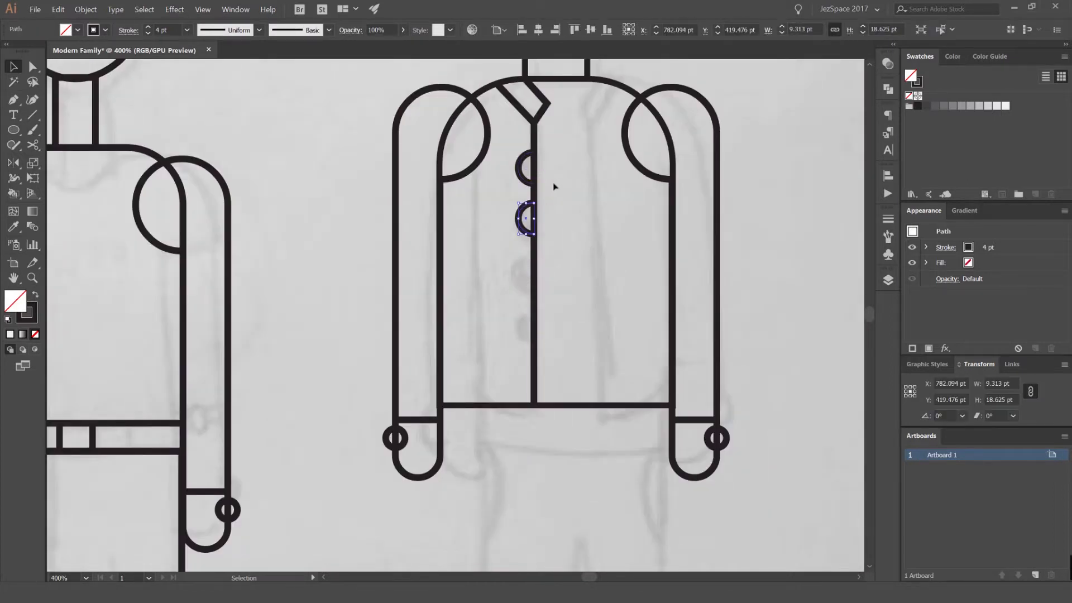
# Duplicate the top half-circle button downward with slightly wider spacing and repeat the copy until four evenly spaced buttons line the front
pyautogui.click(569, 192)
pyautogui.keyDown('alt'); pyautogui.scroll(3, 535, 182); pyautogui.keyUp('alt')
pyautogui.moveTo(532, 183); pyautogui.dragTo(533, 237)
pyautogui.moveTo(531, 350); pyautogui.dragTo(531, 350)
pyautogui.keyDown('alt'); pyautogui.scroll(-3, 590, 340); pyautogui.keyUp('alt')
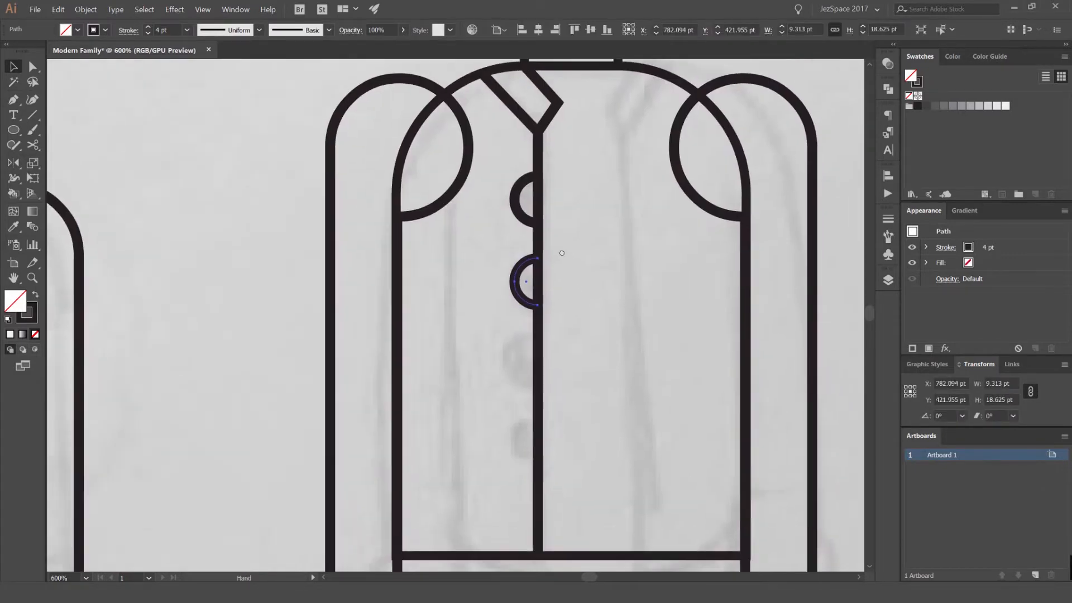
pyautogui.keyDown('alt'); pyautogui.scroll(-2, 521, 221); pyautogui.keyUp('alt')
pyautogui.moveTo(520, 229); pyautogui.dragTo(521, 209)
pyautogui.click(570, 179)
pyautogui.keyDown('alt'); pyautogui.scroll(-4, 482, 315); pyautogui.keyUp('alt')
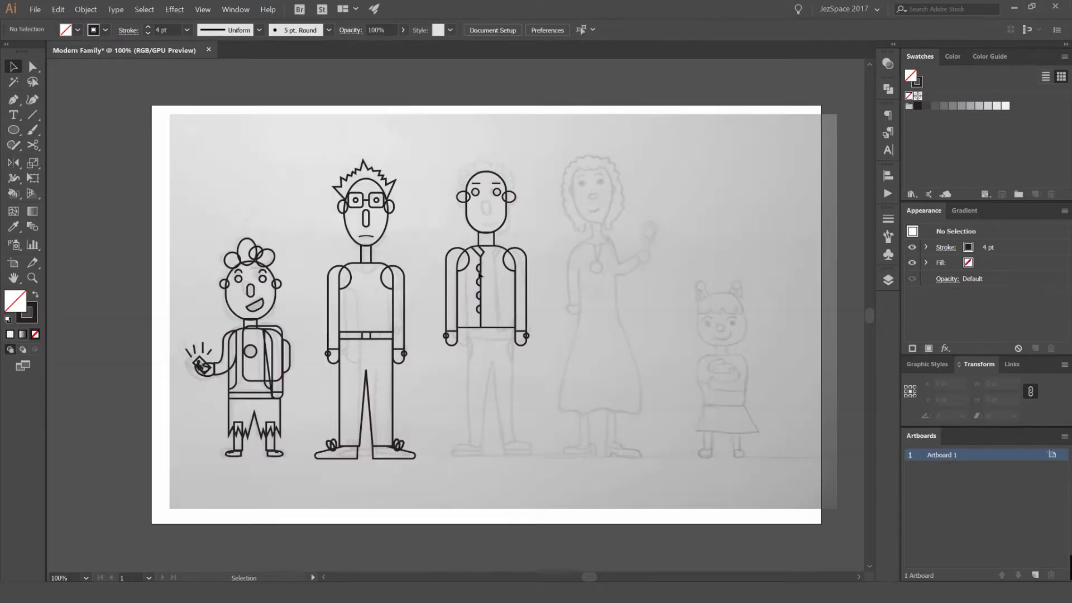
# Try extending the column of half-circle buttons past the jacket hem, and reduce it back to four buttons
pyautogui.keyDown('alt'); pyautogui.scroll(3, 488, 312); pyautogui.keyUp('alt')
pyautogui.hotkey('ctrl', 'z')
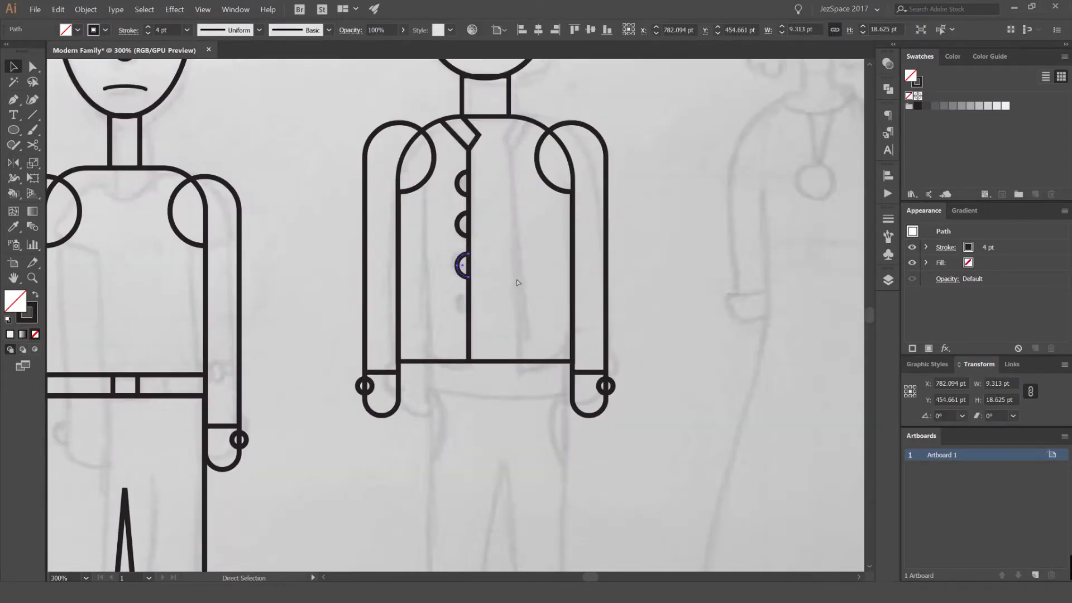
pyautogui.keyDown('alt'); pyautogui.scroll(-1, 523, 311); pyautogui.keyUp('alt')
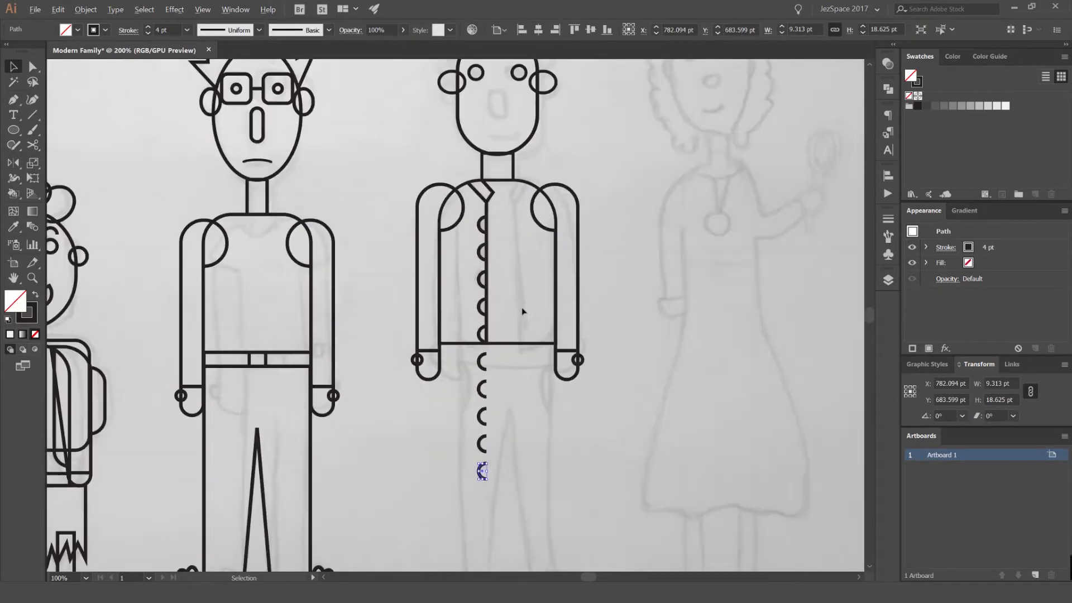
pyautogui.click(535, 259)
pyautogui.keyDown('alt'); pyautogui.scroll(2, 485, 234); pyautogui.keyUp('alt')
pyautogui.keyDown('ctrl'); pyautogui.click(484, 230); pyautogui.keyUp('ctrl')
pyautogui.keyDown('ctrl'); pyautogui.keyDown('shift'); pyautogui.click(479, 286); pyautogui.keyUp('shift'); pyautogui.keyUp('ctrl')
pyautogui.click(504, 218)
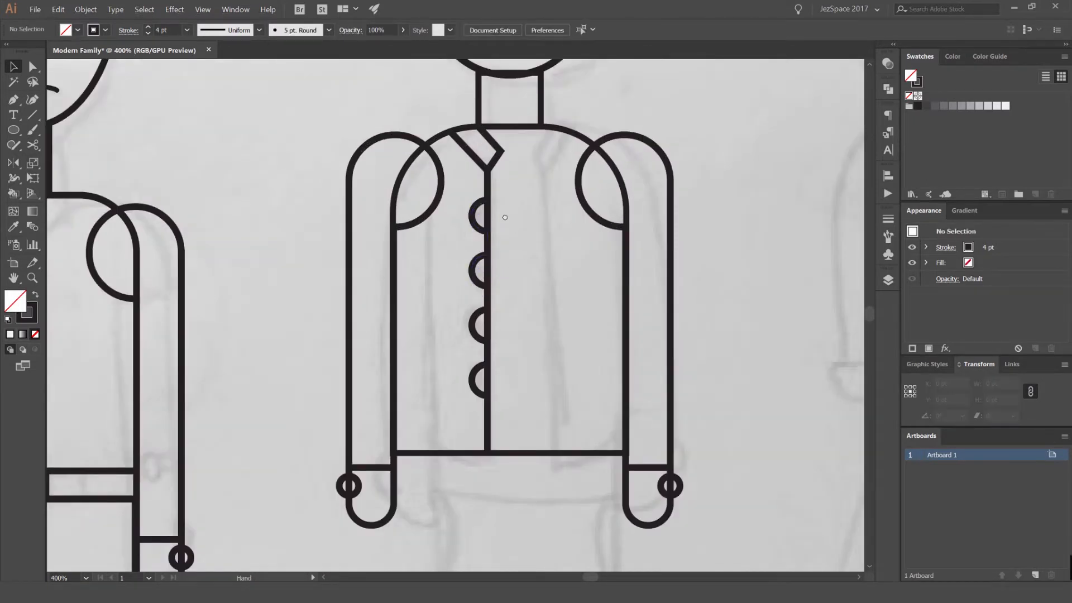
# Reflect a copy of the collar flap and front line across the neck centre to form the jacket's other front edge
pyautogui.moveTo(505, 217); pyautogui.dragTo(498, 214)
pyautogui.click(489, 158)
pyautogui.keyDown('shift'); pyautogui.click(482, 177); pyautogui.keyUp('shift')
pyautogui.press('i')
pyautogui.click(503, 123)
pyautogui.moveTo(503, 155); pyautogui.dragTo(487, 215)
pyautogui.press('o')
pyautogui.keyDown('alt'); pyautogui.click(488, 133); pyautogui.keyUp('alt')
pyautogui.click(766, 339)
pyautogui.press('v')
pyautogui.click(692, 185)
# Select the four half-circle buttons and reflect a copy of them across the head's centre onto the opposite front edge
pyautogui.scroll(-2, 681, 208)
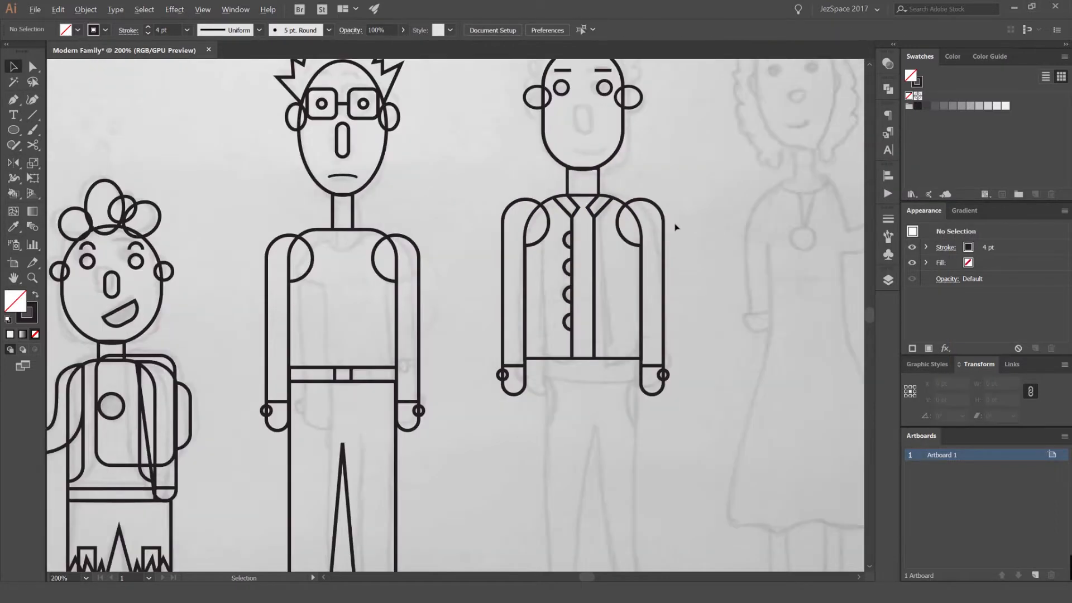
pyautogui.scroll(4, 636, 262)
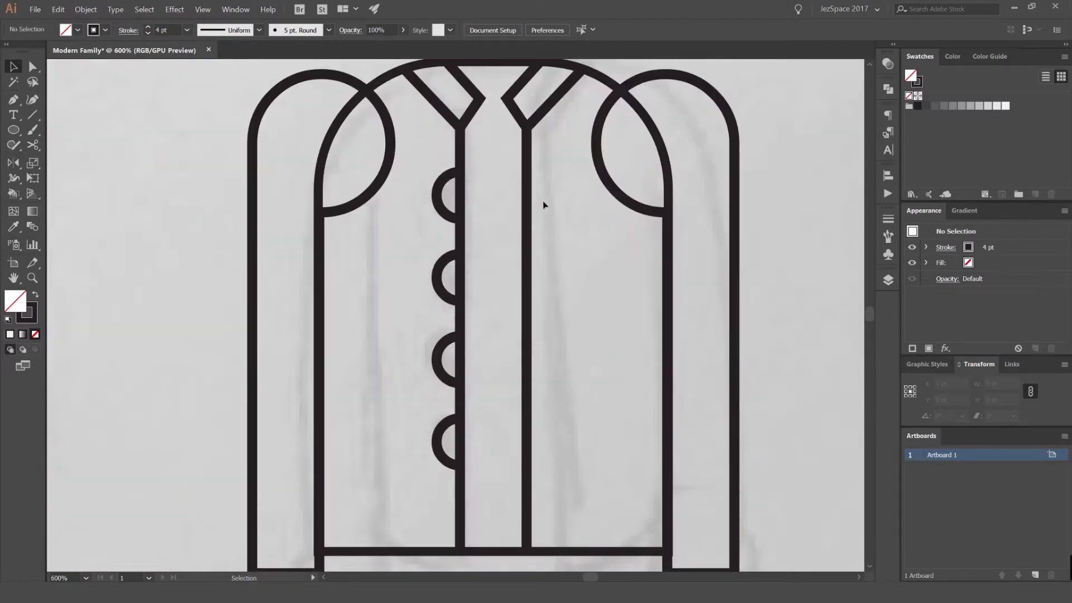
pyautogui.scroll(-3, 600, 310)
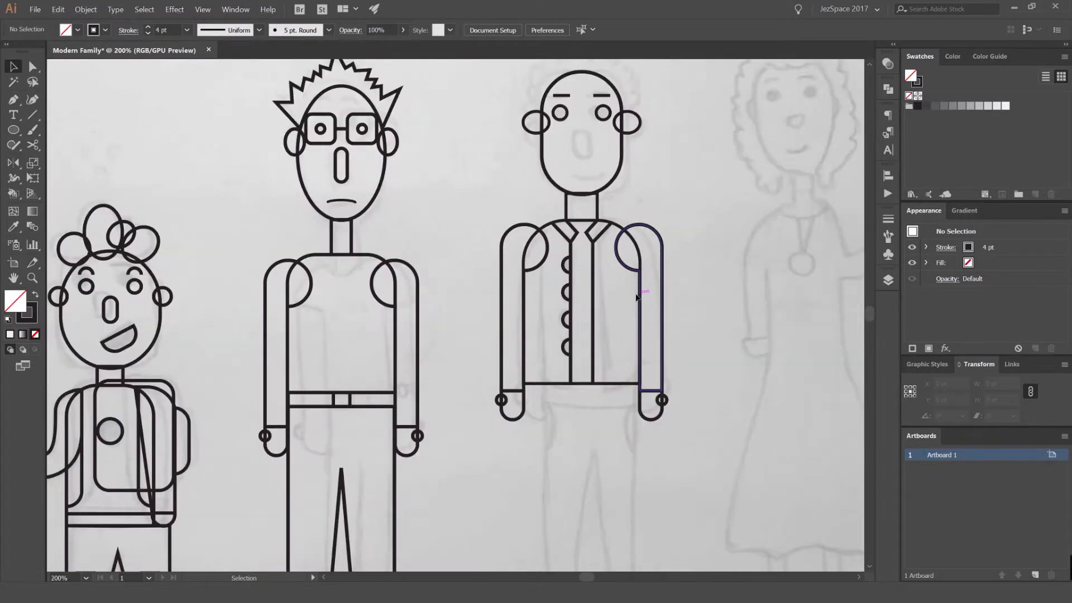
pyautogui.moveTo(631, 293); pyautogui.dragTo(550, 240)
pyautogui.scroll(1, 531, 357)
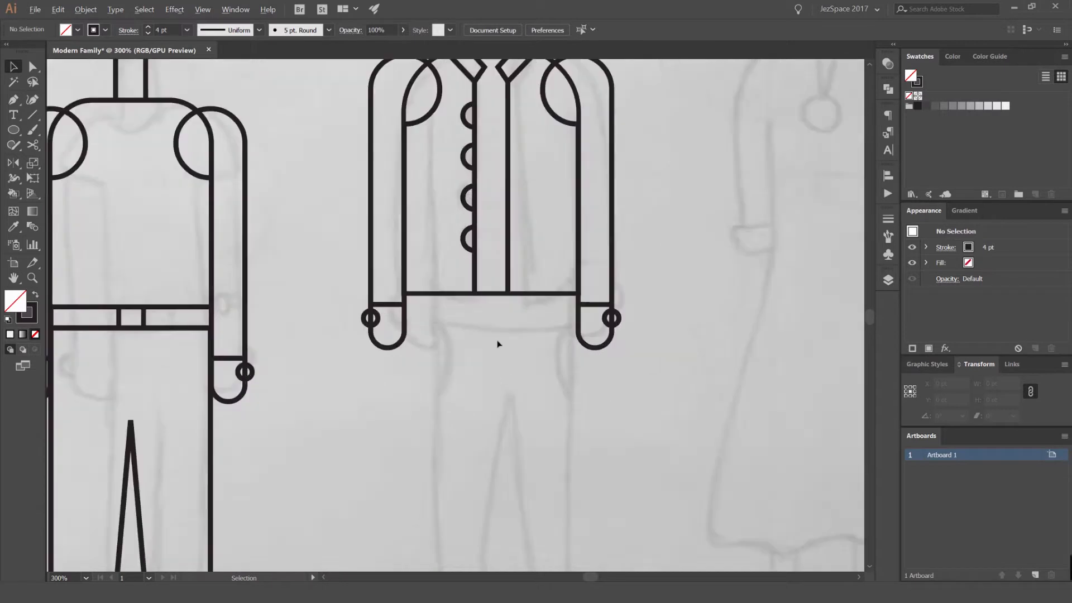
pyautogui.click(463, 114)
pyautogui.keyDown('shift'); pyautogui.click(462, 154); pyautogui.keyUp('shift')
pyautogui.keyDown('shift'); pyautogui.click(462, 195); pyautogui.keyUp('shift')
pyautogui.keyDown('shift'); pyautogui.click(462, 236); pyautogui.keyUp('shift')
pyautogui.scroll(1, 478, 176)
pyautogui.moveTo(478, 176); pyautogui.dragTo(467, 335)
pyautogui.press('o')
pyautogui.keyDown('alt'); pyautogui.click(485, 113); pyautogui.keyUp('alt')
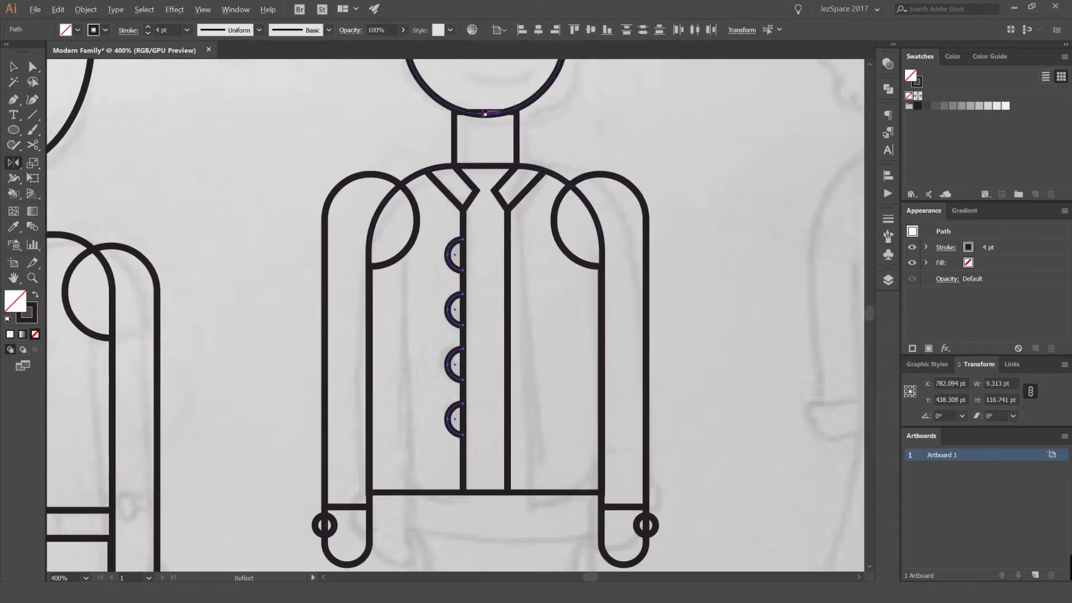
pyautogui.click(779, 344)
pyautogui.press('v')
pyautogui.click(715, 332)
# Draw a waistband rectangle about 139 × 25 pt directly beneath the jacket hem, spanning its full width
pyautogui.scroll(-3, 716, 324)
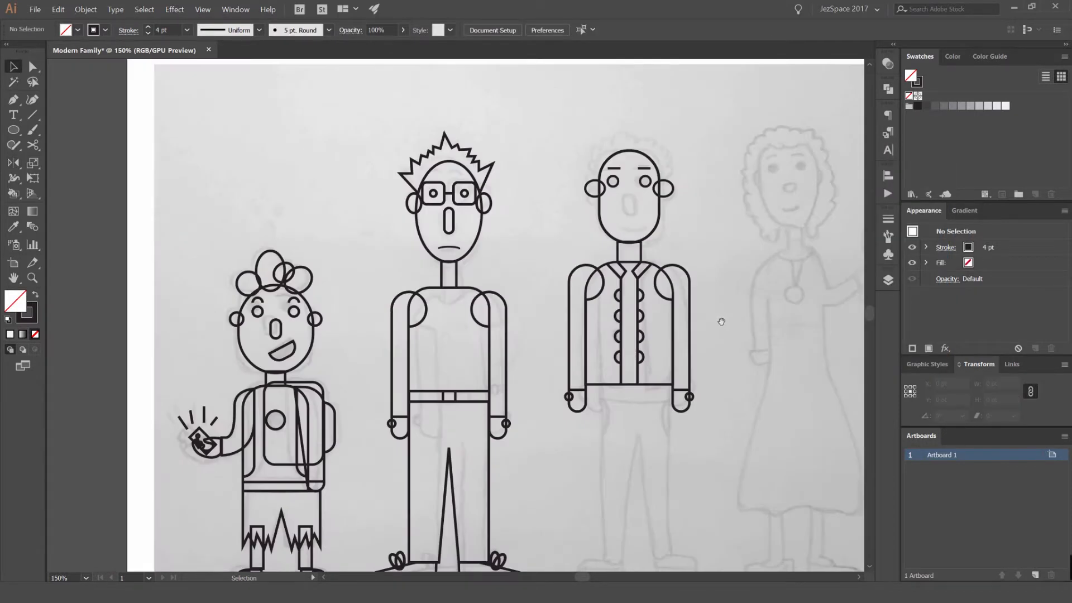
pyautogui.moveTo(721, 321); pyautogui.dragTo(607, 230)
pyautogui.scroll(1, 525, 316)
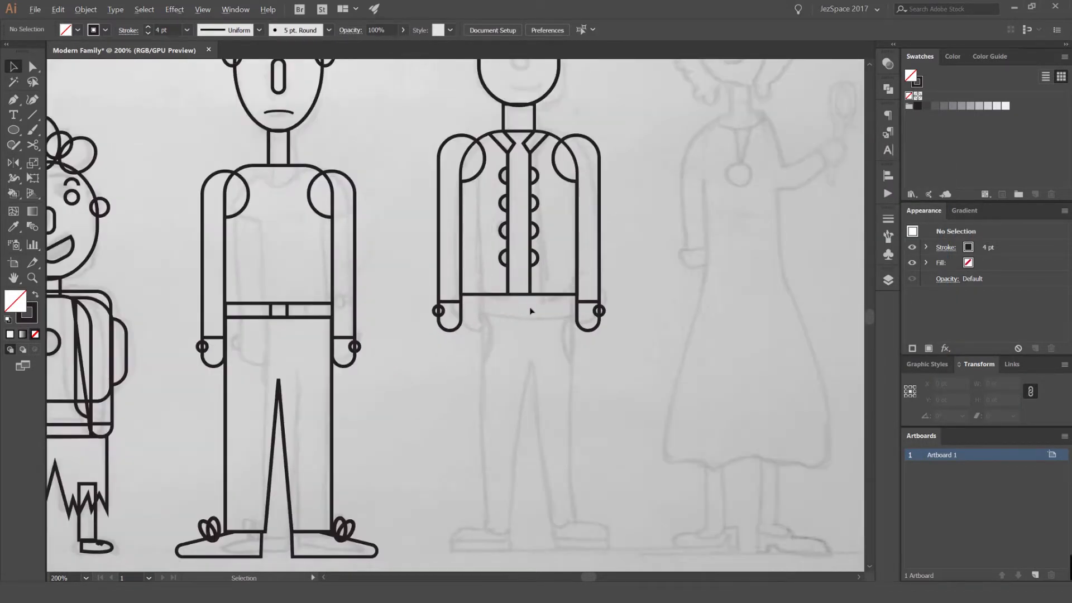
pyautogui.scroll(2, 505, 304)
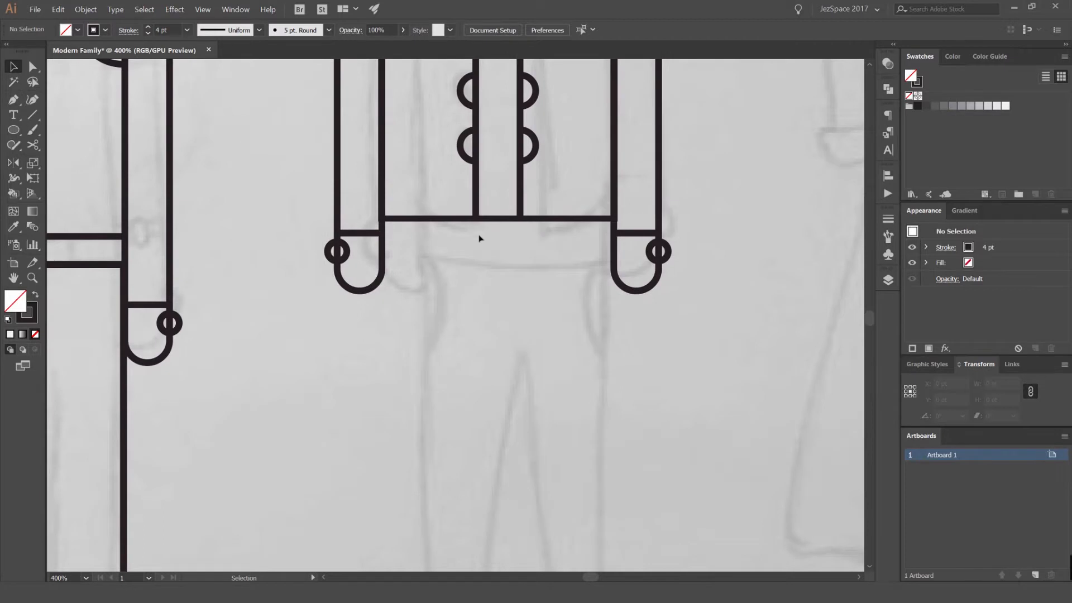
pyautogui.moveTo(381, 217)
pyautogui.mouseDown()
pyautogui.moveTo(642, 259)
pyautogui.moveTo(614, 261)
pyautogui.mouseUp()
pyautogui.press('v')
pyautogui.click(579, 290)
# Delete the waistband rectangle beneath the jacket hem
pyautogui.moveTo(517, 329); pyautogui.dragTo(509, 249)
pyautogui.scroll(-1, 508, 249)
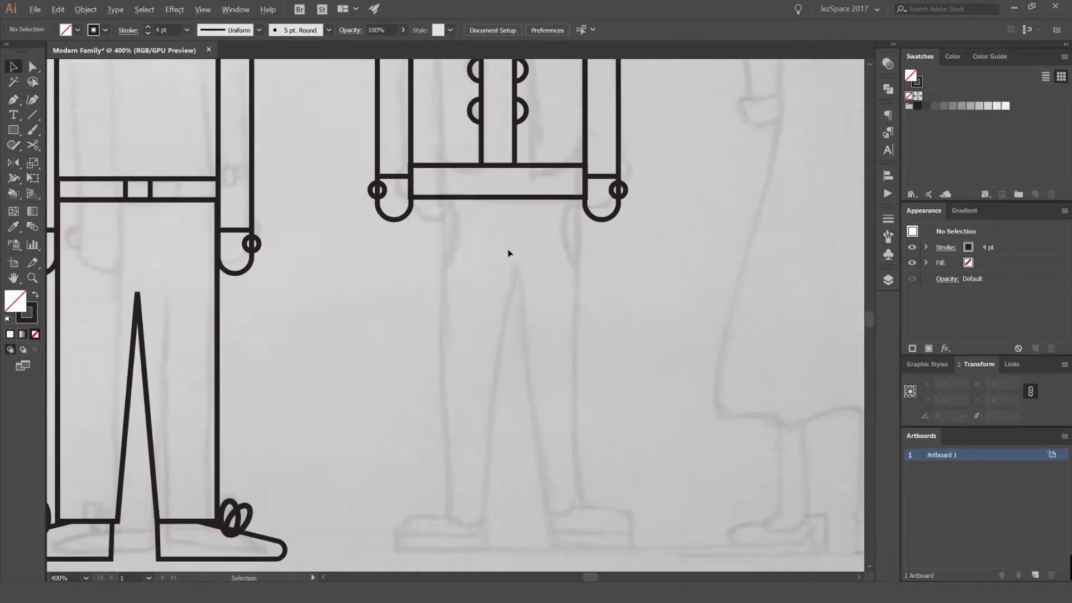
pyautogui.click(499, 197)
pyautogui.press('\\')
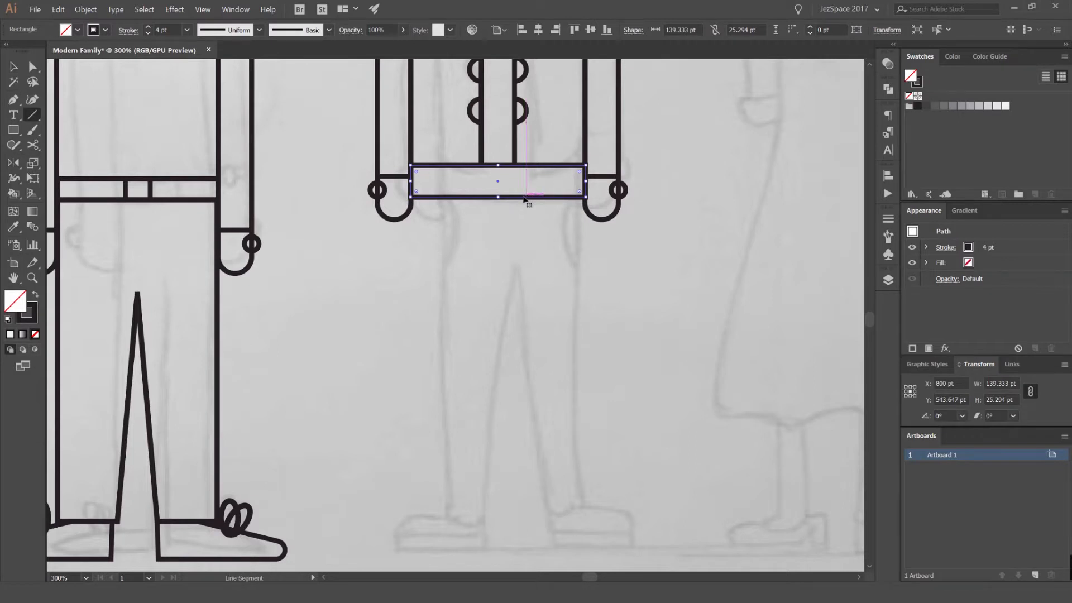
pyautogui.press('Delete')
pyautogui.press('v')
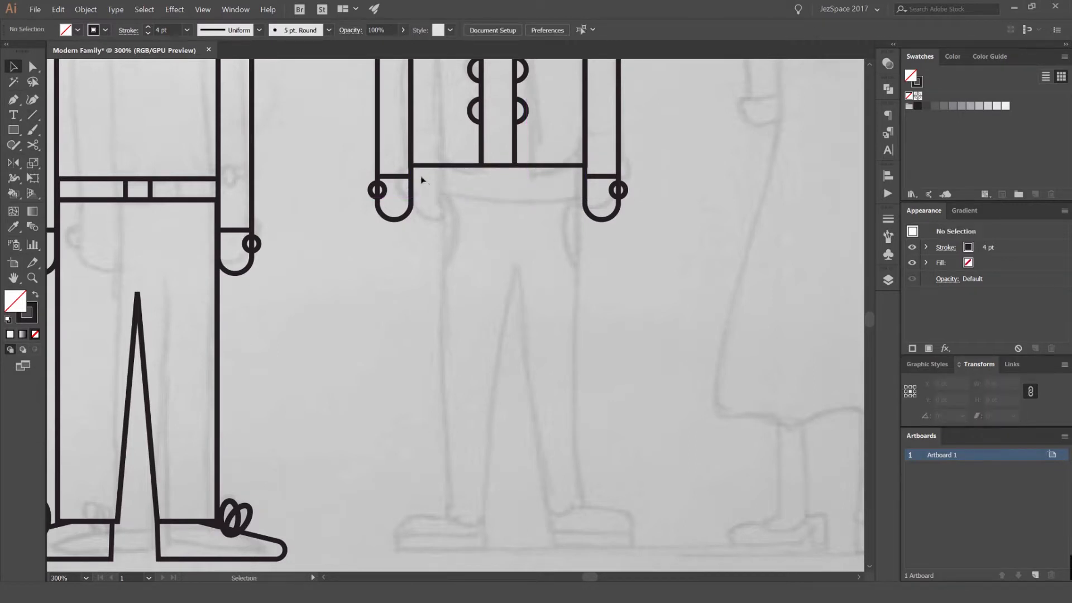
# Draw one tapered trouser leg with the Pen tool, from the jacket hem's outer corner down to the ankle and up to the crotch
pyautogui.press('p')
pyautogui.click(411, 165)
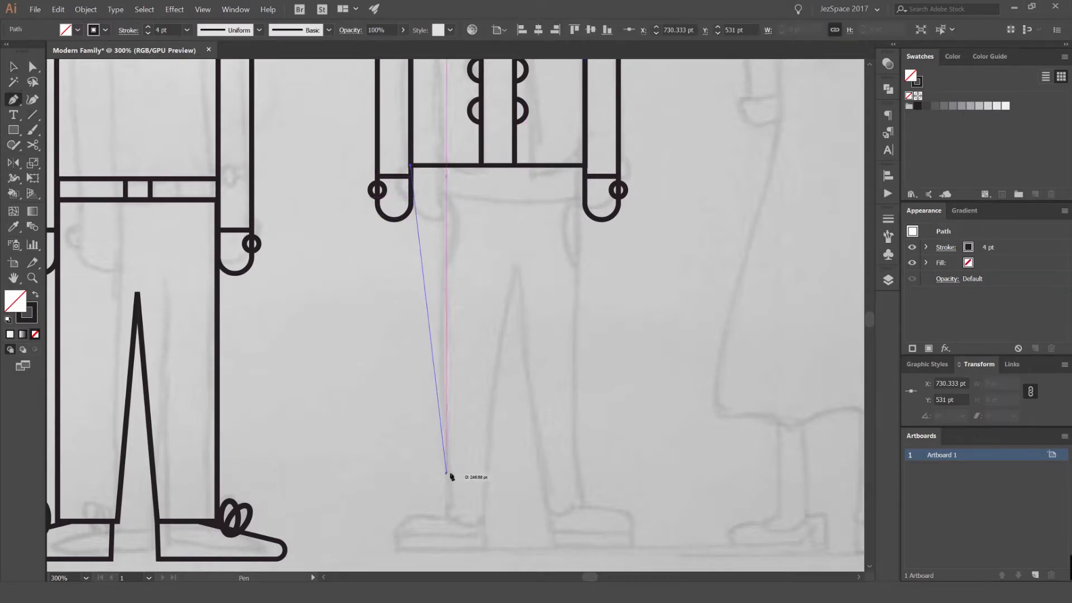
pyautogui.click(447, 517)
pyautogui.click(481, 517)
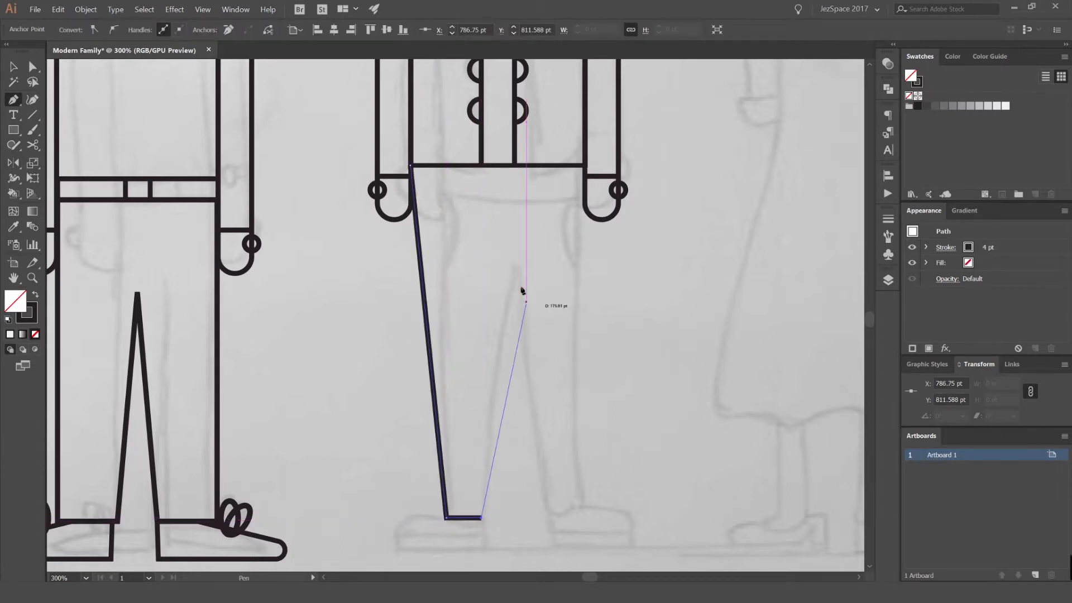
pyautogui.click(498, 272)
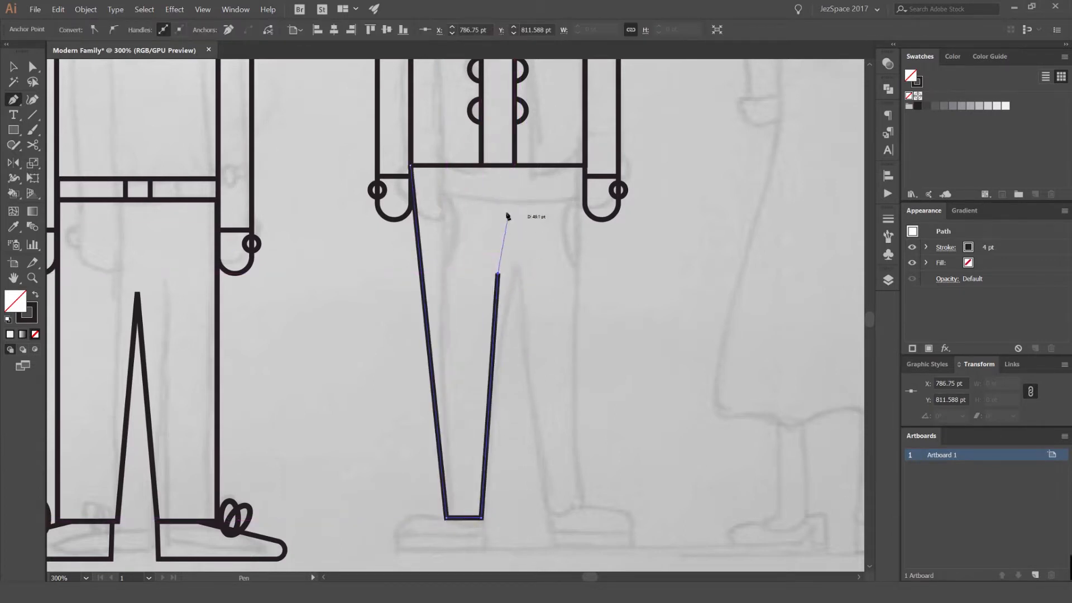
pyautogui.press('v')
pyautogui.click(443, 306)
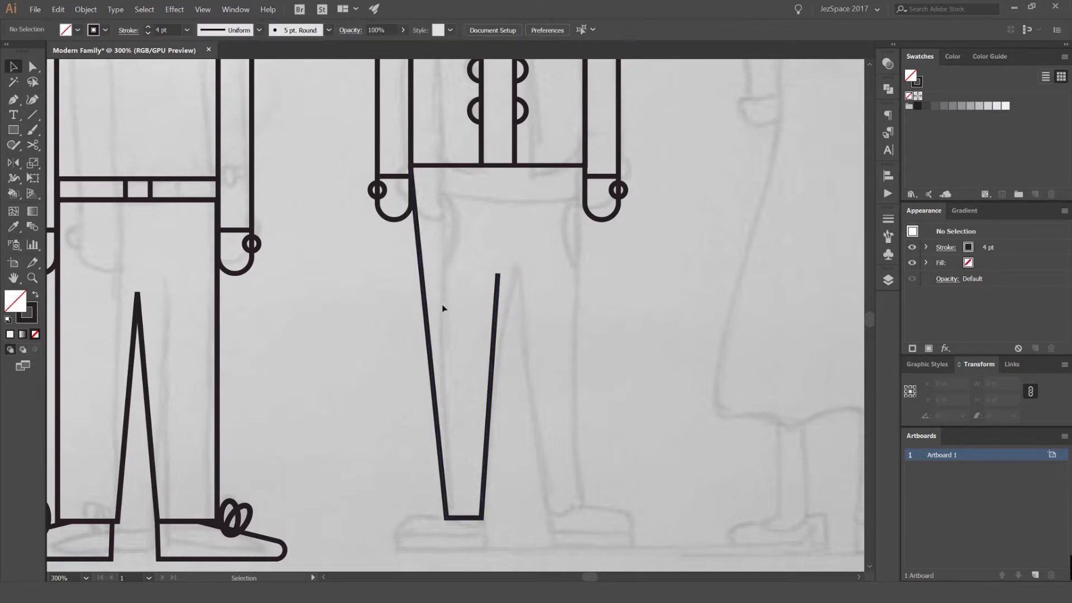
# Reflect a copy of the trouser leg across a vertical axis through the crotch endpoint
pyautogui.click(426, 317)
pyautogui.press('o')
pyautogui.keyDown('alt'); pyautogui.click(498, 273); pyautogui.keyUp('alt')
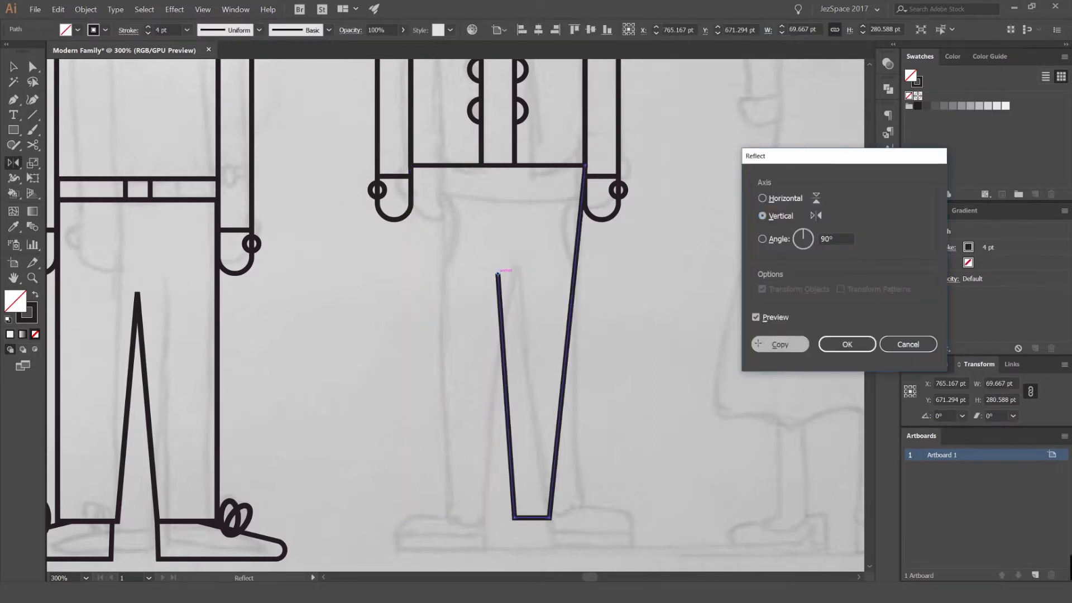
pyautogui.click(780, 344)
# Join the endpoints of the two trouser legs at the crotch into one continuous path
pyautogui.press('a')
pyautogui.scroll(6, 503, 269)
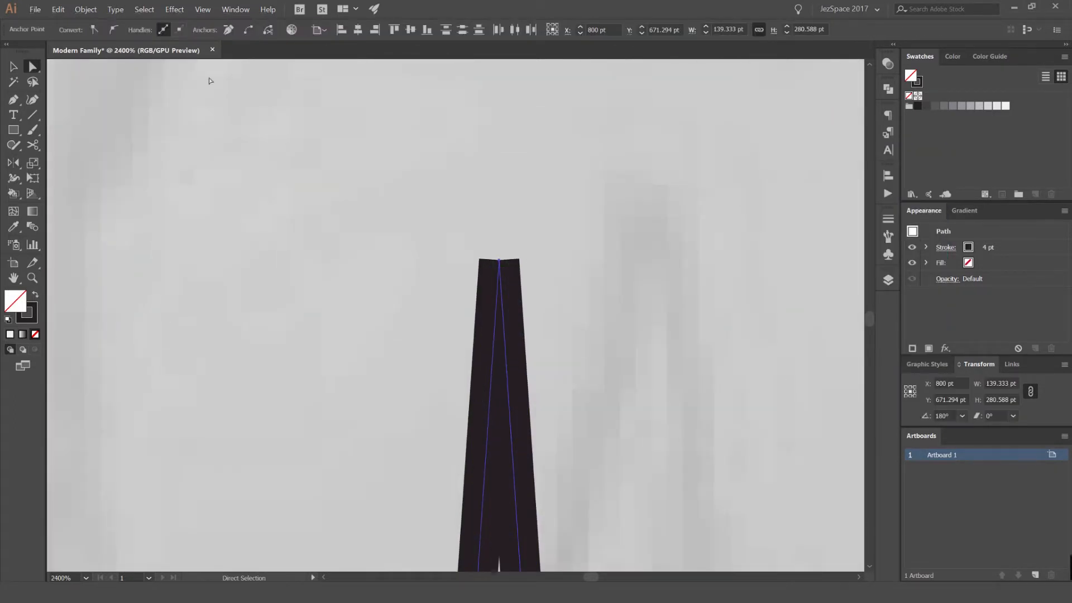
pyautogui.click(85, 10)
pyautogui.moveTo(132, 218)
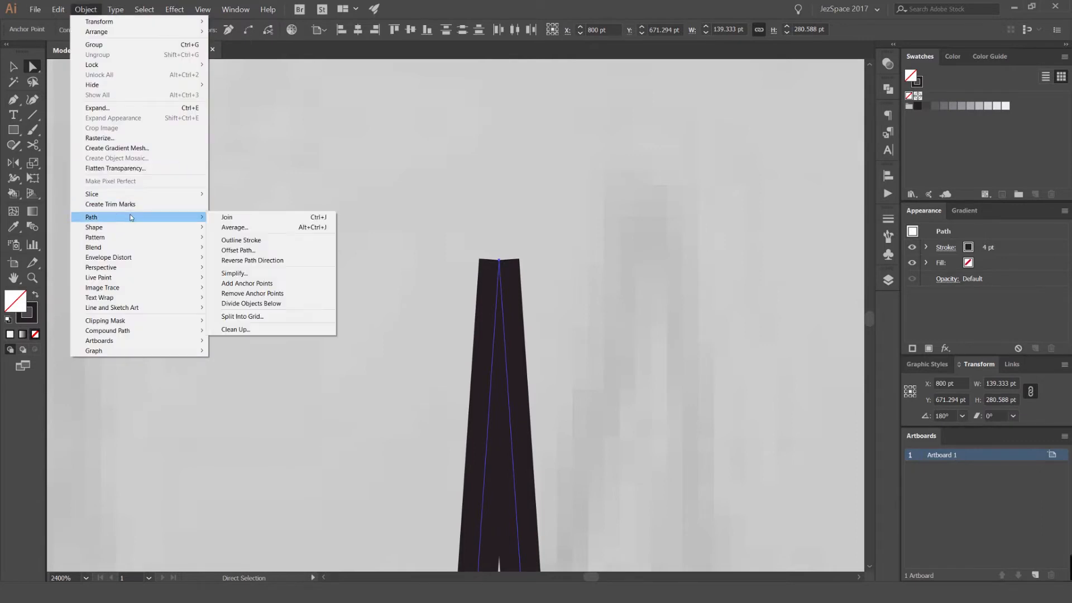
pyautogui.click(231, 221)
pyautogui.click(464, 287)
pyautogui.moveTo(499, 261); pyautogui.dragTo(499, 400)
pyautogui.hotkey('ctrl', 'z')
# Examine the point of the dad's trouser crotch and compare it with the neighbouring character's crotch
pyautogui.scroll(-2, 508, 323)
pyautogui.moveTo(504, 300); pyautogui.dragTo(501, 452)
pyautogui.click(555, 397)
pyautogui.scroll(-4, 554, 398)
pyautogui.moveTo(549, 346); pyautogui.dragTo(526, 229)
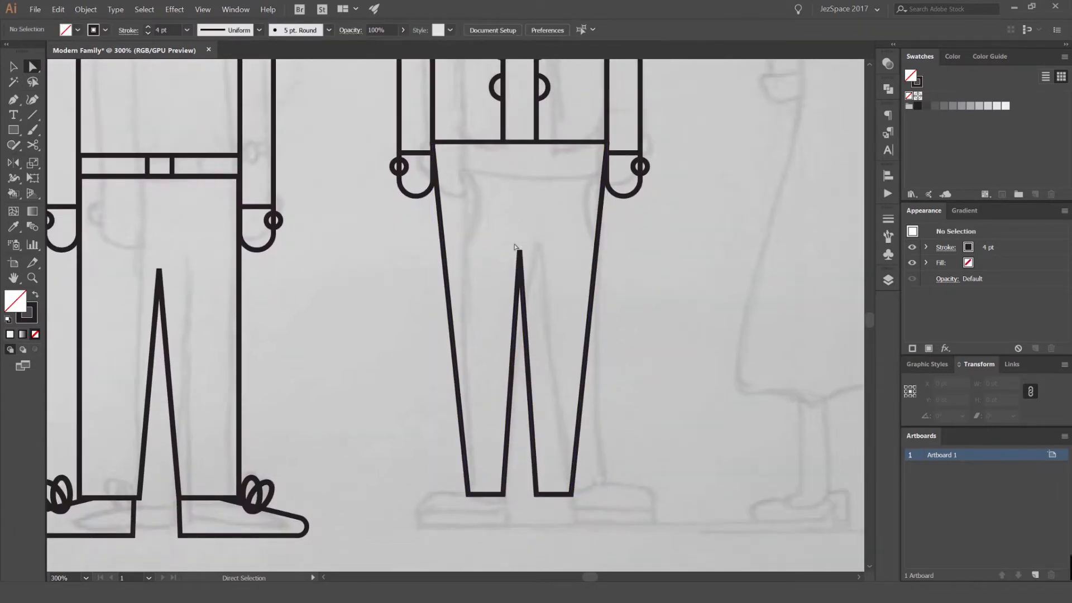
pyautogui.scroll(4, 515, 246)
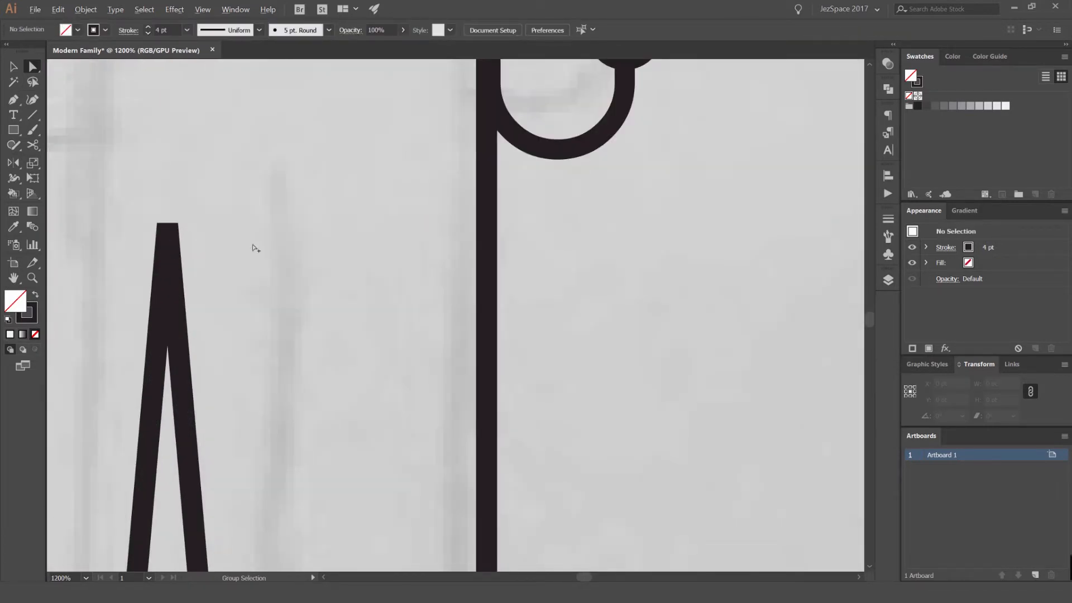
pyautogui.scroll(-4, 334, 259)
pyautogui.moveTo(646, 275); pyautogui.dragTo(506, 210)
# Draw a flat shoe-sole rectangle about 71 × 11 pt below the outlined ankle of the dad's first trouser leg
pyautogui.scroll(3, 465, 441)
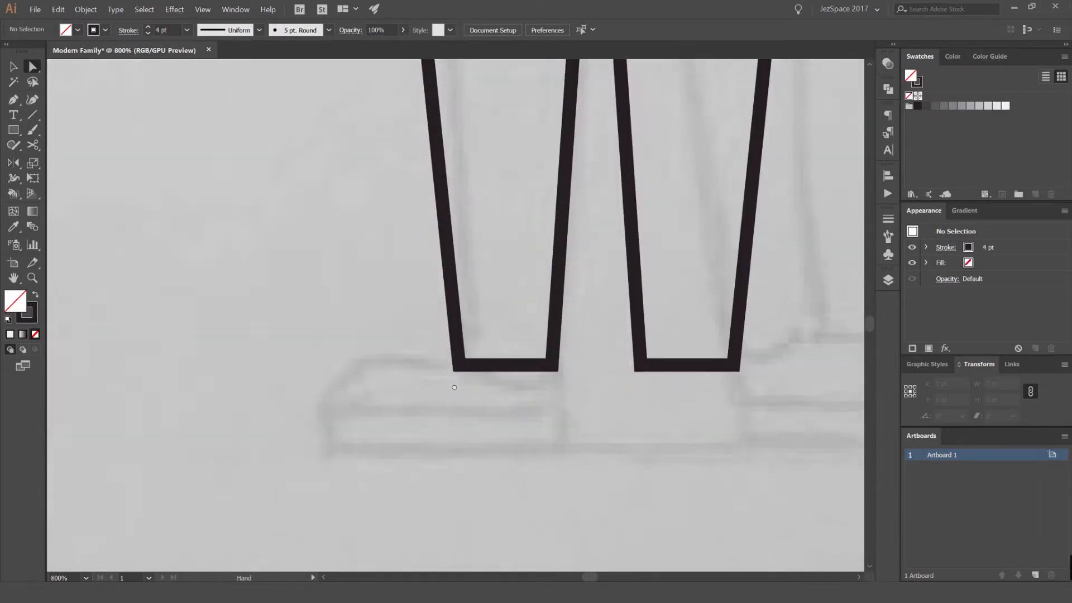
pyautogui.moveTo(453, 386); pyautogui.dragTo(461, 323)
pyautogui.press('m')
pyautogui.moveTo(333, 361)
pyautogui.mouseDown()
pyautogui.moveTo(583, 426)
pyautogui.moveTo(573, 400)
pyautogui.mouseUp()
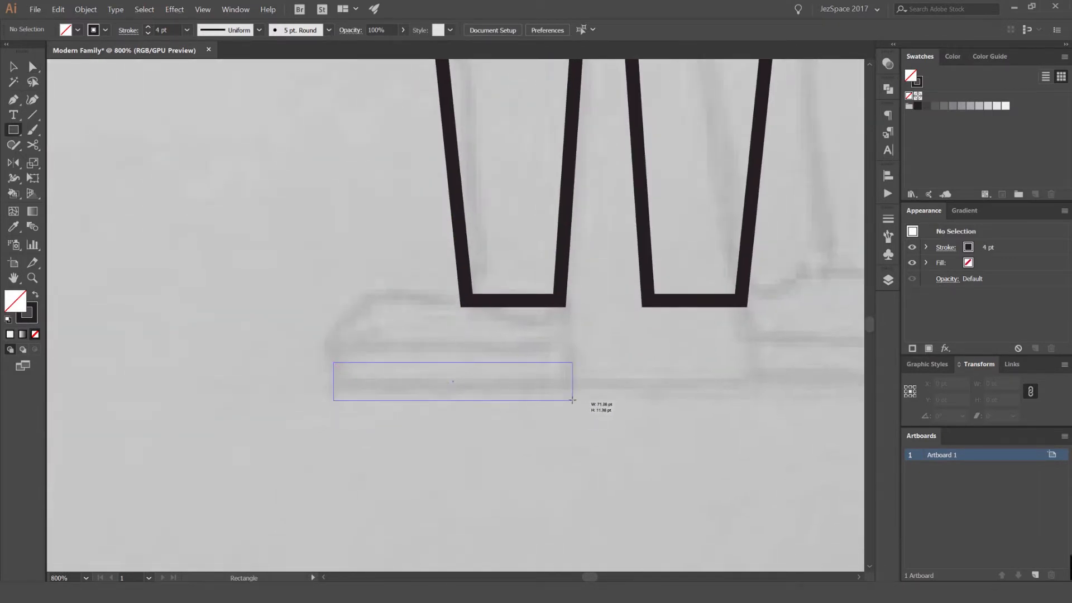
pyautogui.press('v')
pyautogui.click(391, 330)
# Draw the shoe upper with the Pen tool, curving from the sole's toe to the trouser cuff and down to the sole's heel
pyautogui.click(333, 362)
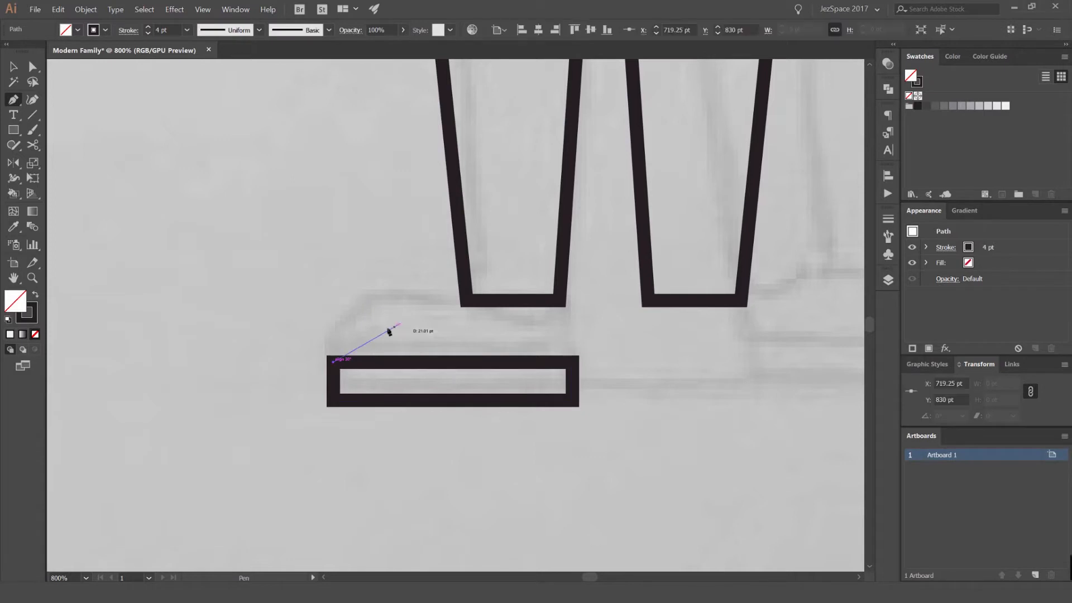
pyautogui.moveTo(445, 333); pyautogui.dragTo(445, 333)
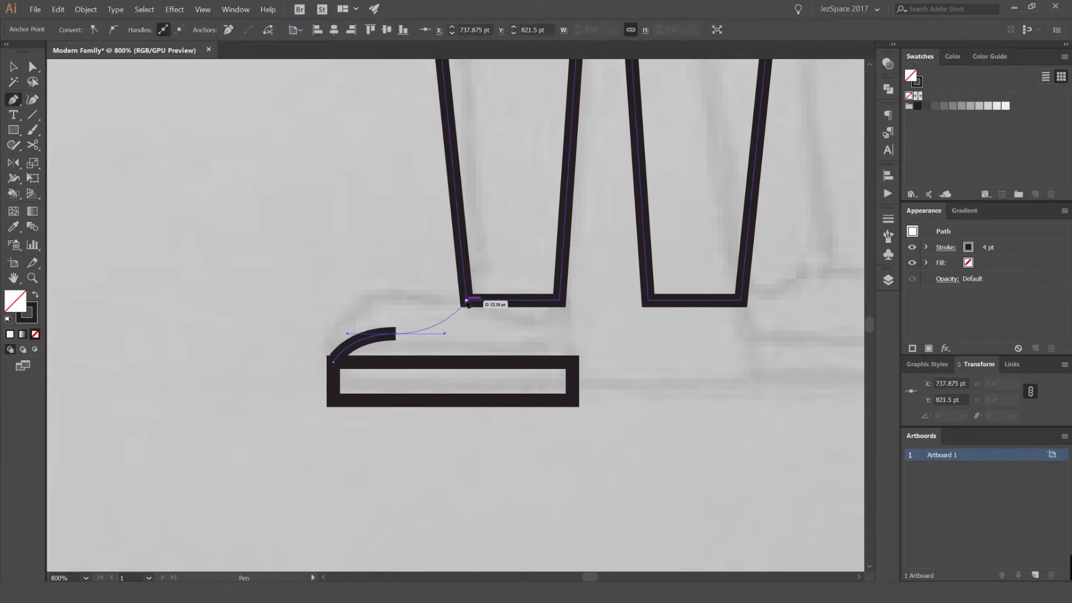
pyautogui.click(466, 301)
pyautogui.click(559, 300)
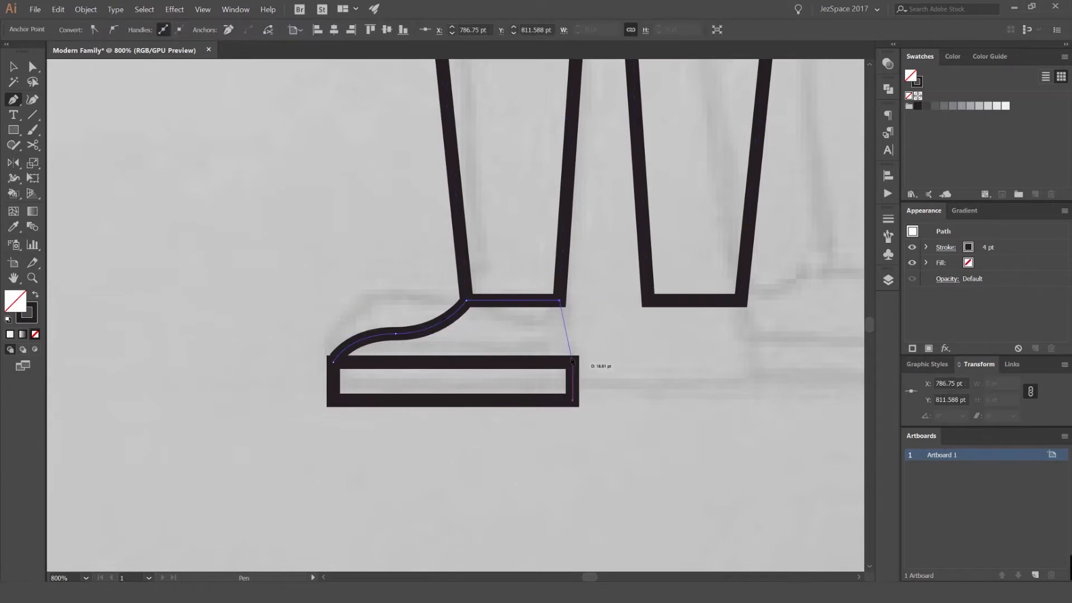
pyautogui.click(572, 363)
pyautogui.press('v')
pyautogui.click(591, 373)
# Nudge the sole rectangle's bottom edge up three increments to reduce its height to about 8.4 pt
pyautogui.press('a')
pyautogui.moveTo(593, 378); pyautogui.dragTo(305, 445)
pyautogui.press('Up')
pyautogui.press('Up')
pyautogui.press('Up')
# Try the shoe sole as a solid shape by swapping its fill and stroke
pyautogui.press('v')
pyautogui.scroll(1, 581, 318)
pyautogui.hotkey('shift', 'x')
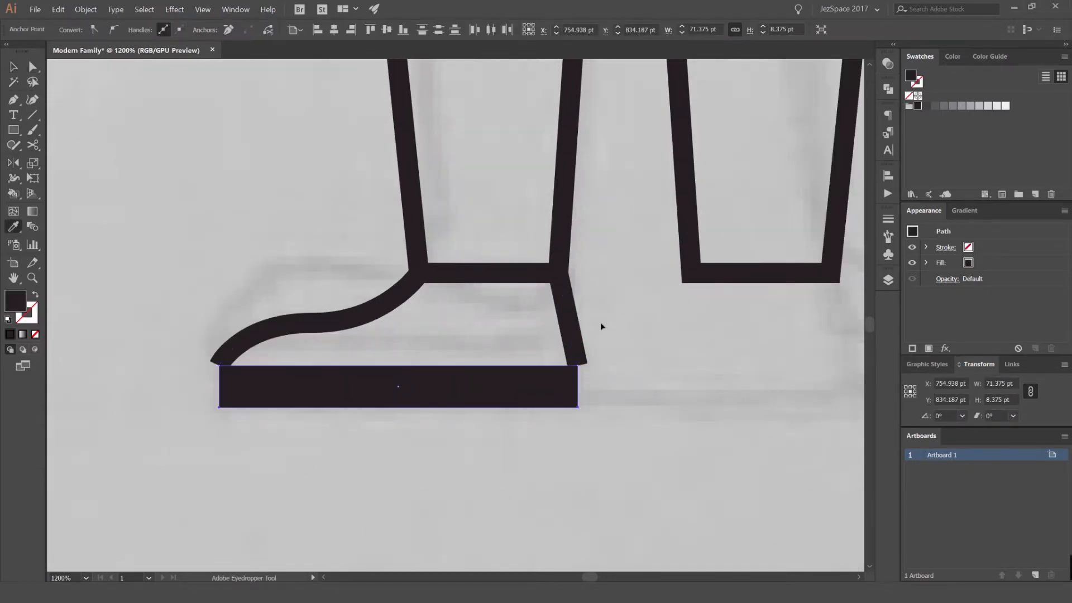
pyautogui.hotkey('shift', 'x')
pyautogui.scroll(-2, 600, 332)
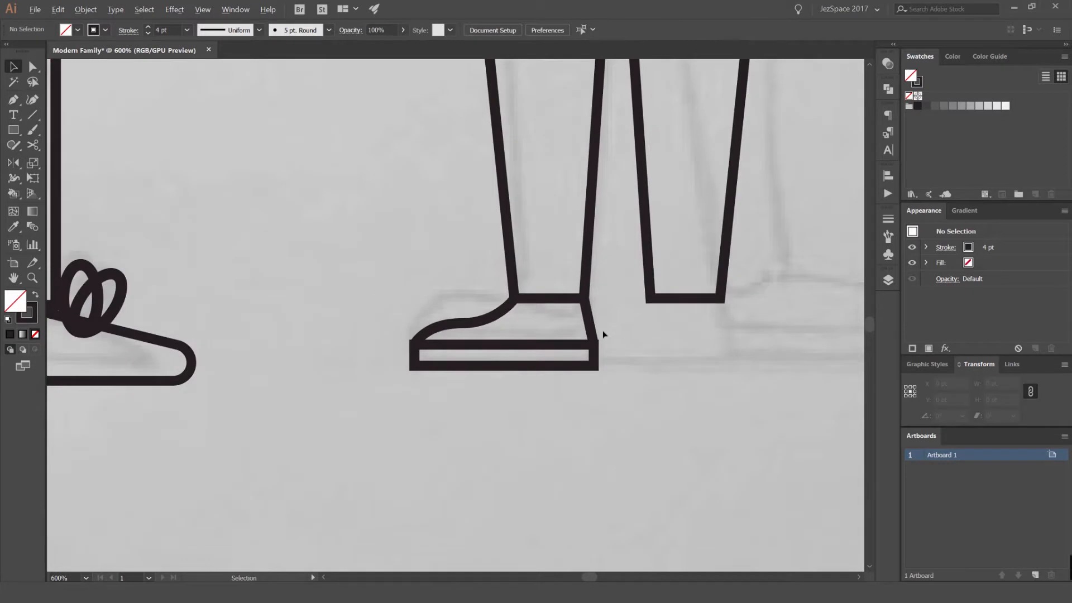
# Select the shoe upper and sole and reflect a copy across the crotch's vertical axis onto the other leg
pyautogui.click(595, 334)
pyautogui.moveTo(595, 335); pyautogui.dragTo(475, 357)
pyautogui.click(580, 344)
pyautogui.moveTo(484, 344); pyautogui.dragTo(420, 381)
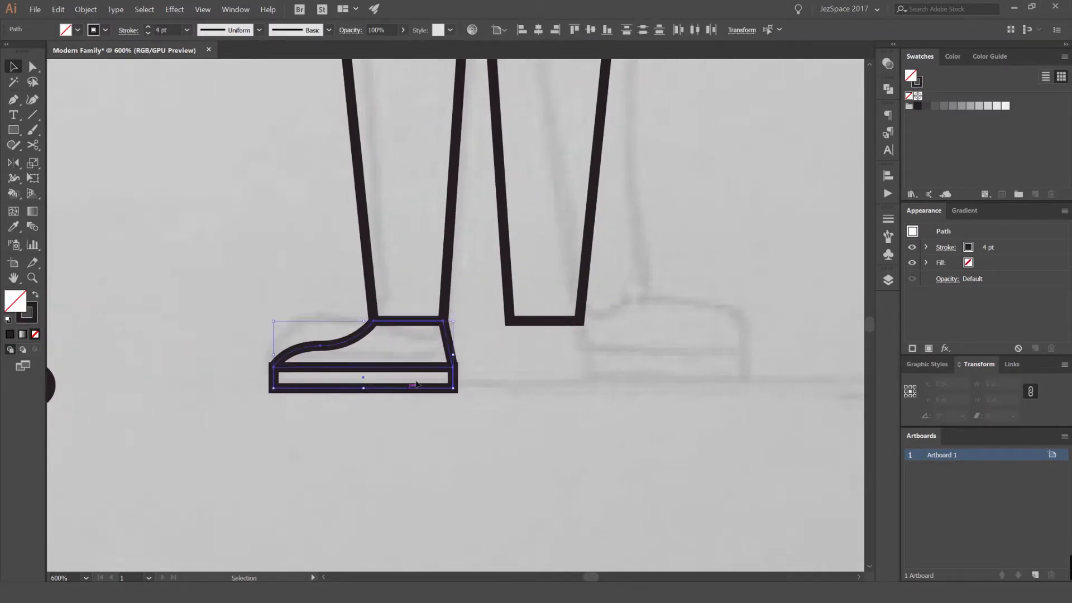
pyautogui.scroll(-2, 419, 380)
pyautogui.press('o')
pyautogui.keyDown('alt'); pyautogui.click(448, 106); pyautogui.keyUp('alt')
pyautogui.click(780, 344)
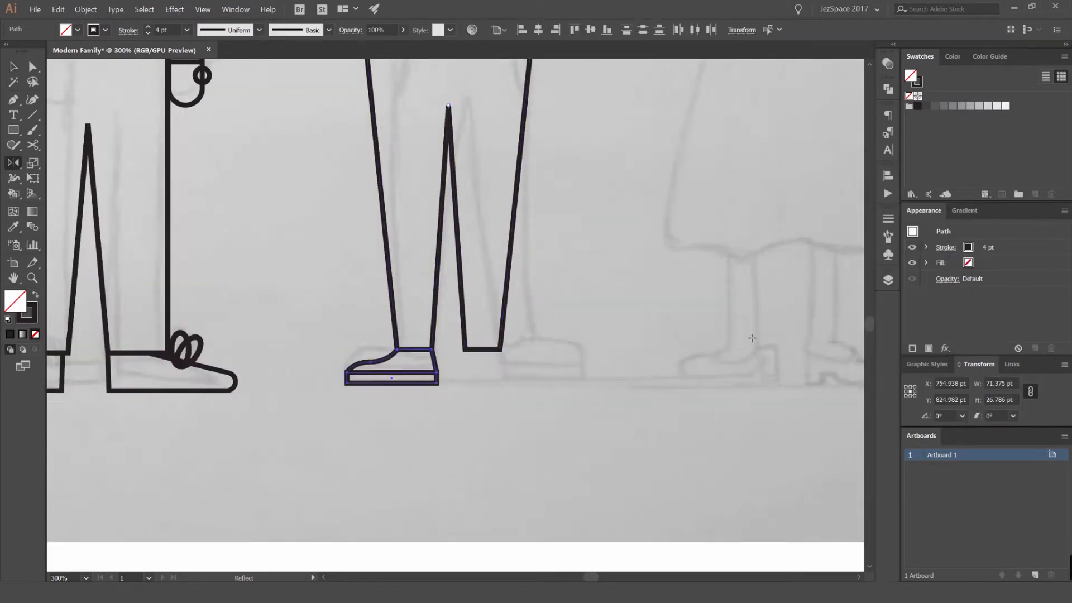
pyautogui.press('v')
pyautogui.click(663, 320)
# Draw the dad's nose as a narrow upright ellipse below the eyes and reshape it into a straight-sided capsule
pyautogui.scroll(-3, 662, 320)
pyautogui.moveTo(690, 316); pyautogui.dragTo(622, 375)
pyautogui.scroll(1, 582, 307)
pyautogui.moveTo(627, 265); pyautogui.dragTo(615, 322)
pyautogui.scroll(-3, 614, 321)
pyautogui.scroll(7, 590, 264)
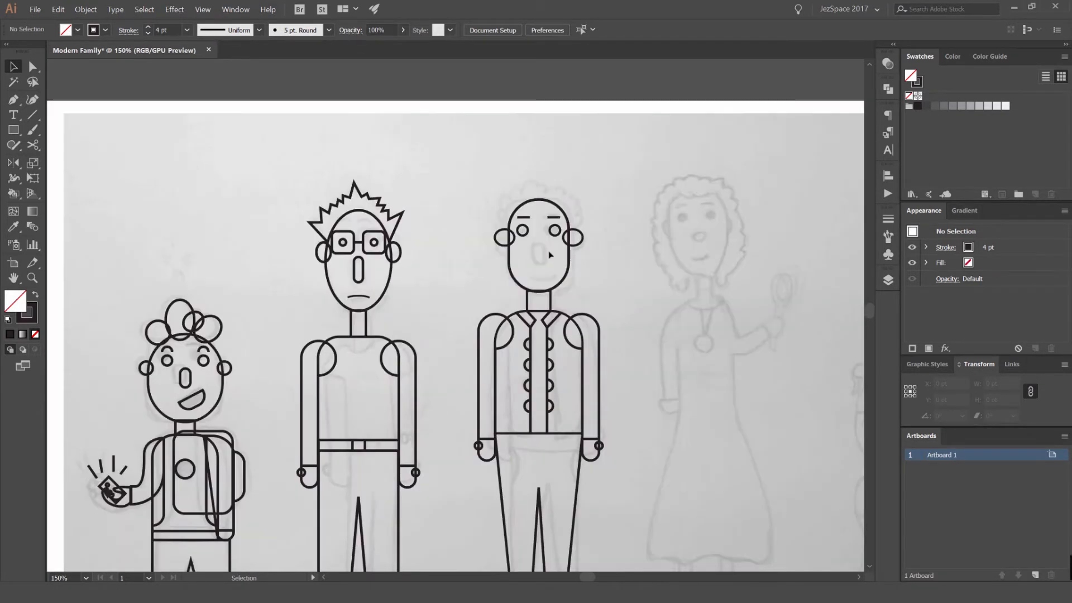
pyautogui.press('l')
pyautogui.moveTo(517, 260); pyautogui.dragTo(546, 300)
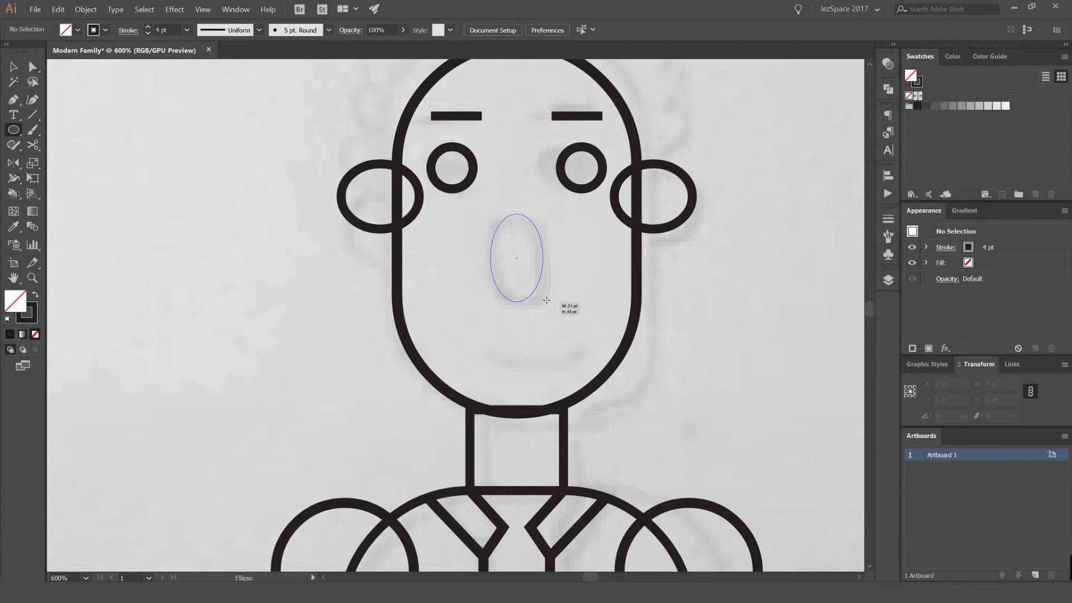
pyautogui.moveTo(497, 228); pyautogui.dragTo(536, 298)
pyautogui.press('a')
pyautogui.moveTo(532, 240); pyautogui.dragTo(535, 277)
pyautogui.press('v')
pyautogui.click(553, 315)
pyautogui.scroll(1, 555, 319)
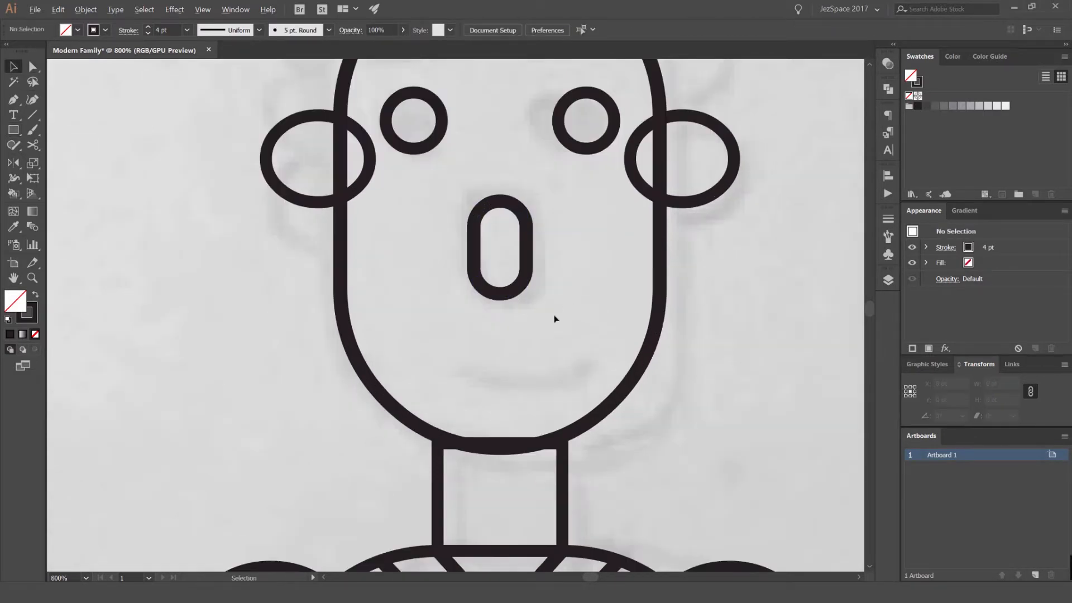
# Draw a mouth ellipse about 48 × 17 pt below the nose and delete its top anchor to leave a smile arc
pyautogui.moveTo(495, 349)
pyautogui.mouseDown()
pyautogui.moveTo(577, 385)
pyautogui.moveTo(562, 388)
pyautogui.moveTo(574, 376)
pyautogui.mouseUp()
pyautogui.press('a')
pyautogui.click(494, 319)
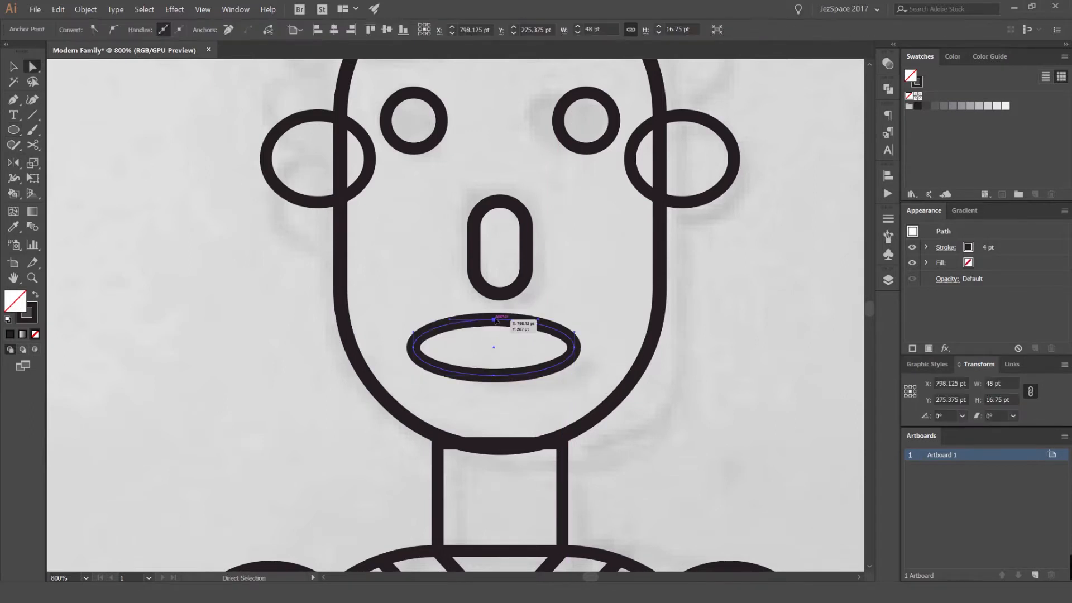
pyautogui.press('Delete')
pyautogui.press('v')
pyautogui.click(561, 326)
# Nudge the smile upwards and align it with the nose on their horizontal centres
pyautogui.scroll(-3, 562, 325)
pyautogui.scroll(3, 563, 328)
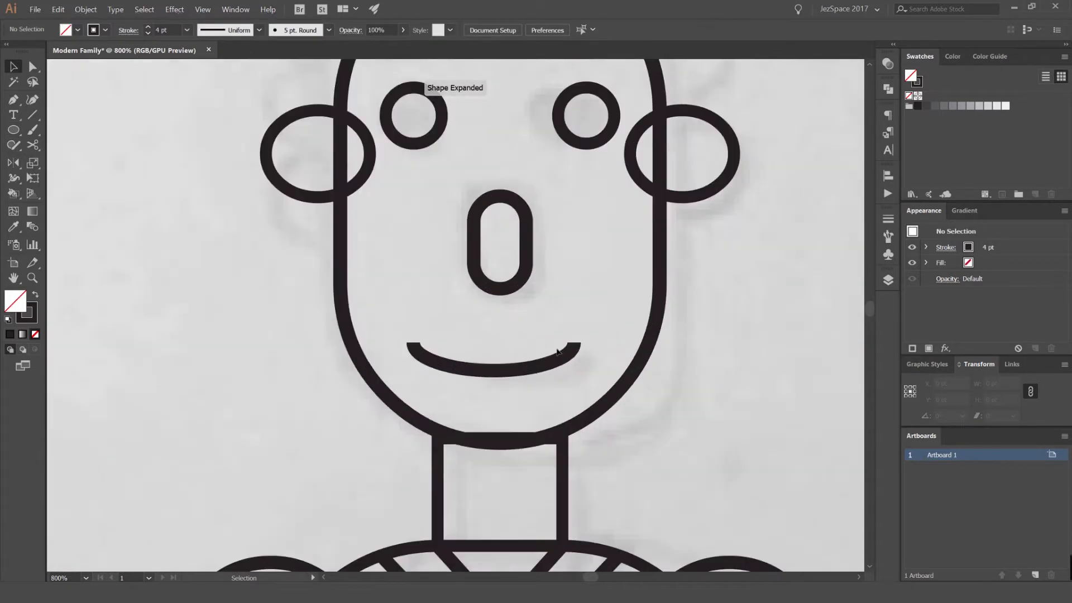
pyautogui.click(563, 355)
pyautogui.press('Up')
pyautogui.keyDown('shift'); pyautogui.click(519, 286); pyautogui.keyUp('shift')
pyautogui.click(537, 28)
# Scale the smile down around its centre to about 35 × 6 pt and give its stroke round caps
pyautogui.click(569, 327)
pyautogui.click(570, 351)
pyautogui.moveTo(580, 337); pyautogui.dragTo(558, 342)
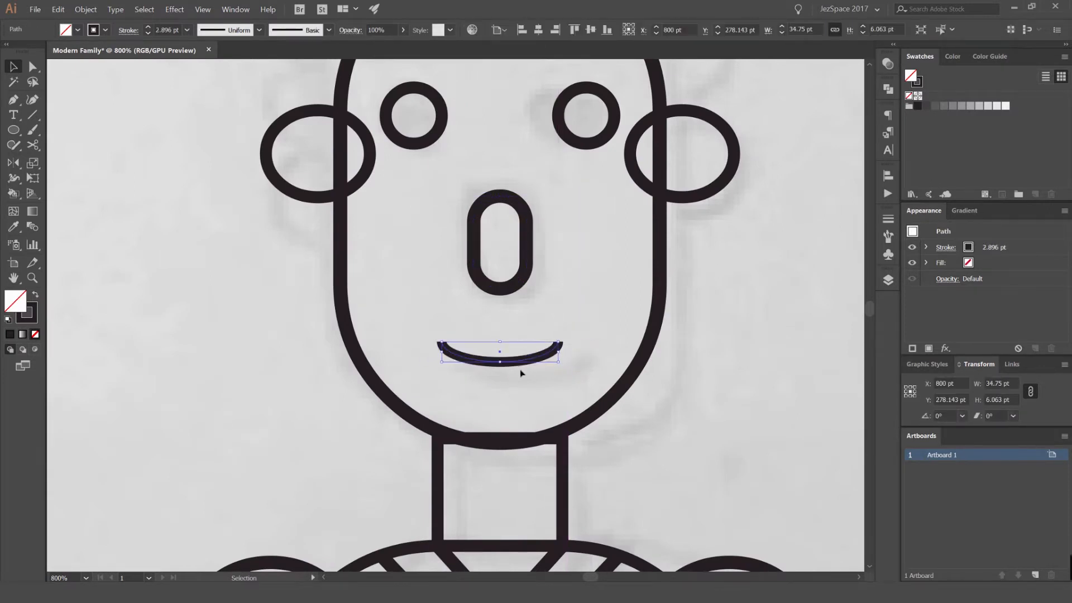
pyautogui.click(888, 235)
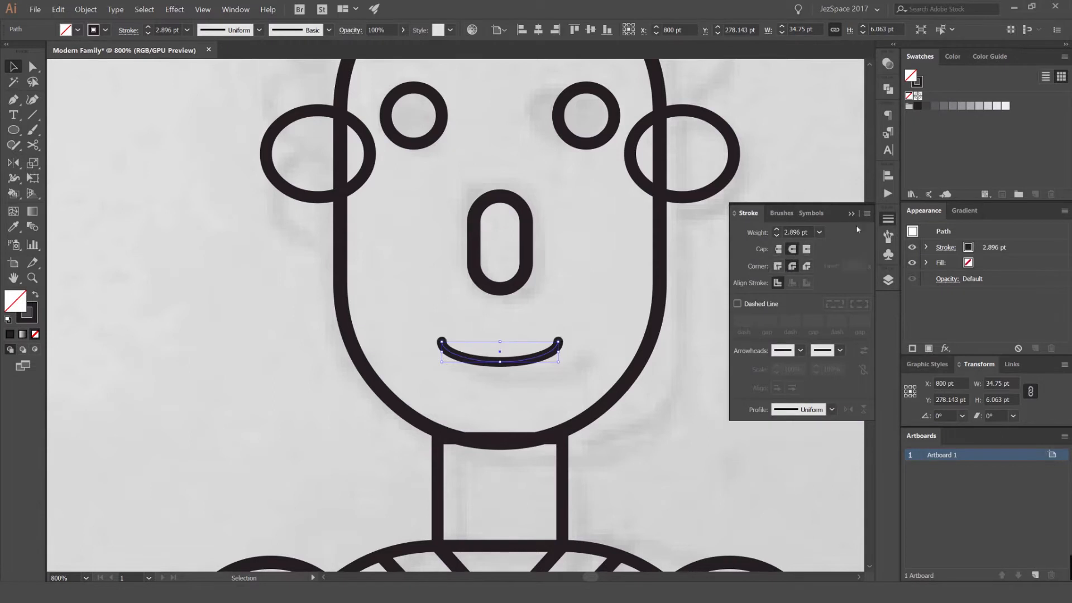
pyautogui.click(710, 251)
# Draw eleven overlapping circles of varied sizes around the top of the dad's head, from ear to ear, as curly hair
pyautogui.scroll(-3, 611, 288)
pyautogui.scroll(-2, 611, 288)
pyautogui.hscroll(2, 574, 284)
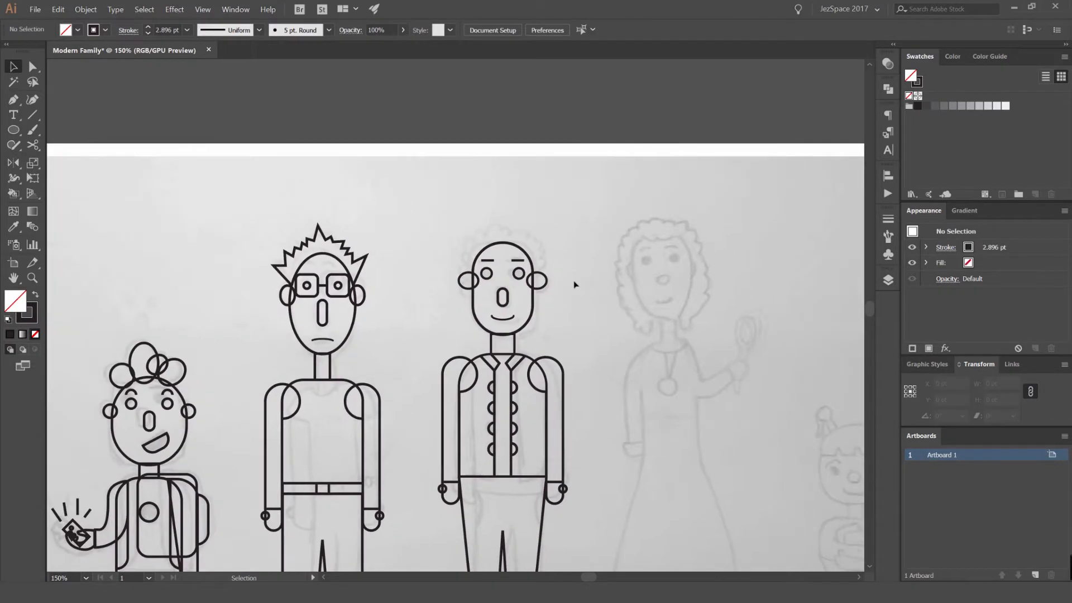
pyautogui.scroll(4, 484, 237)
pyautogui.press('l')
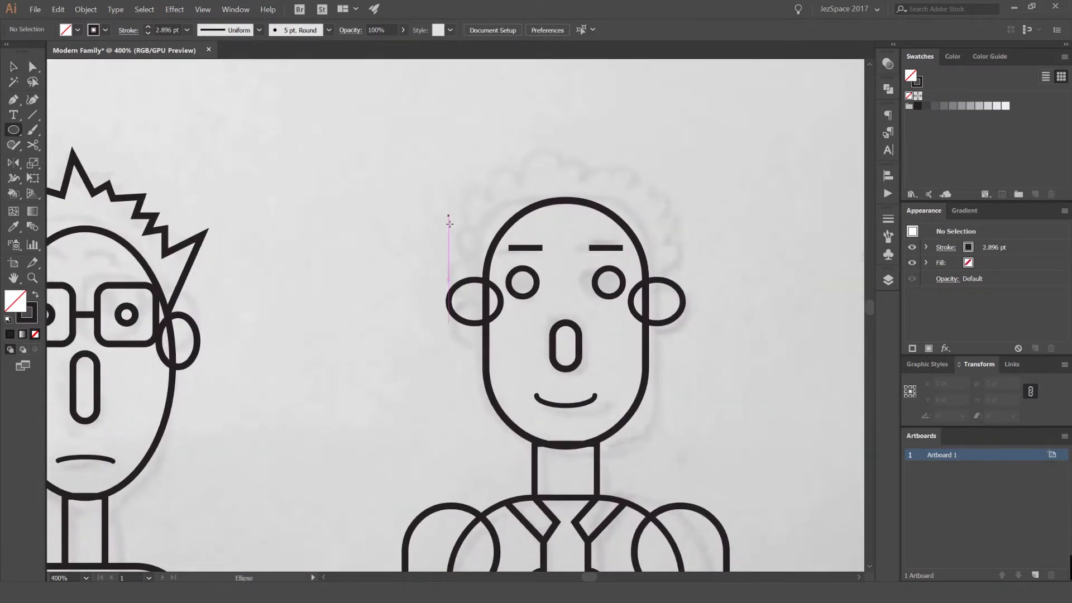
pyautogui.scroll(1, 468, 243)
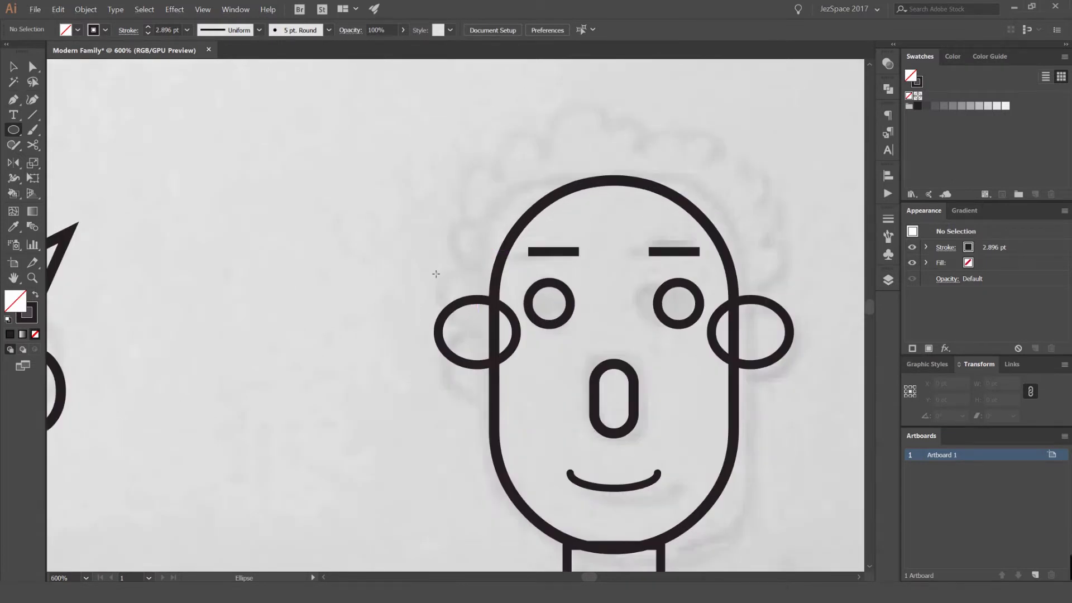
pyautogui.moveTo(493, 298); pyautogui.dragTo(498, 303)
pyautogui.moveTo(487, 247); pyautogui.dragTo(517, 276)
pyautogui.moveTo(493, 198); pyautogui.dragTo(530, 235)
pyautogui.moveTo(527, 157); pyautogui.dragTo(569, 198)
pyautogui.moveTo(583, 132)
pyautogui.mouseDown()
pyautogui.moveTo(619, 163)
pyautogui.moveTo(542, 160)
pyautogui.moveTo(564, 167)
pyautogui.mouseUp()
pyautogui.moveTo(578, 166); pyautogui.dragTo(612, 199)
pyautogui.moveTo(592, 160); pyautogui.dragTo(653, 221)
pyautogui.moveTo(616, 206)
pyautogui.mouseDown()
pyautogui.moveTo(664, 224)
pyautogui.moveTo(666, 264)
pyautogui.moveTo(679, 277)
pyautogui.mouseUp()
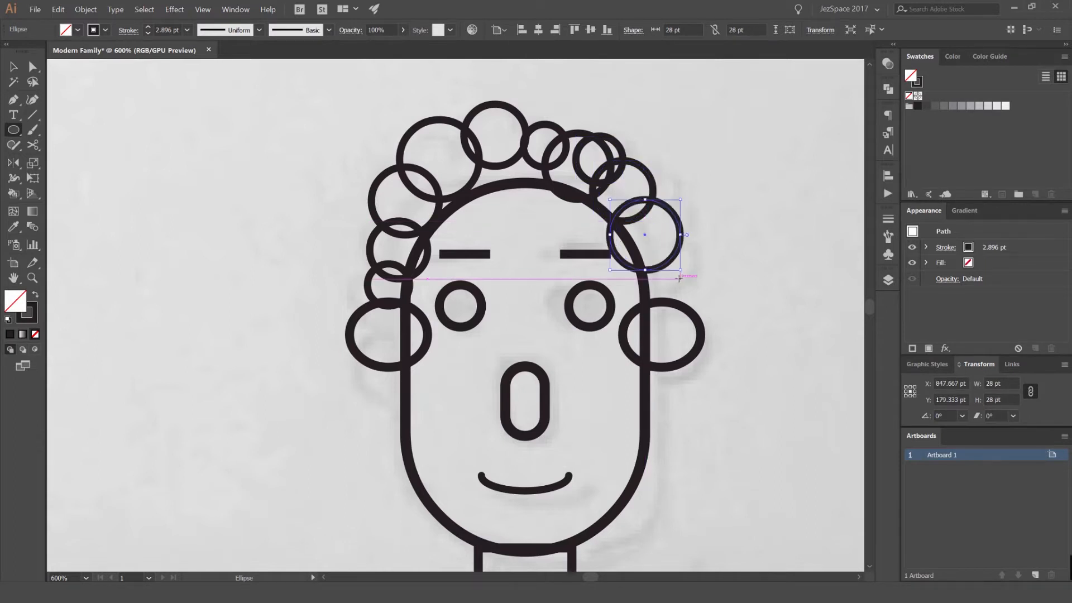
pyautogui.moveTo(631, 251); pyautogui.dragTo(685, 306)
# Select all the hair circles and unite them into a single curly outline
pyautogui.press('v')
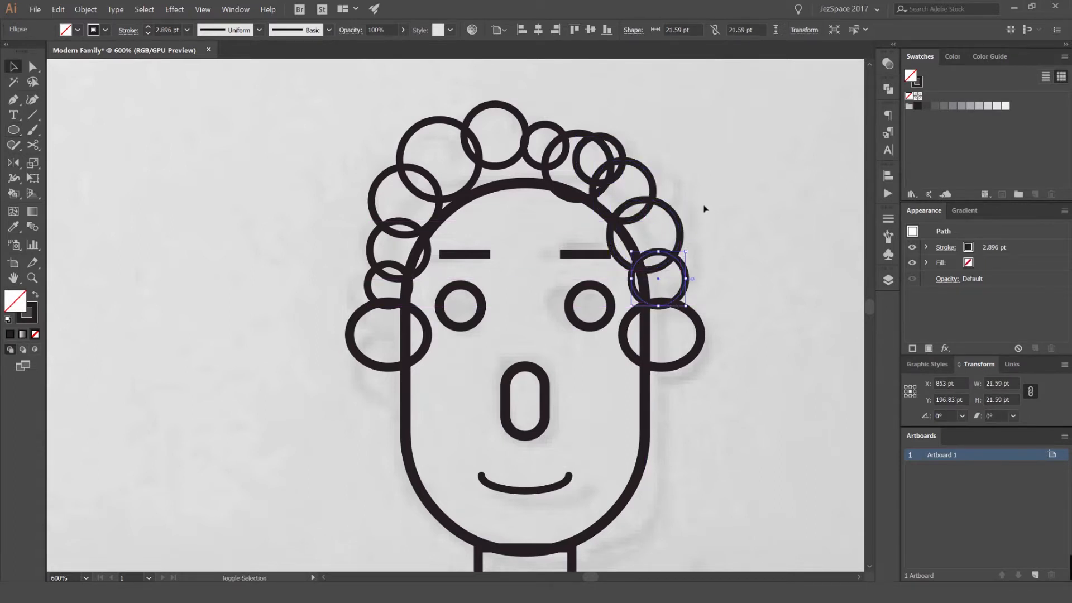
pyautogui.keyDown('shift'); pyautogui.click(676, 216); pyautogui.keyUp('shift')
pyautogui.keyDown('shift'); pyautogui.click(598, 163); pyautogui.keyUp('shift')
pyautogui.keyDown('shift'); pyautogui.click(538, 123); pyautogui.keyUp('shift')
pyautogui.keyDown('shift'); pyautogui.click(471, 115); pyautogui.keyUp('shift')
pyautogui.keyDown('shift'); pyautogui.click(393, 173); pyautogui.keyUp('shift')
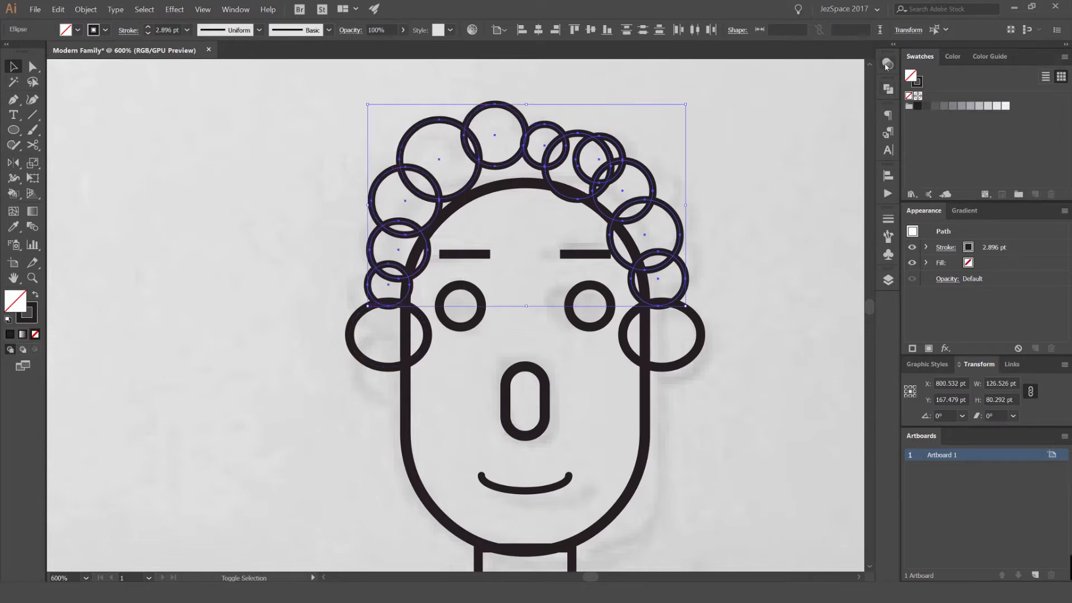
pyautogui.click(888, 88)
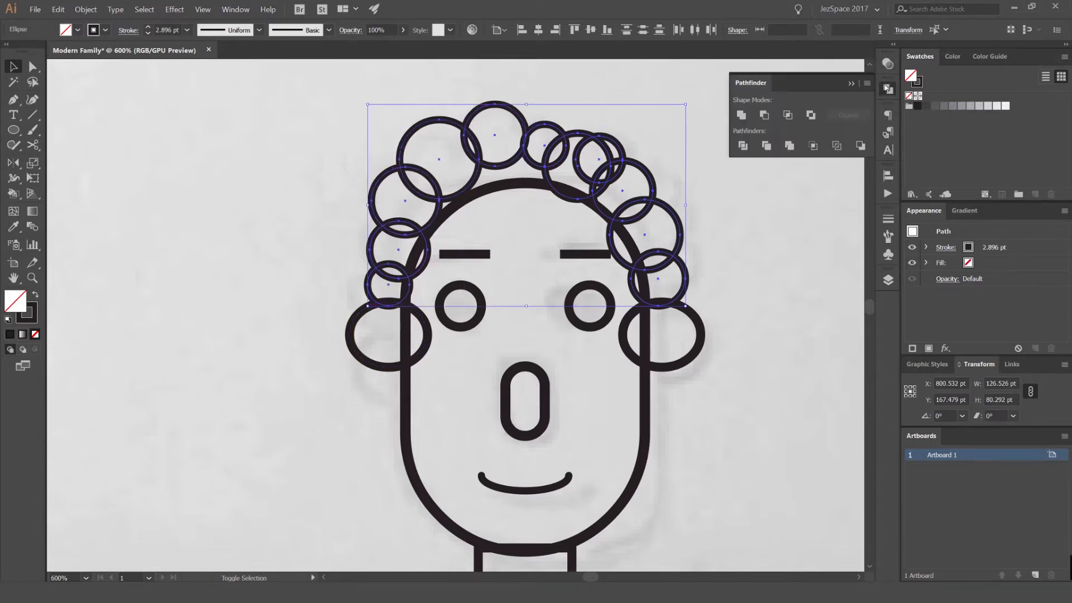
pyautogui.click(742, 115)
# Isolate the united hair outline and pull the middle points of its inner edge down over the dad's forehead
pyautogui.click(546, 163)
pyautogui.click(608, 139)
pyautogui.hotkey('ctrl', '+')
pyautogui.doubleClick(548, 167)
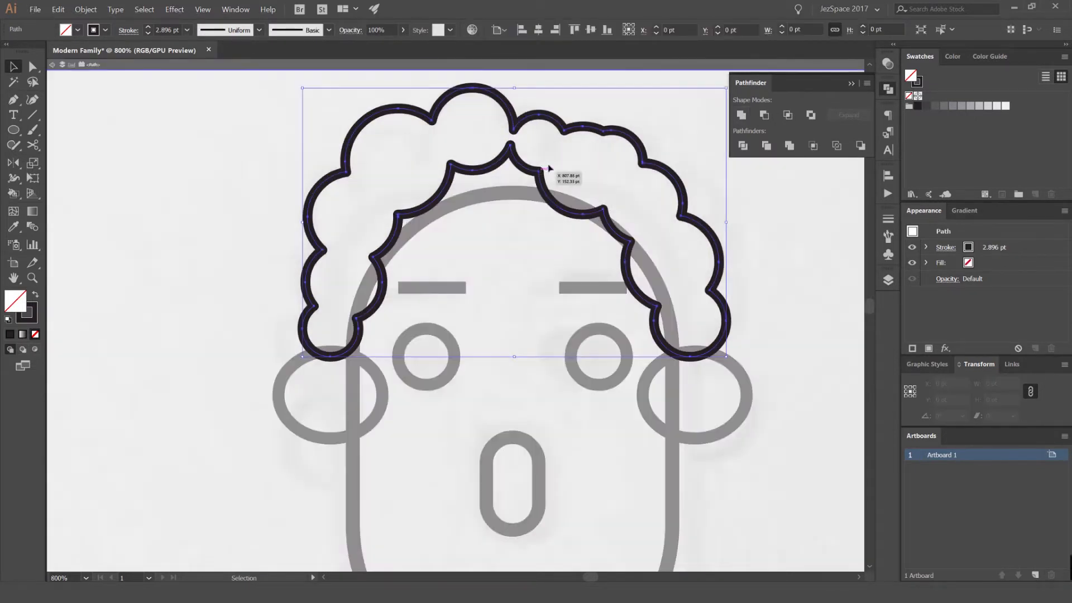
pyautogui.press('a')
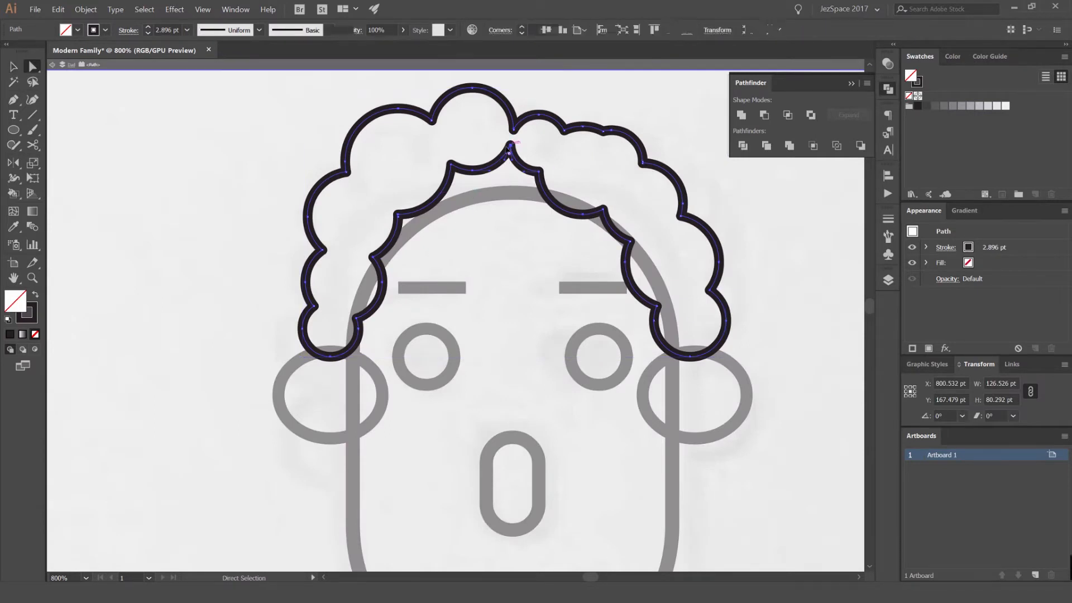
pyautogui.moveTo(509, 145); pyautogui.dragTo(500, 229)
pyautogui.moveTo(561, 185); pyautogui.dragTo(527, 240)
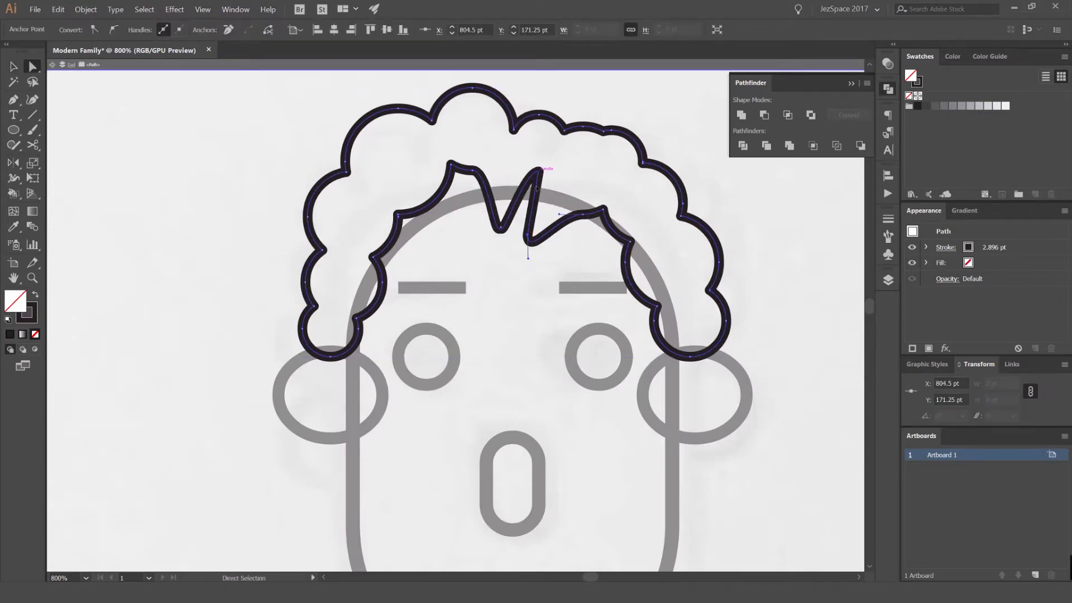
pyautogui.moveTo(537, 189); pyautogui.dragTo(527, 208)
pyautogui.moveTo(488, 158); pyautogui.dragTo(445, 188)
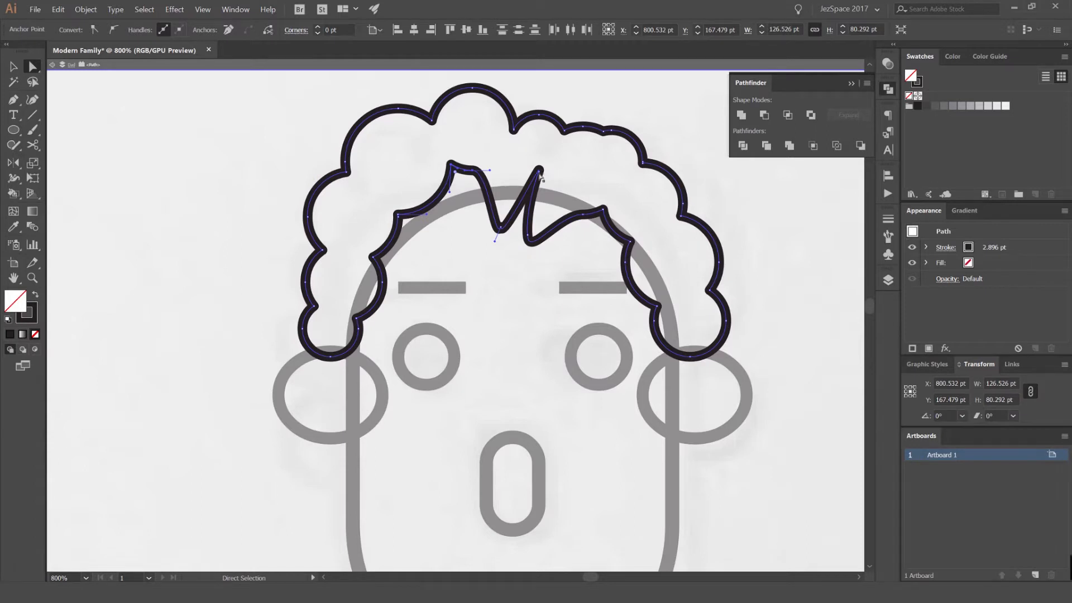
# Reposition more inner-edge points on both sides of the hair to form a jagged fringe and leave isolation
pyautogui.moveTo(539, 172); pyautogui.dragTo(523, 205)
pyautogui.moveTo(451, 164); pyautogui.dragTo(478, 222)
pyautogui.moveTo(398, 215); pyautogui.dragTo(415, 250)
pyautogui.moveTo(356, 320); pyautogui.dragTo(361, 326)
pyautogui.moveTo(603, 209); pyautogui.dragTo(607, 257)
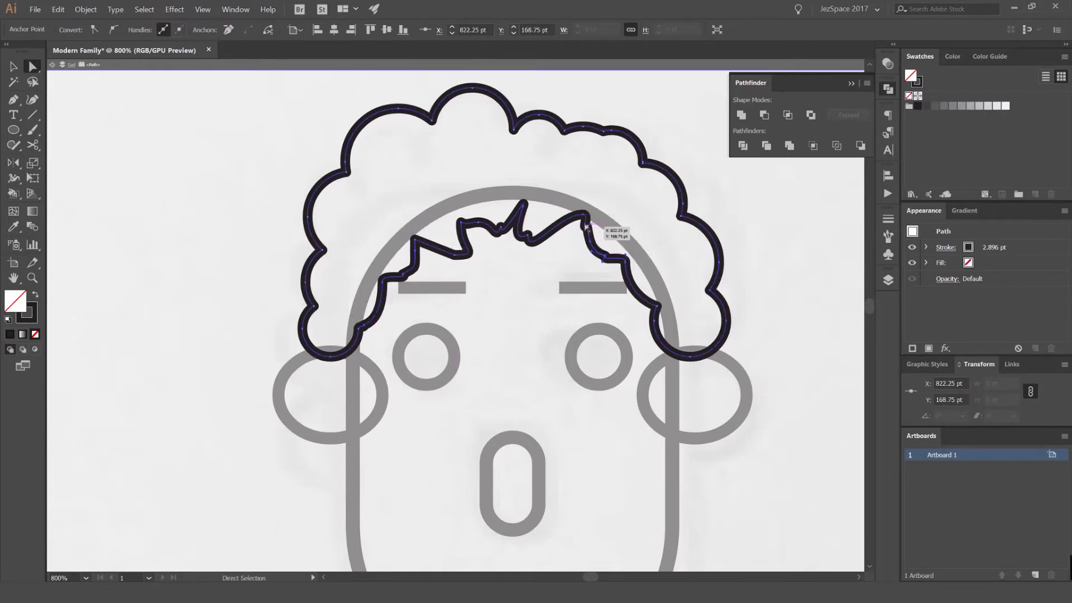
pyautogui.doubleClick(735, 218)
# Try giving the dad's hair a solid fill by swapping its fill and stroke, and undo the colour changes
pyautogui.scroll(-4, 738, 233)
pyautogui.press('v')
pyautogui.moveTo(738, 233); pyautogui.dragTo(476, 204)
pyautogui.click(456, 208)
pyautogui.hotkey('shift', 'x')
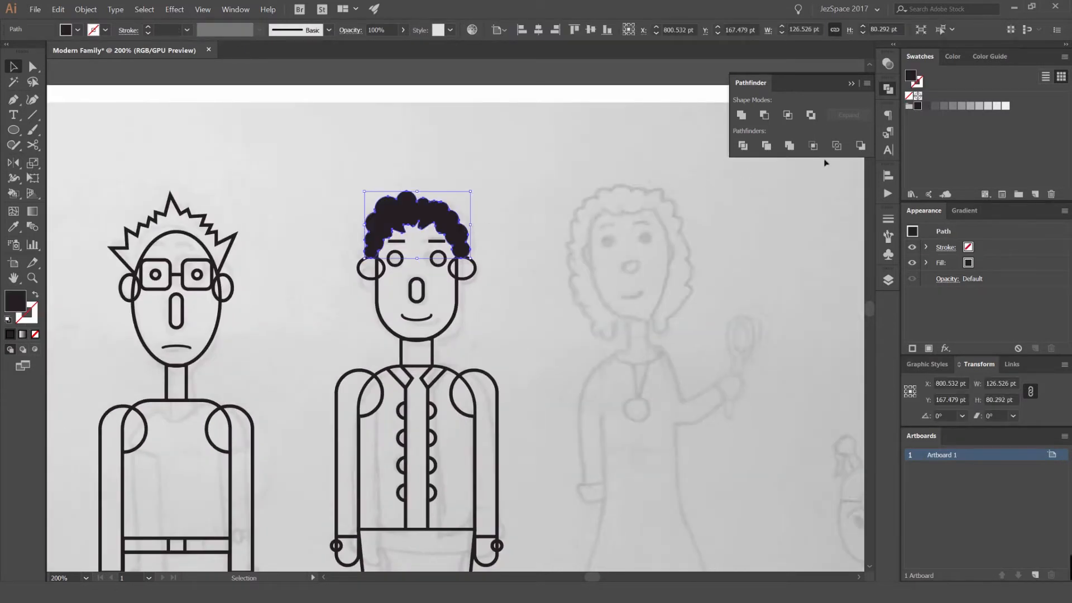
pyautogui.click(963, 107)
pyautogui.click(646, 209)
pyautogui.hotkey('ctrl', 'z')
pyautogui.hotkey('ctrl', 'z')
# Add a new layer named Mum above the Dad layer and lock the Dad layer
pyautogui.click(614, 275)
pyautogui.scroll(-2, 614, 275)
pyautogui.moveTo(615, 275); pyautogui.dragTo(512, 199)
pyautogui.click(887, 279)
pyautogui.click(837, 534)
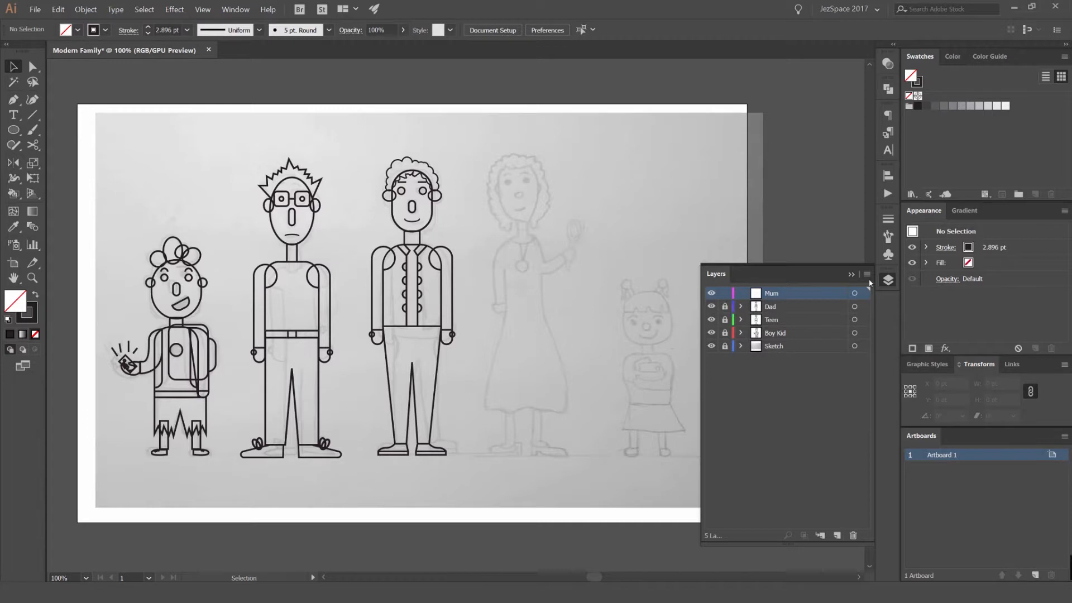
pyautogui.click(790, 280)
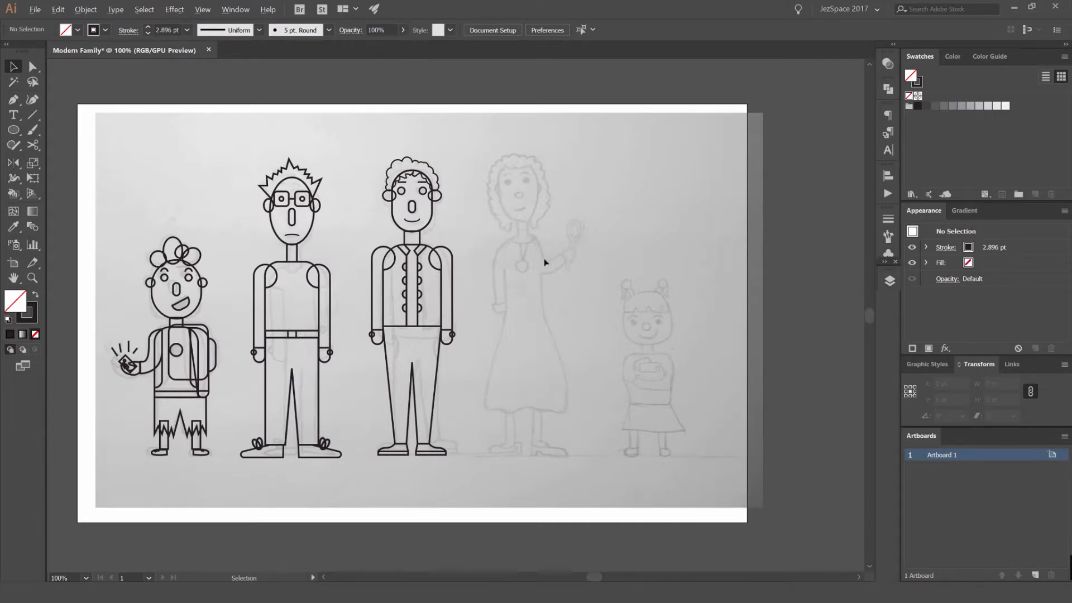
# Draw an ellipse about 101 × 144 pt over the sketched mum's face as her head outline
pyautogui.scroll(2, 544, 262)
pyautogui.scroll(-2, 496, 258)
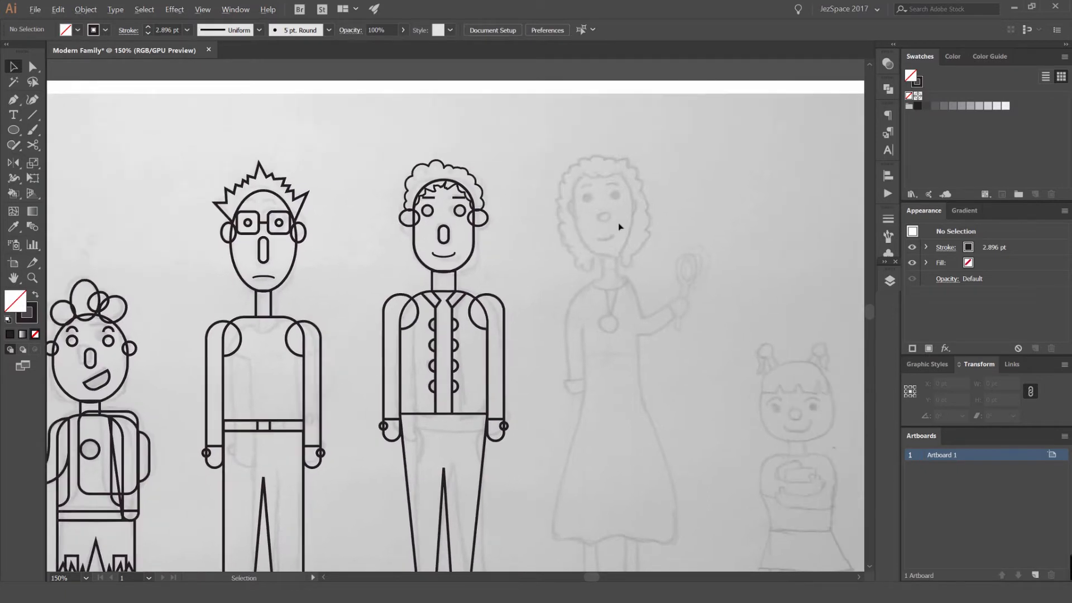
pyautogui.scroll(2, 618, 227)
pyautogui.press('m')
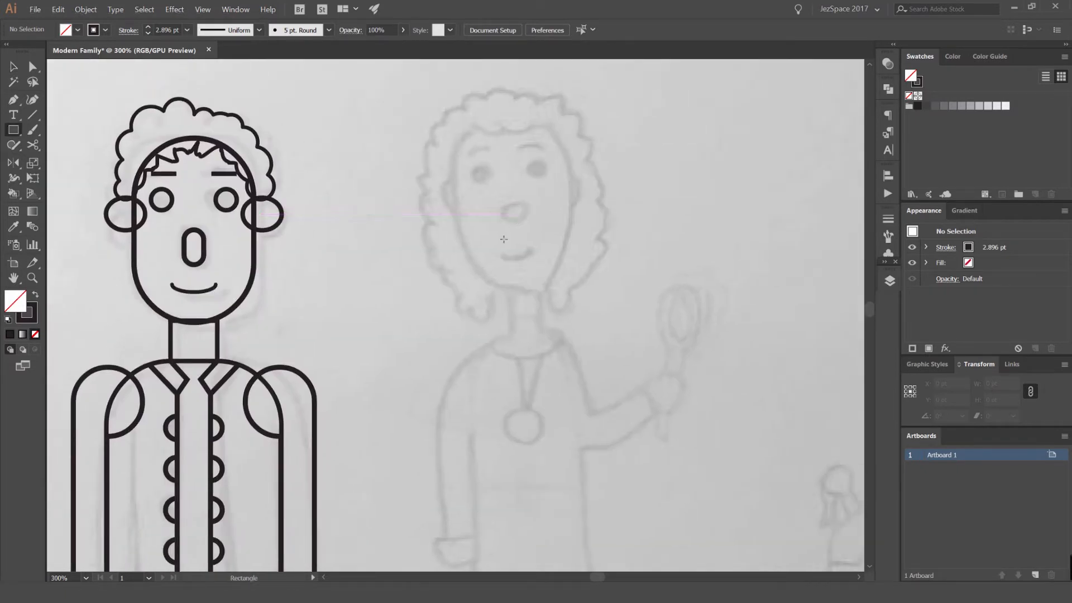
pyautogui.press('p')
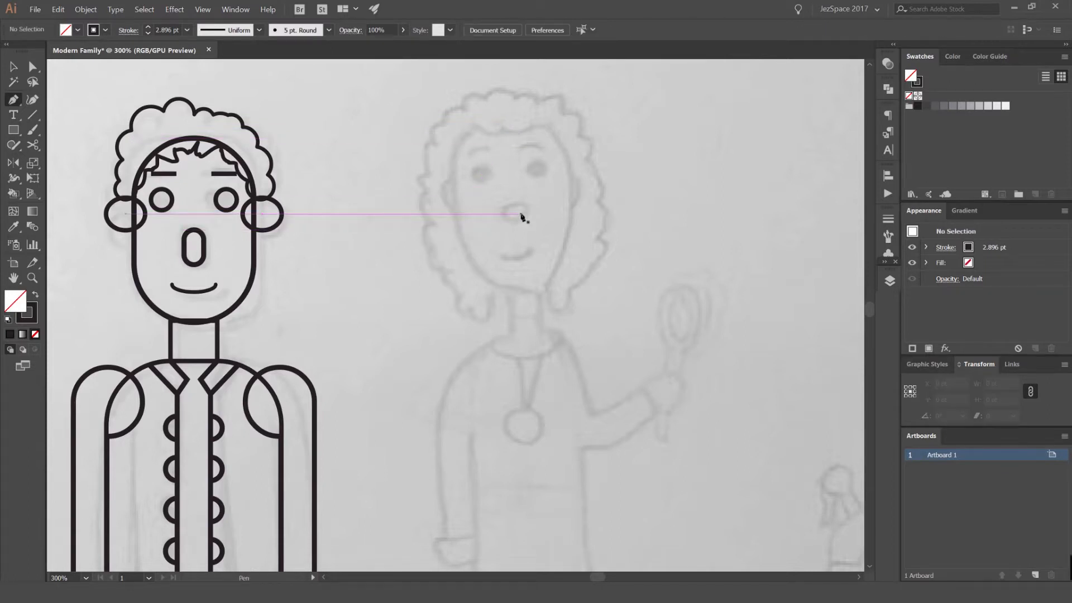
pyautogui.press('l')
pyautogui.moveTo(508, 210)
pyautogui.mouseDown()
pyautogui.moveTo(578, 304)
pyautogui.moveTo(528, 287)
pyautogui.mouseUp()
pyautogui.press('v')
# Add an anchor point on the left of the mum's chin curve and shift it outwards to flatten the chin
pyautogui.scroll(3, 520, 291)
pyautogui.press('p')
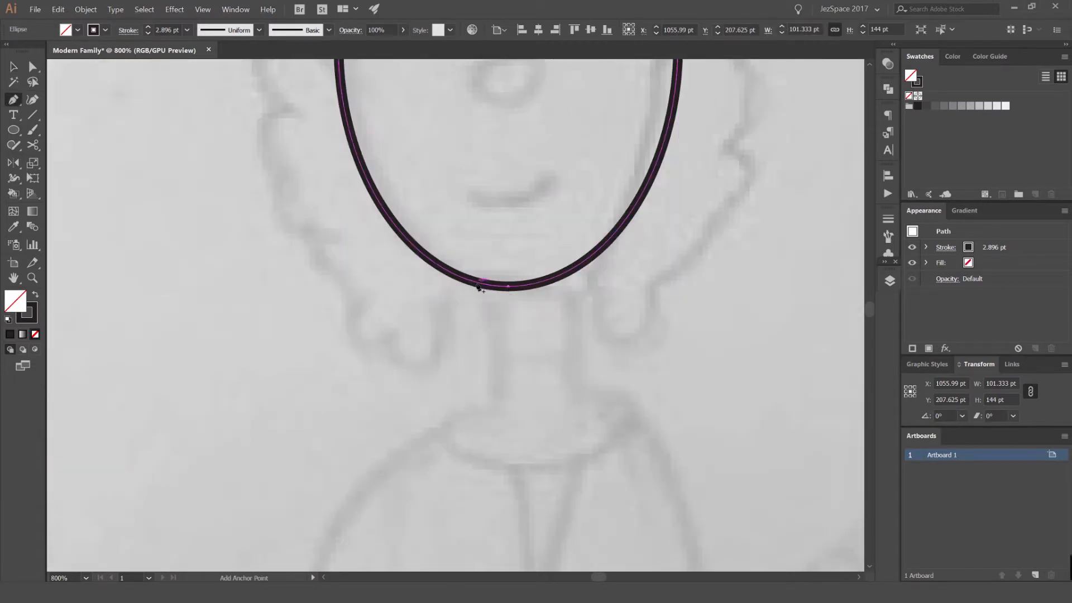
pyautogui.click(478, 286)
pyautogui.press('a')
pyautogui.moveTo(477, 283); pyautogui.dragTo(459, 284)
pyautogui.click(530, 311)
pyautogui.scroll(-3, 531, 314)
pyautogui.scroll(1, 551, 313)
pyautogui.click(492, 301)
pyautogui.scroll(2, 491, 304)
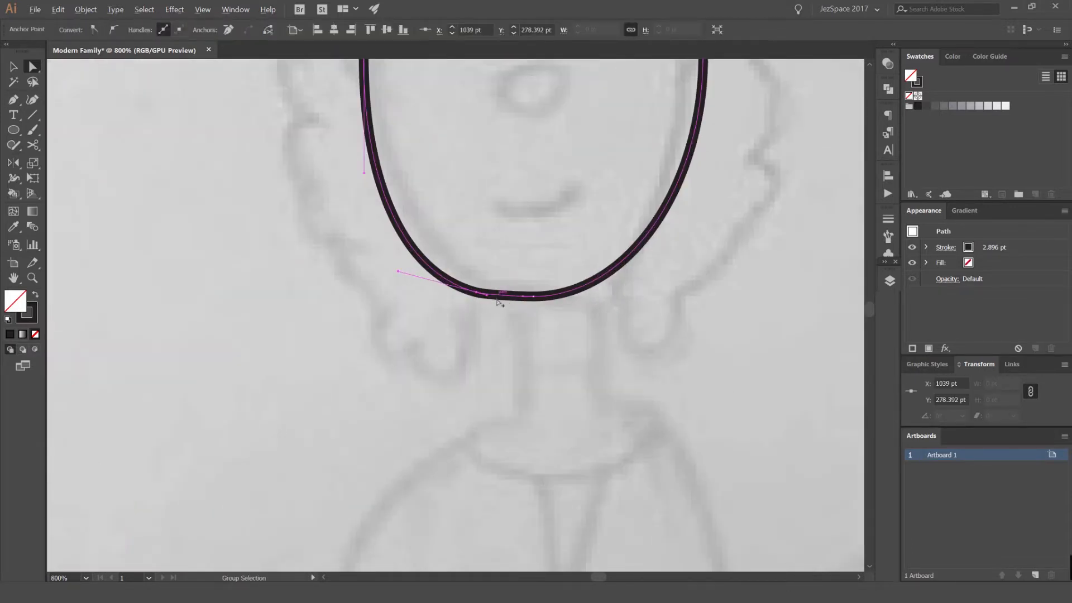
# Delete the right half of the mum's face outline and reflect a copy of the left half across its vertical centre line
pyautogui.scroll(-2, 498, 301)
pyautogui.scroll(-1, 576, 220)
pyautogui.moveTo(604, 180); pyautogui.dragTo(577, 200)
pyautogui.press('Delete')
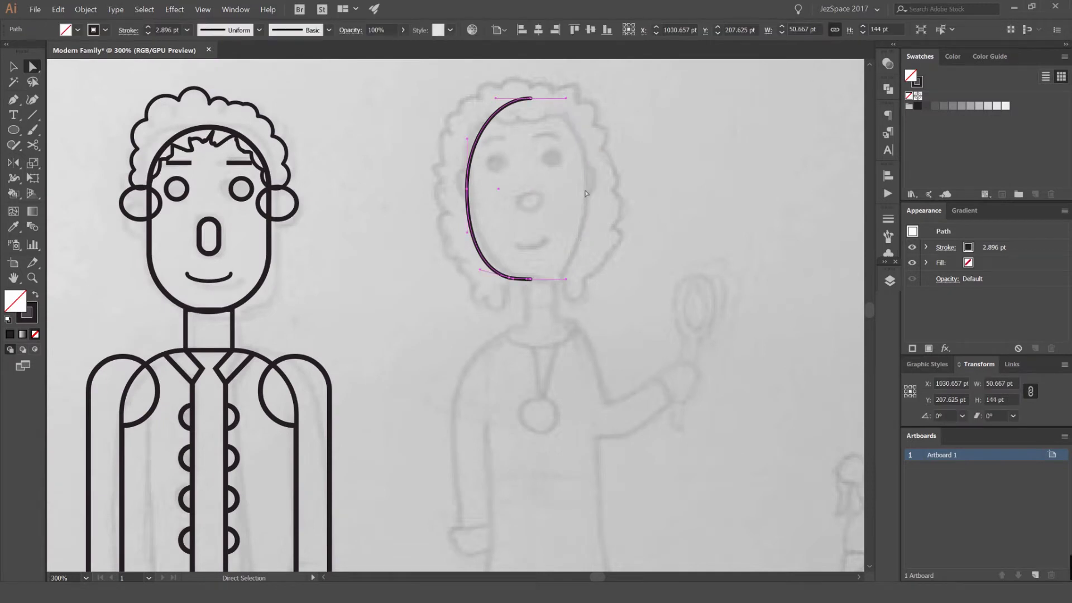
pyautogui.press('v')
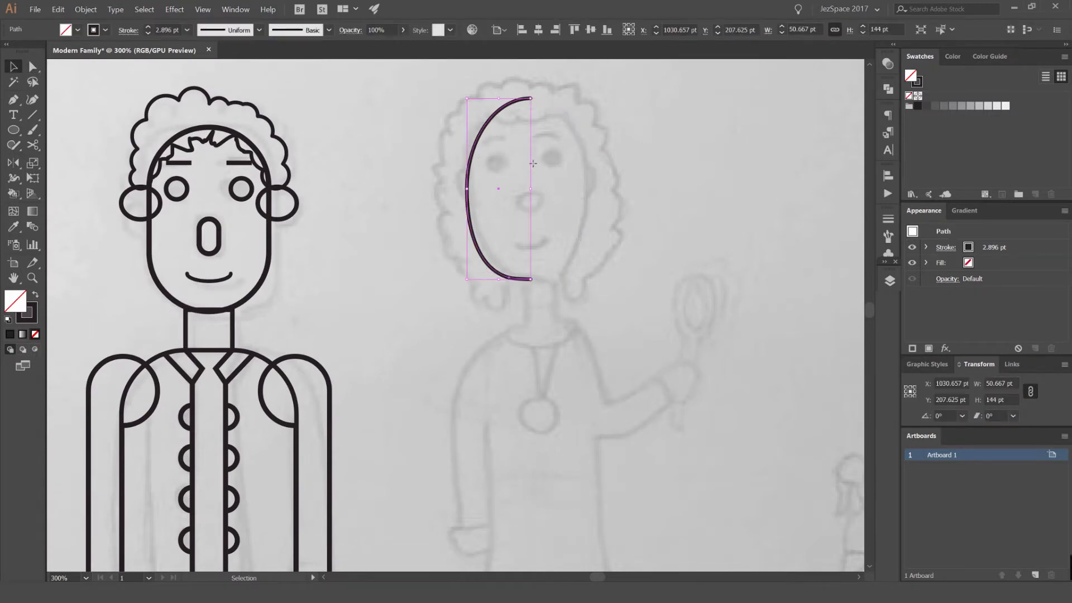
pyautogui.press('o')
pyautogui.keyDown('alt'); pyautogui.click(531, 98); pyautogui.keyUp('alt')
pyautogui.click(779, 343)
# Join the two face halves at their top and bottom end points into one closed outline
pyautogui.press('a')
pyautogui.moveTo(534, 86); pyautogui.dragTo(521, 116)
pyautogui.hotkey('ctrl', 'j')
pyautogui.moveTo(524, 260); pyautogui.dragTo(526, 291)
pyautogui.hotkey('ctrl', 'j')
# Check that the face outline is joined by moving it aside, and undo the move
pyautogui.click(567, 237)
pyautogui.press('v')
pyautogui.press('b')
pyautogui.press('v')
pyautogui.moveTo(589, 230); pyautogui.dragTo(713, 210)
pyautogui.hotkey('ctrl', 'z')
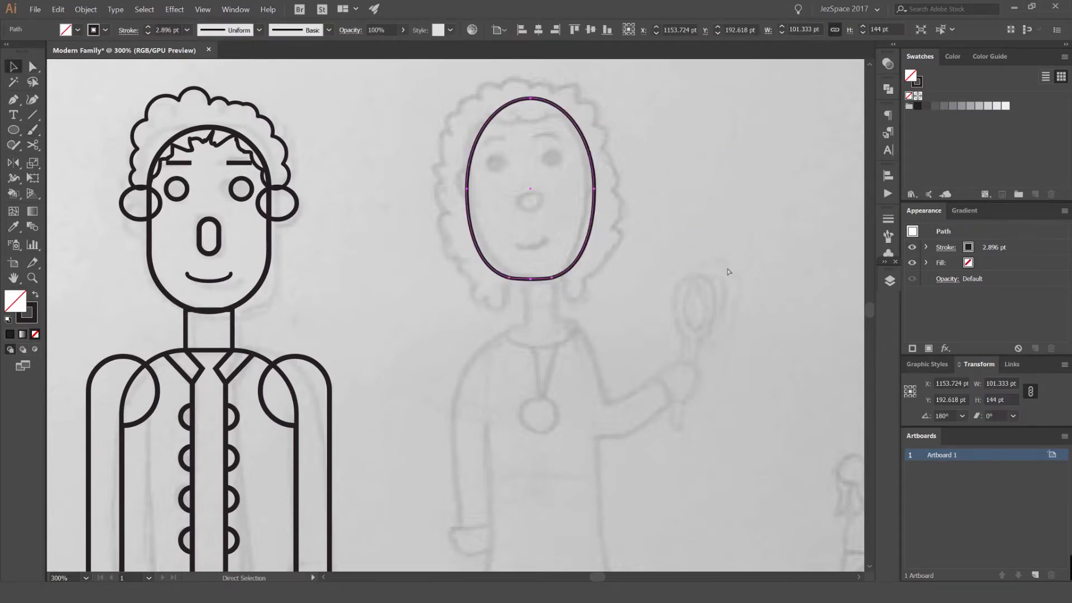
pyautogui.click(728, 272)
# Reduce the mum's face outline from its top edge to a height of about 136 pt
pyautogui.hotkey('ctrl', '1')
pyautogui.keyDown('alt'); pyautogui.scroll(1, 649, 173); pyautogui.keyUp('alt')
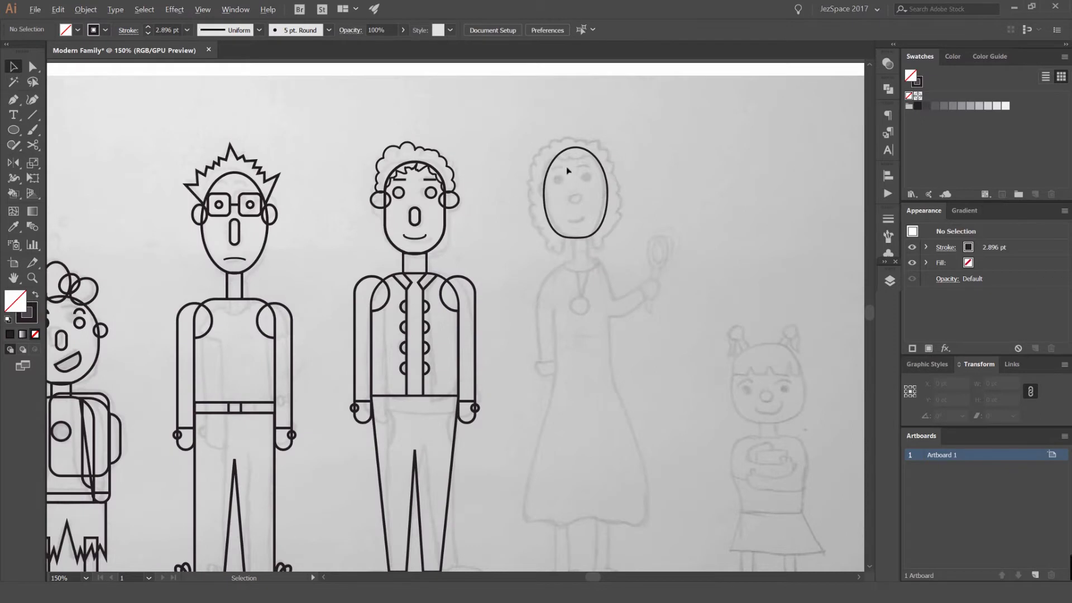
pyautogui.keyDown('alt'); pyautogui.scroll(3, 651, 173); pyautogui.keyUp('alt')
pyautogui.click(529, 109)
pyautogui.moveTo(538, 108); pyautogui.dragTo(538, 121)
pyautogui.click(663, 149)
pyautogui.moveTo(642, 300); pyautogui.dragTo(586, 313)
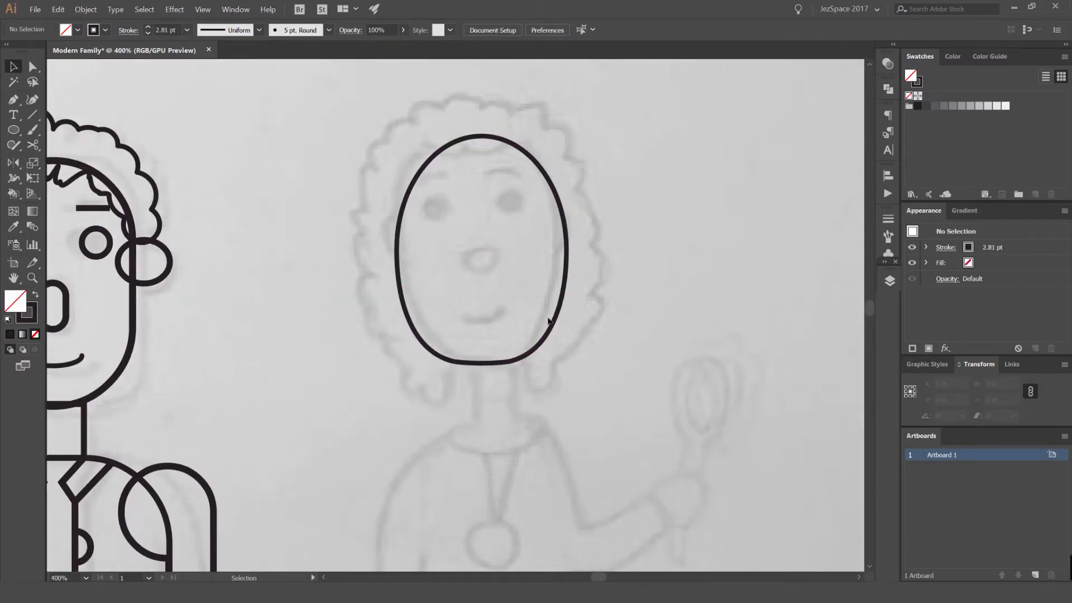
# Draw a small flat ellipse at the centre of the mum's face as her nose
pyautogui.scroll(2, 494, 250)
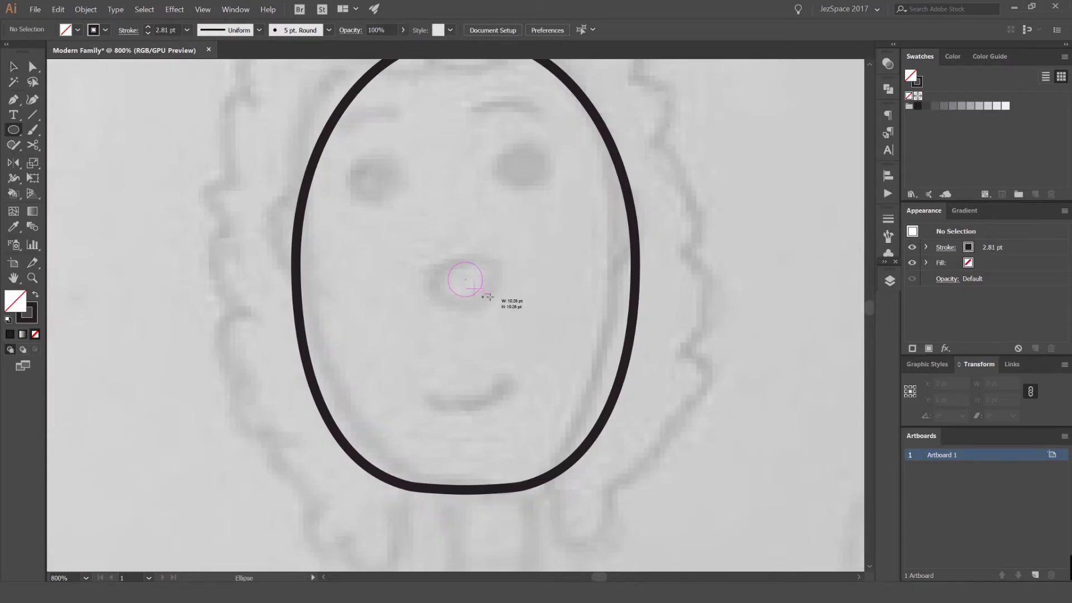
pyautogui.moveTo(497, 297); pyautogui.dragTo(502, 302)
pyautogui.hotkey('ctrl', 'shift', 'a')
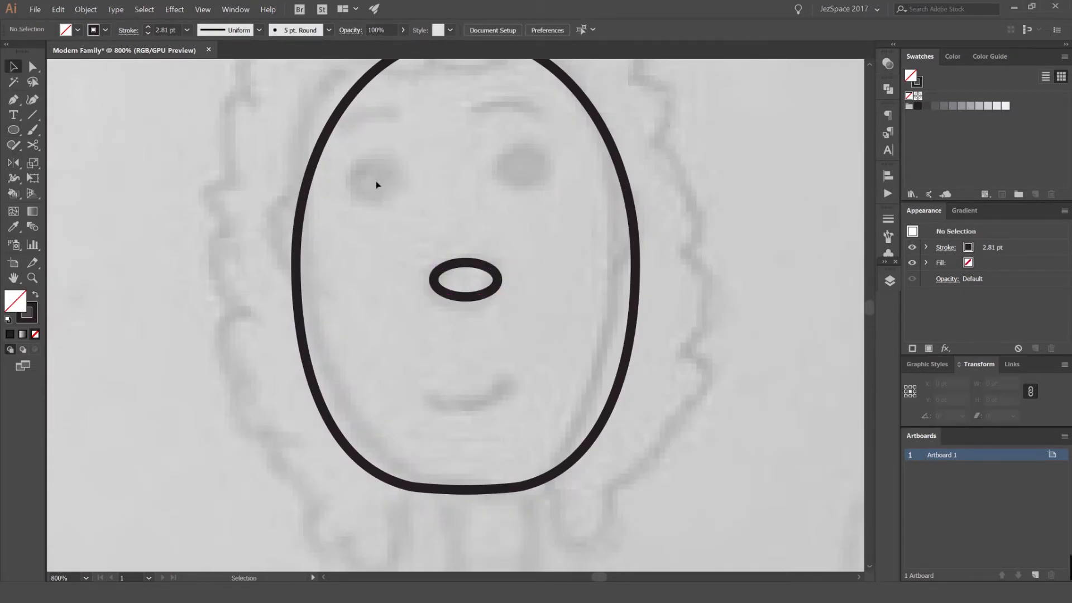
# Place a circle of about 11.4 pt as the left eye and reflect a copy vertically about the nose's centre
pyautogui.moveTo(377, 193); pyautogui.dragTo(558, 193)
pyautogui.press('v')
pyautogui.hotkey('ctrl', 'z')
pyautogui.press('o')
pyautogui.keyDown('alt'); pyautogui.click(466, 279); pyautogui.keyUp('alt')
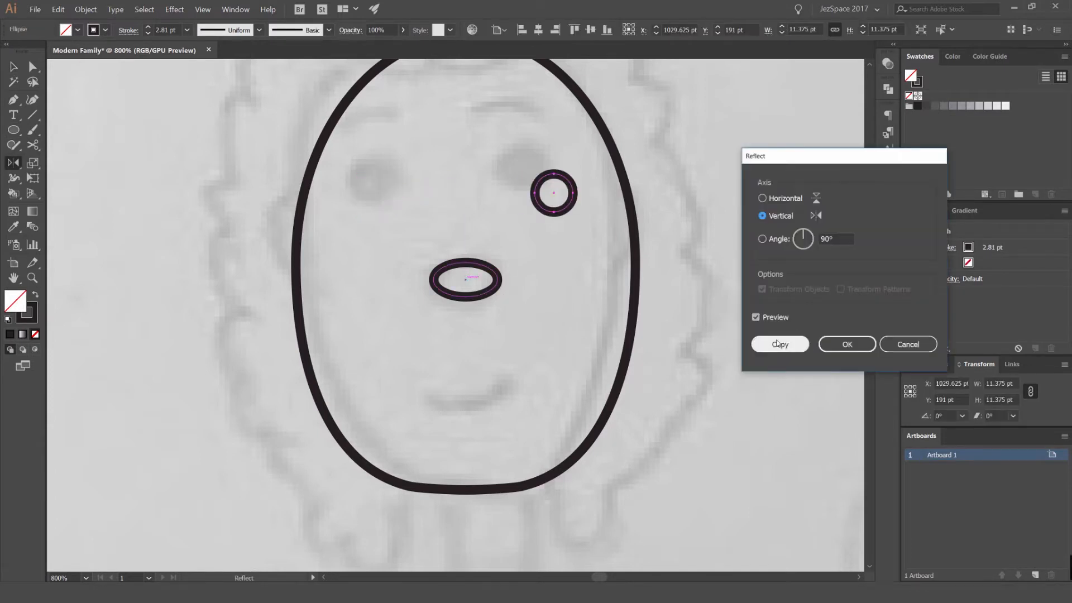
pyautogui.click(780, 343)
# Draw a small ellipse above the mum's left eye as the base of an eyebrow
pyautogui.press('v')
pyautogui.click(441, 153)
pyautogui.scroll(1, 412, 150)
pyautogui.moveTo(413, 149); pyautogui.dragTo(474, 195)
pyautogui.moveTo(422, 229)
pyautogui.mouseDown()
pyautogui.moveTo(469, 262)
pyautogui.moveTo(488, 297)
pyautogui.mouseUp()
pyautogui.moveTo(422, 166); pyautogui.dragTo(484, 169)
pyautogui.press('v')
# Remove the lower half of the small ellipse to leave an arched eyebrow about 20 × 6 pt
pyautogui.press('a')
pyautogui.click(422, 249)
pyautogui.press('Delete')
pyautogui.press('v')
pyautogui.hotkey('ctrl', 'shift', 'a')
pyautogui.hotkey('ctrl', 'shift', 'a')
# Reflect a copy of the arched eyebrow vertically about the nose's centre to sit above the right eye
pyautogui.click(448, 205)
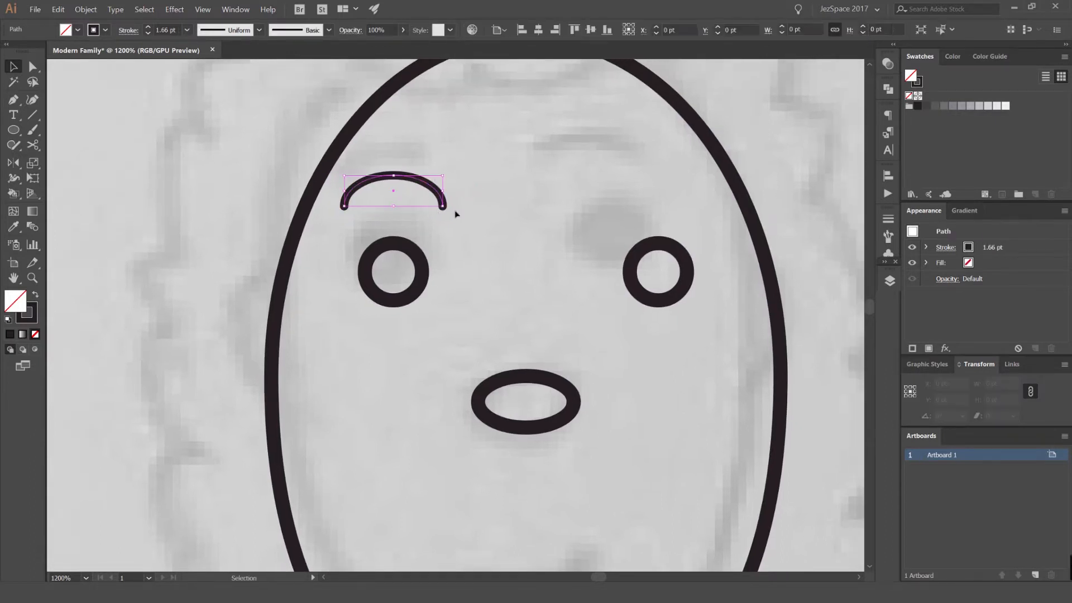
pyautogui.press('o')
pyautogui.keyDown('alt'); pyautogui.click(526, 401); pyautogui.keyUp('alt')
pyautogui.click(779, 343)
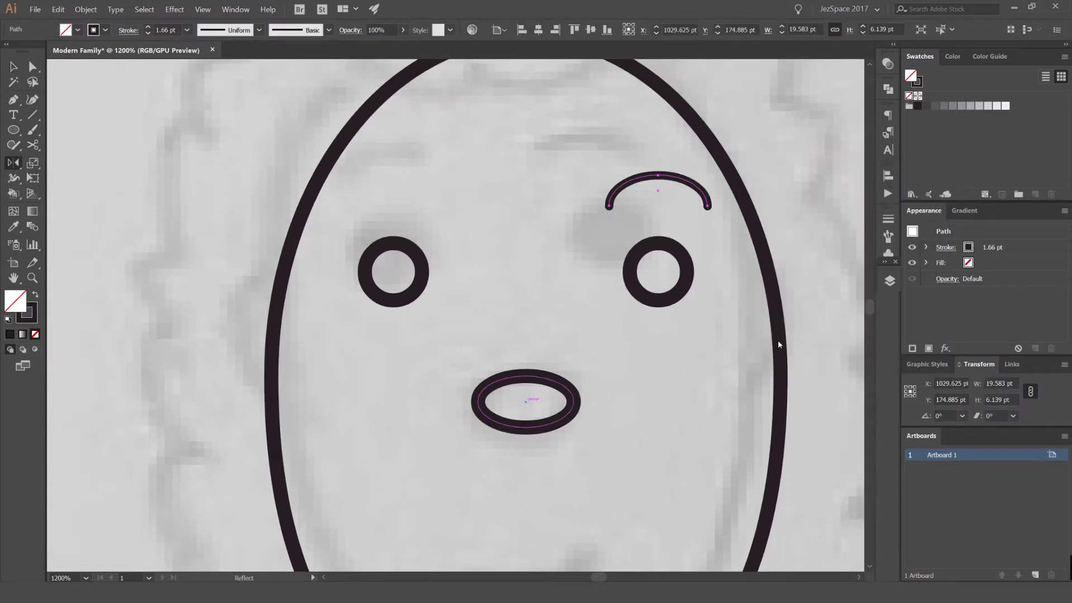
pyautogui.press('v')
pyautogui.hotkey('ctrl', 'shift', 'a')
# Select all of the mum's face shapes and match their strokes to the face outline's 2.81 pt stroke
pyautogui.scroll(-5, 581, 290)
pyautogui.moveTo(583, 266); pyautogui.dragTo(519, 190)
pyautogui.scroll(3, 519, 190)
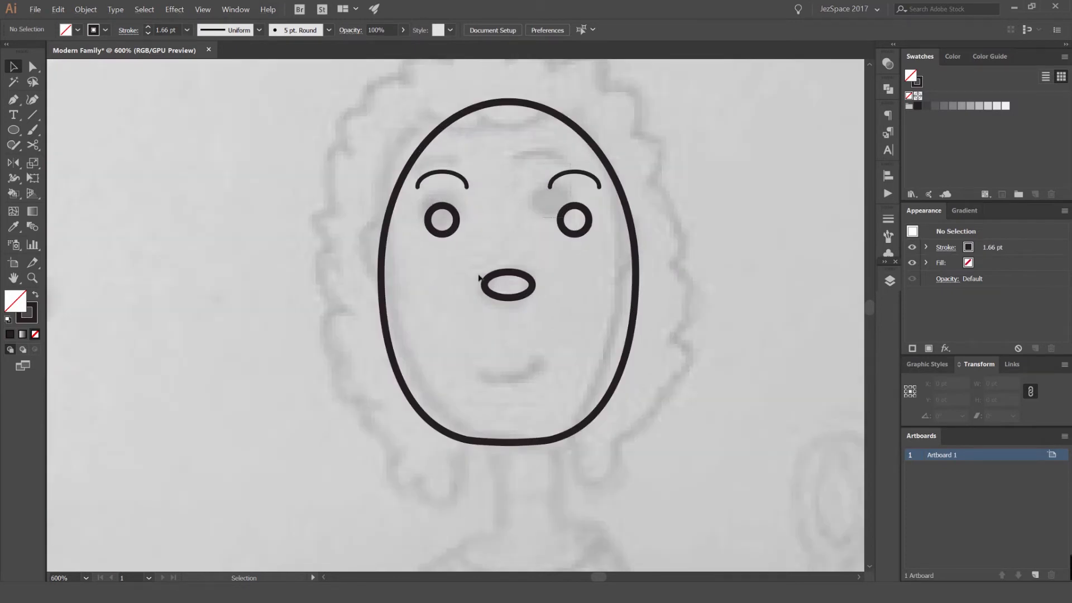
pyautogui.hotkey('ctrl', 'a')
pyautogui.press('o')
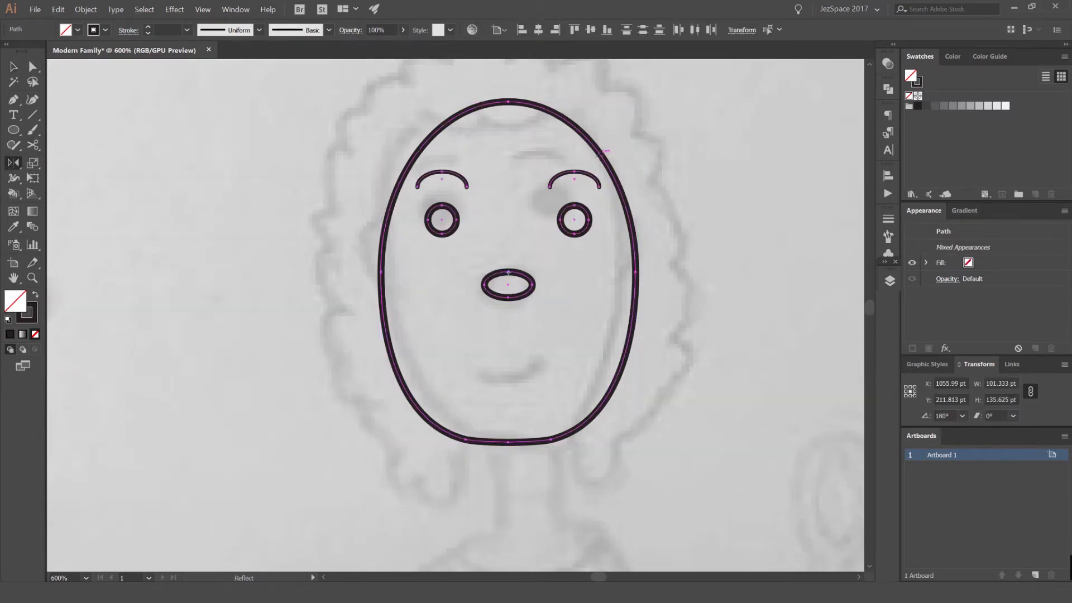
pyautogui.click(599, 157)
pyautogui.press('v')
pyautogui.click(646, 153)
pyautogui.click(579, 208)
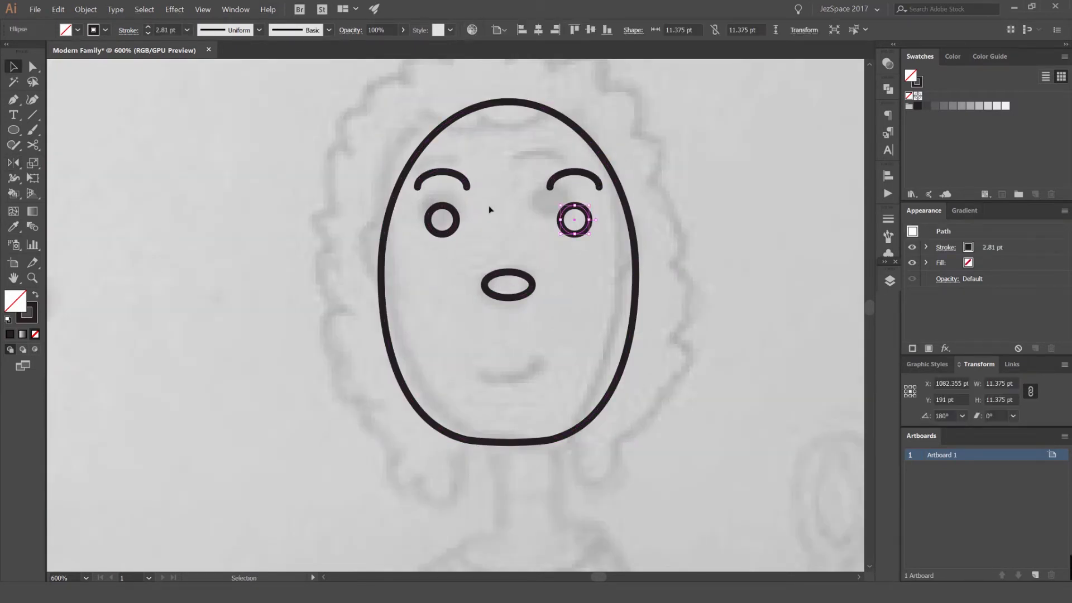
# Draw an open curved smile below the mum's nose, rising at its right end
pyautogui.scroll(-2, 503, 209)
pyautogui.click(533, 165)
pyautogui.click(576, 154)
pyautogui.scroll(2, 577, 155)
pyautogui.moveTo(505, 307); pyautogui.dragTo(531, 205)
pyautogui.scroll(2, 471, 308)
pyautogui.press('p')
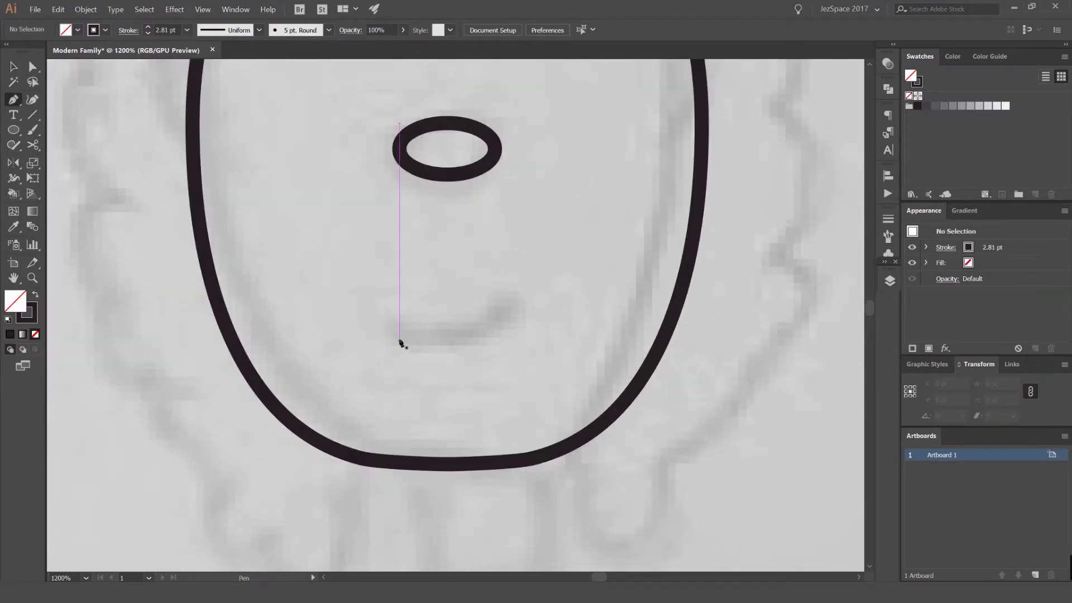
pyautogui.moveTo(529, 280); pyautogui.dragTo(540, 205)
pyautogui.press('v')
pyautogui.click(557, 255)
# Draw a straight vertical line through the centre of the mum's face, from above her head to below her chin
pyautogui.scroll(-4, 558, 255)
pyautogui.moveTo(558, 255); pyautogui.dragTo(534, 276)
pyautogui.moveTo(479, 351); pyautogui.dragTo(476, 318)
pyautogui.scroll(2, 469, 313)
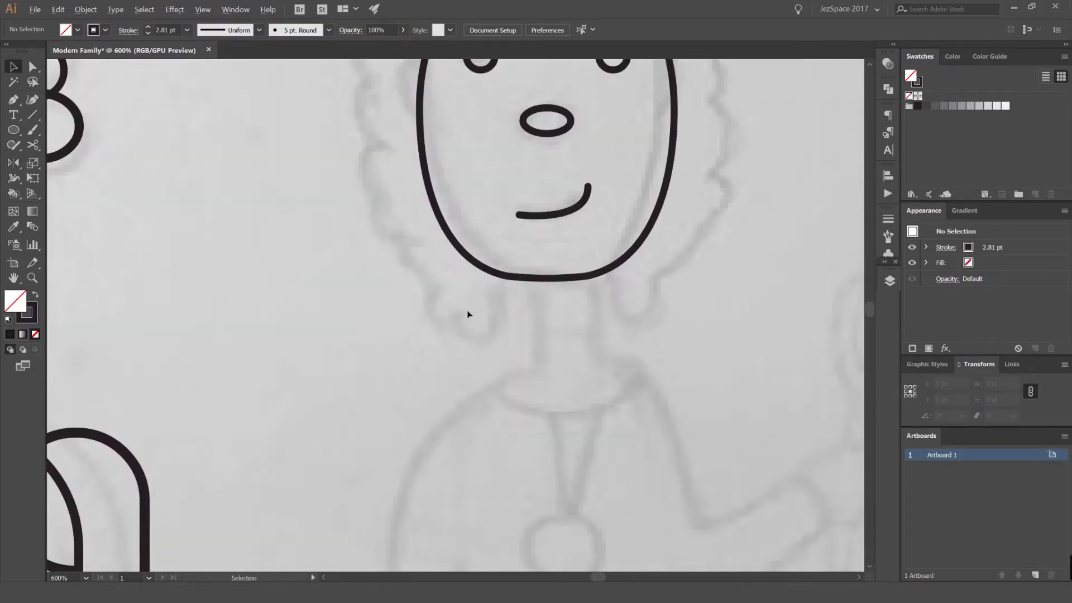
pyautogui.scroll(-1, 473, 297)
pyautogui.scroll(-2, 473, 299)
pyautogui.scroll(2, 508, 123)
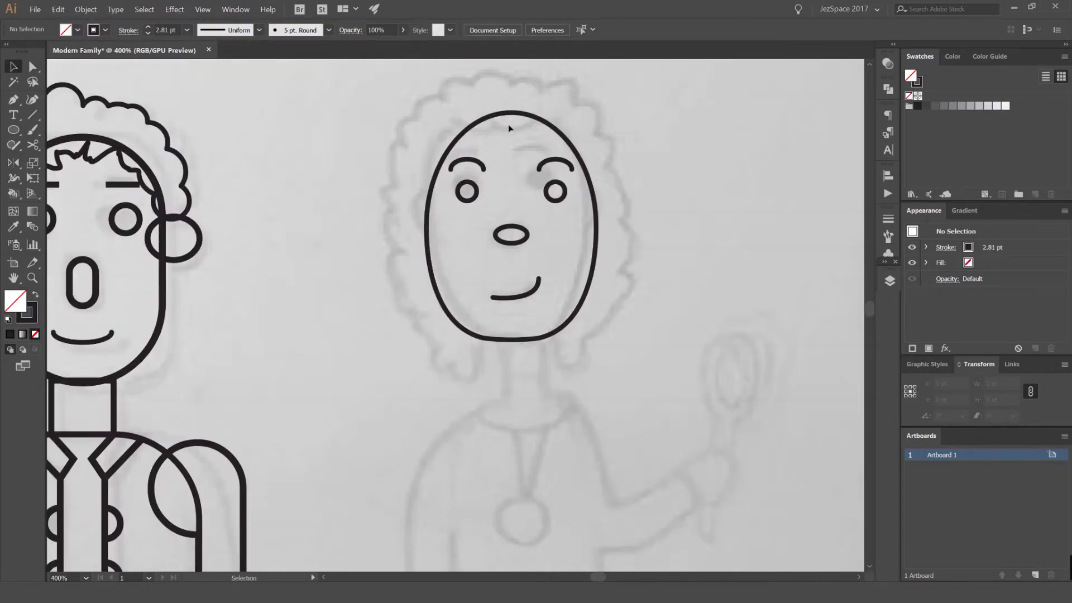
pyautogui.moveTo(509, 121); pyautogui.dragTo(520, 132)
pyautogui.press('p')
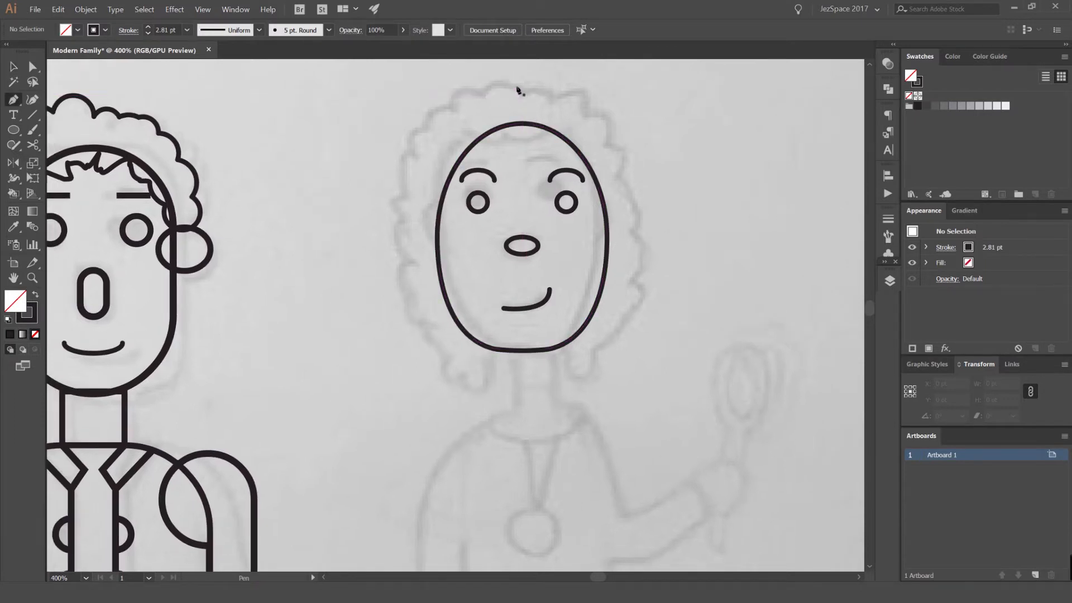
pyautogui.click(515, 84)
pyautogui.hotkey('ctrl', 'z')
pyautogui.click(522, 95)
pyautogui.keyDown('shift'); pyautogui.click(594, 380); pyautogui.keyUp('shift')
pyautogui.press('v')
pyautogui.click(614, 217)
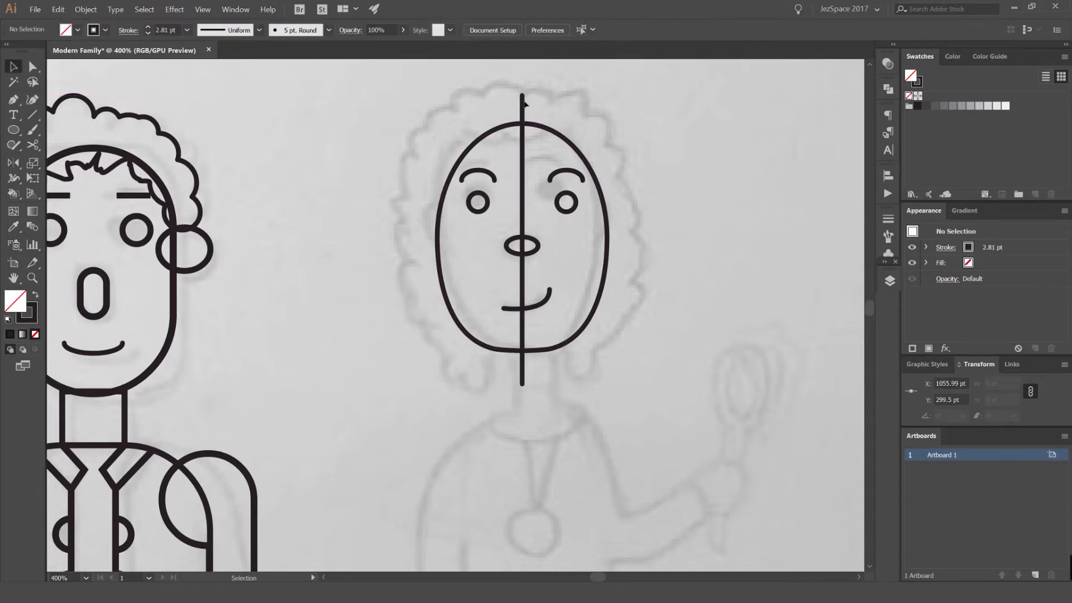
# Continue the path from the vertical line's top end, tracing the sketched curly hair down the left side of the head
pyautogui.scroll(1, 499, 98)
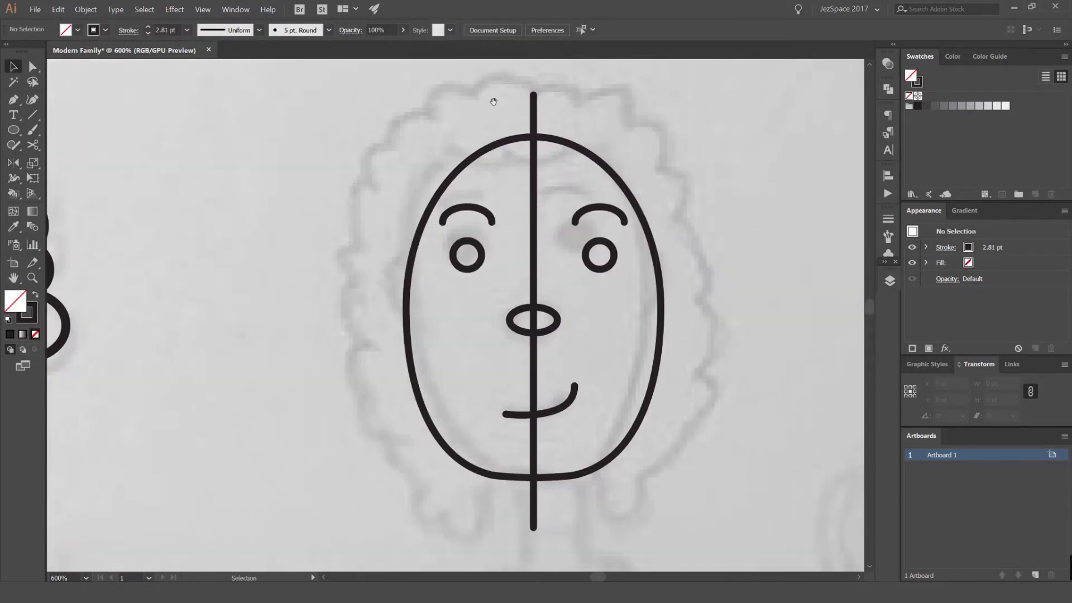
pyautogui.press('p')
pyautogui.click(533, 94)
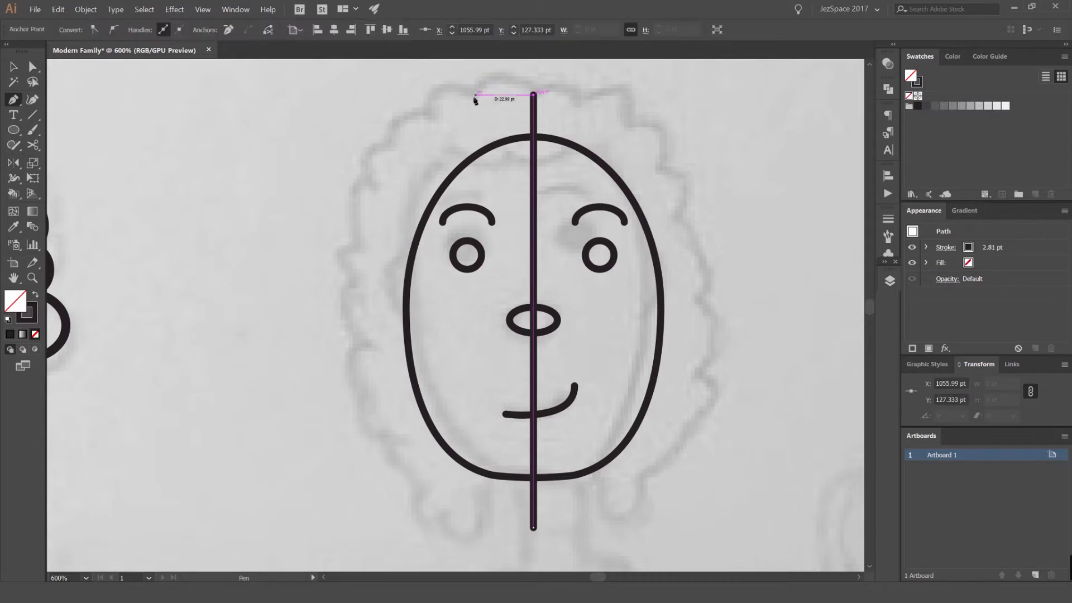
pyautogui.moveTo(476, 96)
pyautogui.mouseDown()
pyautogui.moveTo(466, 123)
pyautogui.moveTo(385, 163)
pyautogui.moveTo(380, 200)
pyautogui.mouseUp()
pyautogui.moveTo(358, 240); pyautogui.dragTo(369, 266)
pyautogui.scroll(2, 338, 255)
pyautogui.moveTo(337, 271); pyautogui.dragTo(352, 301)
pyautogui.moveTo(353, 357); pyautogui.dragTo(336, 391)
# Continue the mum's hair path down the lower left side, tracing the sketched curls beneath her jaw
pyautogui.moveTo(360, 405); pyautogui.dragTo(367, 216)
pyautogui.moveTo(419, 417); pyautogui.dragTo(429, 260)
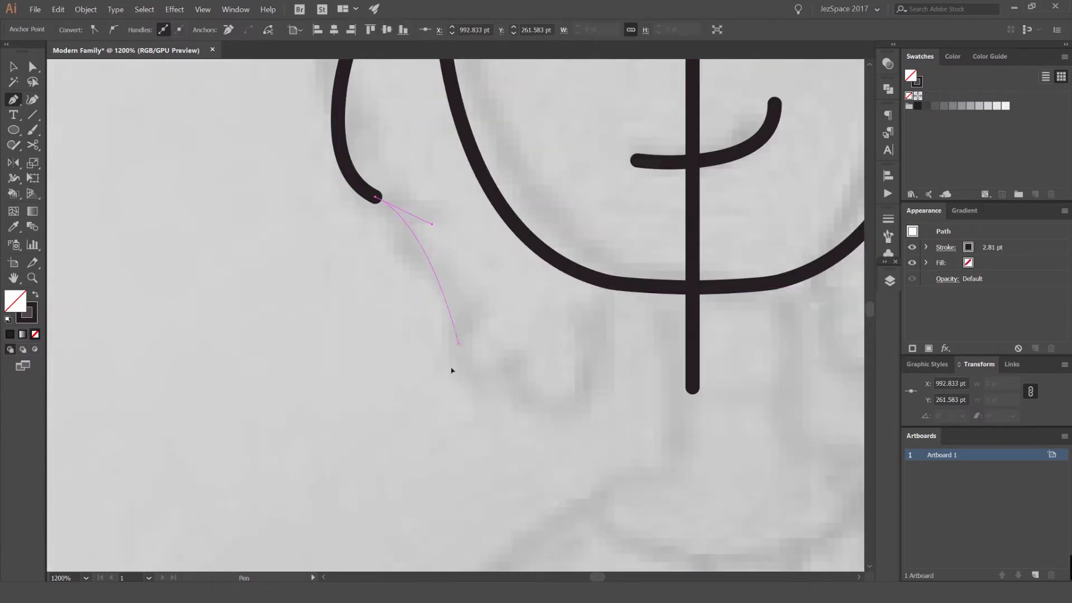
pyautogui.moveTo(520, 364); pyautogui.dragTo(530, 350)
pyautogui.moveTo(572, 417); pyautogui.dragTo(616, 402)
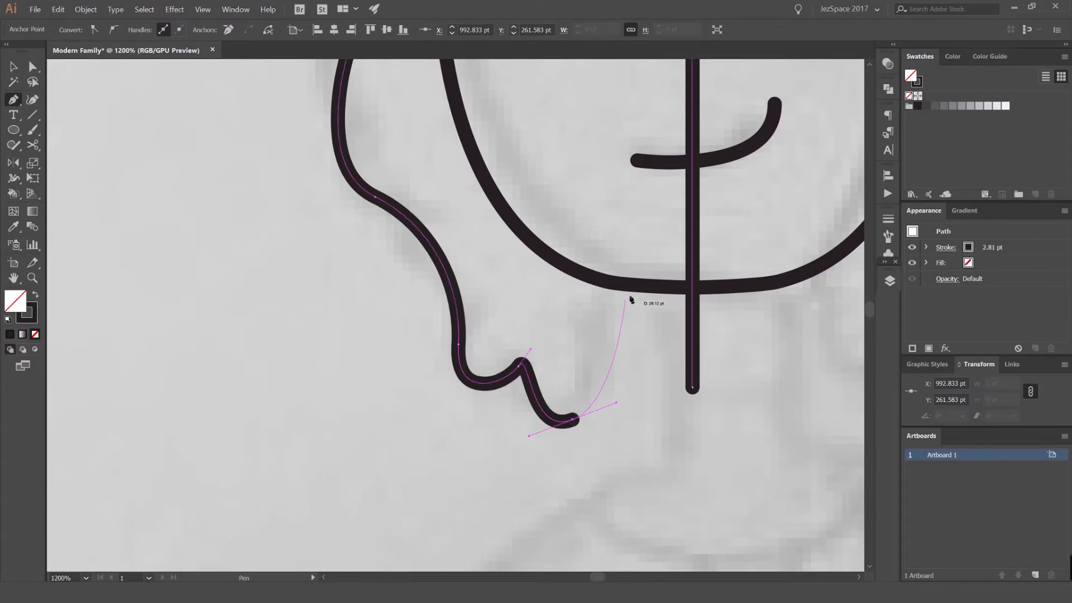
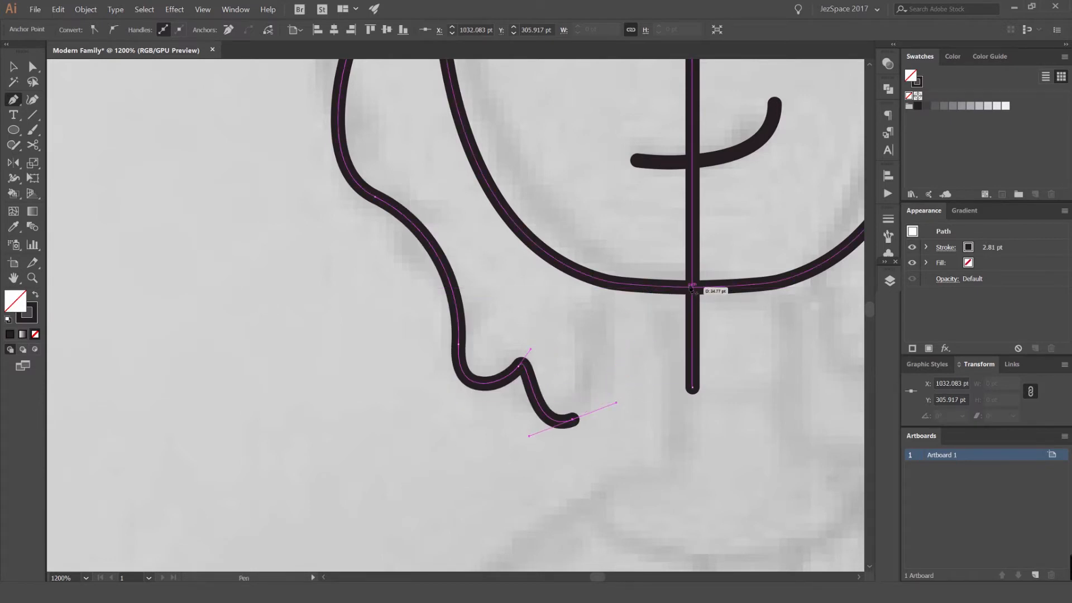
pyautogui.keyDown('alt'); pyautogui.scroll(-3, 691, 288); pyautogui.keyUp('alt')
pyautogui.click(682, 329)
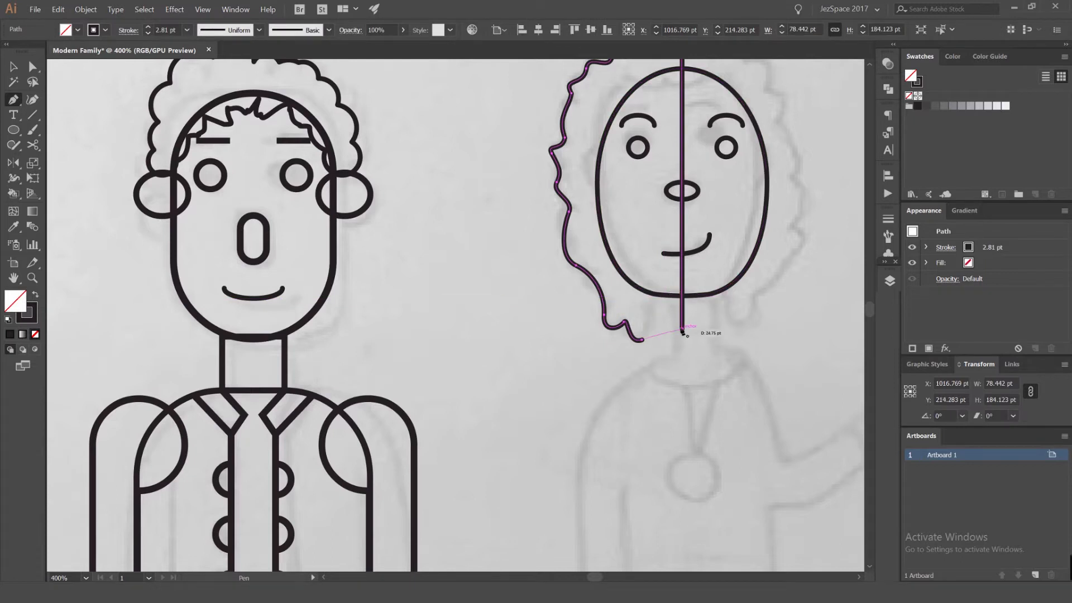
pyautogui.press('ctrl')
pyautogui.hotkey('ctrl', 'z')
# Redraw the lowest curls and close the half-hair path at the lower end of the vertical centre line
pyautogui.keyDown('alt'); pyautogui.scroll(2, 660, 326); pyautogui.keyUp('alt')
pyautogui.click(634, 352)
pyautogui.press('p')
pyautogui.click(624, 356)
pyautogui.moveTo(668, 318); pyautogui.dragTo(665, 298)
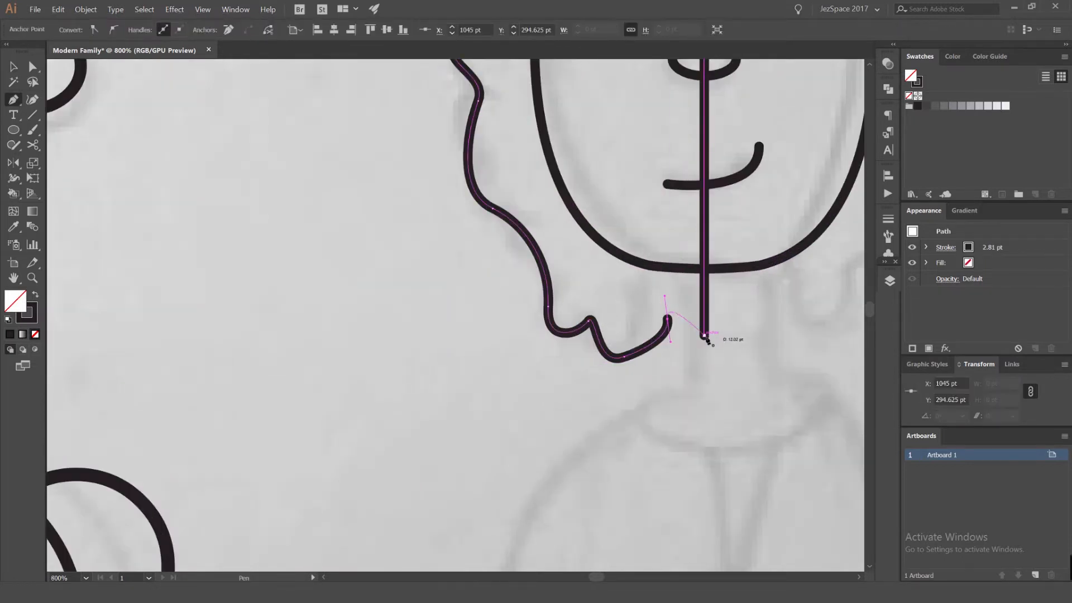
pyautogui.click(705, 333)
pyautogui.press('v')
pyautogui.click(742, 324)
# Mirror a copy of the half-hair shape across the vertical centre line to form the other side
pyautogui.keyDown('alt'); pyautogui.scroll(-3, 742, 324); pyautogui.keyUp('alt')
pyautogui.moveTo(694, 337); pyautogui.dragTo(478, 401)
pyautogui.click(511, 186)
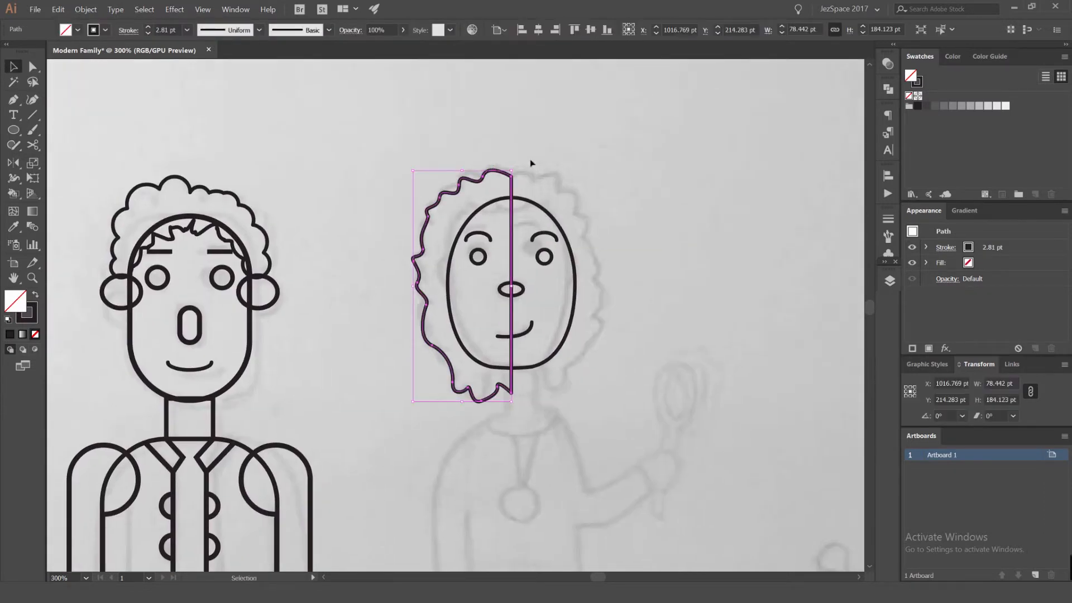
pyautogui.press('o')
pyautogui.keyDown('alt'); pyautogui.click(511, 176); pyautogui.keyUp('alt')
pyautogui.click(780, 343)
# Unite the two mirrored hair halves into a single shape surrounding the mum's face
pyautogui.press('v')
pyautogui.moveTo(558, 167); pyautogui.dragTo(360, 113)
pyautogui.click(887, 89)
pyautogui.click(740, 115)
pyautogui.click(574, 156)
pyautogui.hotkey('ctrl', 'z')
pyautogui.click(887, 89)
# Draw overlapping ellipses across the top of the mum's forehead as a fringe
pyautogui.scroll(3, 522, 163)
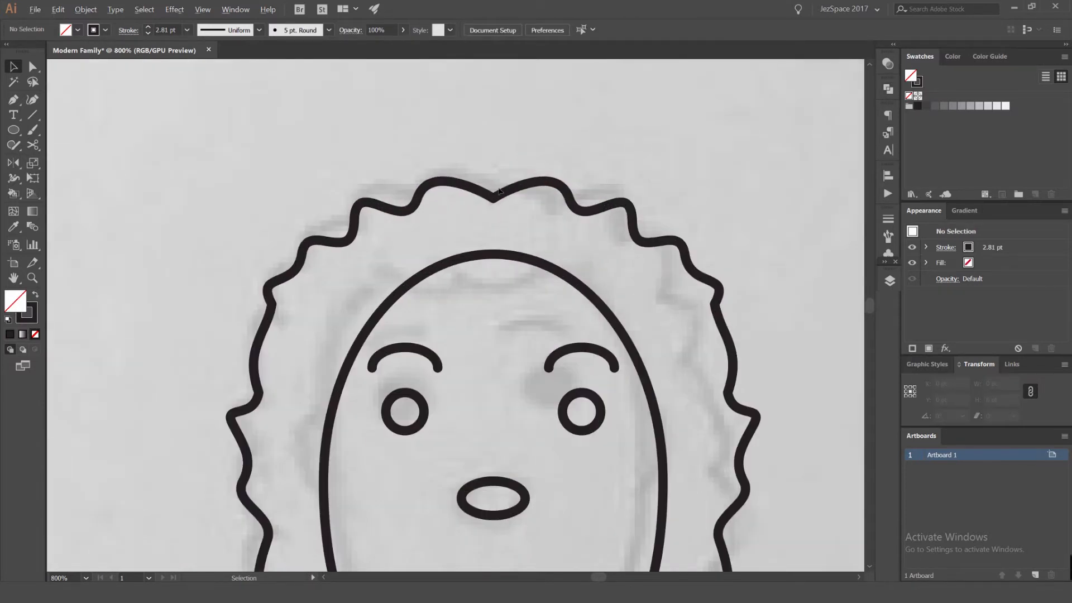
pyautogui.scroll(1, 483, 273)
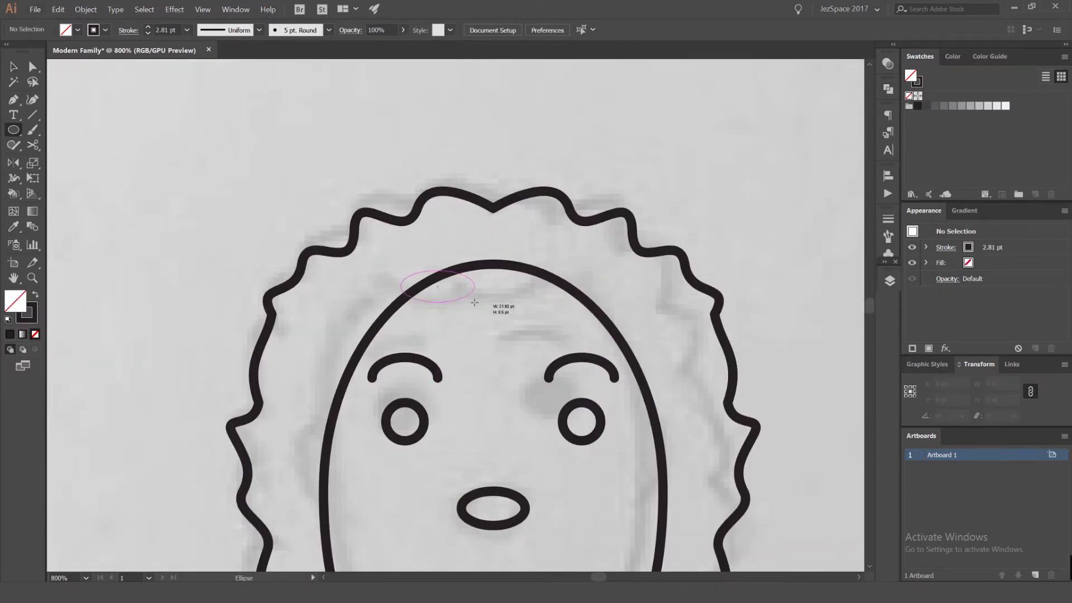
pyautogui.moveTo(481, 302); pyautogui.dragTo(605, 296)
pyautogui.press('v')
pyautogui.click(492, 291)
pyautogui.moveTo(486, 286); pyautogui.dragTo(579, 255)
pyautogui.click(564, 258)
# Adjust the position of the fringe ellipses over the forehead and unite them into one shape
pyautogui.scroll(1, 525, 296)
pyautogui.click(497, 336)
pyautogui.click(502, 304)
pyautogui.click(463, 306)
pyautogui.moveTo(460, 307); pyautogui.dragTo(496, 306)
pyautogui.click(887, 88)
pyautogui.keyDown('shift'); pyautogui.click(453, 253); pyautogui.keyUp('shift')
pyautogui.click(742, 115)
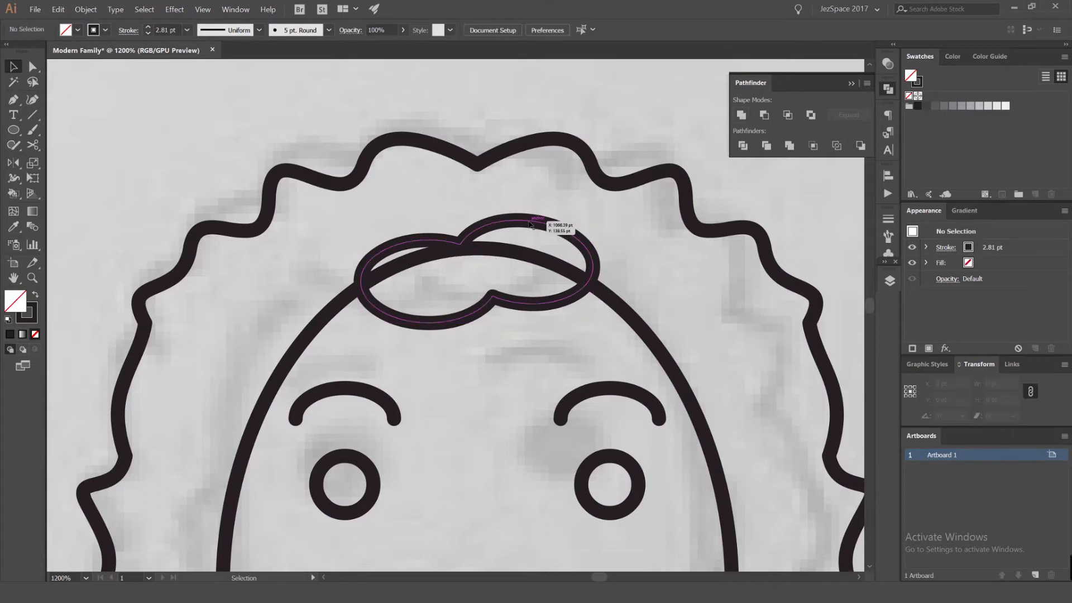
# Nudge the united fringe shape into place at the top of the mum's face
pyautogui.press('Down')
pyautogui.press('Left')
pyautogui.press('Right')
pyautogui.scroll(-4, 608, 232)
pyautogui.moveTo(607, 233); pyautogui.dragTo(548, 239)
pyautogui.click(552, 239)
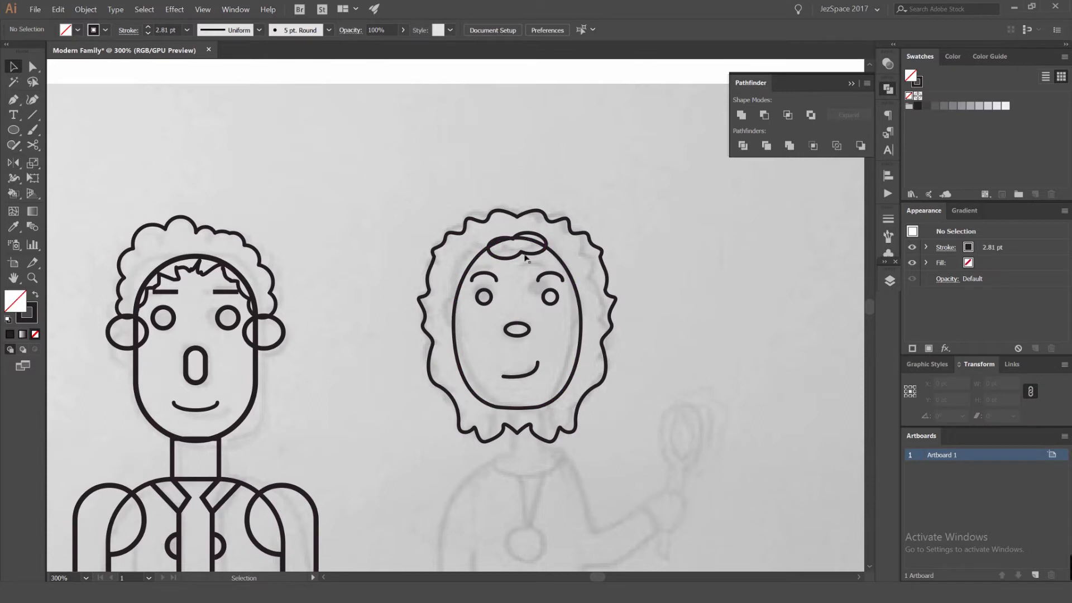
pyautogui.scroll(-3, 525, 258)
pyautogui.moveTo(637, 272); pyautogui.dragTo(627, 228)
pyautogui.click(887, 88)
# Draw a narrow rectangular neck below the mum's chin, centred on her face
pyautogui.scroll(3, 518, 244)
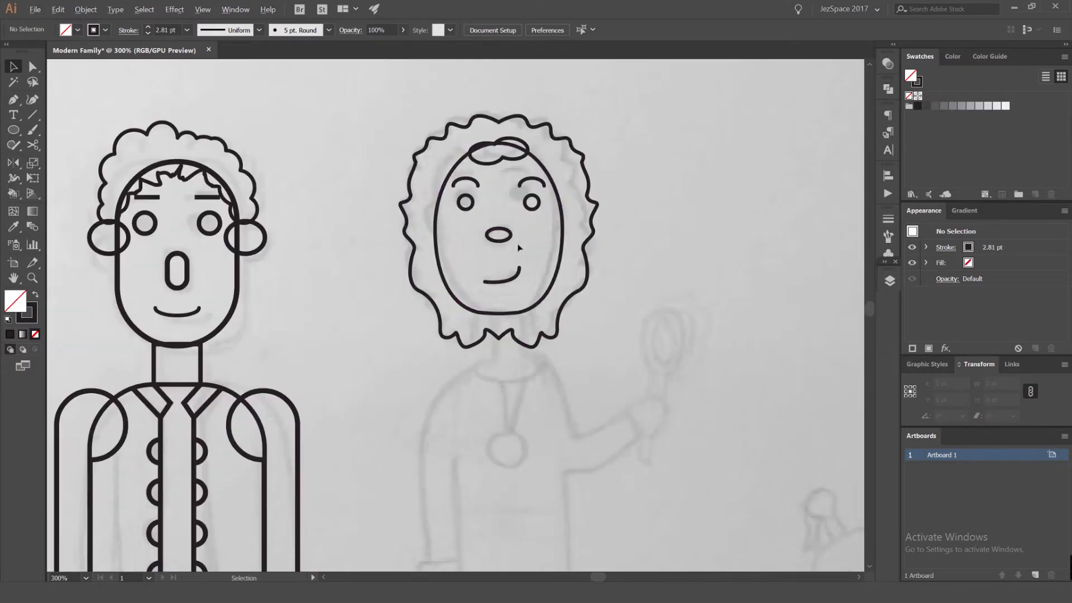
pyautogui.moveTo(518, 386); pyautogui.dragTo(522, 244)
pyautogui.press('v')
pyautogui.keyDown('shift'); pyautogui.click(540, 197); pyautogui.keyUp('shift')
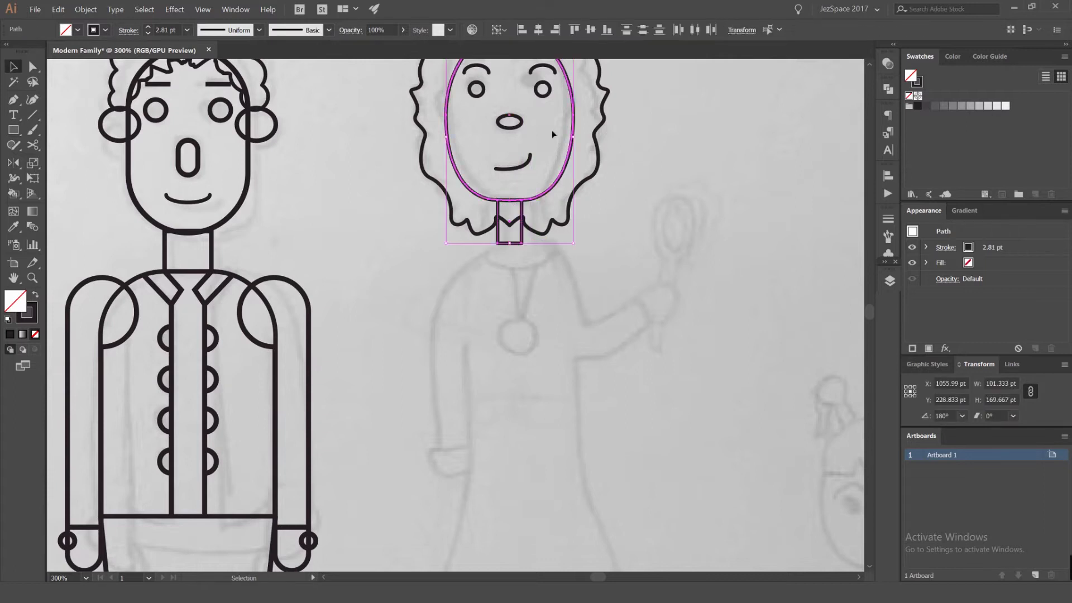
pyautogui.click(650, 167)
# Draw an 85.02 by 113 pt torso rectangle and move it up to meet the neck's lower edge
pyautogui.scroll(1, 491, 306)
pyautogui.moveTo(525, 287); pyautogui.dragTo(508, 177)
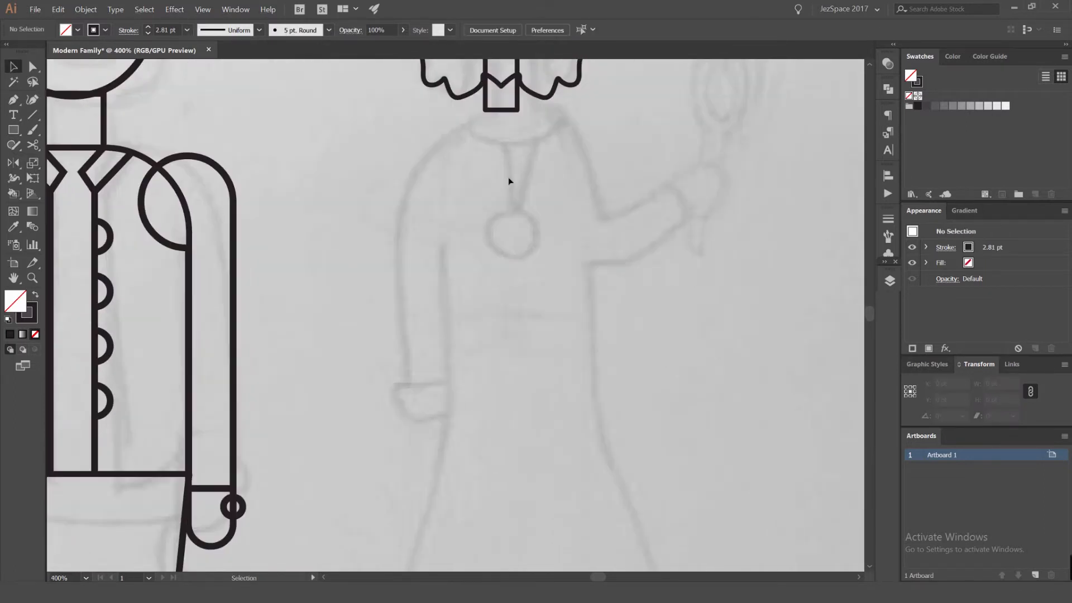
pyautogui.moveTo(493, 132); pyautogui.dragTo(515, 163)
pyautogui.moveTo(522, 237); pyautogui.dragTo(594, 332)
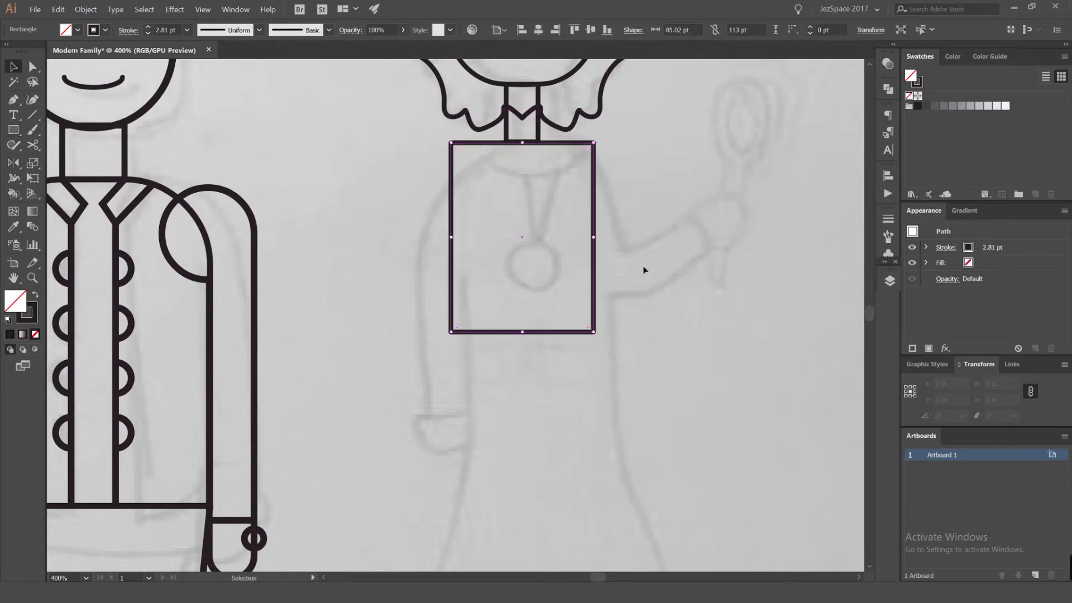
pyautogui.scroll(2, 541, 140)
pyautogui.press('v')
pyautogui.moveTo(557, 176); pyautogui.dragTo(556, 151)
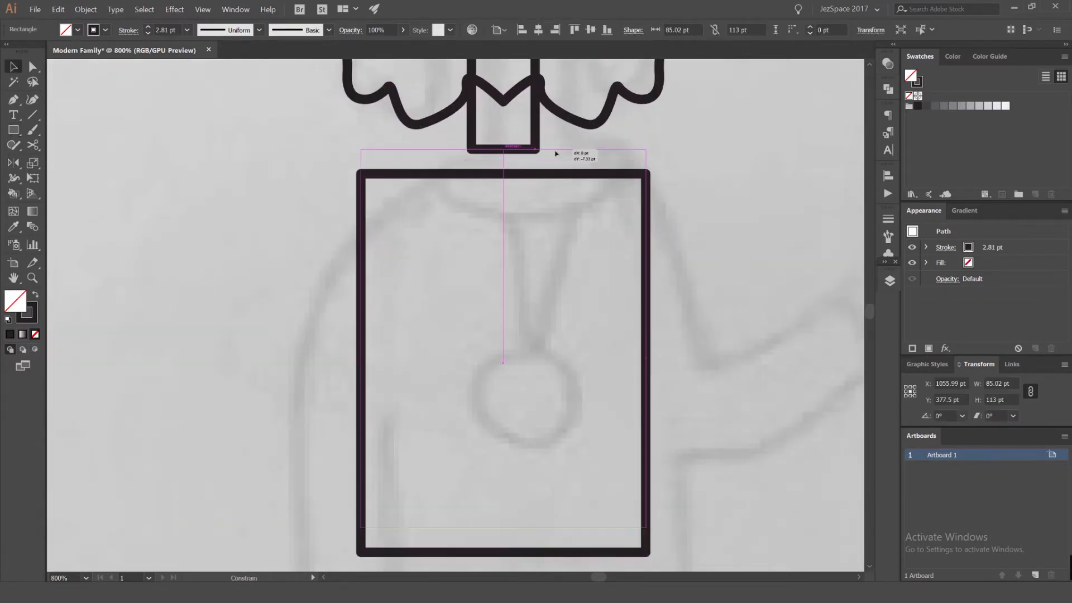
pyautogui.click(678, 166)
# Round the two upper corners of the torso rectangle into wide curved shoulders
pyautogui.scroll(-2, 680, 166)
pyautogui.scroll(1, 676, 168)
pyautogui.scroll(-1, 672, 170)
pyautogui.scroll(1, 672, 168)
pyautogui.press('a')
pyautogui.click(660, 140)
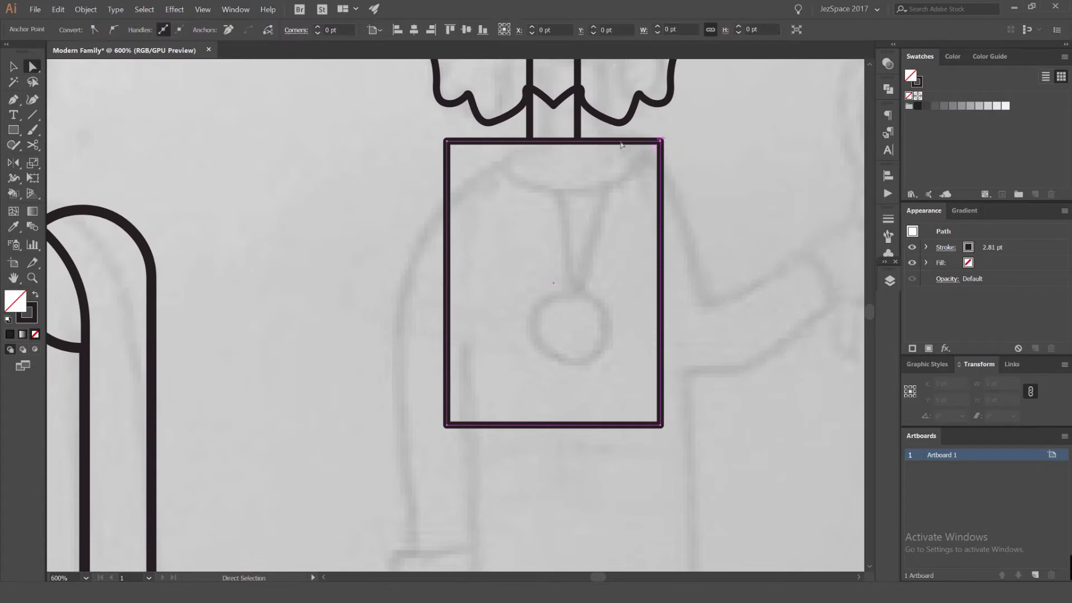
pyautogui.keyDown('shift'); pyautogui.click(446, 141); pyautogui.keyUp('shift')
pyautogui.moveTo(524, 252)
pyautogui.mouseDown()
pyautogui.moveTo(509, 230)
pyautogui.moveTo(519, 248)
pyautogui.mouseUp()
pyautogui.press('v')
pyautogui.click(715, 232)
# Draw an ellipse about 74 by 40.5 pt centred over the mum's shoulders for the neckline
pyautogui.scroll(-2, 655, 317)
pyautogui.scroll(1, 604, 257)
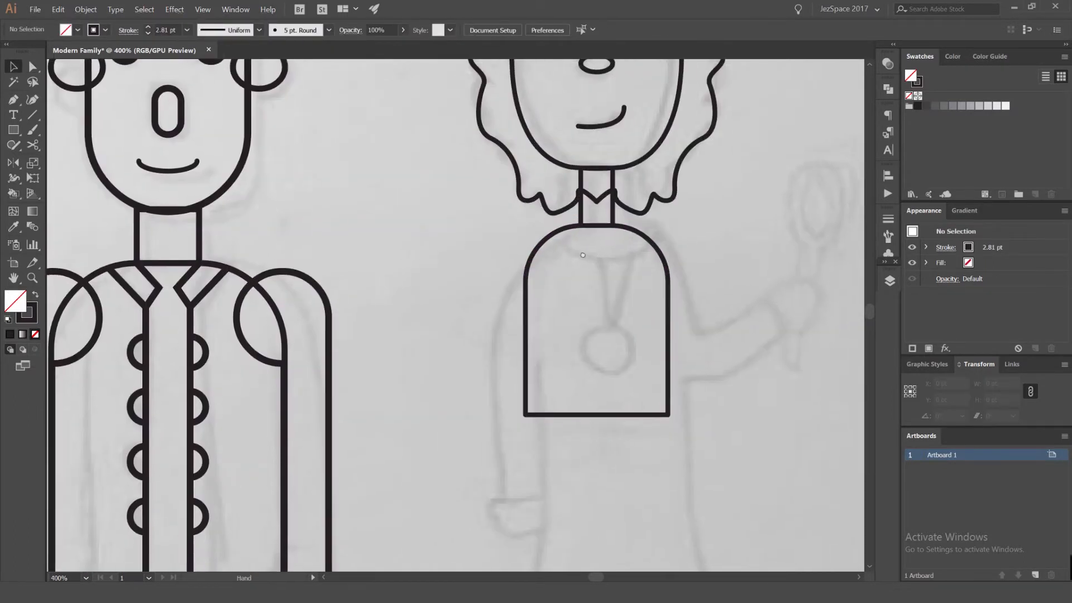
pyautogui.press('l')
pyautogui.scroll(2, 605, 258)
pyautogui.moveTo(586, 251); pyautogui.dragTo(710, 319)
pyautogui.press('v')
pyautogui.click(736, 235)
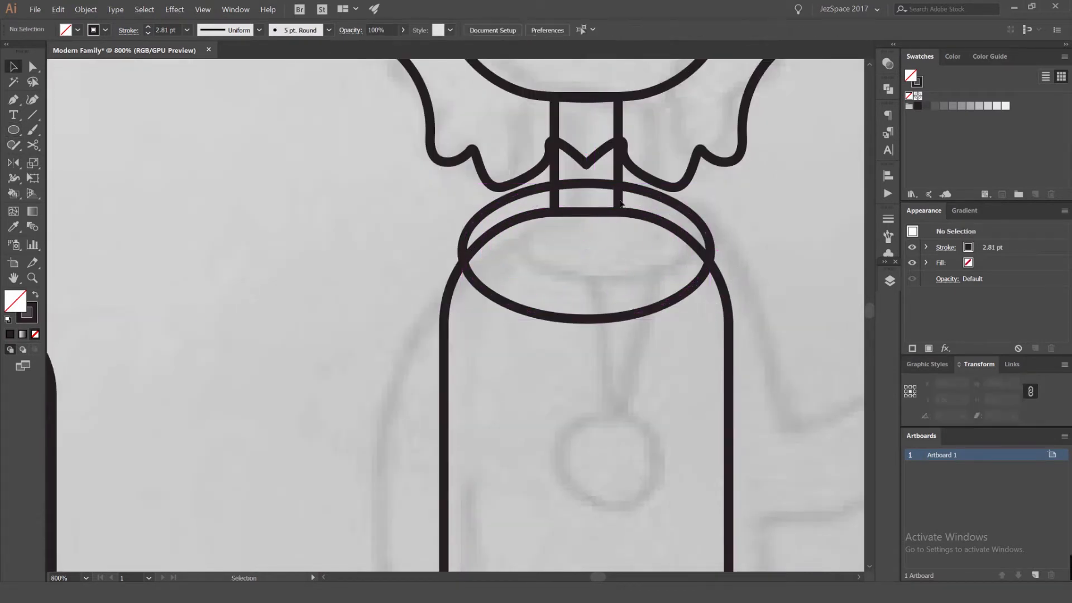
# Cut the neckline ellipse with Scissors where it crosses the torso outline on both sides
pyautogui.click(596, 184)
pyautogui.scroll(2, 710, 251)
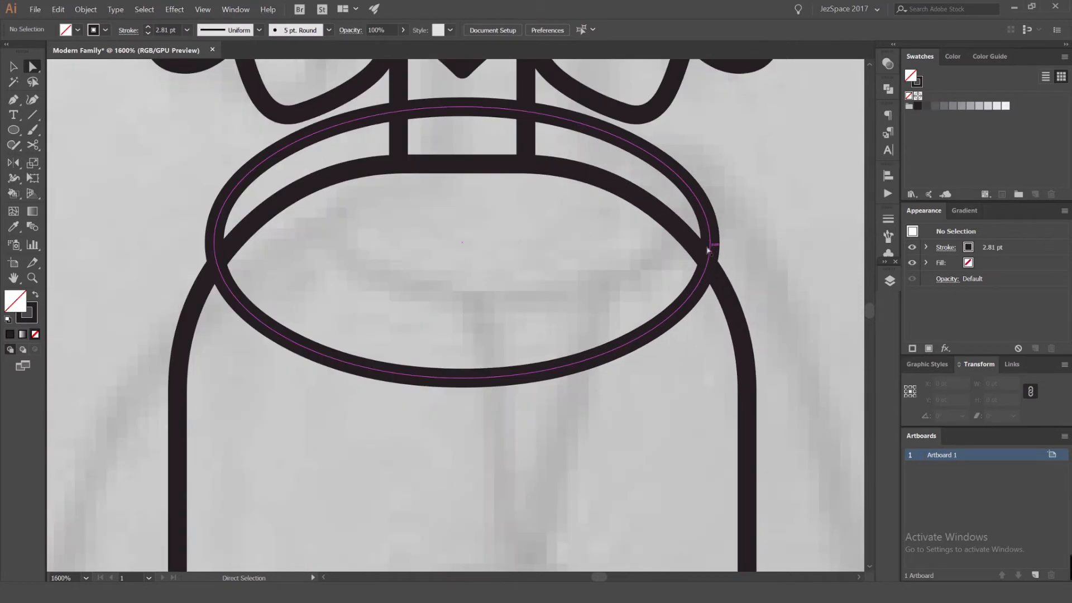
pyautogui.press('c')
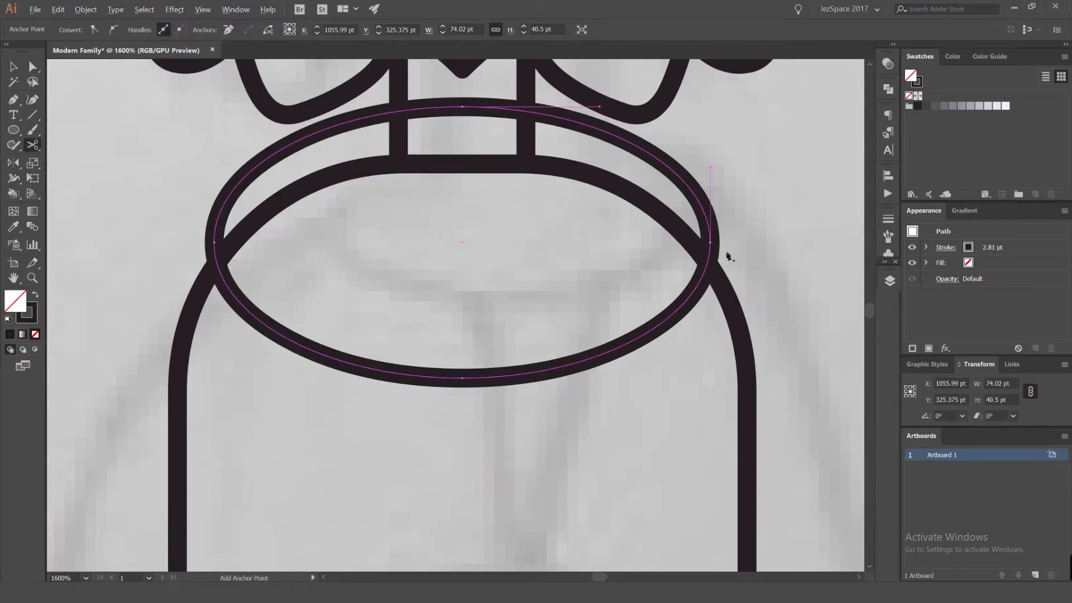
pyautogui.scroll(2, 725, 257)
pyautogui.click(684, 267)
pyautogui.scroll(-4, 620, 285)
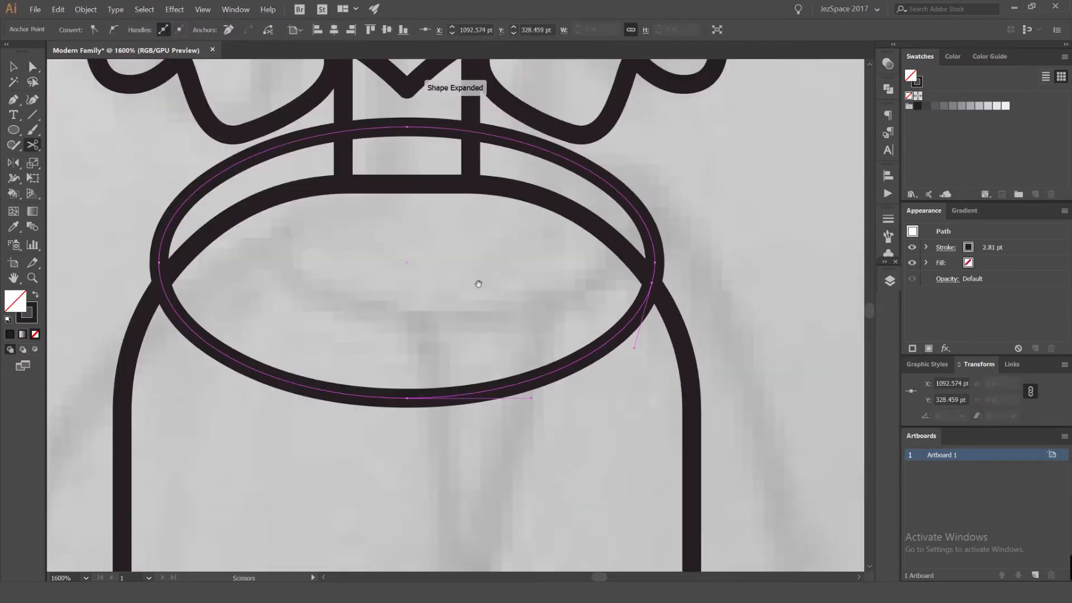
pyautogui.scroll(4, 363, 271)
pyautogui.click(376, 275)
pyautogui.scroll(-3, 376, 274)
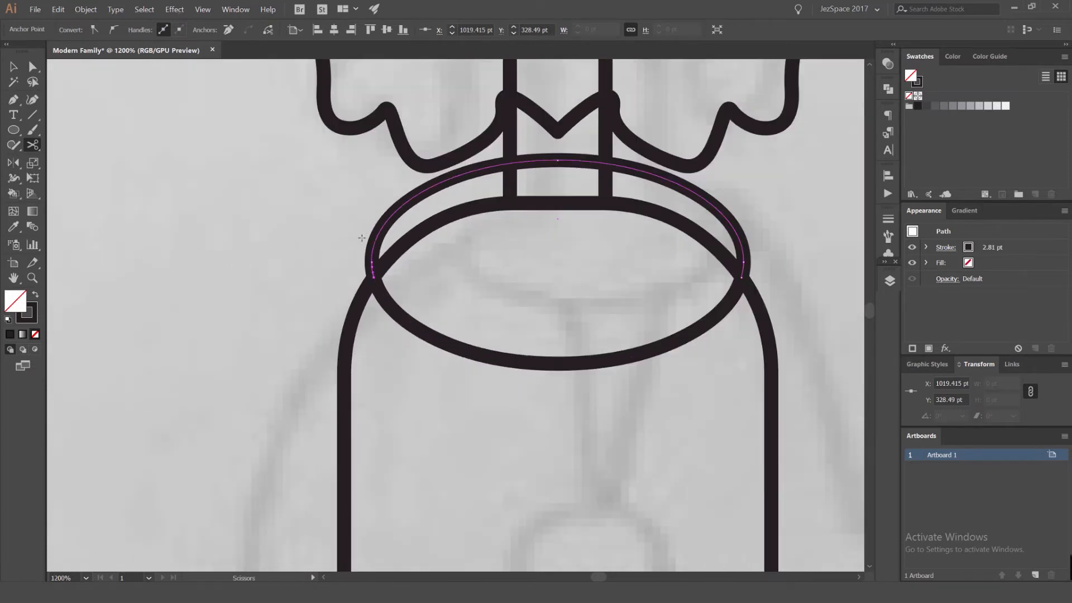
# Delete the upper arc of the cut ellipse, leaving the lower curve as the neckline
pyautogui.press('a')
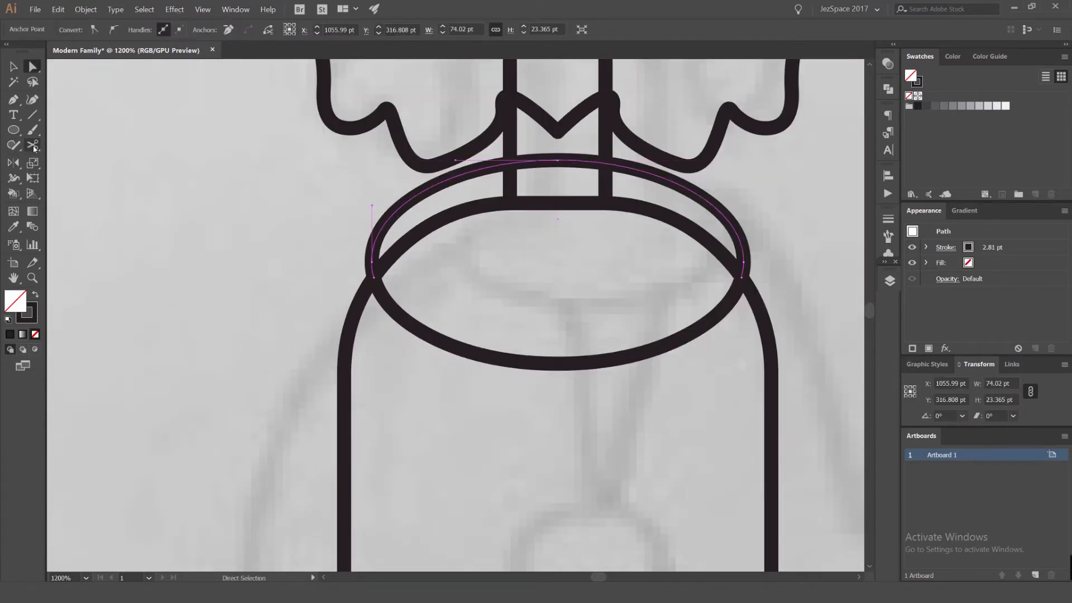
pyautogui.click(34, 146)
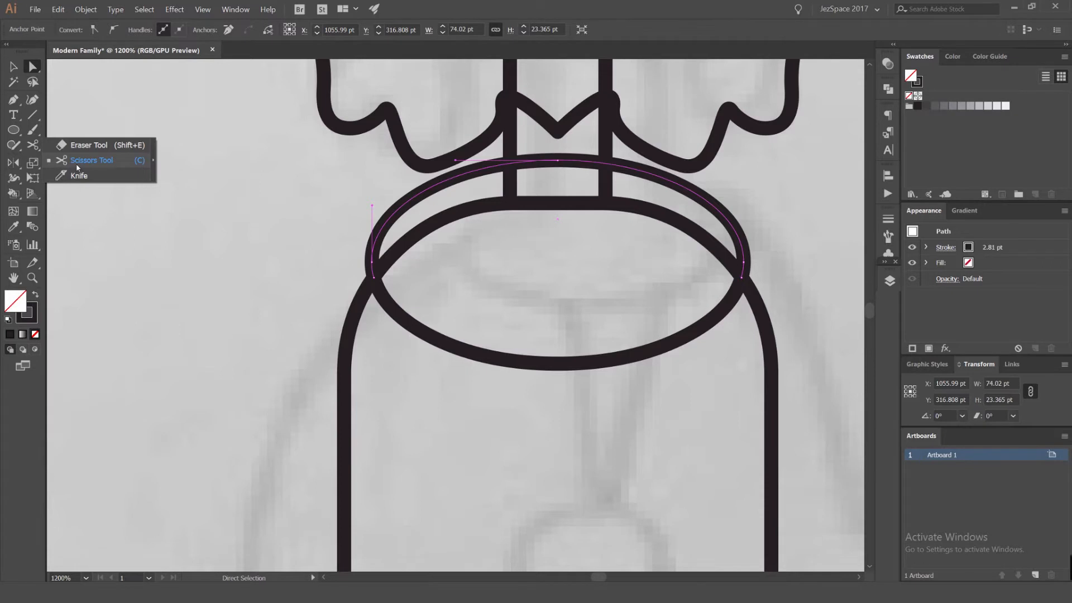
pyautogui.click(396, 214)
pyautogui.press('Delete')
pyautogui.press('Delete')
pyautogui.press('v')
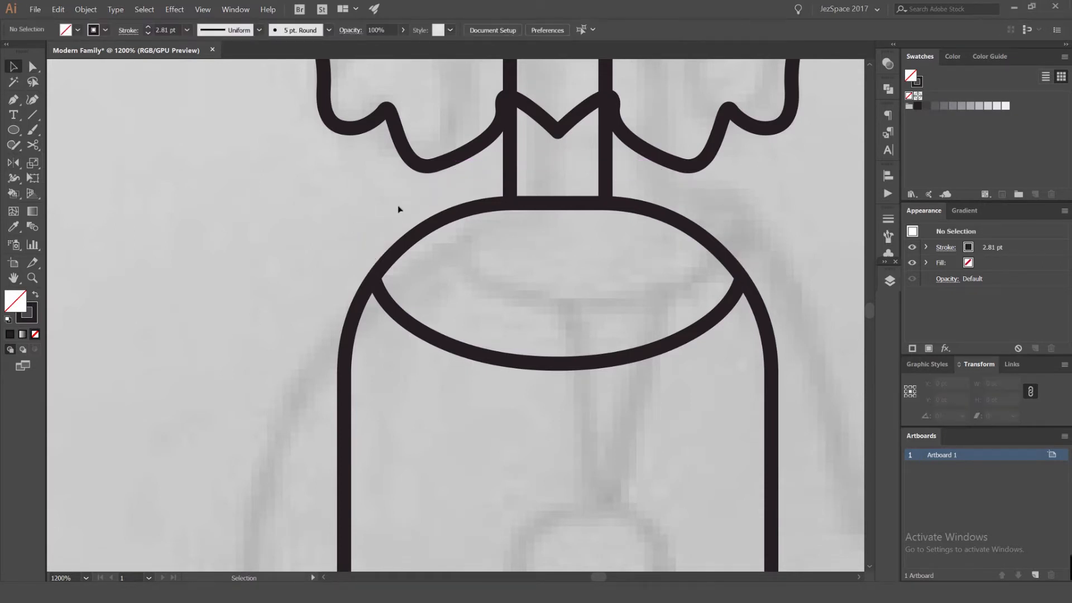
# Examine in outline view how the neckline curve's ends meet the torso outline
pyautogui.click(384, 292)
pyautogui.hotkey('ctrl', 'y')
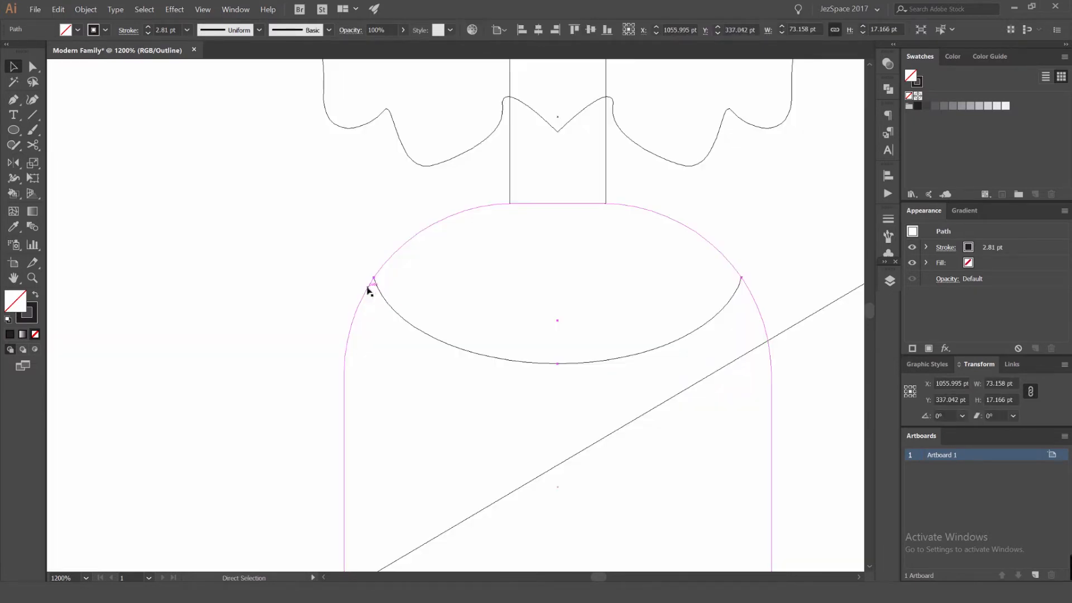
pyautogui.scroll(5, 373, 282)
pyautogui.scroll(3, 405, 250)
pyautogui.scroll(-7, 436, 206)
pyautogui.hotkey('ctrl', 'y')
pyautogui.scroll(-5, 409, 221)
pyautogui.click(470, 269)
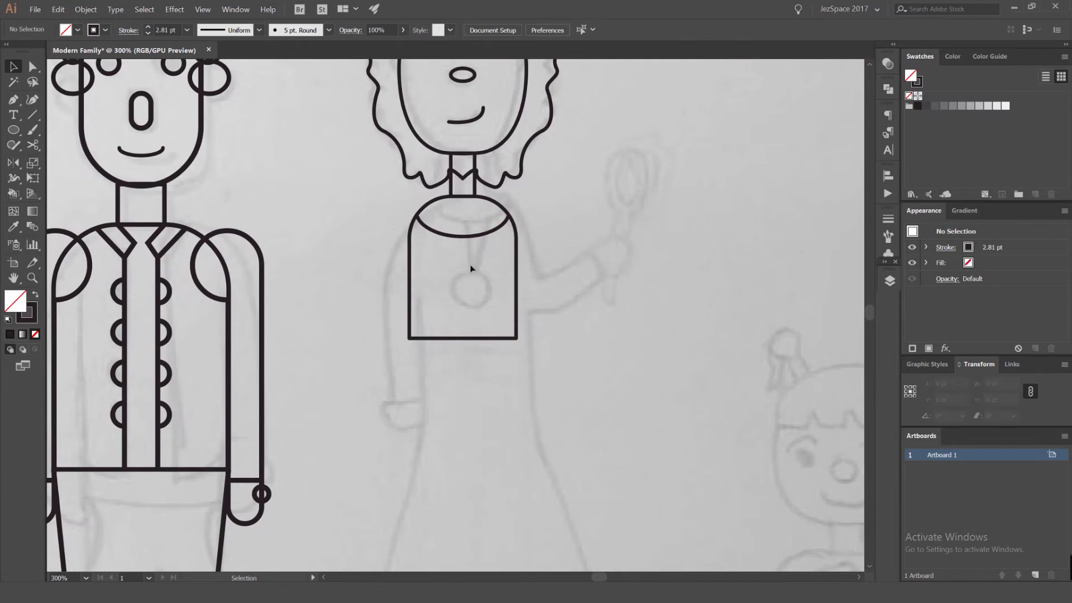
# Draw a diagonal necklace line from the neck's lower left corner to the centre of the chest
pyautogui.scroll(2, 471, 269)
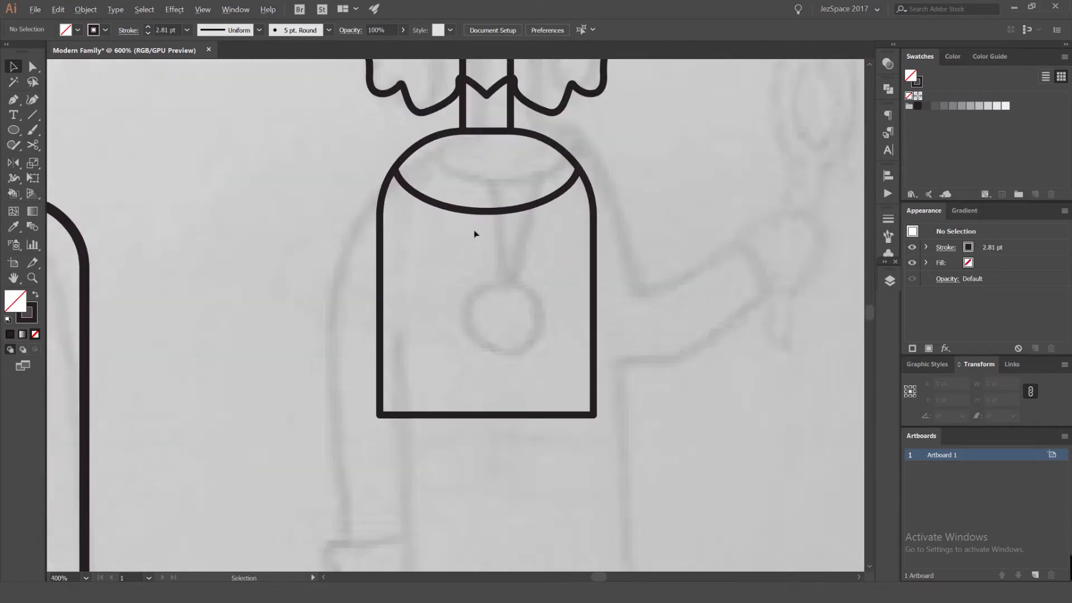
pyautogui.click(463, 131)
pyautogui.click(488, 270)
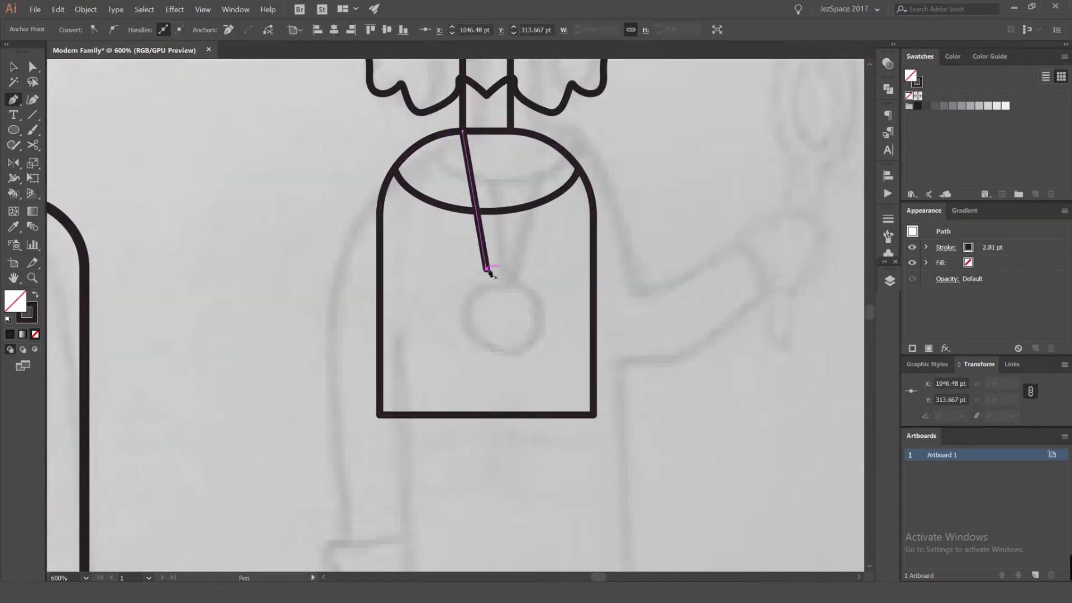
pyautogui.keyDown('ctrl'); pyautogui.click(488, 314); pyautogui.keyUp('ctrl')
# Mirror a copy of the necklace line about its lower end to form a V
pyautogui.press('l')
pyautogui.press('a')
pyautogui.press('v')
pyautogui.click(486, 270)
pyautogui.press('o')
pyautogui.keyDown('alt'); pyautogui.click(486, 270); pyautogui.keyUp('alt')
pyautogui.click(780, 344)
pyautogui.press('v')
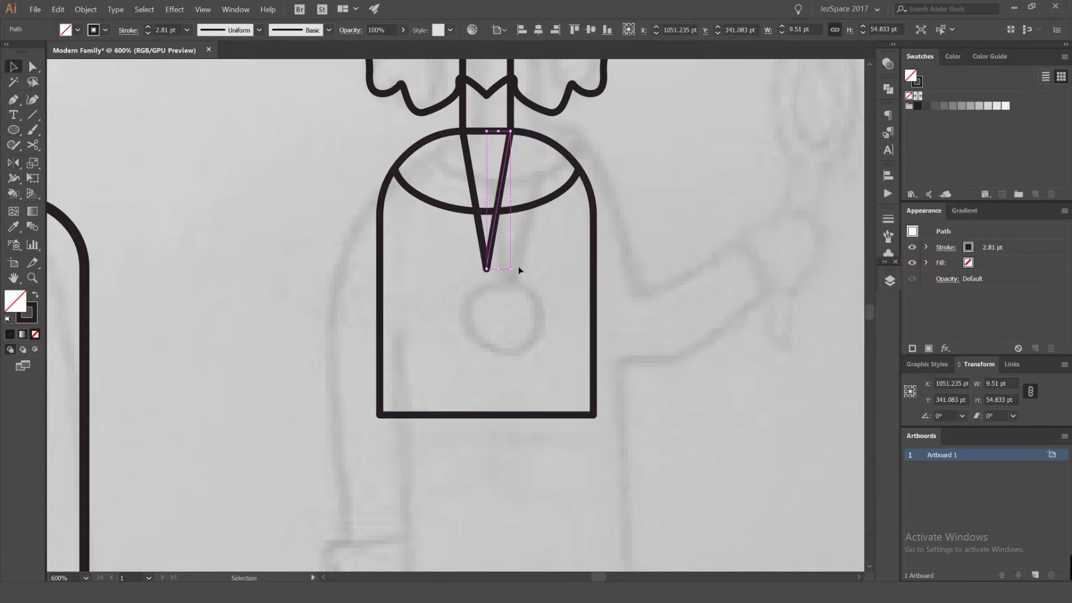
# Draw a circle about 19 pt in diameter centred on the tip of the necklace V
pyautogui.click(519, 270)
pyautogui.press('o')
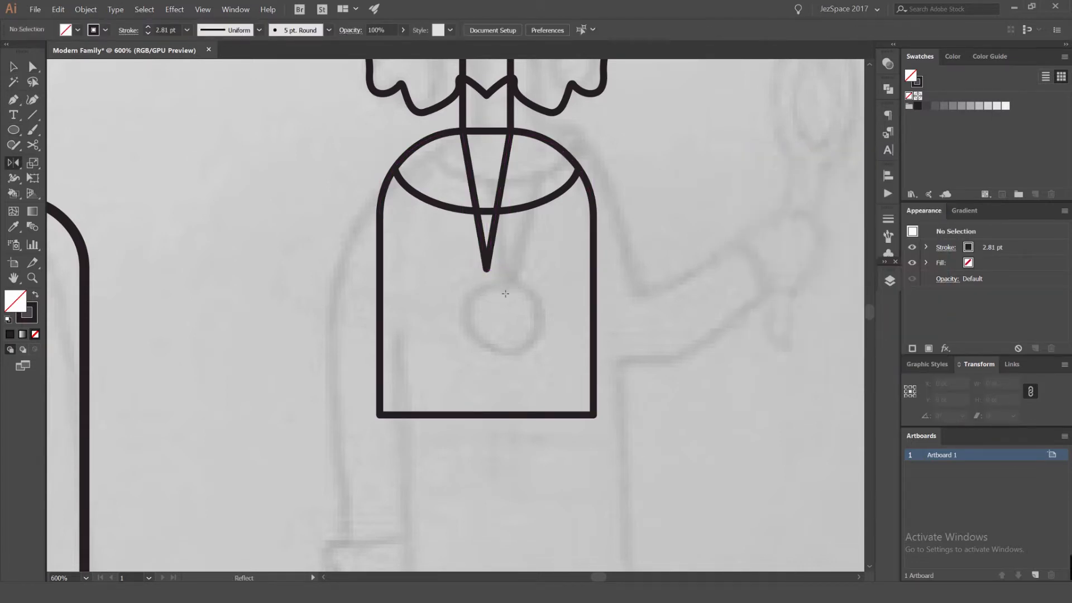
pyautogui.hotkey('ctrl', 'z')
pyautogui.hotkey('ctrl', 'shift', 'z')
pyautogui.moveTo(512, 295); pyautogui.dragTo(511, 293)
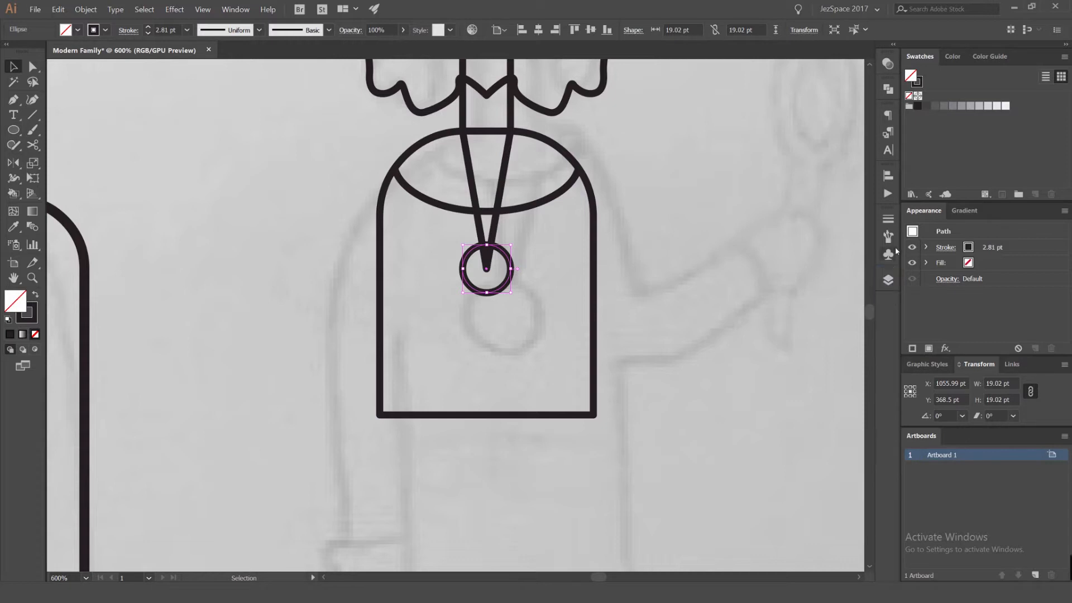
pyautogui.moveTo(897, 246); pyautogui.dragTo(891, 246)
pyautogui.click(640, 282)
# Hang the pendant circle just below the necklace V's tip and shorten the V to a height of 49.333 pt
pyautogui.scroll(2, 514, 260)
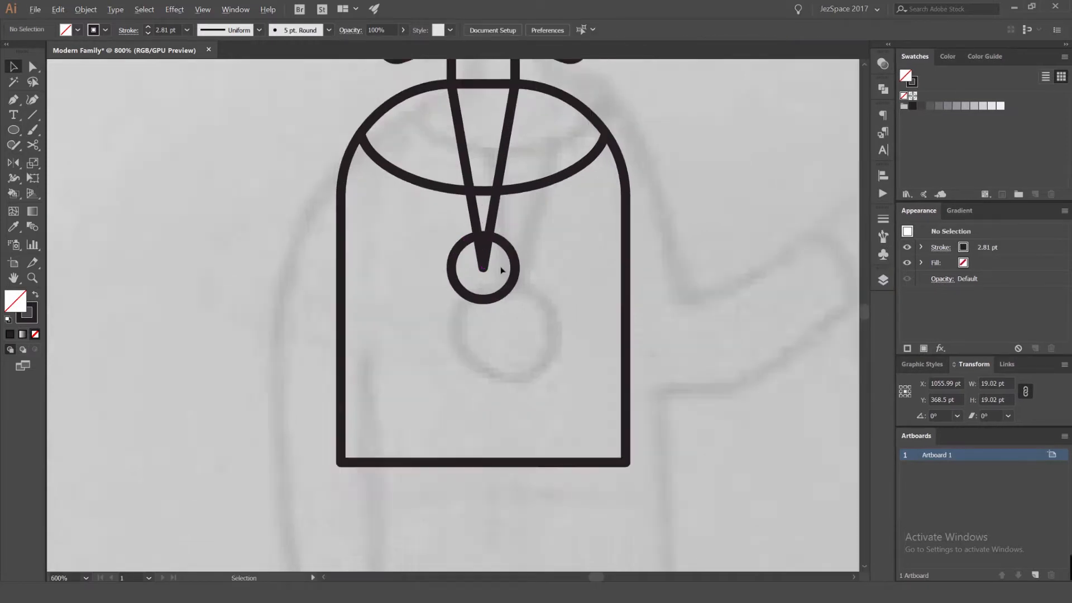
pyautogui.moveTo(513, 261); pyautogui.dragTo(544, 307)
pyautogui.scroll(-3, 547, 268)
pyautogui.scroll(2, 503, 242)
pyautogui.click(524, 249)
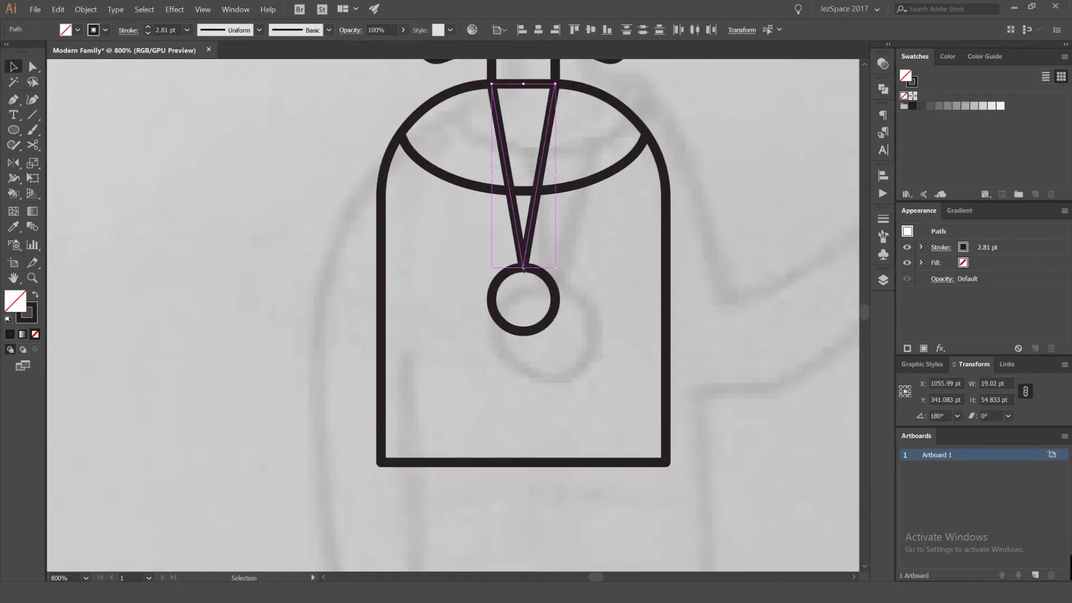
pyautogui.click(586, 254)
pyautogui.scroll(-4, 597, 249)
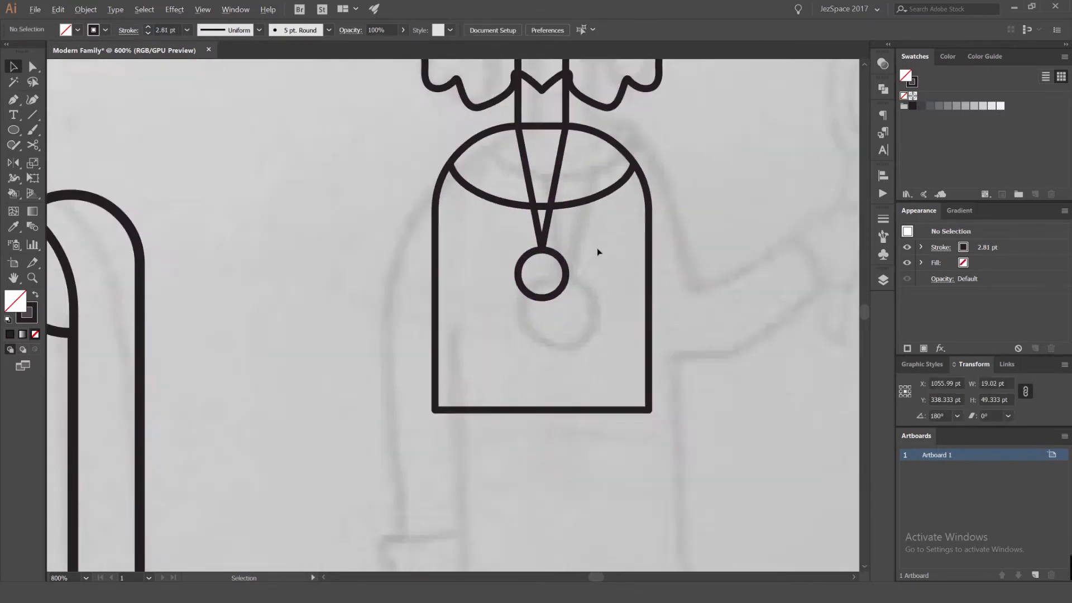
# Stretch the mum's torso shape downward to the dress hem line in the sketch
pyautogui.scroll(3, 502, 196)
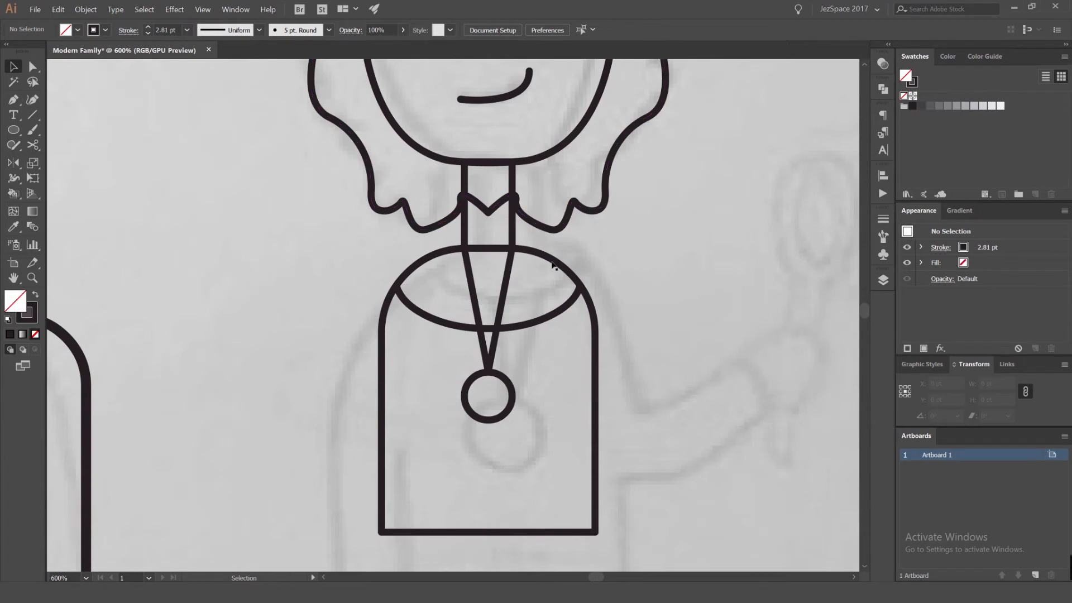
pyautogui.scroll(-2, 553, 265)
pyautogui.scroll(-3, 546, 268)
pyautogui.scroll(-2, 585, 157)
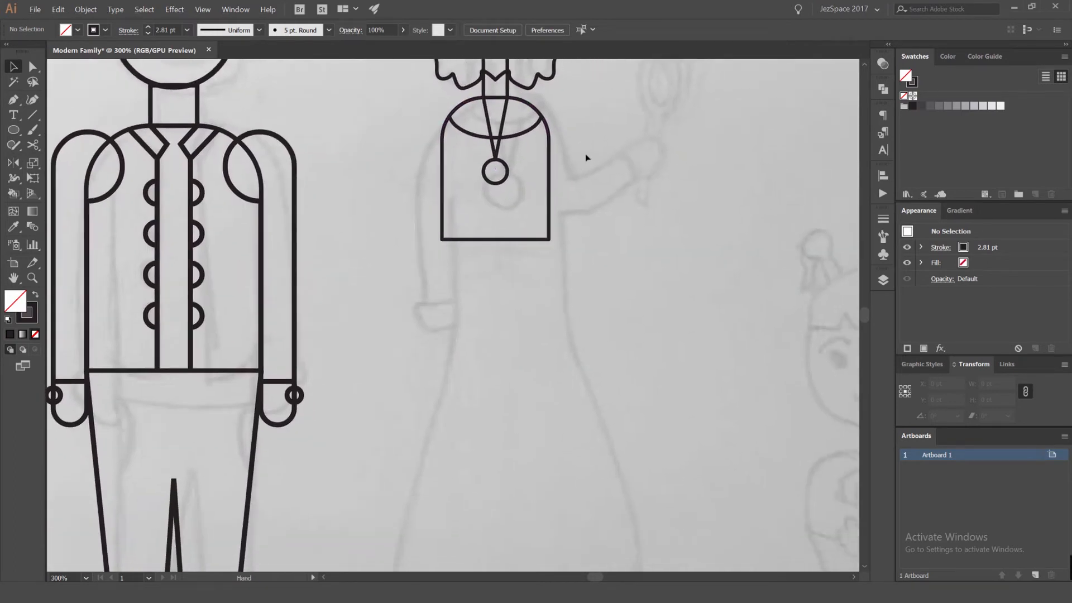
pyautogui.scroll(-2, 533, 226)
pyautogui.click(516, 230)
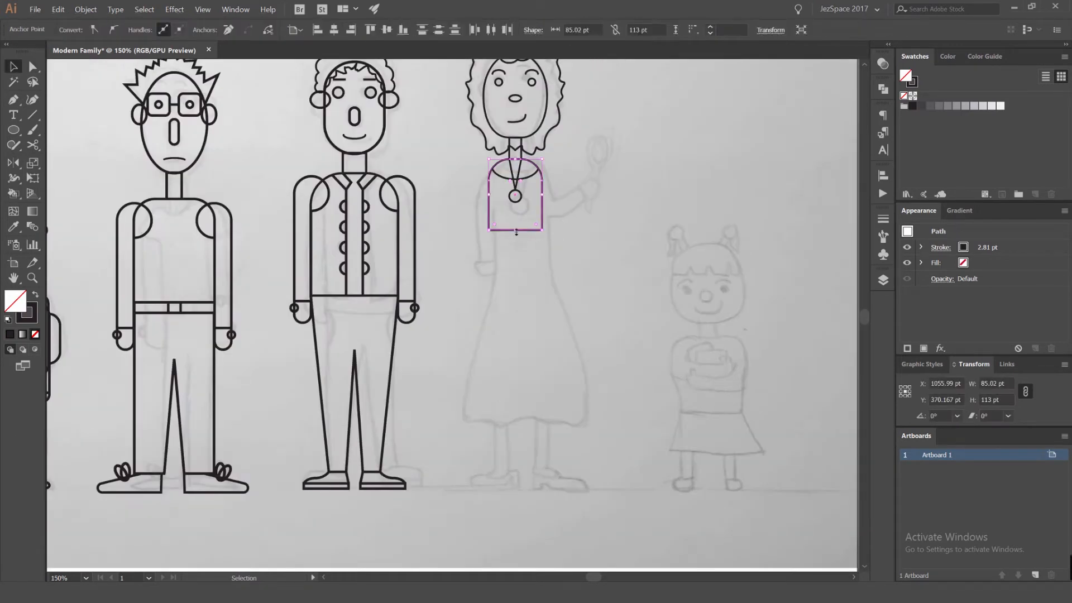
pyautogui.moveTo(519, 301); pyautogui.dragTo(529, 441)
pyautogui.click(581, 353)
# Flare the dress by shifting its lower left corner outward to X 983.477 pt or slightly further, matching the sketched hem
pyautogui.press('a')
pyautogui.click(509, 382)
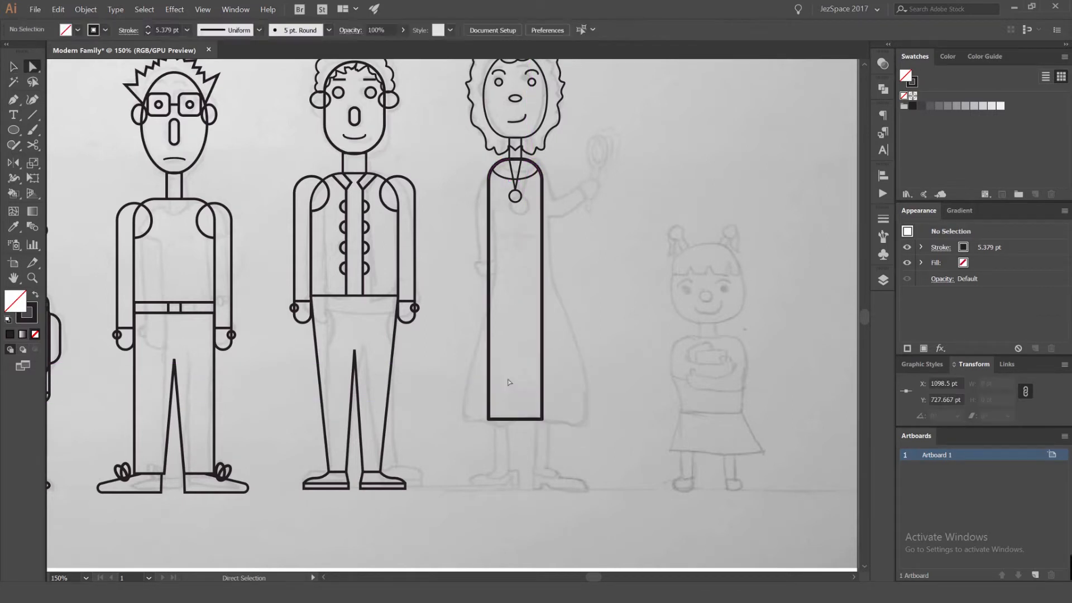
pyautogui.hotkey('shift', 'Left')
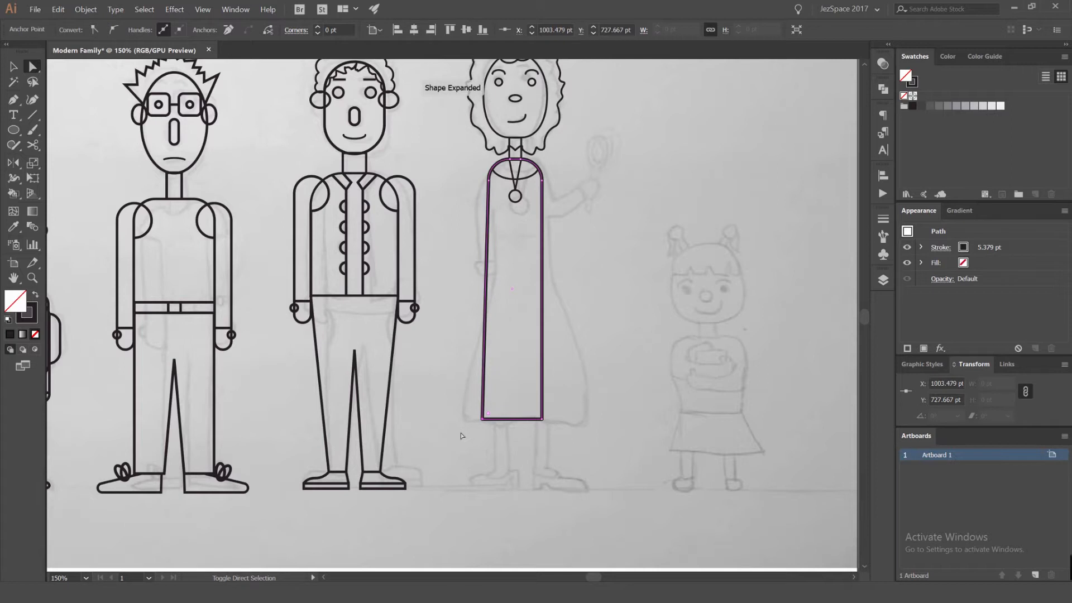
pyautogui.hotkey('shift', 'Left')
pyautogui.hotkey('shift', 'Left')
pyautogui.hotkey('shift', 'Left')
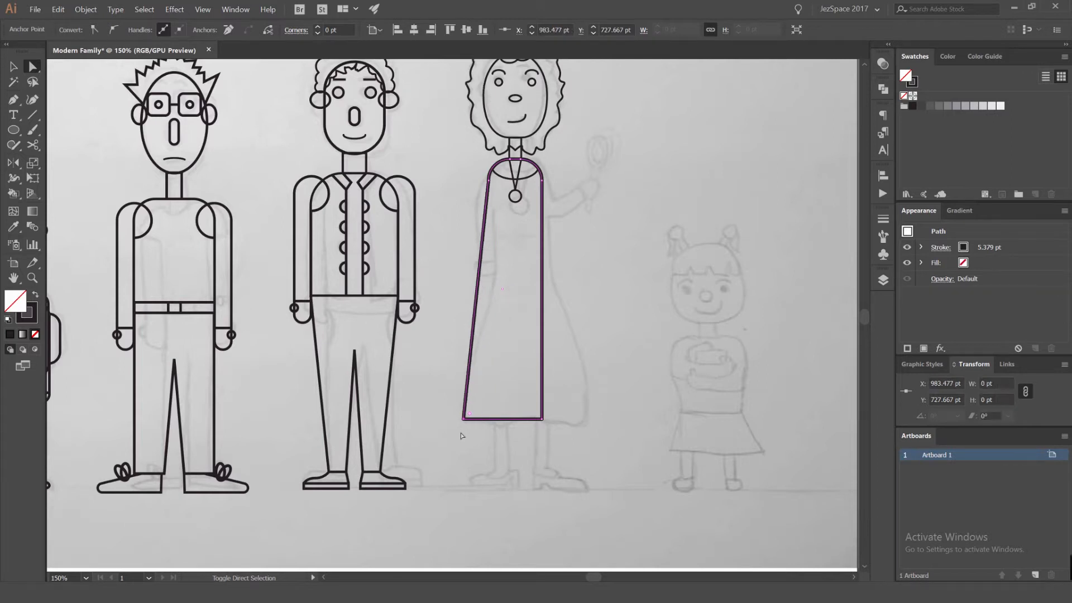
pyautogui.scroll(2, 471, 433)
pyautogui.click(491, 425)
pyautogui.scroll(2, 495, 422)
pyautogui.press('a')
pyautogui.click(509, 387)
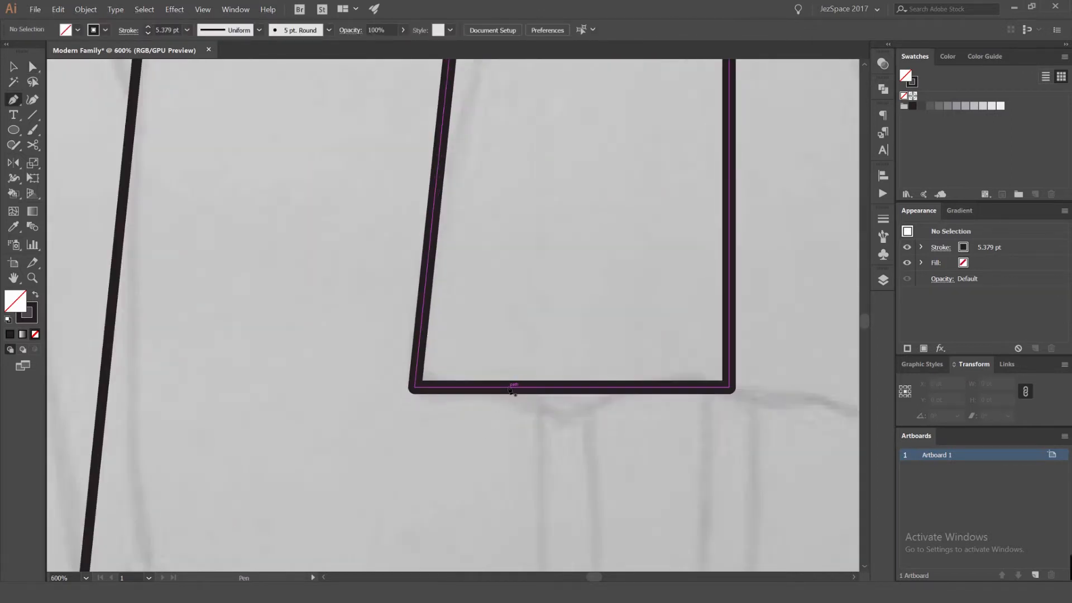
pyautogui.moveTo(512, 368); pyautogui.dragTo(512, 367)
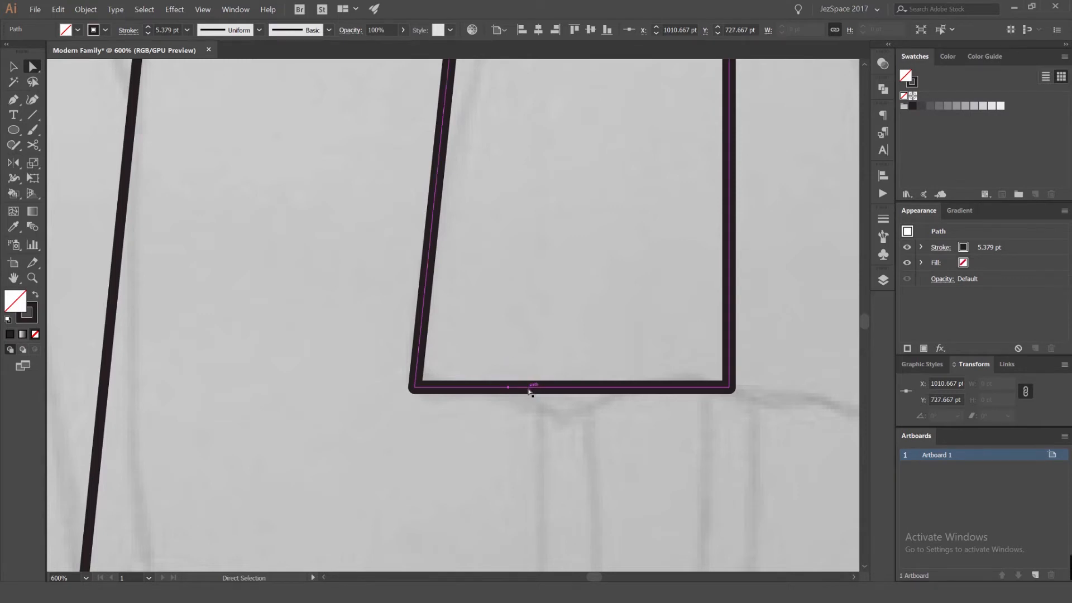
pyautogui.hotkey('ctrl', 'z')
pyautogui.hotkey('ctrl', 'z')
# Add an anchor point near the left end of the hem and raise it to about Y 713.667 pt
pyautogui.scroll(2, 503, 408)
pyautogui.press('p')
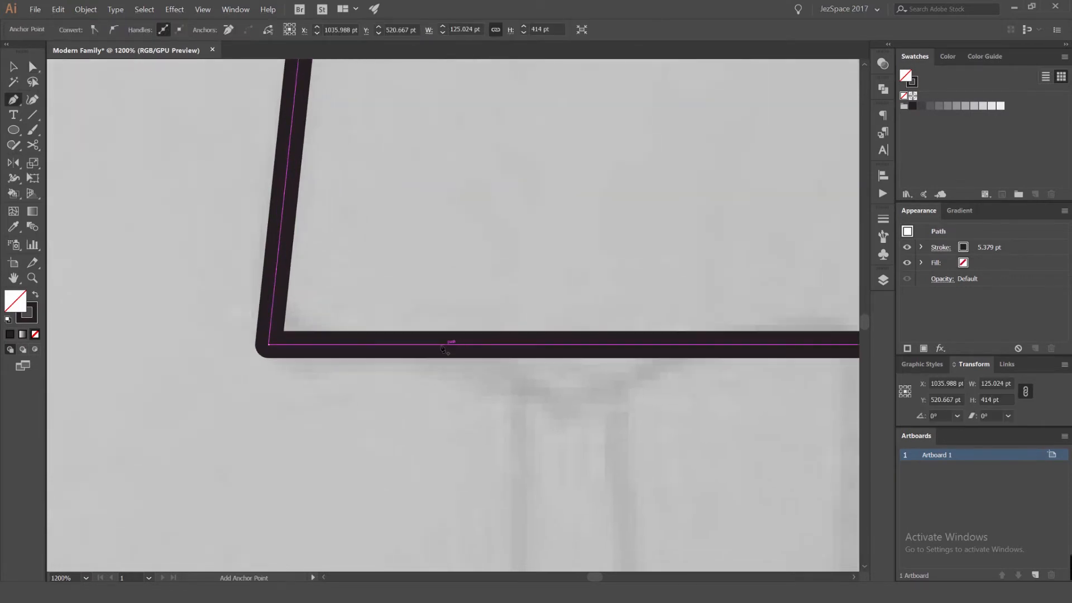
pyautogui.click(441, 346)
pyautogui.press('a')
pyautogui.moveTo(441, 346); pyautogui.dragTo(439, 283)
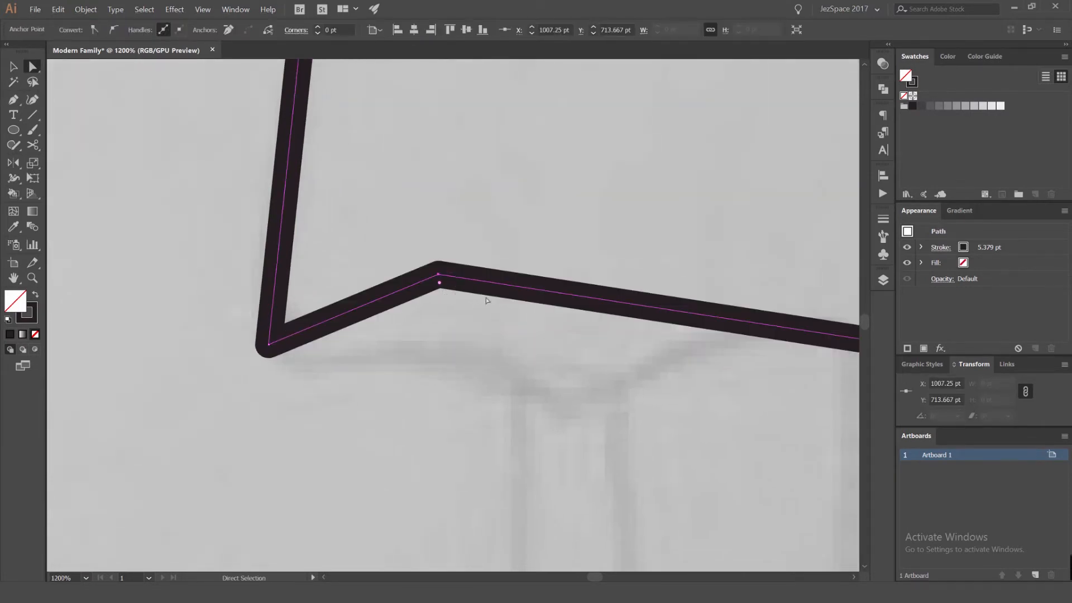
# Add a second hem anchor further right, pull it below the hem line, and round both points into a wave
pyautogui.press('p')
pyautogui.click(577, 297)
pyautogui.press('a')
pyautogui.moveTo(577, 297); pyautogui.dragTo(561, 389)
pyautogui.moveTo(593, 326); pyautogui.dragTo(534, 259)
pyautogui.click(439, 276)
pyautogui.press('v')
pyautogui.click(596, 268)
pyautogui.scroll(-3, 596, 268)
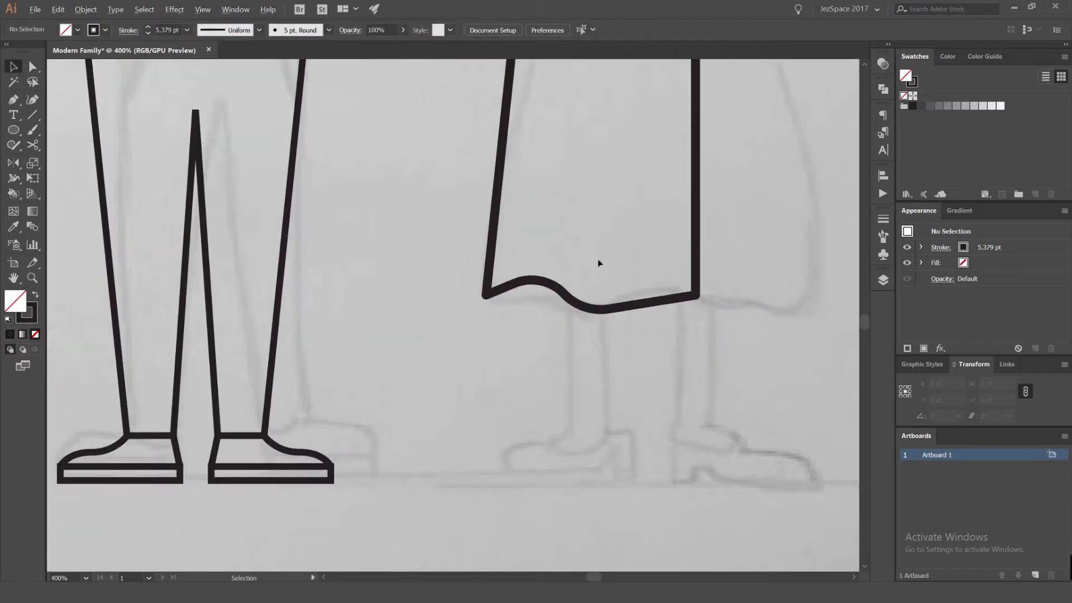
# Delete the straight right side of the dress outline
pyautogui.click(581, 307)
pyautogui.scroll(-3, 581, 308)
pyautogui.click(603, 274)
pyautogui.moveTo(606, 254); pyautogui.dragTo(574, 300)
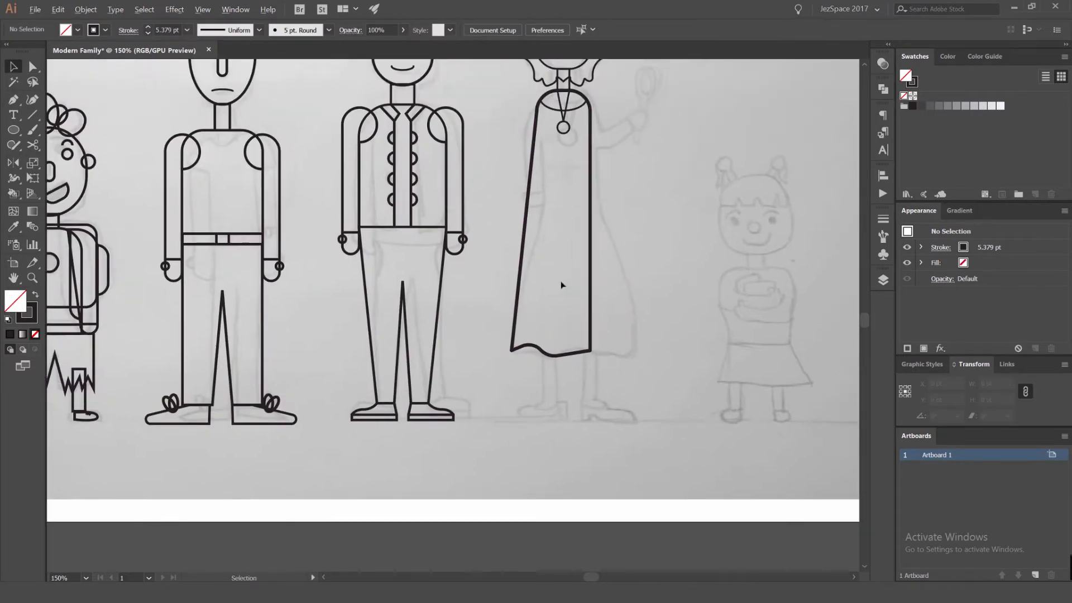
pyautogui.press('a')
pyautogui.moveTo(605, 225); pyautogui.dragTo(590, 277)
pyautogui.click(580, 205)
pyautogui.press('\\')
pyautogui.press('Delete')
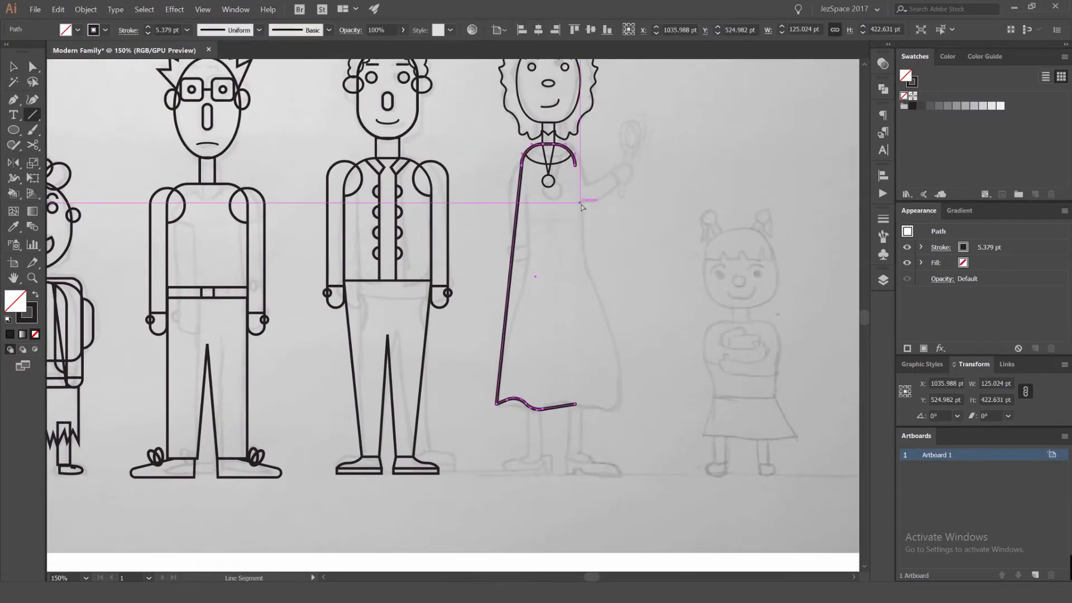
# Remove the dress's right shoulder curve, leaving the outline ending at the neck
pyautogui.press('a')
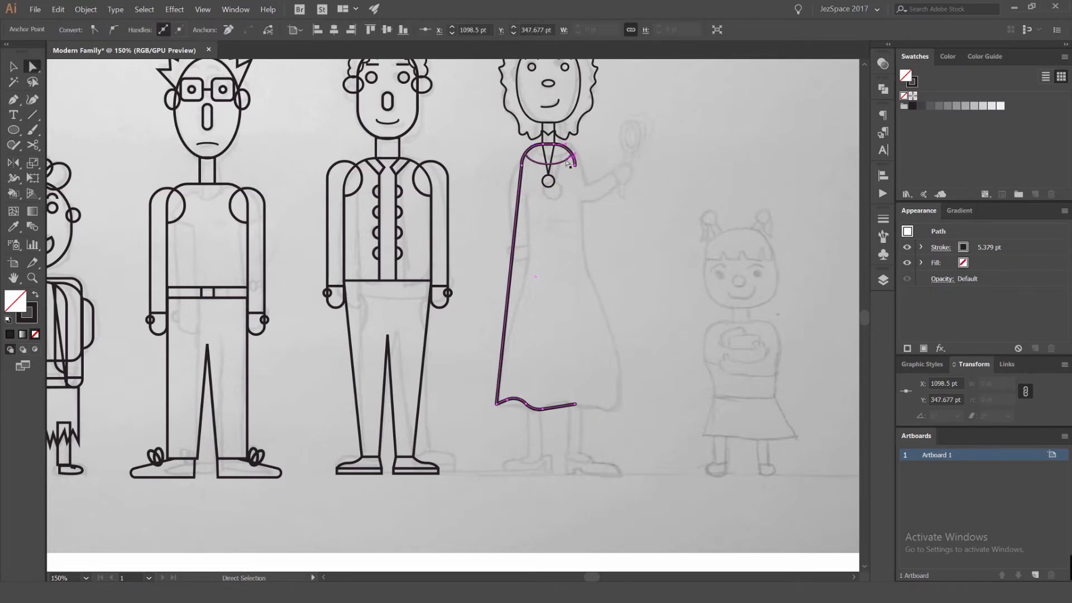
pyautogui.click(554, 146)
pyautogui.click(607, 168)
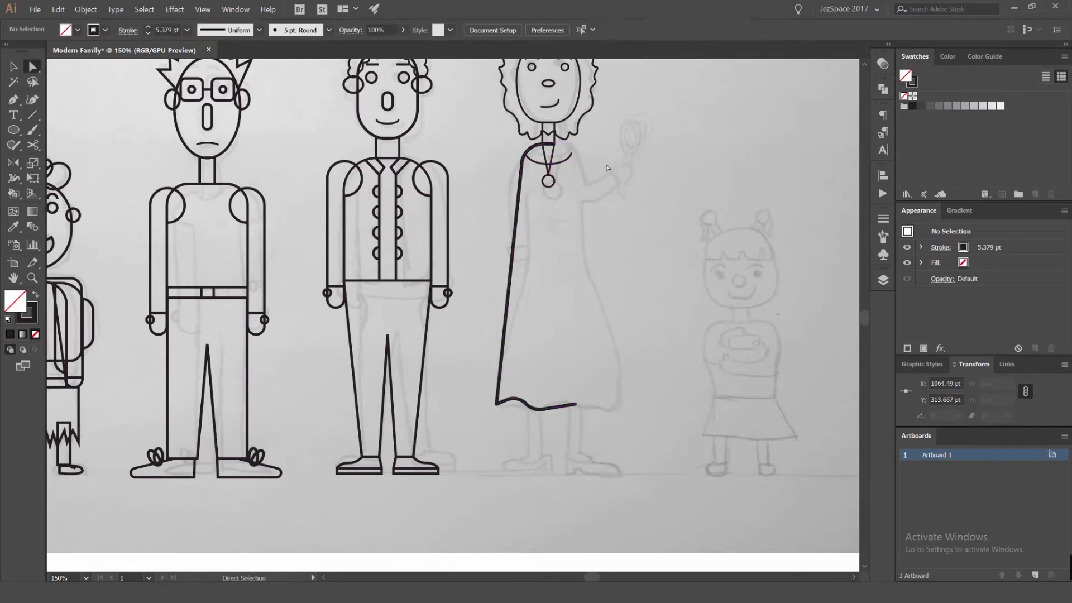
pyautogui.click(554, 146)
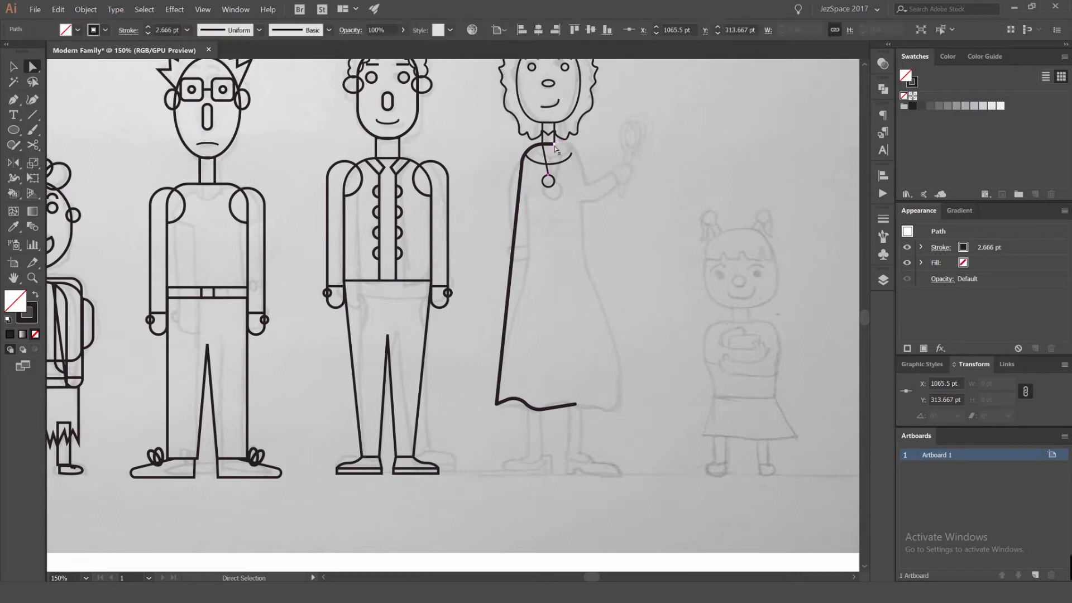
pyautogui.hscroll(-2, 578, 146)
pyautogui.scroll(3, 578, 146)
pyautogui.keyDown('alt'); pyautogui.click(537, 139); pyautogui.keyUp('alt')
pyautogui.scroll(2, 537, 139)
pyautogui.moveTo(569, 143); pyautogui.dragTo(537, 142)
pyautogui.click(639, 156)
pyautogui.scroll(-4, 637, 154)
pyautogui.moveTo(624, 151); pyautogui.dragTo(610, 147)
pyautogui.scroll(-4, 610, 146)
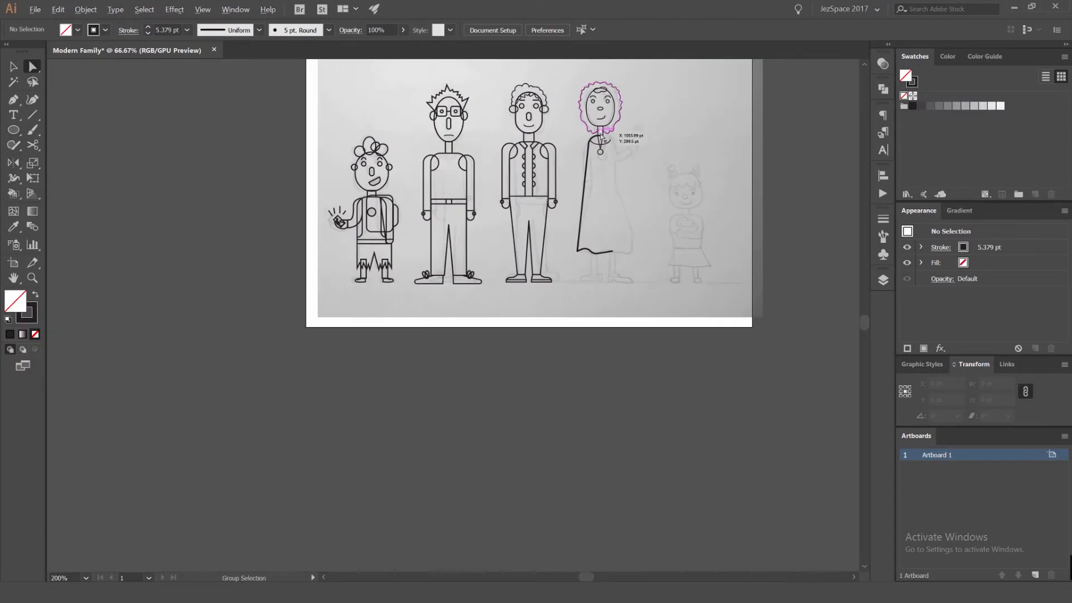
# Match the half dress outline to the other line work with a 2.666 pt stroke
pyautogui.scroll(4, 593, 149)
pyautogui.click(535, 154)
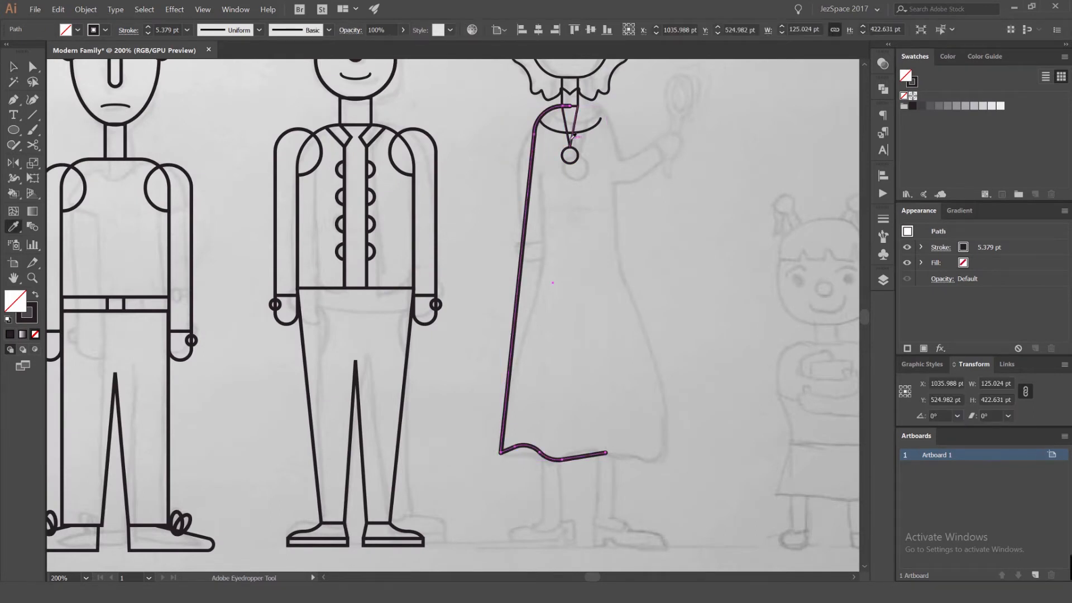
pyautogui.scroll(5, 539, 139)
# Draw a vertical centre line 394.5 pt tall through the mum's face and pendant, and colour its stroke grey
pyautogui.press('p')
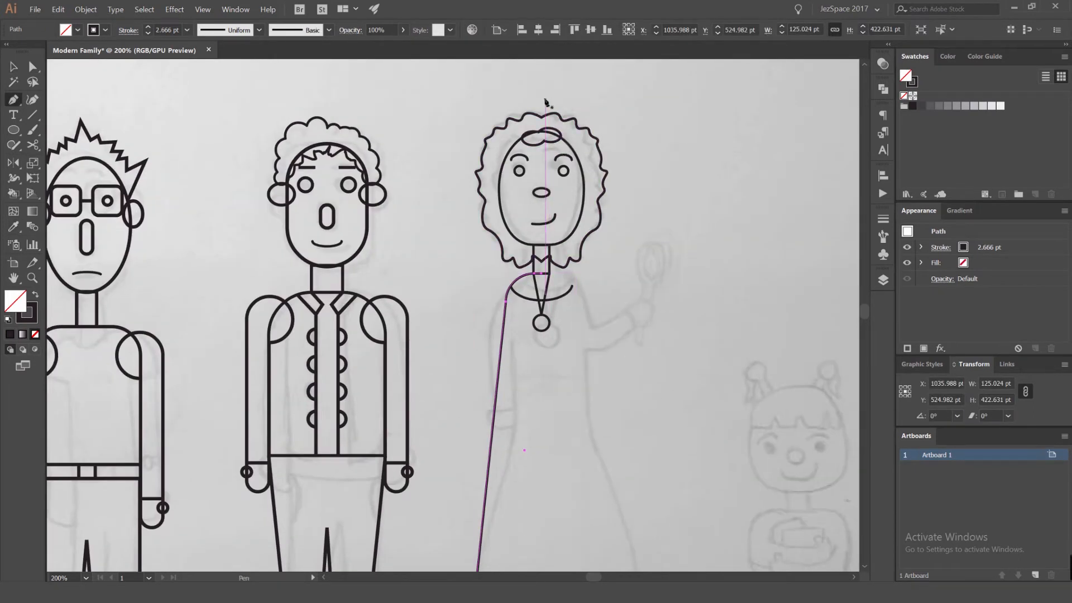
pyautogui.click(541, 429)
pyautogui.press('v')
pyautogui.click(617, 362)
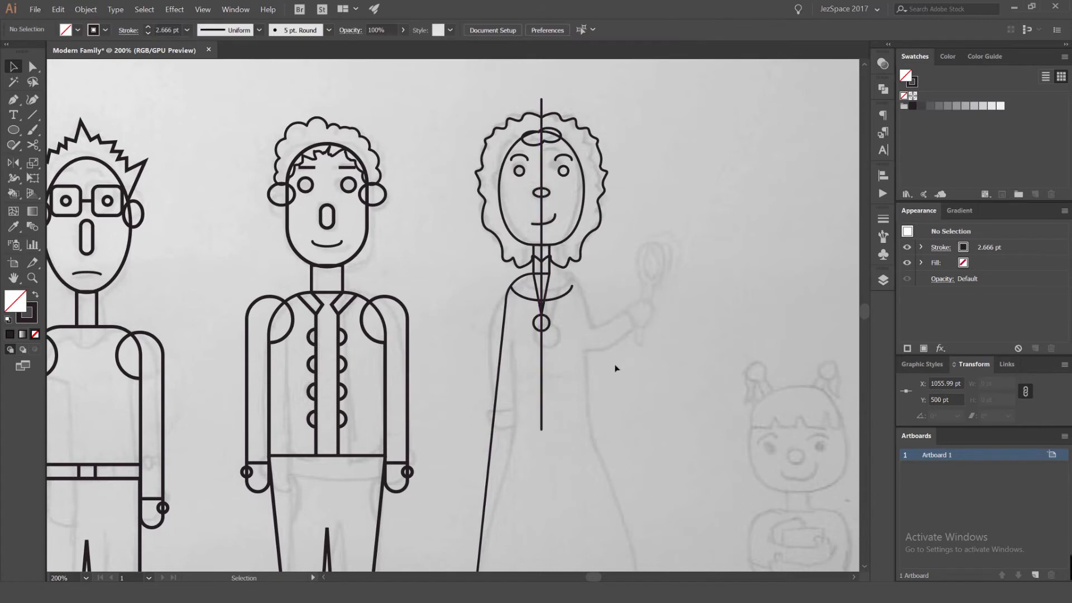
pyautogui.scroll(-2, 613, 365)
pyautogui.scroll(2, 598, 370)
pyautogui.click(555, 357)
pyautogui.click(947, 106)
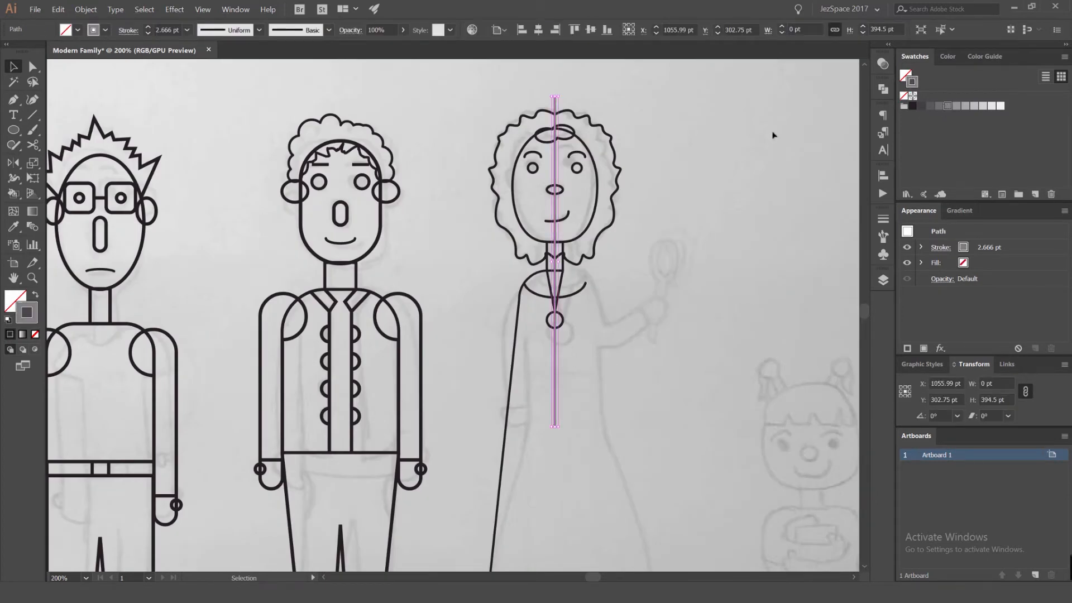
# Delete the grey vertical centre line running through the mum
pyautogui.click(594, 364)
pyautogui.scroll(2, 595, 364)
pyautogui.scroll(-2, 525, 297)
pyautogui.click(521, 311)
pyautogui.moveTo(509, 326); pyautogui.dragTo(506, 225)
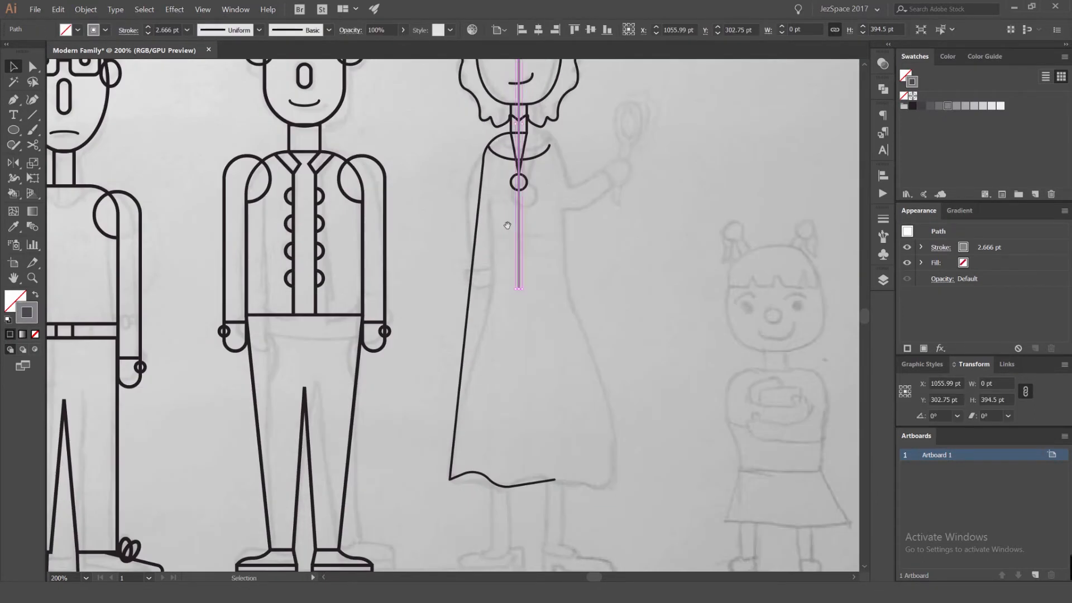
pyautogui.press('Delete')
# Bring the hem's open end inward to just past the dress's centre and shape the wave leading to it
pyautogui.moveTo(541, 476); pyautogui.dragTo(537, 450)
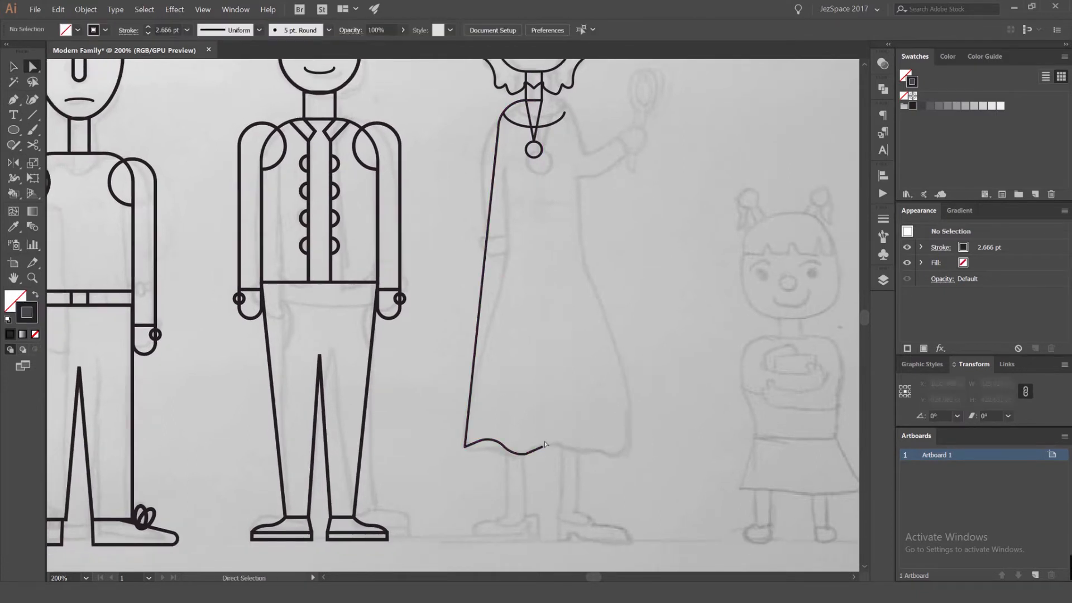
pyautogui.scroll(3, 536, 451)
pyautogui.click(480, 448)
pyautogui.moveTo(397, 395); pyautogui.dragTo(325, 459)
pyautogui.click(459, 364)
pyautogui.scroll(-4, 458, 368)
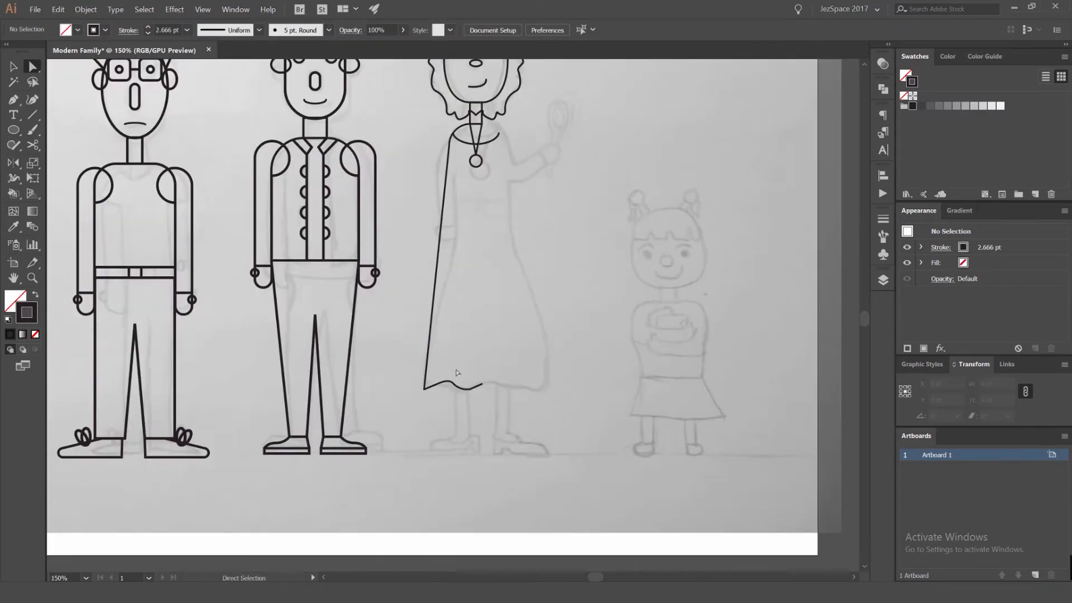
# Add an anchor point at waist height on the dress's left side and pull it inward to X 1010.5 pt
pyautogui.scroll(1, 474, 190)
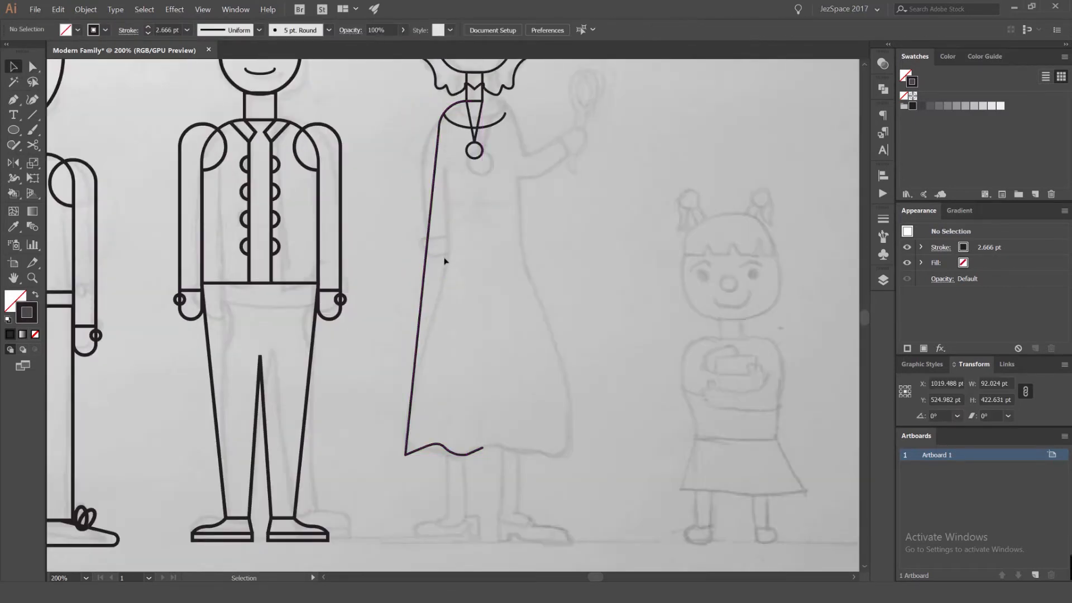
pyautogui.click(423, 270)
pyautogui.click(424, 270)
pyautogui.press('z')
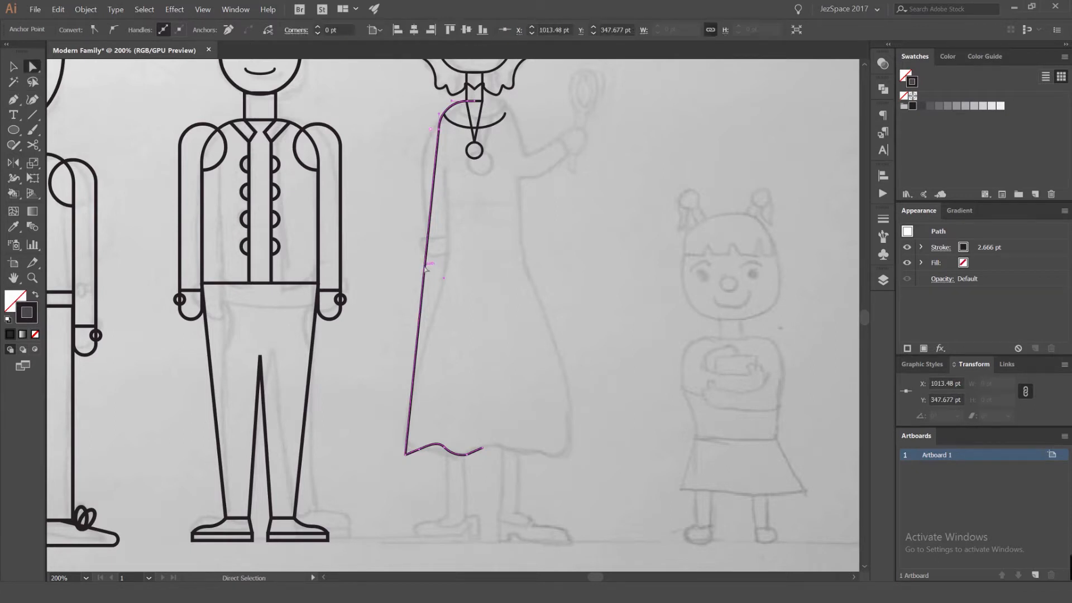
pyautogui.moveTo(424, 270); pyautogui.dragTo(450, 273)
pyautogui.moveTo(114, 269); pyautogui.dragTo(116, 269)
pyautogui.hotkey('ctrl', 'z')
pyautogui.hotkey('ctrl', 'z')
pyautogui.moveTo(425, 269); pyautogui.dragTo(437, 269)
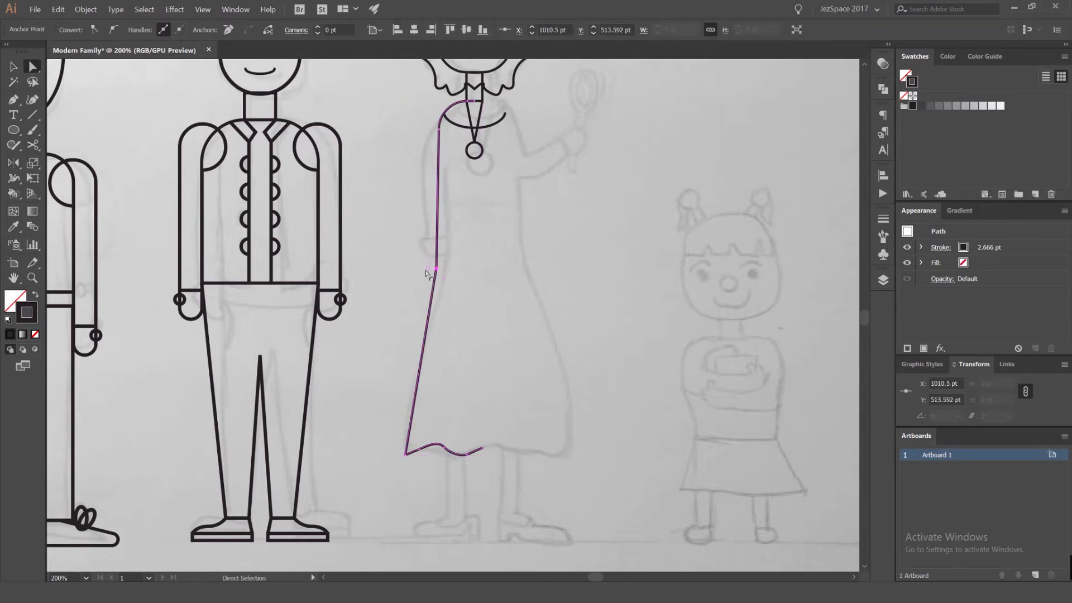
# Round the dress's waist corner into a smooth curve with a 265.39 pt corner radius
pyautogui.hotkey('ctrl', '+')
pyautogui.moveTo(1, 257); pyautogui.dragTo(1, 257)
pyautogui.scroll(-2, 295, 261)
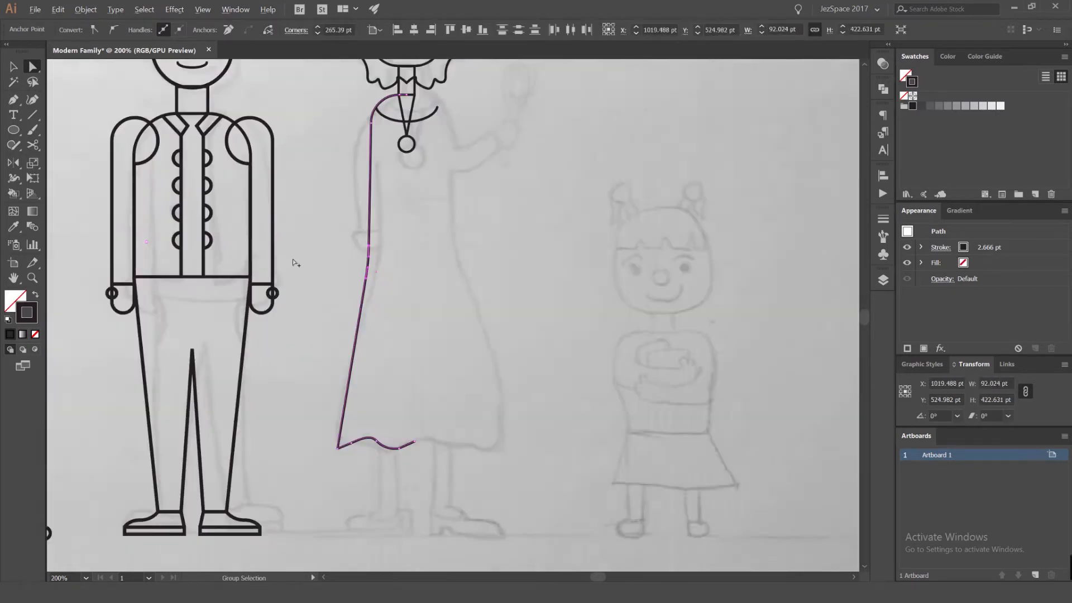
pyautogui.moveTo(332, 262); pyautogui.dragTo(527, 266)
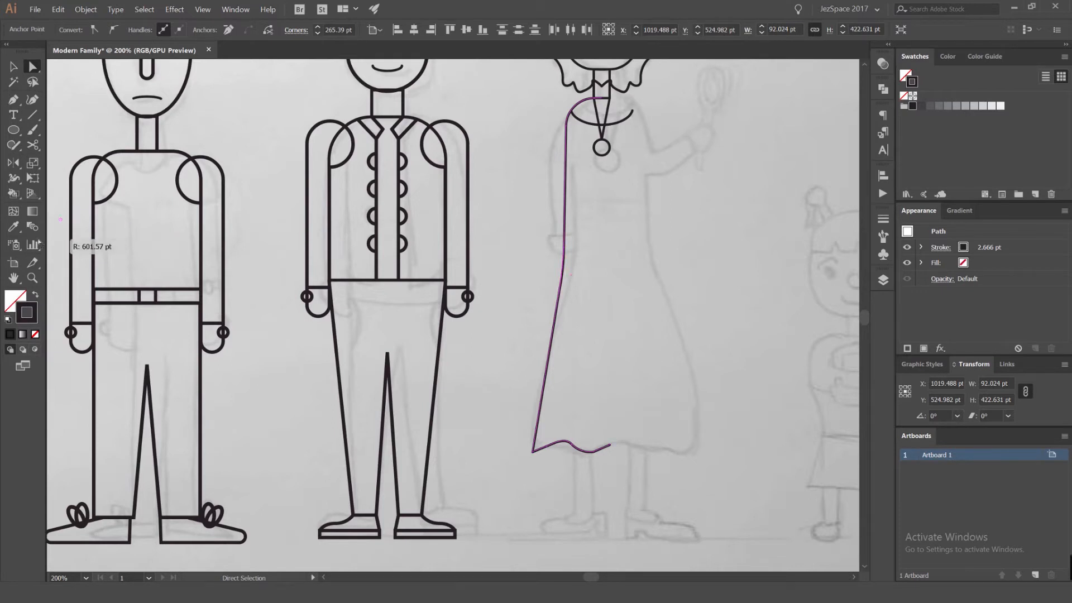
pyautogui.click(287, 171)
pyautogui.scroll(-2, 581, 185)
pyautogui.scroll(1, 672, 209)
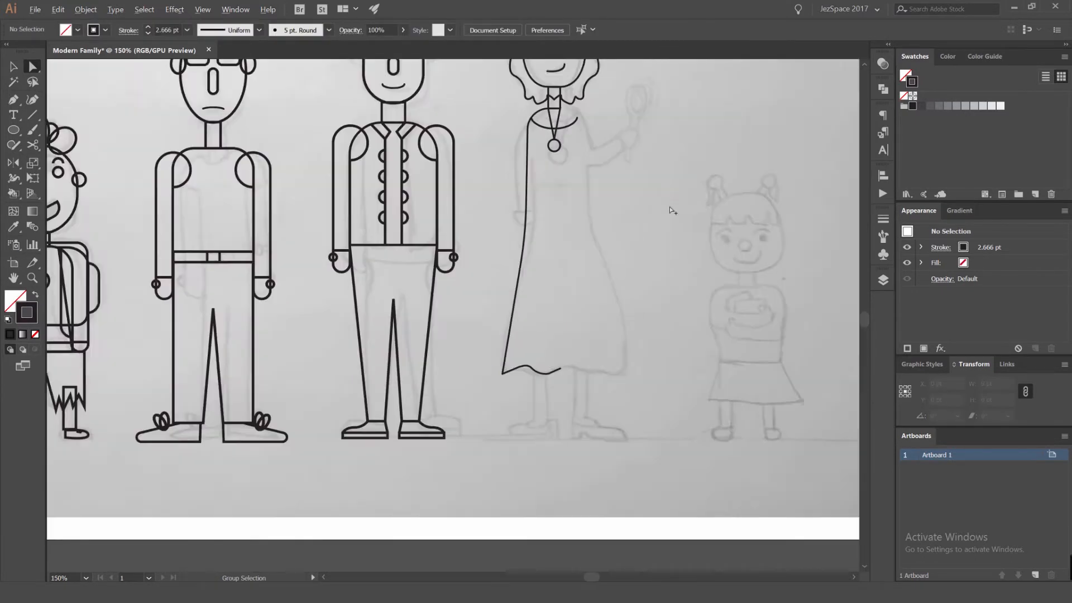
# Reflect a copy of the half dress outline across the vertical axis at the neck's centre
pyautogui.moveTo(601, 214); pyautogui.dragTo(549, 241)
pyautogui.press('v')
pyautogui.click(475, 214)
pyautogui.press('o')
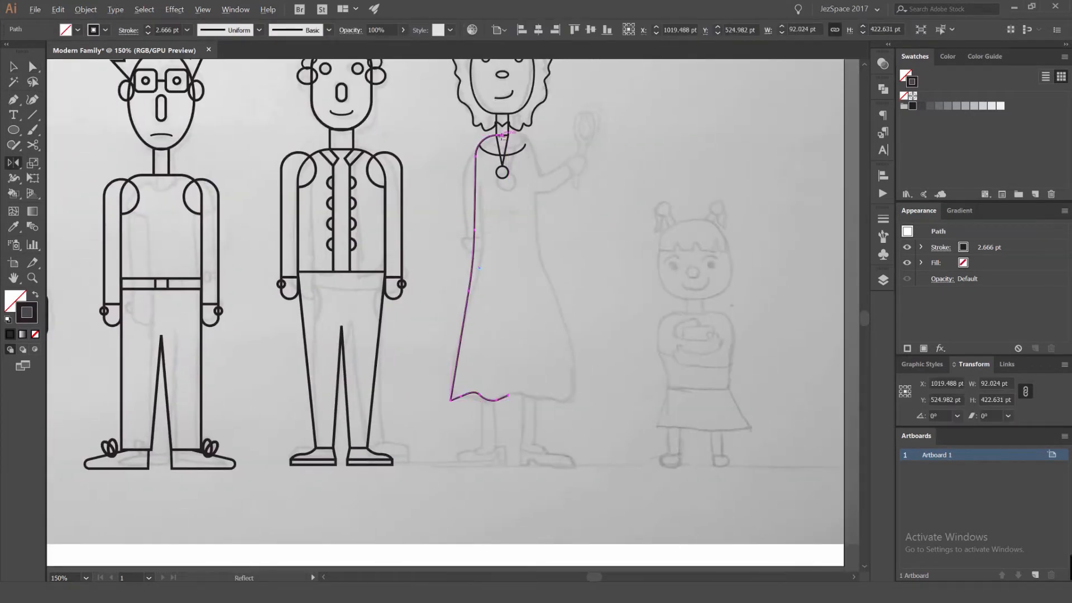
pyautogui.keyDown('alt'); pyautogui.click(502, 135); pyautogui.keyUp('alt')
pyautogui.click(780, 344)
# Join the two dress halves at the neckline into one path
pyautogui.press('v')
pyautogui.scroll(5, 503, 133)
pyautogui.click(489, 143)
pyautogui.keyDown('shift'); pyautogui.click(556, 145); pyautogui.keyUp('shift')
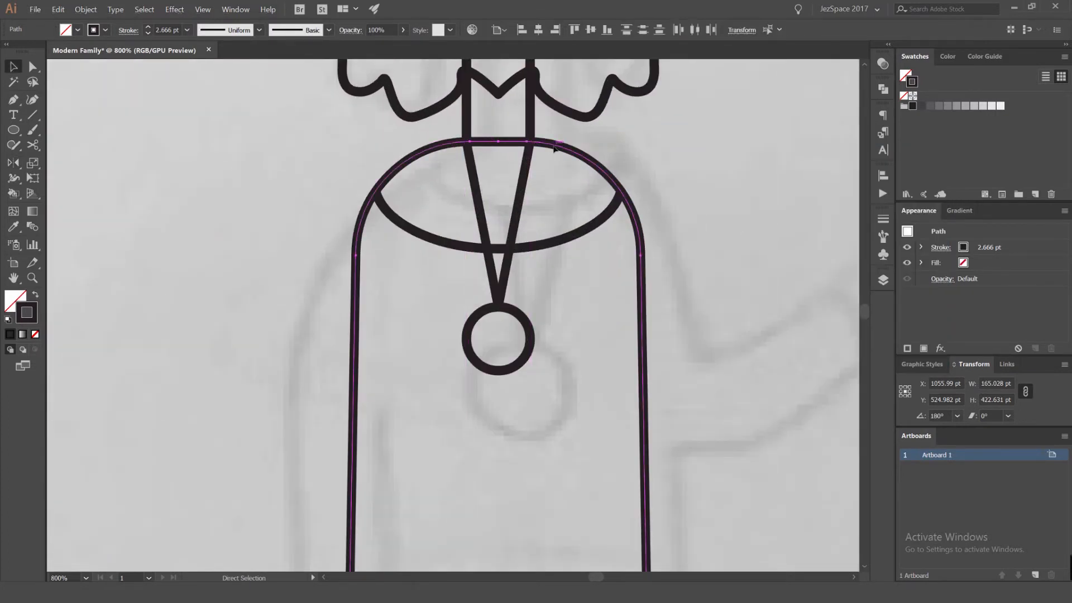
pyautogui.hotkey('ctrl', 'j')
# Cut the dress hem with the Scissors tool where the two halves cross at the centre
pyautogui.scroll(1, 551, 385)
pyautogui.moveTo(551, 384); pyautogui.dragTo(519, 237)
pyautogui.scroll(-5, 515, 435)
pyautogui.scroll(5, 518, 410)
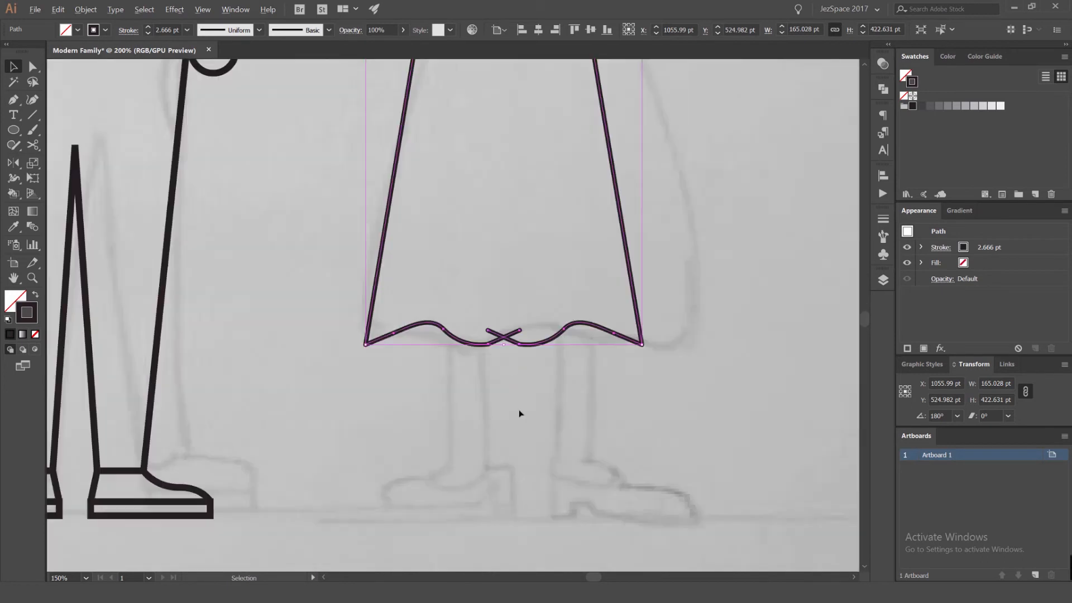
pyautogui.scroll(2, 465, 213)
pyautogui.press('c')
pyautogui.click(485, 204)
pyautogui.click(506, 227)
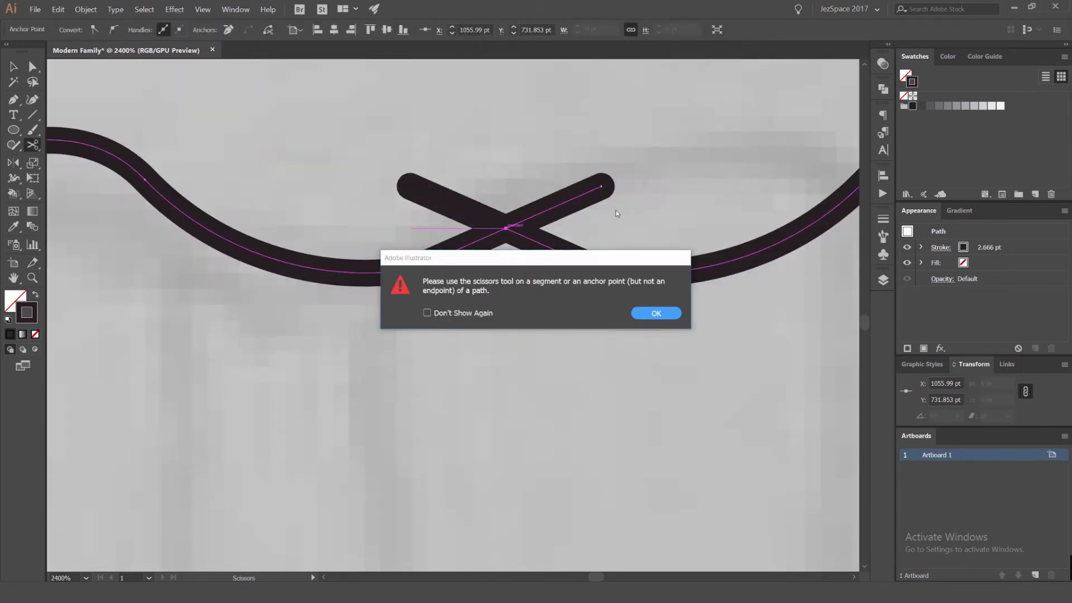
pyautogui.click(654, 308)
pyautogui.press('a')
pyautogui.click(581, 201)
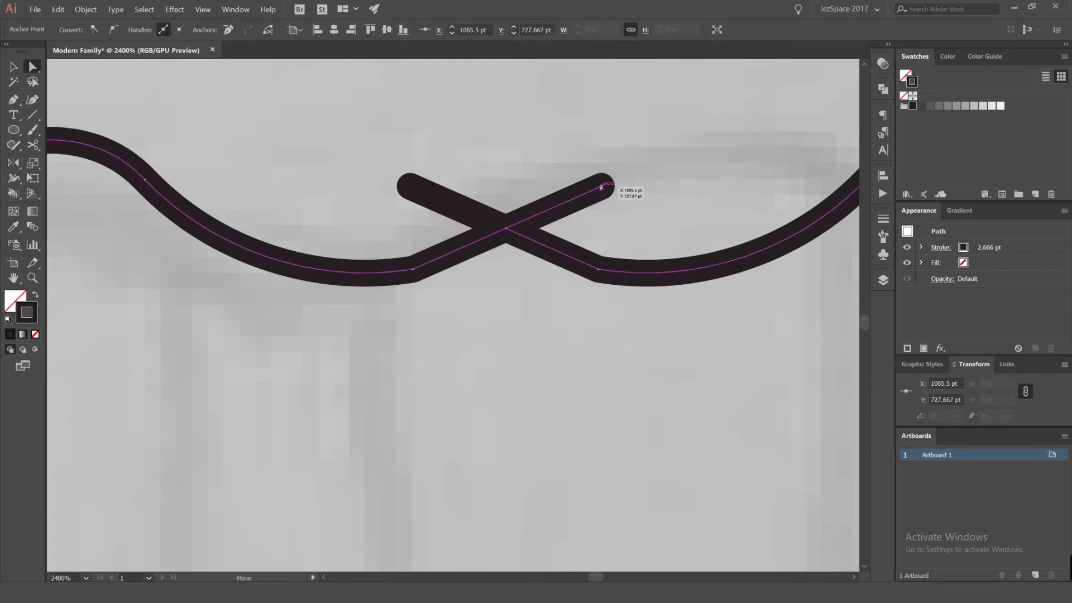
pyautogui.press('Delete')
# Delete the overlapping hem stub that sticks out to the left of the centre crossing
pyautogui.click(492, 222)
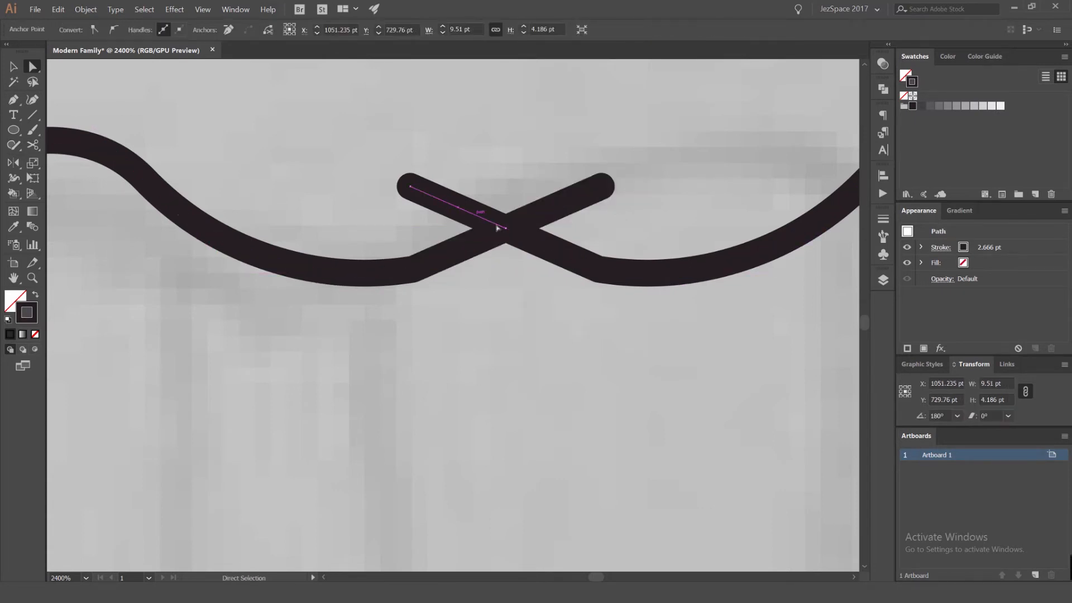
pyautogui.click(531, 217)
pyautogui.press('c')
pyautogui.click(505, 228)
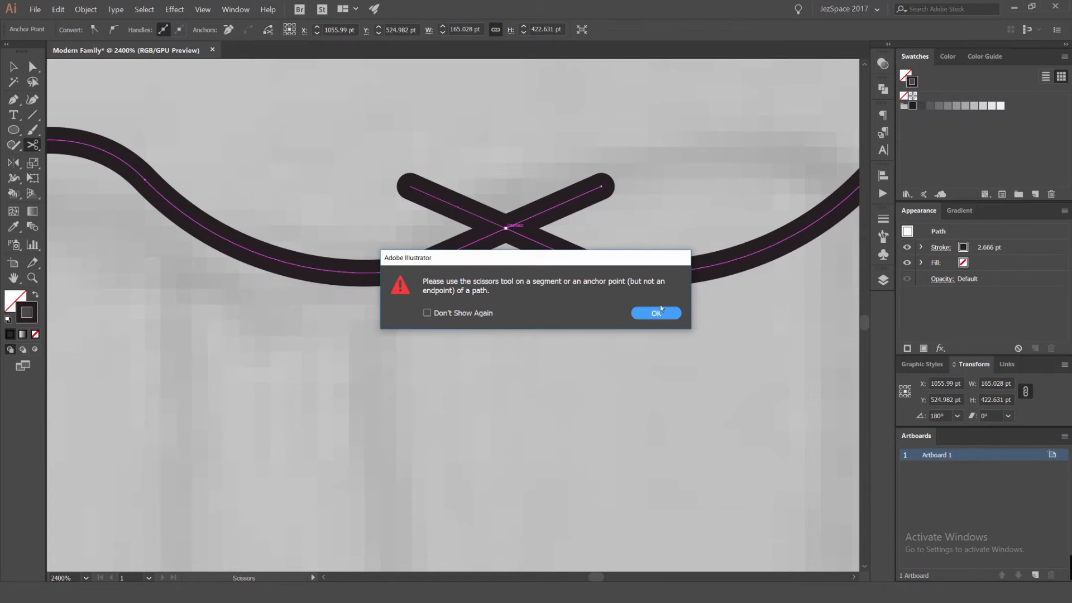
pyautogui.click(661, 307)
pyautogui.press('a')
pyautogui.click(427, 216)
pyautogui.press('Delete')
pyautogui.press('v')
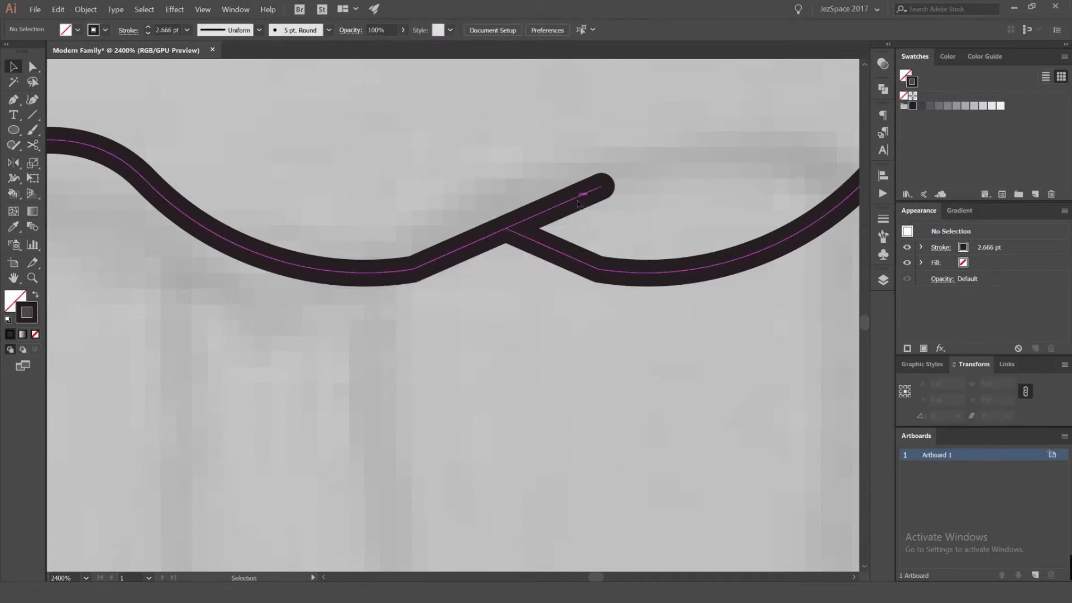
# Cut the right-hand hem stub just beside the centre crossing and delete the protruding piece
pyautogui.click(578, 202)
pyautogui.press('c')
pyautogui.click(505, 228)
pyautogui.click(653, 312)
pyautogui.press('a')
pyautogui.scroll(2, 528, 218)
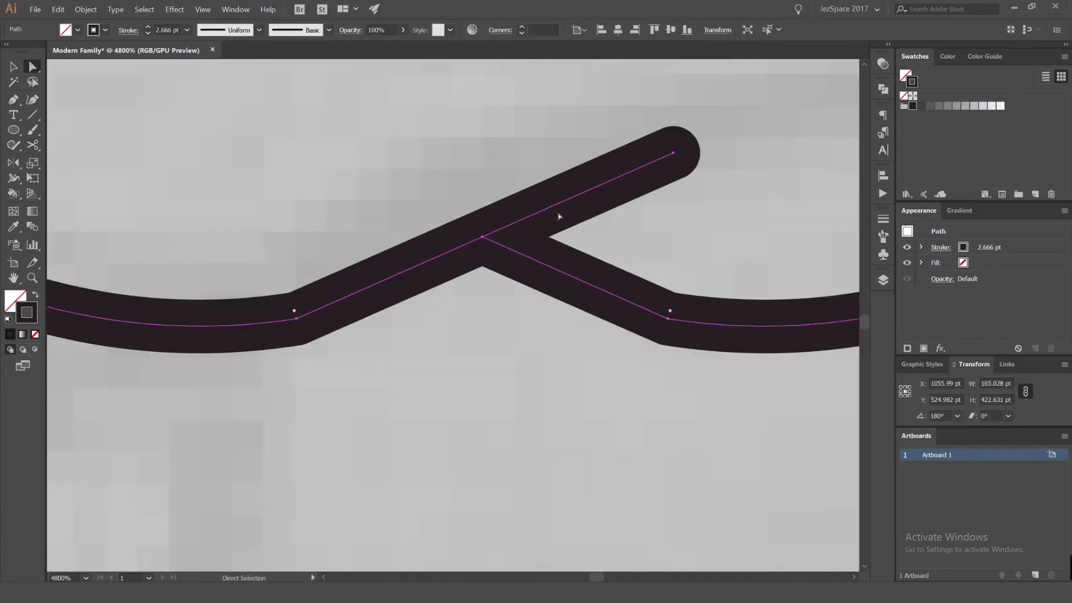
pyautogui.click(543, 214)
pyautogui.click(484, 236)
pyautogui.press('Return')
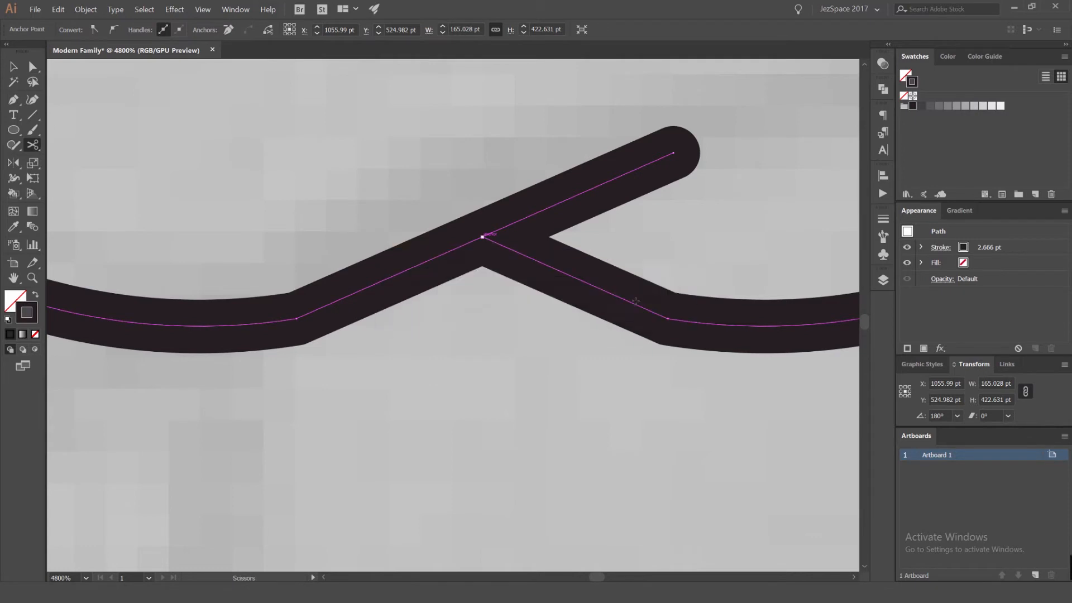
pyautogui.press('+')
pyautogui.scroll(2, 484, 236)
pyautogui.click(460, 244)
pyautogui.press('a')
pyautogui.click(484, 235)
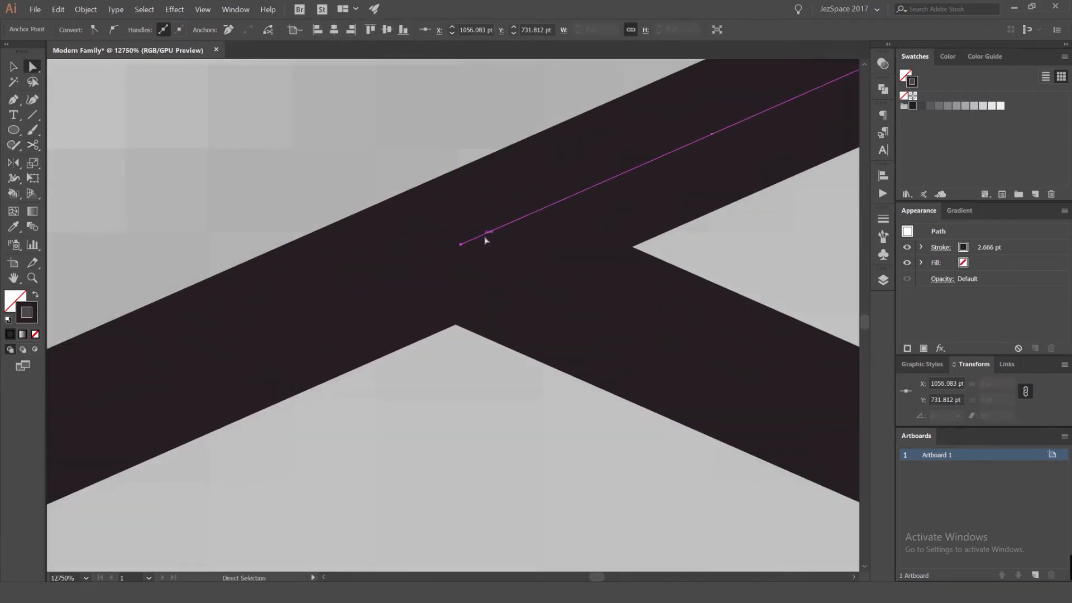
pyautogui.press('Delete')
# Remove the tiny leftover segment at the hem's centre peak so the two halves meet at one anchor point
pyautogui.press('v')
pyautogui.click(398, 341)
pyautogui.press('a')
pyautogui.scroll(4, 455, 249)
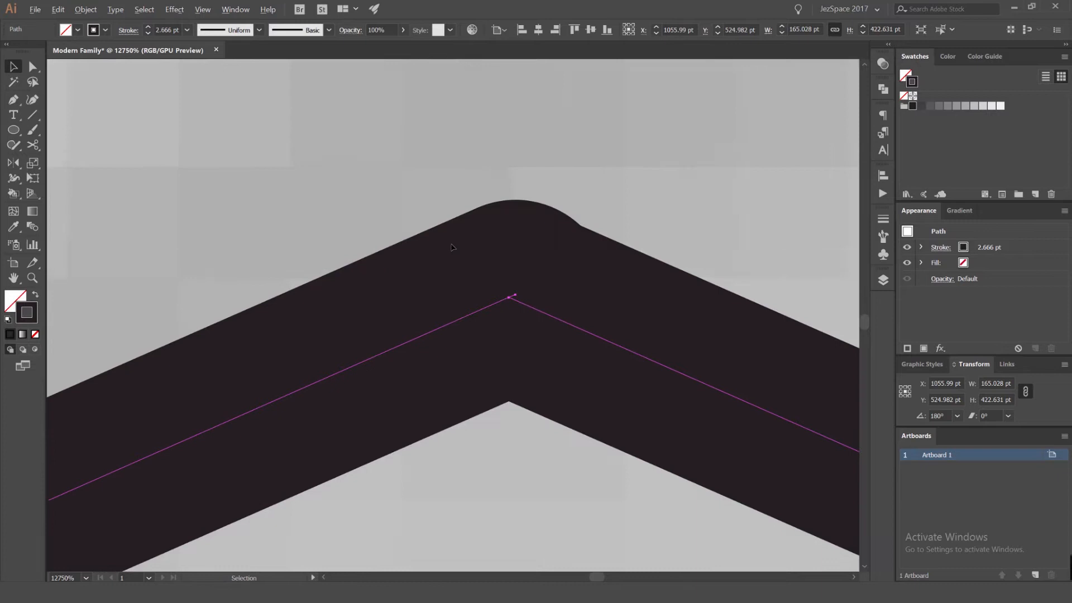
pyautogui.hotkey('ctrl', 'shift', 'a')
pyautogui.click(706, 376)
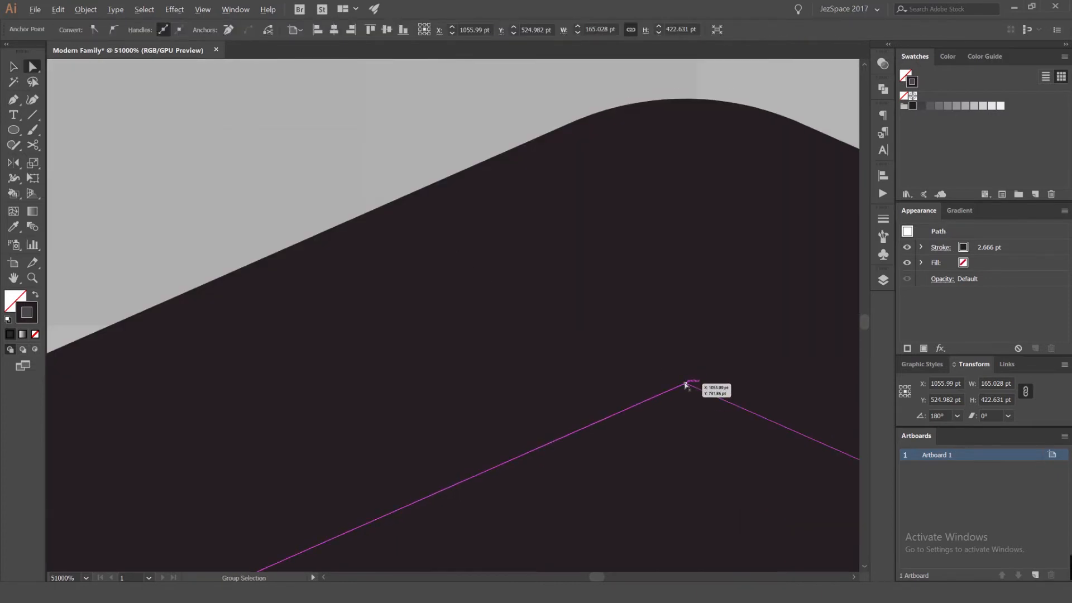
pyautogui.scroll(-3, 687, 390)
pyautogui.hotkey('ctrl', 'shift', 'a')
pyautogui.press('v')
# Try to move the hem's centre anchor point upward
pyautogui.moveTo(682, 410); pyautogui.dragTo(711, 351)
pyautogui.press('a')
pyautogui.hotkey('ctrl', 'z')
pyautogui.hotkey('ctrl', 'shift', 'a')
pyautogui.scroll(-8, 712, 442)
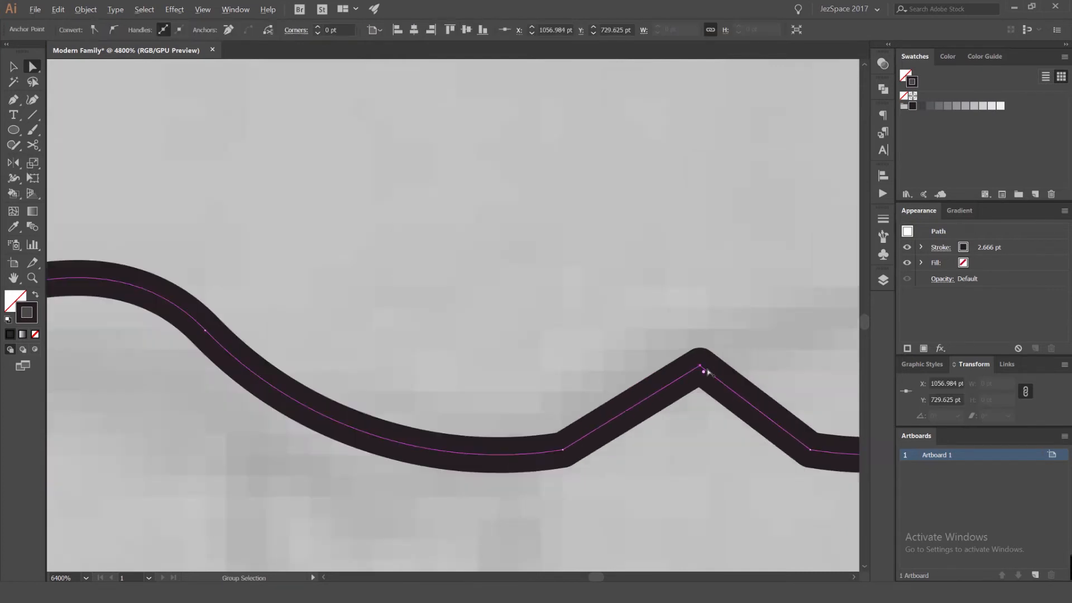
# Round the sharp corners in the middle of the dress hem into smooth waves
pyautogui.scroll(-3, 458, 364)
pyautogui.moveTo(468, 362); pyautogui.dragTo(454, 387)
pyautogui.scroll(4, 454, 382)
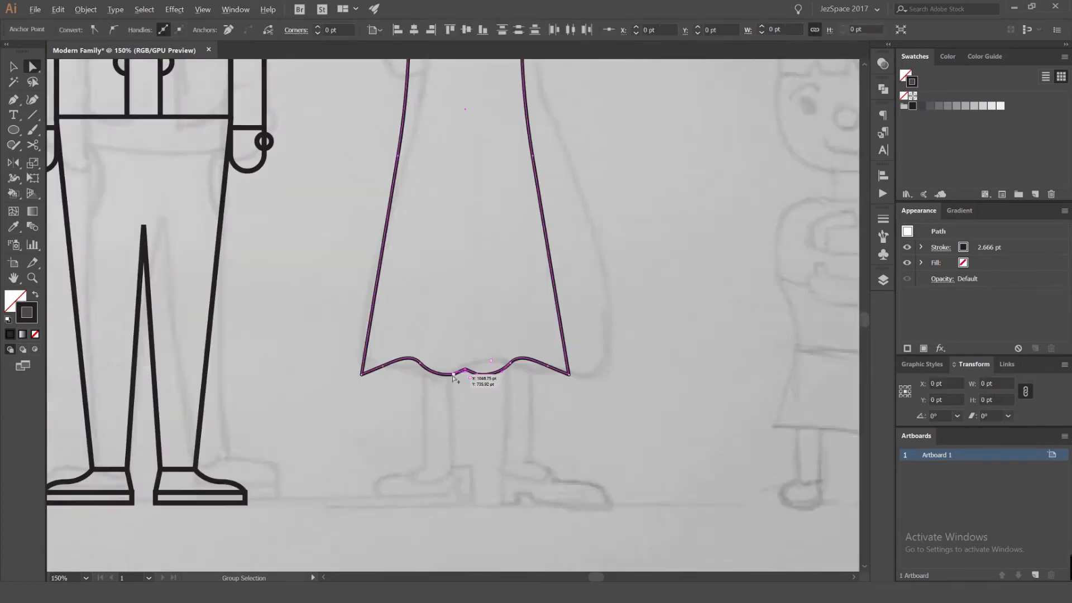
pyautogui.moveTo(471, 536); pyautogui.dragTo(471, 535)
pyautogui.hotkey('ctrl', 'shift', 'a')
pyautogui.scroll(-6, 512, 299)
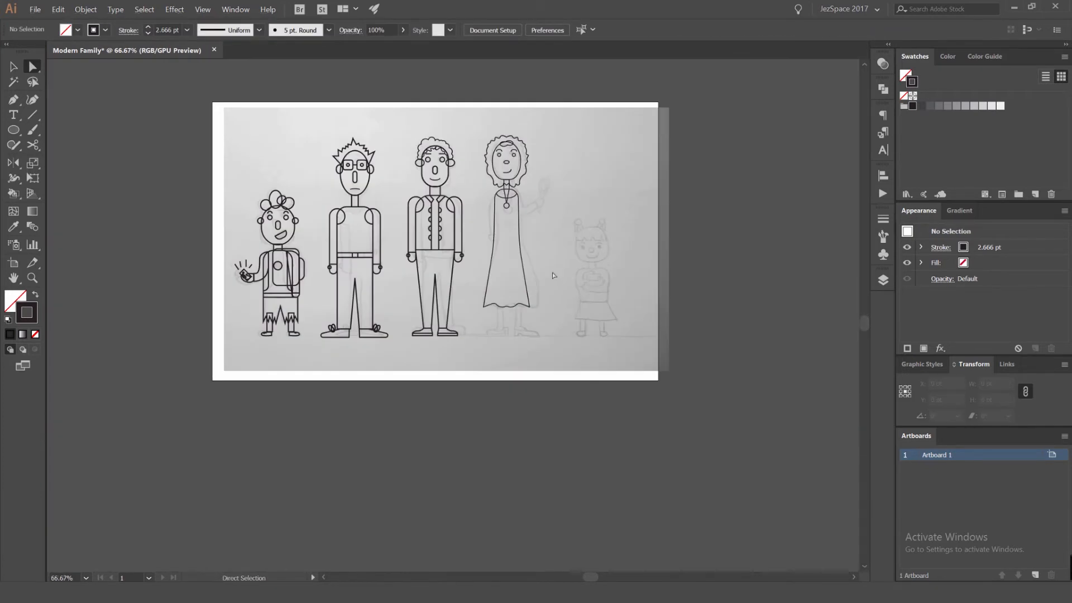
pyautogui.scroll(3, 547, 273)
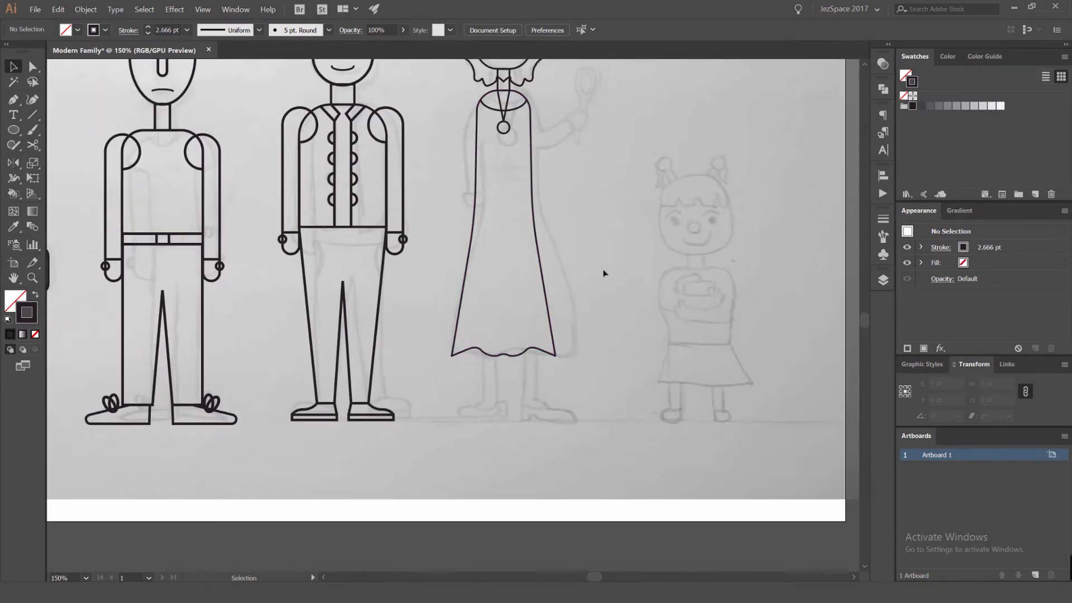
# Try to widen the mum's dress outline
pyautogui.click(541, 285)
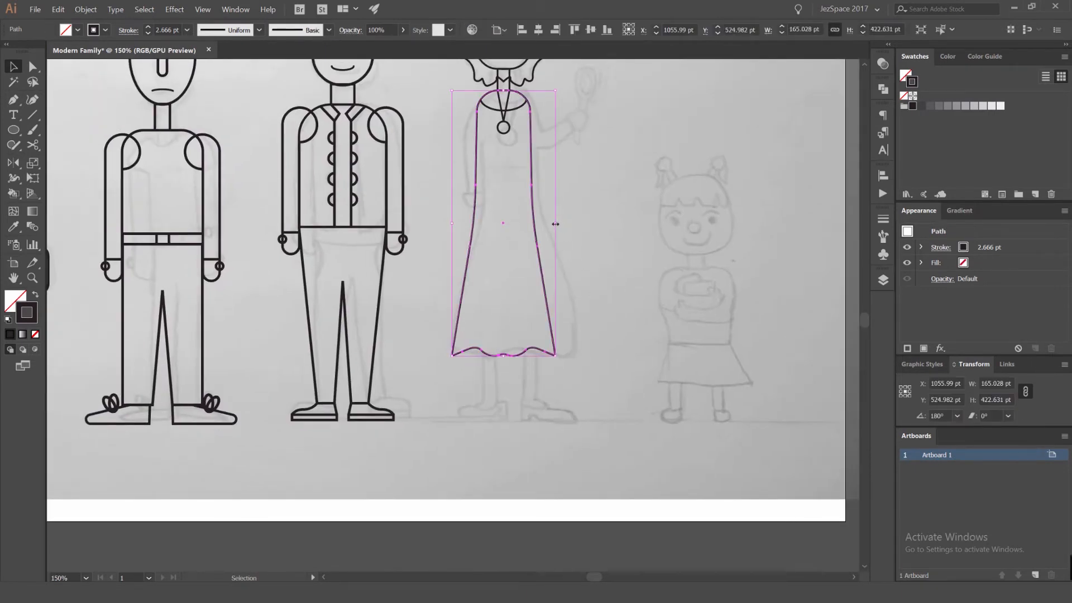
pyautogui.moveTo(555, 223); pyautogui.dragTo(569, 223)
pyautogui.click(627, 226)
pyautogui.scroll(-3, 633, 225)
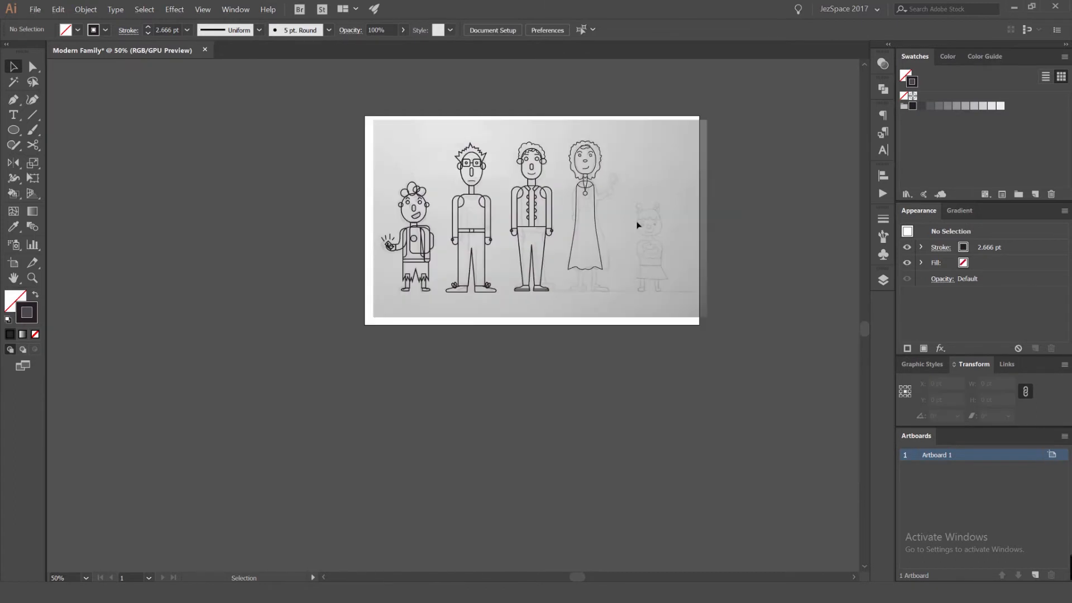
pyautogui.scroll(1, 617, 232)
pyautogui.scroll(3, 620, 237)
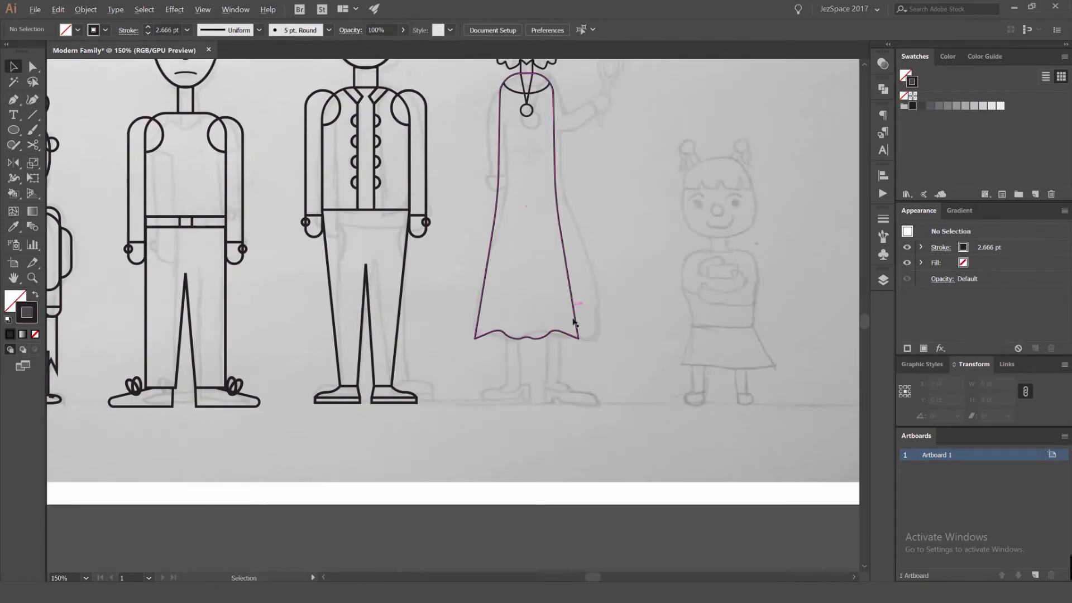
pyautogui.scroll(-2, 539, 217)
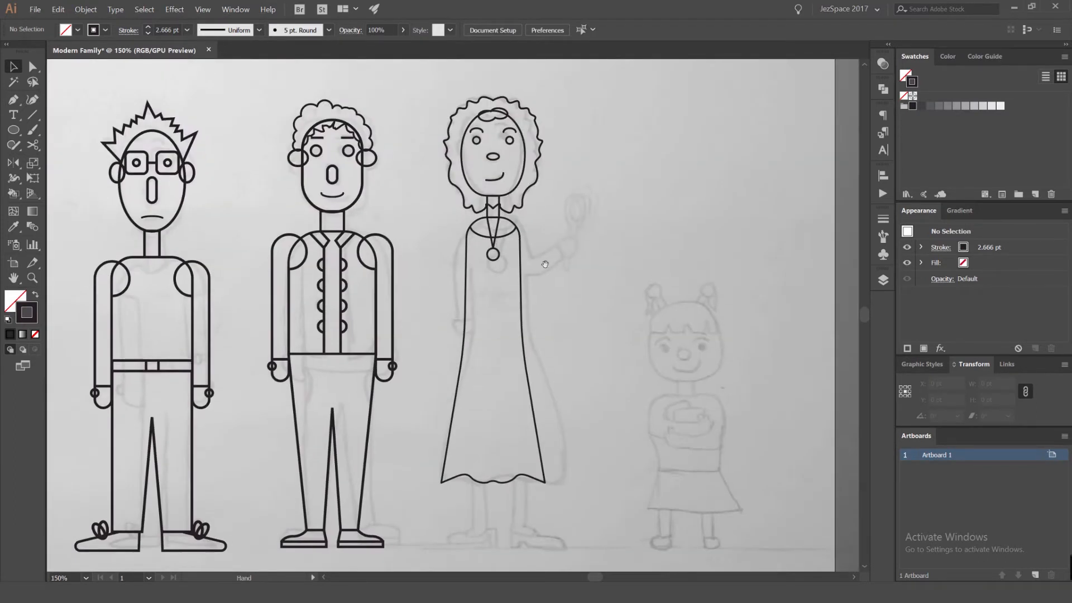
# Copy the dad's left-side arm with its hand and cuff button onto the left side of the mum's dress
pyautogui.scroll(3, 478, 260)
pyautogui.moveTo(408, 266); pyautogui.dragTo(495, 231)
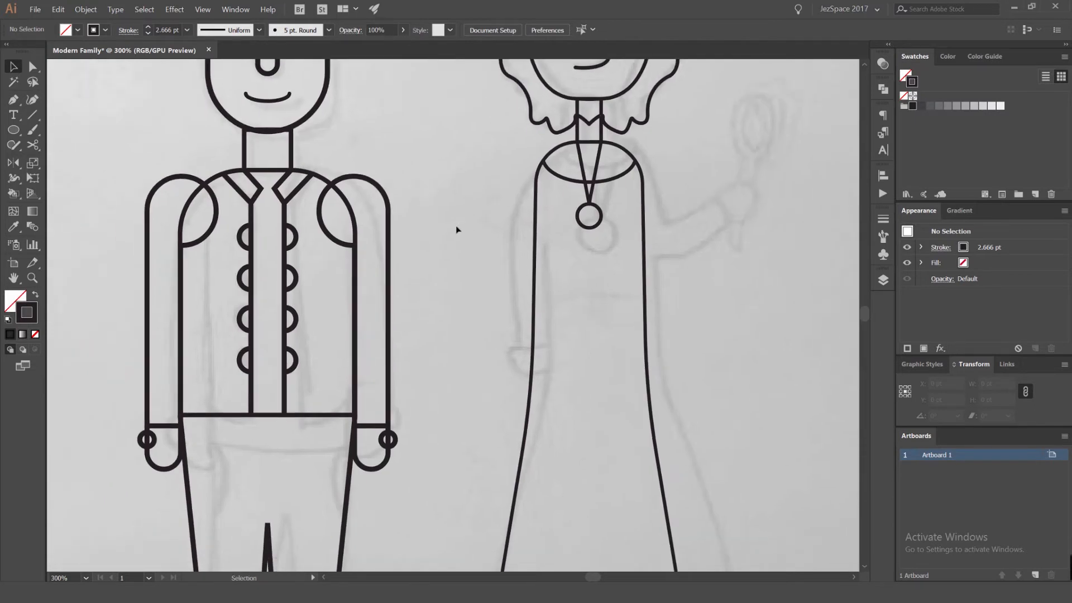
pyautogui.click(882, 280)
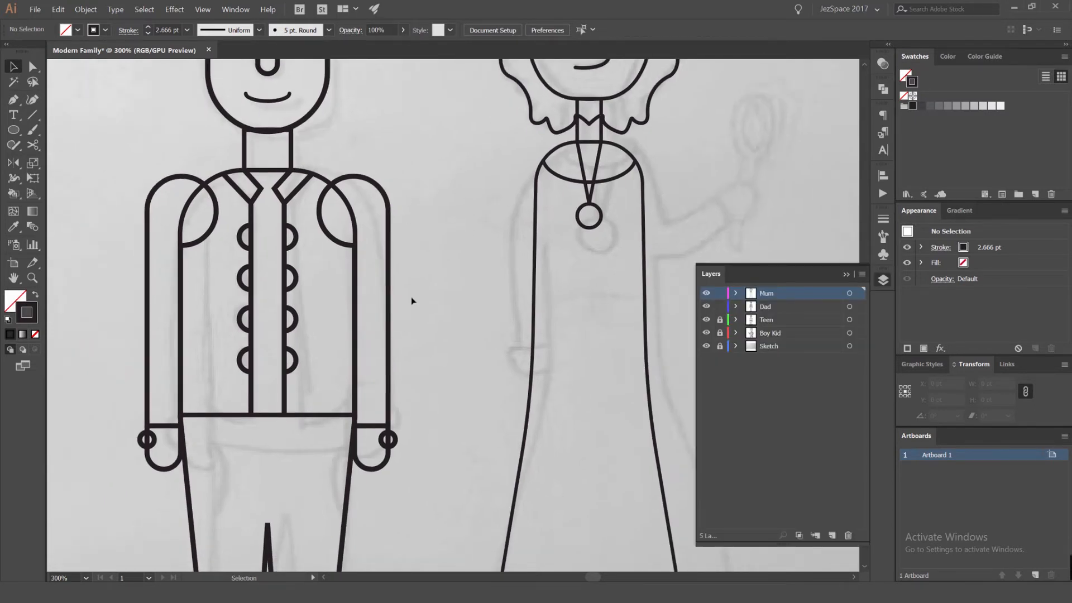
pyautogui.moveTo(422, 383); pyautogui.dragTo(375, 453)
pyautogui.moveTo(389, 413); pyautogui.dragTo(474, 314)
pyautogui.hotkey('ctrl', 'z')
pyautogui.moveTo(148, 239); pyautogui.dragTo(189, 231)
pyautogui.hotkey('ctrl', 'z')
pyautogui.moveTo(167, 447); pyautogui.dragTo(523, 356)
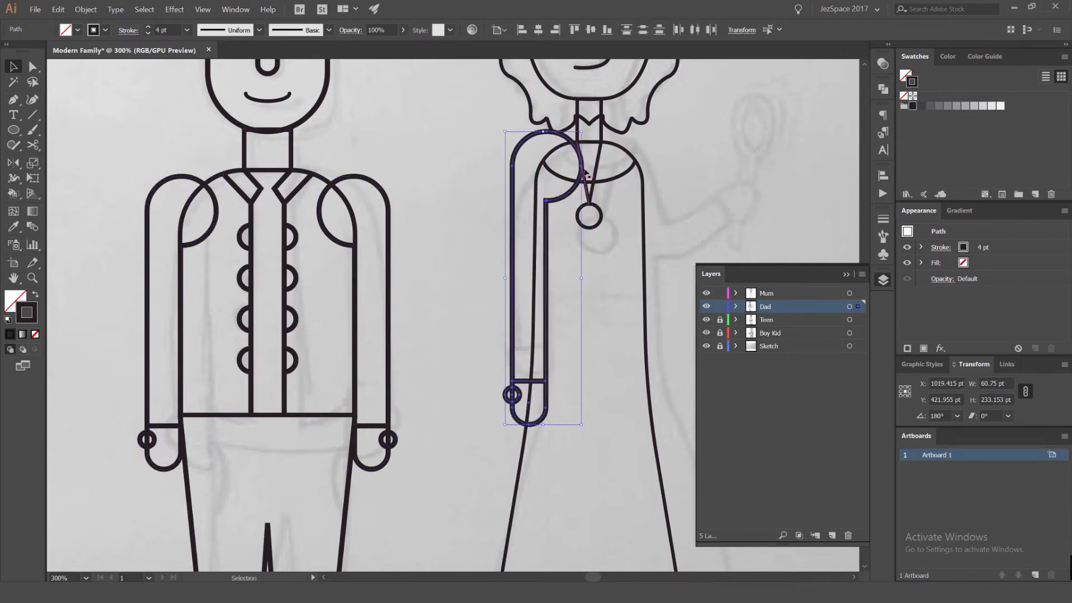
# Try to move the mum's copied sleeve upward in isolation mode
pyautogui.doubleClick(549, 350)
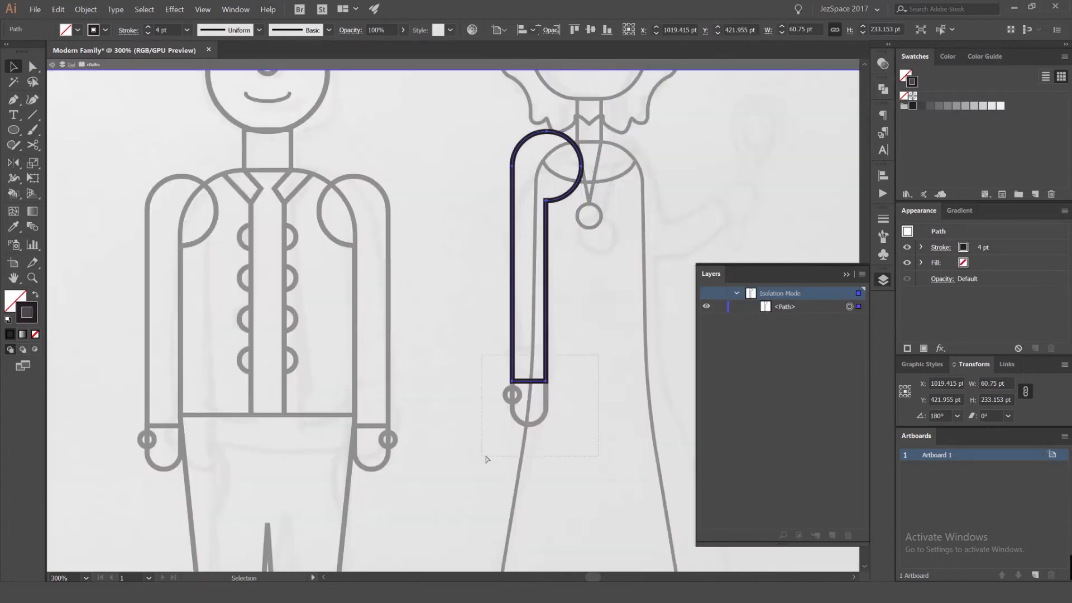
pyautogui.doubleClick(484, 451)
pyautogui.scroll(1, 509, 415)
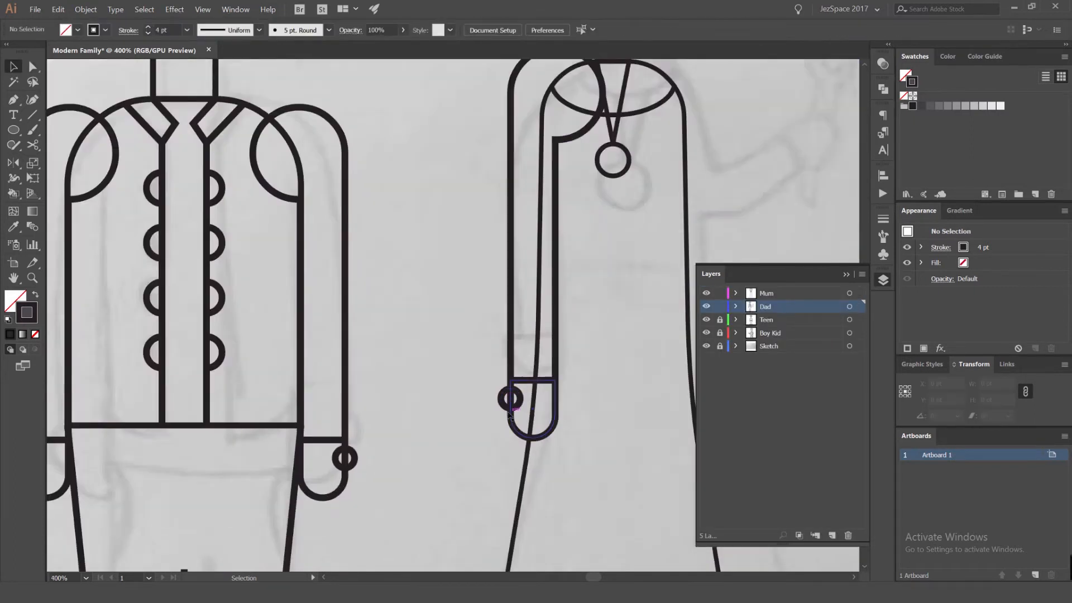
pyautogui.doubleClick(554, 348)
pyautogui.hotkey('shift', 'Up')
pyautogui.hotkey('shift', 'Up')
pyautogui.hotkey('shift', 'Up')
pyautogui.hotkey('ctrl', 'z')
pyautogui.hotkey('ctrl', 'z')
pyautogui.hotkey('ctrl', 'z')
# Shorten the mum's copied sleeve to about 158.6 pt high by raising its two lower anchor points
pyautogui.press('a')
pyautogui.moveTo(592, 352); pyautogui.dragTo(521, 390)
pyautogui.hotkey('shift', 'Up')
pyautogui.hotkey('shift', 'Up')
pyautogui.hotkey('shift', 'Up')
pyautogui.hotkey('shift', 'Up')
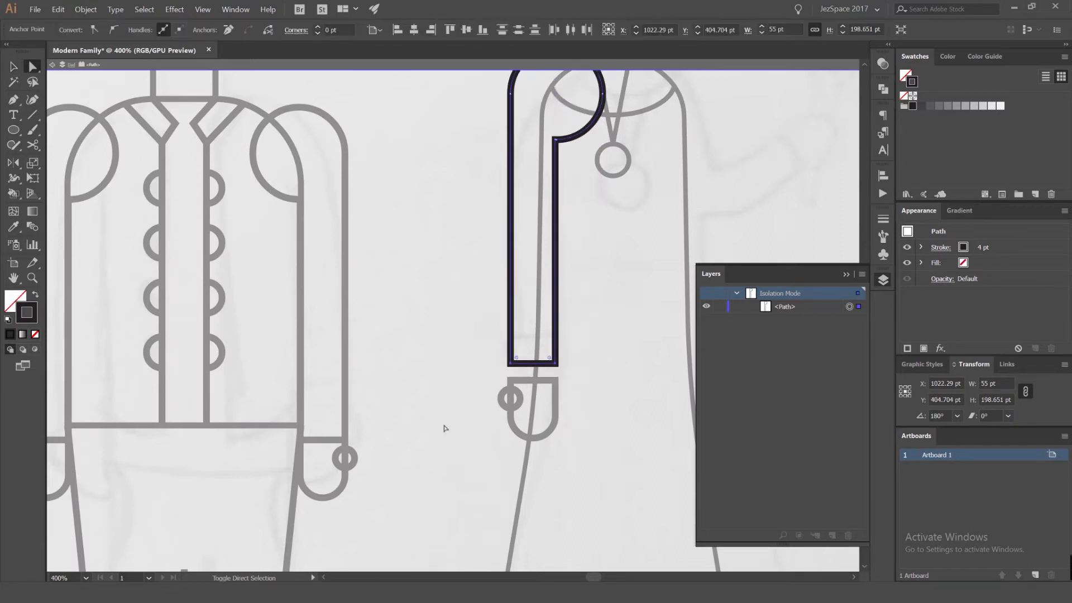
pyautogui.press('Escape')
# Move the mum's hand and cuff button up to meet the end of the shortened sleeve
pyautogui.press('v')
pyautogui.click(525, 380)
pyautogui.scroll(2, 502, 383)
pyautogui.keyDown('shift'); pyautogui.click(505, 401); pyautogui.keyUp('shift')
pyautogui.click(550, 380)
pyautogui.moveTo(550, 379); pyautogui.dragTo(574, 242)
pyautogui.click(655, 209)
pyautogui.scroll(-1, 655, 210)
pyautogui.scroll(-2, 655, 218)
pyautogui.moveTo(655, 217); pyautogui.dragTo(477, 282)
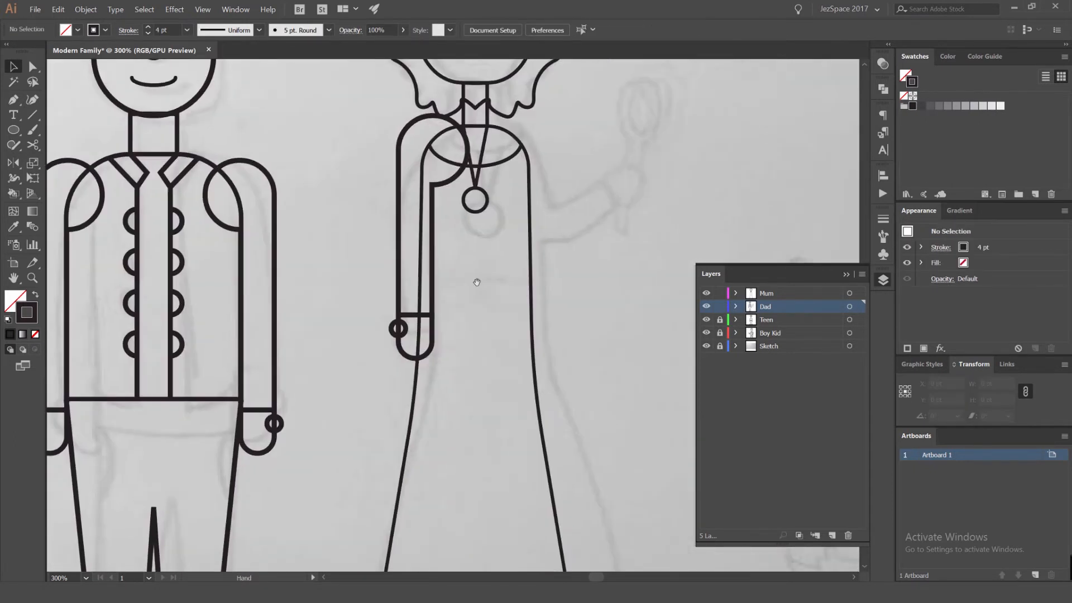
# Try to copy the dress outline's appearance onto the mum's sleeve with the Eyedropper
pyautogui.click(398, 140)
pyautogui.press('i')
pyautogui.click(507, 134)
pyautogui.press('v')
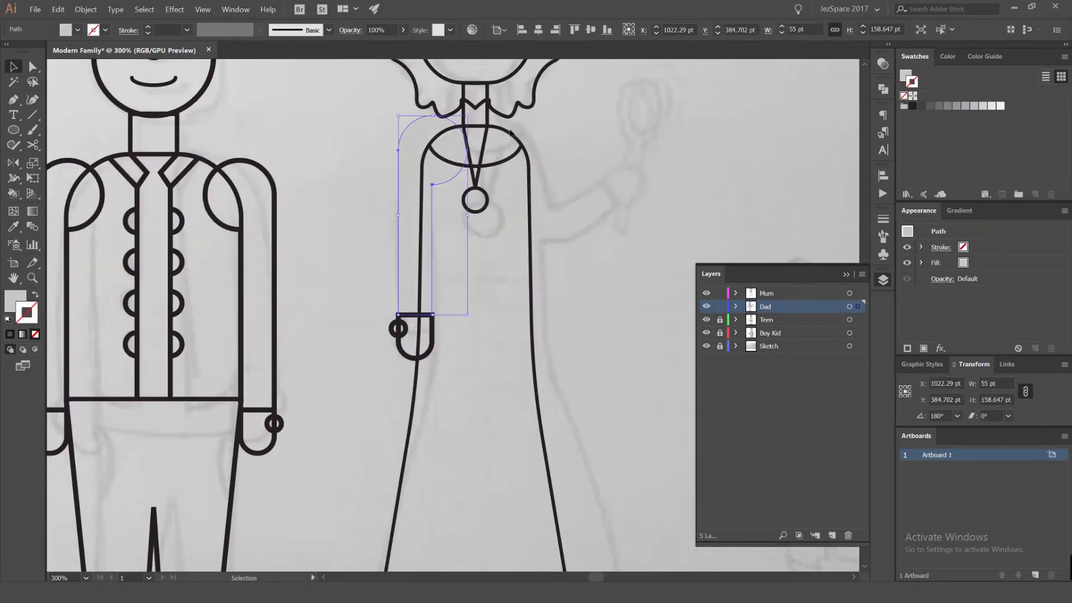
# Select all of the mum's artwork and set its stroke weight to 4 pt
pyautogui.click(510, 134)
pyautogui.scroll(-4, 509, 134)
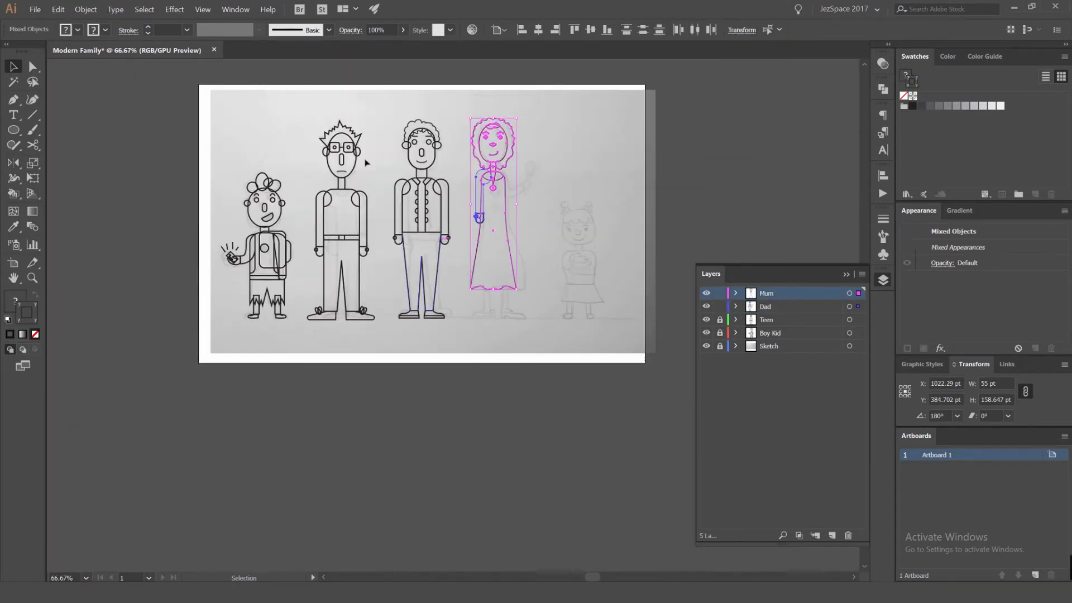
pyautogui.write('5')
pyautogui.press('Return')
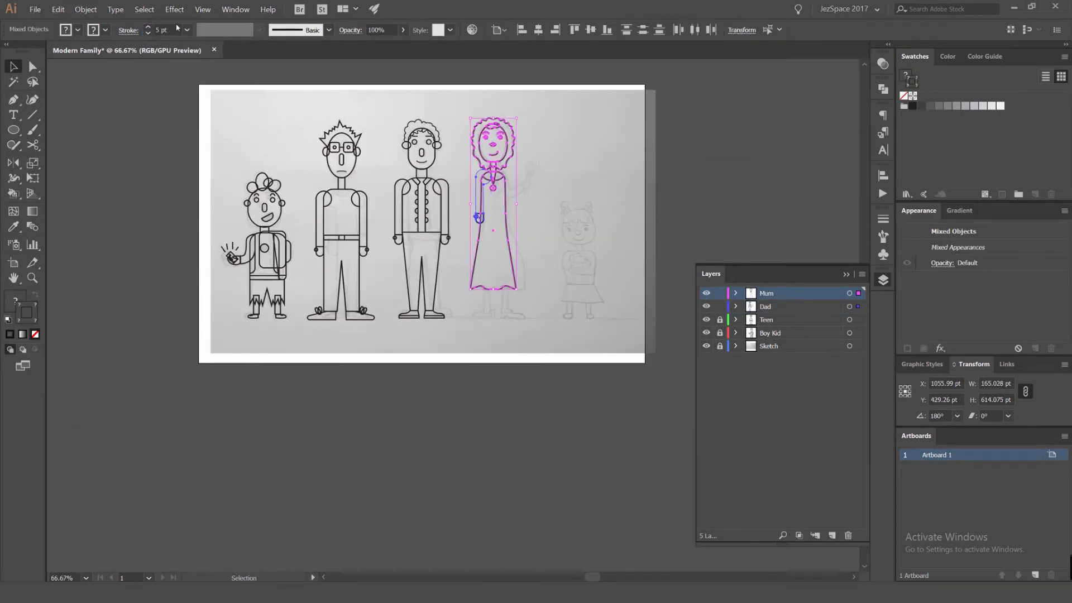
pyautogui.write('4')
pyautogui.press('Return')
pyautogui.press('\\')
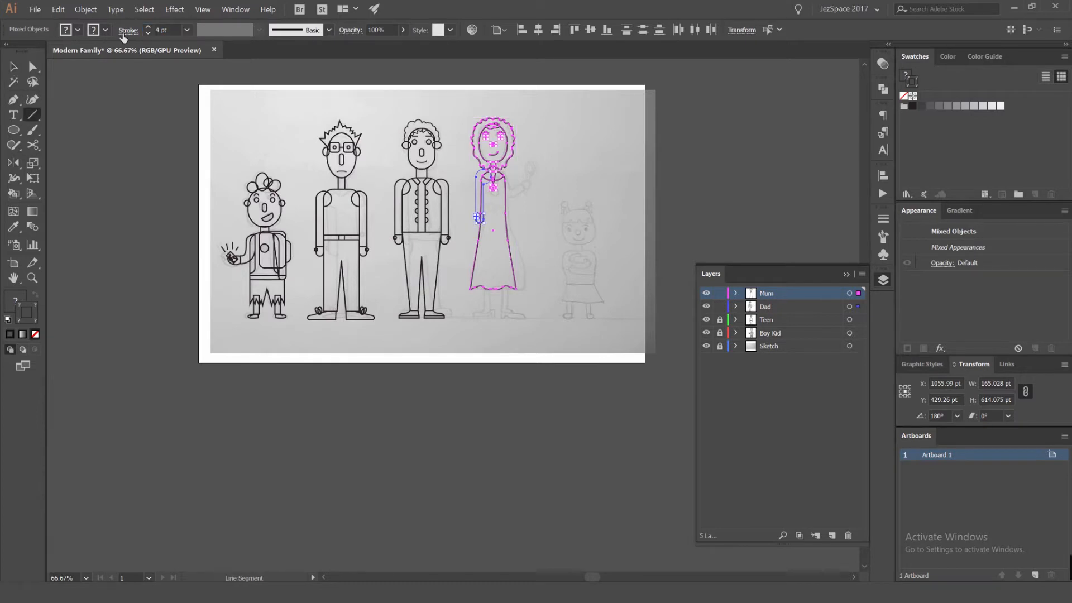
pyautogui.moveTo(532, 171); pyautogui.dragTo(527, 172)
pyautogui.hotkey('ctrl', 'z')
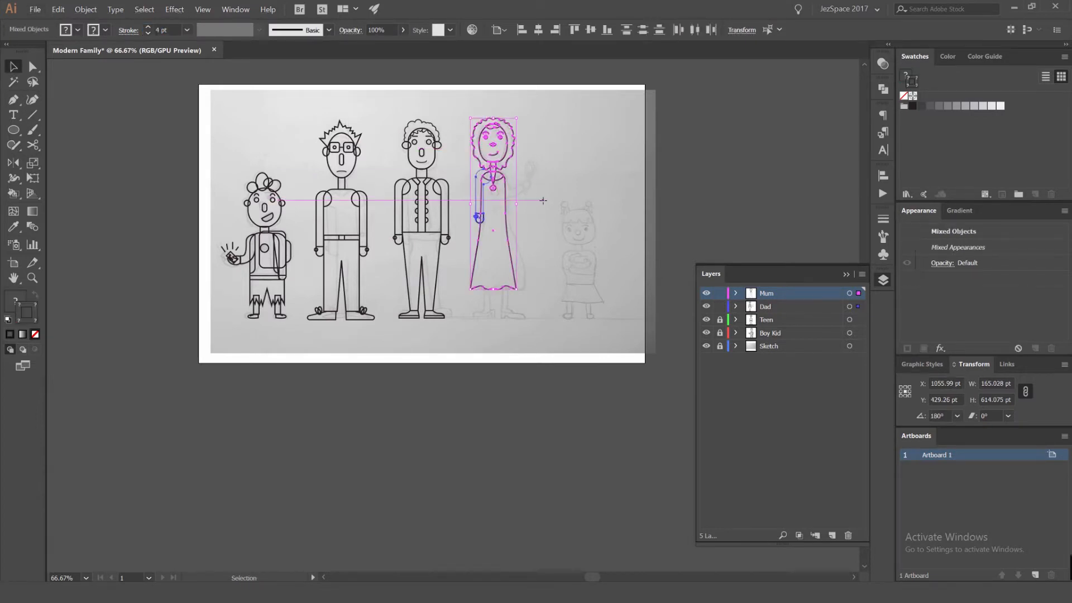
# Apply the dress outline's 4 pt stroke with no fill to the mum's sleeve using the Eyedropper
pyautogui.press('v')
pyautogui.click(543, 198)
pyautogui.scroll(3, 486, 201)
pyautogui.click(452, 202)
pyautogui.press('i')
pyautogui.click(541, 181)
pyautogui.press('v')
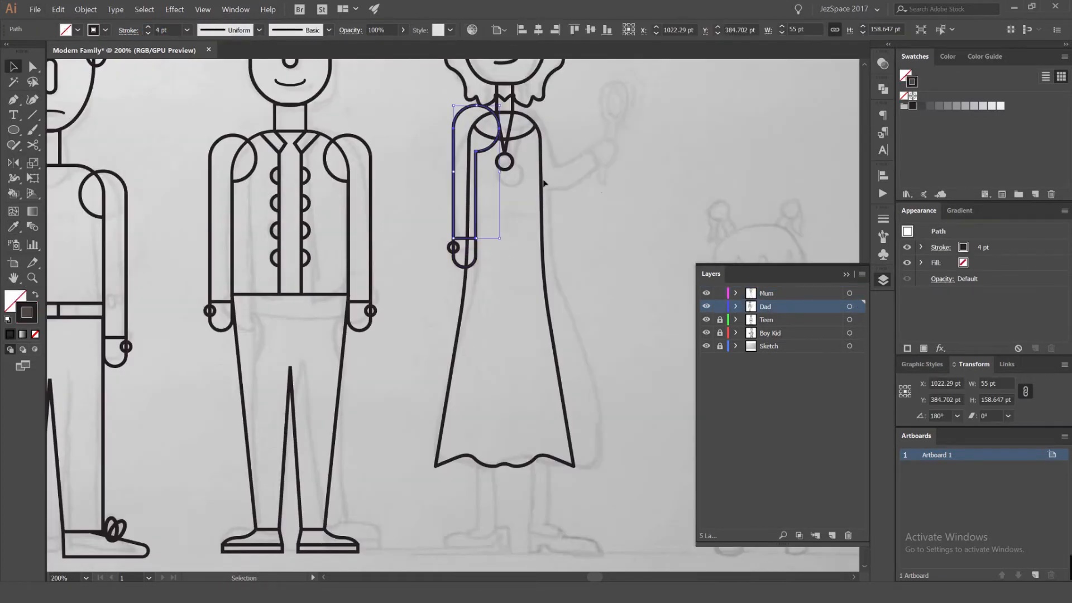
# Try to shorten the mum's sleeve by scaling it down from the shoulder
pyautogui.click(489, 165)
pyautogui.scroll(2, 489, 166)
pyautogui.moveTo(466, 138); pyautogui.dragTo(489, 182)
pyautogui.click(473, 92)
pyautogui.moveTo(490, 89); pyautogui.dragTo(492, 127)
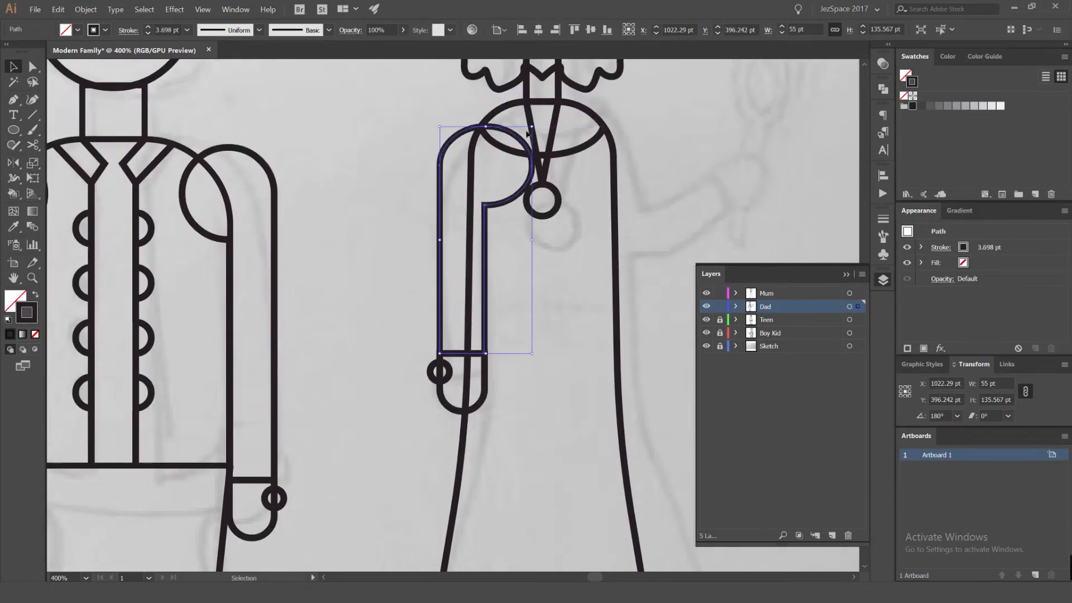
pyautogui.hotkey('ctrl', 'z')
pyautogui.scroll(1, 446, 236)
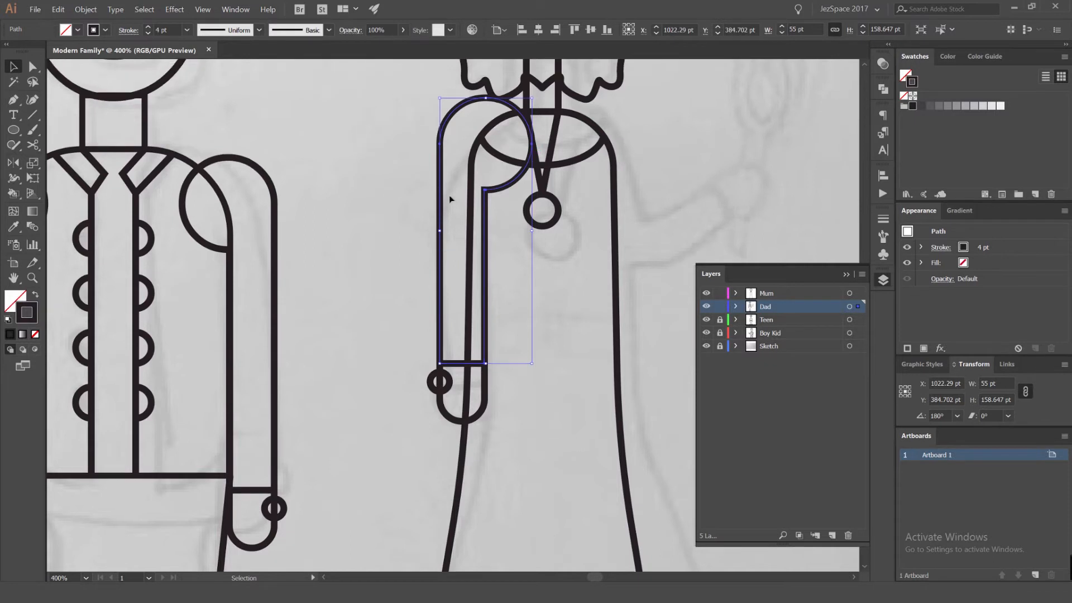
# Move the mum's sleeve down to fit her shoulder and shorten its cuff end to meet the hand
pyautogui.moveTo(500, 192); pyautogui.dragTo(507, 228)
pyautogui.click(493, 363)
pyautogui.click(461, 403)
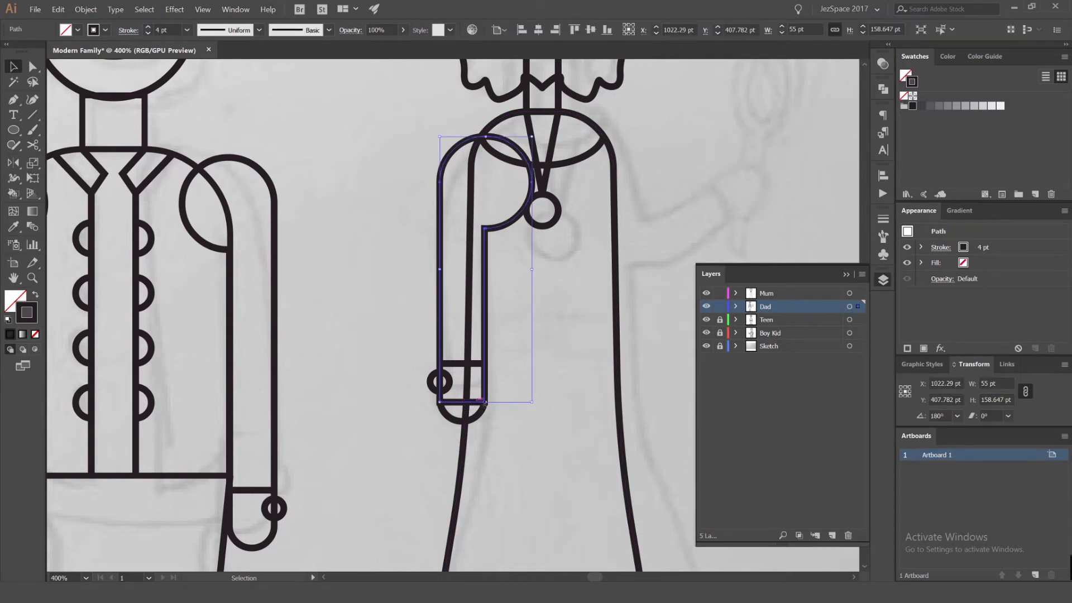
pyautogui.press('a')
pyautogui.moveTo(440, 401); pyautogui.dragTo(442, 365)
pyautogui.click(508, 337)
pyautogui.hotkey('ctrl', '1')
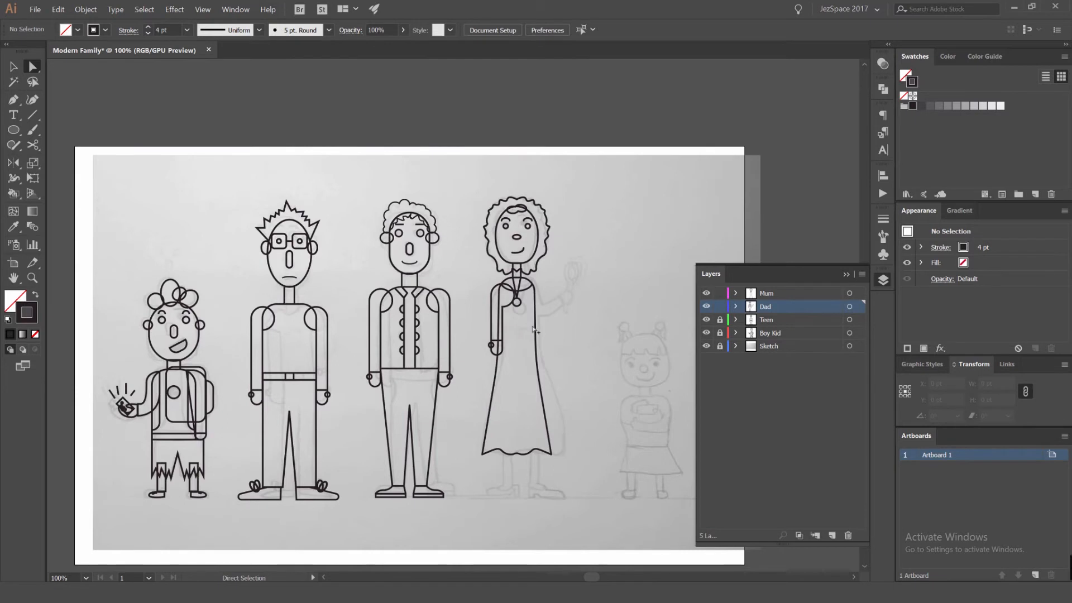
# Trace the upper edge of the mum's raised arm with the Pen tool, from the shoulder around the elbow to the wrist
pyautogui.scroll(2, 533, 328)
pyautogui.moveTo(586, 241); pyautogui.dragTo(472, 208)
pyautogui.scroll(2, 450, 214)
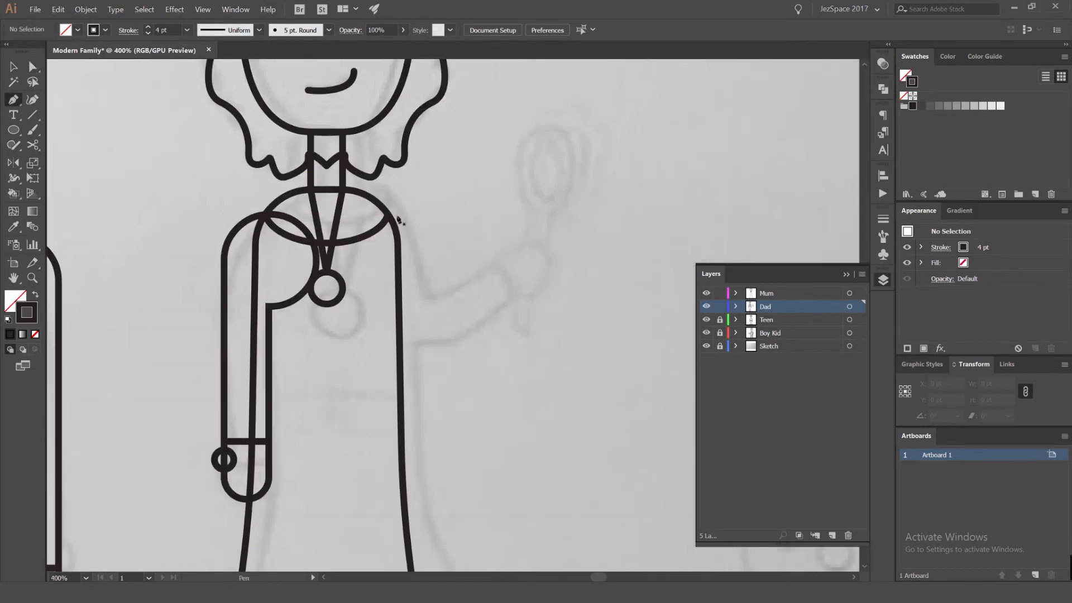
pyautogui.click(384, 206)
pyautogui.moveTo(424, 288); pyautogui.dragTo(435, 323)
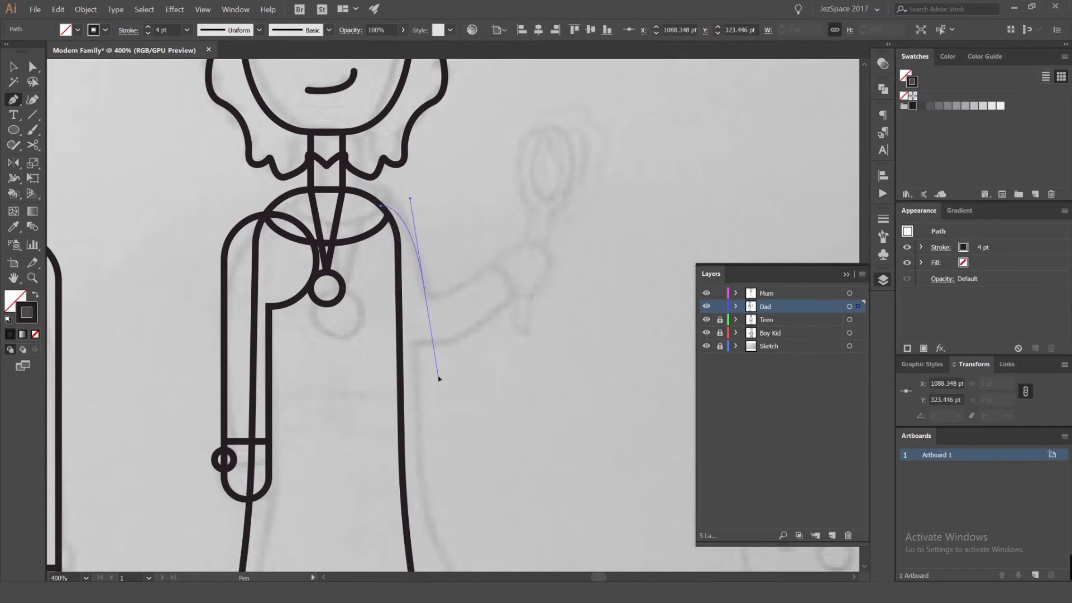
pyautogui.moveTo(438, 378); pyautogui.dragTo(438, 378)
pyautogui.moveTo(445, 312); pyautogui.dragTo(435, 304)
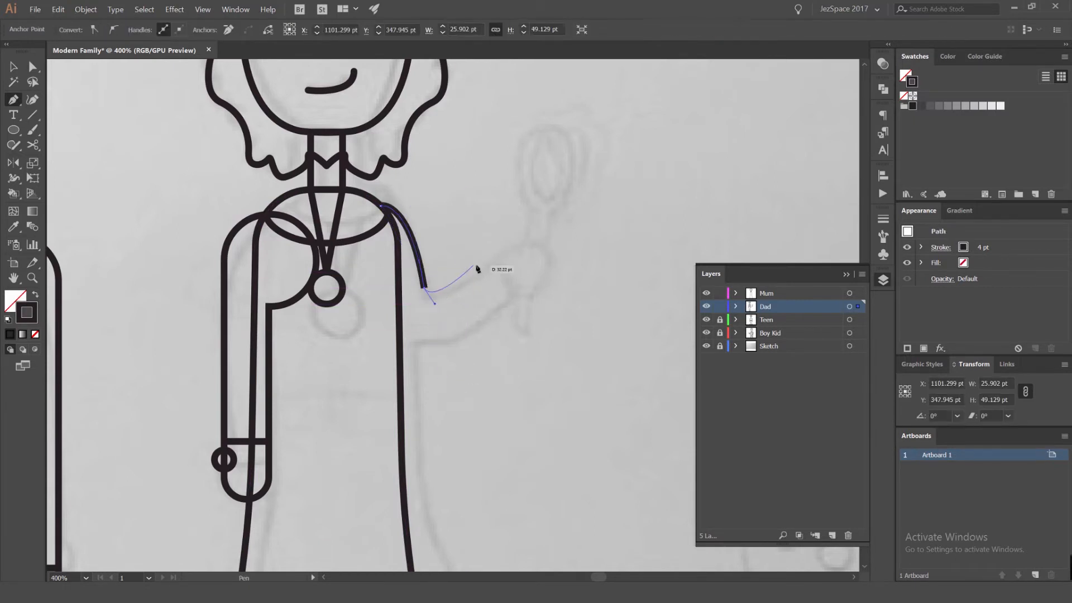
pyautogui.moveTo(493, 263); pyautogui.dragTo(518, 300)
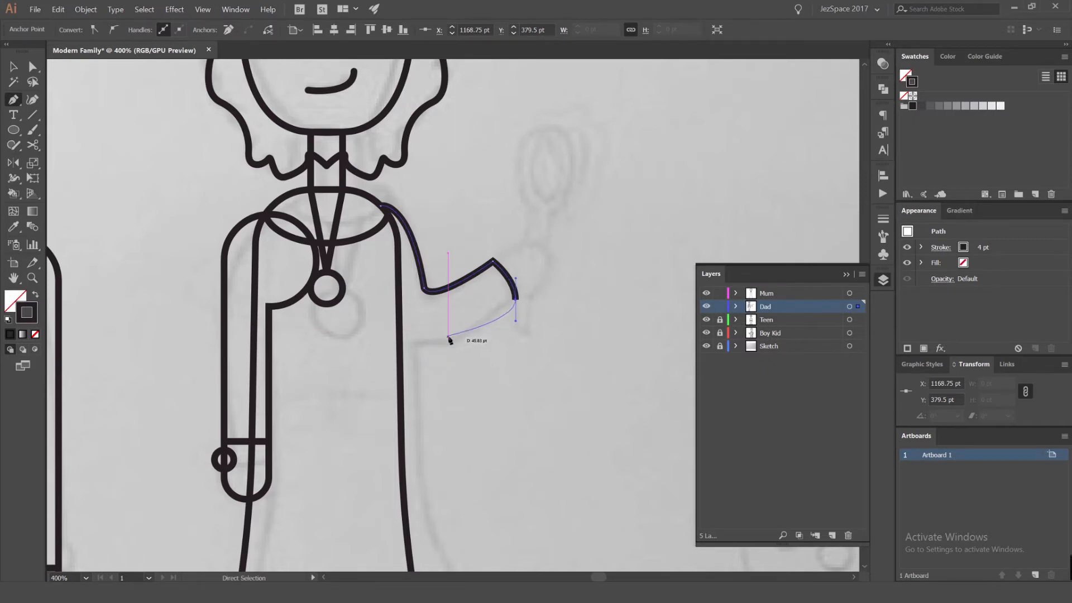
# Close the raised arm's outline by curving its underside from the wrist back to the shoulder
pyautogui.click(448, 343)
pyautogui.moveTo(411, 345); pyautogui.dragTo(407, 343)
pyautogui.hotkey('ctrl', 'z')
pyautogui.moveTo(380, 273); pyautogui.dragTo(372, 219)
pyautogui.click(383, 210)
pyautogui.keyDown('ctrl'); pyautogui.click(433, 190); pyautogui.keyUp('ctrl')
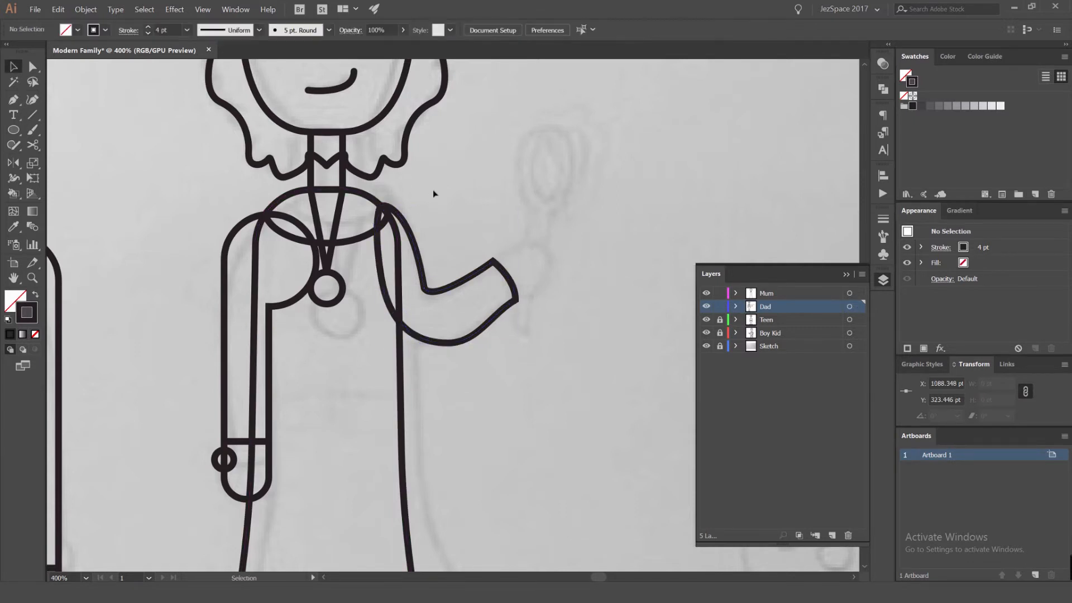
# Draw the raised arm's rounded hand with the Pen tool as a curve between the two corners of the cuff
pyautogui.moveTo(518, 211); pyautogui.dragTo(498, 225)
pyautogui.scroll(3, 526, 254)
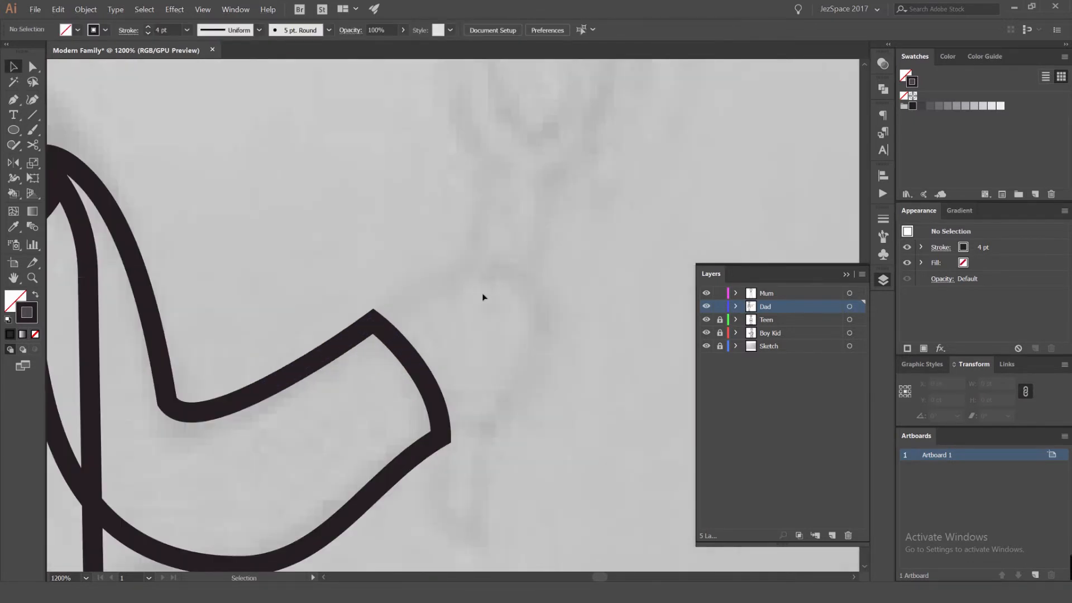
pyautogui.press('p')
pyautogui.click(378, 325)
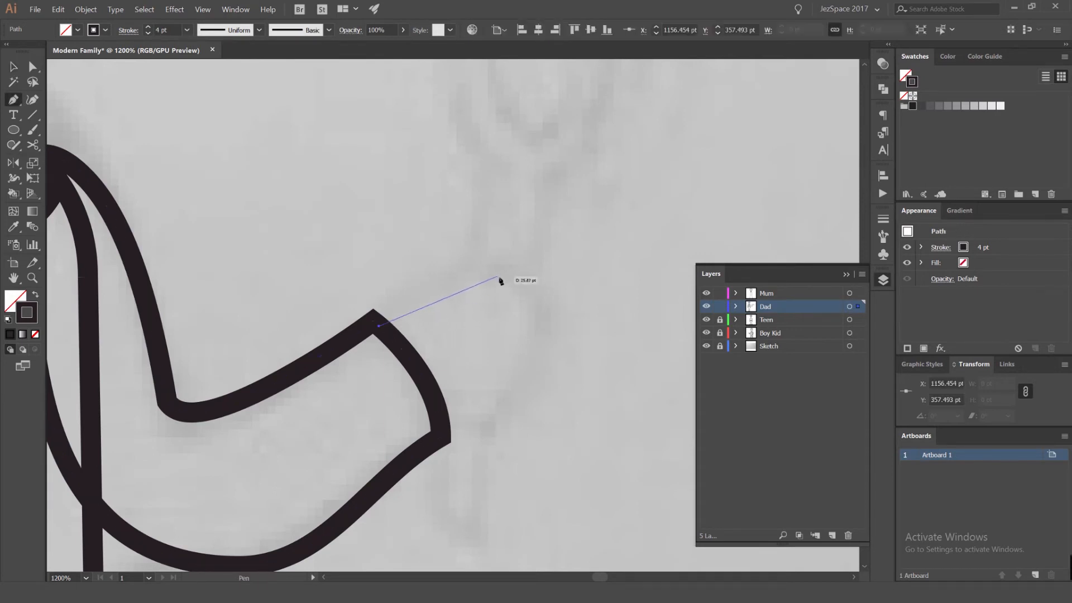
pyautogui.moveTo(494, 273); pyautogui.dragTo(534, 282)
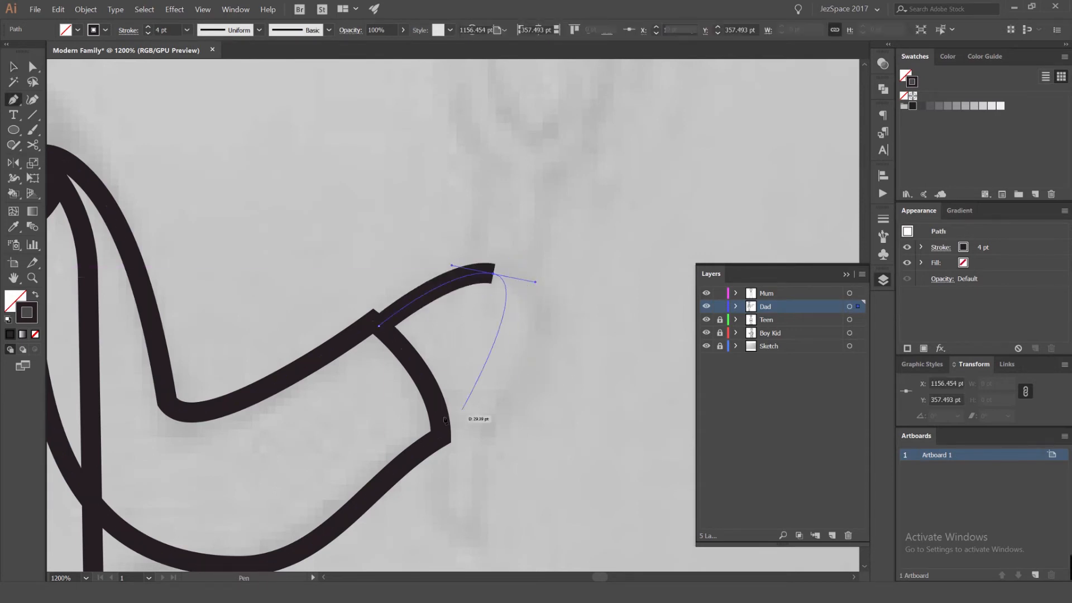
pyautogui.moveTo(446, 427); pyautogui.dragTo(564, 397)
pyautogui.press('v')
pyautogui.click(558, 270)
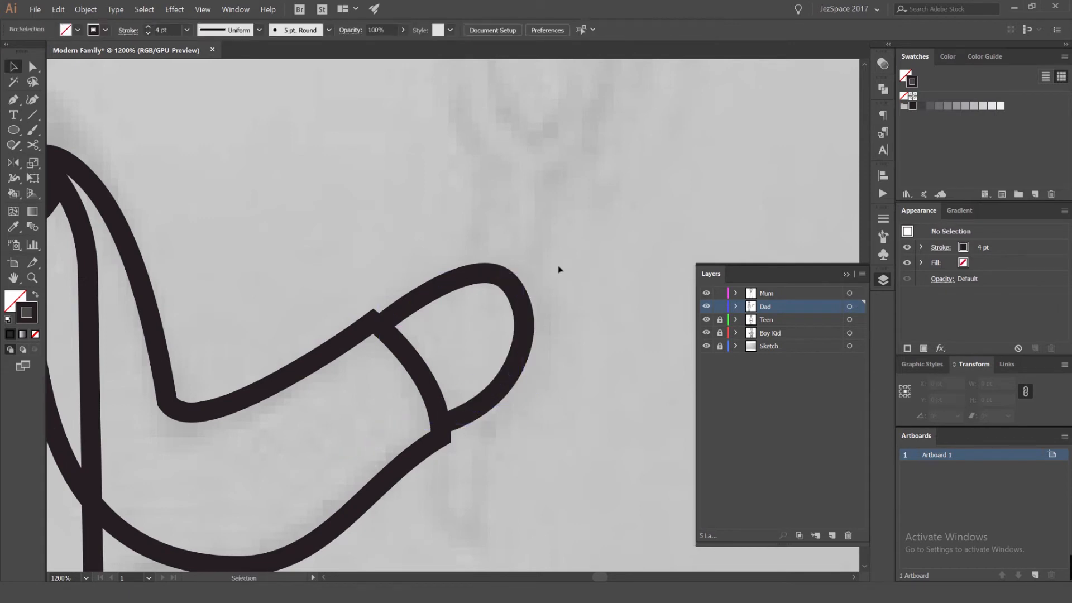
# Draw a slanted four-sided mirror handle about 19.6 by 75.5 pt through the mum's raised hand
pyautogui.scroll(1, 558, 267)
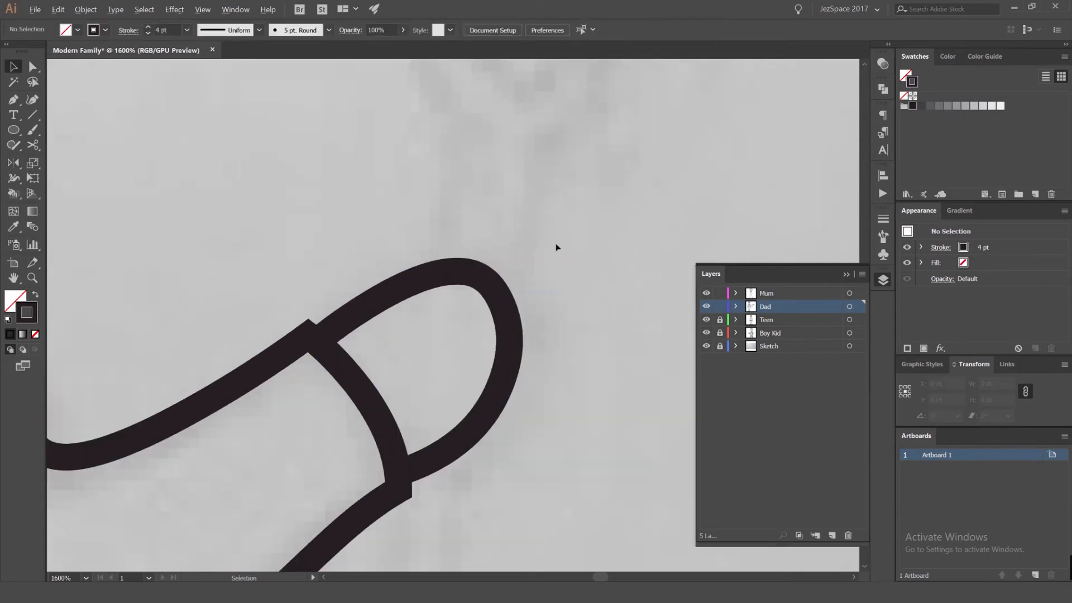
pyautogui.scroll(-3, 559, 226)
pyautogui.moveTo(549, 198); pyautogui.dragTo(496, 287)
pyautogui.click(473, 281)
pyautogui.click(445, 470)
pyautogui.click(475, 471)
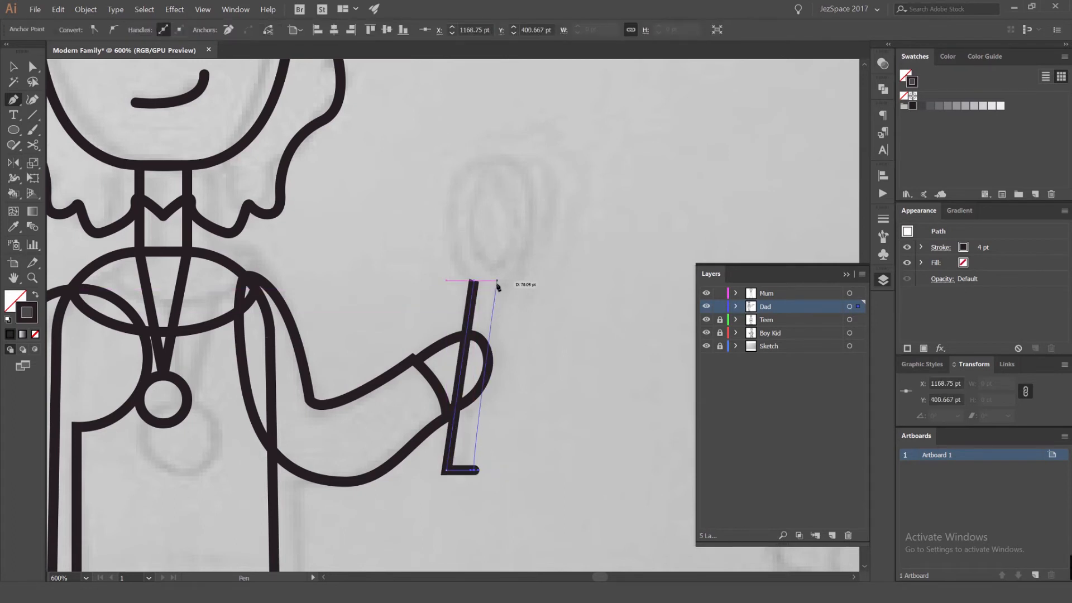
pyautogui.click(496, 280)
pyautogui.click(474, 281)
pyautogui.press('v')
pyautogui.click(474, 471)
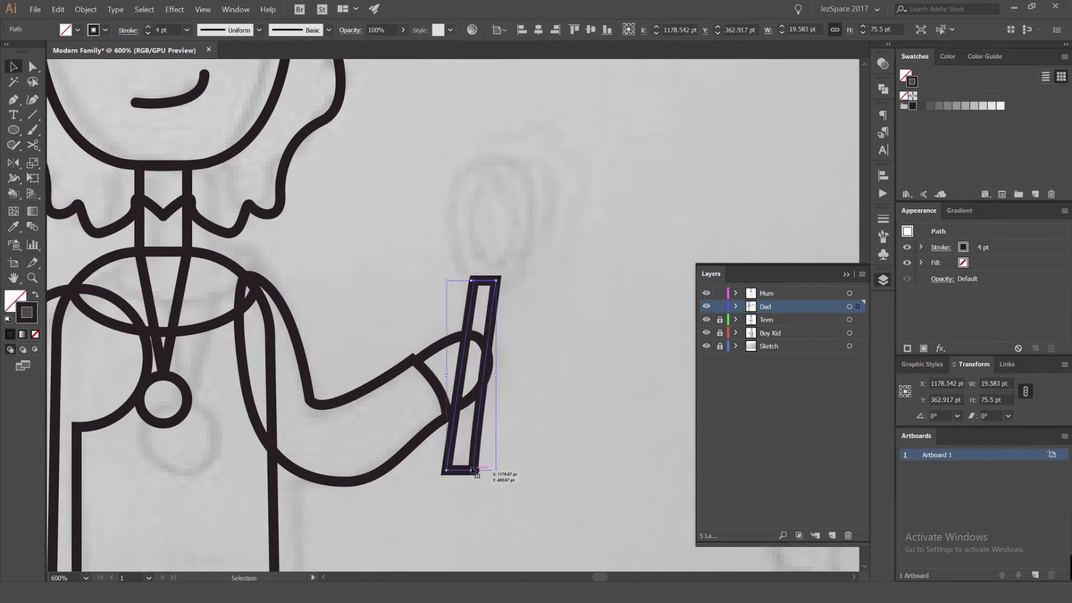
pyautogui.press('v')
pyautogui.click(502, 264)
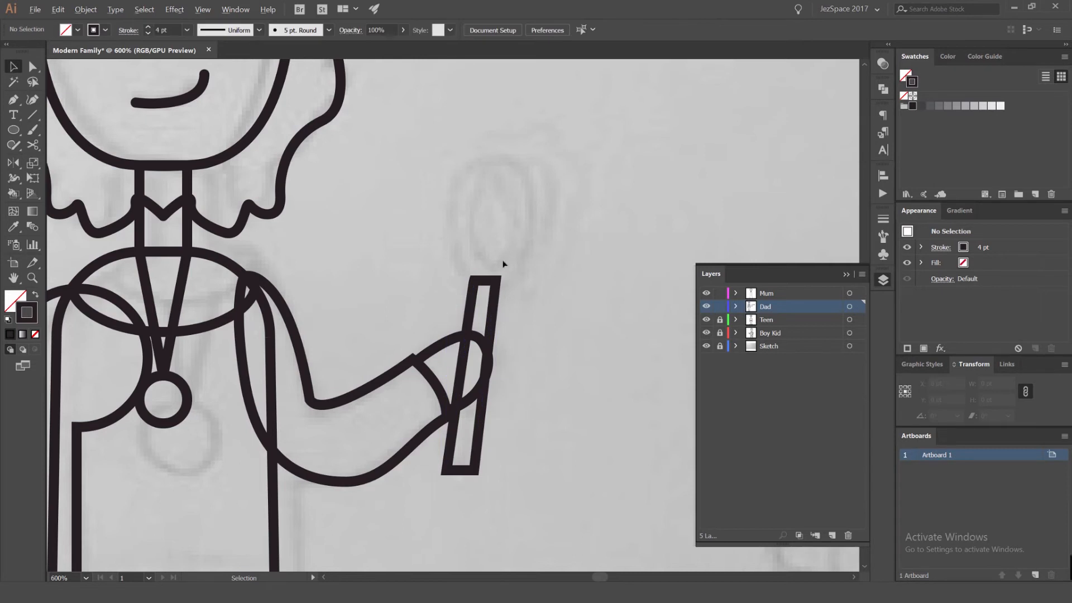
# Lower the top edge of the mirror handle slightly
pyautogui.click(476, 283)
pyautogui.press('c')
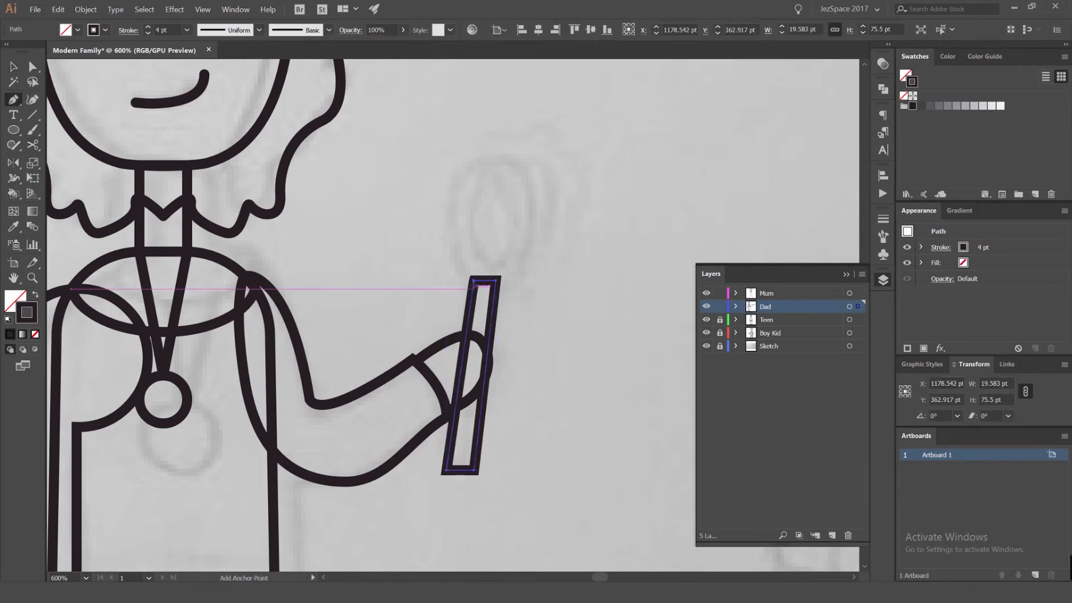
pyautogui.press('v')
pyautogui.click(509, 268)
pyautogui.press('a')
pyautogui.click(493, 283)
pyautogui.moveTo(510, 265)
pyautogui.mouseDown()
pyautogui.moveTo(457, 293)
pyautogui.moveTo(536, 288)
pyautogui.moveTo(523, 267)
pyautogui.moveTo(514, 273)
pyautogui.mouseUp()
pyautogui.press('Down')
pyautogui.press('Down')
pyautogui.press('Down')
# Place the mirror's oval head, about 38.6 by 58.3 pt, on the top end of the handle
pyautogui.click(519, 225)
pyautogui.press('v')
pyautogui.click(565, 270)
pyautogui.click(519, 272)
pyautogui.scroll(2, 522, 287)
pyautogui.click(531, 285)
pyautogui.click(544, 226)
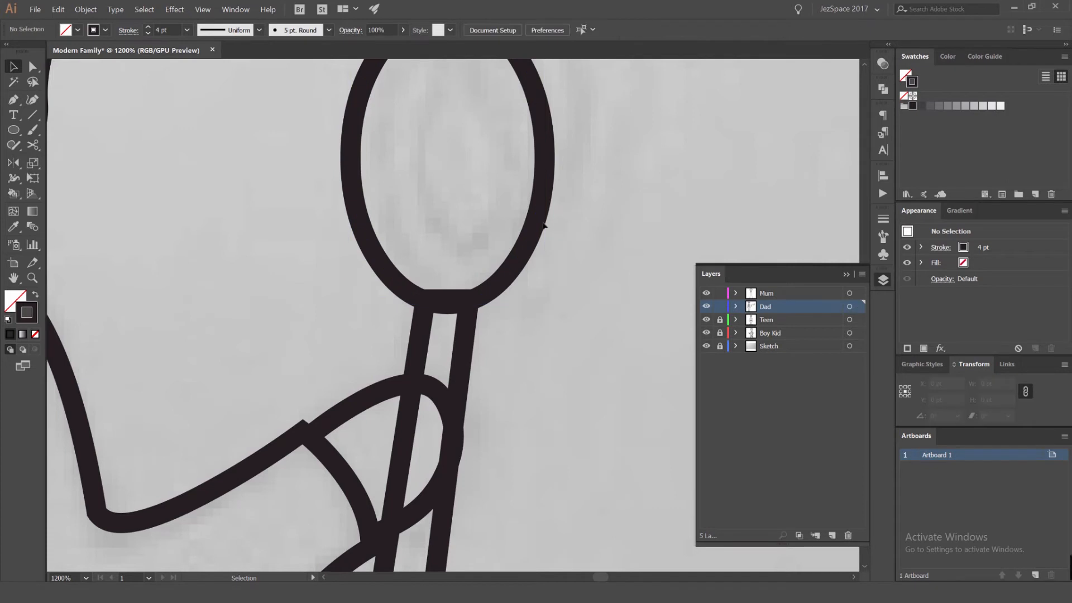
pyautogui.scroll(-2, 564, 219)
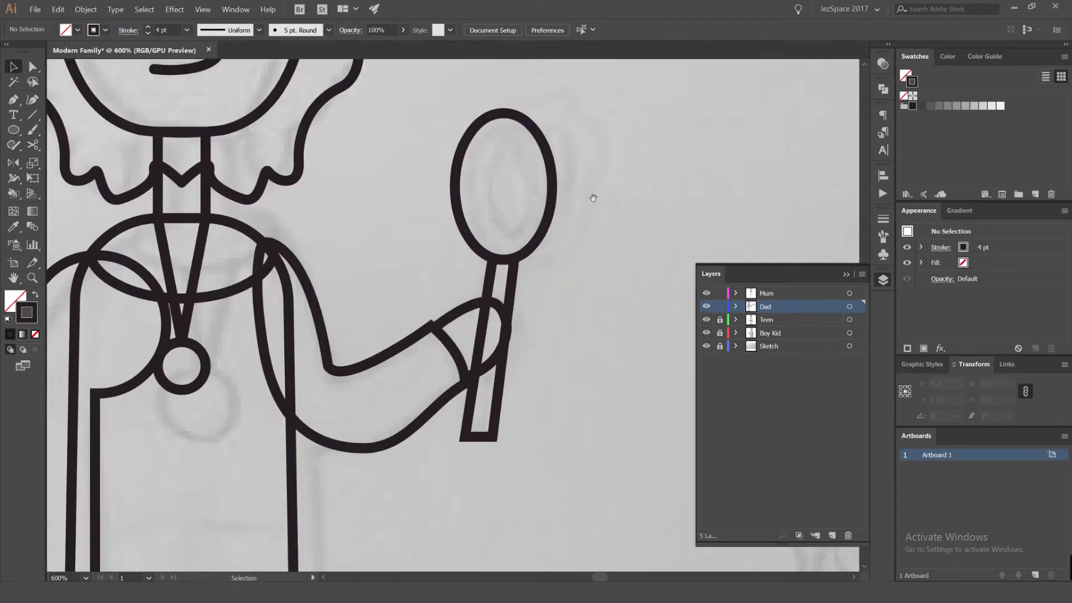
# Try to lean the mirror's oval sideways by nudging its points and rotating it
pyautogui.click(502, 127)
pyautogui.scroll(2, 501, 124)
pyautogui.press('a')
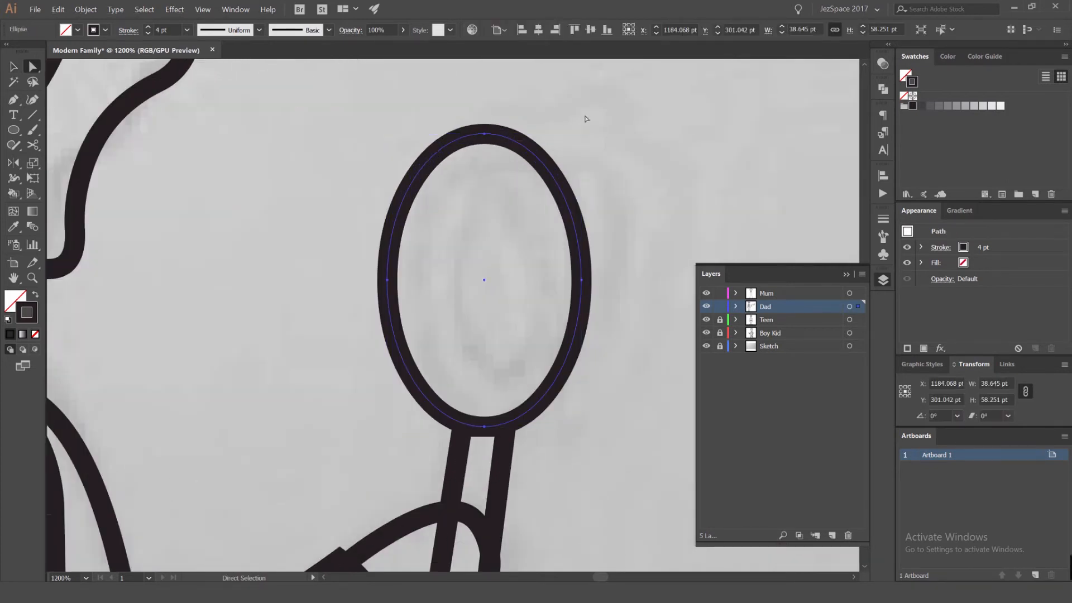
pyautogui.click(585, 117)
pyautogui.click(540, 161)
pyautogui.press('v')
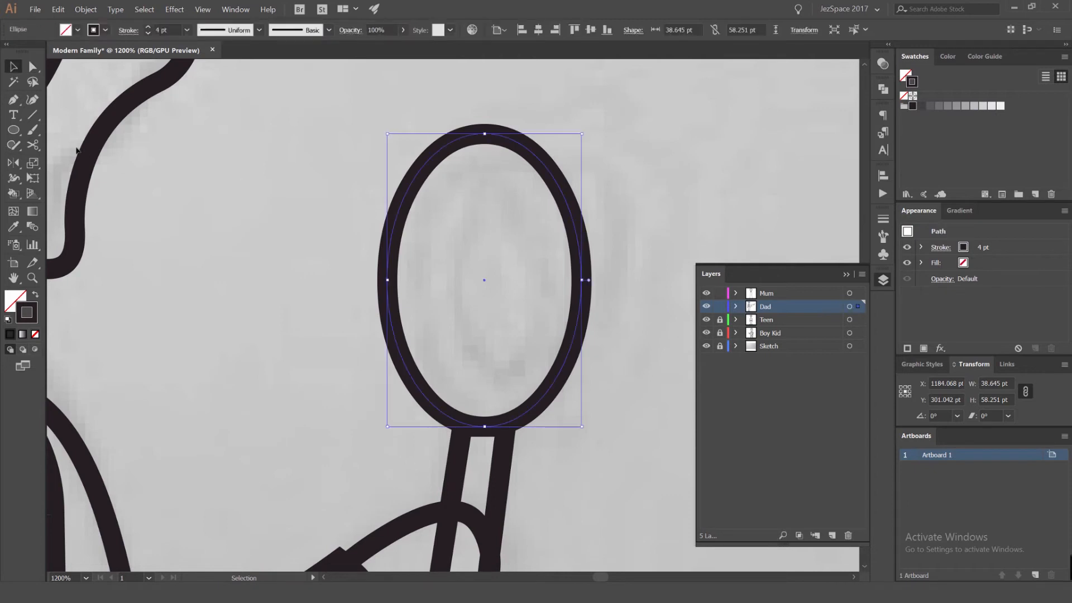
pyautogui.hotkey('shift', 'Right')
pyautogui.hotkey('ctrl', 'z')
pyautogui.press('a')
pyautogui.moveTo(637, 91); pyautogui.dragTo(344, 303)
pyautogui.hotkey('shift', 'Right')
pyautogui.hotkey('ctrl', 'z')
pyautogui.press('v')
pyautogui.moveTo(582, 133); pyautogui.dragTo(593, 136)
pyautogui.hotkey('ctrl', 'z')
# Rotate the mirror's oval about 2.5° clockwise so that it leans with the handle
pyautogui.click(638, 141)
pyautogui.moveTo(581, 296); pyautogui.dragTo(587, 297)
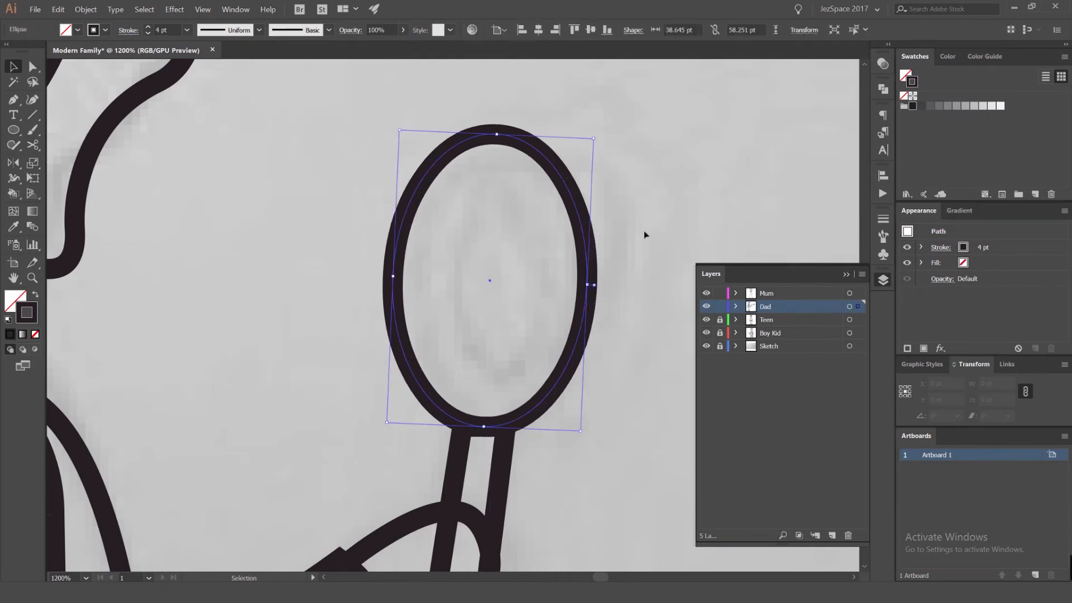
pyautogui.click(644, 234)
# Offset the mirror's oval by -10 pt with round joins to create an inner oval
pyautogui.scroll(-1, 578, 229)
pyautogui.click(578, 237)
pyautogui.click(85, 9)
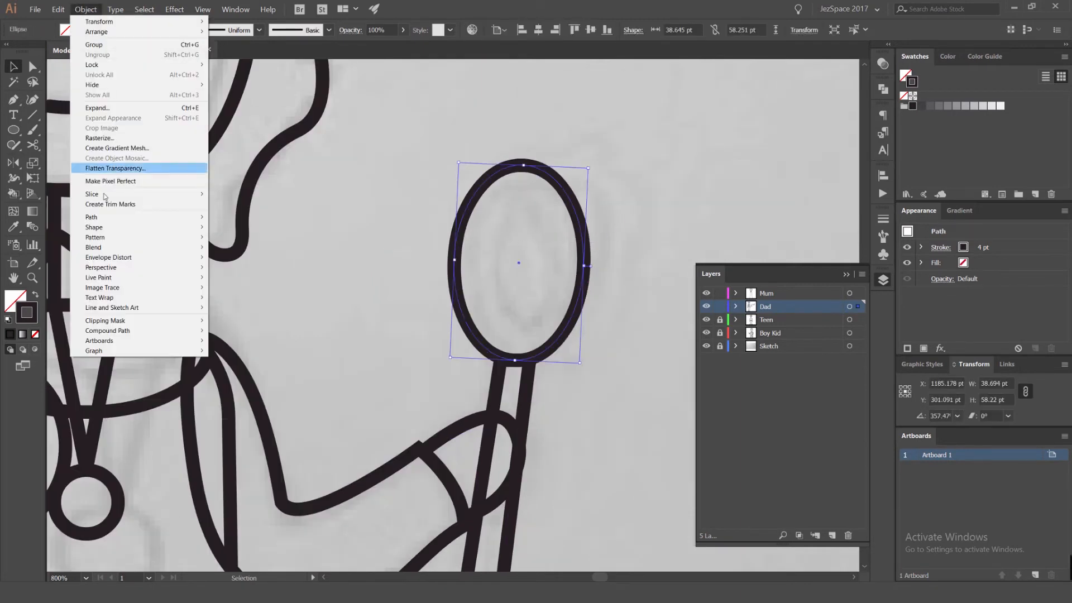
pyautogui.moveTo(139, 216)
pyautogui.click(239, 251)
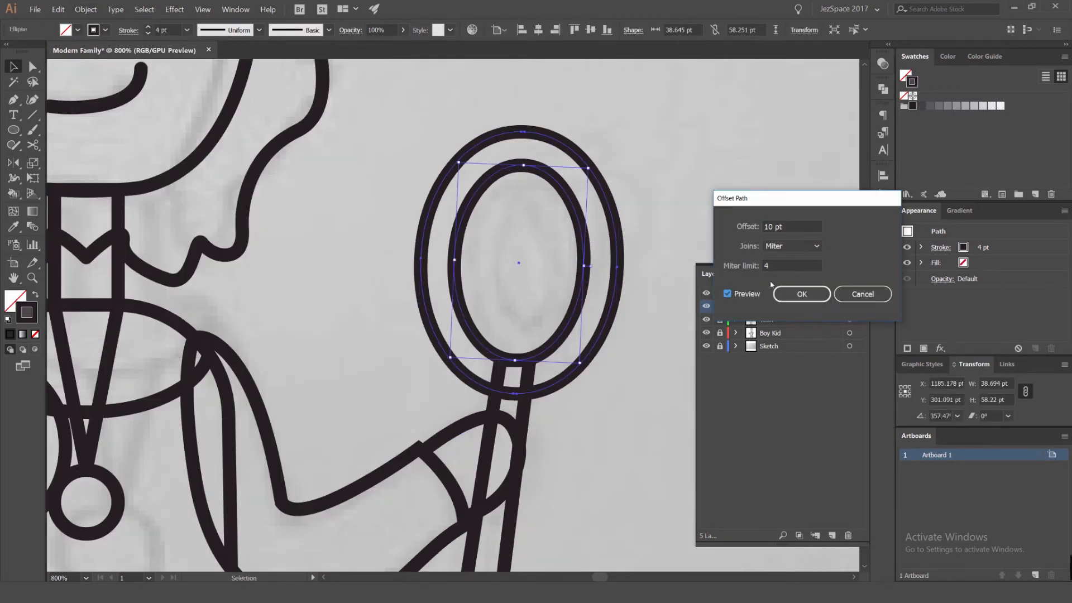
pyautogui.hotkey('shift', 'Down')
pyautogui.hotkey('shift', 'Down')
pyautogui.hotkey('shift', 'Down')
pyautogui.hotkey('shift', 'Up')
pyautogui.hotkey('shift', 'Up')
pyautogui.hotkey('shift', 'Up')
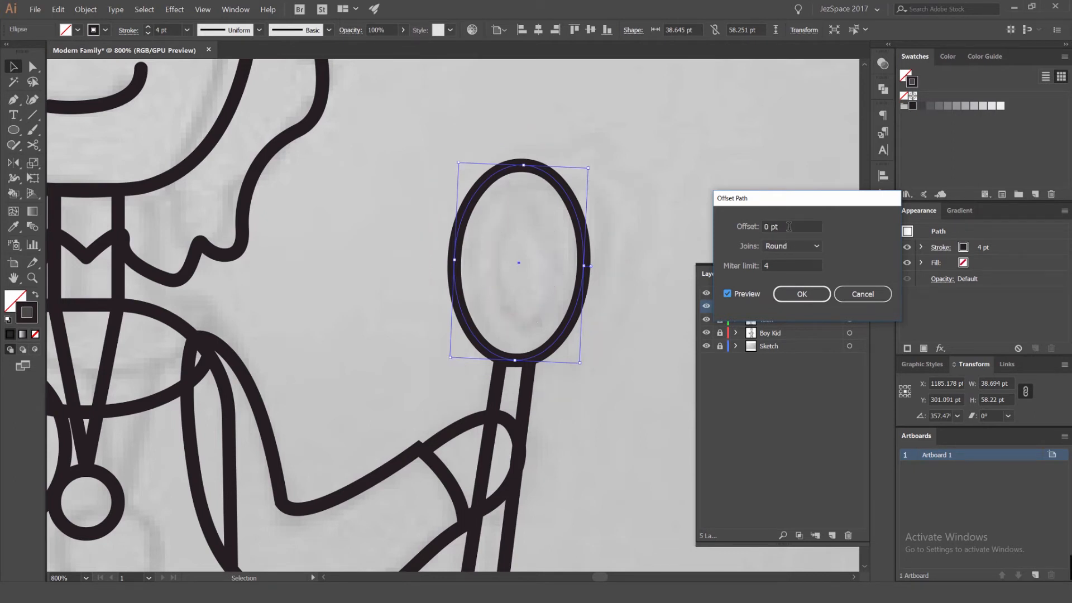
pyautogui.hotkey('shift', 'Down')
pyautogui.hotkey('shift', 'Down')
pyautogui.click(792, 292)
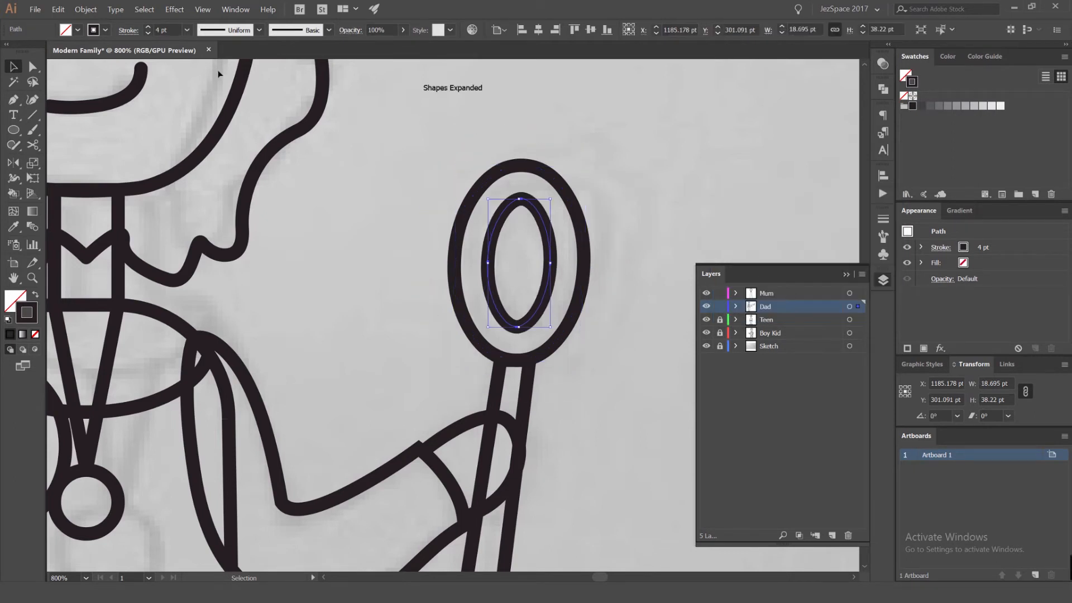
# Set the inner oval's stroke weight to 2 pt
pyautogui.click(149, 33)
pyautogui.scroll(-3, 449, 113)
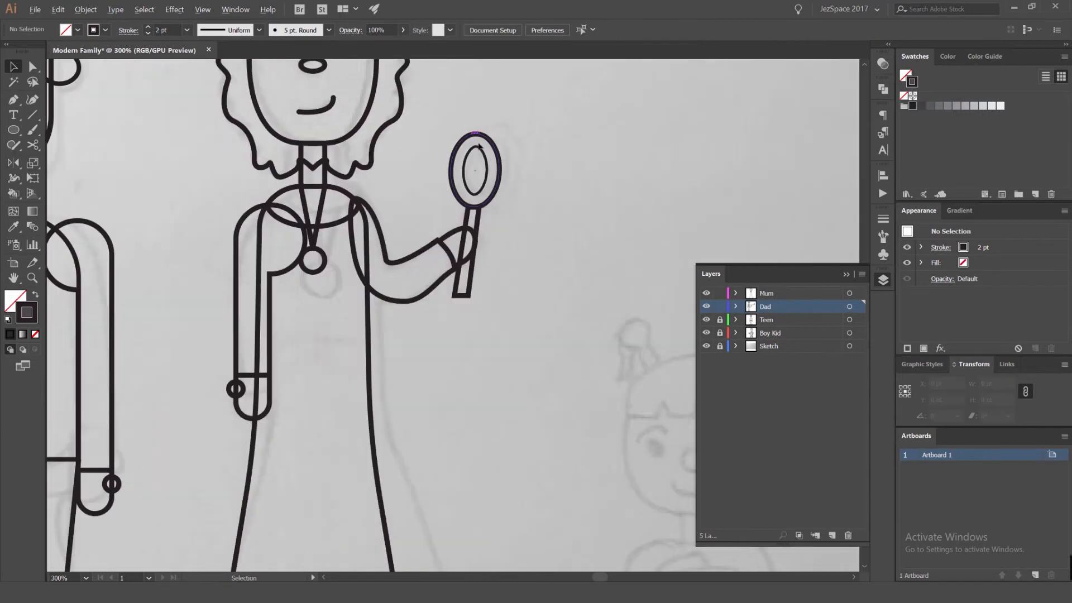
pyautogui.scroll(5, 498, 151)
pyautogui.moveTo(501, 144); pyautogui.dragTo(541, 119)
# Undo the inner oval's stroke change and the path offset
pyautogui.hotkey('ctrl', 'z')
pyautogui.hotkey('ctrl', 'z')
pyautogui.hotkey('ctrl', 'z')
pyautogui.hotkey('ctrl', 'z')
# Offset the hand mirror's oval by -5 pt with round joins to create an inner oval
pyautogui.click(576, 125)
pyautogui.click(525, 128)
pyautogui.click(86, 10)
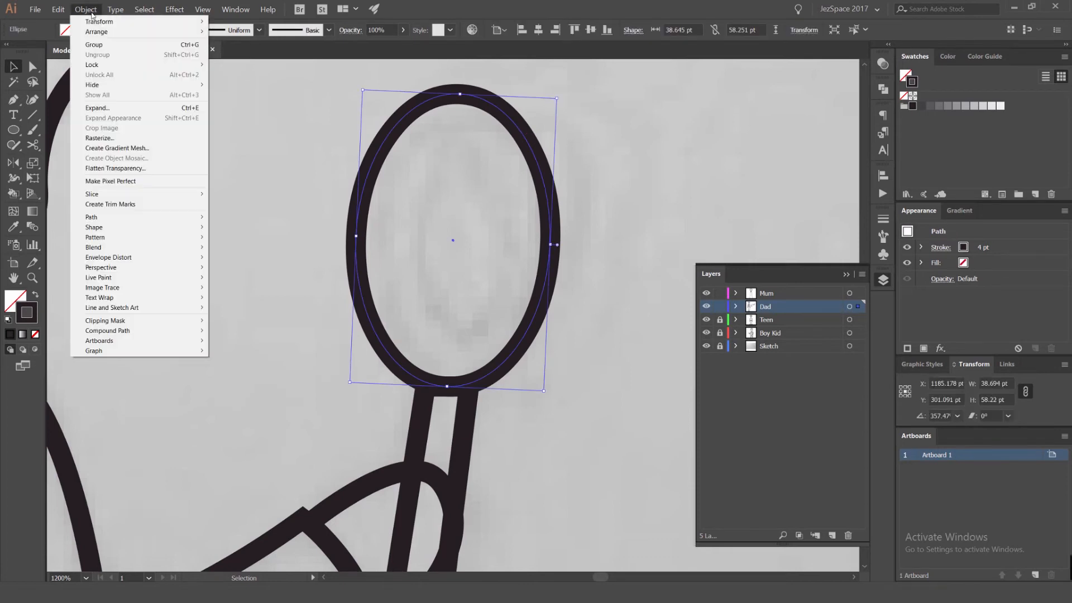
pyautogui.moveTo(200, 220)
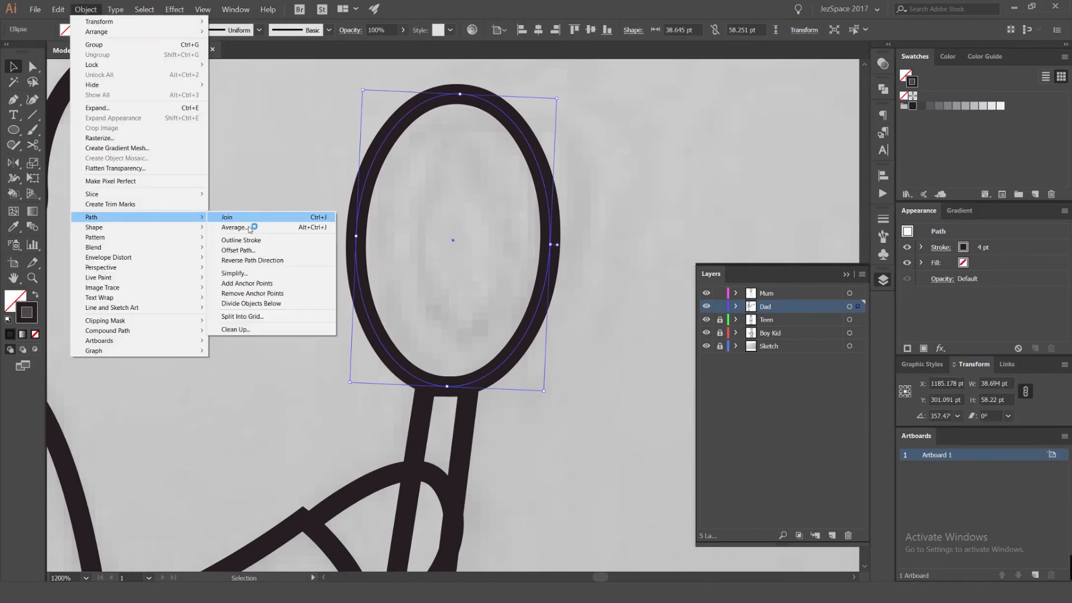
pyautogui.click(265, 252)
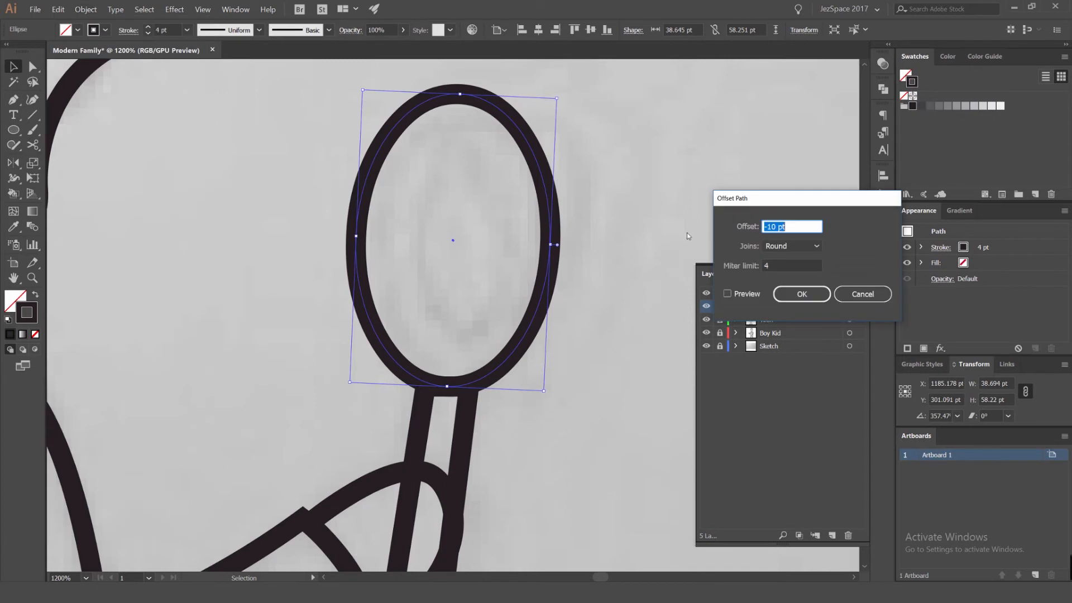
pyautogui.click(726, 294)
pyautogui.scroll(6, 778, 226)
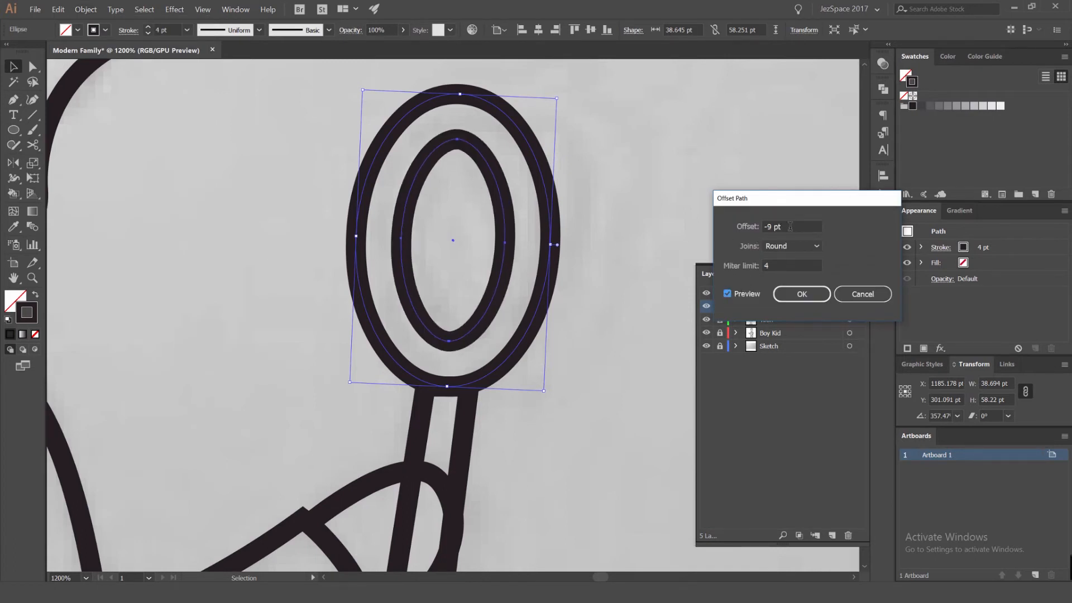
pyautogui.scroll(20, 777, 223)
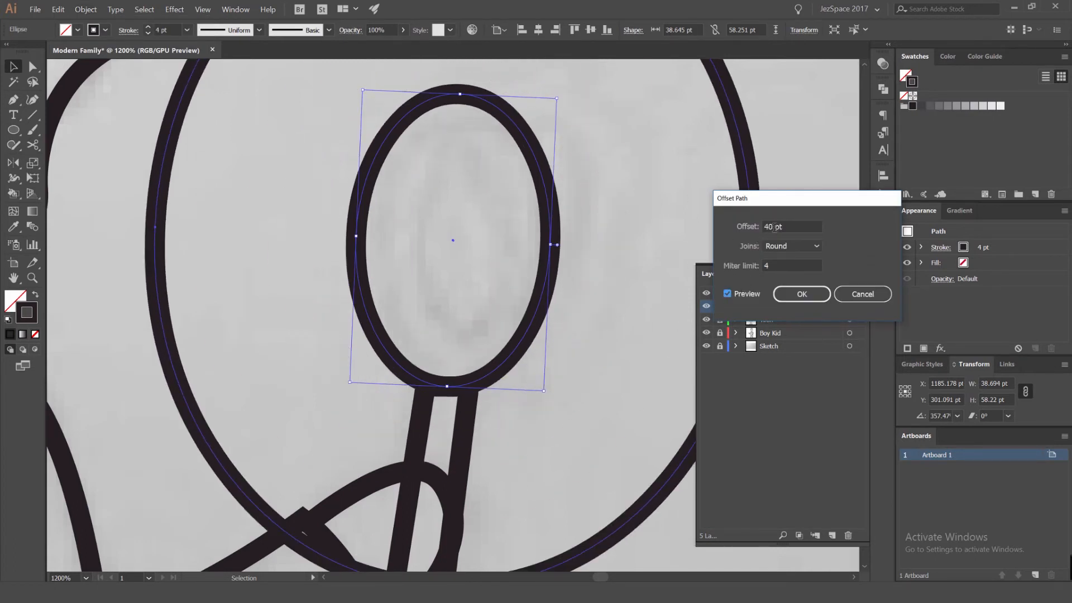
pyautogui.scroll(-20, 775, 226)
pyautogui.scroll(4, 775, 227)
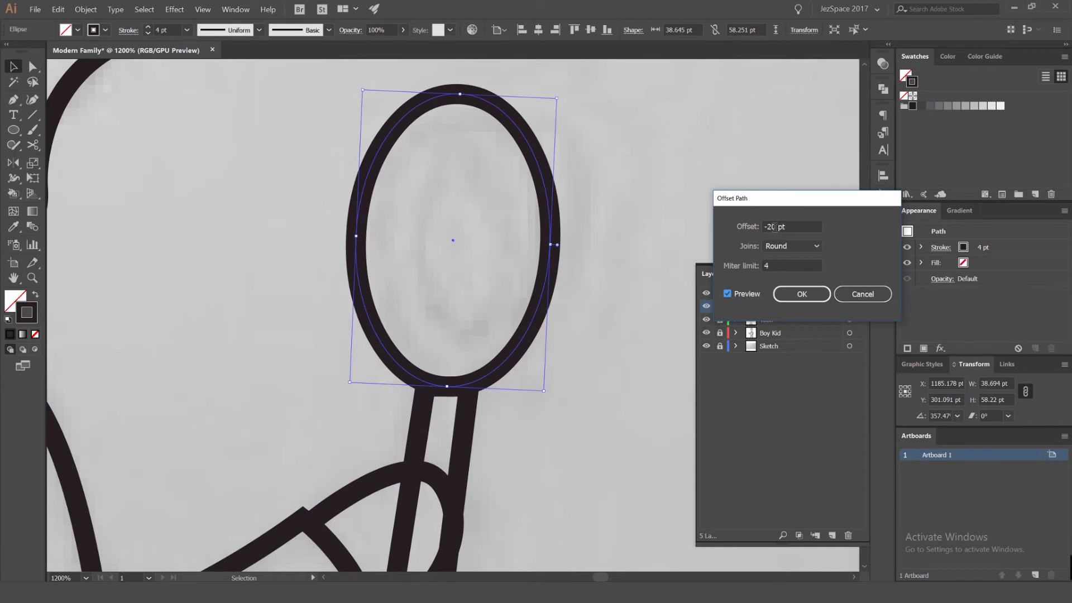
pyautogui.scroll(1, 774, 228)
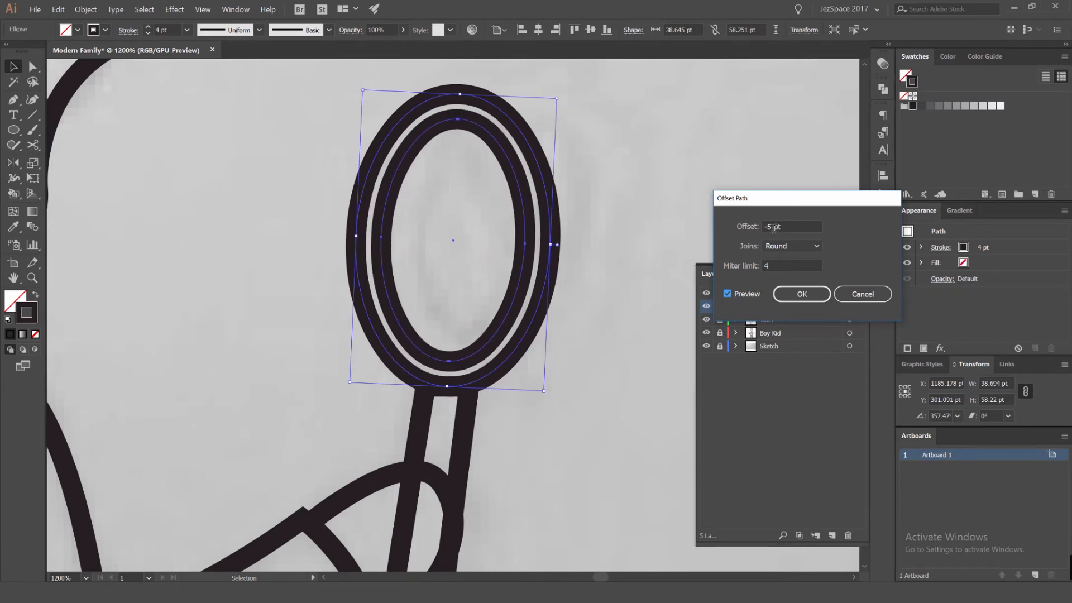
pyautogui.click(792, 246)
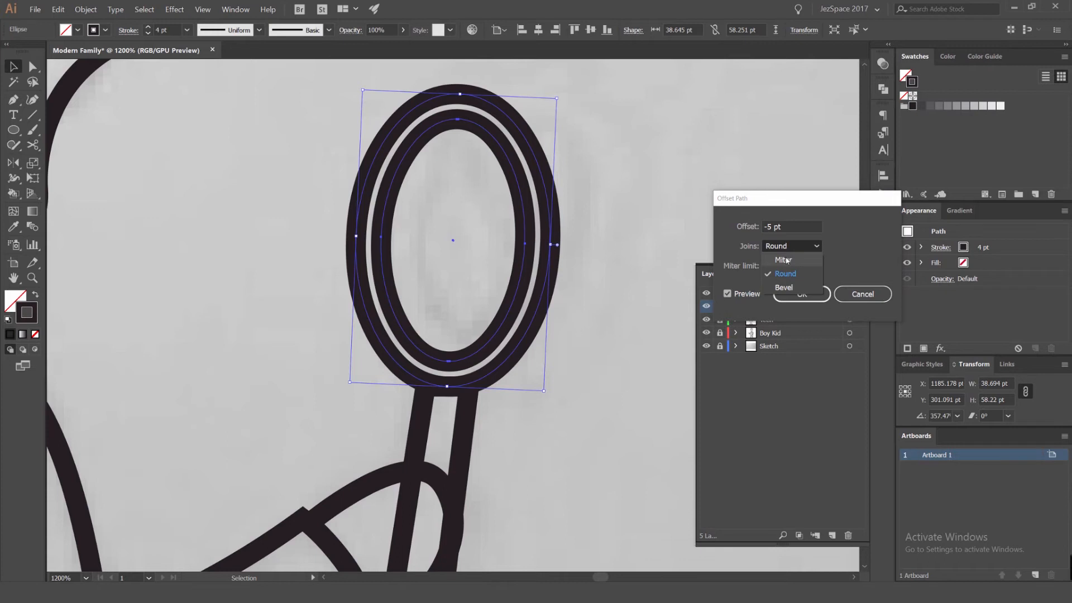
pyautogui.click(784, 260)
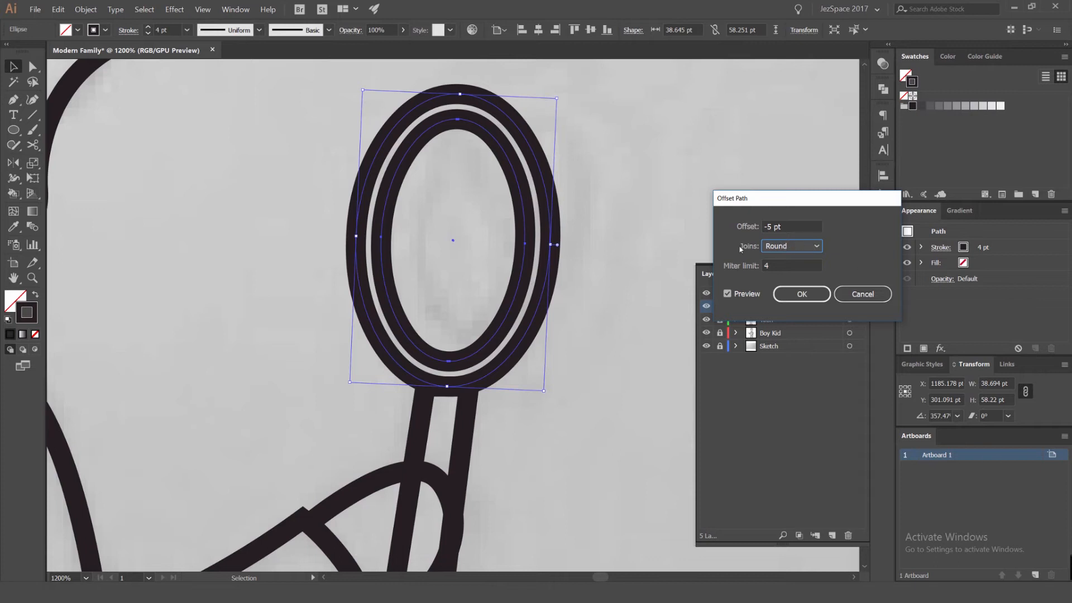
pyautogui.click(747, 294)
pyautogui.click(746, 294)
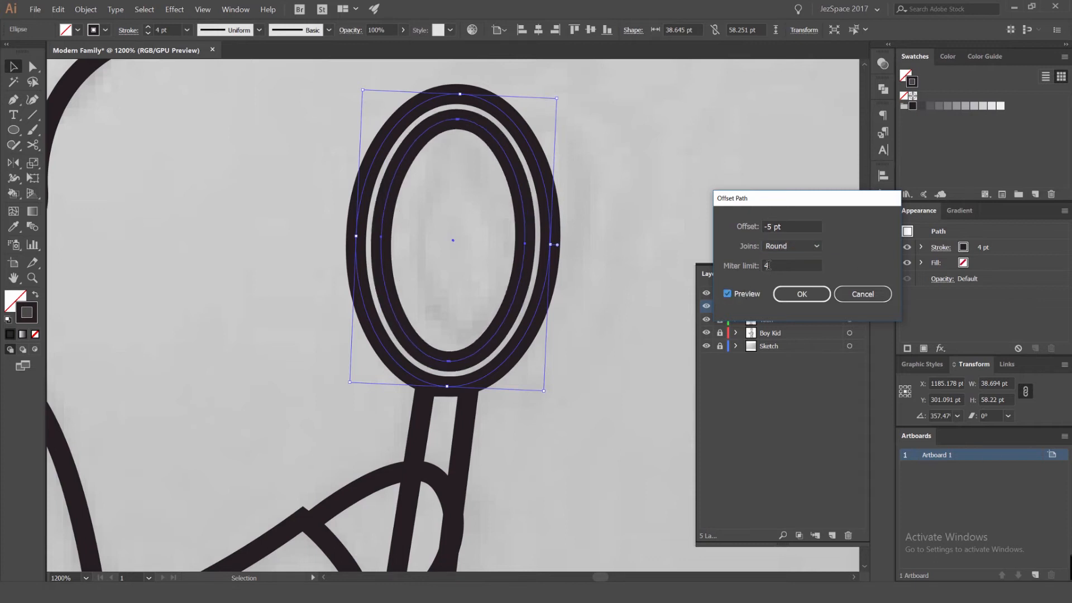
pyautogui.click(753, 271)
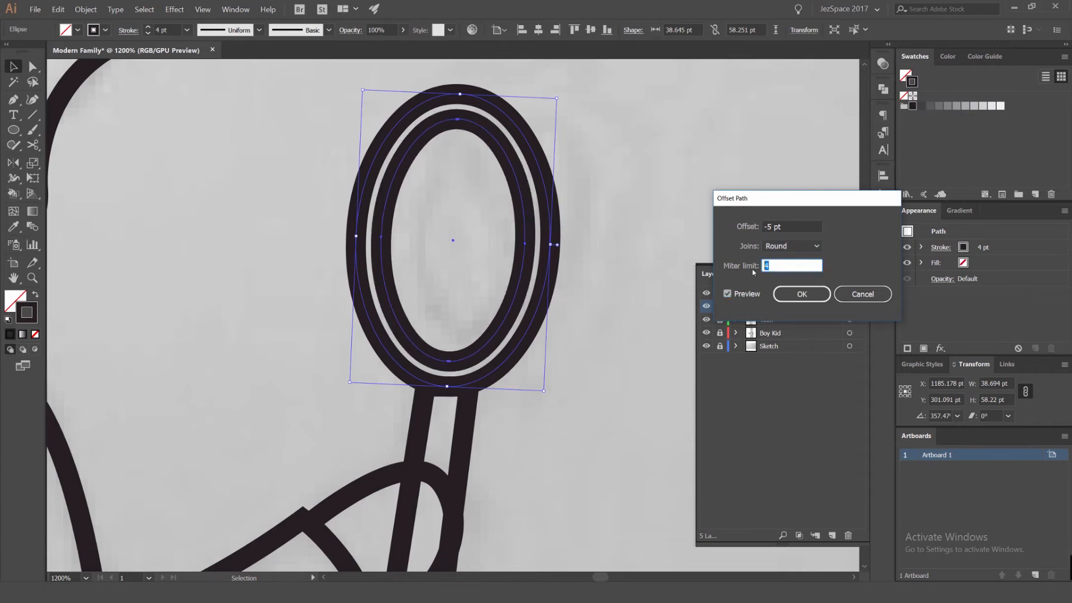
pyautogui.click(802, 294)
# Set the stroke weight of the mirror's inner oval to 2 pt
pyautogui.click(617, 124)
pyautogui.scroll(-3, 505, 150)
pyautogui.click(503, 151)
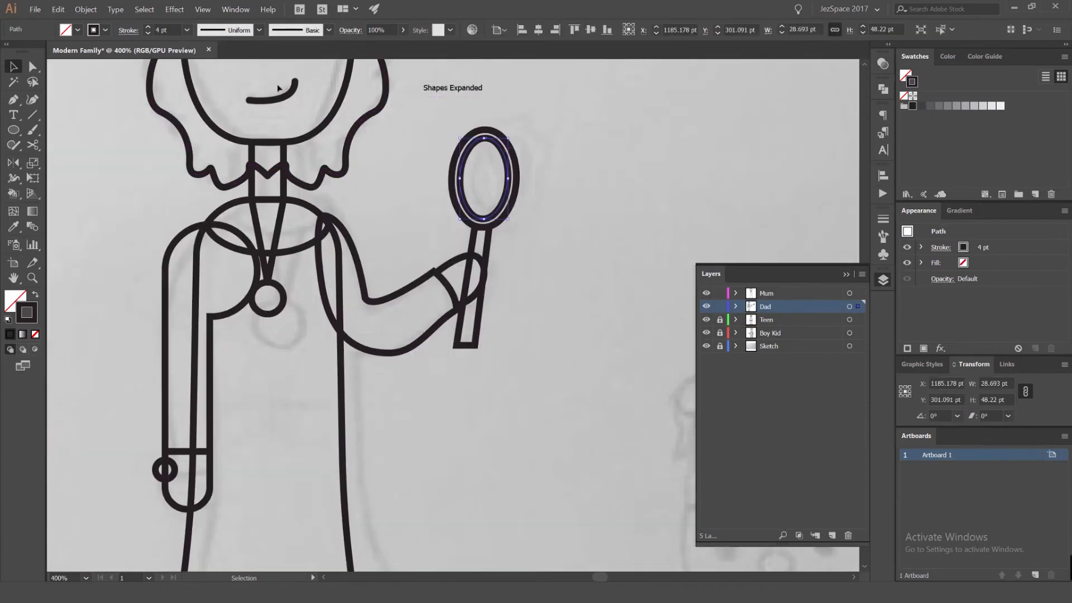
pyautogui.click(493, 112)
pyautogui.scroll(-3, 491, 112)
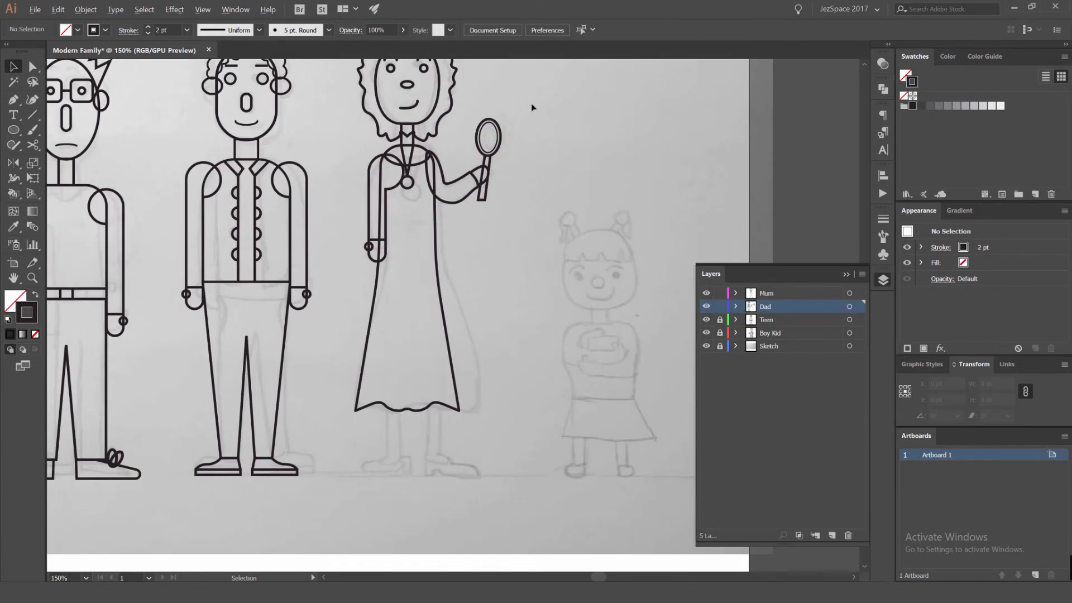
pyautogui.scroll(3, 491, 109)
pyautogui.scroll(-3, 491, 108)
# Fully round the bottom corners of the hand mirror's handle
pyautogui.scroll(1, 567, 137)
pyautogui.scroll(3, 576, 226)
pyautogui.press('a')
pyautogui.click(481, 274)
pyautogui.moveTo(478, 269); pyautogui.dragTo(527, 190)
pyautogui.press('v')
pyautogui.click(574, 193)
# Select the mirror's ovals and handle together and scale them down to fit the mum's raised hand
pyautogui.scroll(-4, 575, 192)
pyautogui.scroll(3, 574, 169)
pyautogui.moveTo(582, 128); pyautogui.dragTo(496, 176)
pyautogui.moveTo(600, 154); pyautogui.dragTo(507, 184)
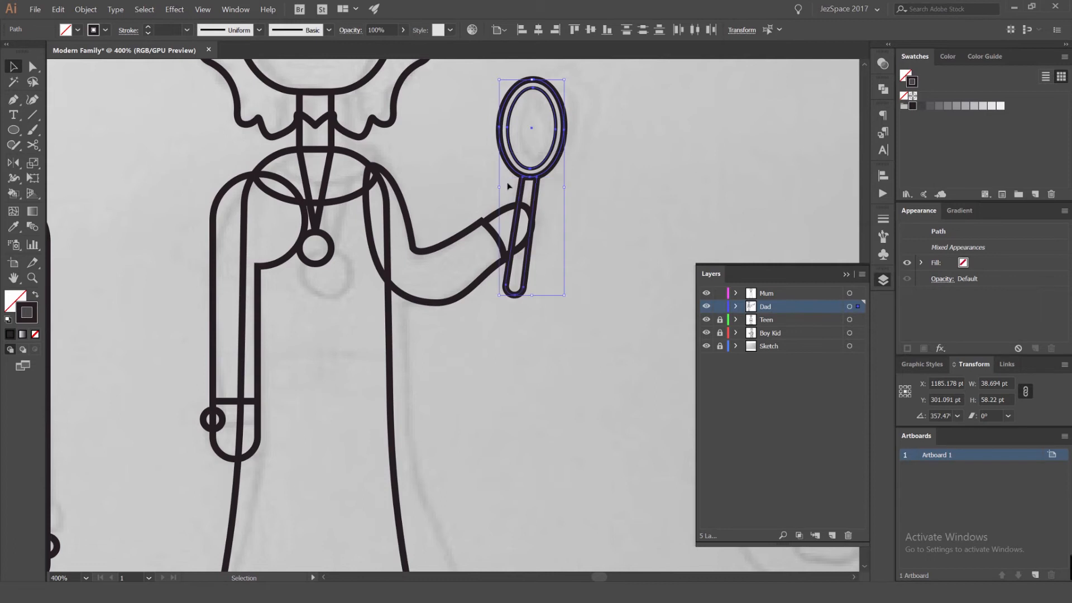
pyautogui.click(601, 172)
pyautogui.scroll(-1, 601, 140)
pyautogui.click(608, 163)
pyautogui.hotkey('ctrl', '0')
pyautogui.scroll(3, 608, 162)
pyautogui.click(562, 177)
pyautogui.scroll(1, 584, 169)
pyautogui.click(624, 161)
pyautogui.scroll(-3, 624, 160)
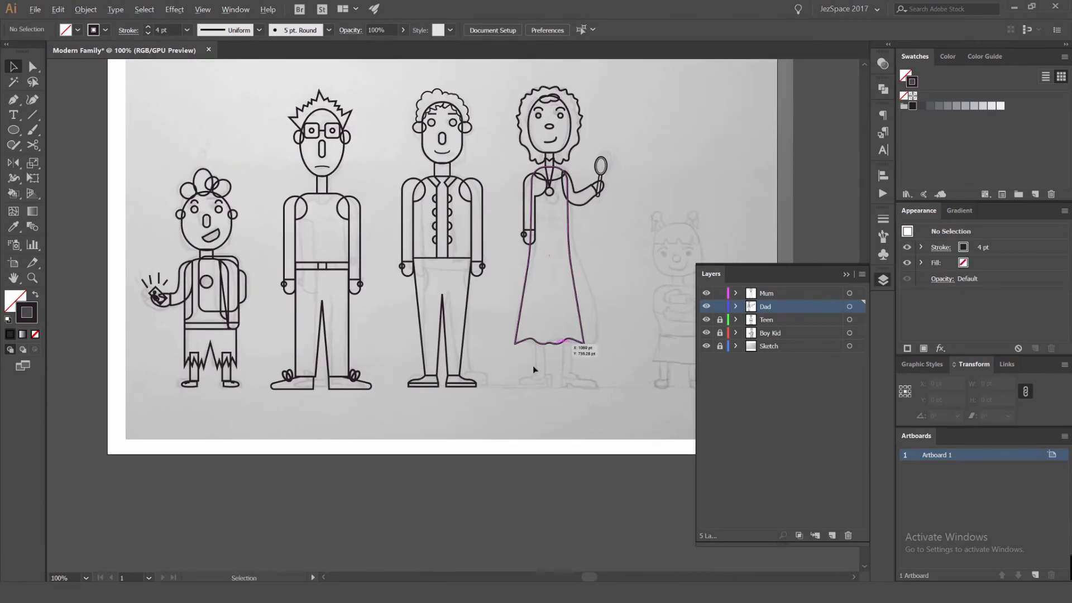
# Draw a narrow upright rectangle over the sketch as the mum's left-hand leg, starting just above the dress hem
pyautogui.scroll(2, 673, 358)
pyautogui.moveTo(673, 357); pyautogui.dragTo(695, 247)
pyautogui.click(883, 281)
pyautogui.scroll(2, 486, 217)
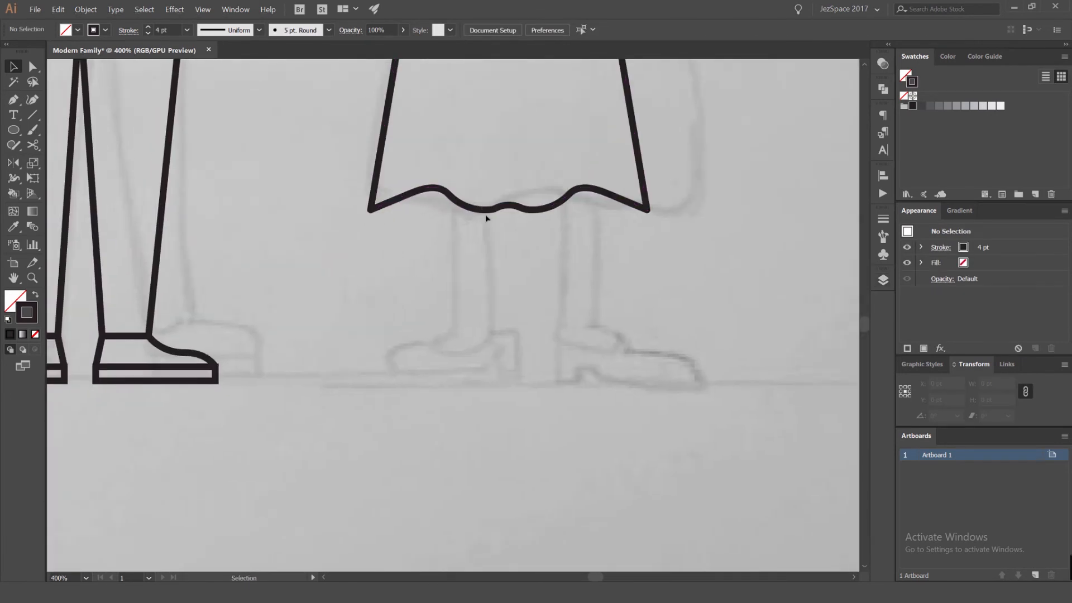
pyautogui.moveTo(453, 177)
pyautogui.mouseDown()
pyautogui.moveTo(479, 341)
pyautogui.moveTo(503, 325)
pyautogui.mouseUp()
pyautogui.press('v')
pyautogui.click(458, 348)
# Trace the mum's shoe below the leg as a closed Pen path with a rounded toe, flat sole, squared heel and curved opening
pyautogui.scroll(3, 458, 348)
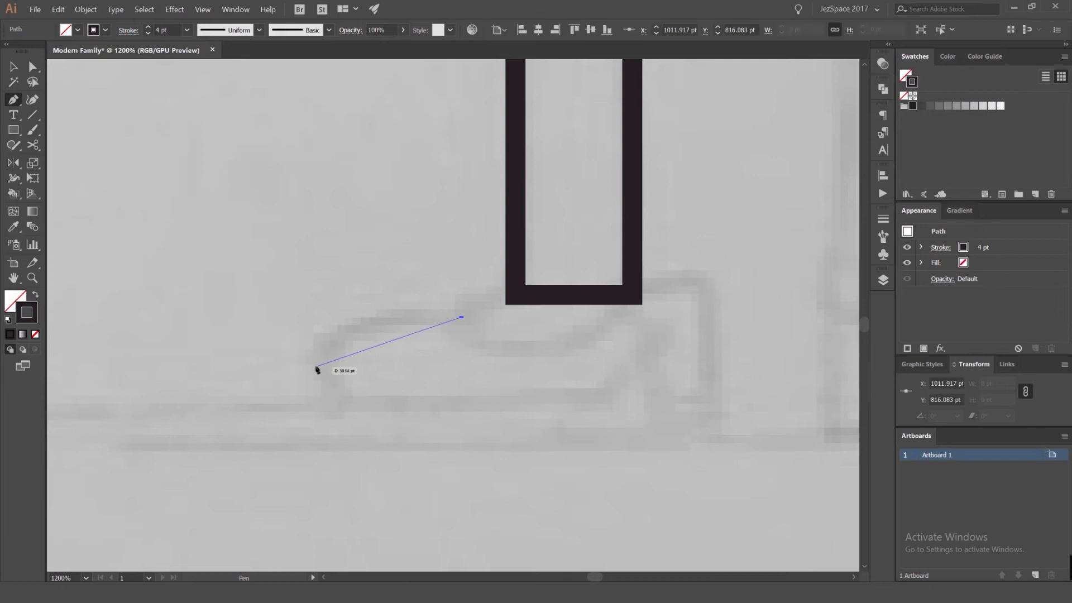
pyautogui.moveTo(328, 396); pyautogui.dragTo(329, 405)
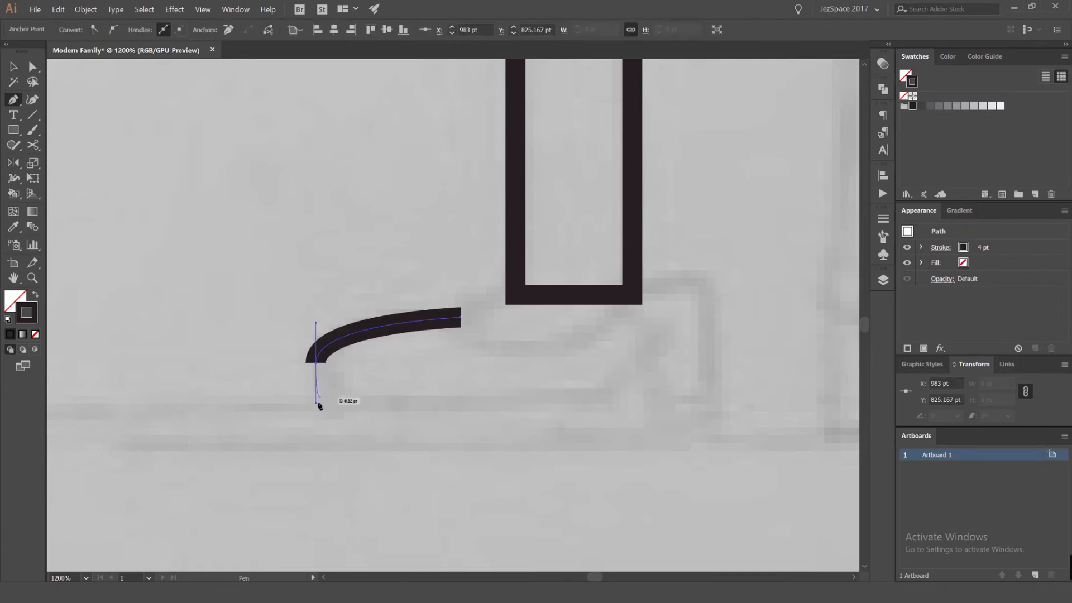
pyautogui.click(343, 411)
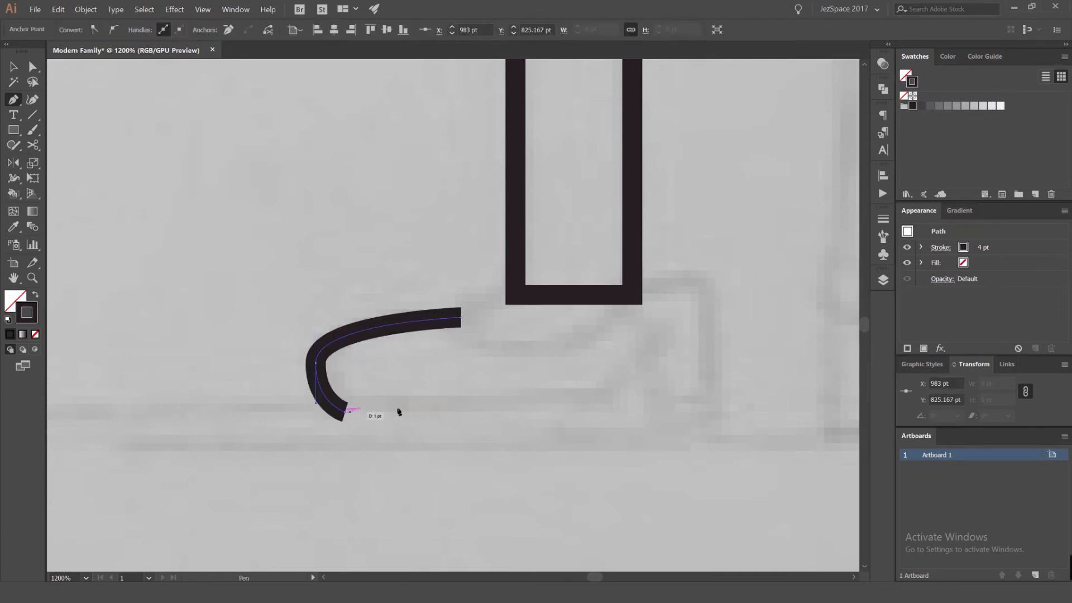
pyautogui.keyDown('shift'); pyautogui.click(710, 412); pyautogui.keyUp('shift')
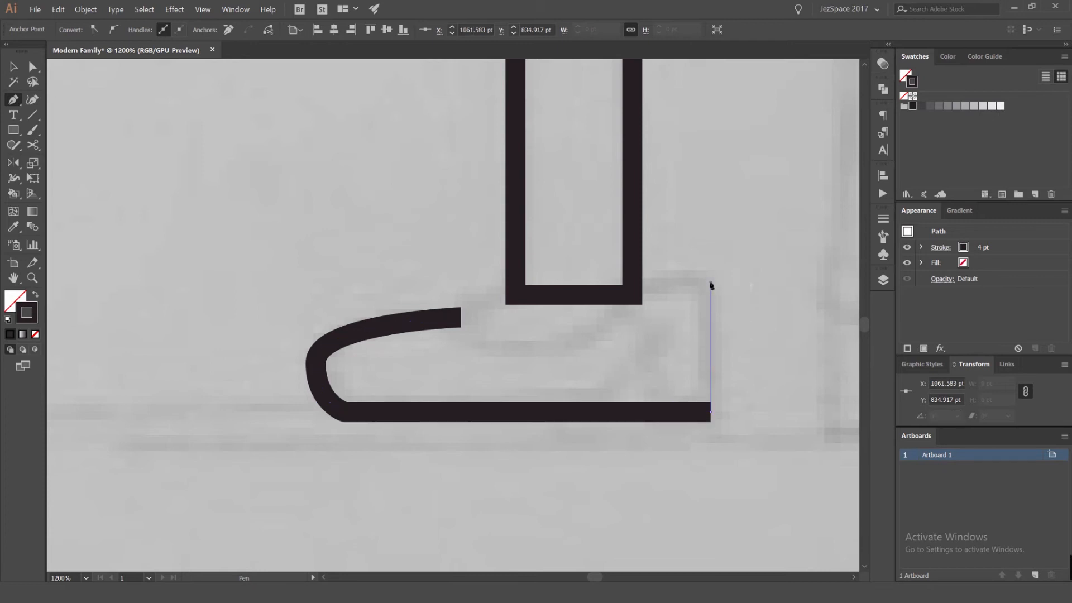
pyautogui.keyDown('shift'); pyautogui.click(710, 281); pyautogui.keyUp('shift')
pyautogui.moveTo(530, 346); pyautogui.dragTo(461, 347)
pyautogui.click(460, 317)
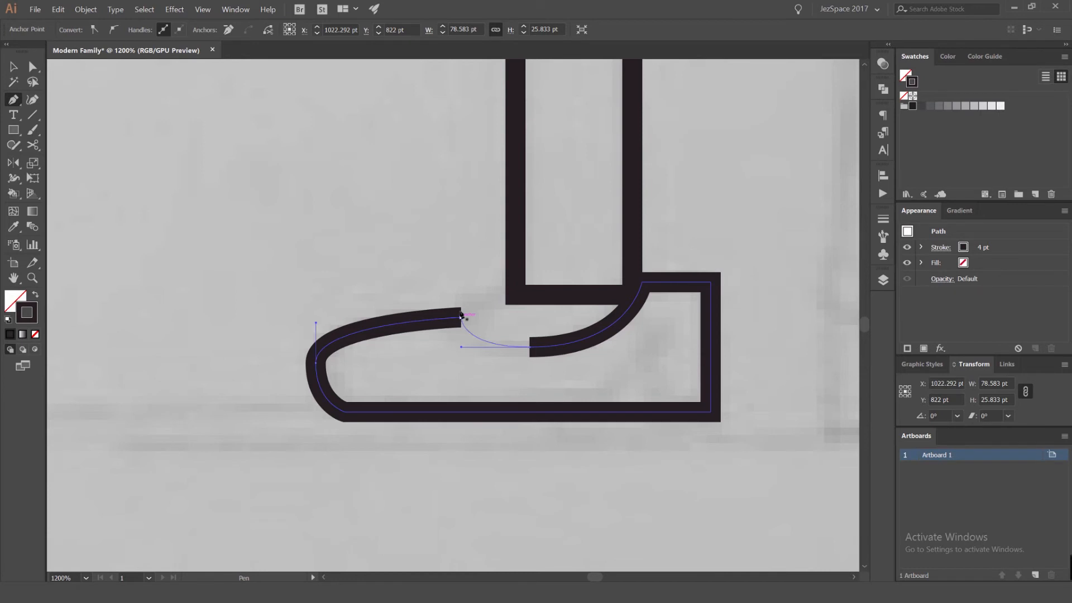
# Shift the shoe slightly towards its heel side so it sits better under the leg
pyautogui.press('v')
pyautogui.click(464, 284)
pyautogui.scroll(-2, 494, 278)
pyautogui.scroll(2, 593, 279)
pyautogui.moveTo(597, 281); pyautogui.dragTo(616, 280)
pyautogui.click(509, 272)
# Draw an ankle line with the Pen from the shoe's front opening along the leg's bottom to the heel's top corner
pyautogui.press('p')
pyautogui.click(382, 315)
pyautogui.click(417, 293)
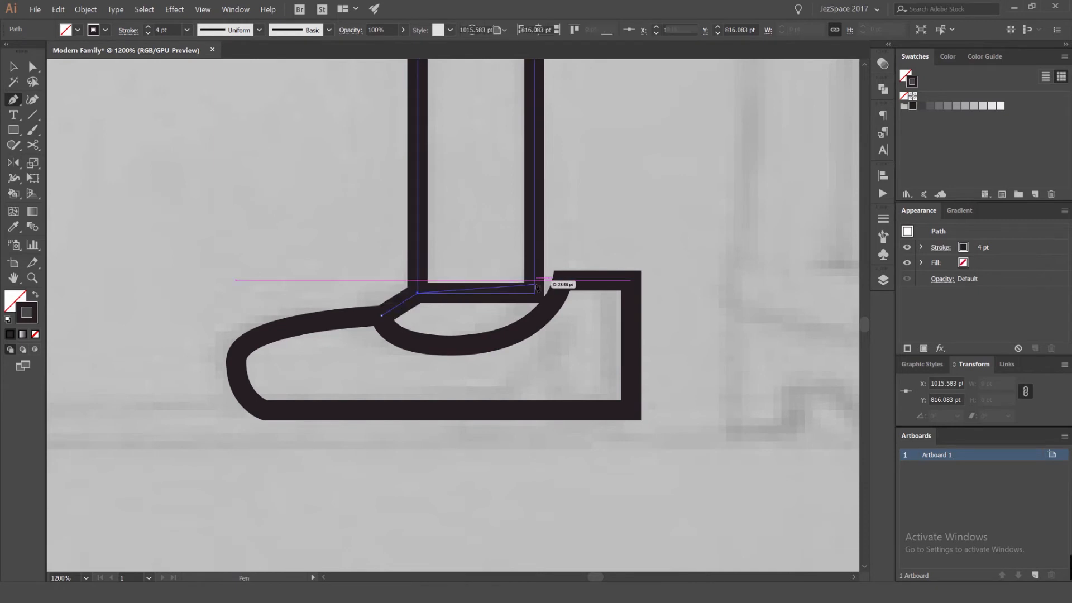
pyautogui.click(534, 293)
pyautogui.click(562, 280)
# Lower the top edge of the shoe's heel so it lines up with the bottom of the leg
pyautogui.press('a')
pyautogui.click(562, 281)
pyautogui.moveTo(562, 302); pyautogui.dragTo(564, 304)
pyautogui.hotkey('ctrl', 'z')
pyautogui.click(655, 283)
pyautogui.click(562, 281)
pyautogui.moveTo(630, 281); pyautogui.dragTo(630, 294)
pyautogui.click(672, 279)
# Add three anchor points to the shoe's sole and raise the middle one to form a notch in front of the heel
pyautogui.moveTo(608, 392); pyautogui.dragTo(613, 307)
pyautogui.click(635, 325)
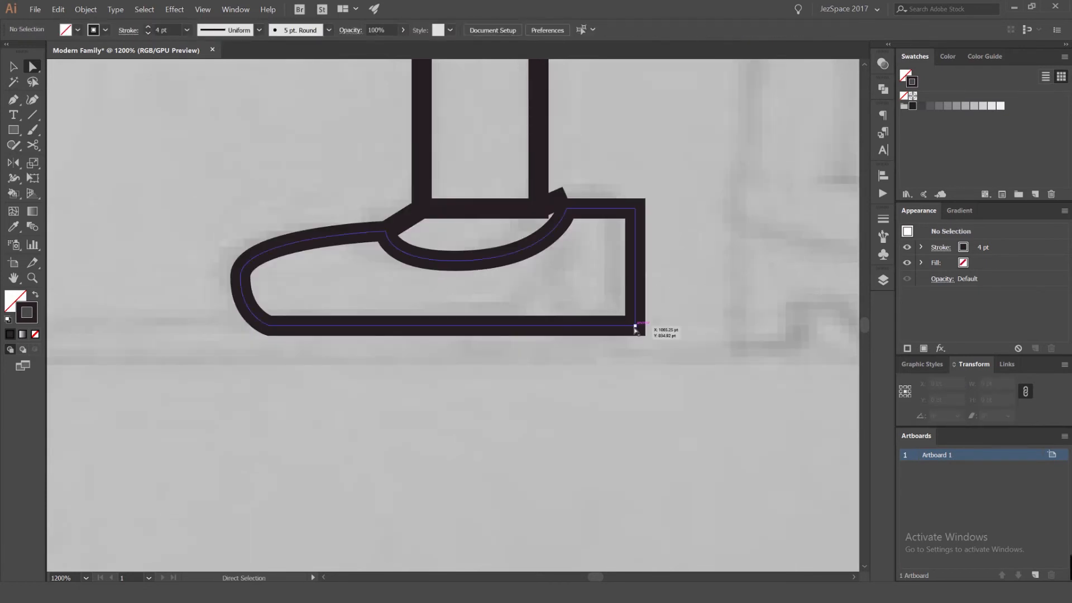
pyautogui.press('+')
pyautogui.press('a')
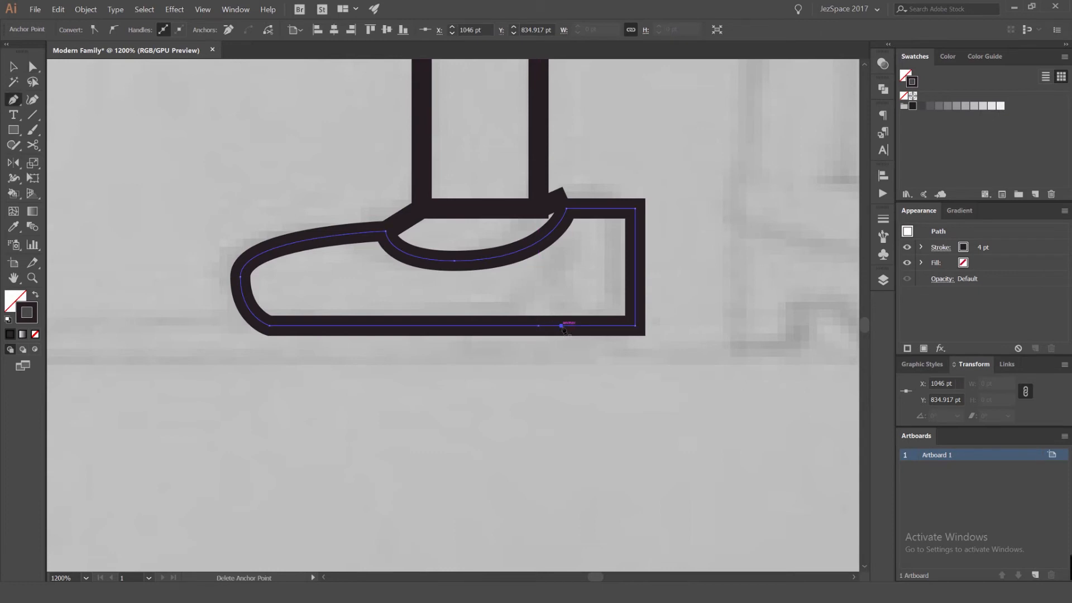
pyautogui.moveTo(562, 326); pyautogui.dragTo(496, 328)
pyautogui.press('a')
pyautogui.scroll(1, 648, 329)
pyautogui.hotkey('ctrl', 'z')
pyautogui.click(683, 294)
pyautogui.moveTo(531, 254); pyautogui.dragTo(549, 278)
pyautogui.click(738, 244)
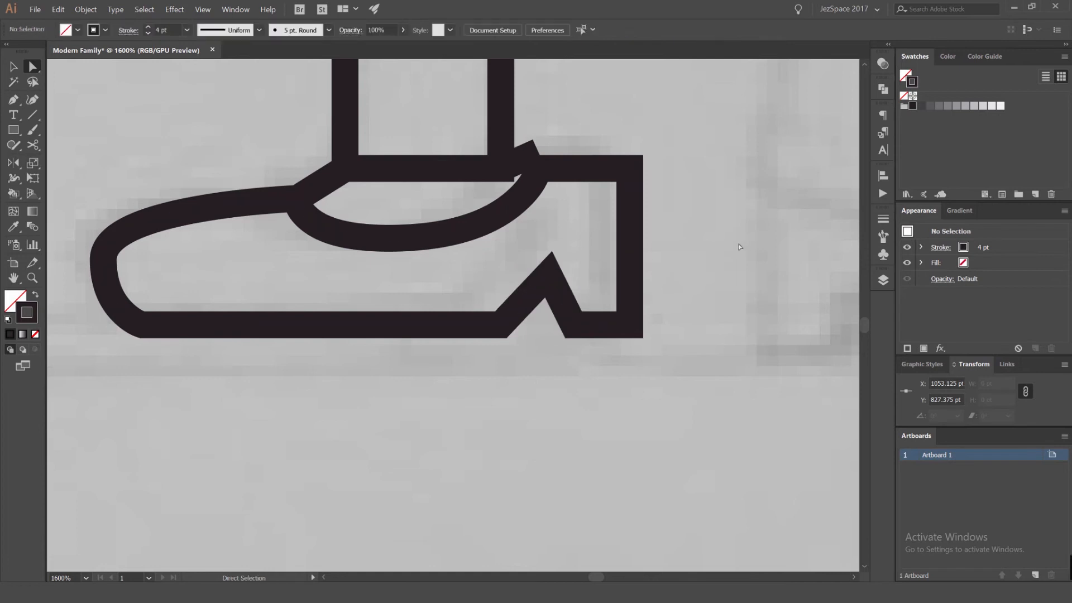
# Adjust the ankle line's end point where it meets the back of the shoe
pyautogui.scroll(-2, 666, 282)
pyautogui.scroll(3, 593, 220)
pyautogui.press('v')
pyautogui.click(600, 217)
pyautogui.press('a')
pyautogui.moveTo(622, 206)
pyautogui.mouseDown()
pyautogui.moveTo(626, 234)
pyautogui.moveTo(567, 232)
pyautogui.moveTo(621, 233)
pyautogui.moveTo(462, 332)
pyautogui.mouseUp()
pyautogui.click(644, 196)
pyautogui.click(619, 233)
pyautogui.hotkey('ctrl', 'shift', 'a')
# Move the leg and shoe under the dress's left side and onto the ground line, centred at about X 1008 pt, Y 779 pt
pyautogui.press('v')
pyautogui.scroll(-7, 651, 167)
pyautogui.scroll(1, 600, 238)
pyautogui.hotkey('shift', 'Left')
pyautogui.hotkey('shift', 'Left')
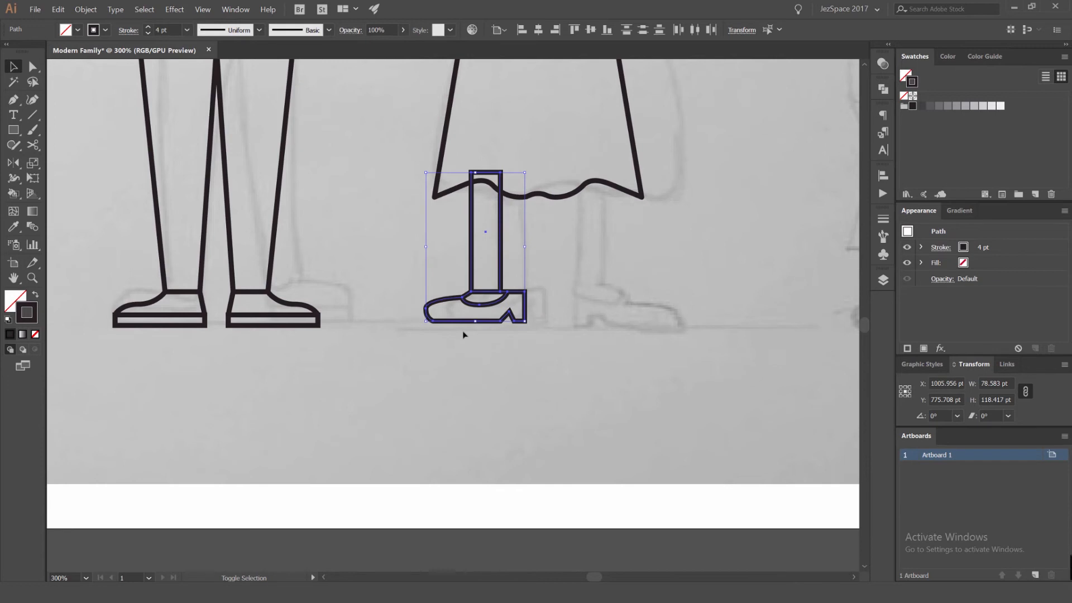
pyautogui.press('Right')
pyautogui.press('Right')
pyautogui.press('Down')
pyautogui.press('Down')
pyautogui.press('Down')
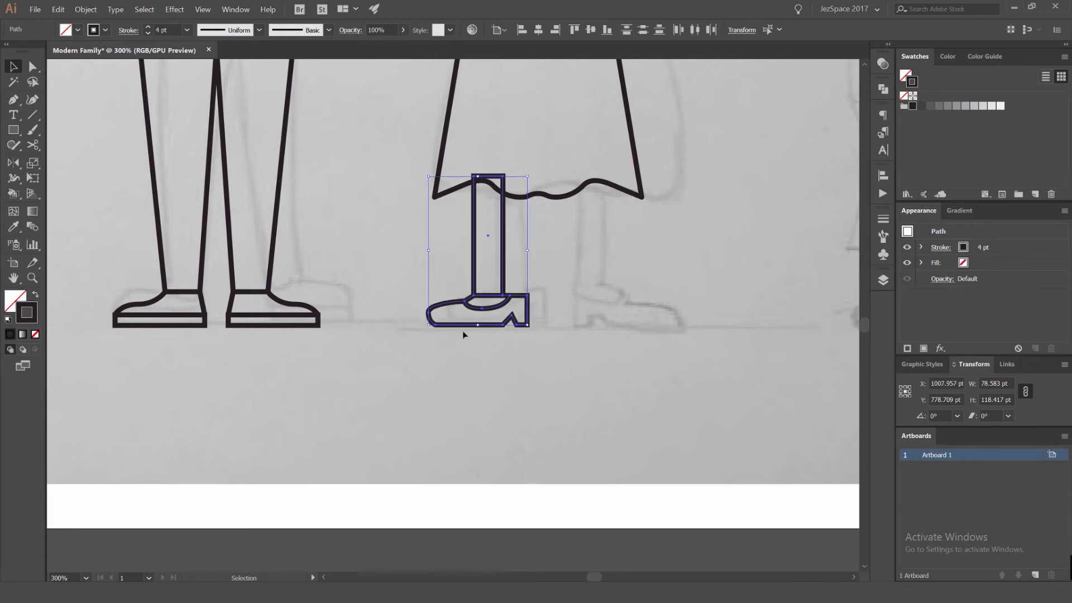
# Reflect a copy of the leg and shoe across a vertical axis through the centre of the mum's pendant
pyautogui.moveTo(578, 251); pyautogui.dragTo(514, 253)
pyautogui.press('p')
pyautogui.scroll(-1, 510, 211)
pyautogui.press('o')
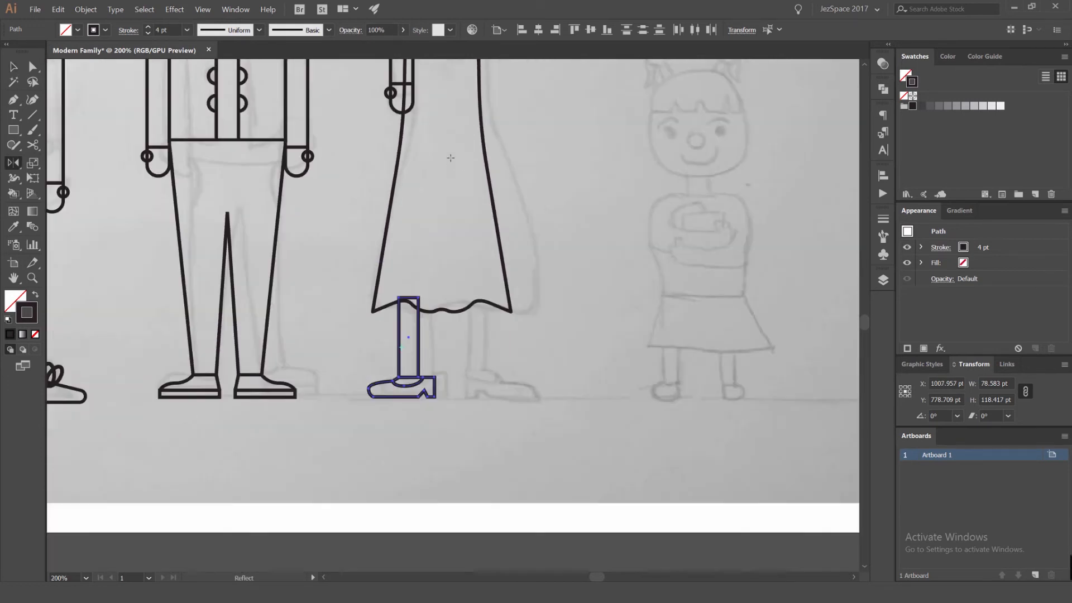
pyautogui.scroll(2, 446, 126)
pyautogui.keyDown('alt'); pyautogui.click(450, 116); pyautogui.keyUp('alt')
pyautogui.click(779, 344)
pyautogui.press('v')
pyautogui.click(584, 327)
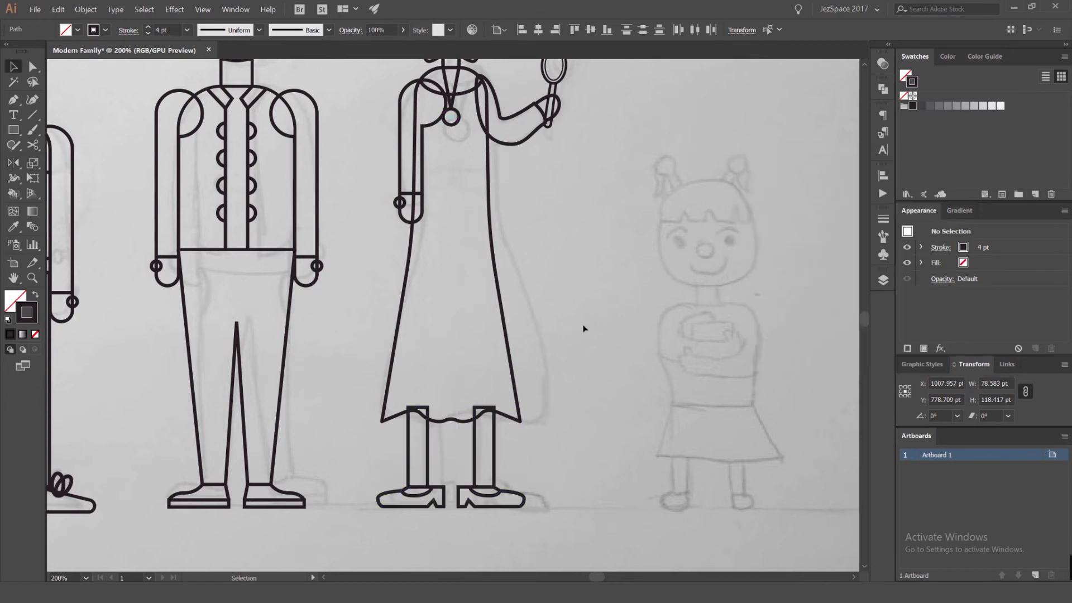
# Toggle the Dad layer's visibility to check which of the mum's parts are on it
pyautogui.scroll(-2, 584, 327)
pyautogui.moveTo(603, 318); pyautogui.dragTo(565, 317)
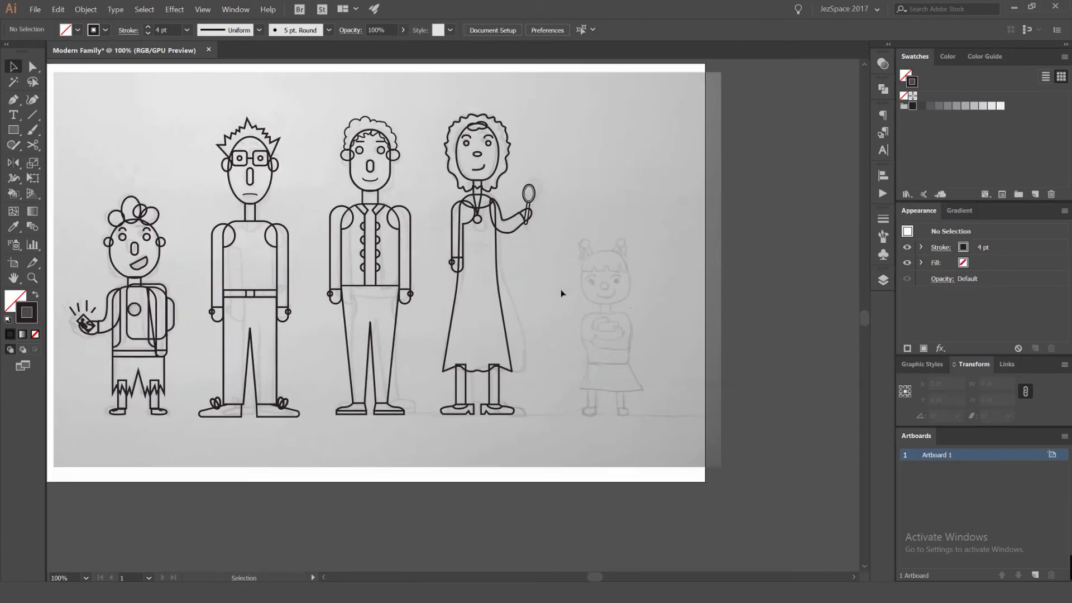
pyautogui.scroll(2, 474, 307)
pyautogui.scroll(1, 474, 237)
pyautogui.scroll(-2, 529, 202)
pyautogui.scroll(1, 519, 211)
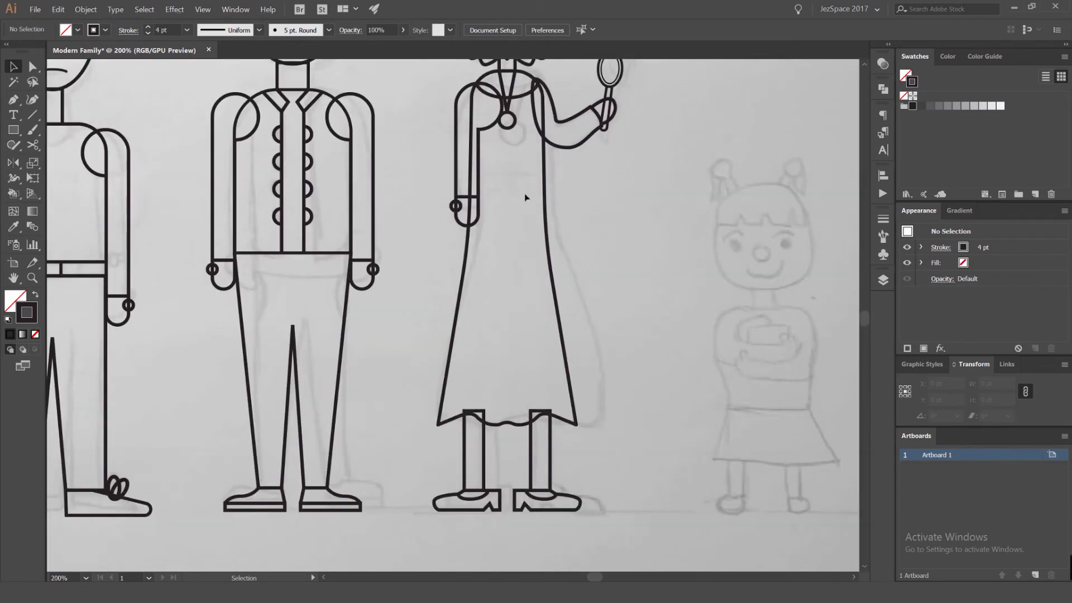
pyautogui.click(881, 279)
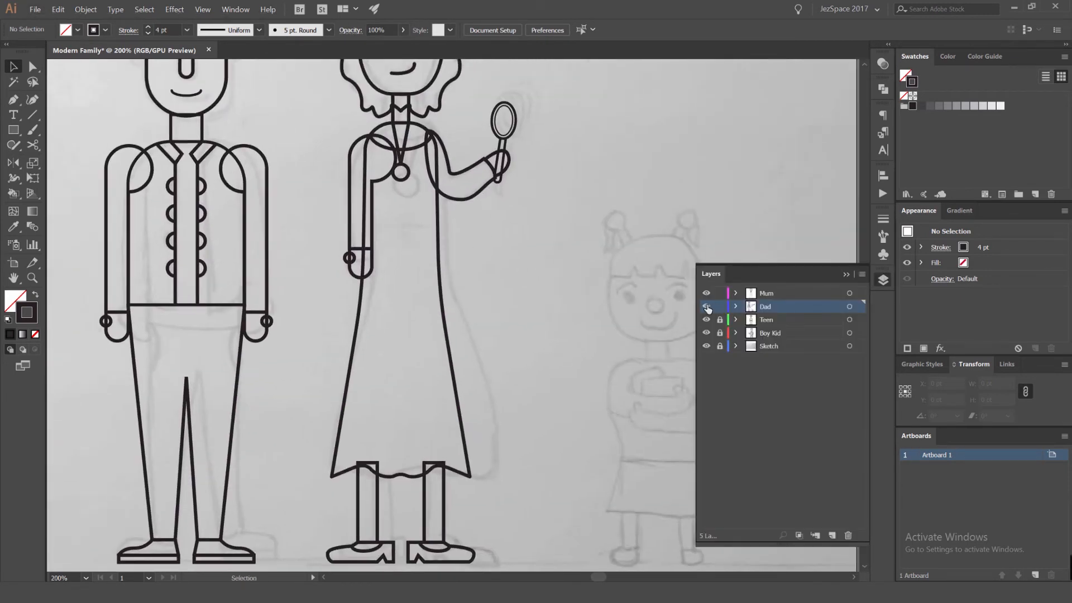
pyautogui.click(707, 307)
pyautogui.click(707, 307)
pyautogui.scroll(-1, 651, 299)
pyautogui.click(706, 307)
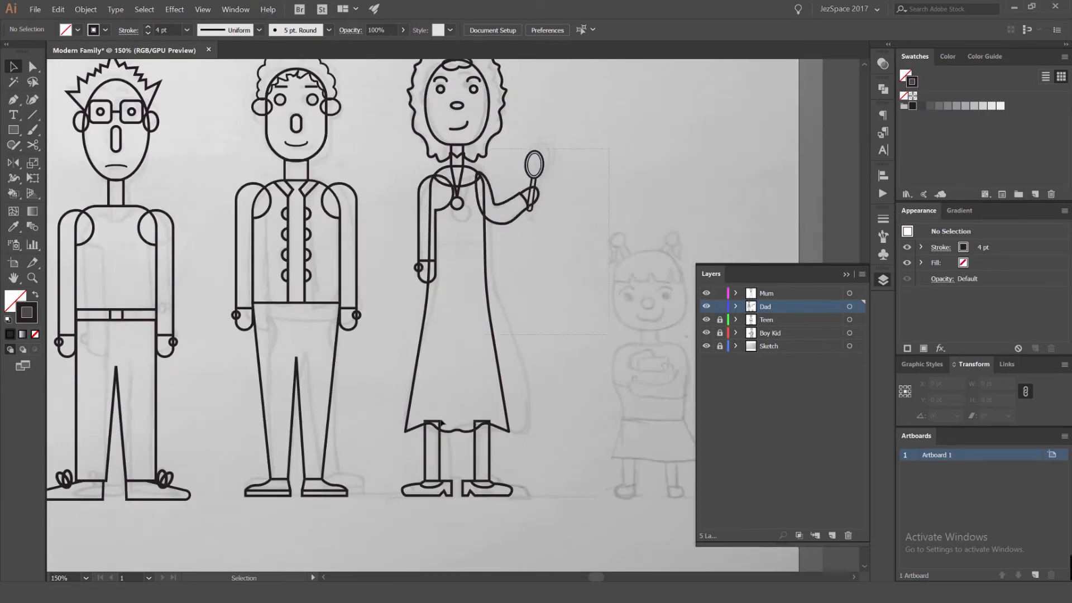
# Move the mum's arms, mirror, legs and shoes onto the Mum layer and check by toggling the Dad layer's visibility
pyautogui.click(858, 293)
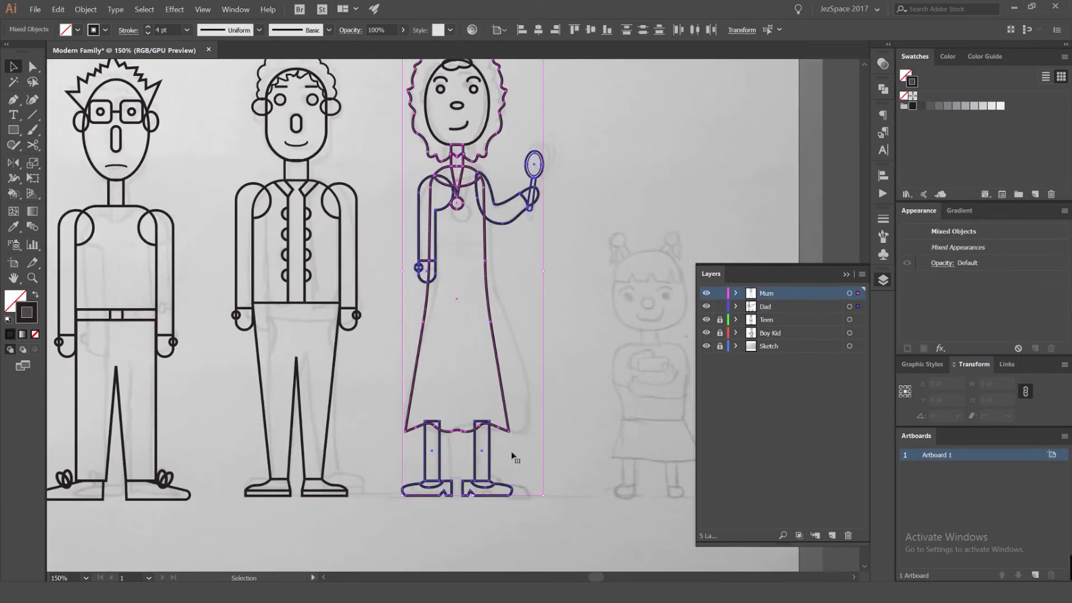
pyautogui.click(567, 223)
pyautogui.click(707, 307)
pyautogui.click(707, 307)
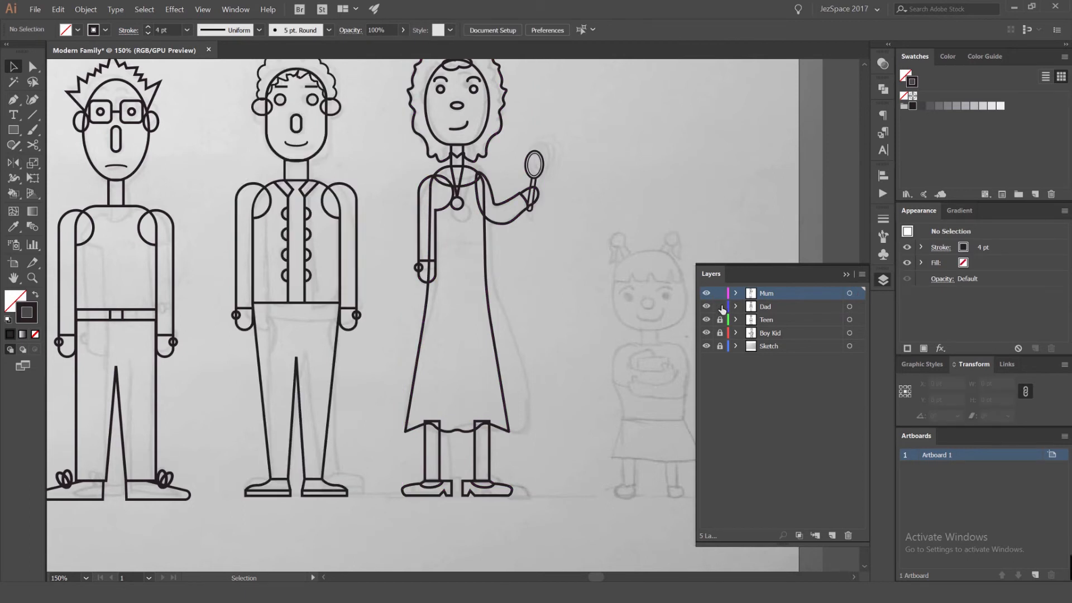
# Create a new layer for the girl above the Mum layer and lock the Mum layer
pyautogui.click(832, 536)
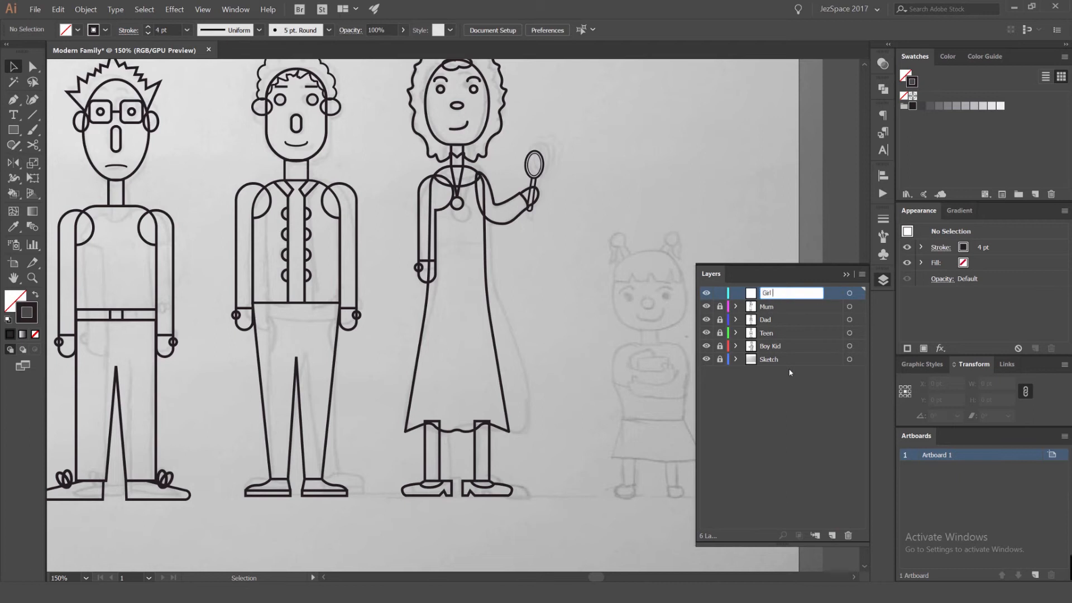
pyautogui.press('Return')
pyautogui.write('d')
pyautogui.press('Return')
pyautogui.click(882, 280)
# Draw a square of about 118 pt over the girl's sketched head with the Rectangle tool
pyautogui.moveTo(699, 273); pyautogui.dragTo(562, 218)
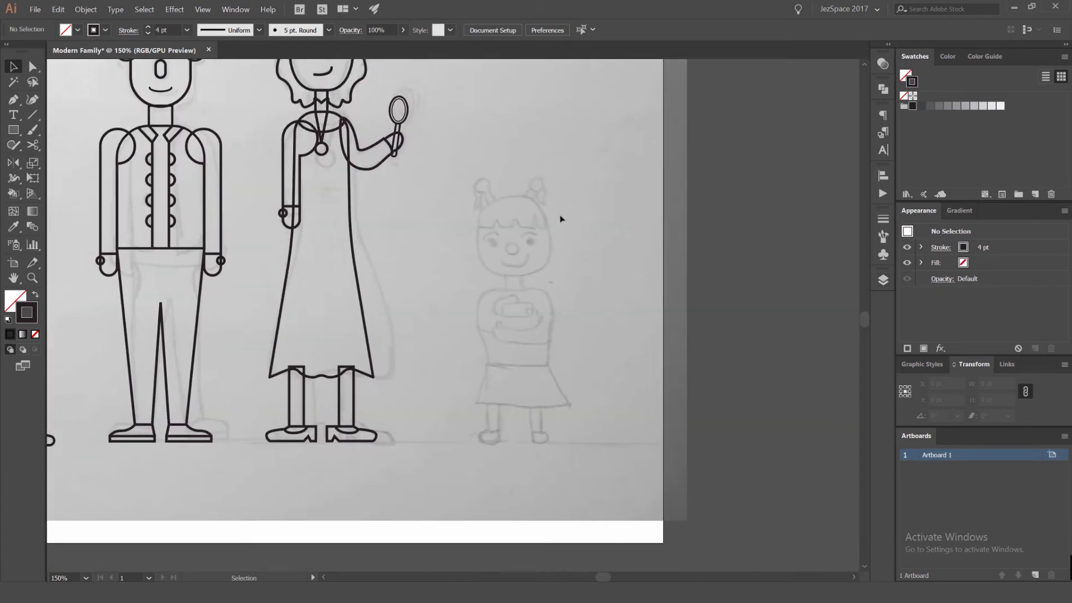
pyautogui.scroll(2, 560, 219)
pyautogui.moveTo(573, 178); pyautogui.dragTo(595, 136)
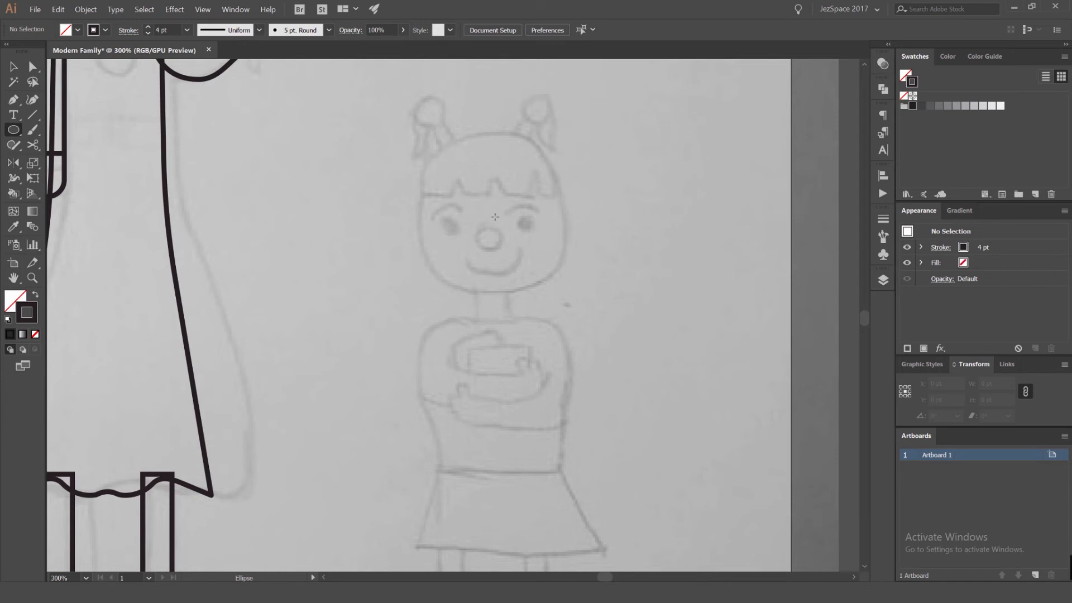
pyautogui.moveTo(487, 227); pyautogui.dragTo(516, 273)
pyautogui.hotkey('ctrl', 'z')
pyautogui.moveTo(566, 297); pyautogui.dragTo(563, 281)
pyautogui.press('m')
pyautogui.press(',')
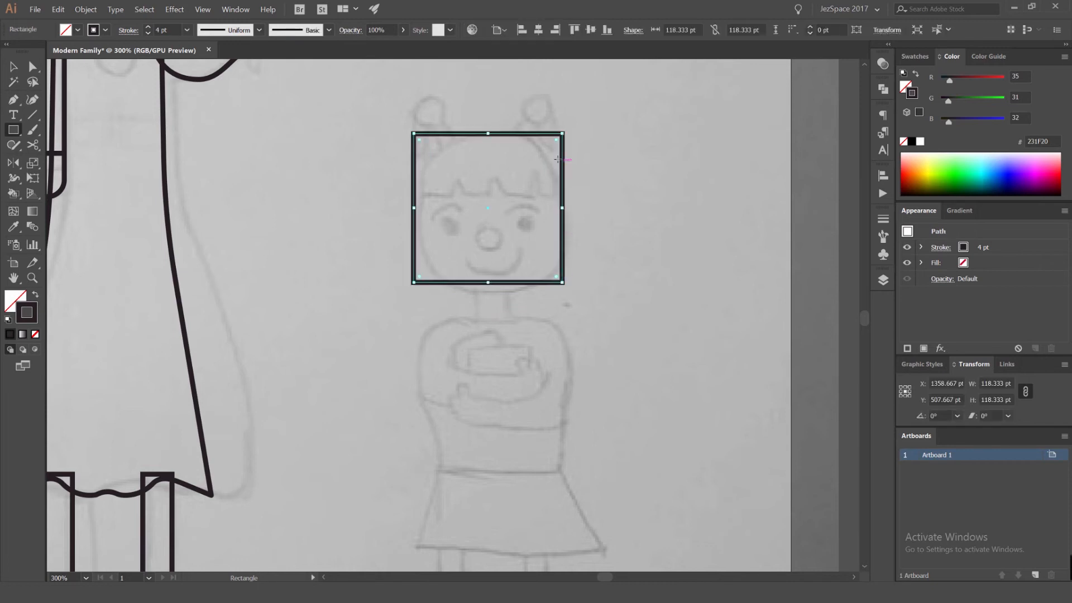
# Round all four corners of the girl's head square to about 36.5 pt and deselect it
pyautogui.press('a')
pyautogui.moveTo(526, 202); pyautogui.dragTo(535, 192)
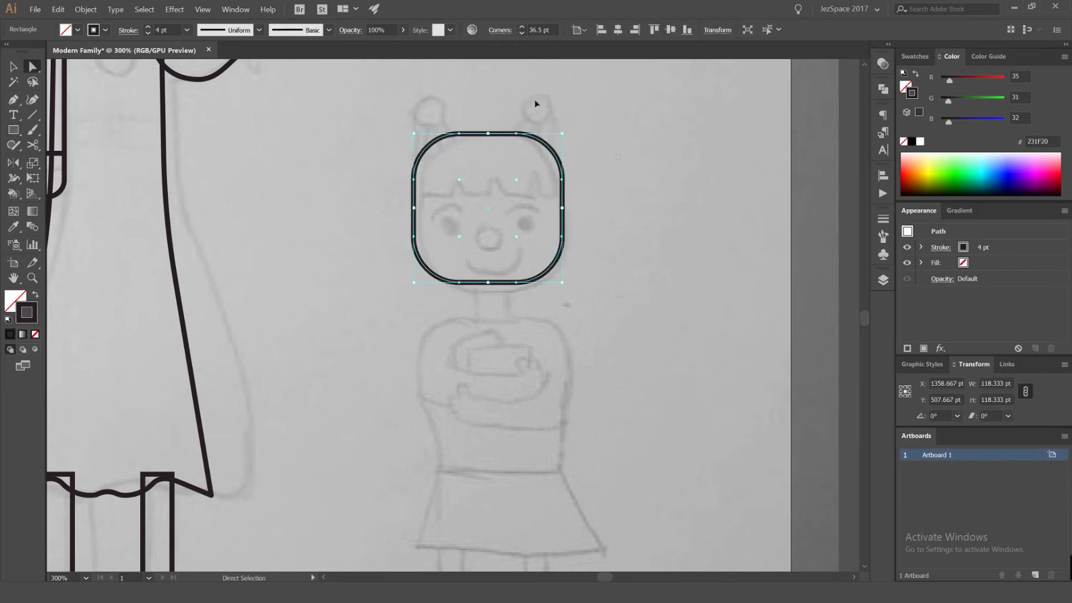
pyautogui.press('v')
pyautogui.click(534, 100)
# Draw the girl's fringe with the Pen tool as a horizontal line across the head with three upward spikes
pyautogui.scroll(4, 443, 108)
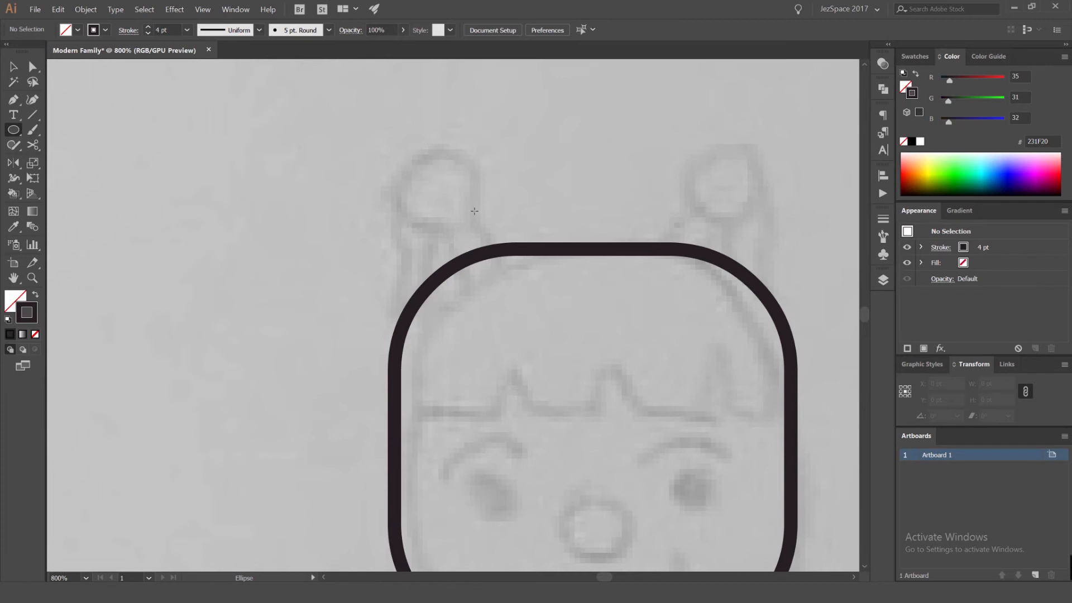
pyautogui.scroll(-4, 524, 239)
pyautogui.press('p')
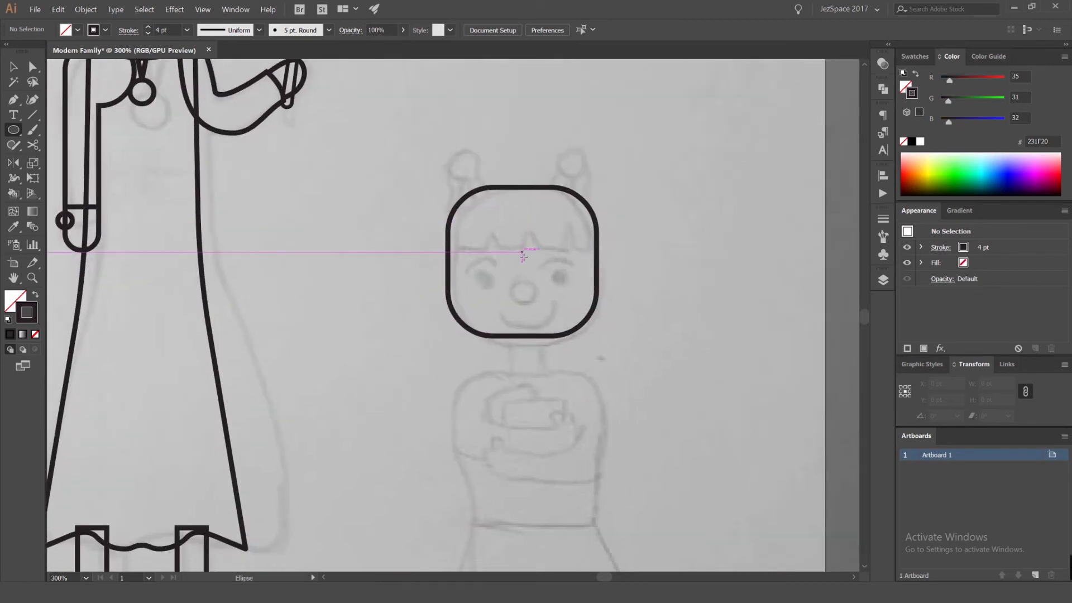
pyautogui.scroll(2, 510, 246)
pyautogui.click(427, 257)
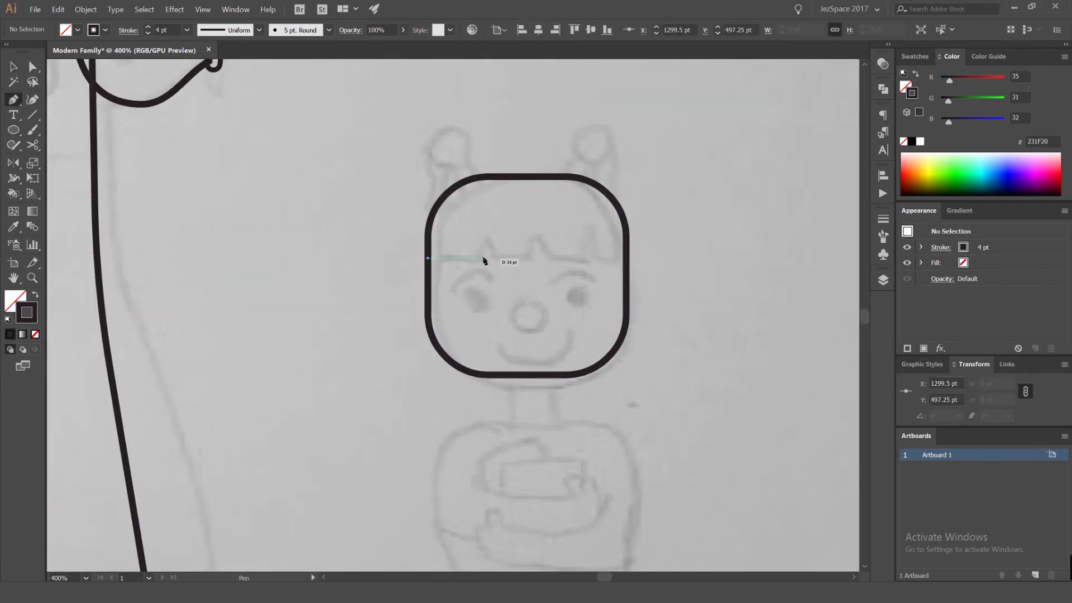
pyautogui.hotkey('ctrl', 'z')
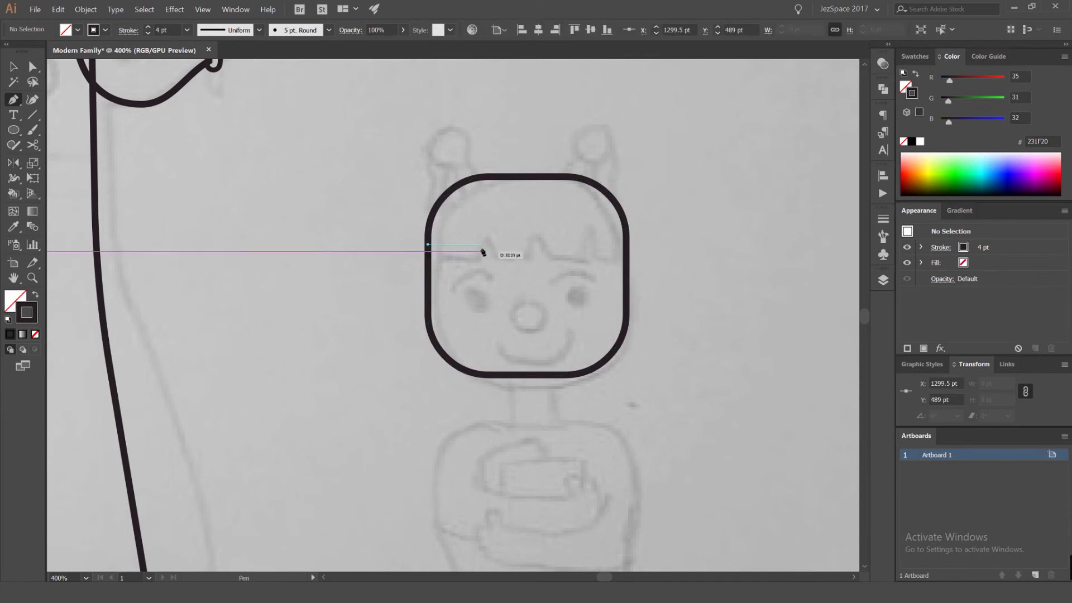
pyautogui.click(428, 252)
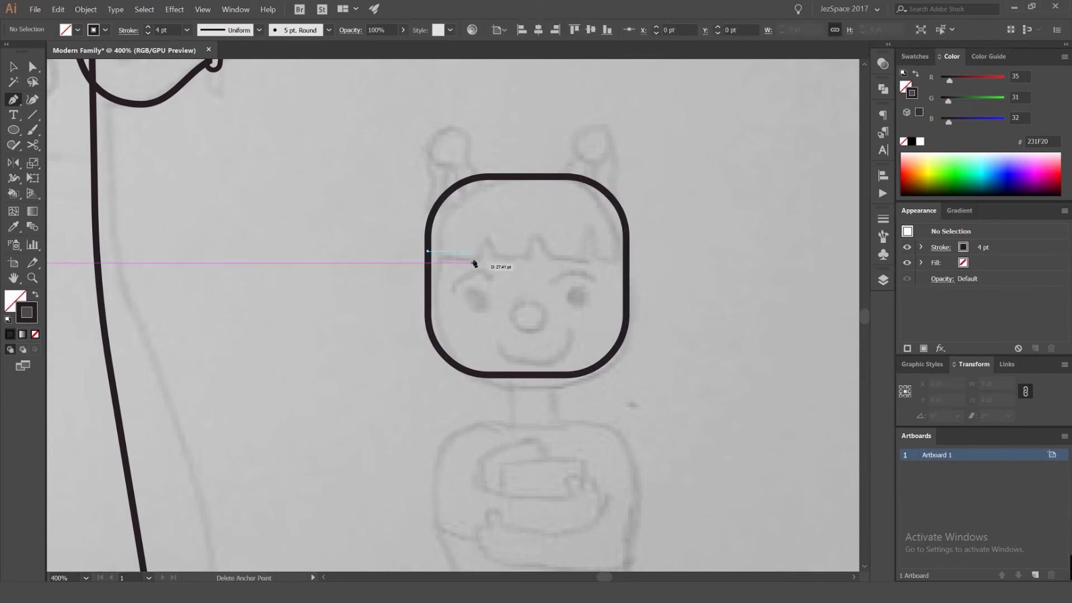
pyautogui.click(486, 233)
pyautogui.click(527, 252)
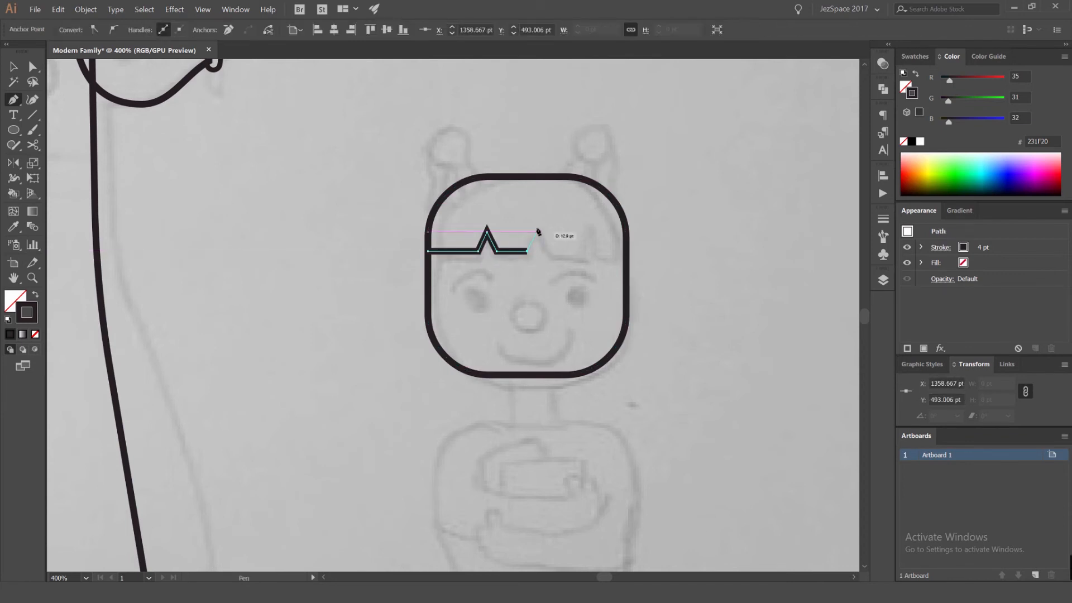
pyautogui.click(586, 251)
pyautogui.click(592, 223)
pyautogui.click(602, 251)
pyautogui.click(627, 251)
pyautogui.press('v')
pyautogui.click(657, 236)
# Draw a circular nose about 15.7 pt in diameter, centred horizontally on the girl's face
pyautogui.scroll(-3, 657, 237)
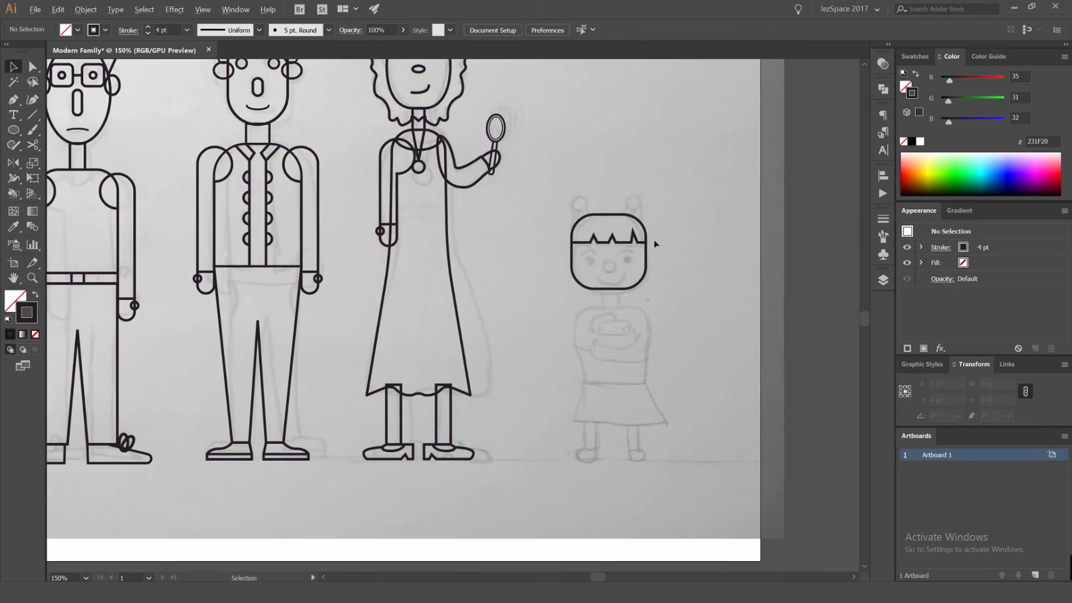
pyautogui.scroll(4, 551, 276)
pyautogui.press('l')
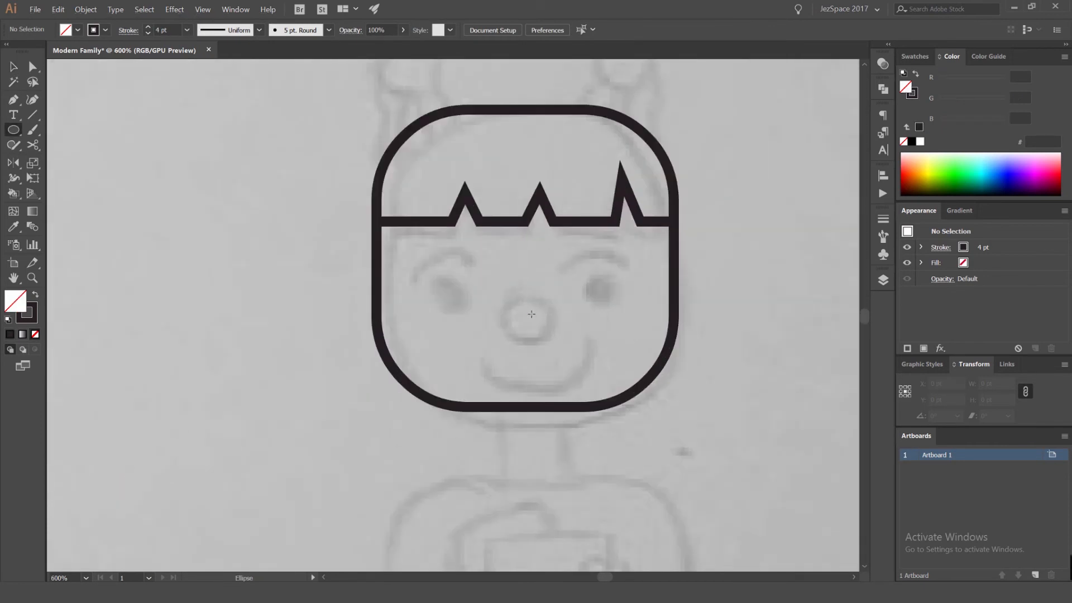
pyautogui.moveTo(545, 324); pyautogui.dragTo(546, 326)
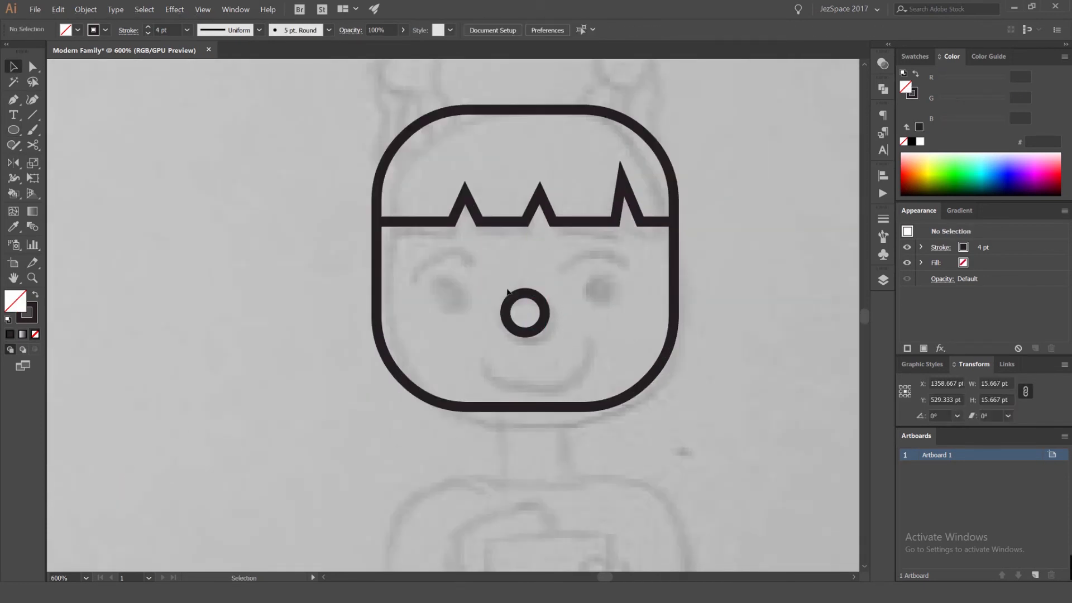
pyautogui.press('v')
# Draw a circular eye about 12.9 pt wide beside the nose and place a copy on the face's other side
pyautogui.click(450, 293)
pyautogui.scroll(1, 449, 293)
pyautogui.moveTo(476, 322); pyautogui.dragTo(477, 322)
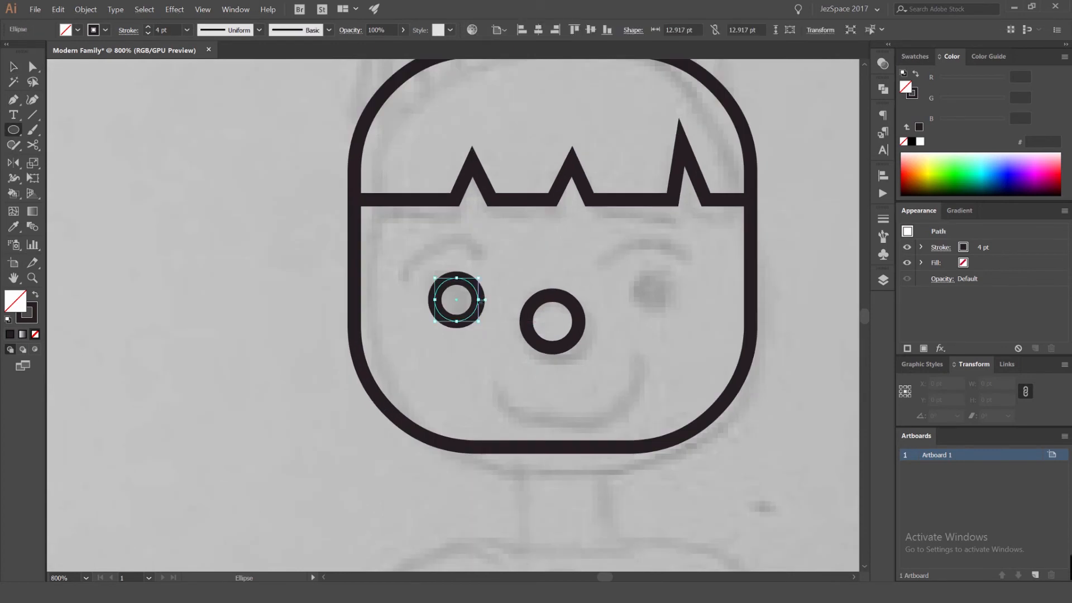
pyautogui.press('v')
pyautogui.click(483, 286)
pyautogui.moveTo(472, 284); pyautogui.dragTo(665, 287)
pyautogui.click(567, 249)
# Draw a larger circle around the left eye and delete its lower anchor point to leave an eyebrow arc
pyautogui.press('l')
pyautogui.moveTo(481, 313); pyautogui.dragTo(490, 311)
pyautogui.press('a')
pyautogui.click(449, 328)
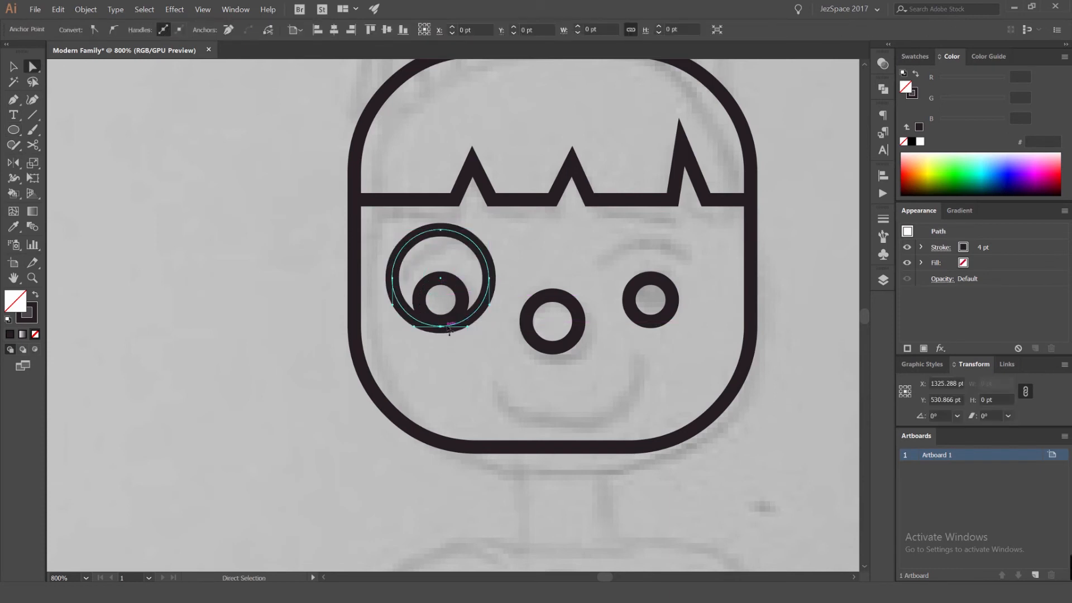
pyautogui.press('Delete')
pyautogui.press('v')
pyautogui.click(497, 233)
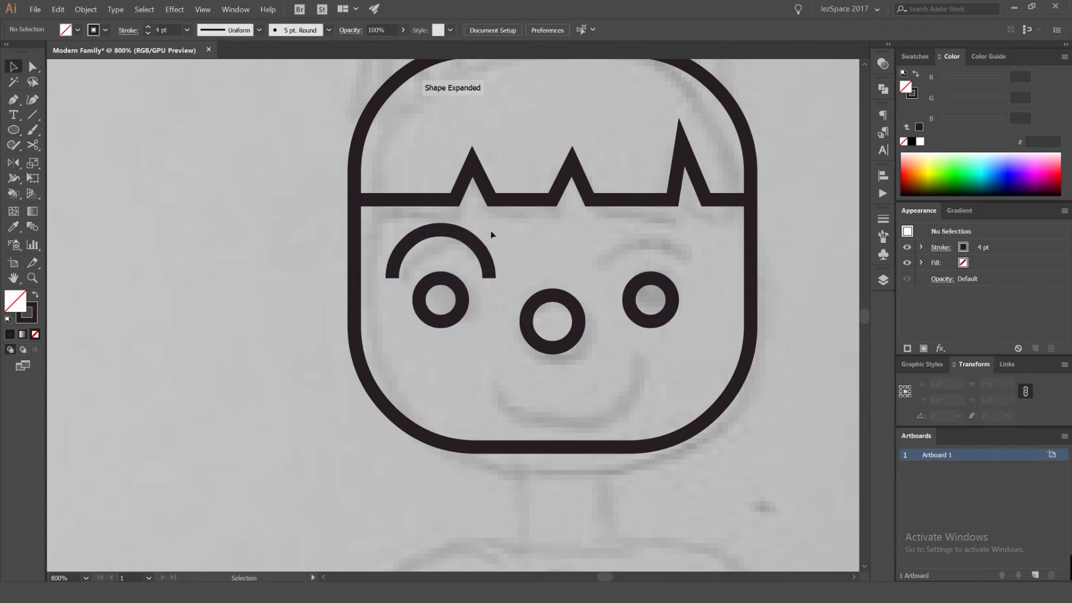
# Scale down and flatten the eyebrow arc so it sits above the left eye
pyautogui.click(446, 231)
pyautogui.moveTo(440, 230); pyautogui.dragTo(440, 241)
pyautogui.click(510, 230)
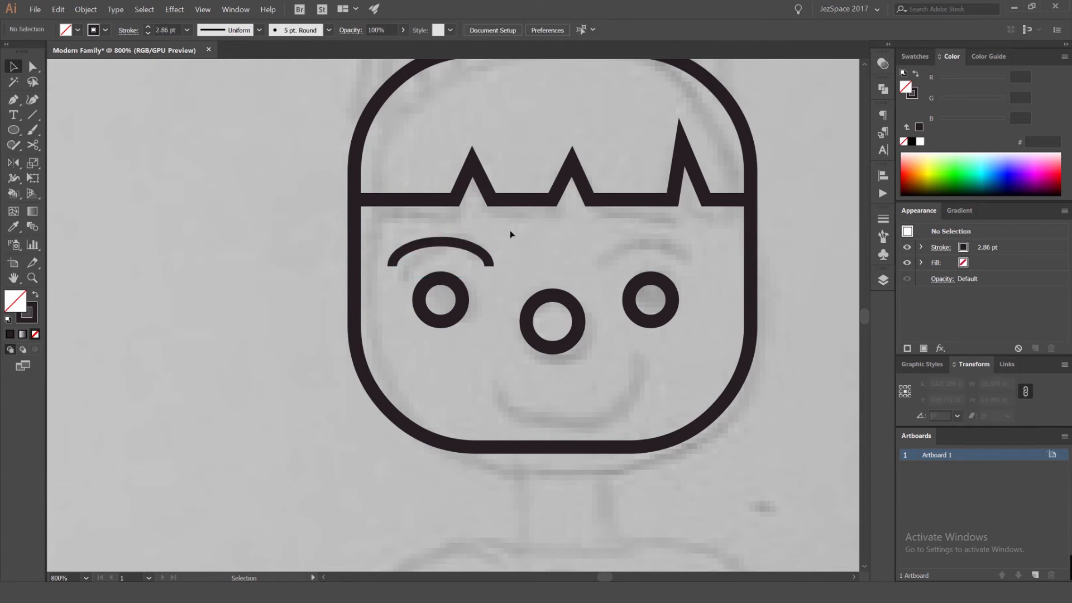
pyautogui.moveTo(513, 245); pyautogui.dragTo(509, 245)
# Reflect a copy of the eyebrow across a vertical axis through the nose's centre
pyautogui.click(474, 255)
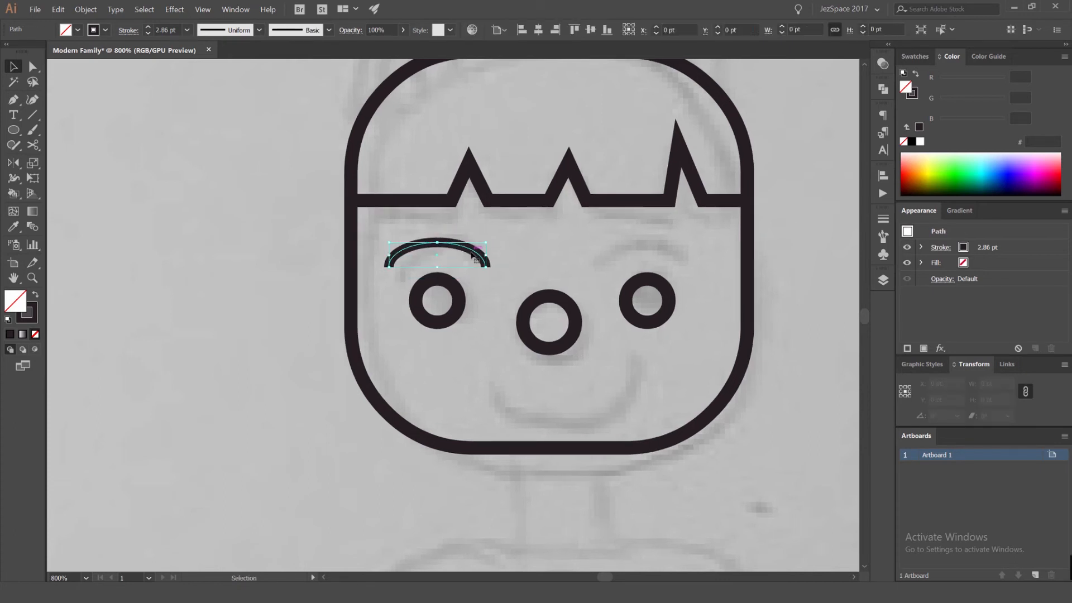
pyautogui.press('o')
pyautogui.keyDown('alt'); pyautogui.click(548, 322); pyautogui.keyUp('alt')
pyautogui.click(779, 344)
pyautogui.press('v')
pyautogui.click(614, 363)
# Draw a circle about 53 pt wide around the nose and delete its top anchor point to form the smile
pyautogui.moveTo(574, 387)
pyautogui.mouseDown()
pyautogui.moveTo(527, 332)
pyautogui.moveTo(601, 349)
pyautogui.moveTo(591, 364)
pyautogui.mouseUp()
pyautogui.press('a')
pyautogui.click(502, 186)
pyautogui.press('Delete')
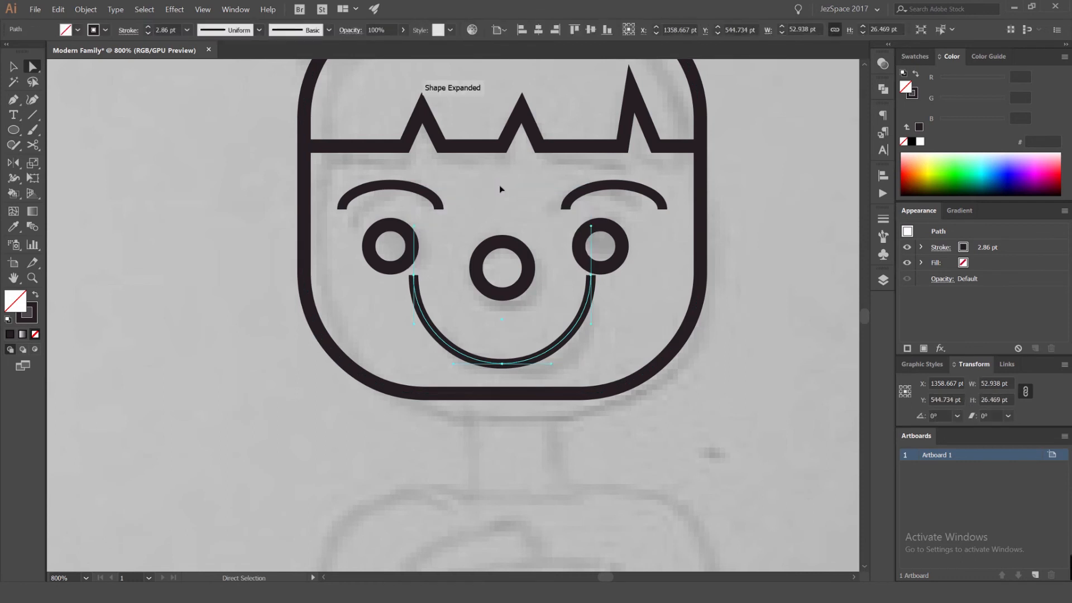
# Shrink and flatten the smile arc to about 41.8 by 15.2 pt and position it below the nose
pyautogui.click(523, 333)
pyautogui.click(578, 318)
pyautogui.moveTo(591, 275); pyautogui.dragTo(566, 289)
pyautogui.click(578, 304)
pyautogui.moveTo(545, 337); pyautogui.dragTo(572, 306)
pyautogui.click(586, 339)
pyautogui.click(559, 330)
pyautogui.click(610, 327)
pyautogui.click(588, 319)
pyautogui.click(594, 305)
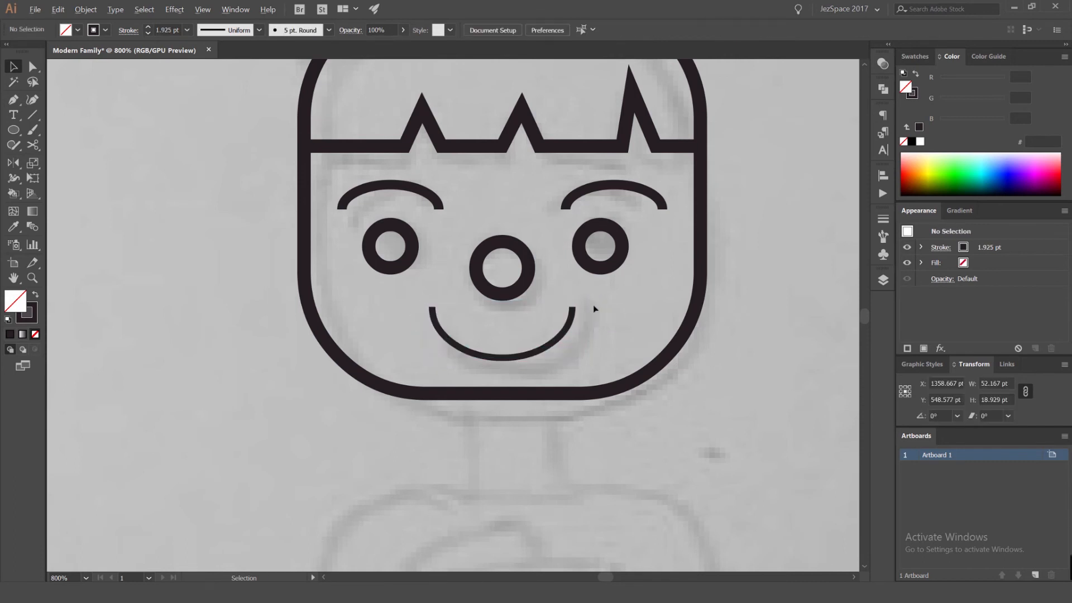
# Apply the nose's stroke style to the smile with the Eyedropper tool
pyautogui.scroll(-3, 594, 305)
pyautogui.scroll(2, 570, 295)
pyautogui.click(588, 342)
pyautogui.press('i')
pyautogui.click(567, 308)
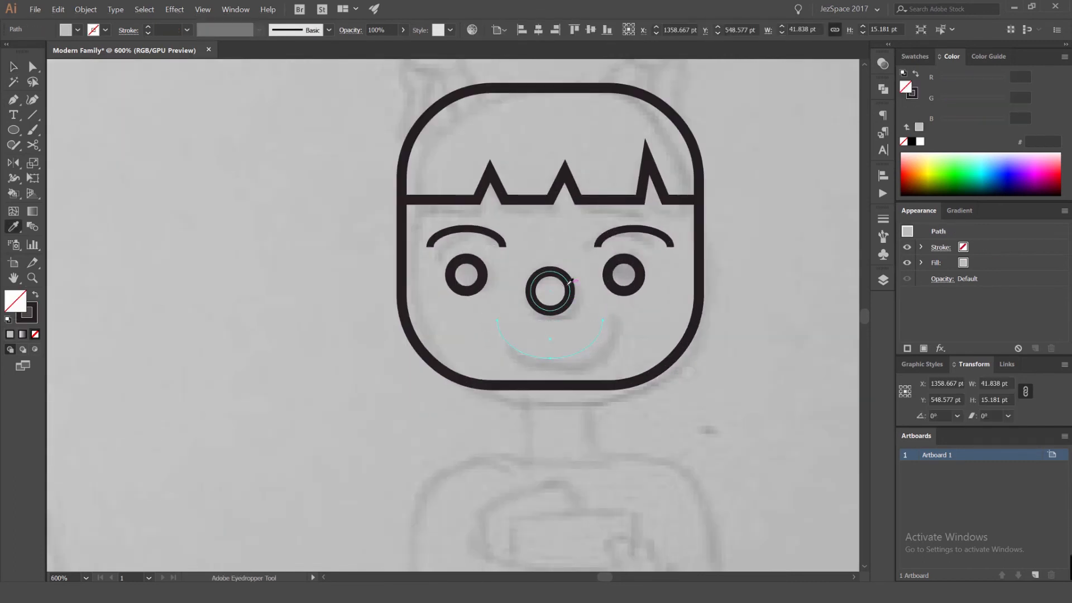
pyautogui.click(564, 305)
pyautogui.press('v')
pyautogui.click(769, 281)
# Draw a rectangular neck beneath the girl's head and align it with the head on their horizontal centres
pyautogui.scroll(-3, 769, 280)
pyautogui.moveTo(781, 279); pyautogui.dragTo(611, 284)
pyautogui.scroll(2, 528, 336)
pyautogui.moveTo(528, 336); pyautogui.dragTo(512, 291)
pyautogui.press('m')
pyautogui.press('v')
pyautogui.keyDown('shift'); pyautogui.click(531, 232); pyautogui.keyUp('shift')
pyautogui.click(538, 30)
pyautogui.click(677, 154)
pyautogui.scroll(2, 520, 265)
pyautogui.moveTo(500, 244); pyautogui.dragTo(507, 239)
pyautogui.click(657, 210)
# Draw a slightly tilted oval hair bun, about 20.6 by 24.3 pt, above the head's left side
pyautogui.scroll(-4, 657, 211)
pyautogui.moveTo(657, 210); pyautogui.dragTo(619, 337)
pyautogui.scroll(4, 584, 186)
pyautogui.press('l')
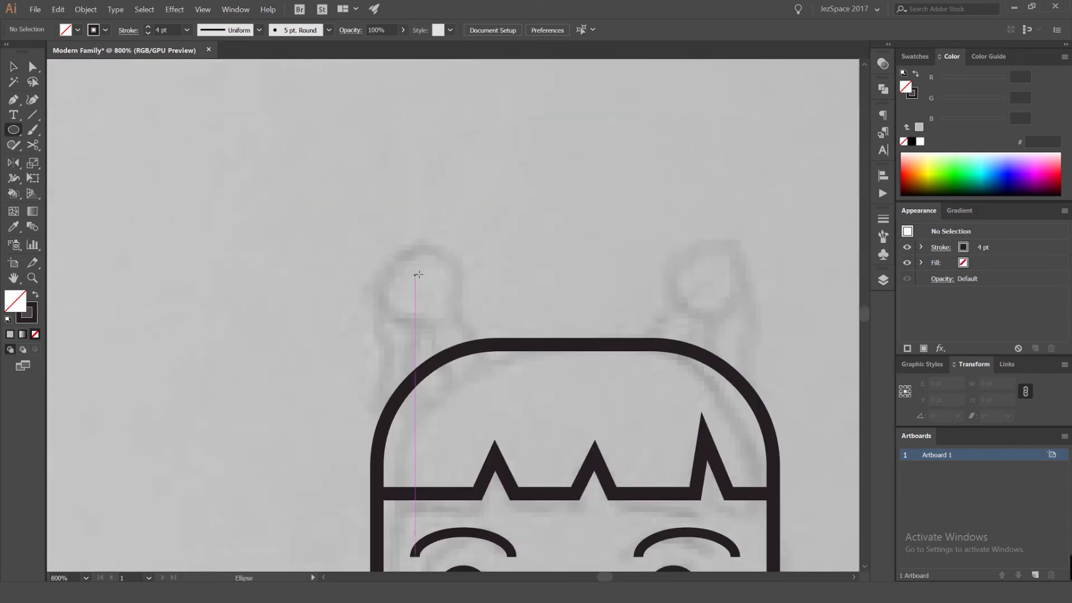
pyautogui.press('v')
pyautogui.moveTo(455, 293); pyautogui.dragTo(448, 274)
pyautogui.click(470, 259)
pyautogui.hotkey('ctrl', 'z')
pyautogui.click(450, 226)
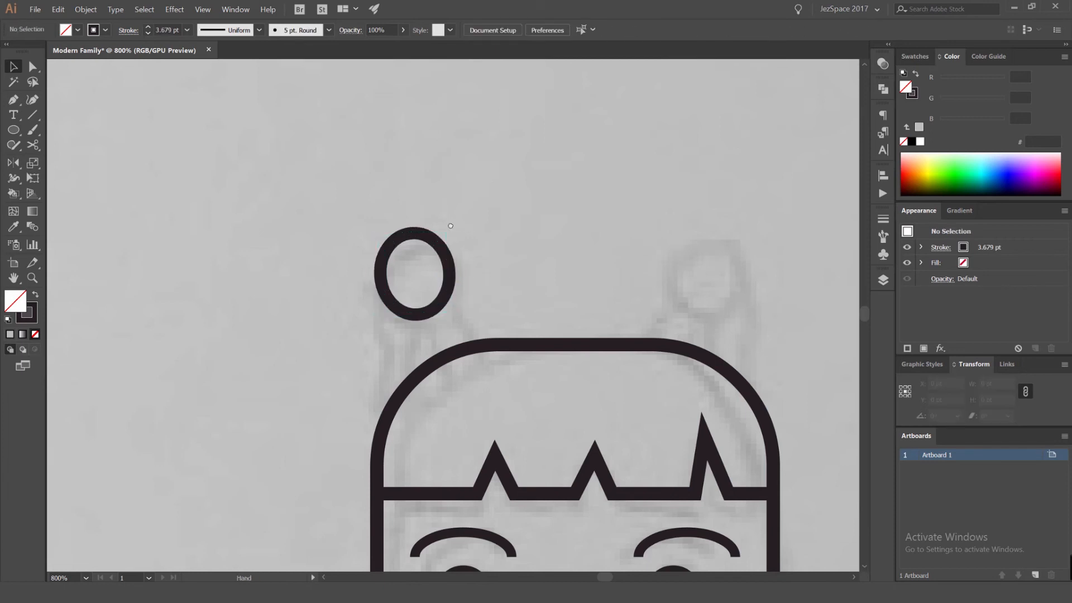
# Reflect a copy of the oval bun across a vertical axis through the nose's centre
pyautogui.moveTo(450, 225); pyautogui.dragTo(390, 169)
pyautogui.click(391, 211)
pyautogui.press('o')
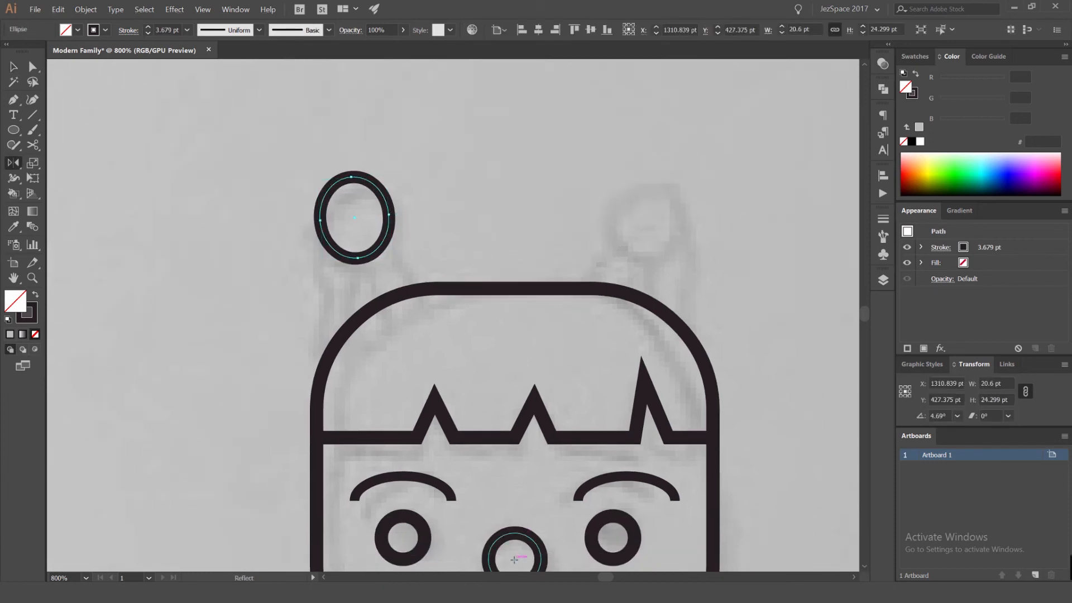
pyautogui.keyDown('alt'); pyautogui.click(514, 559); pyautogui.keyUp('alt')
pyautogui.click(780, 345)
pyautogui.press('v')
pyautogui.click(498, 204)
# Draw two straight hair lines connecting the underside of the left bun to the top of the head
pyautogui.moveTo(370, 244); pyautogui.dragTo(434, 215)
pyautogui.scroll(1, 434, 214)
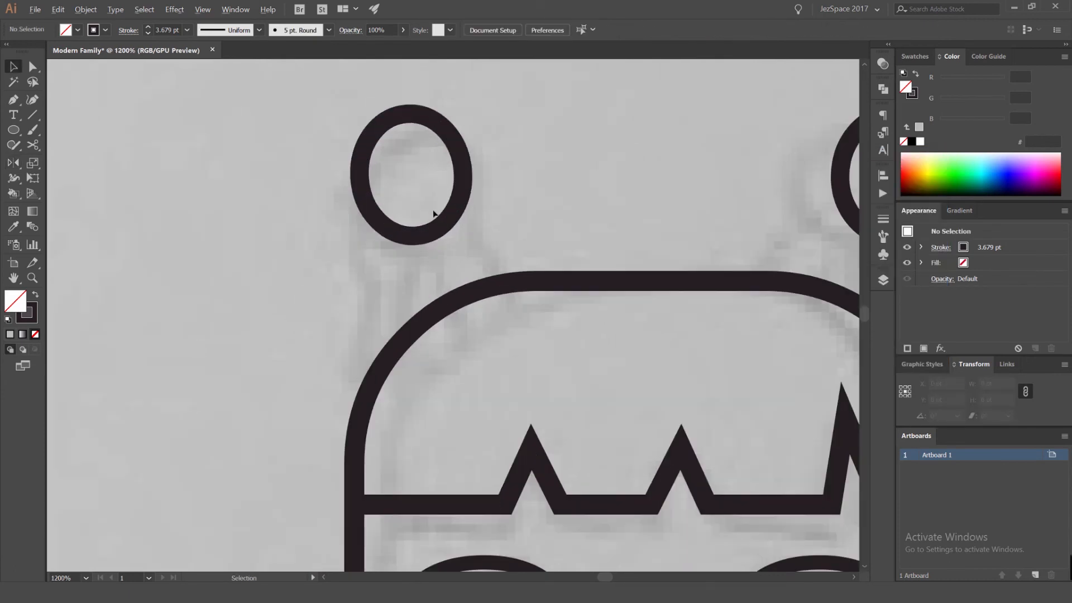
pyautogui.click(429, 316)
pyautogui.click(415, 236)
pyautogui.click(446, 221)
pyautogui.click(499, 286)
pyautogui.press('v')
pyautogui.click(517, 244)
# Delete the mirrored bun above the head's right side
pyautogui.scroll(-3, 519, 237)
pyautogui.click(626, 227)
pyautogui.press('Delete')
# Draw a curved, pointed strand of hair hanging from the left bun with the Pen tool
pyautogui.scroll(2, 527, 220)
pyautogui.moveTo(406, 226); pyautogui.dragTo(510, 207)
pyautogui.press('p')
pyautogui.click(511, 208)
pyautogui.scroll(2, 510, 252)
pyautogui.hotkey('ctrl', 'z')
pyautogui.moveTo(521, 286); pyautogui.dragTo(526, 286)
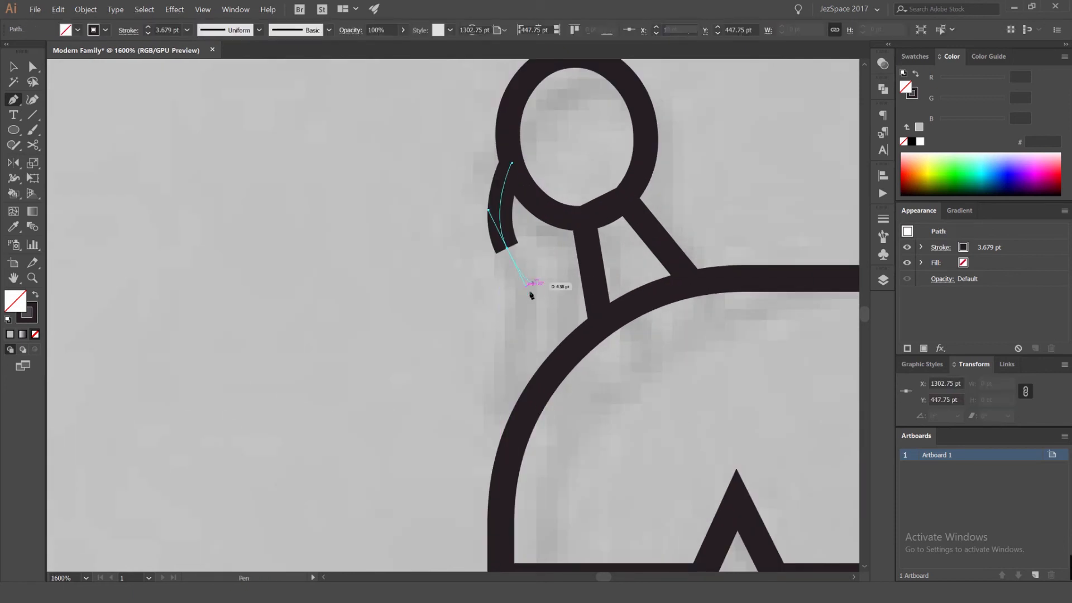
pyautogui.click(501, 325)
pyautogui.keyDown('ctrl'); pyautogui.click(574, 151); pyautogui.keyUp('ctrl')
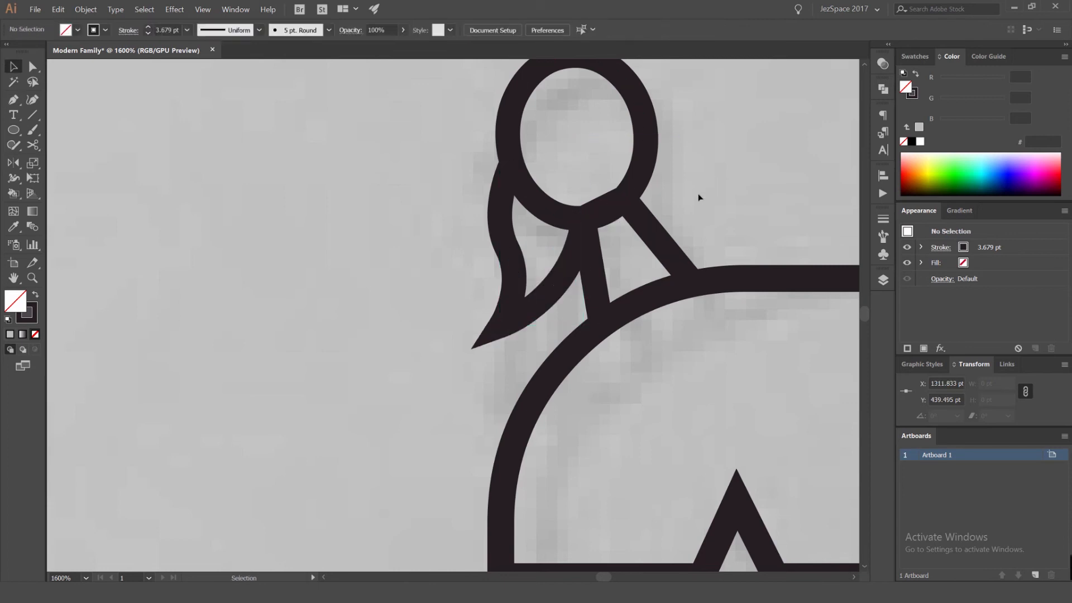
# Try to reflect a copy of the left bun, hair lines and strand across a vertical axis through the nose's centre
pyautogui.scroll(-2, 681, 198)
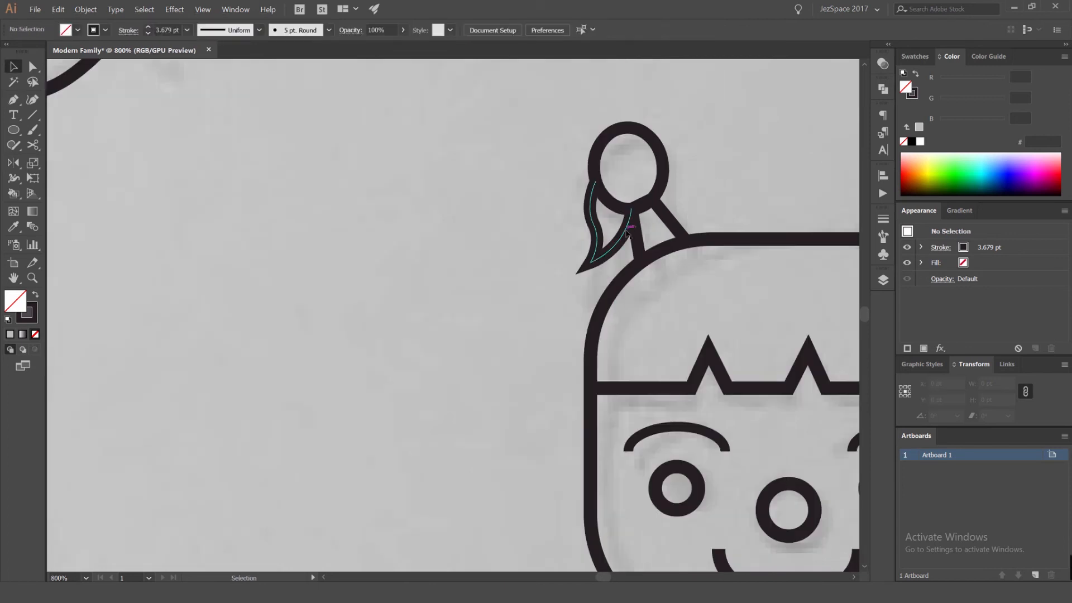
pyautogui.click(596, 255)
pyautogui.moveTo(698, 184); pyautogui.dragTo(414, 264)
pyautogui.scroll(-2, 414, 255)
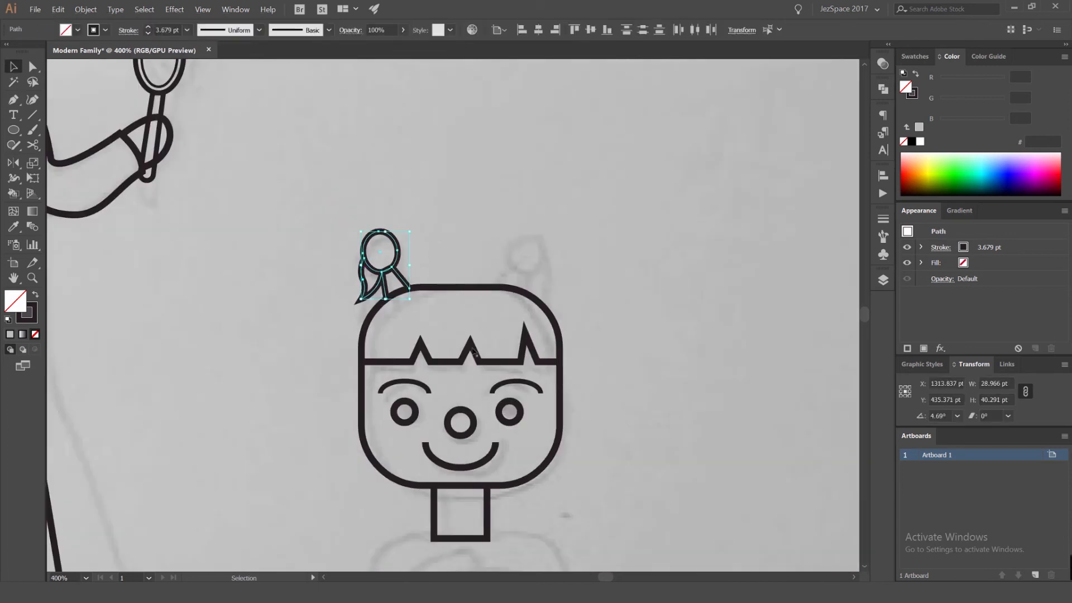
pyautogui.keyDown('alt'); pyautogui.click(460, 422); pyautogui.keyUp('alt')
pyautogui.click(779, 344)
pyautogui.press('v')
pyautogui.click(665, 306)
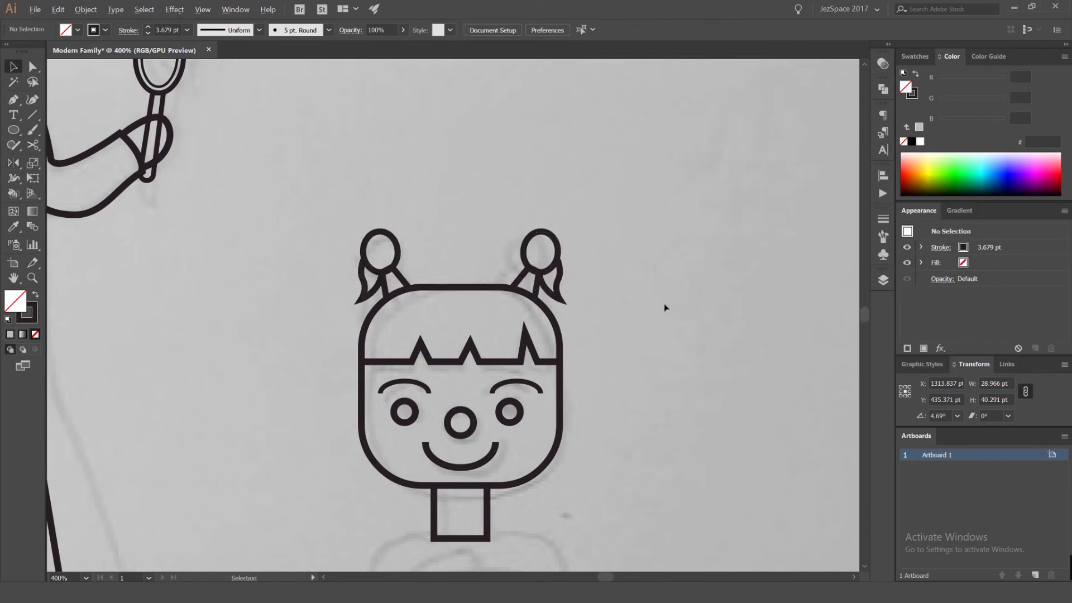
pyautogui.scroll(-2, 663, 301)
pyautogui.scroll(3, 555, 273)
pyautogui.hotkey('ctrl', 'z')
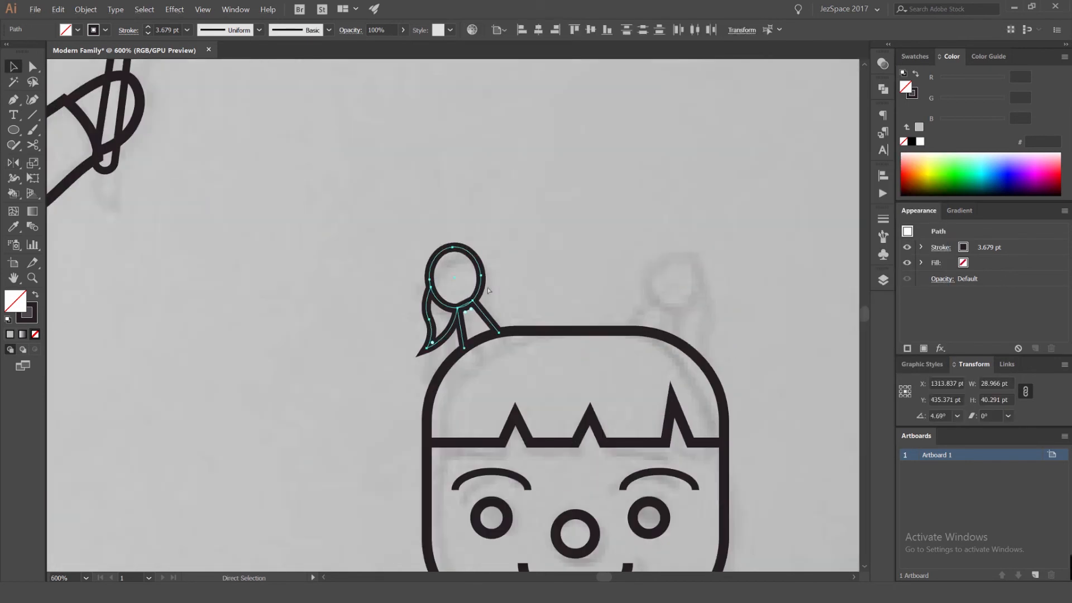
# Scale the hanging hair strand down around its centre to about 7.2 by 14 pt
pyautogui.scroll(3, 452, 310)
pyautogui.click(366, 299)
pyautogui.click(398, 310)
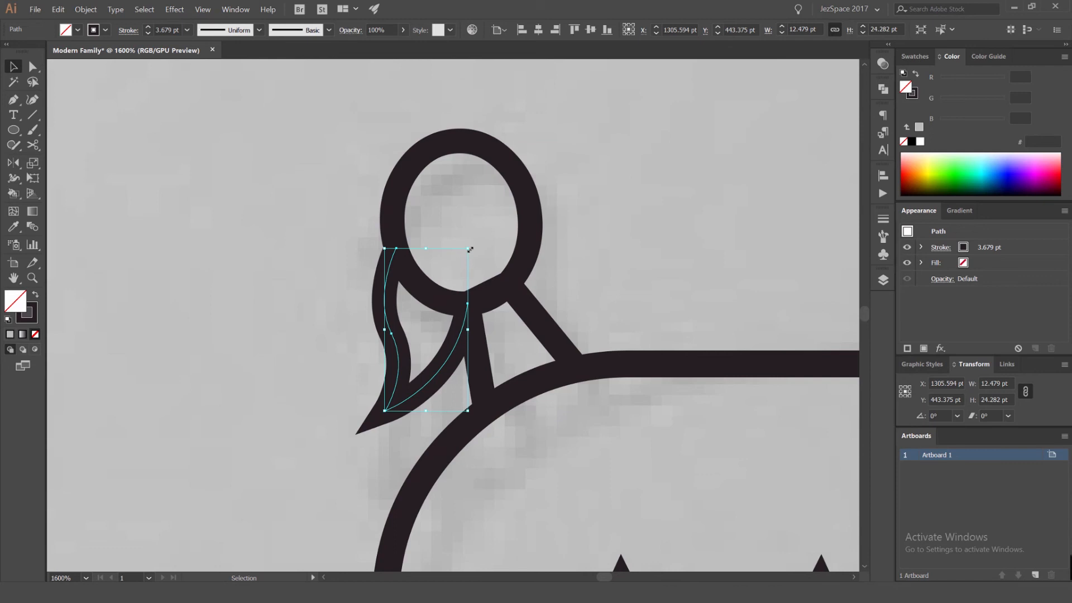
pyautogui.moveTo(468, 247); pyautogui.dragTo(450, 282)
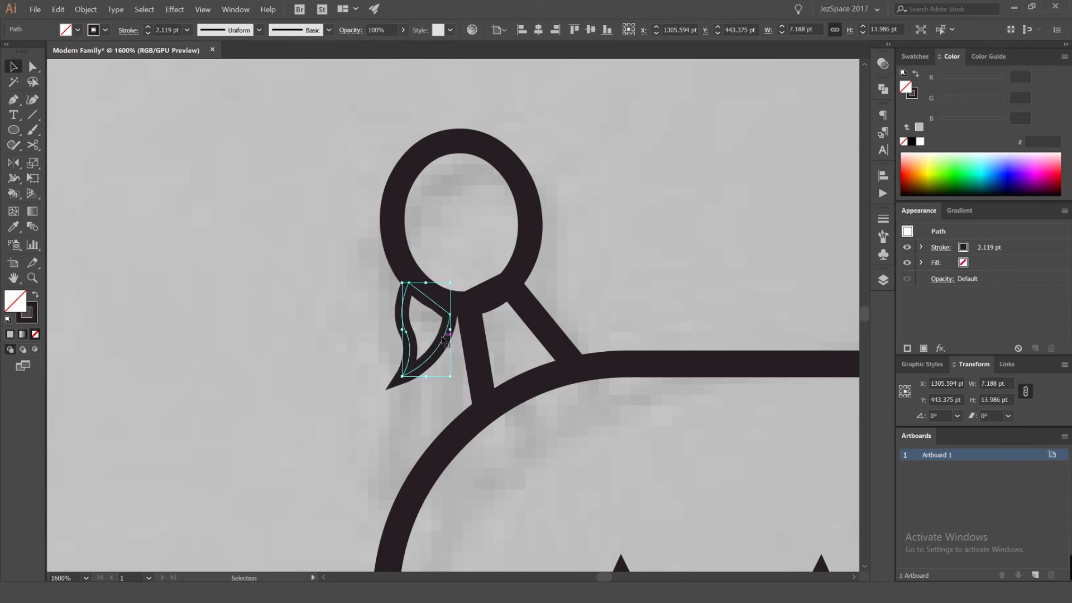
# Reshape the strand by adjusting its side anchor and extending its tip to about X 1303 pt, Y 455 pt
pyautogui.press('a')
pyautogui.moveTo(400, 403); pyautogui.dragTo(390, 414)
pyautogui.moveTo(407, 333); pyautogui.dragTo(413, 332)
pyautogui.moveTo(392, 415); pyautogui.dragTo(410, 406)
# Give the hair strand's stroke rounded joins
pyautogui.click(883, 218)
pyautogui.click(787, 267)
pyautogui.press('v')
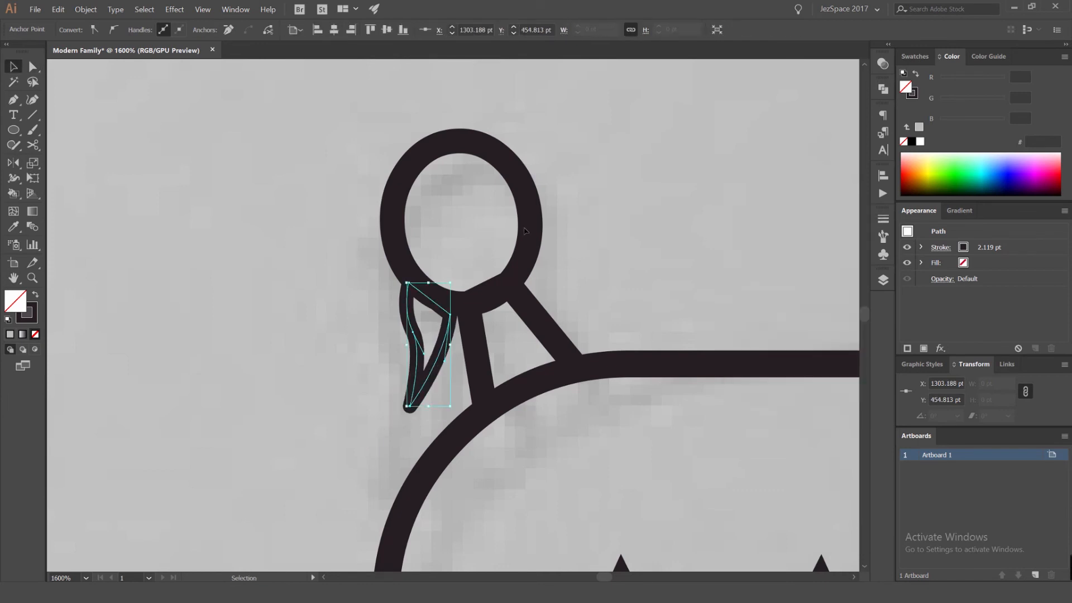
# Move the hanging hair strand's inner corner slightly up and outward beneath the left bun
pyautogui.click(582, 220)
pyautogui.moveTo(450, 315); pyautogui.dragTo(461, 298)
pyautogui.click(631, 269)
pyautogui.scroll(-3, 631, 269)
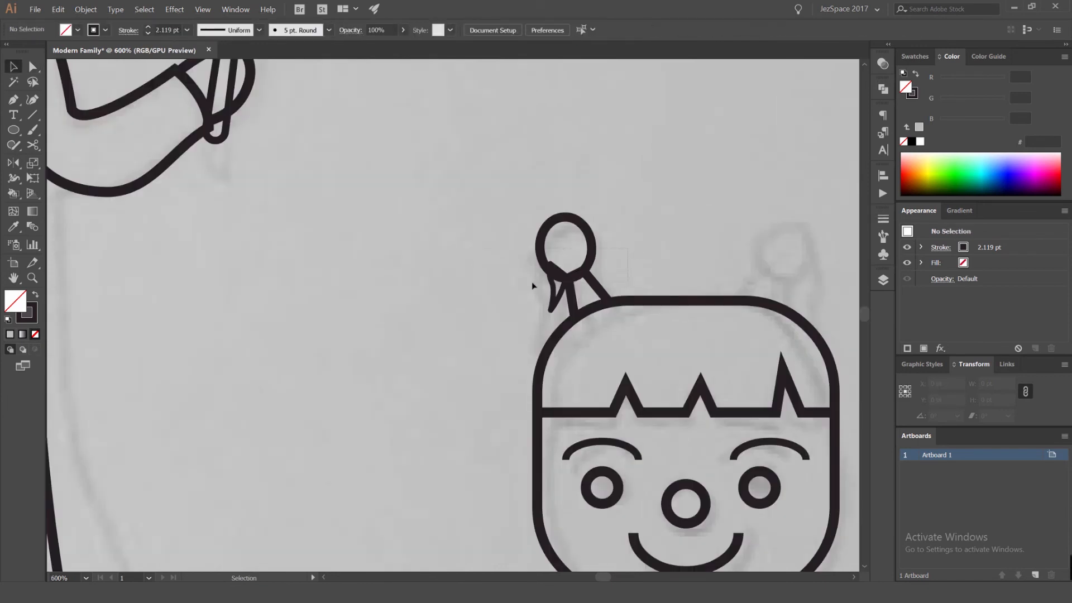
# Reflect a copy of the left bun, hair lines and strand across a vertical axis through the nose's centre
pyautogui.moveTo(531, 281); pyautogui.dragTo(642, 258)
pyautogui.moveTo(650, 258); pyautogui.dragTo(457, 265)
pyautogui.press('o')
pyautogui.keyDown('alt'); pyautogui.click(492, 508); pyautogui.keyUp('alt')
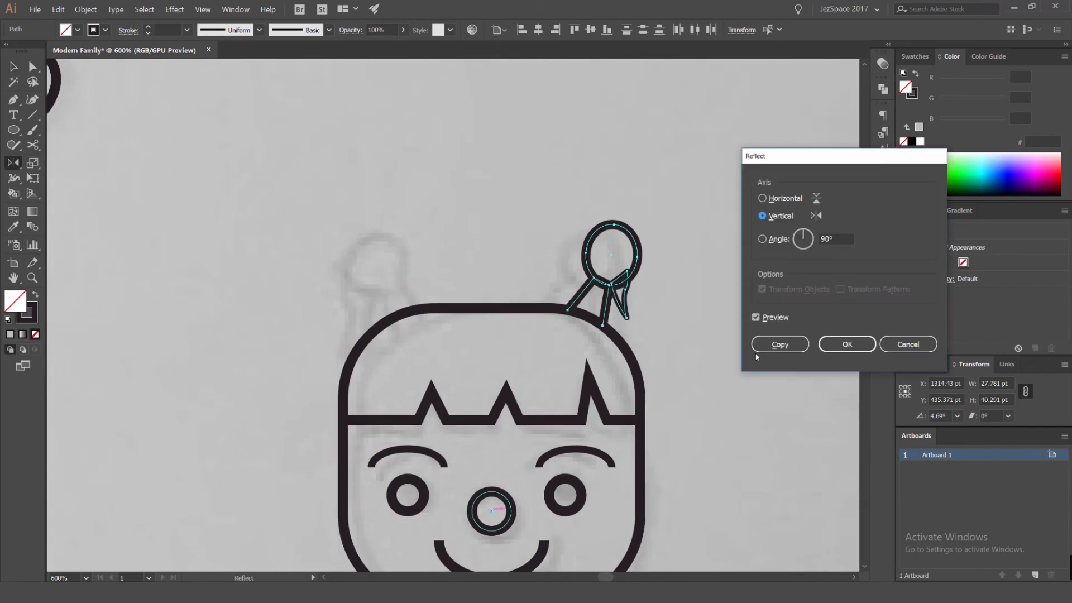
pyautogui.click(778, 345)
pyautogui.press('v')
pyautogui.click(728, 388)
# Draw a torso rectangle about 101 by 139 pt below the girl's neck and copy the neck's outline style onto it
pyautogui.scroll(-3, 728, 387)
pyautogui.moveTo(661, 404); pyautogui.dragTo(558, 273)
pyautogui.scroll(-1, 564, 289)
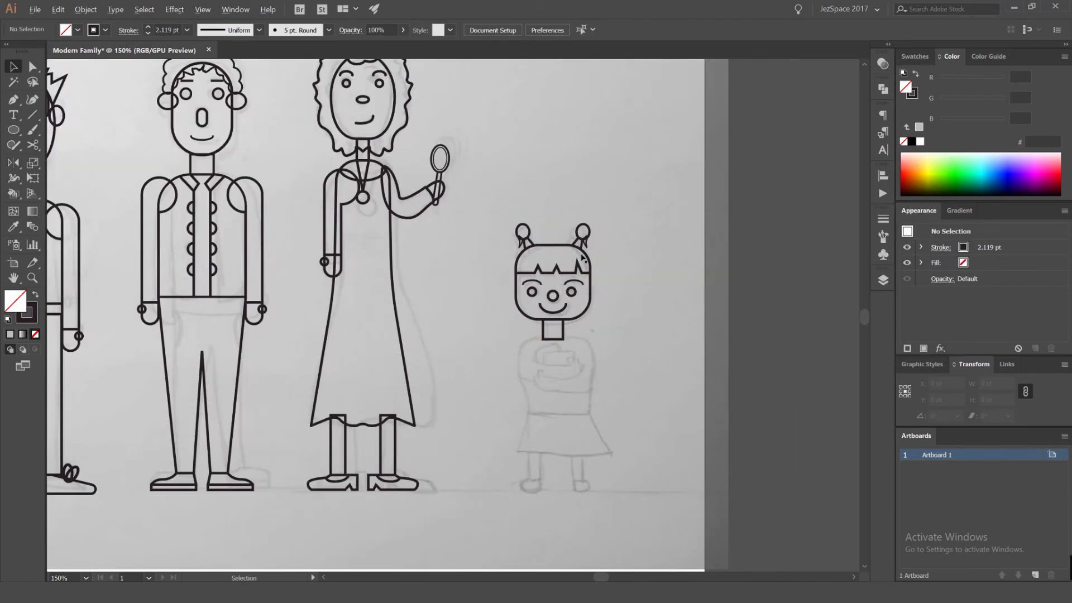
pyautogui.scroll(5, 574, 239)
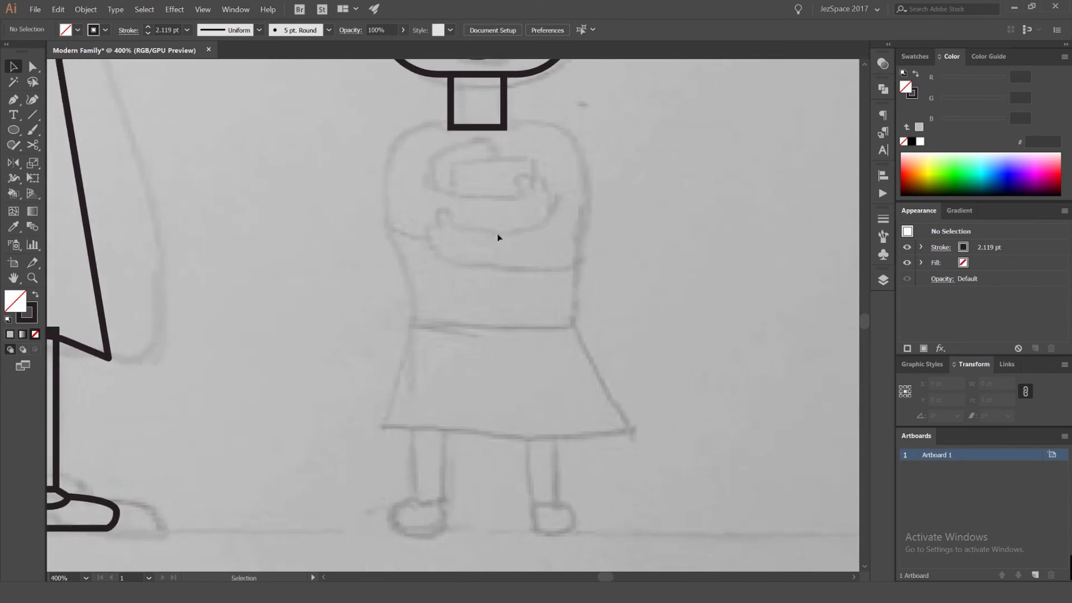
pyautogui.moveTo(552, 297)
pyautogui.mouseDown()
pyautogui.moveTo(603, 354)
pyautogui.moveTo(562, 358)
pyautogui.mouseUp()
pyautogui.hotkey('ctrl', 'z')
pyautogui.press('v')
pyautogui.press('v')
pyautogui.hotkey('shift', 'x')
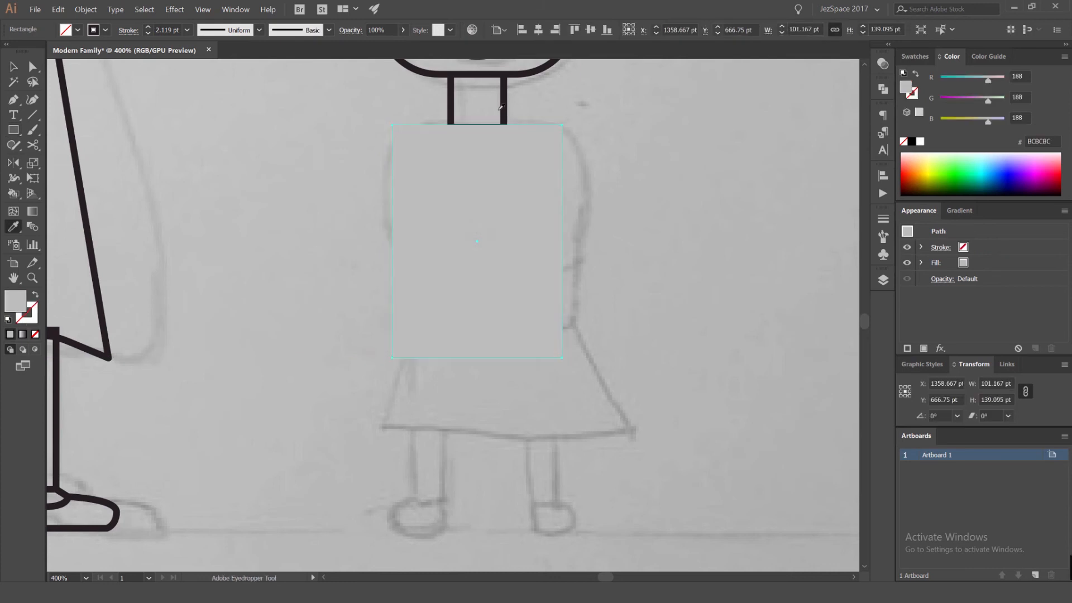
pyautogui.press('o')
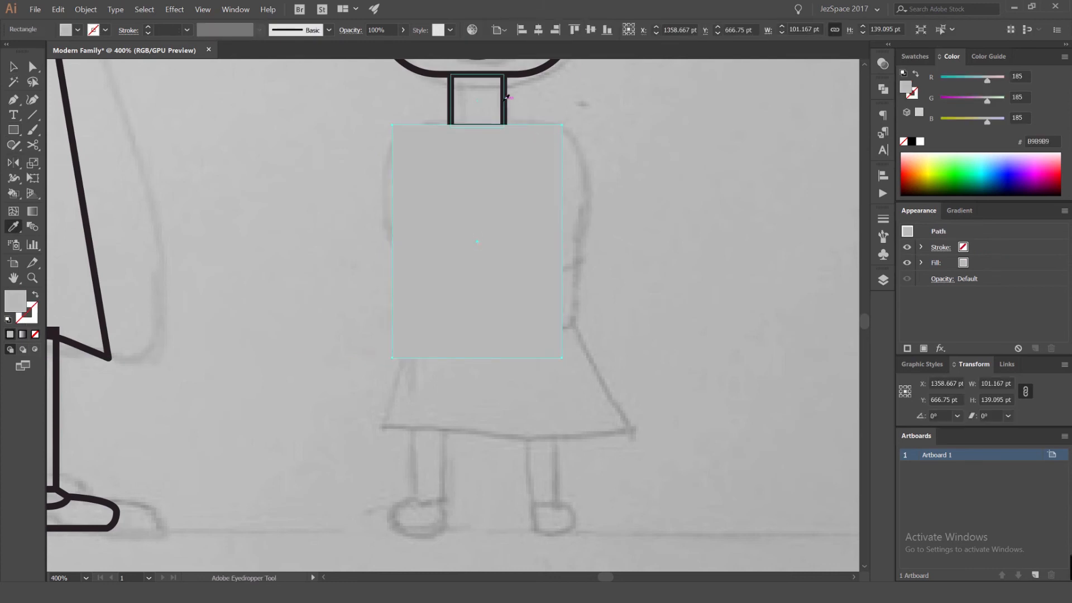
pyautogui.click(507, 98)
# Shorten the torso rectangle to about 118.5 pt high and centre it horizontally with the neck
pyautogui.press('v')
pyautogui.moveTo(477, 357); pyautogui.dragTo(477, 323)
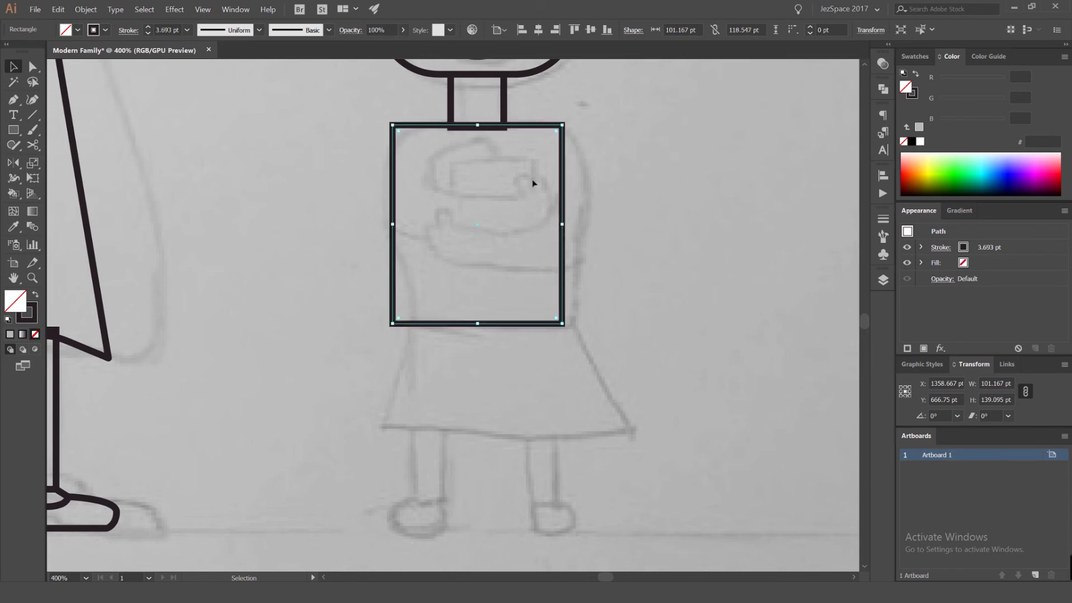
pyautogui.keyDown('shift'); pyautogui.click(507, 87); pyautogui.keyUp('shift')
pyautogui.click(538, 30)
pyautogui.click(590, 193)
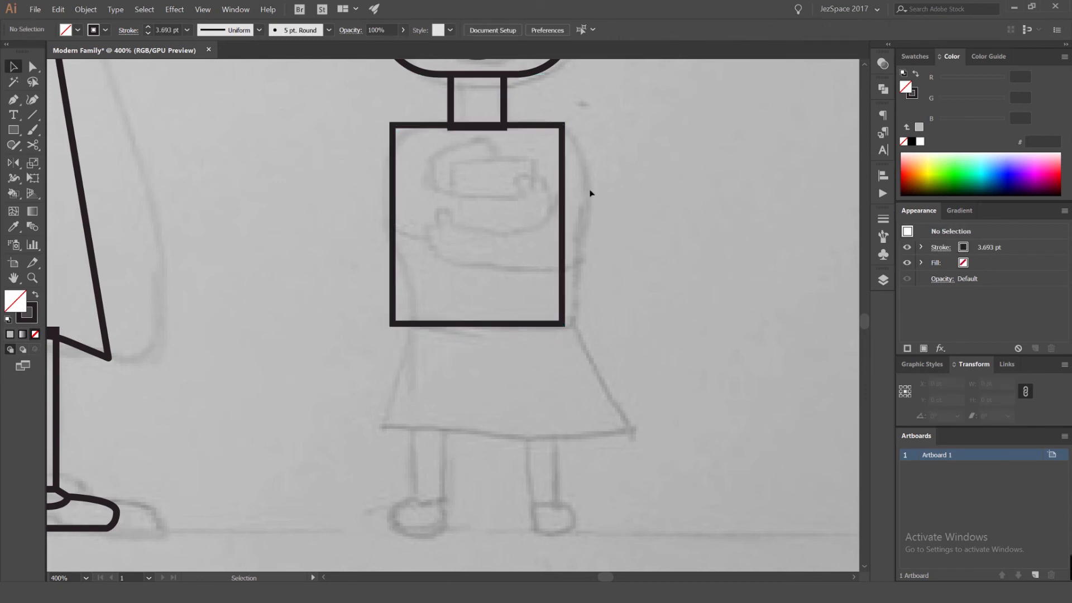
# Round the two upper corners of the torso rectangle to form shoulders
pyautogui.click(562, 159)
pyautogui.press('a')
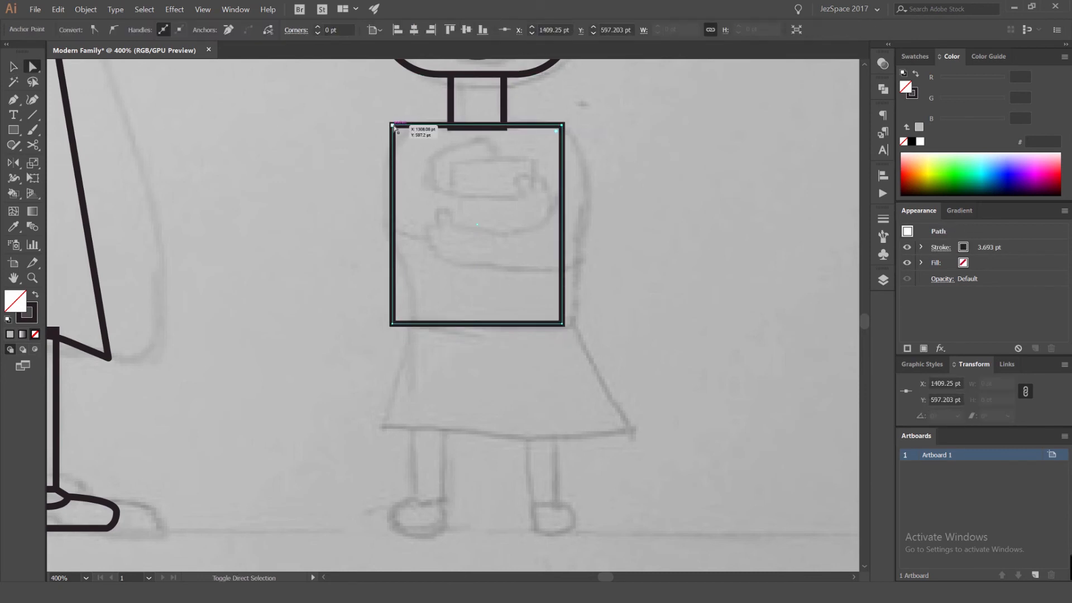
pyautogui.moveTo(556, 130); pyautogui.dragTo(629, 184)
pyautogui.press('v')
pyautogui.click(544, 150)
pyautogui.press('space')
pyautogui.moveTo(505, 161); pyautogui.dragTo(509, 214)
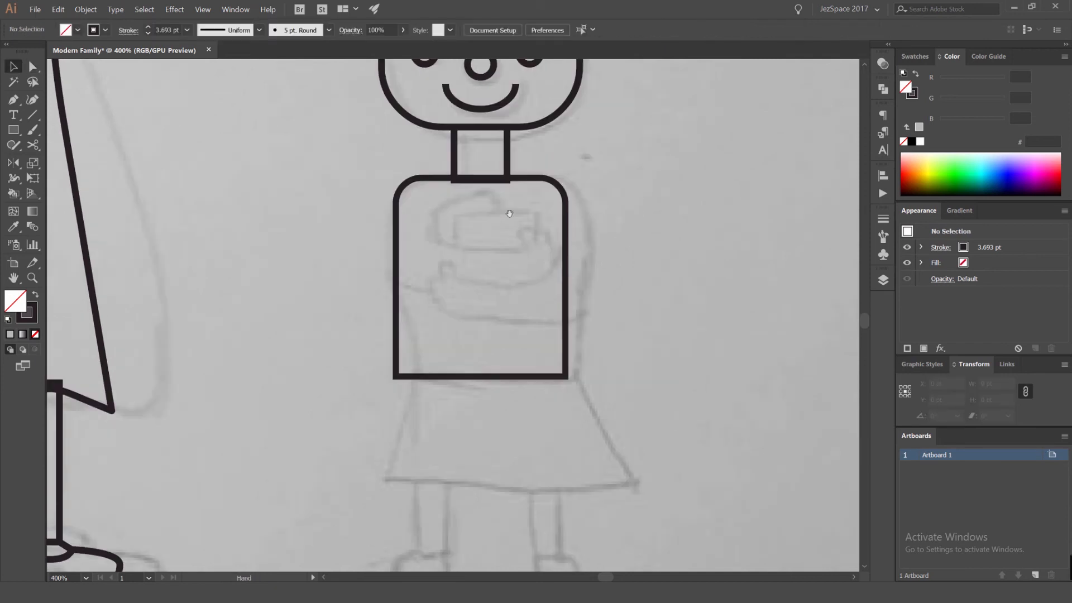
# Raise the neck's bottom edge so it ends on the torso's top edge
pyautogui.click(517, 177)
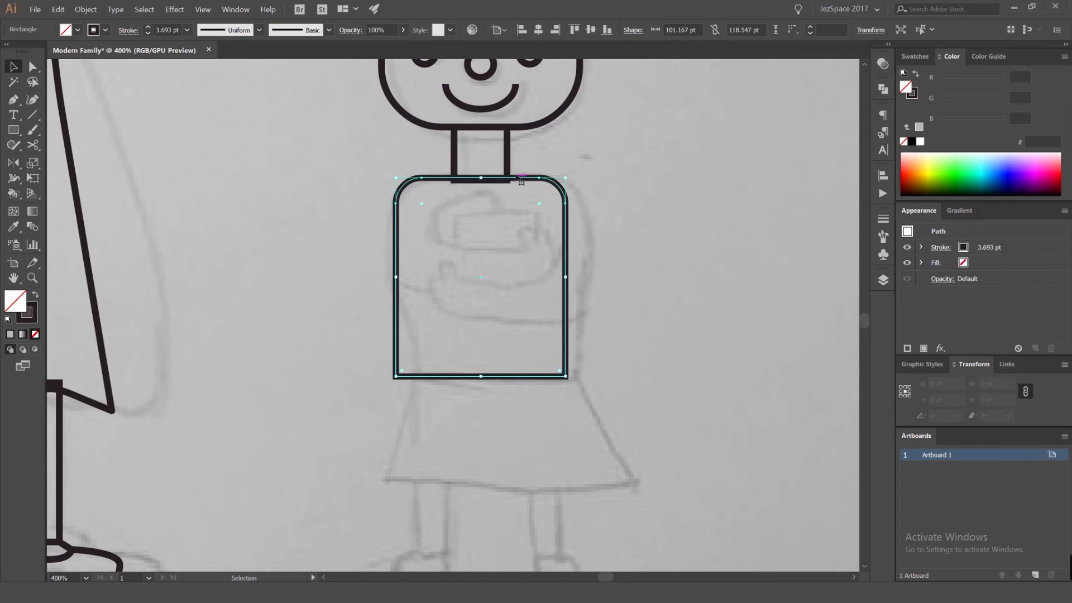
pyautogui.scroll(3, 517, 173)
pyautogui.click(472, 198)
pyautogui.moveTo(408, 196); pyautogui.dragTo(410, 164)
pyautogui.click(505, 156)
pyautogui.moveTo(534, 191); pyautogui.dragTo(534, 164)
pyautogui.scroll(-4, 566, 154)
pyautogui.click(626, 163)
pyautogui.scroll(-3, 626, 163)
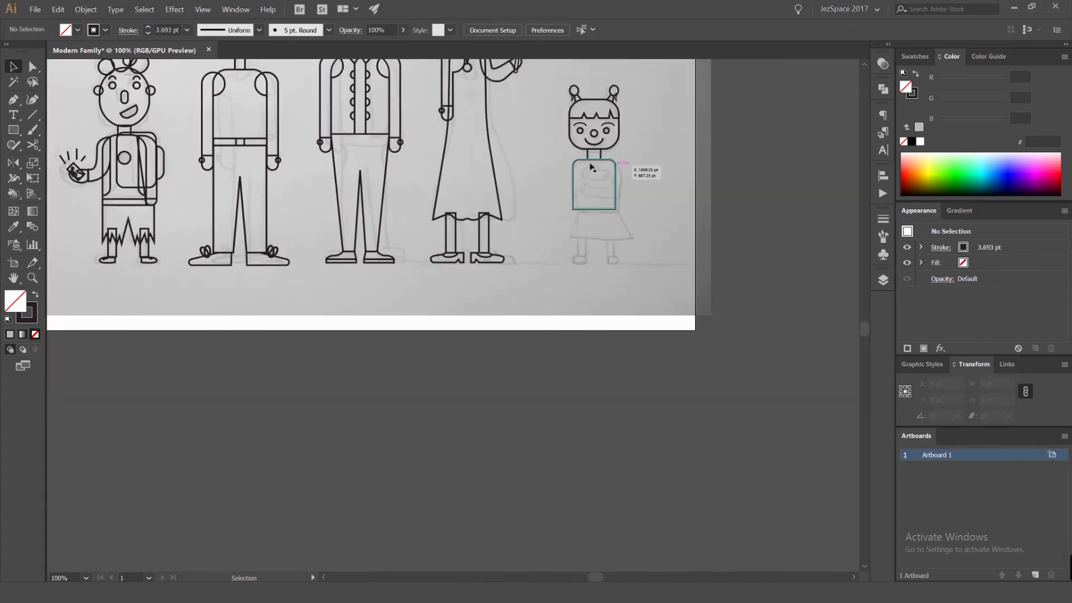
# Draw a rectangle about 38 by 47 pt over the chest and rotate it by about 24°
pyautogui.scroll(5, 617, 223)
pyautogui.scroll(-3, 485, 232)
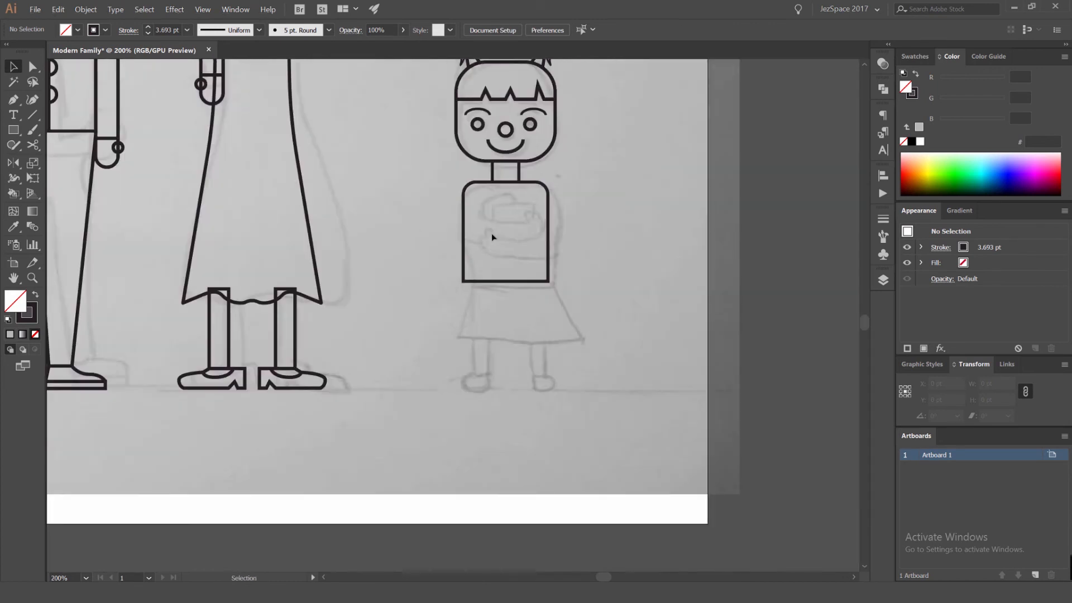
pyautogui.scroll(4, 492, 236)
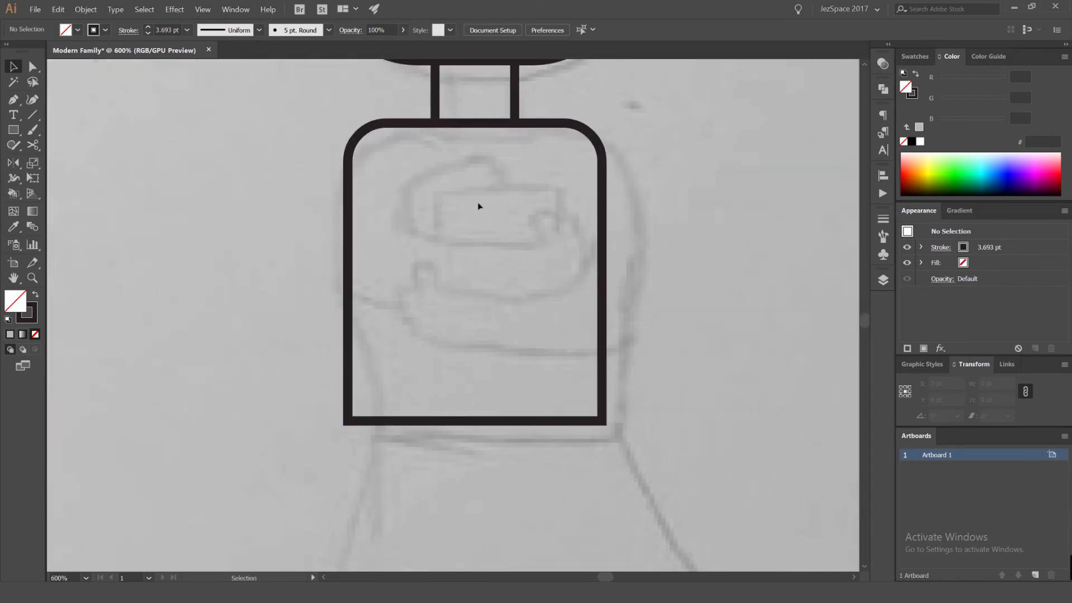
pyautogui.scroll(-1, 487, 219)
pyautogui.scroll(3, 487, 219)
pyautogui.press('m')
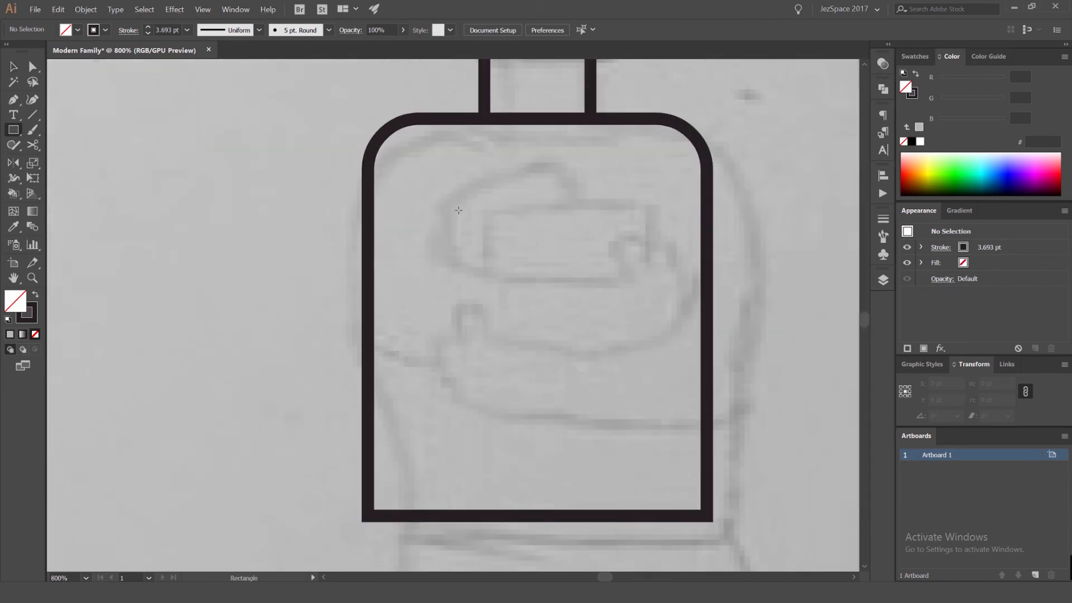
pyautogui.moveTo(565, 358); pyautogui.dragTo(567, 357)
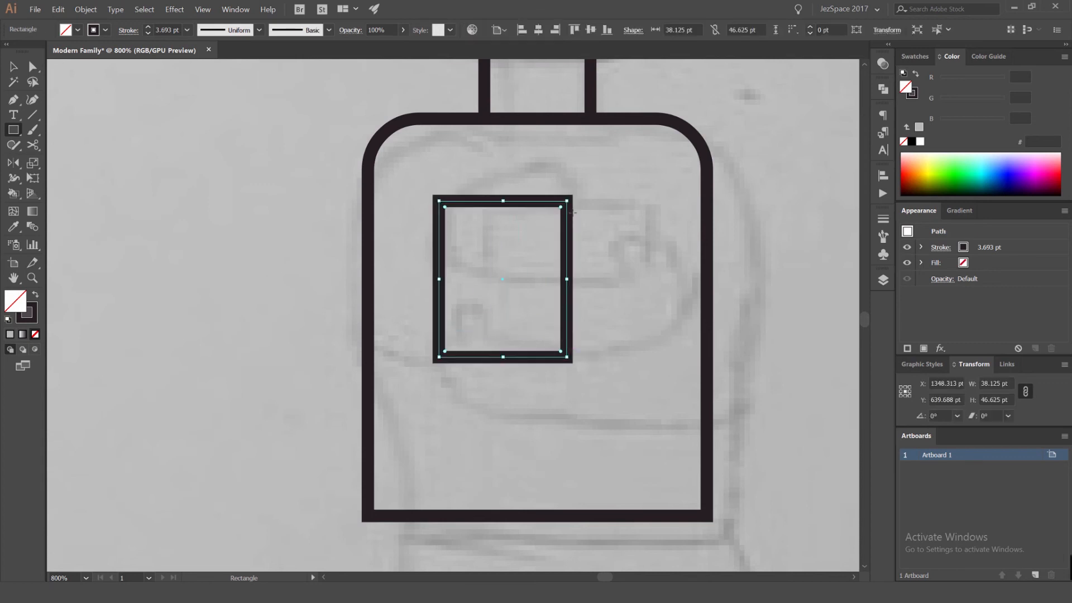
pyautogui.moveTo(548, 184); pyautogui.dragTo(590, 218)
pyautogui.click(591, 217)
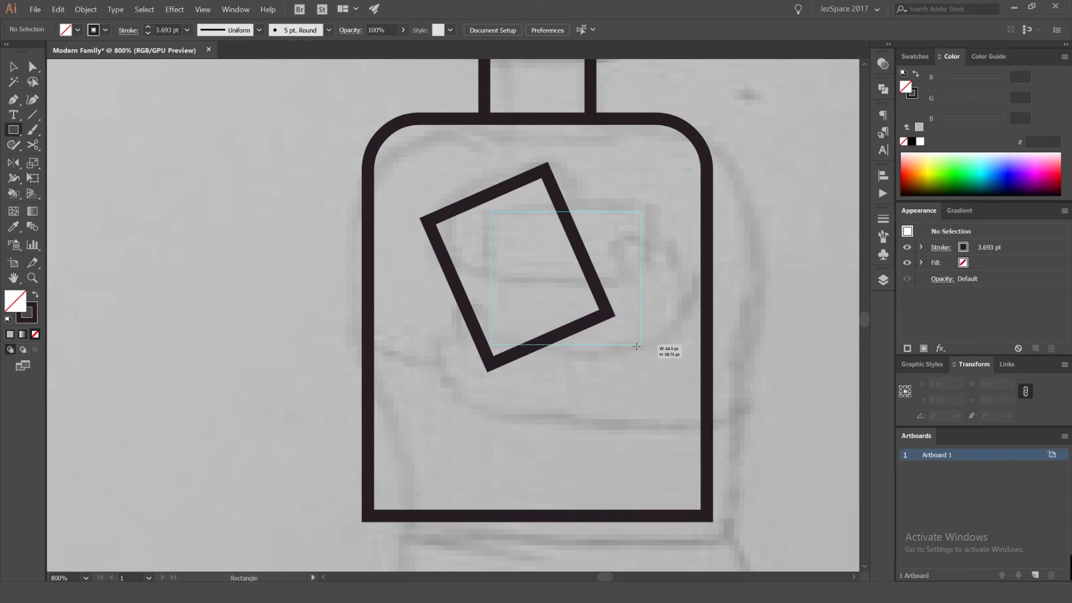
# Draw an upright second rectangle overlapping the rotated one and group the two
pyautogui.moveTo(636, 346); pyautogui.dragTo(634, 347)
pyautogui.press('v')
pyautogui.moveTo(467, 184); pyautogui.dragTo(539, 232)
pyautogui.press('a')
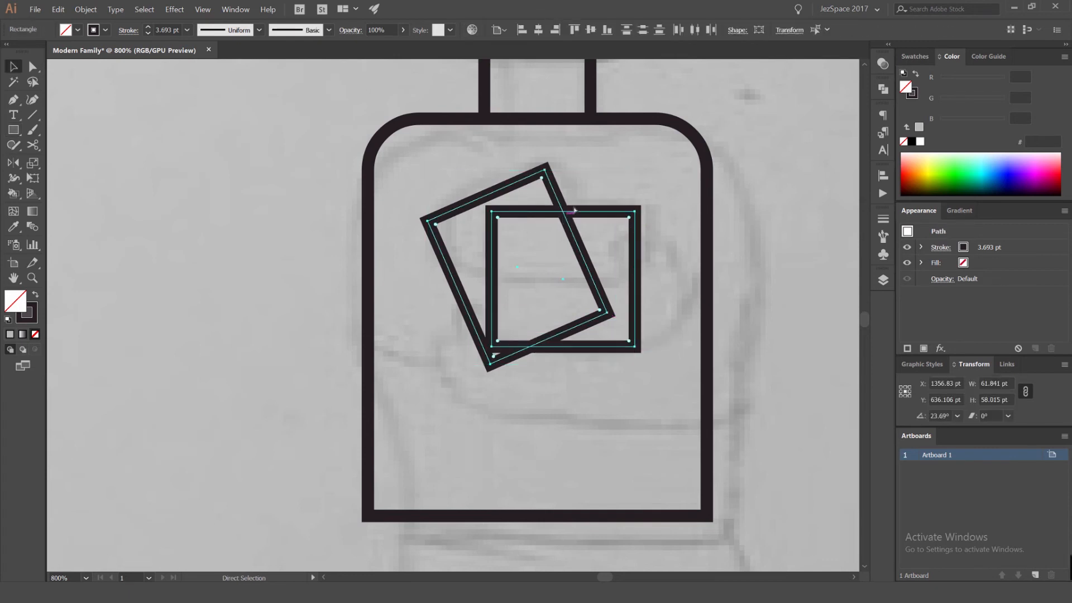
pyautogui.hotkey('ctrl', 'g')
pyautogui.press('v')
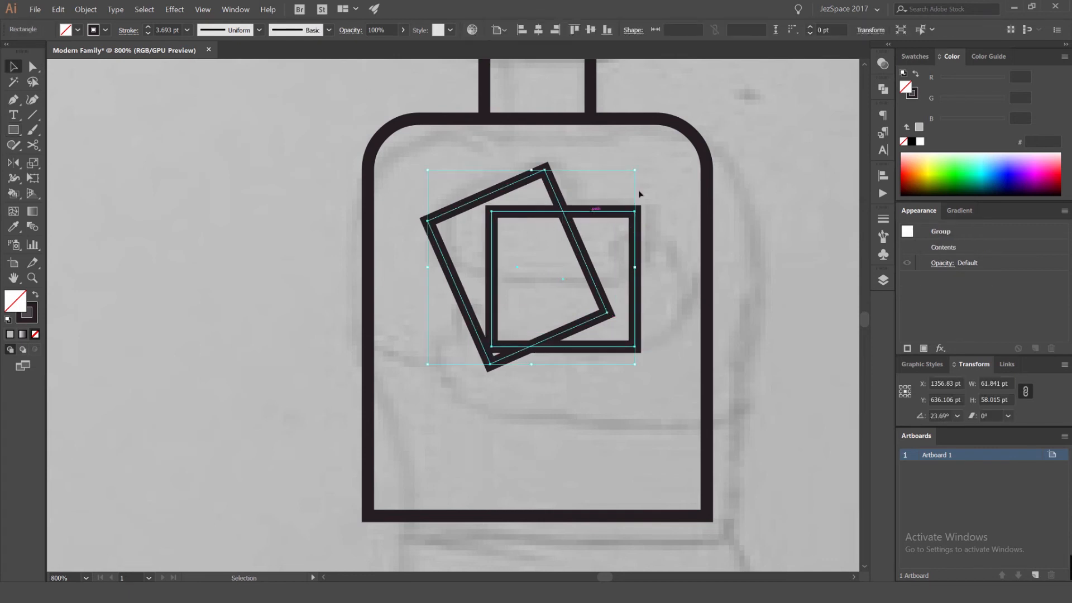
# Move the group of two overlapping rectangles off the torso into the empty space on its left
pyautogui.click(748, 181)
pyautogui.click(577, 210)
pyautogui.click(368, 217)
pyautogui.click(580, 173)
pyautogui.moveTo(553, 181); pyautogui.dragTo(204, 182)
pyautogui.click(241, 170)
# Start a Pen path tracing the rounded end and lower edge of the upper folded forearm, up to the thumb's base
pyautogui.moveTo(531, 200)
pyautogui.mouseDown()
pyautogui.moveTo(396, 198)
pyautogui.moveTo(393, 221)
pyautogui.mouseUp()
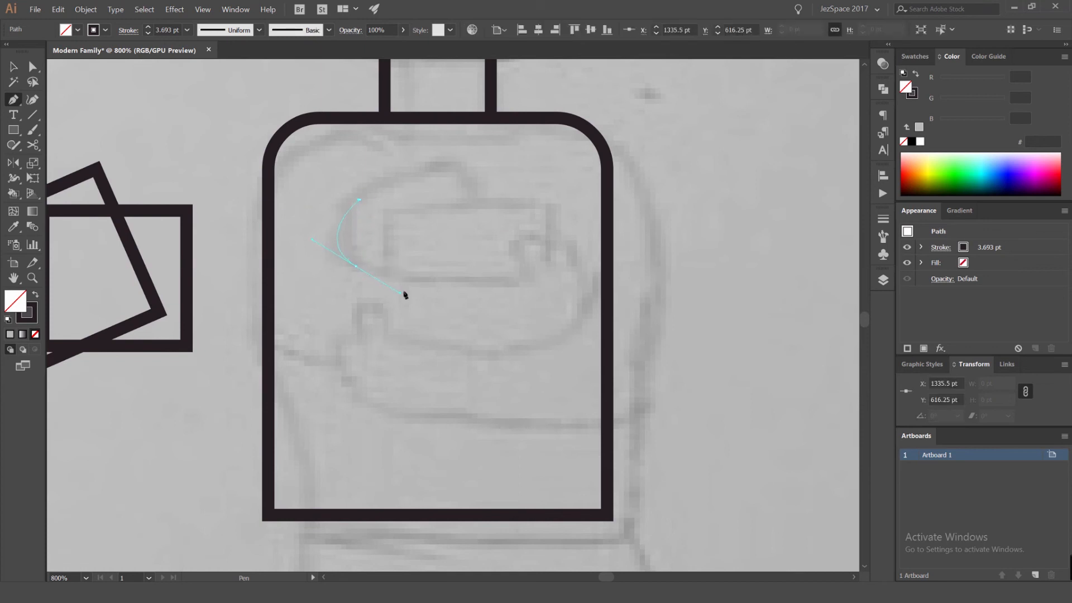
pyautogui.moveTo(406, 295); pyautogui.dragTo(400, 293)
pyautogui.moveTo(526, 248); pyautogui.dragTo(511, 221)
pyautogui.hotkey('ctrl', 'z')
pyautogui.scroll(1, 520, 264)
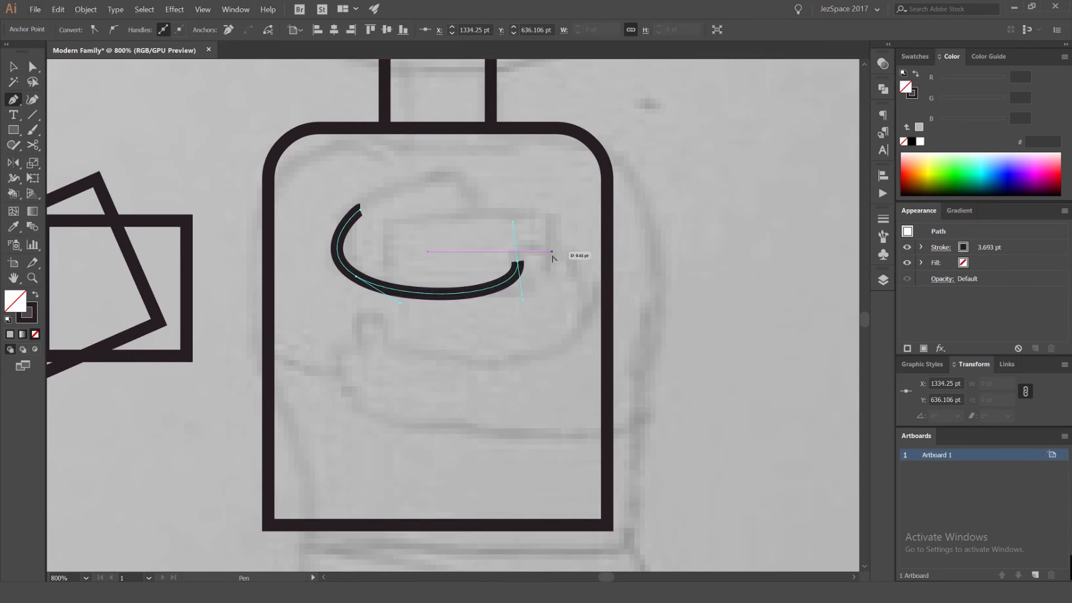
pyautogui.scroll(1, 550, 254)
pyautogui.moveTo(593, 313); pyautogui.dragTo(596, 309)
pyautogui.hotkey('ctrl', 'z')
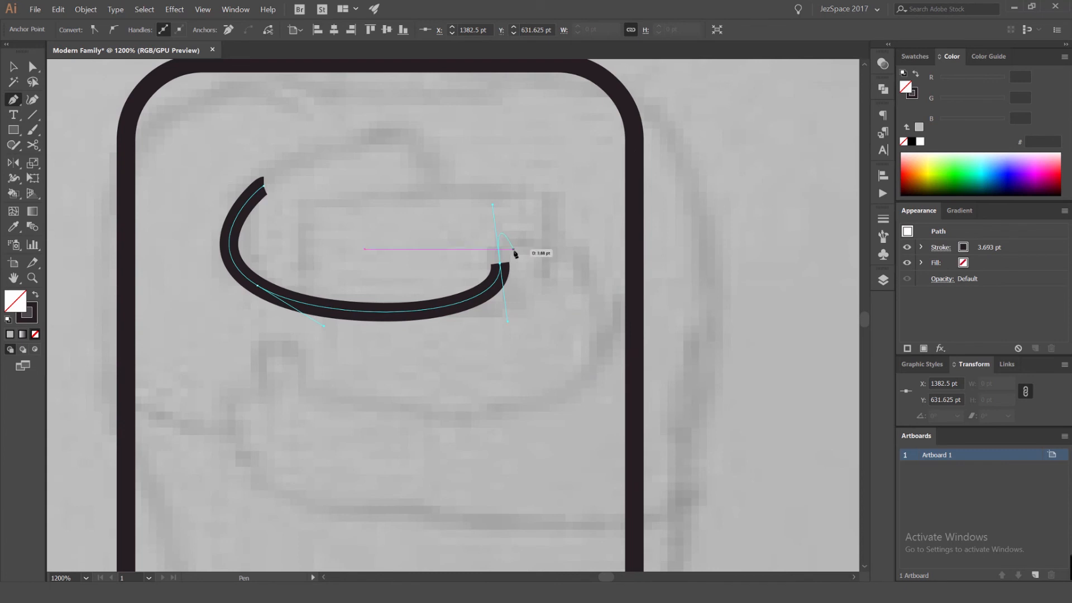
# Extend the upper forearm path upward along the thumb and curve it over the thumb's tip
pyautogui.scroll(3, 515, 253)
pyautogui.moveTo(449, 143); pyautogui.dragTo(508, 286)
pyautogui.press('ctrl')
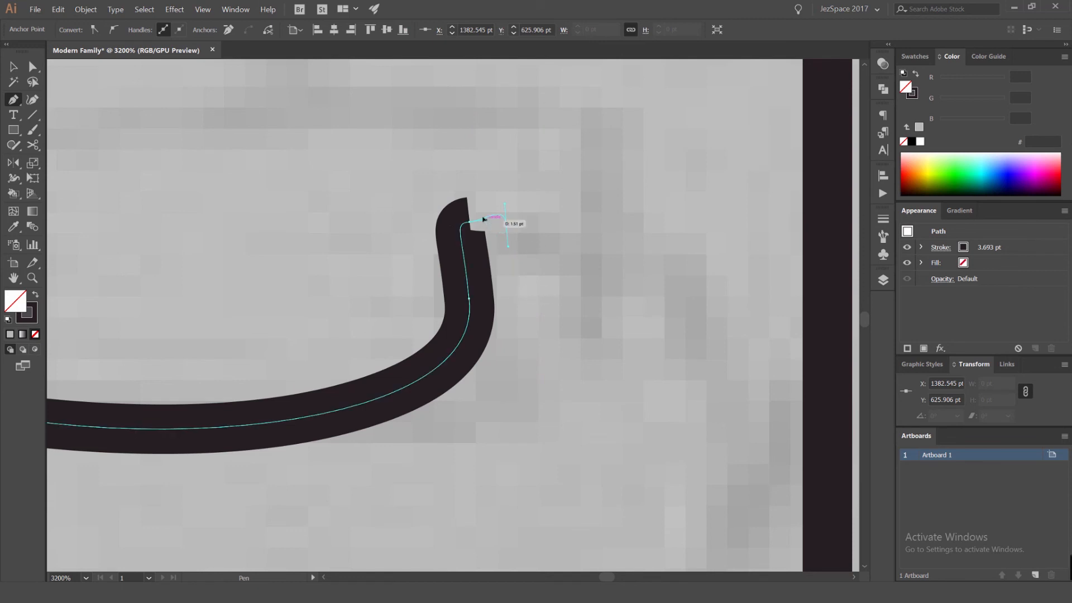
pyautogui.moveTo(506, 226); pyautogui.dragTo(516, 276)
# Try to continue the upper hand's outline down from the thumb and around the fingers
pyautogui.click(522, 299)
pyautogui.scroll(-4, 581, 291)
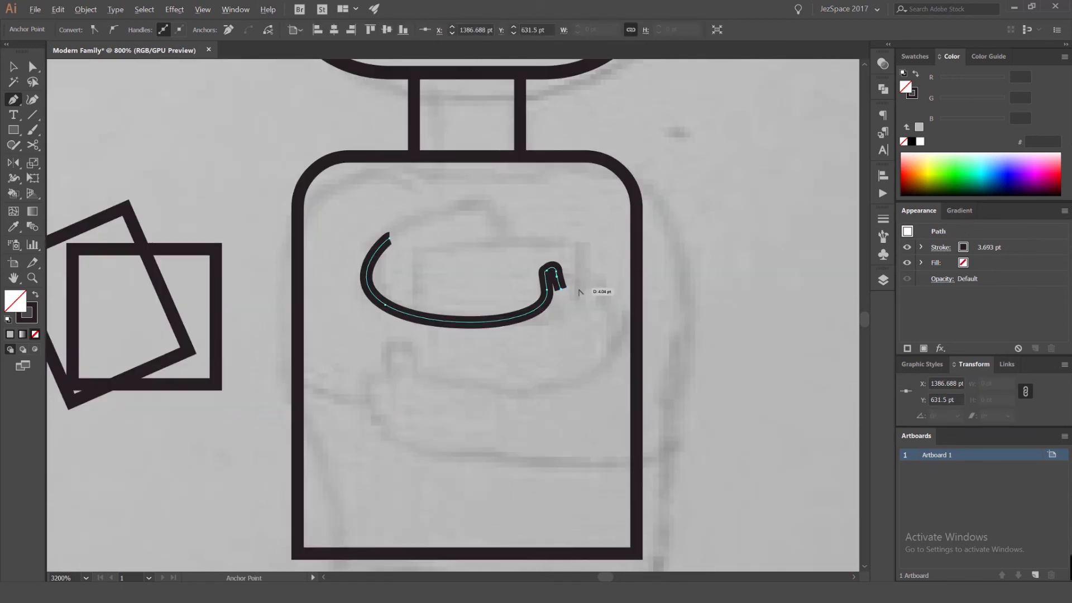
pyautogui.scroll(3, 589, 280)
pyautogui.moveTo(592, 277); pyautogui.dragTo(592, 256)
pyautogui.moveTo(645, 366); pyautogui.dragTo(649, 410)
pyautogui.scroll(-2, 650, 410)
pyautogui.scroll(-1, 650, 411)
pyautogui.scroll(2, 603, 292)
pyautogui.hotkey('ctrl', 'z')
pyautogui.hotkey('ctrl', 'z')
pyautogui.hotkey('ctrl', 'z')
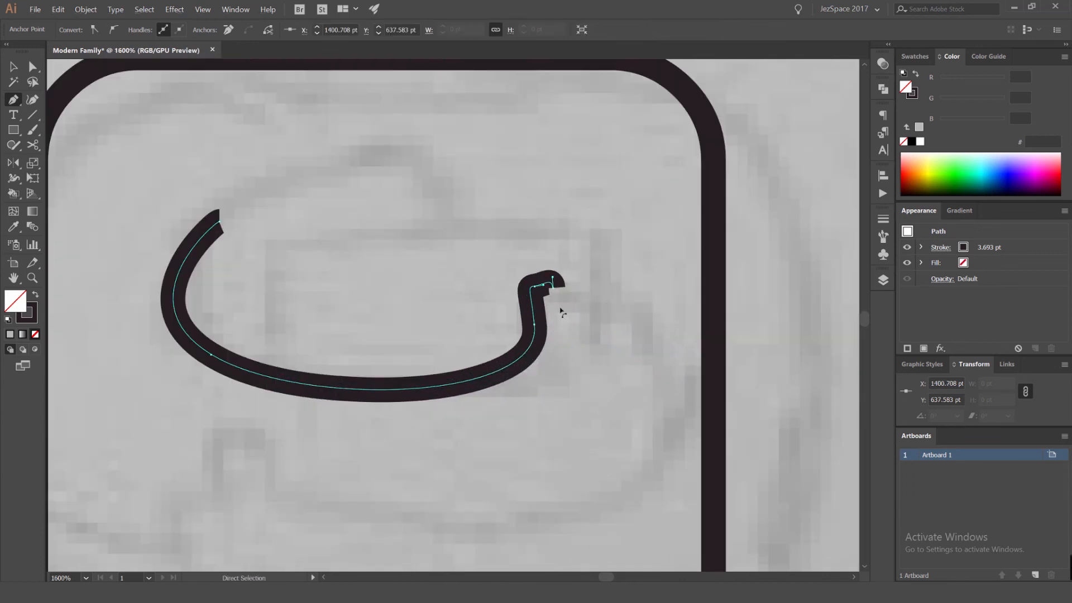
# Round the upper hand's thumb tip and bring its far side down to about X 1391 pt, Y 631 pt
pyautogui.scroll(1, 538, 305)
pyautogui.moveTo(547, 277); pyautogui.dragTo(568, 281)
pyautogui.click(616, 324)
pyautogui.scroll(-3, 646, 314)
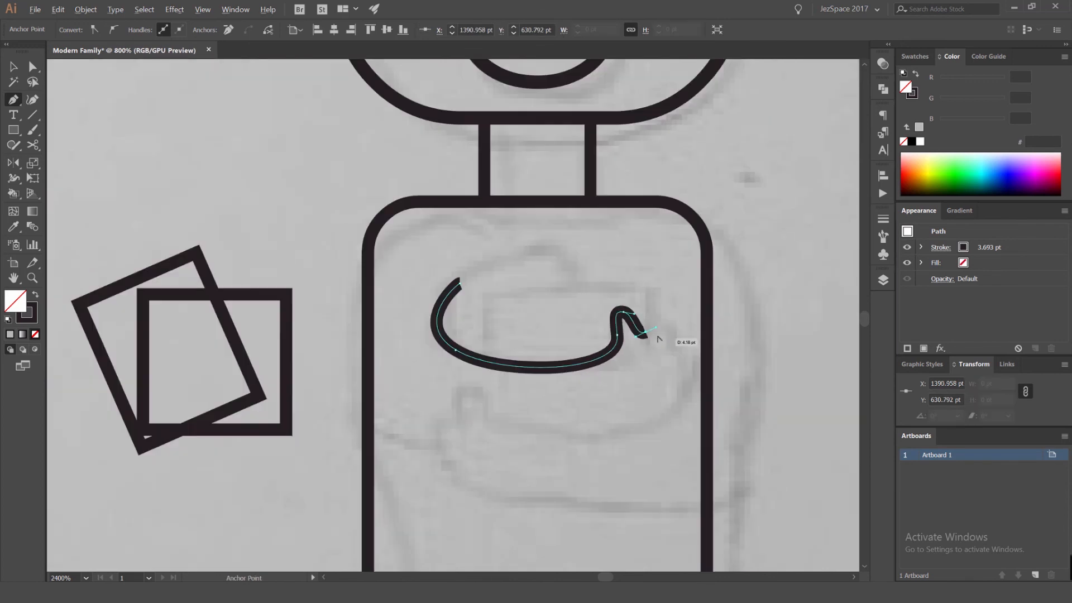
# Continue the upper hand's outline over the knuckles, curve it down the back of the hand and end the path
pyautogui.scroll(2, 669, 338)
pyautogui.click(687, 358)
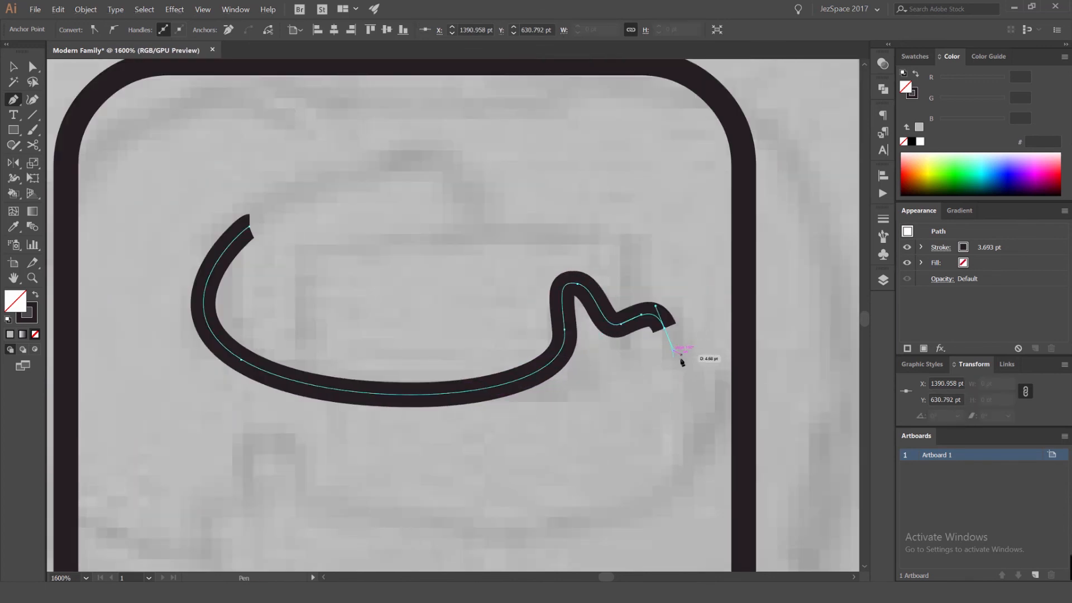
pyautogui.moveTo(694, 392); pyautogui.dragTo(675, 471)
pyautogui.hotkey('ctrl', 'z')
pyautogui.press('v')
pyautogui.click(615, 424)
# Start the lower arm's outline on the torso's right edge and curve it inward to about X 1369 pt, Y 660 pt
pyautogui.scroll(-4, 612, 422)
pyautogui.scroll(2, 627, 485)
pyautogui.moveTo(518, 346)
pyautogui.mouseDown()
pyautogui.moveTo(496, 321)
pyautogui.moveTo(506, 346)
pyautogui.mouseUp()
pyautogui.scroll(-2, 481, 318)
pyautogui.scroll(2, 445, 338)
pyautogui.scroll(-2, 578, 254)
pyautogui.scroll(1, 587, 244)
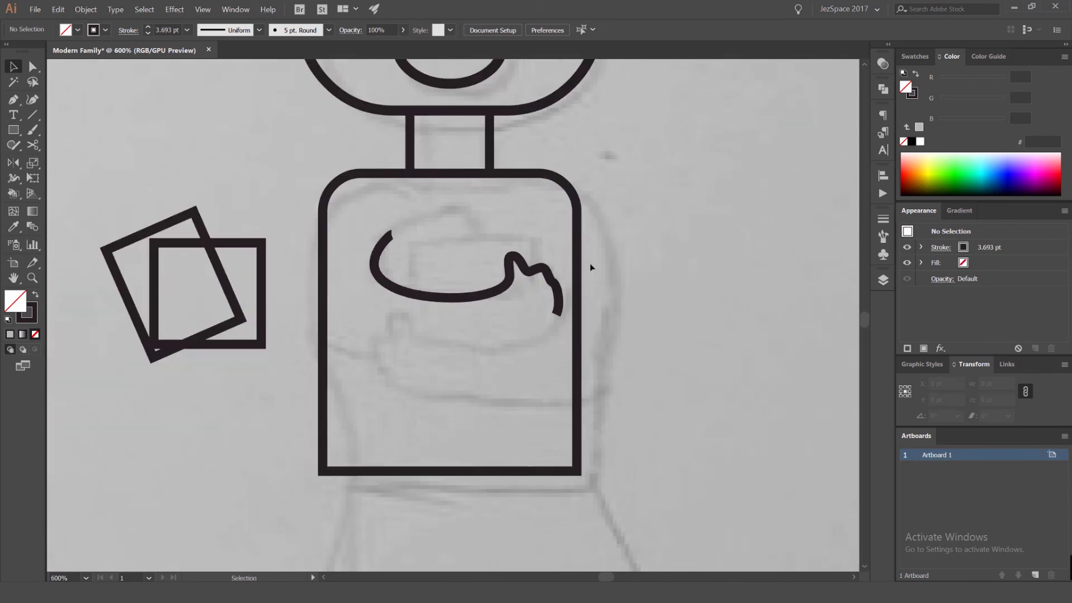
pyautogui.press('p')
pyautogui.click(577, 274)
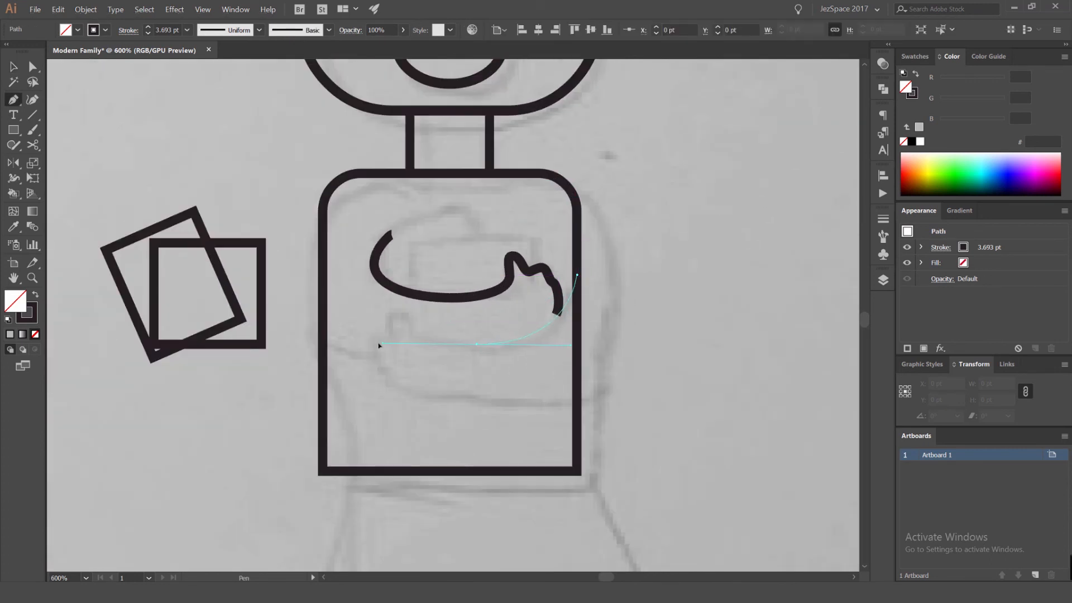
pyautogui.moveTo(382, 349); pyautogui.dragTo(383, 348)
pyautogui.scroll(2, 406, 341)
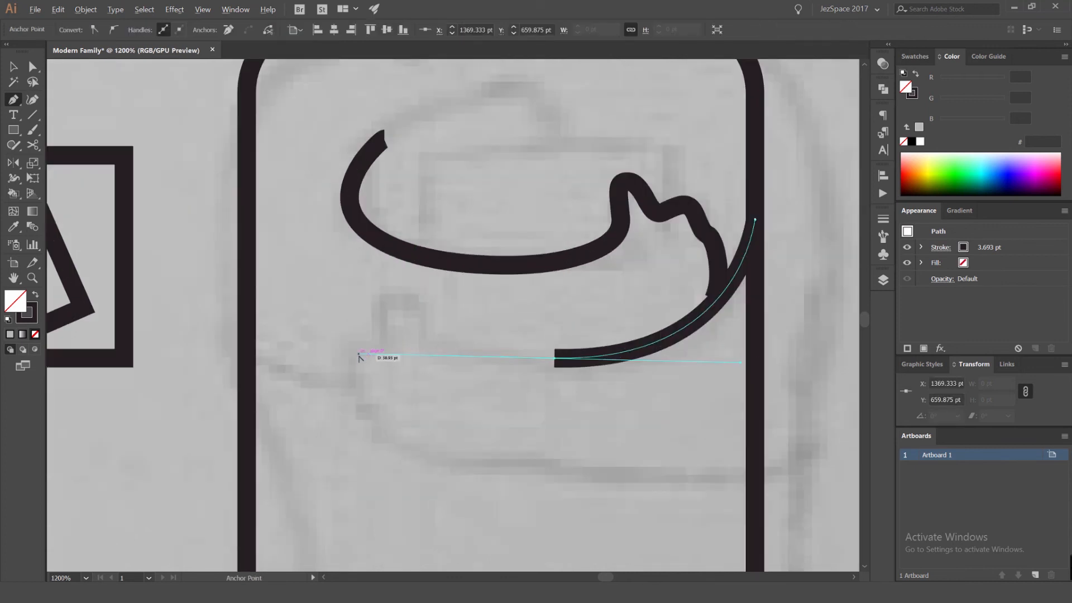
# Trace the lower hand's thumb and fingers, bringing the outline down to about X 1338 pt, Y 678 pt
pyautogui.click(424, 316)
pyautogui.moveTo(410, 303); pyautogui.dragTo(412, 302)
pyautogui.moveTo(380, 320); pyautogui.dragTo(324, 353)
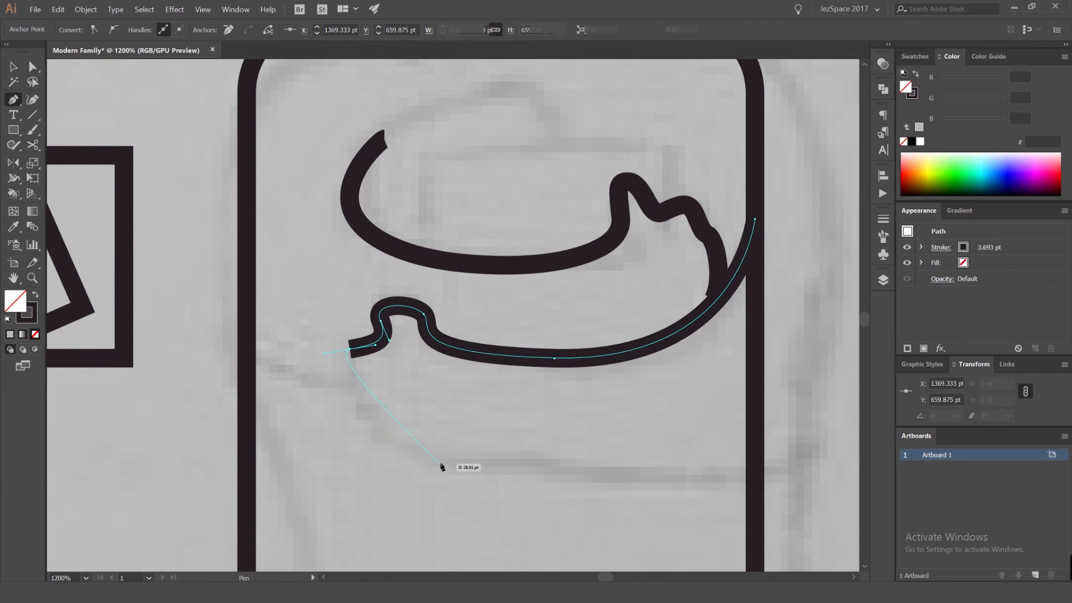
pyautogui.scroll(2, 360, 396)
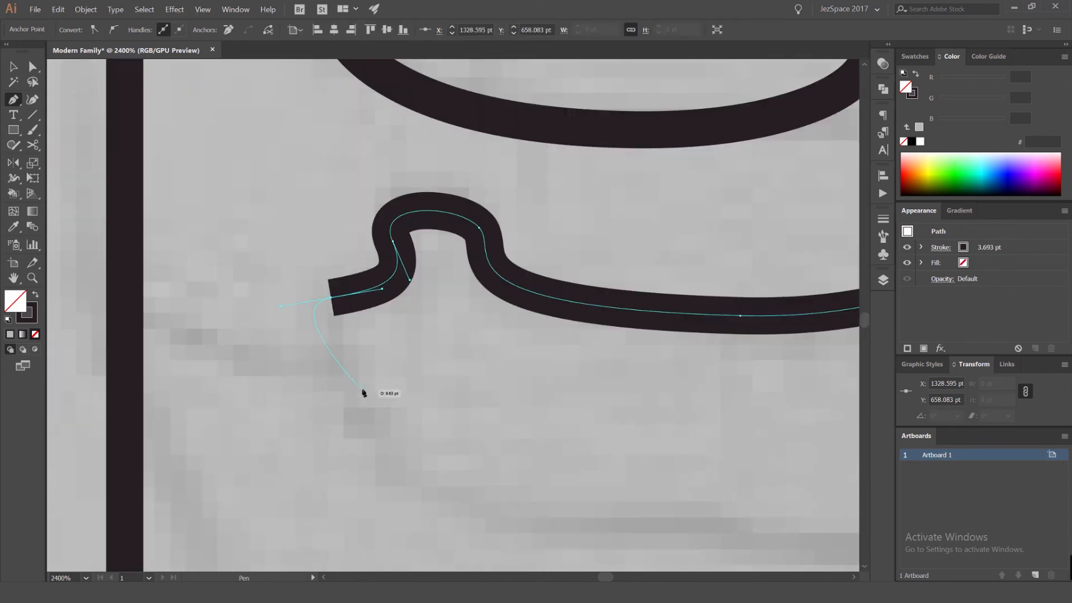
pyautogui.moveTo(357, 396); pyautogui.dragTo(378, 397)
pyautogui.scroll(-3, 420, 497)
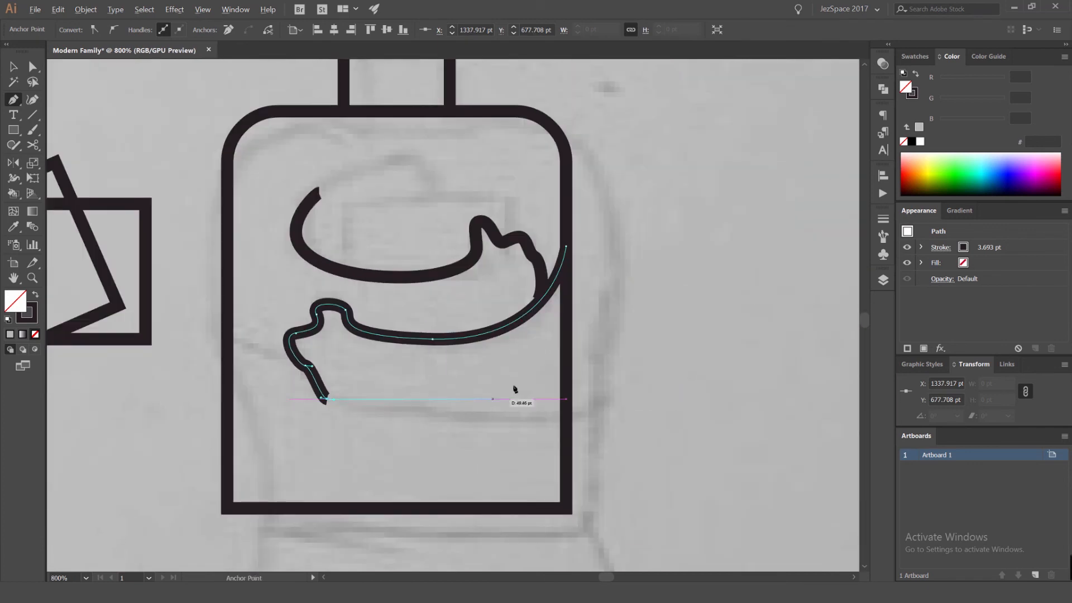
# Trace the lower forearm's underside around the elbow and up the outer arm to the shoulder, then end and select the path
pyautogui.moveTo(605, 329); pyautogui.dragTo(593, 247)
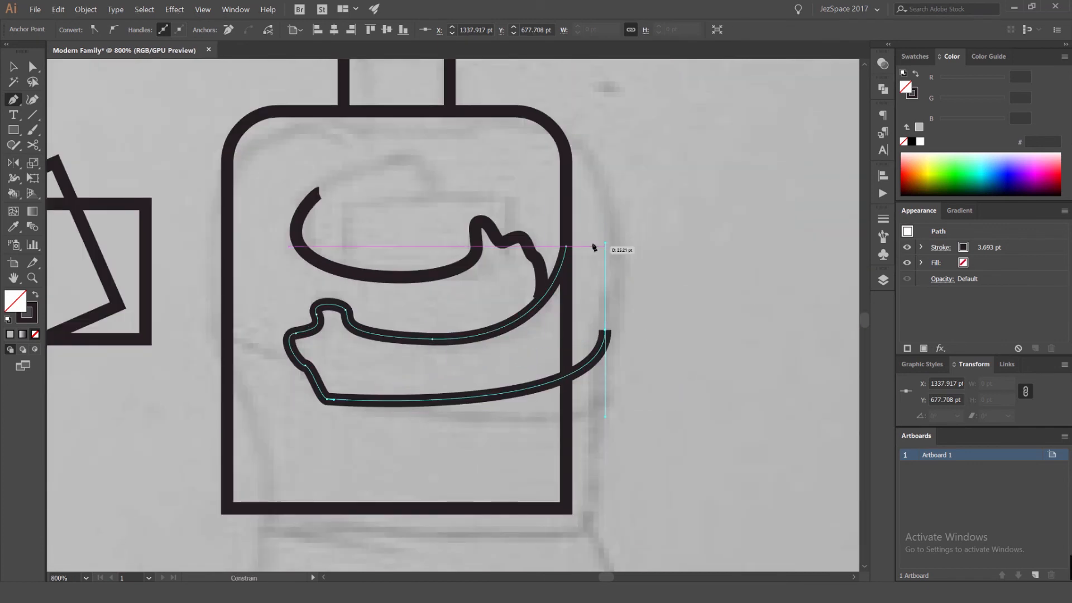
pyautogui.scroll(2, 581, 232)
pyautogui.moveTo(540, 182); pyautogui.dragTo(469, 150)
pyautogui.press('v')
pyautogui.click(634, 302)
pyautogui.click(594, 313)
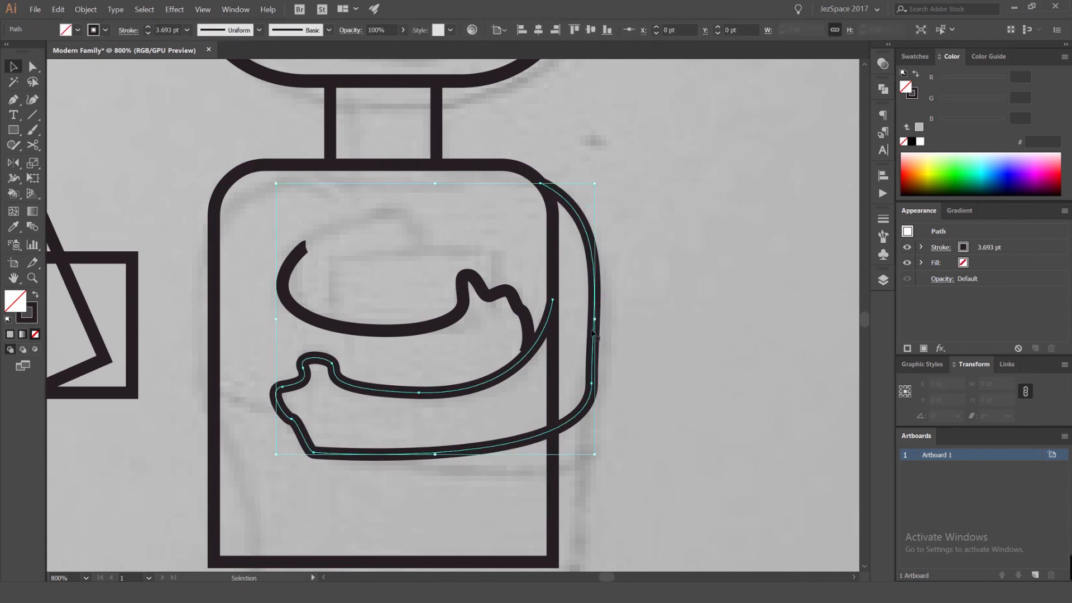
# Adjust the direction handles at the lower arm's elbow anchor so the outer arm curve bows outward from the torso
pyautogui.press('a')
pyautogui.click(592, 382)
pyautogui.moveTo(593, 294); pyautogui.dragTo(582, 295)
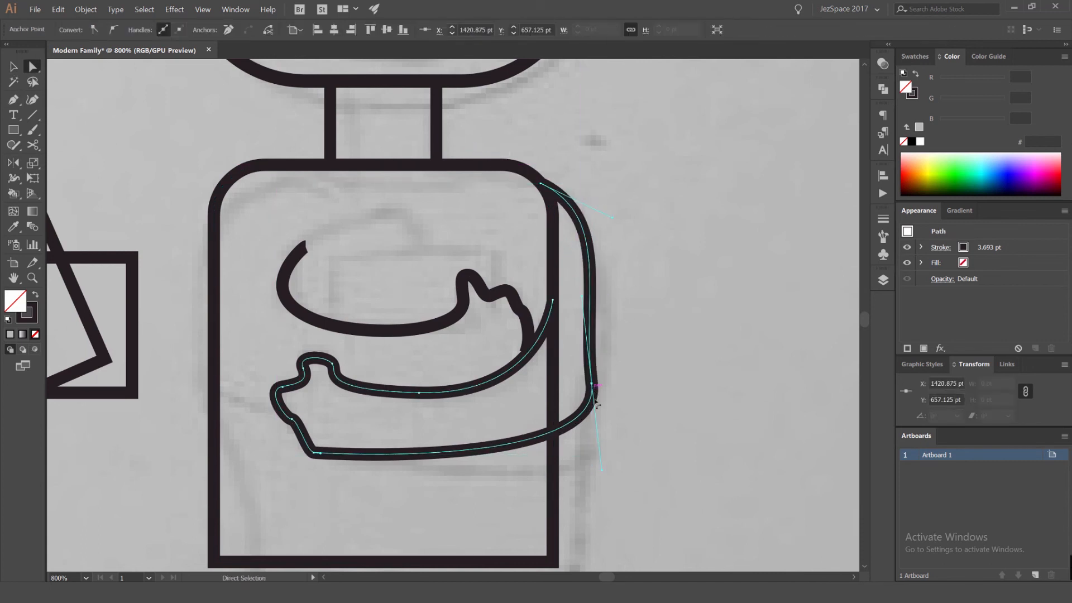
pyautogui.moveTo(602, 471); pyautogui.dragTo(571, 474)
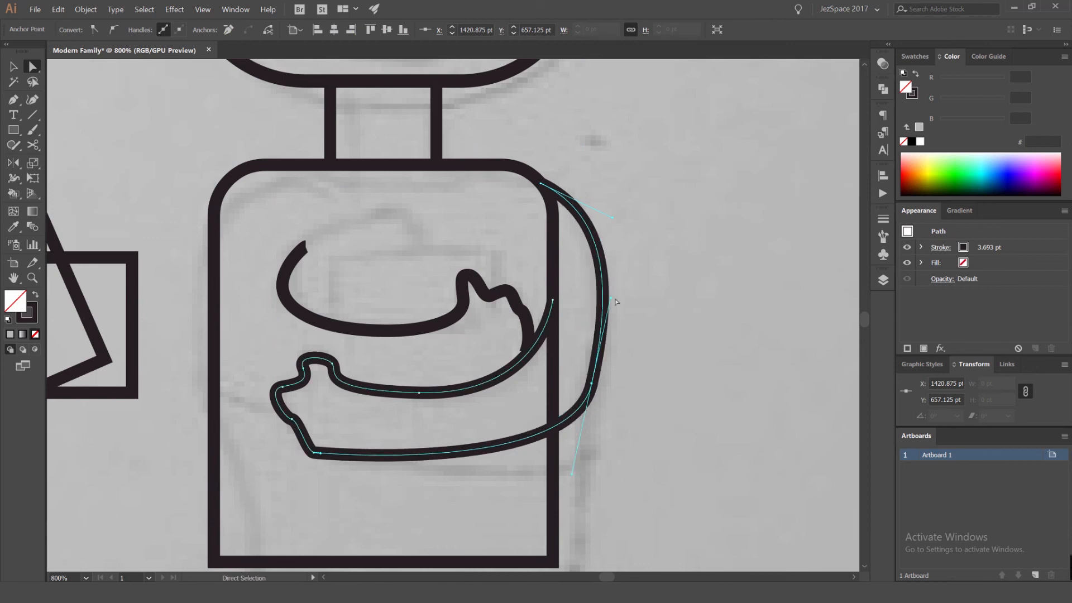
pyautogui.moveTo(607, 308); pyautogui.dragTo(606, 313)
pyautogui.press('v')
pyautogui.click(648, 282)
pyautogui.scroll(-5, 648, 276)
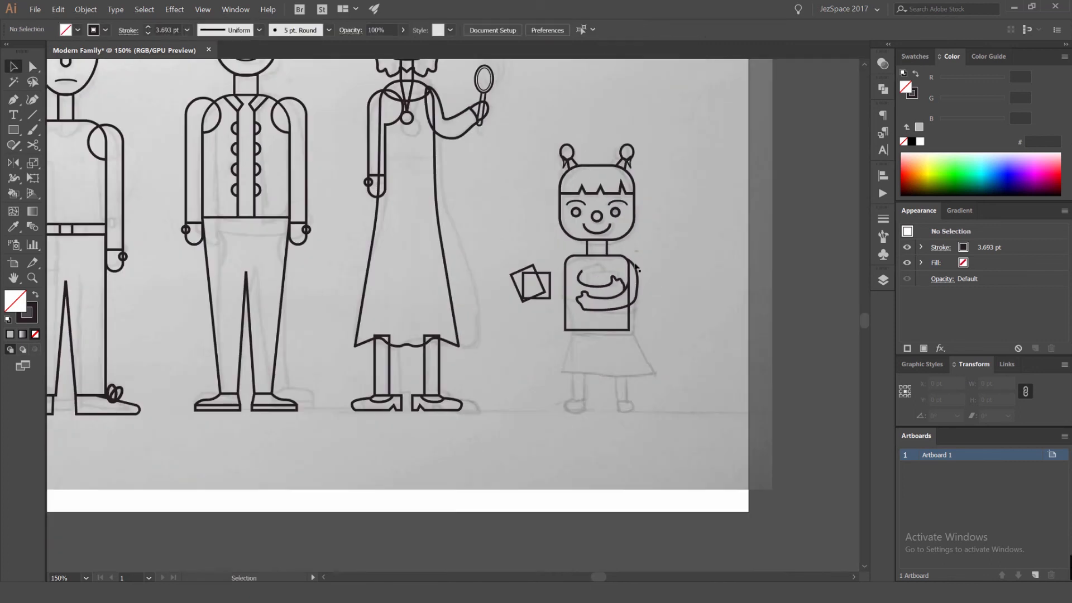
# Draw the other arm's curved outline outside the torso's left edge up to the shoulder and join its lower end to the lower hand
pyautogui.scroll(3, 613, 265)
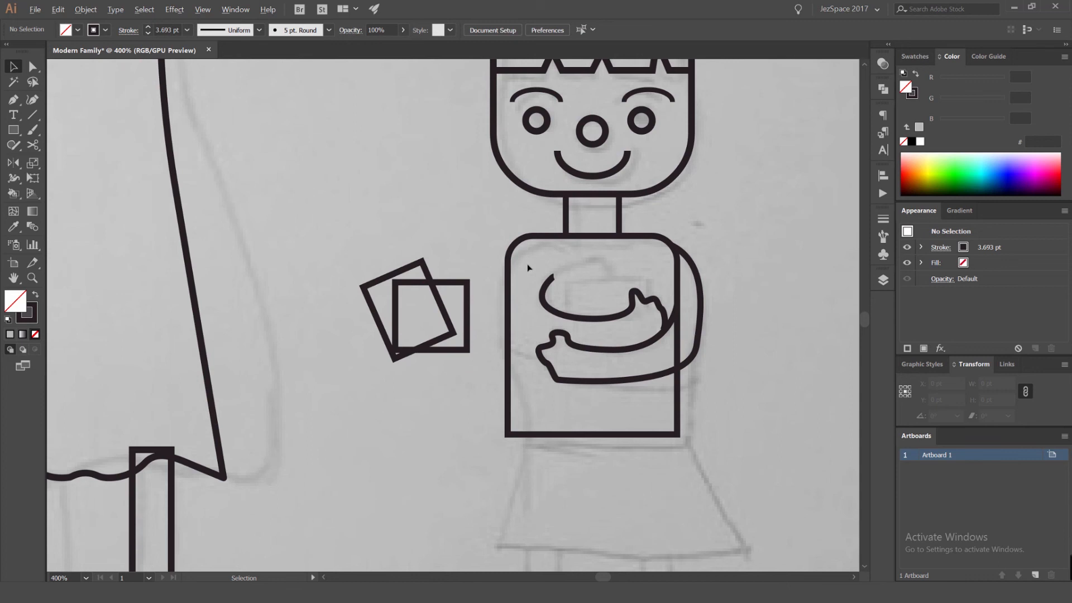
pyautogui.click(524, 354)
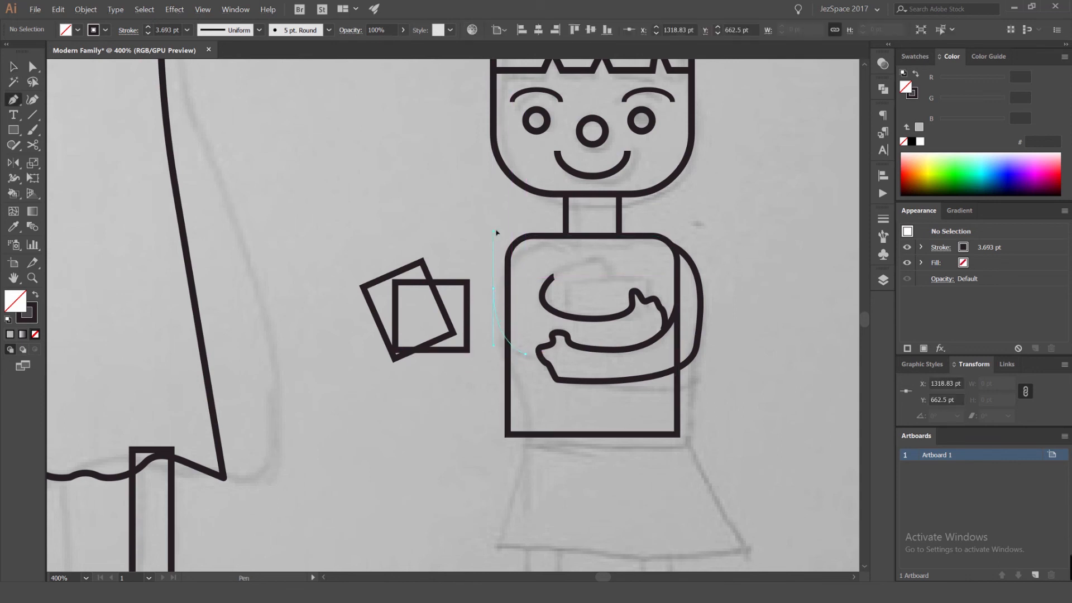
pyautogui.moveTo(496, 232); pyautogui.dragTo(494, 227)
pyautogui.keyDown('ctrl'); pyautogui.click(512, 223); pyautogui.keyUp('ctrl')
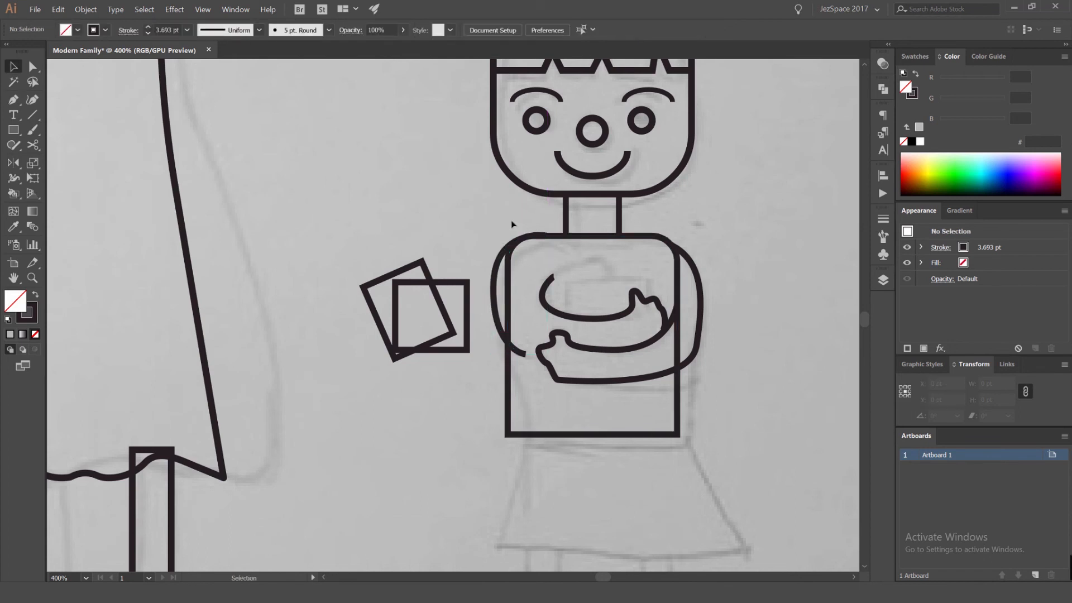
pyautogui.scroll(1, 548, 348)
pyautogui.press('a')
pyautogui.moveTo(513, 358); pyautogui.dragTo(532, 361)
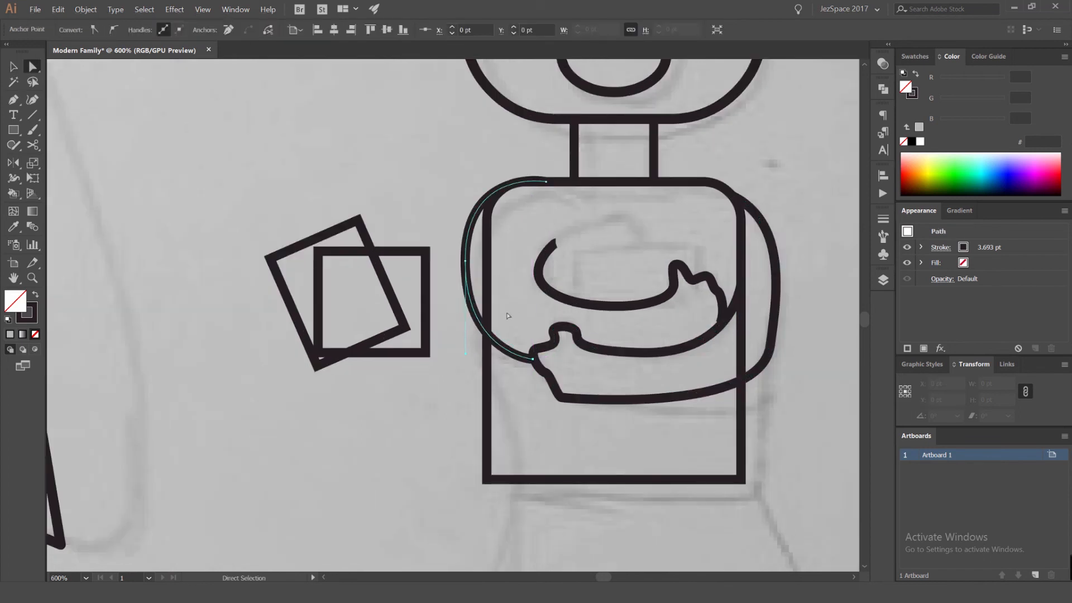
pyautogui.click(469, 326)
# Move the end anchor of the upper hand's outline down onto the lower arm's curve
pyautogui.scroll(-2, 462, 273)
pyautogui.press('v')
pyautogui.scroll(-4, 696, 240)
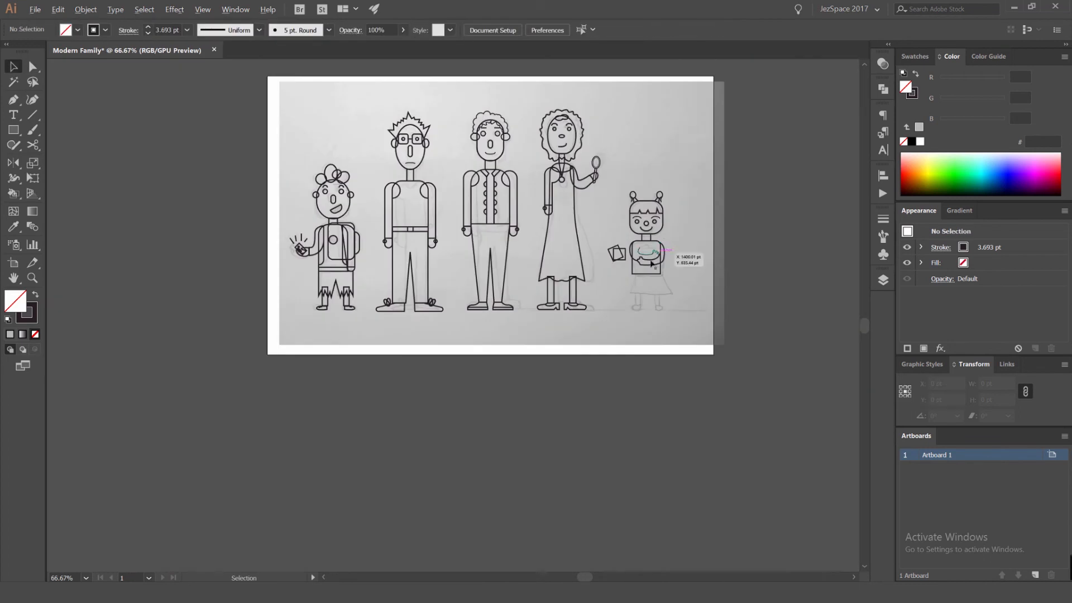
pyautogui.scroll(9, 667, 251)
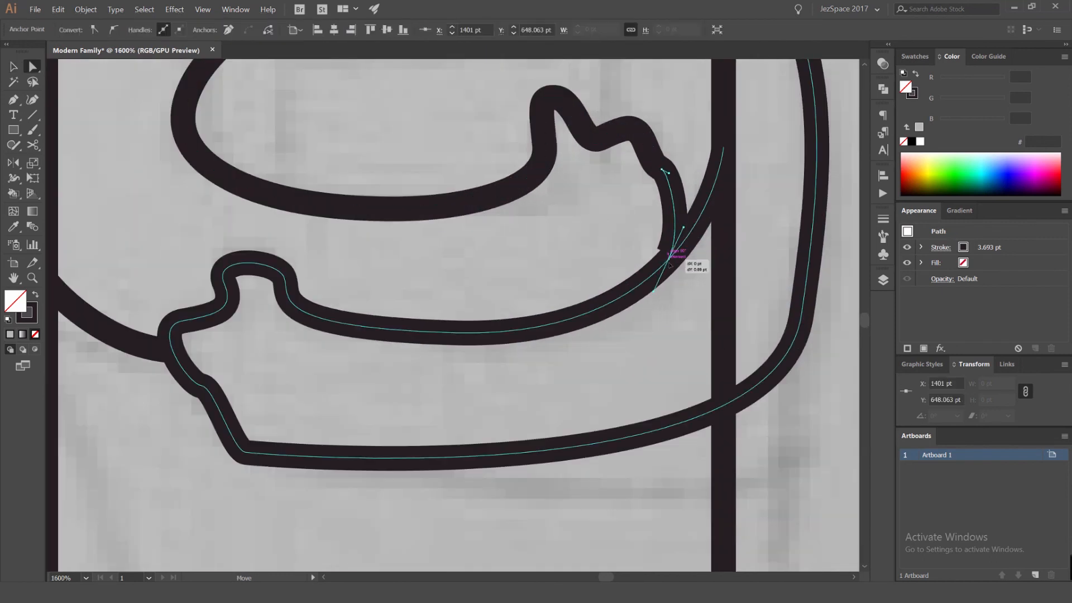
pyautogui.scroll(-7, 685, 233)
# Move the group of two overlapping squares onto the girl's chest between her arms, centred at about X 1365 pt, Y 633 pt
pyautogui.moveTo(643, 217); pyautogui.dragTo(586, 205)
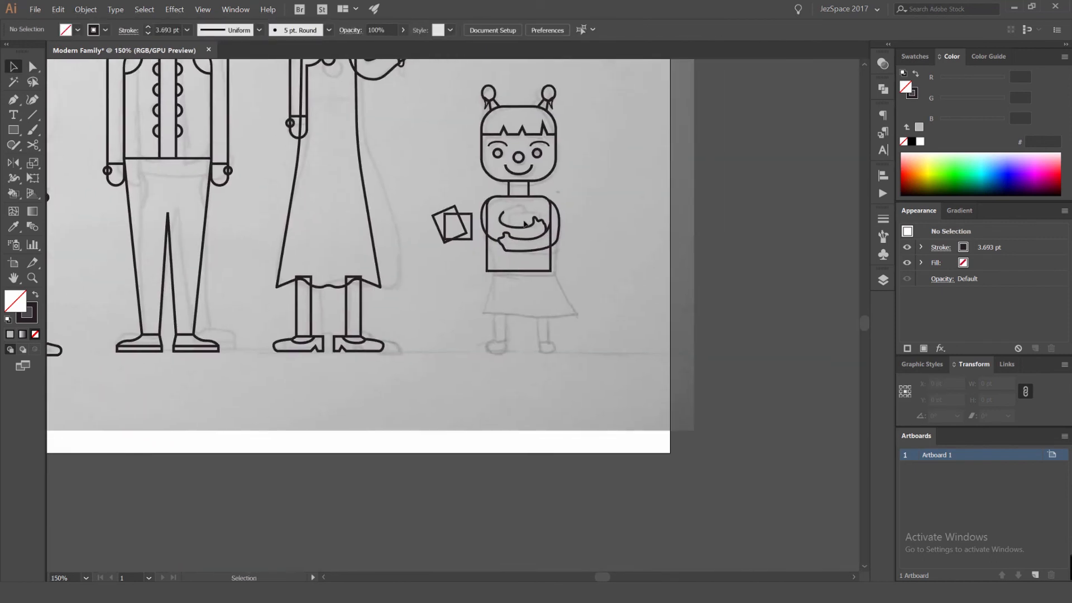
pyautogui.scroll(3, 501, 199)
pyautogui.moveTo(412, 236); pyautogui.dragTo(599, 236)
pyautogui.scroll(1, 581, 218)
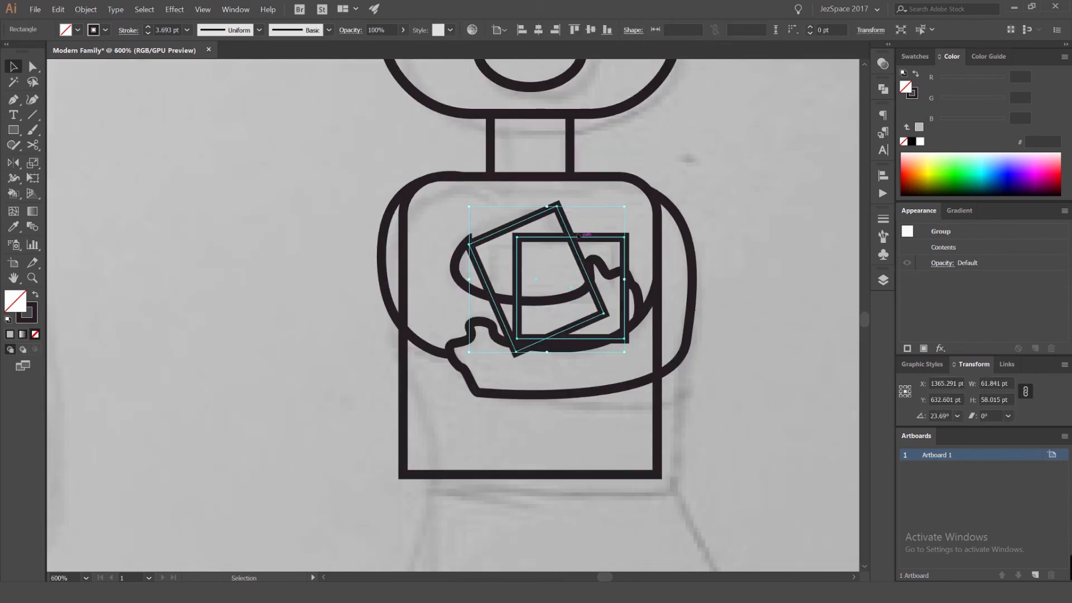
pyautogui.click(762, 191)
pyautogui.scroll(-4, 762, 190)
pyautogui.moveTo(704, 177); pyautogui.dragTo(559, 203)
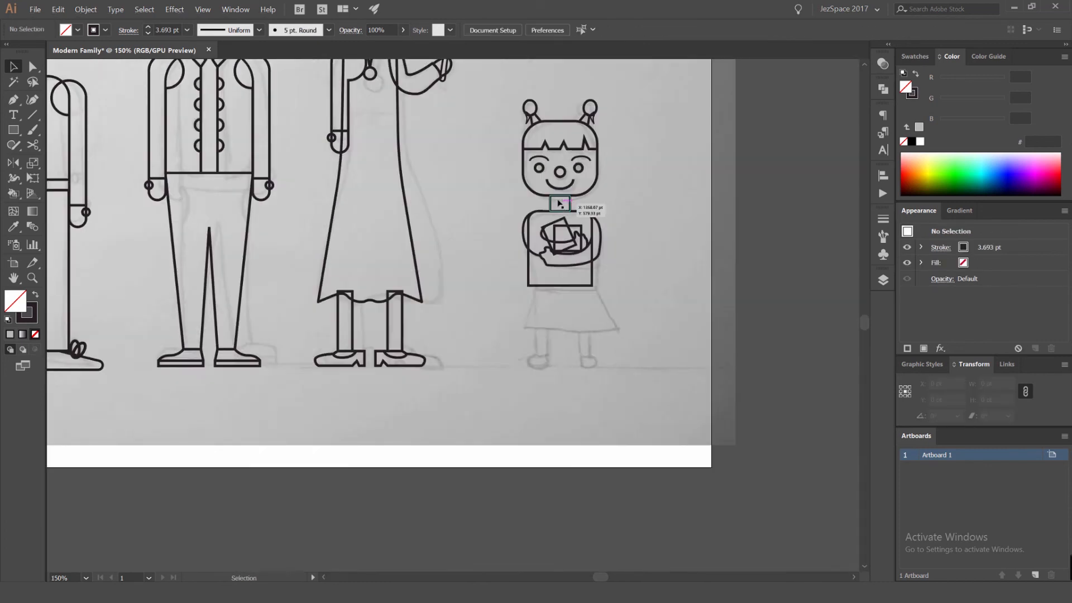
# Draw a torso-wide rectangle about 72 pt high directly below the torso for the skirt and match its stroke to the existing outlines
pyautogui.scroll(2, 600, 296)
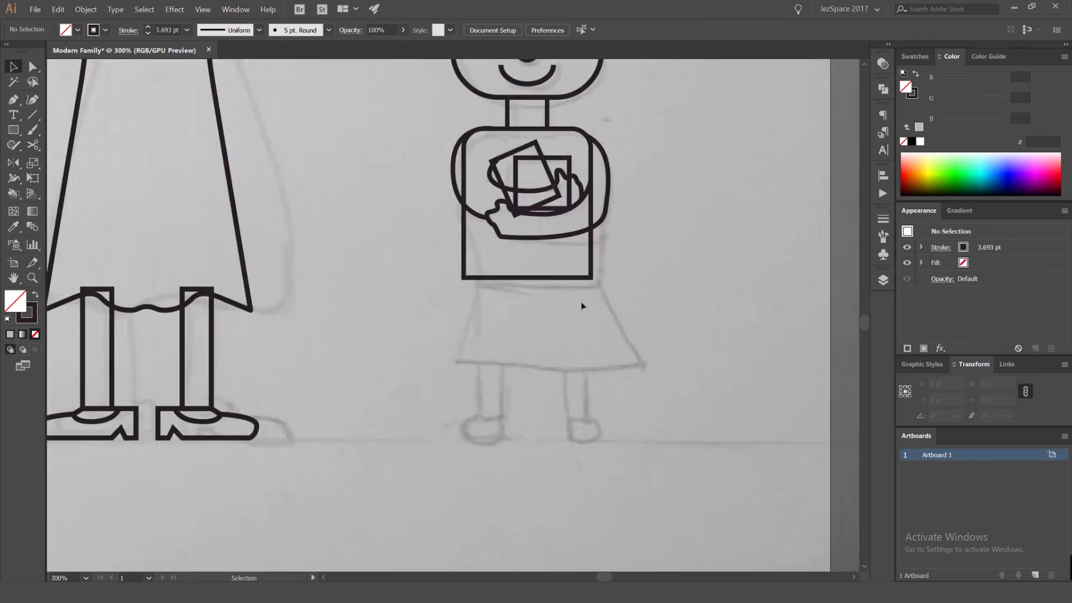
pyautogui.moveTo(476, 229)
pyautogui.mouseDown()
pyautogui.moveTo(565, 246)
pyautogui.moveTo(476, 319)
pyautogui.mouseUp()
pyautogui.press('v')
pyautogui.moveTo(556, 273); pyautogui.dragTo(530, 273)
pyautogui.press('i')
pyautogui.click(538, 202)
pyautogui.press('v')
pyautogui.click(586, 216)
# Try to pull the skirt rectangle's lower right corner outward to the sketched hem, and undo it
pyautogui.click(517, 319)
pyautogui.click(593, 307)
pyautogui.click(539, 321)
pyautogui.moveTo(540, 322); pyautogui.dragTo(588, 319)
pyautogui.press('a')
pyautogui.click(565, 344)
pyautogui.hotkey('ctrl', 'z')
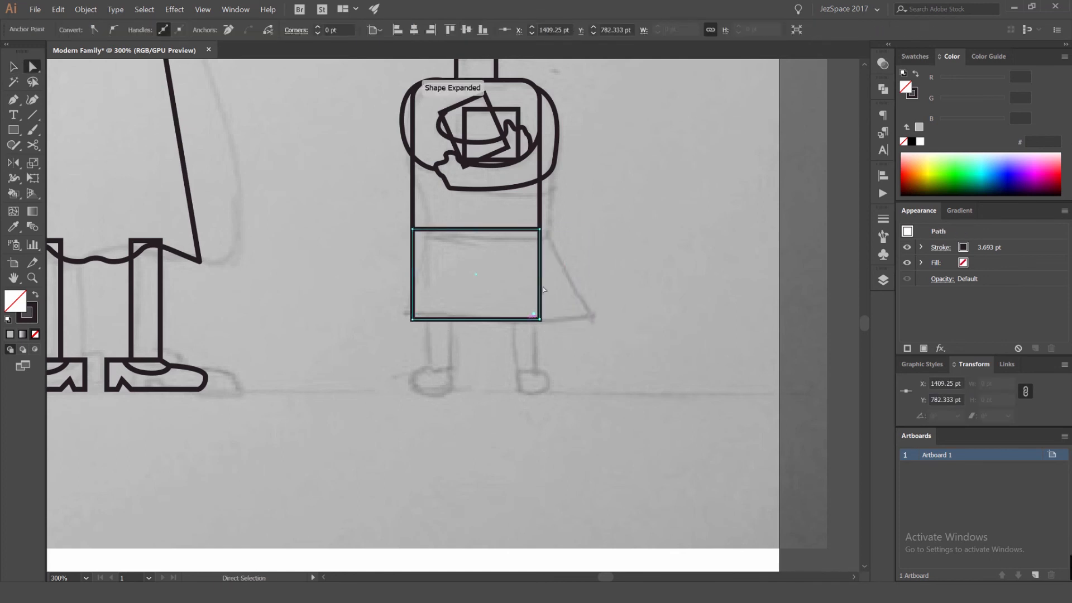
# Narrow the skirt rectangle to its left half and flare its lower outer corner out to about X 1278 pt
pyautogui.moveTo(539, 276); pyautogui.dragTo(476, 279)
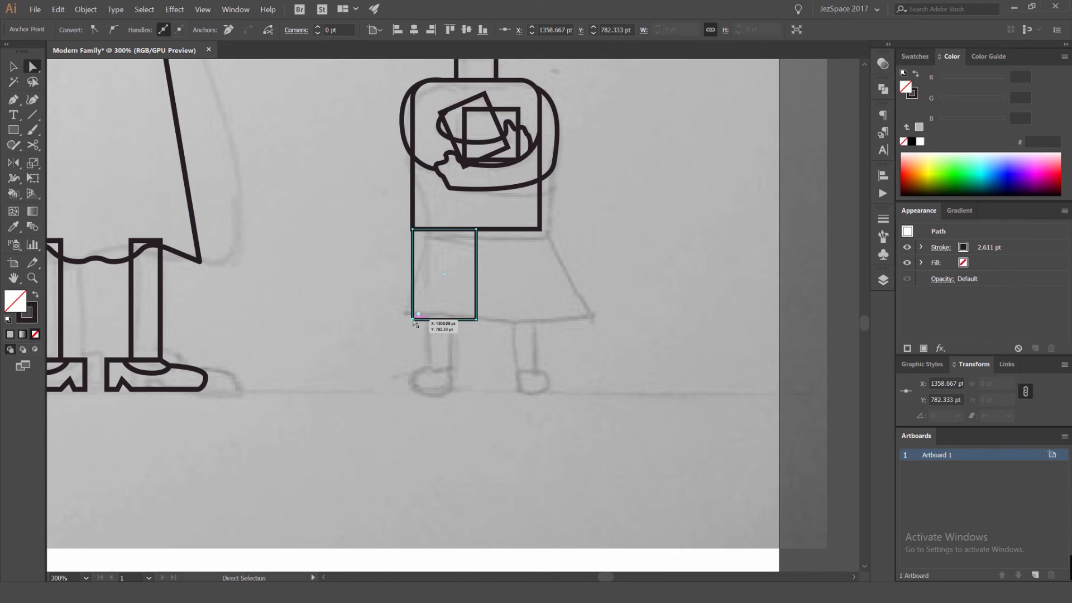
pyautogui.moveTo(414, 322); pyautogui.dragTo(414, 323)
# Reflect a copy of the skirt half across the body's centre line and unite both halves into one shape
pyautogui.press('o')
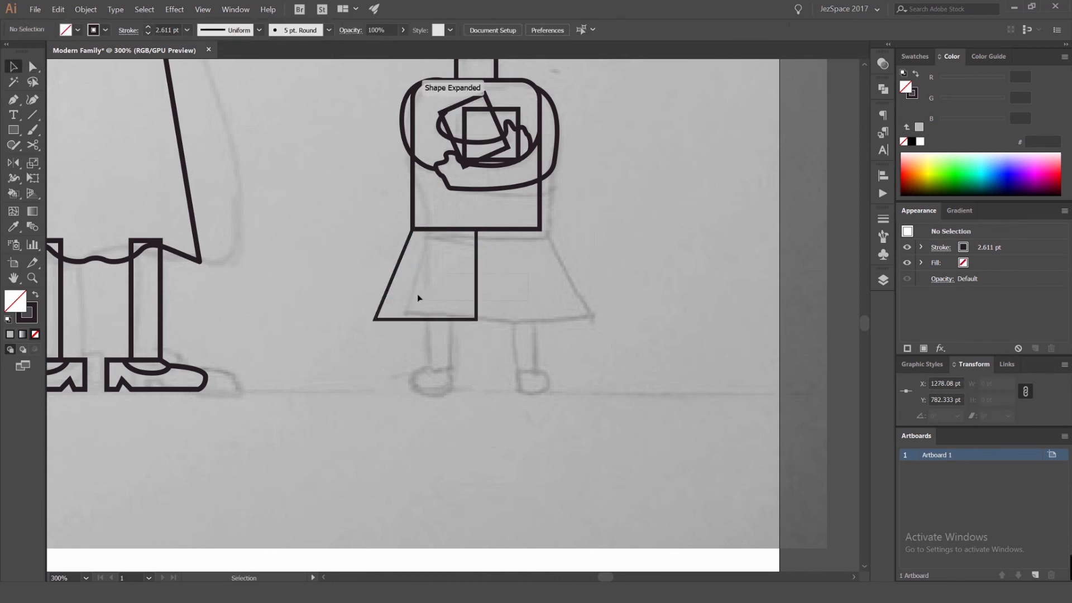
pyautogui.keyDown('alt'); pyautogui.click(476, 228); pyautogui.keyUp('alt')
pyautogui.click(770, 340)
pyautogui.press('v')
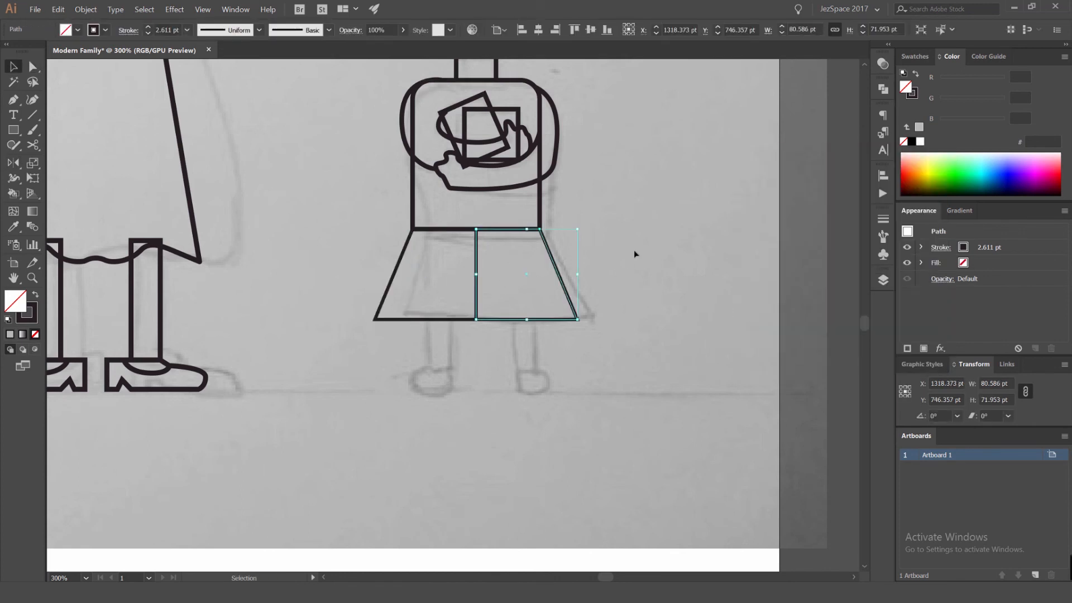
pyautogui.moveTo(633, 255); pyautogui.dragTo(447, 282)
pyautogui.click(883, 91)
pyautogui.click(735, 114)
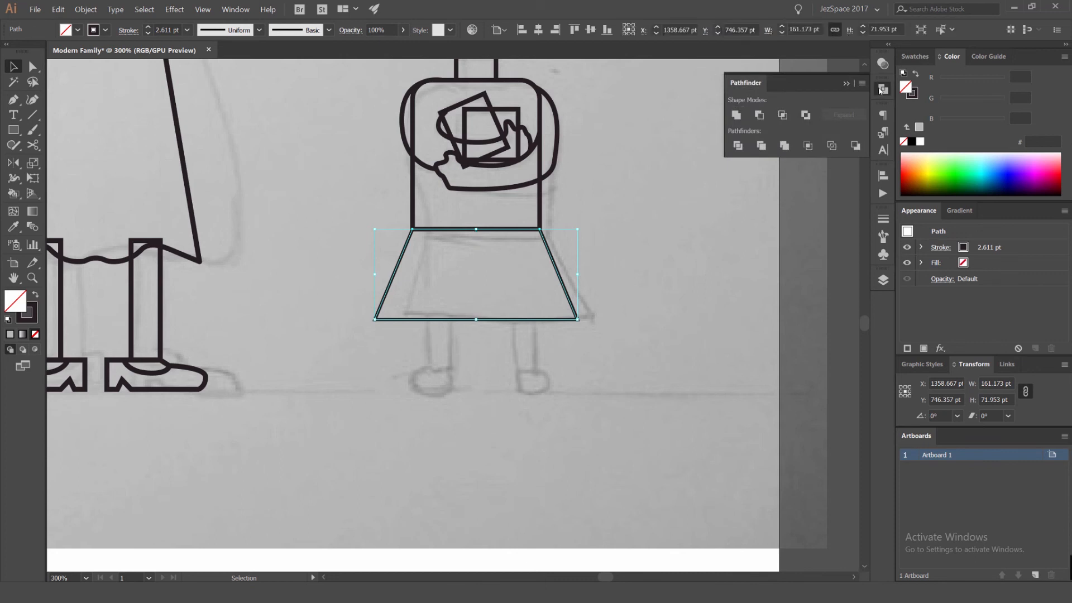
pyautogui.click(881, 90)
pyautogui.click(613, 296)
# Draw a narrow rectangle for the left leg from the skirt's hem down to the sketched foot
pyautogui.press('m')
pyautogui.moveTo(422, 320); pyautogui.dragTo(442, 345)
pyautogui.press('v')
pyautogui.scroll(1, 468, 362)
pyautogui.click(462, 362)
pyautogui.scroll(1, 428, 343)
pyautogui.click(475, 349)
pyautogui.scroll(1, 410, 416)
pyautogui.moveTo(381, 419); pyautogui.dragTo(453, 385)
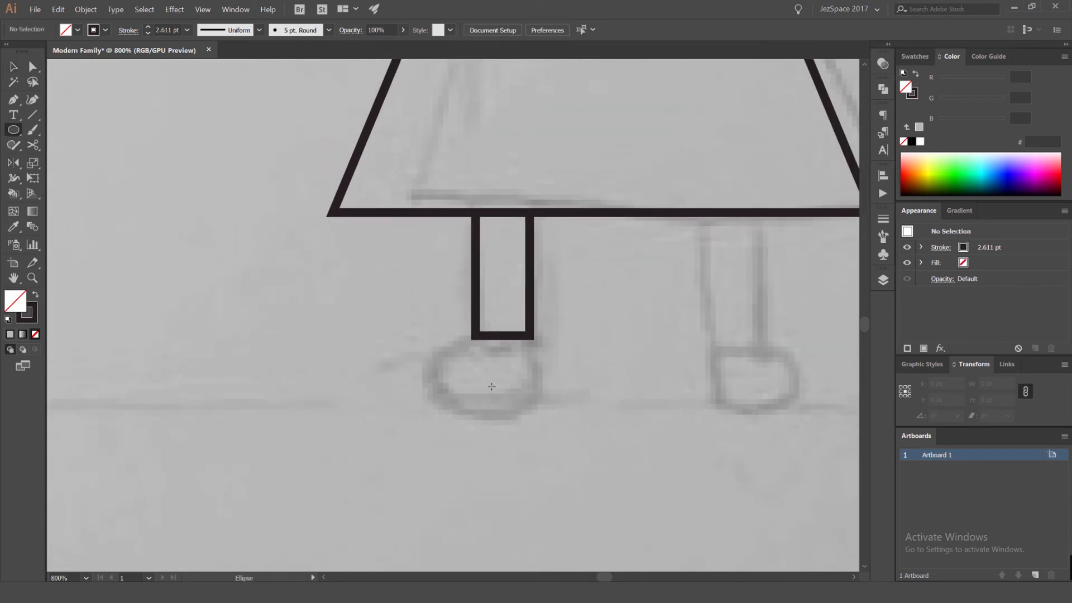
# Draw a circle about 22.5 pt across at the lower end of the leg for the foot
pyautogui.moveTo(530, 403); pyautogui.dragTo(528, 417)
pyautogui.hotkey('ctrl', 'z')
pyautogui.moveTo(459, 336); pyautogui.dragTo(533, 409)
pyautogui.press('v')
pyautogui.click(559, 380)
pyautogui.moveTo(530, 359); pyautogui.dragTo(538, 359)
# Try to stretch the foot circle sideways toward the sketched toe, and undo the changes
pyautogui.press('a')
pyautogui.moveTo(465, 371); pyautogui.dragTo(425, 371)
pyautogui.click(583, 358)
pyautogui.hotkey('ctrl', 'z')
pyautogui.click(584, 362)
pyautogui.press('v')
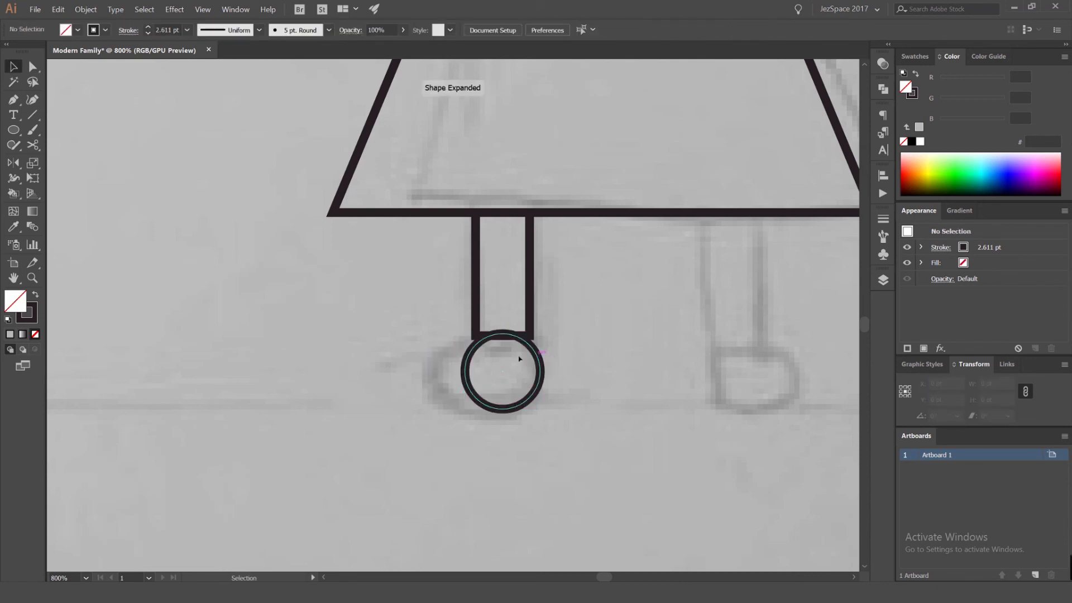
pyautogui.moveTo(538, 360); pyautogui.dragTo(450, 360)
pyautogui.hotkey('ctrl', 'z')
# Widen the foot circle horizontally into an ellipse centred under the leg
pyautogui.scroll(1, 475, 357)
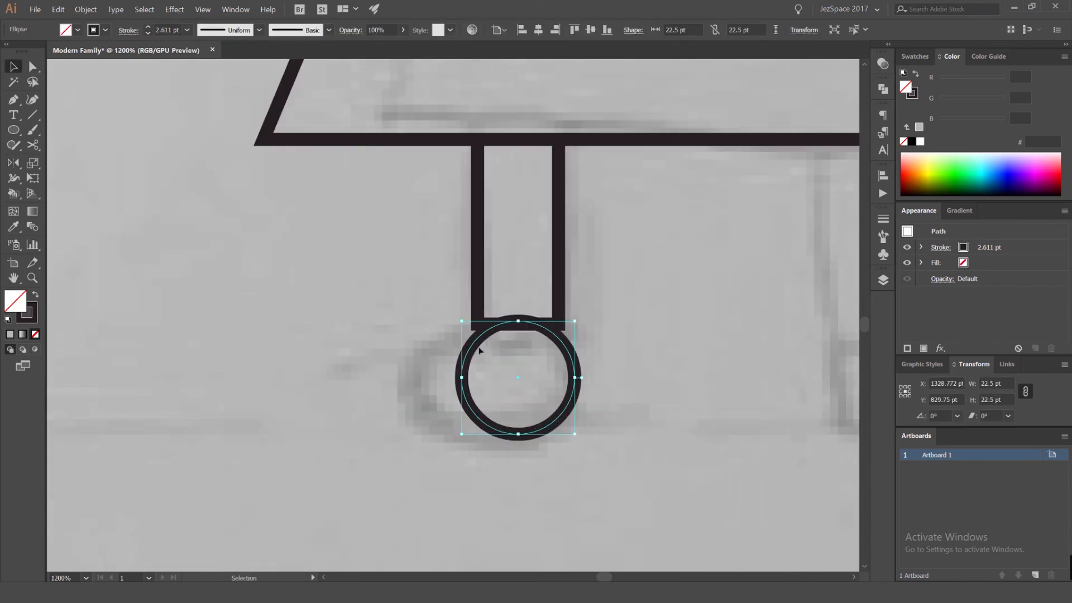
pyautogui.press('c')
pyautogui.press('v')
pyautogui.click(600, 371)
pyautogui.moveTo(574, 377); pyautogui.dragTo(588, 352)
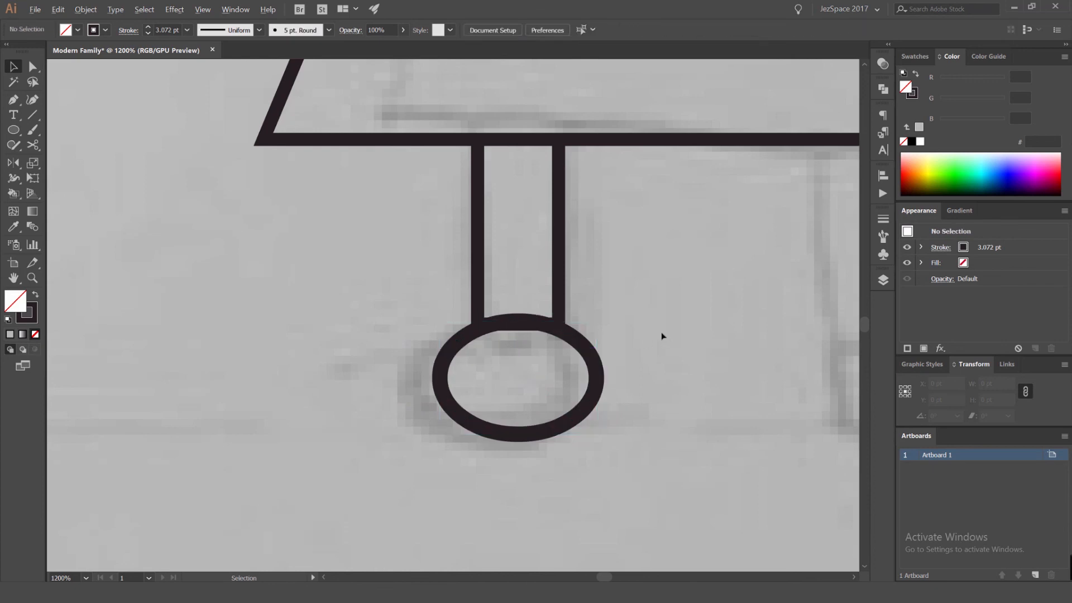
# Delete the ellipse foot below the leg
pyautogui.scroll(-6, 530, 353)
pyautogui.scroll(5, 536, 352)
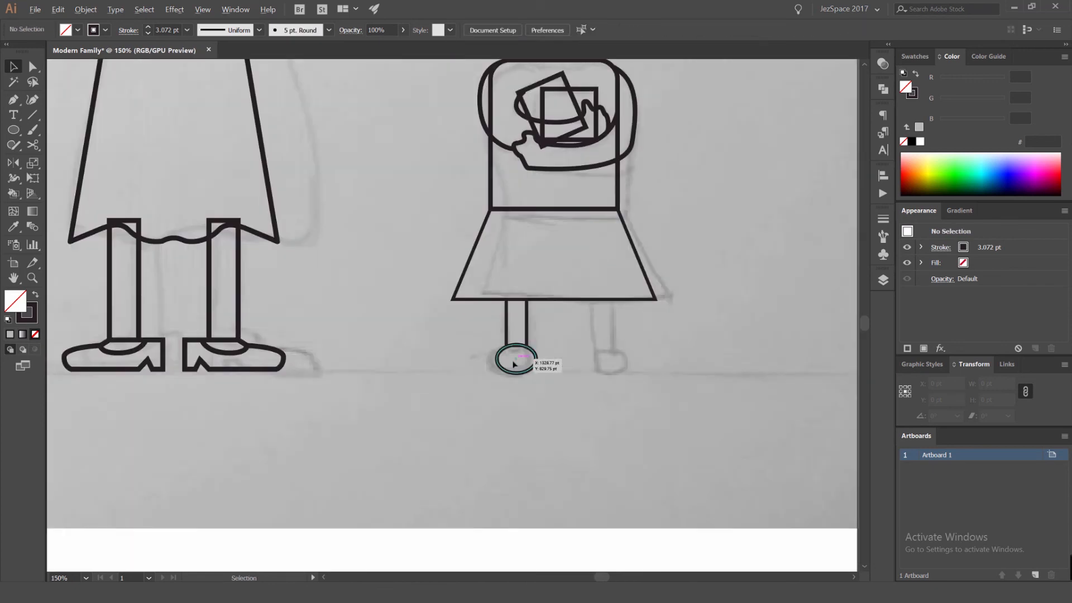
pyautogui.click(526, 355)
pyautogui.press('Delete')
# Draw a rectangle about 35 by 20 pt for the shoe, flush with the leg's right edge and extending left
pyautogui.press('m')
pyautogui.moveTo(549, 321); pyautogui.dragTo(498, 385)
pyautogui.moveTo(433, 387); pyautogui.dragTo(432, 387)
# Fully round the shoe rectangle's two left corners to form the toe
pyautogui.press('a')
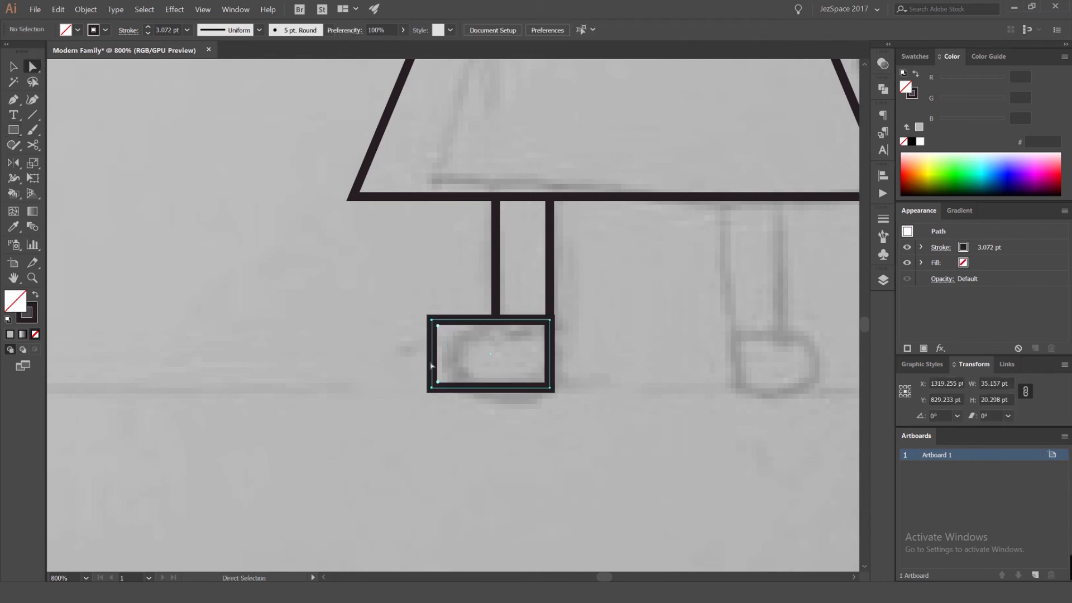
pyautogui.click(432, 366)
pyautogui.moveTo(439, 327); pyautogui.dragTo(541, 374)
pyautogui.press('v')
pyautogui.click(418, 286)
# Reflect a copy of the leg and shoe across the skirt's centre line to make the right leg
pyautogui.scroll(-5, 425, 290)
pyautogui.scroll(3, 467, 320)
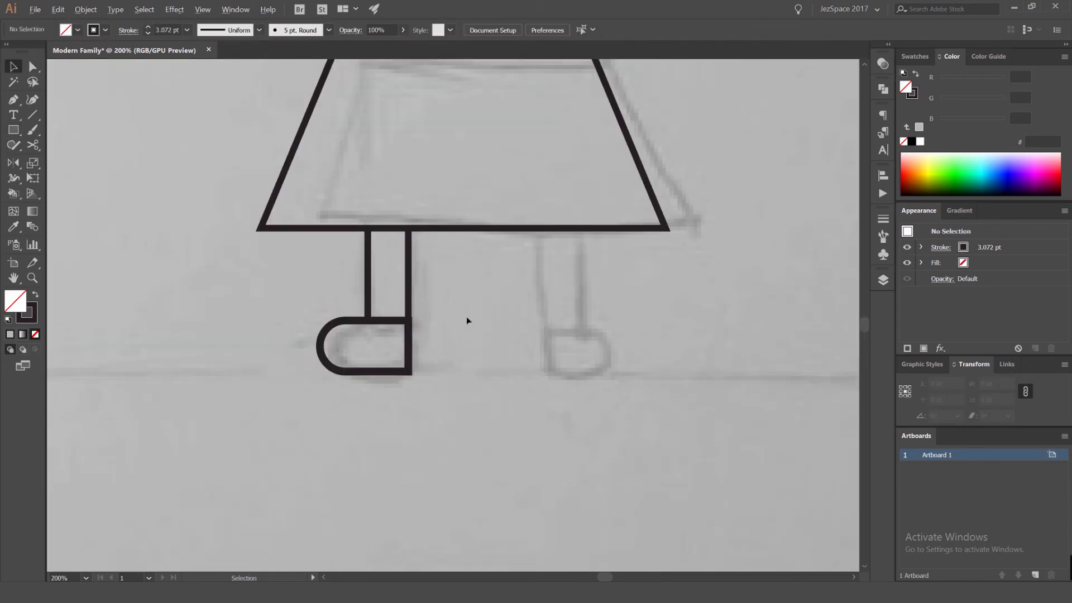
pyautogui.moveTo(437, 302); pyautogui.dragTo(385, 338)
pyautogui.press('o')
pyautogui.scroll(-1, 488, 226)
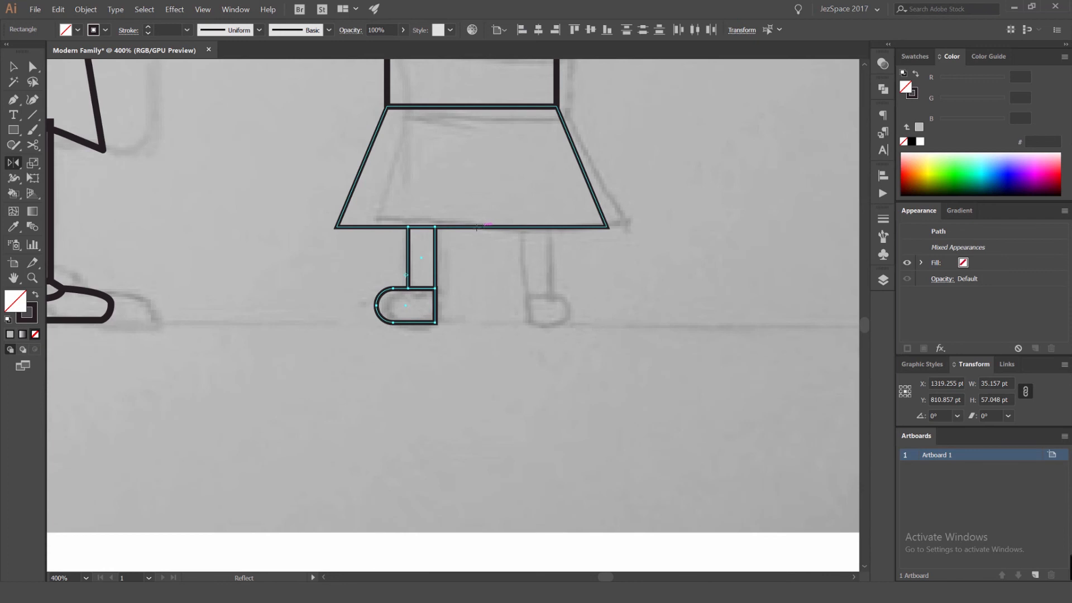
pyautogui.keyDown('alt'); pyautogui.click(471, 226); pyautogui.keyUp('alt')
pyautogui.click(778, 342)
pyautogui.press('v')
pyautogui.click(692, 335)
# Set the stroke weight of all the girl's outlines to 4 pt
pyautogui.scroll(-3, 692, 335)
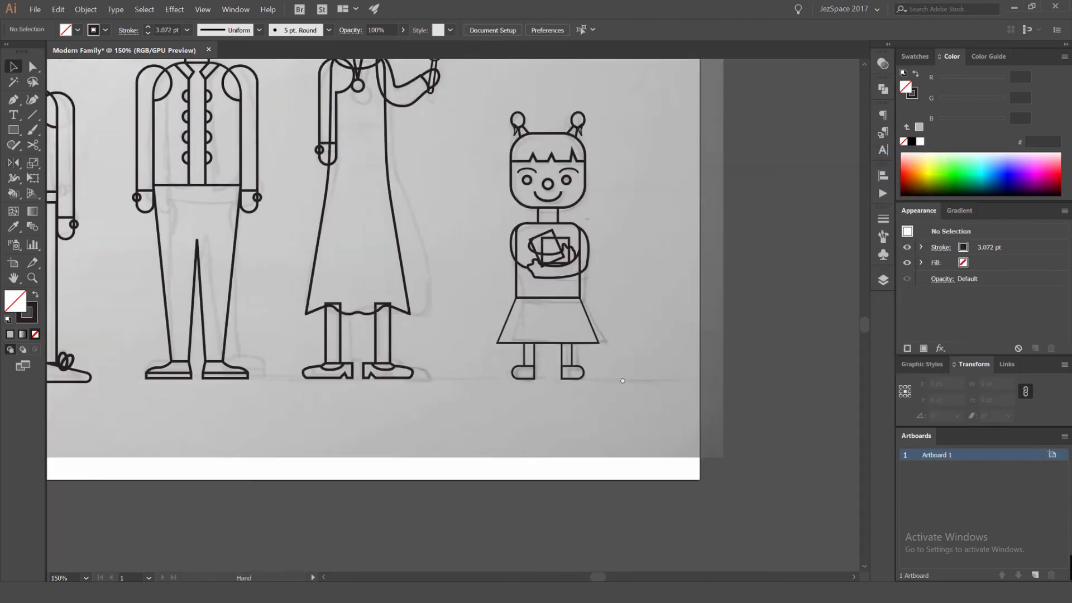
pyautogui.moveTo(477, 423); pyautogui.dragTo(476, 423)
pyautogui.click(170, 29)
pyautogui.write('4')
pyautogui.press('Return')
pyautogui.click(616, 163)
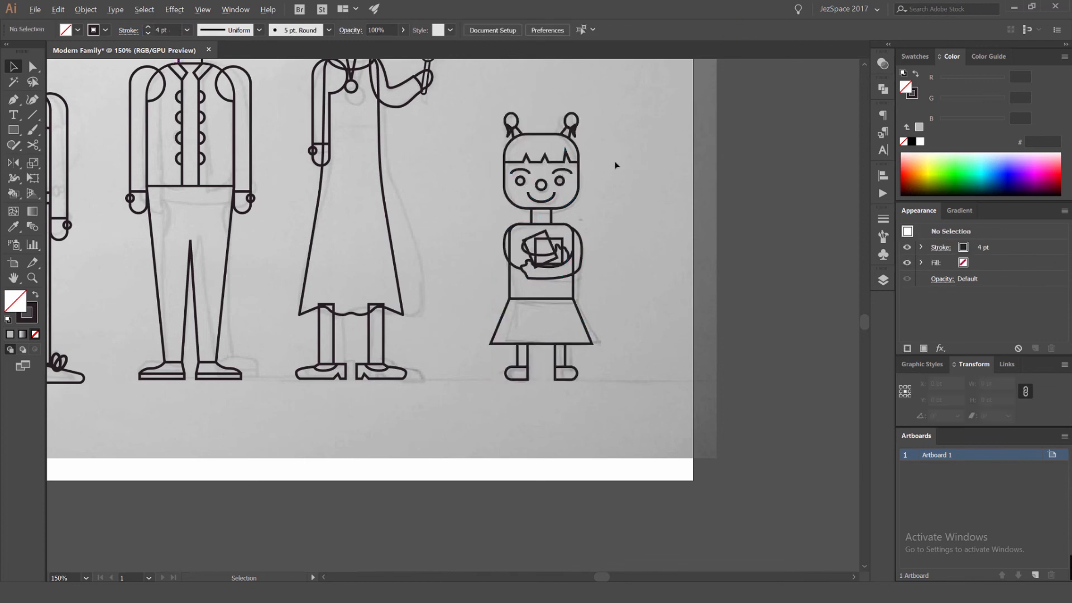
# View the whole family on the artboard and show the document's layer list
pyautogui.scroll(-3, 619, 162)
pyautogui.scroll(1, 620, 162)
pyautogui.moveTo(622, 153); pyautogui.dragTo(658, 216)
pyautogui.press('F7')
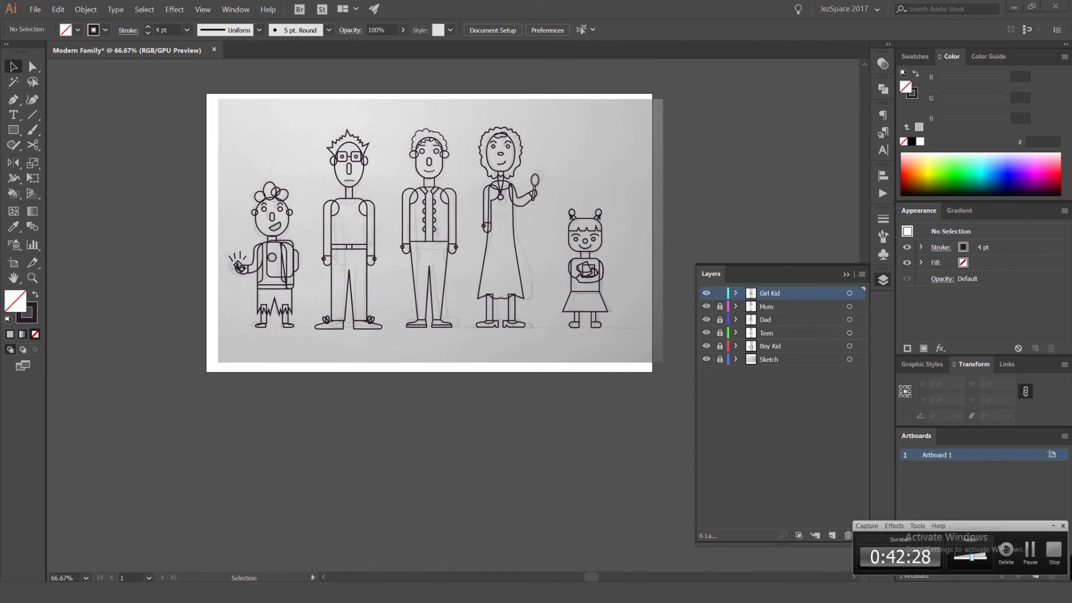